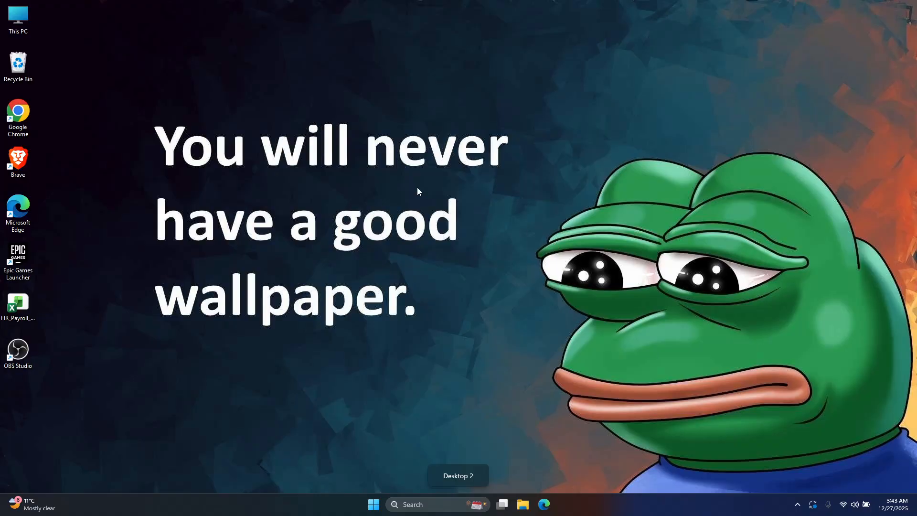
Step: Open Notepad and maximize its window
right_click(453, 155)
key(super)
text(not)
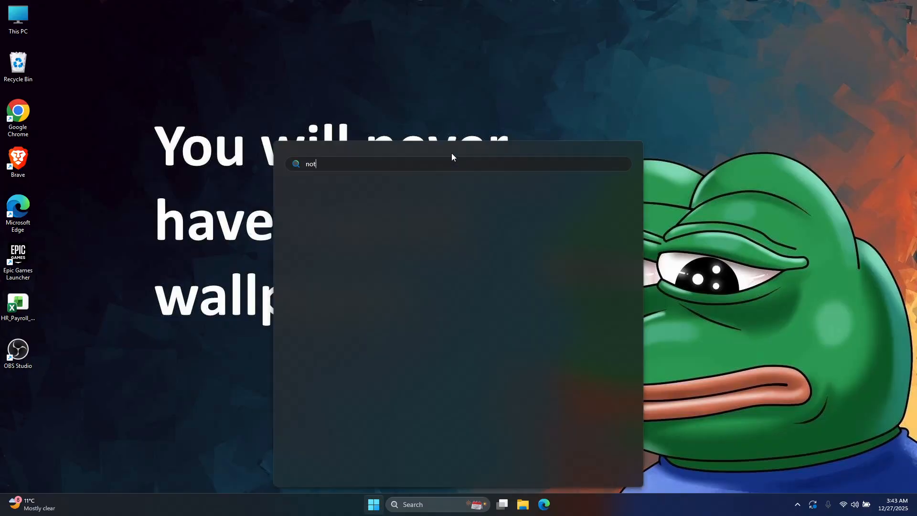
key(Return)
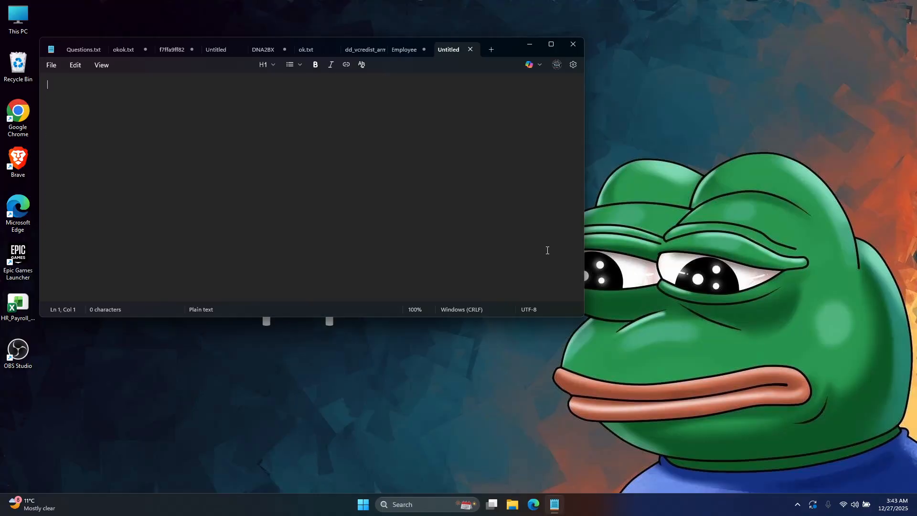
key(super+Up)
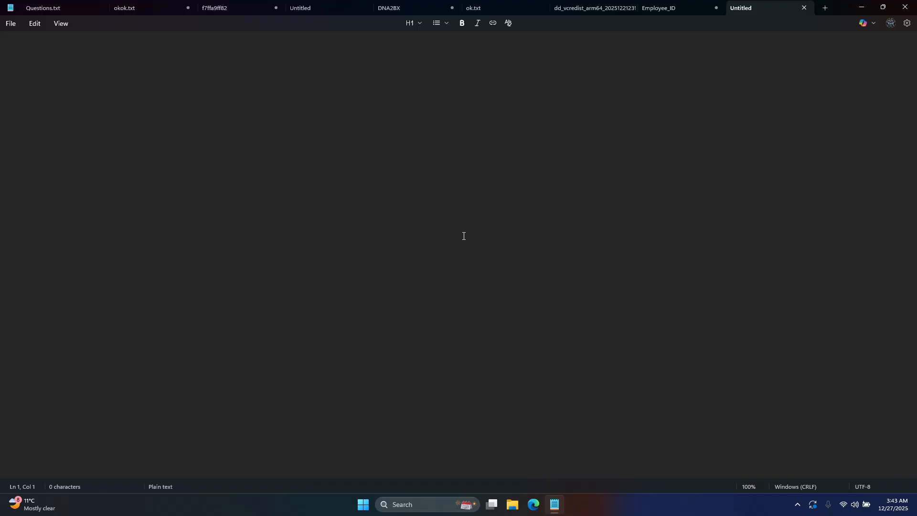
Step: Write "cell referencing" as the first line of the blank note, correcting the misspelled second word, and close Notepad
scroll(457, 241, up, 20)
text(ce)
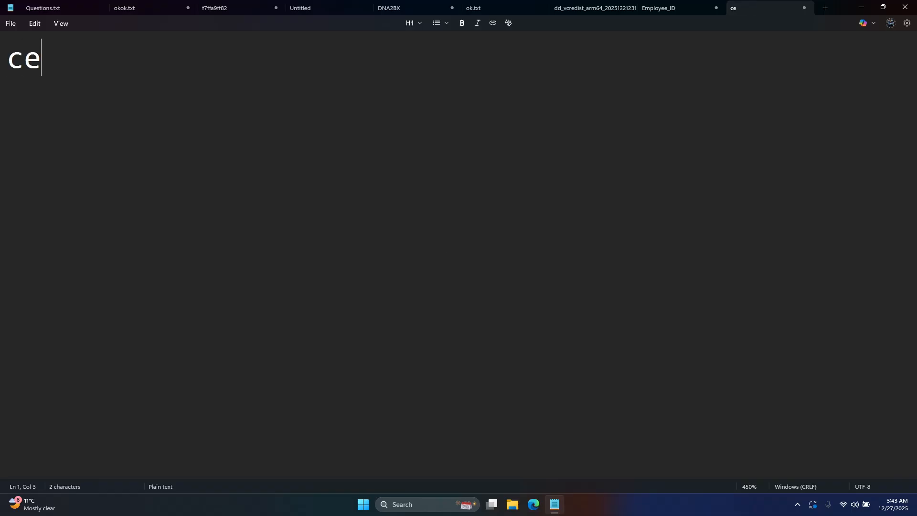
text(ll refre)
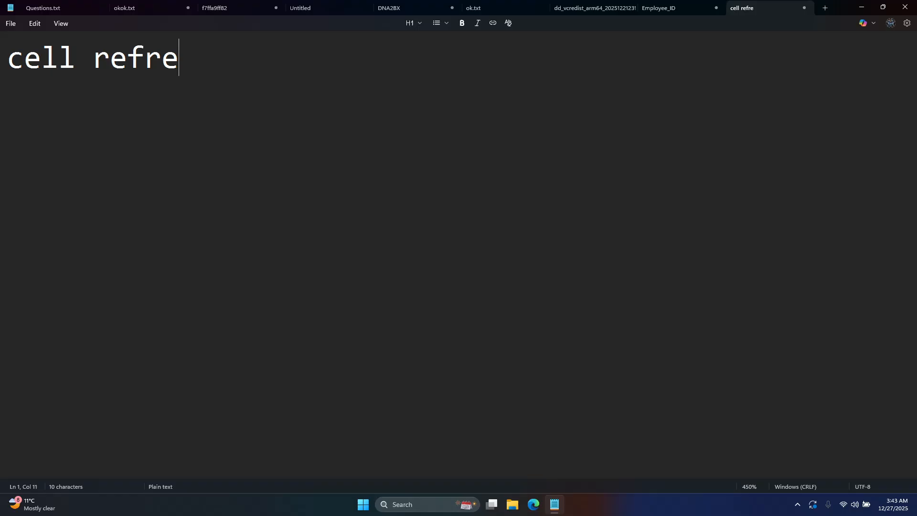
key(BackSpace)
text(ancing)
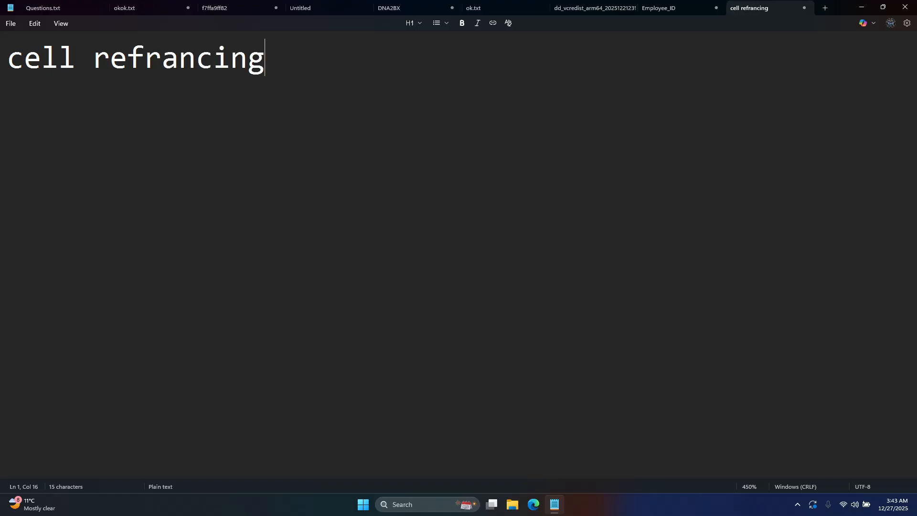
key(Return)
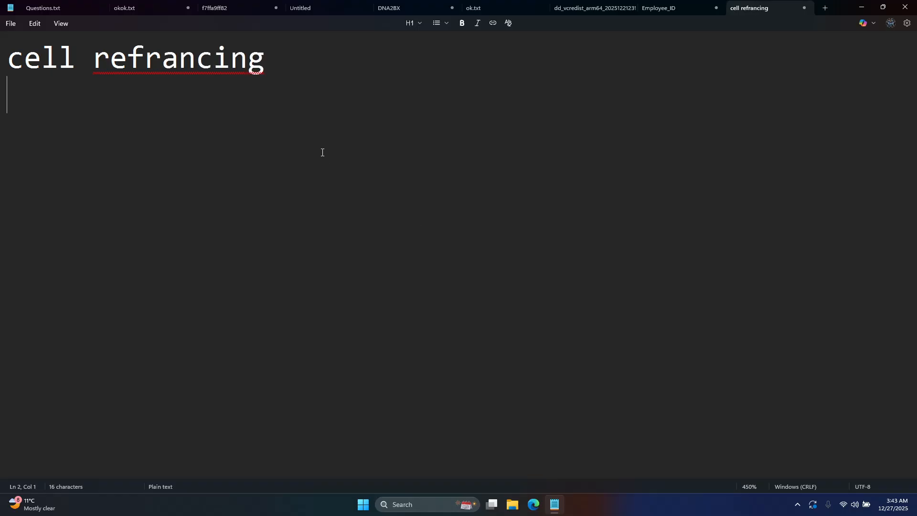
click(161, 57)
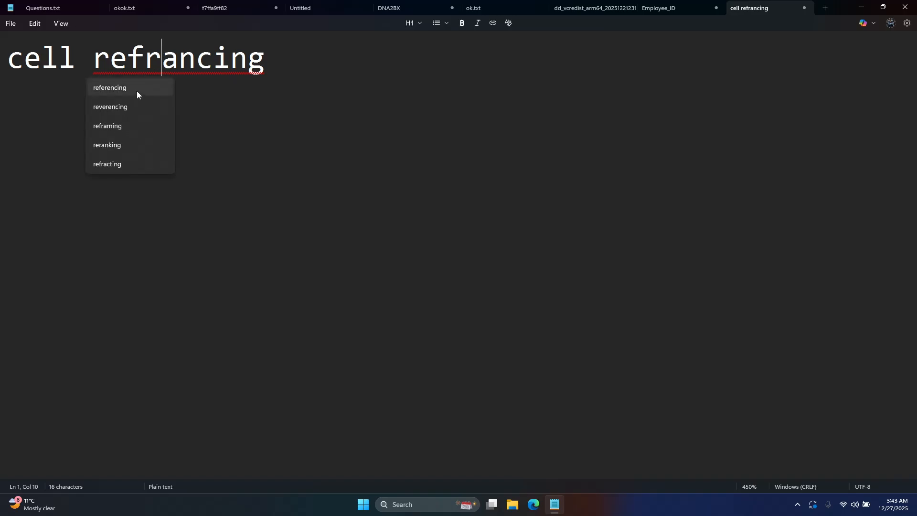
click(136, 91)
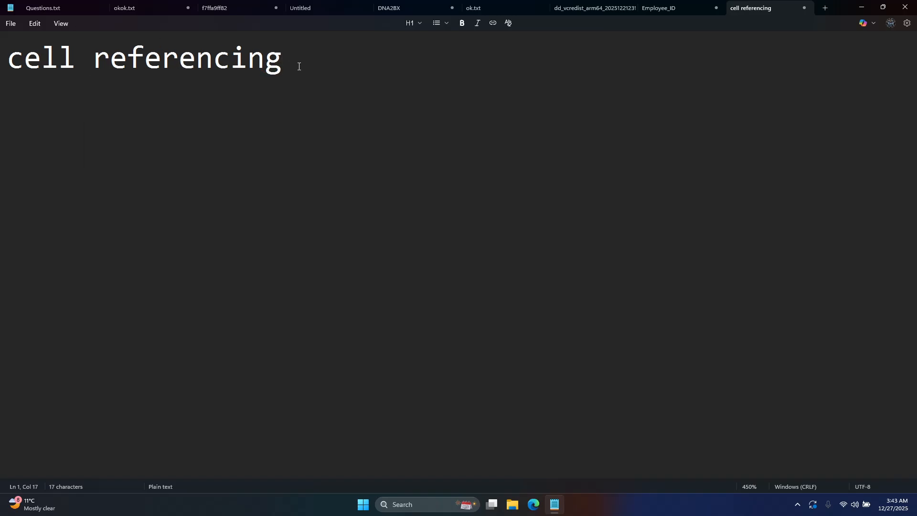
key(Return)
click(905, 6)
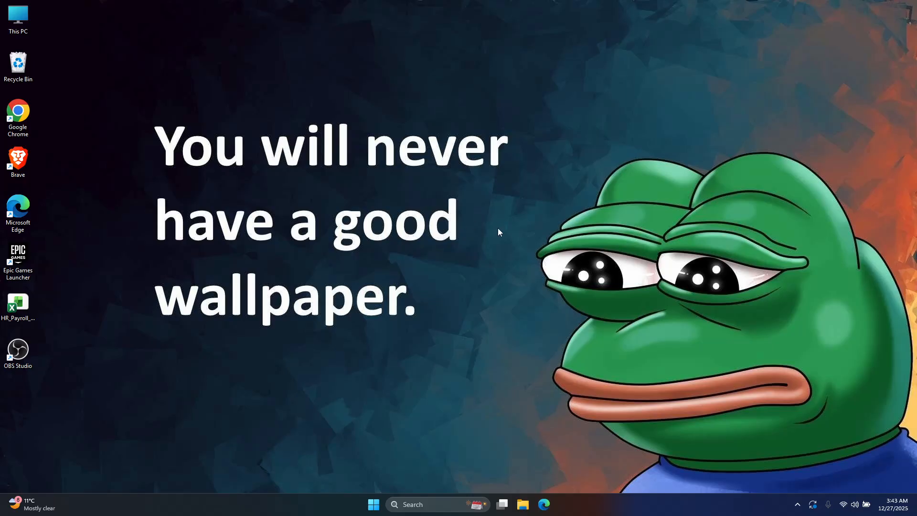
Step: Launch Excel and create a blank workbook
key(super)
text(exce)
key(Return)
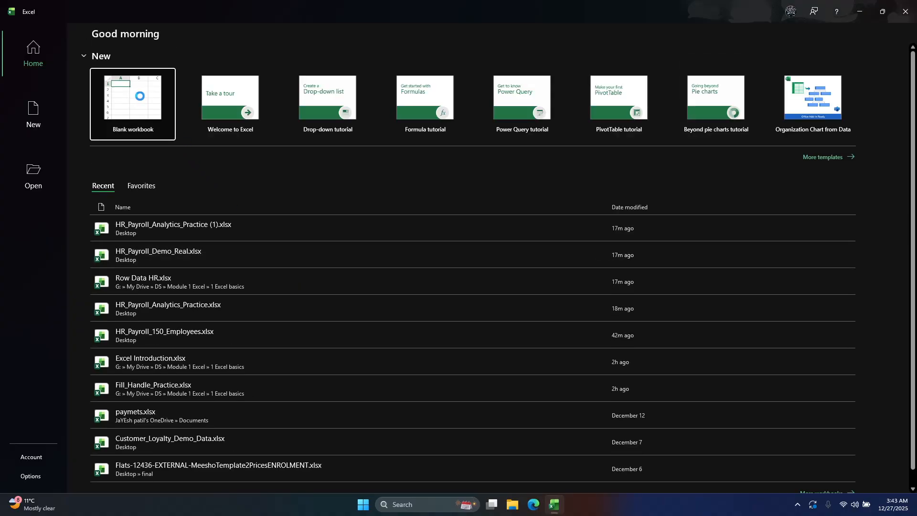
click(135, 96)
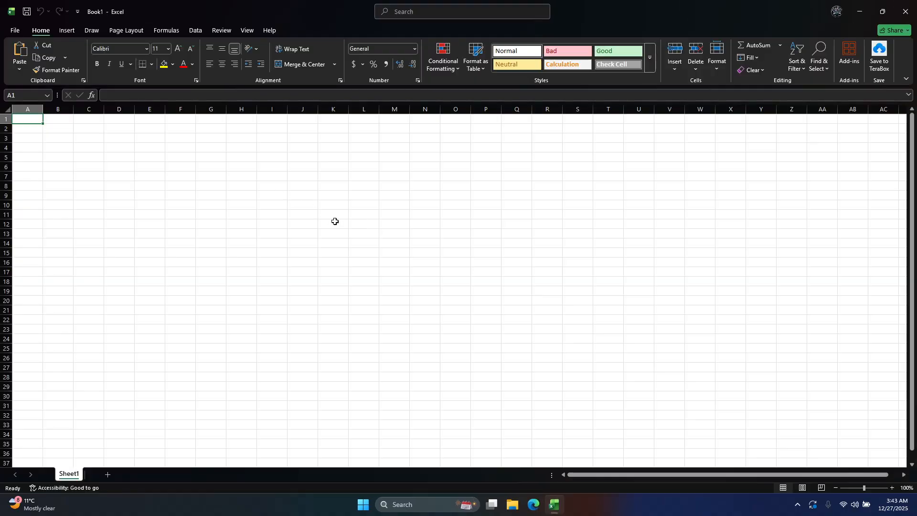
Step: Enter 1 in cell A1 and 2 in cell B1
scroll(262, 226, up, 8)
scroll(257, 239, up, 3)
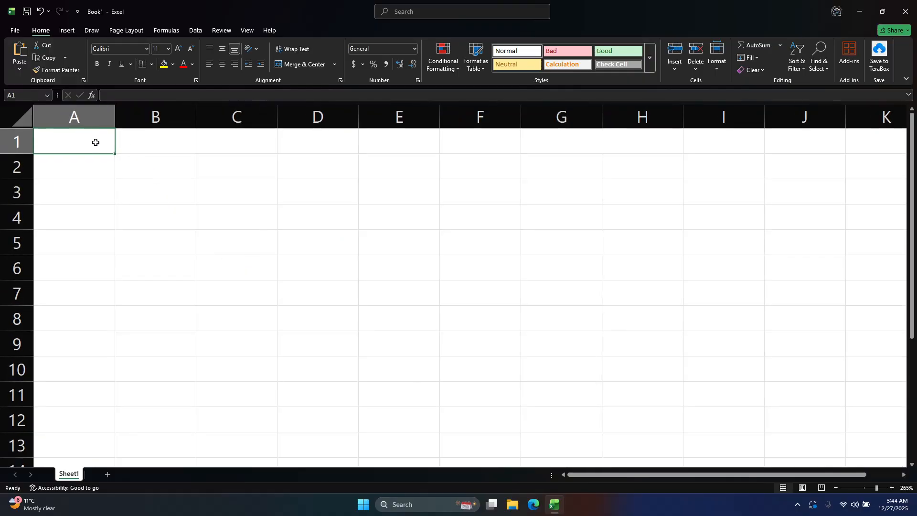
text(1)
key(Tab)
text(2)
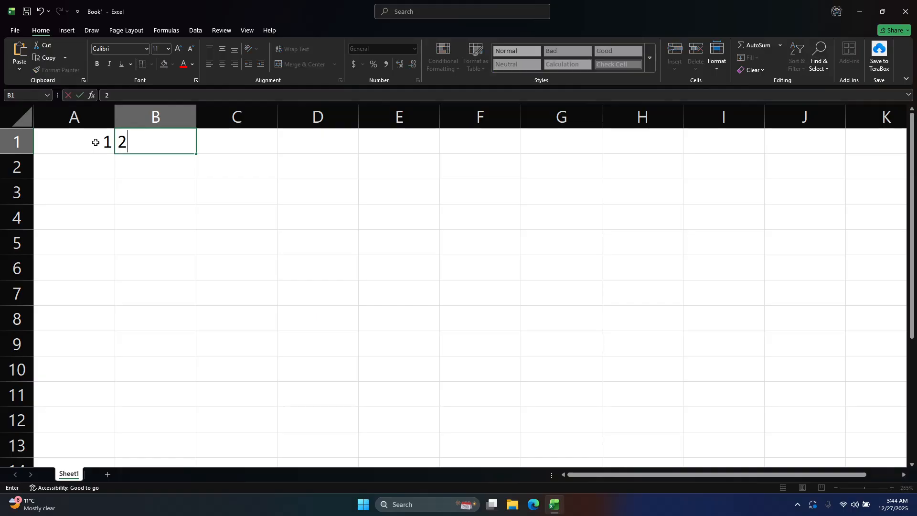
key(Return)
click(172, 228)
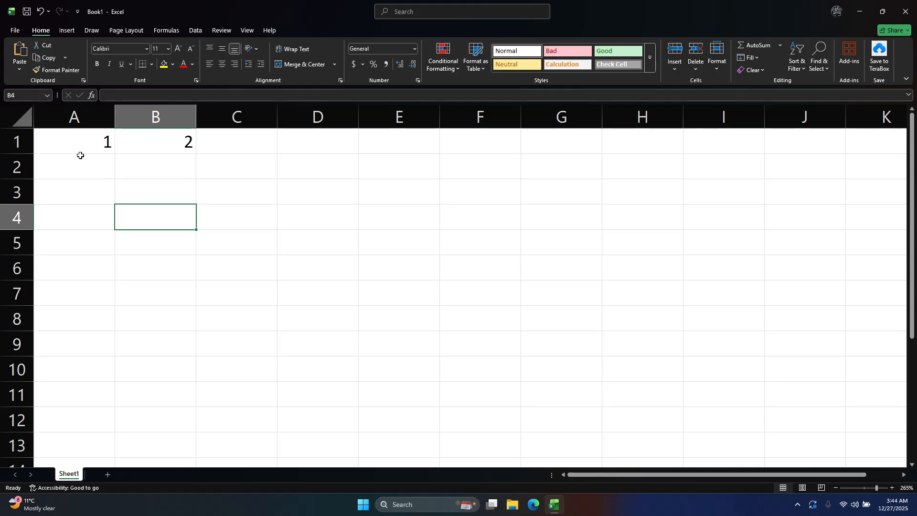
Step: Enter the formula =A1+B1 in cell B5, picking both referenced cells from the sheet
drag(80, 151, 162, 141)
click(131, 240)
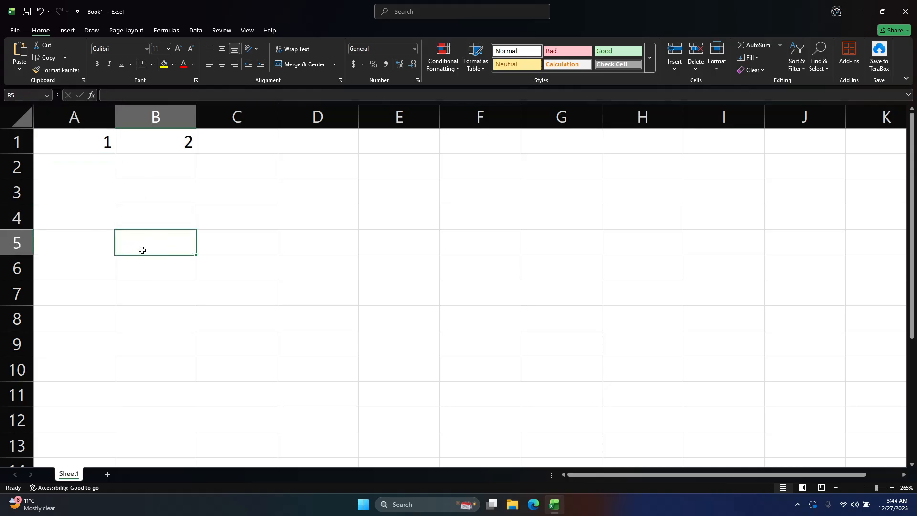
text(=)
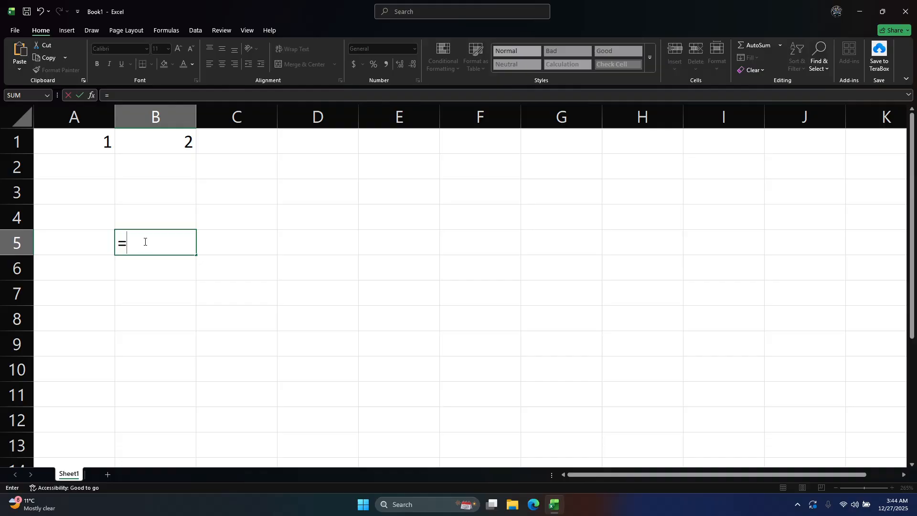
click(98, 146)
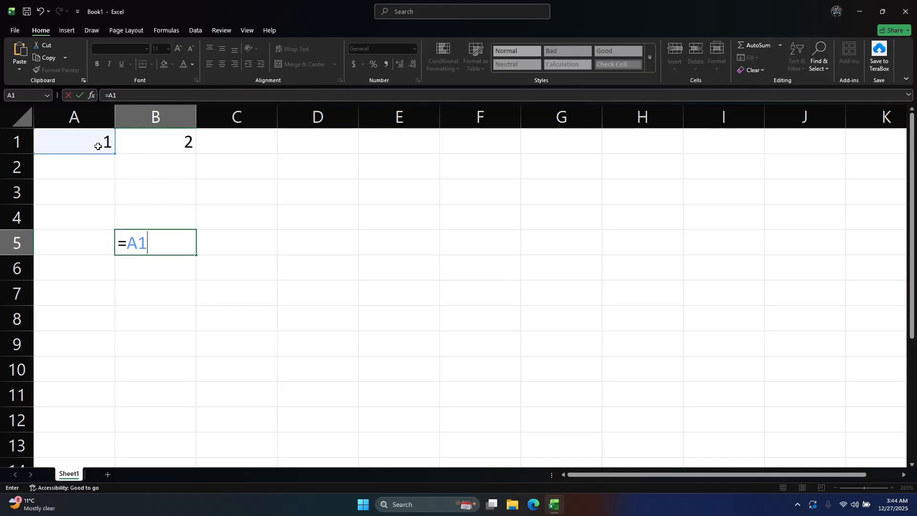
text(+)
click(153, 146)
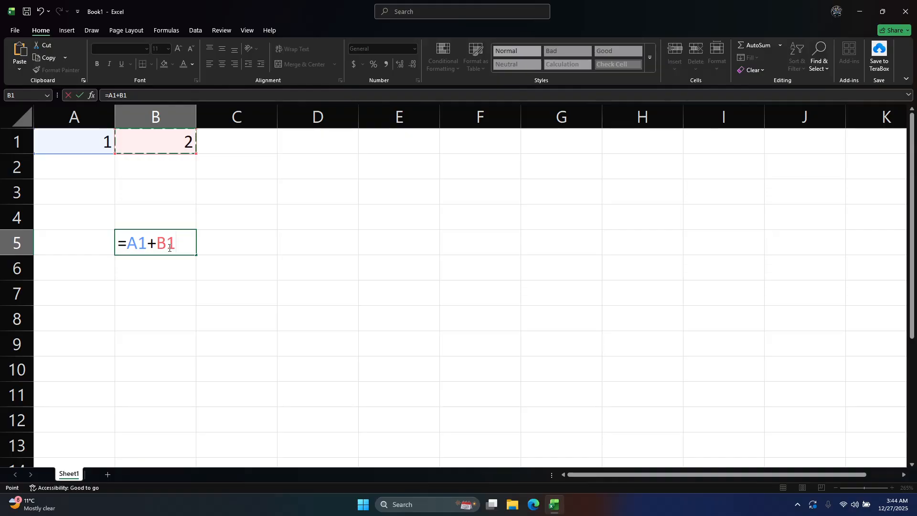
key(Return)
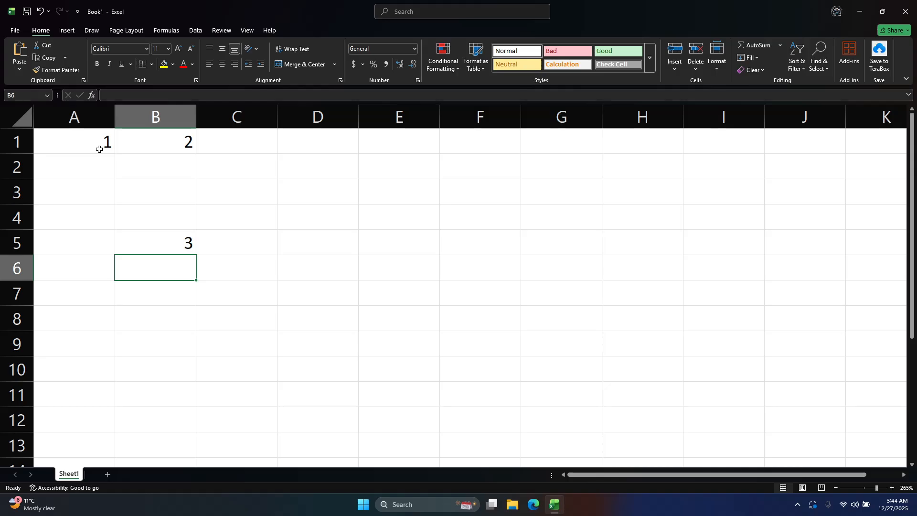
Step: Clear the contents of the range A1:C5
drag(99, 150, 197, 243)
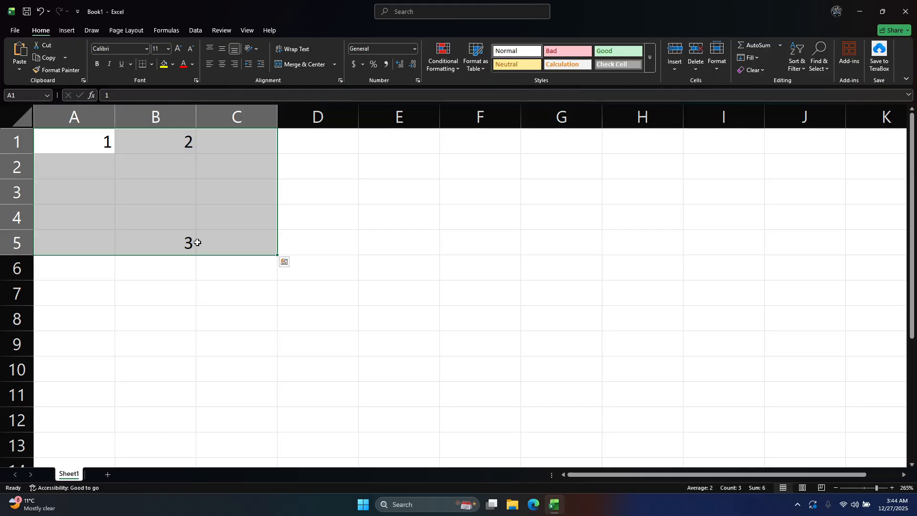
key(Delete)
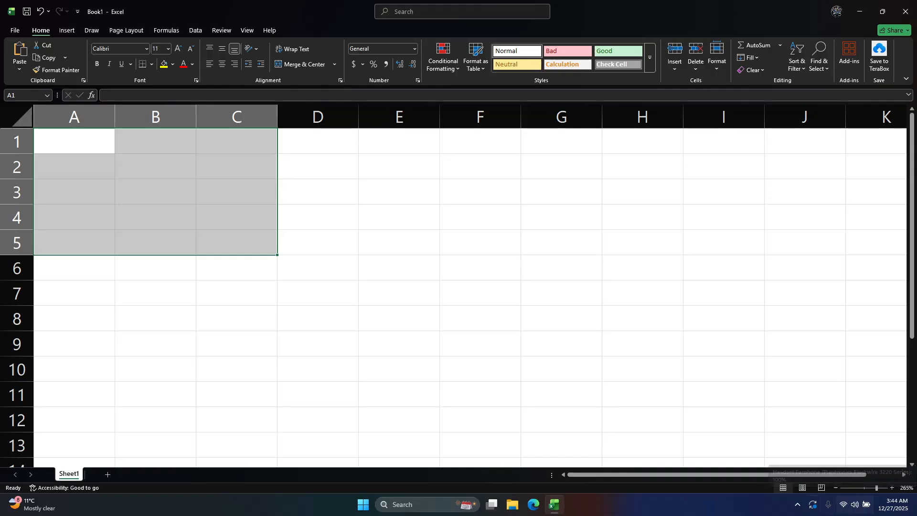
click(471, 323)
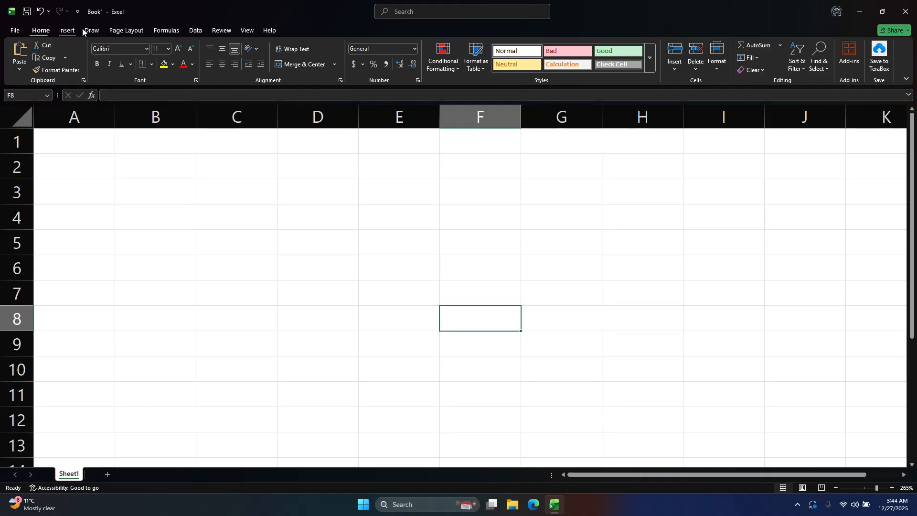
Step: Close the blank workbook without saving it
click(67, 31)
click(41, 30)
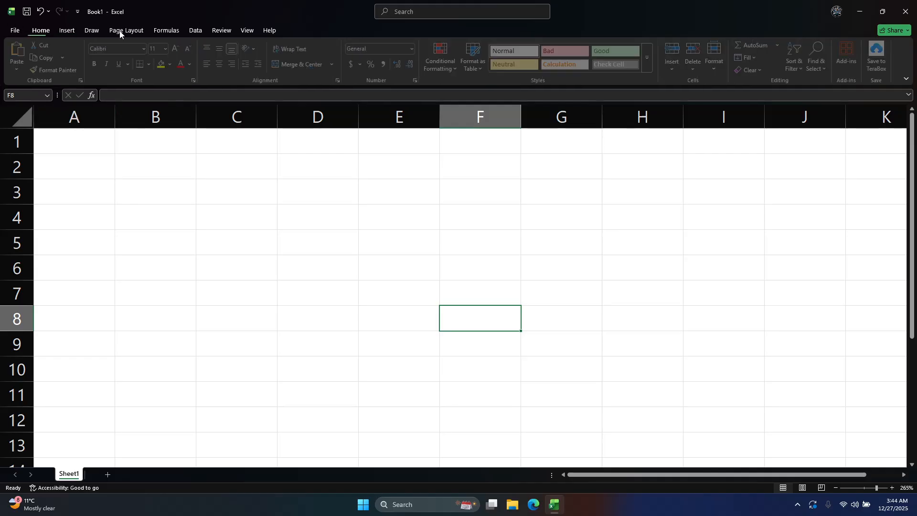
click(906, 11)
click(478, 305)
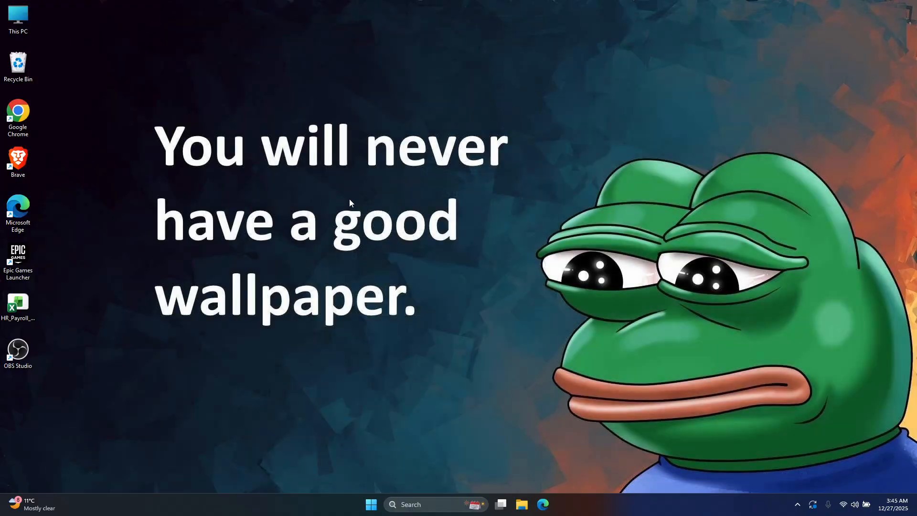
right_click(349, 198)
click(412, 239)
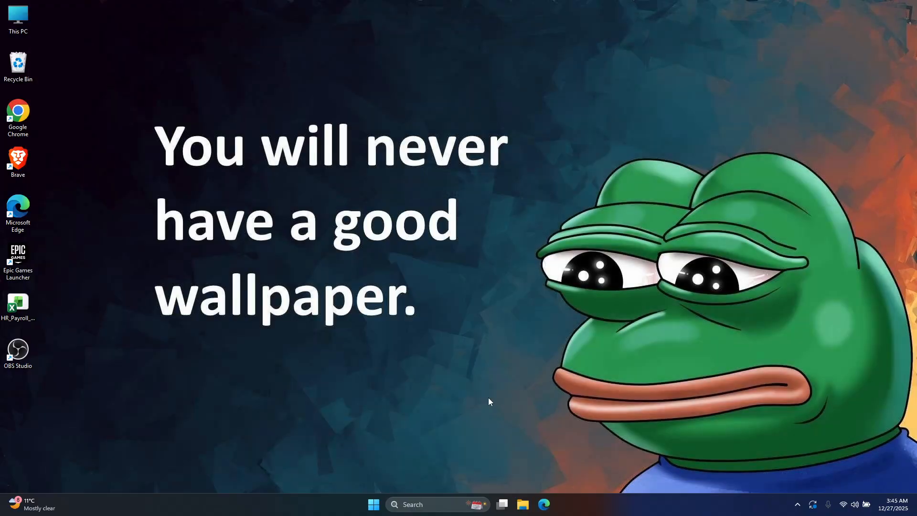
Step: Open Row Data HR.xlsx from Google Drive (G:), in My Drive > DS > Module 1 Excel > 1 Excel basics
click(522, 504)
click(33, 106)
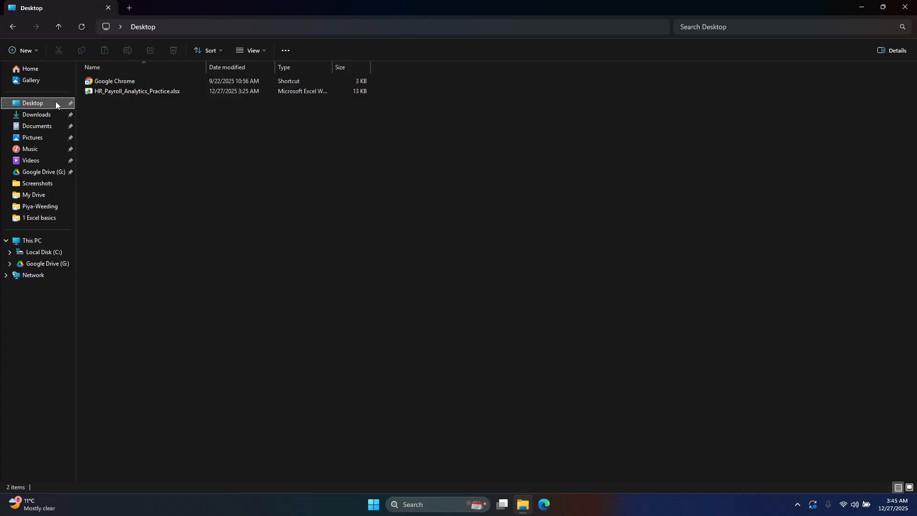
click(43, 240)
double_click(340, 90)
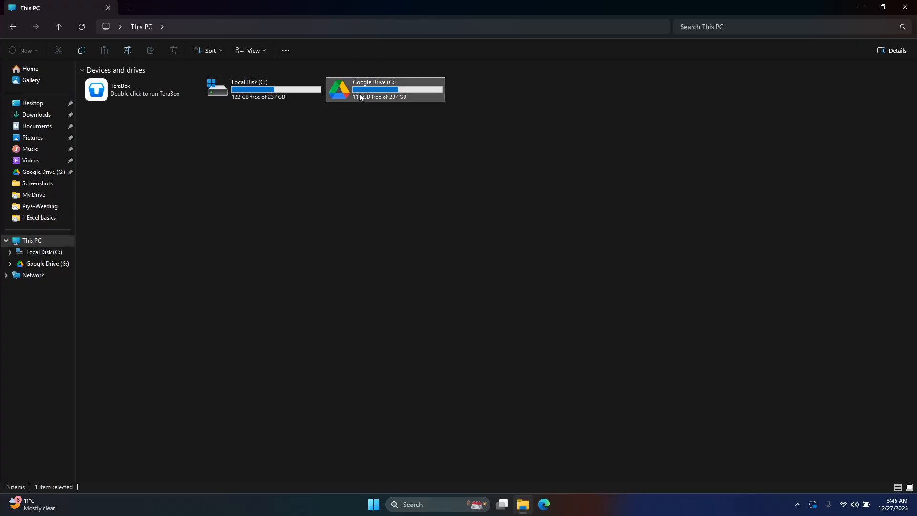
double_click(102, 81)
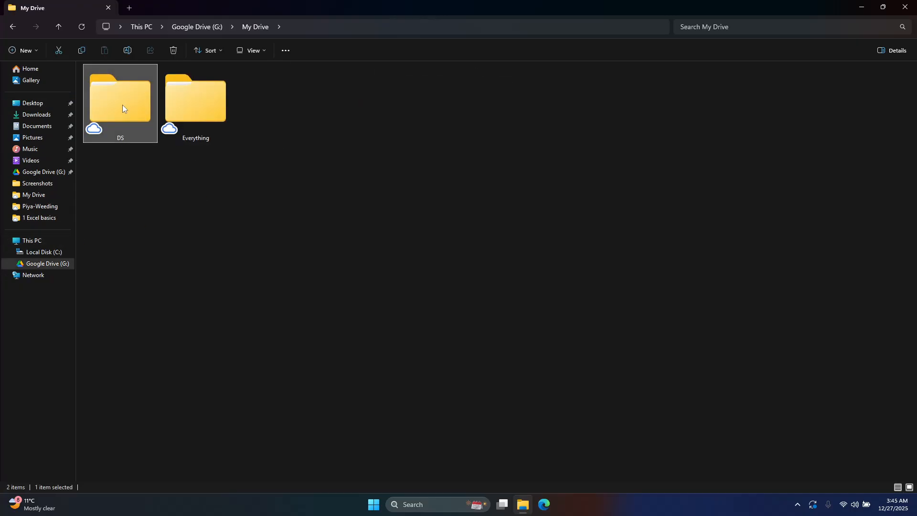
double_click(122, 105)
double_click(105, 82)
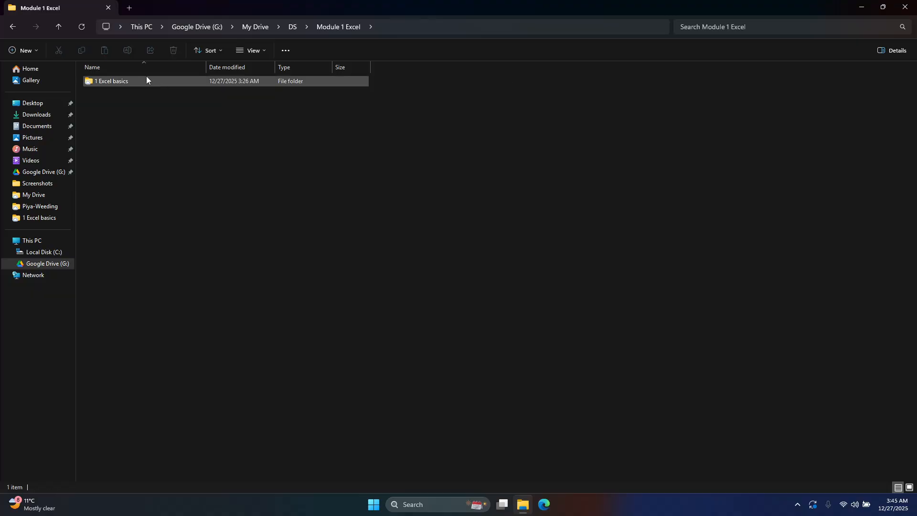
double_click(146, 80)
click(113, 92)
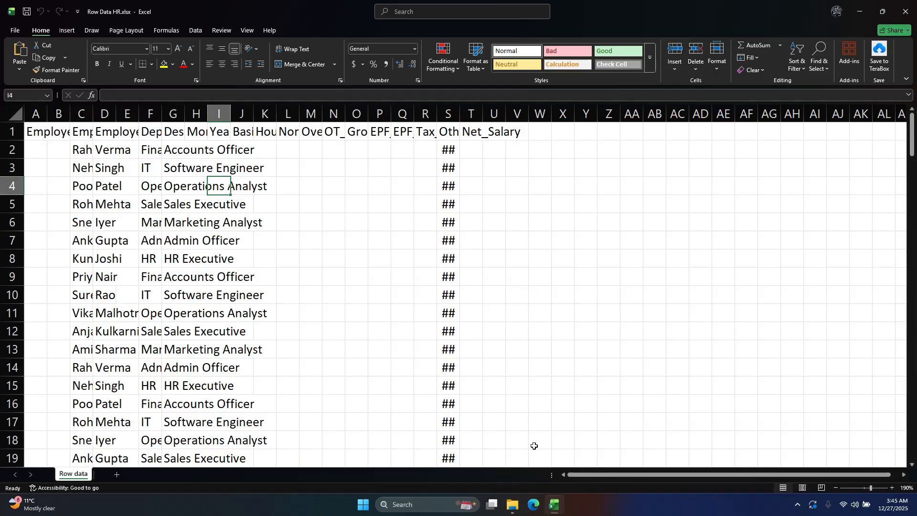
Step: Look through the Row data sheet and auto-fit column A to its Employee_ID heading
click(375, 278)
scroll(299, 355, down, 5)
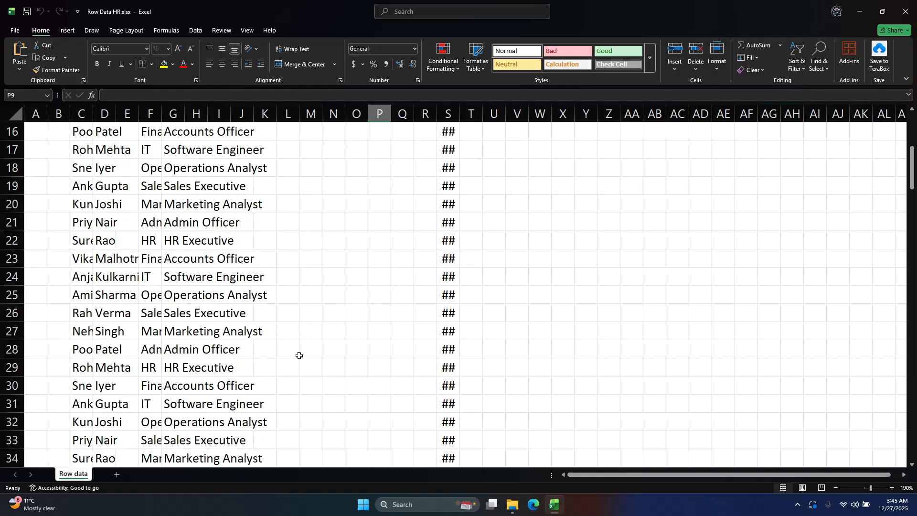
scroll(299, 355, up, 5)
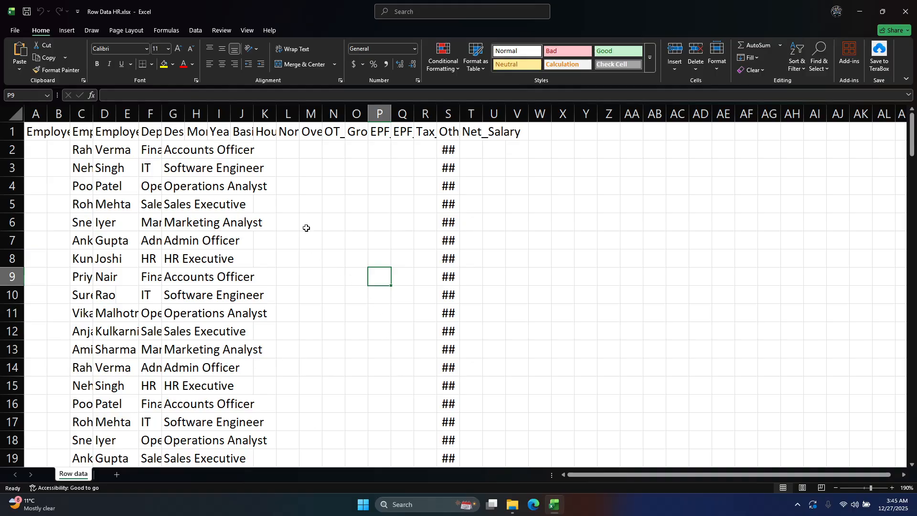
double_click(47, 113)
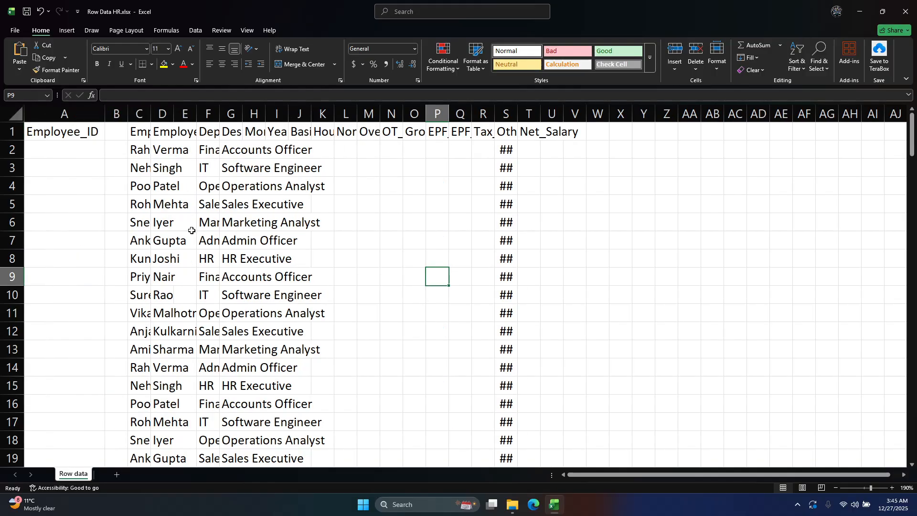
click(120, 133)
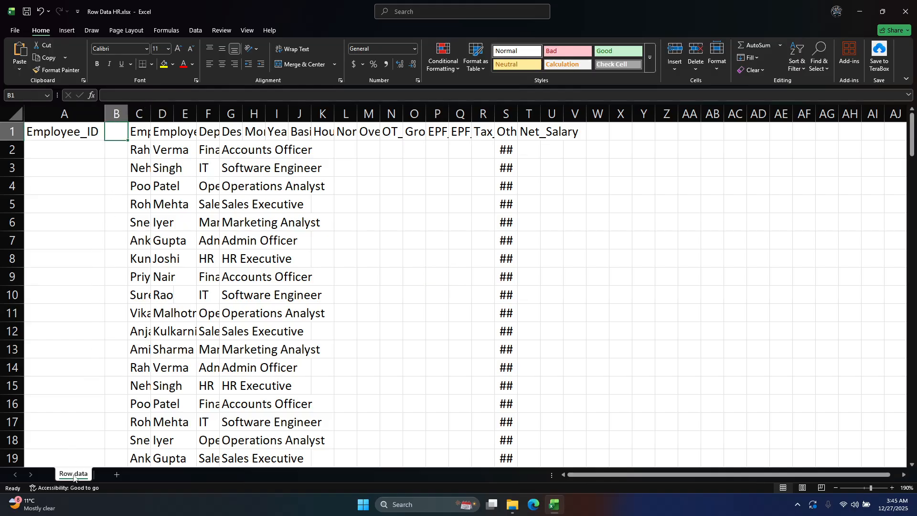
right_click(73, 475)
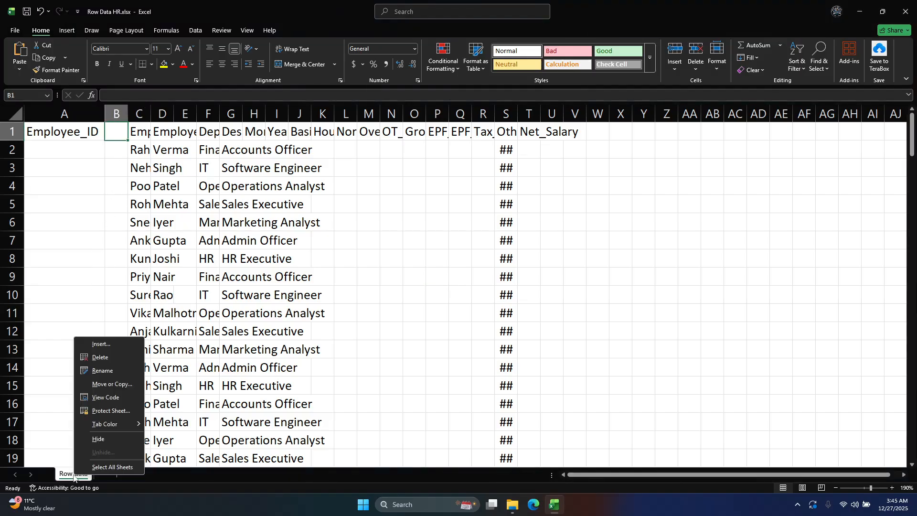
right_click(13, 193)
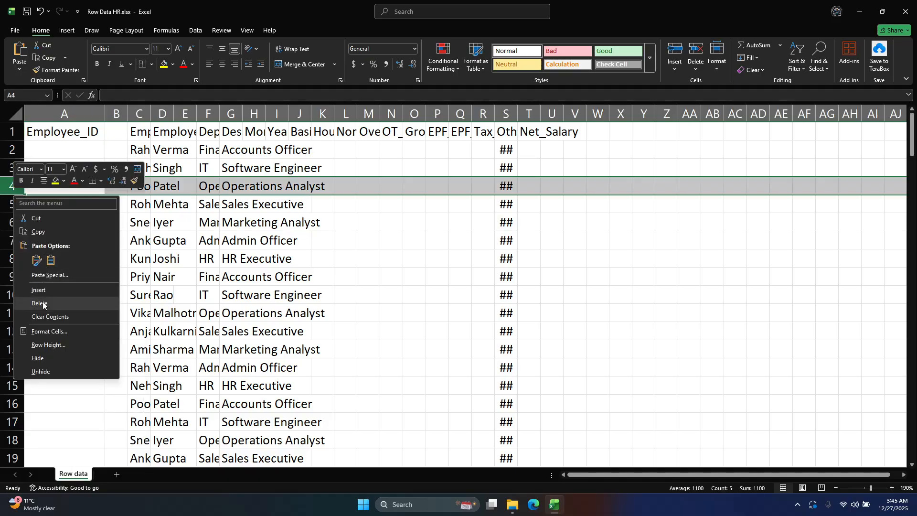
click(117, 113)
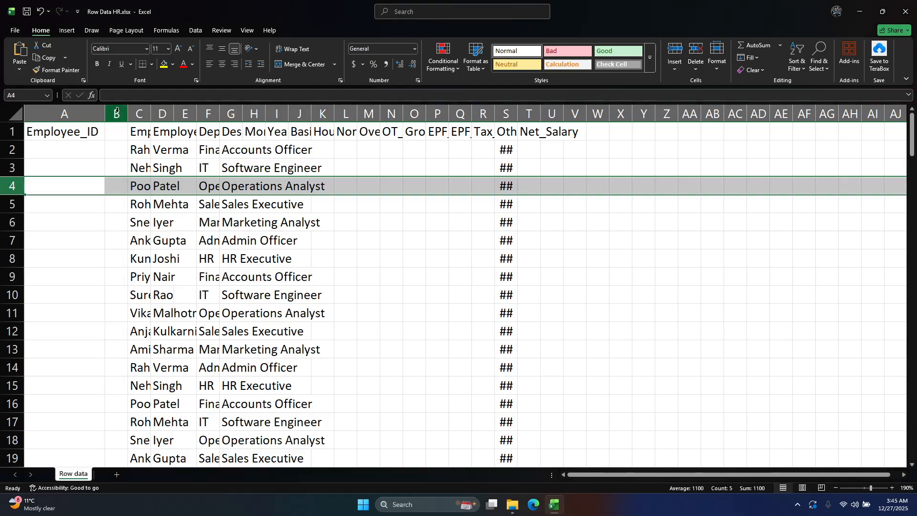
right_click(118, 115)
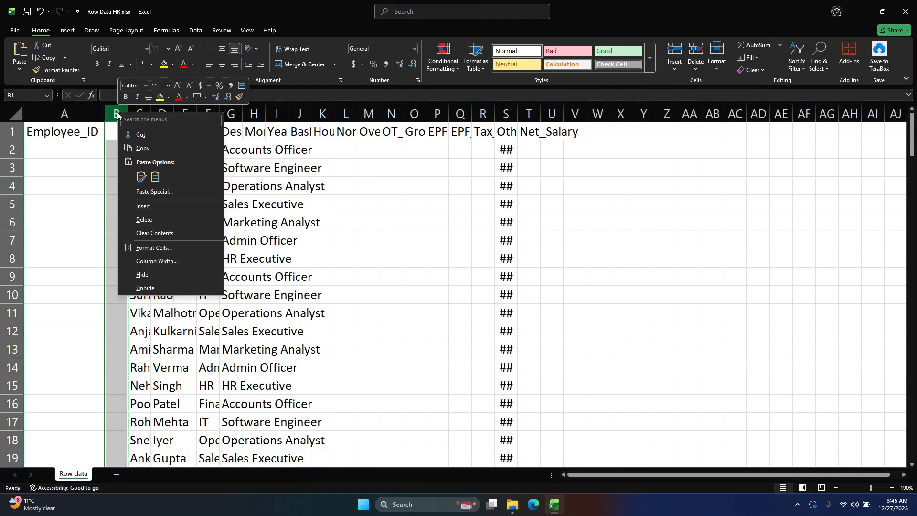
right_click(112, 186)
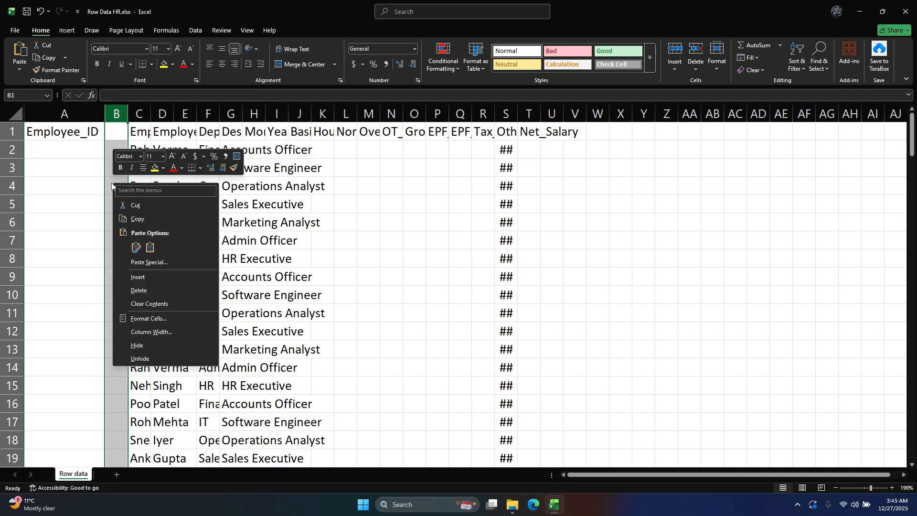
click(89, 203)
click(78, 204)
right_click(79, 205)
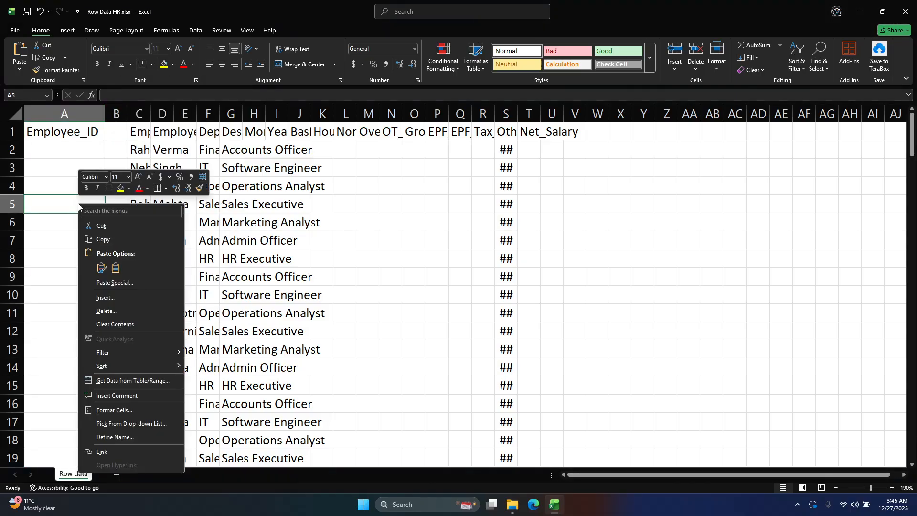
Step: Delete the empty column B between the Employee_ID and Employee_Name columns
click(121, 109)
click(120, 109)
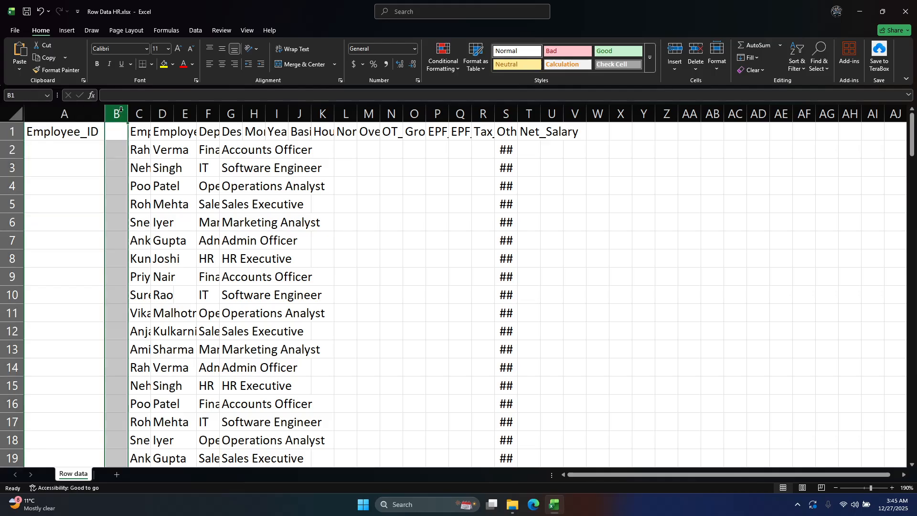
right_click(116, 109)
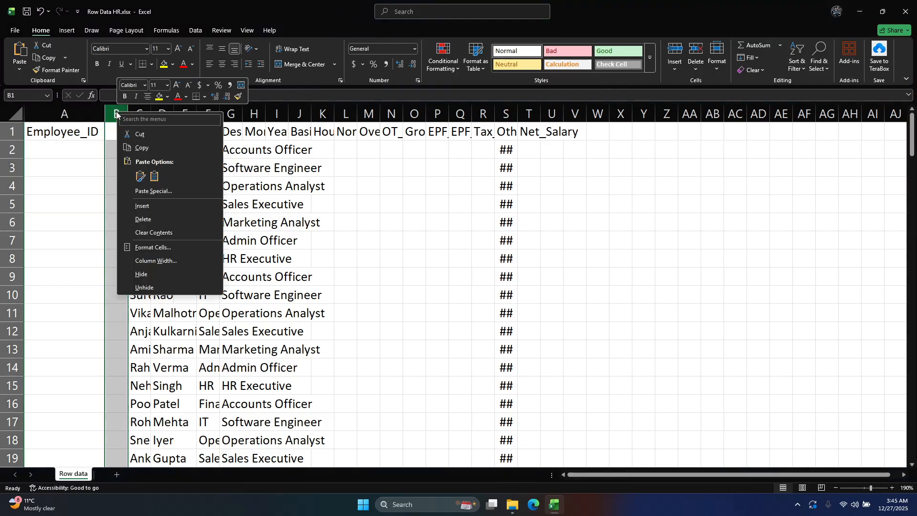
click(132, 220)
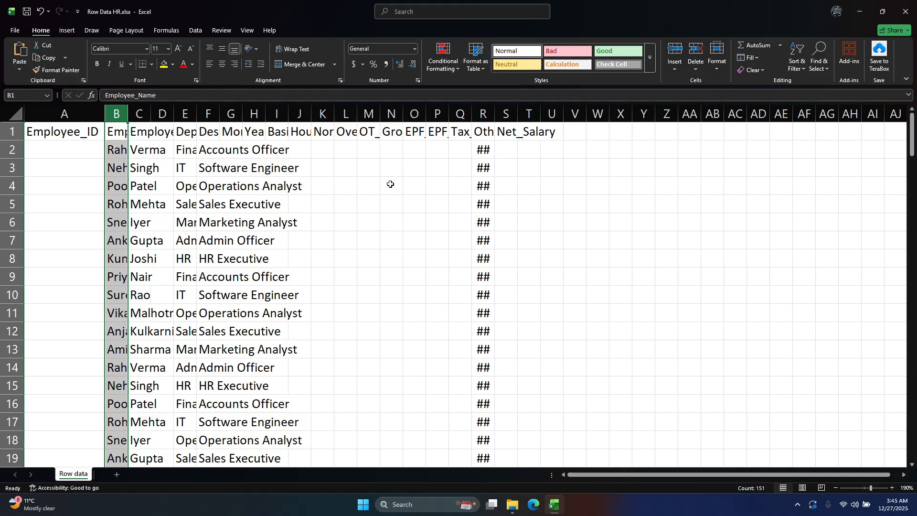
Step: Inspect the selection summary for the row 1 headings, the whole sheet, column A and row 2
drag(556, 130, 75, 136)
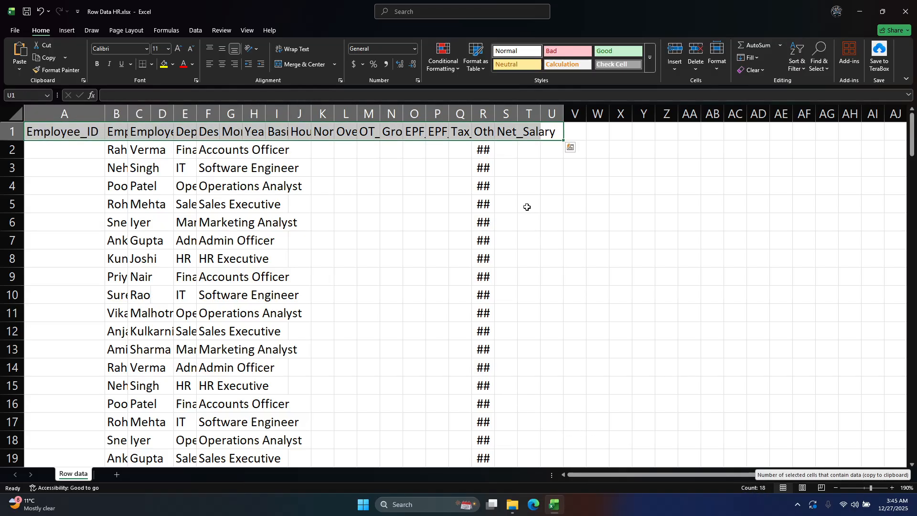
click(510, 185)
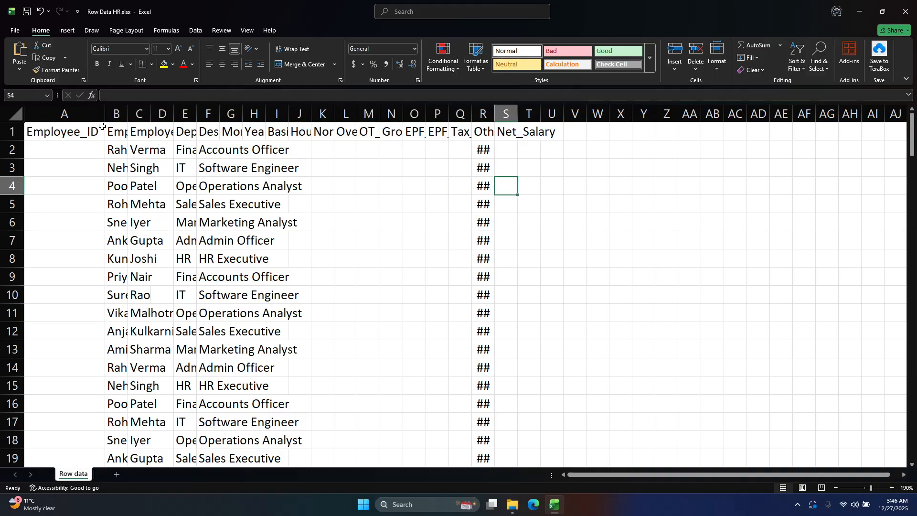
click(19, 116)
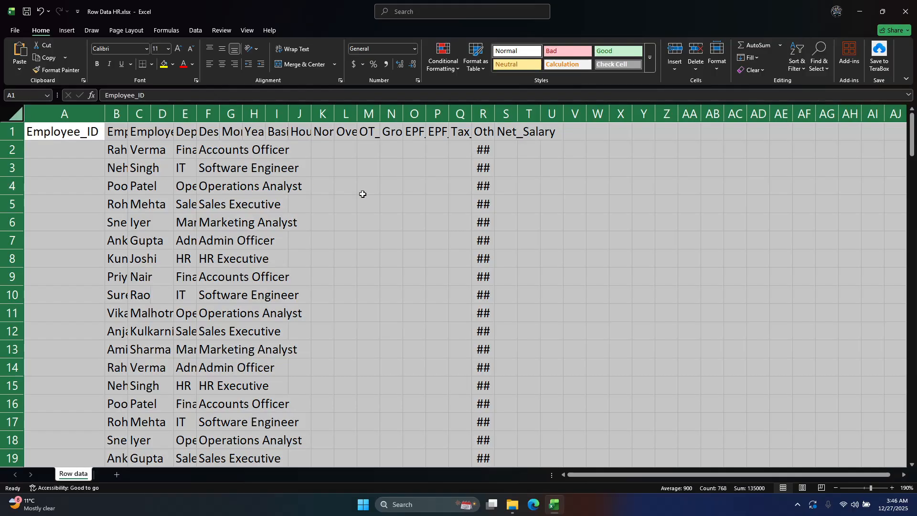
drag(81, 178, 79, 168)
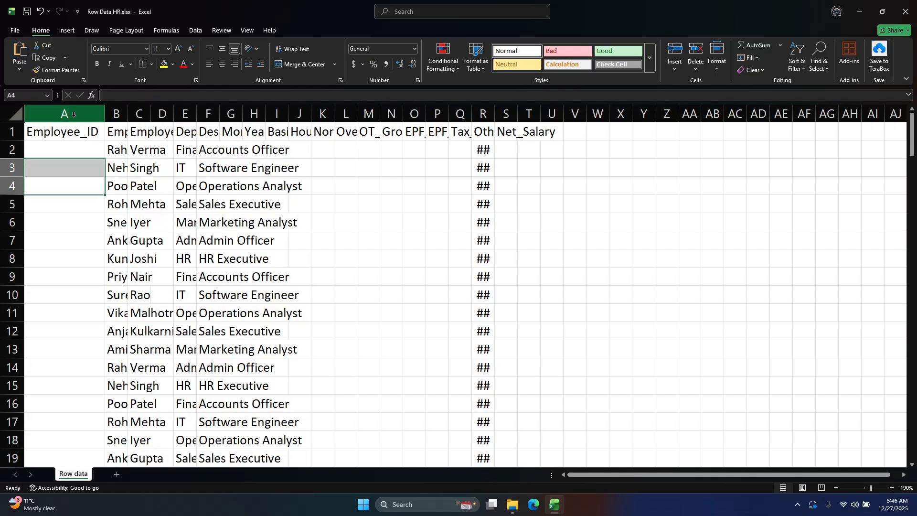
click(73, 115)
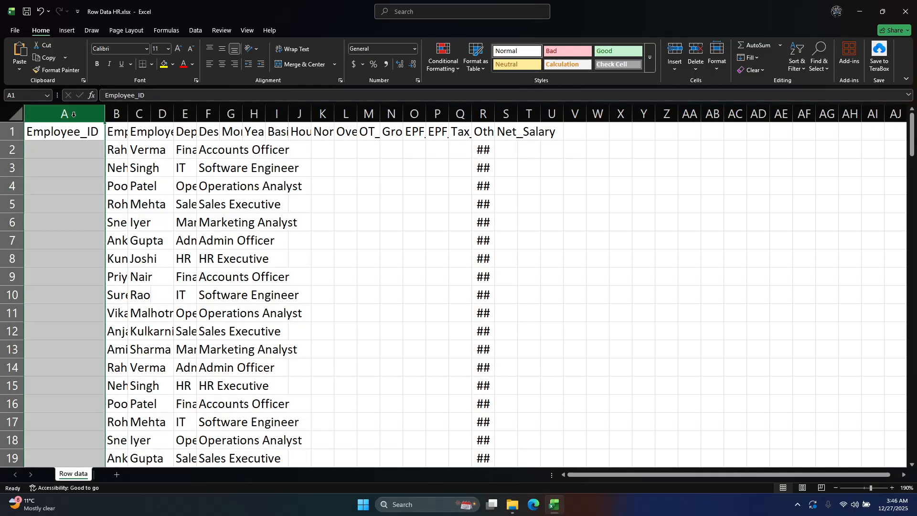
click(11, 150)
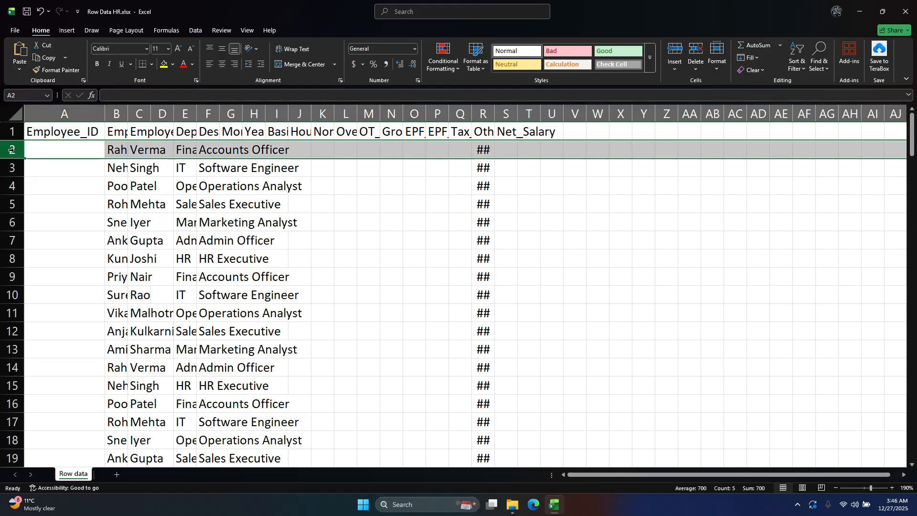
Step: Auto-fit all columns of the Row data sheet to their contents at once
click(15, 113)
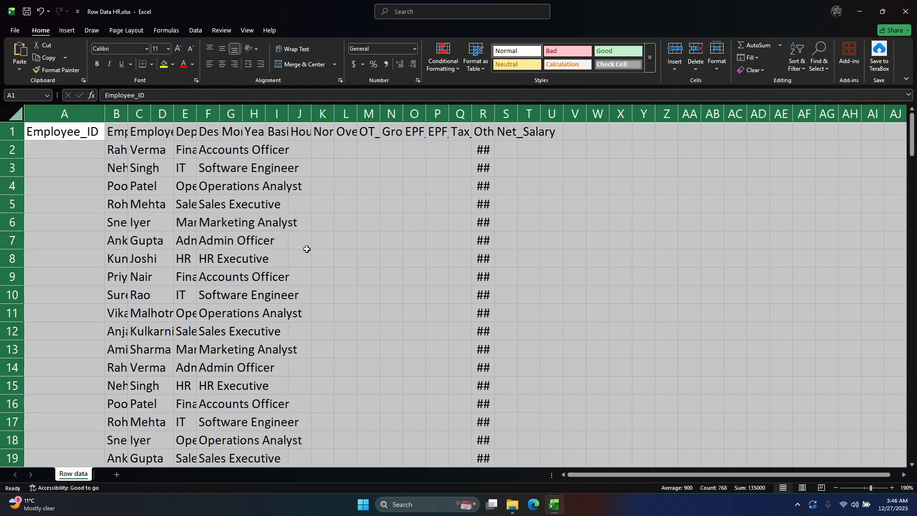
click(256, 280)
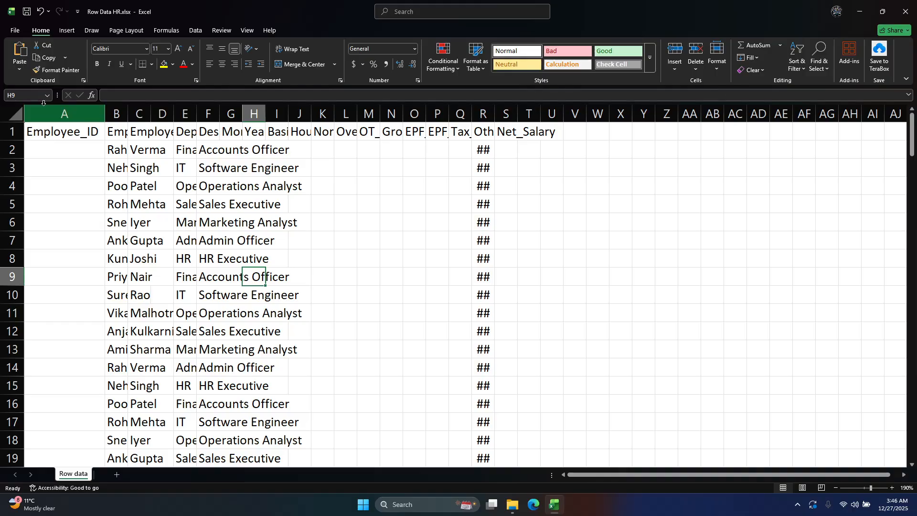
click(13, 112)
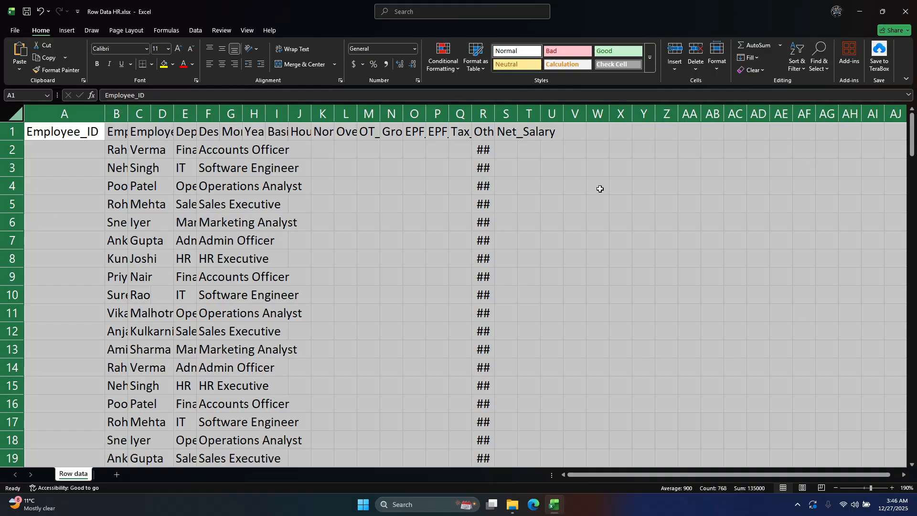
double_click(127, 108)
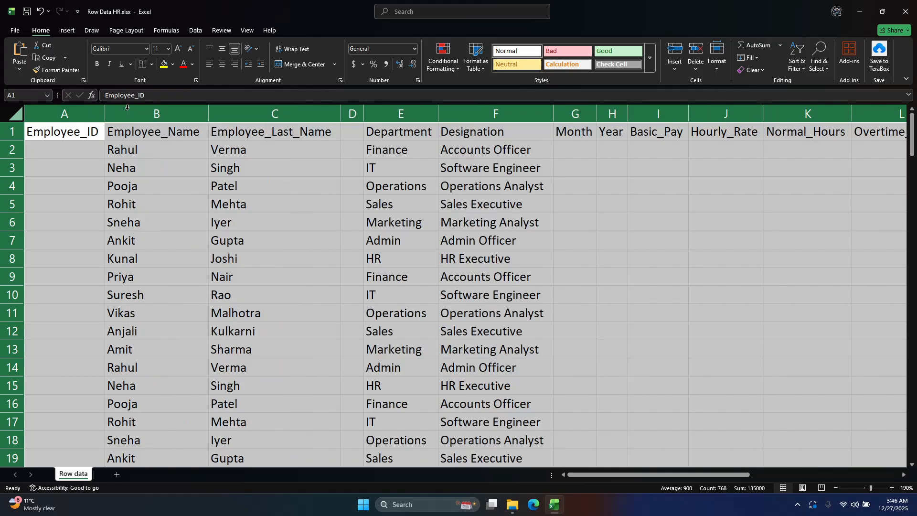
click(391, 205)
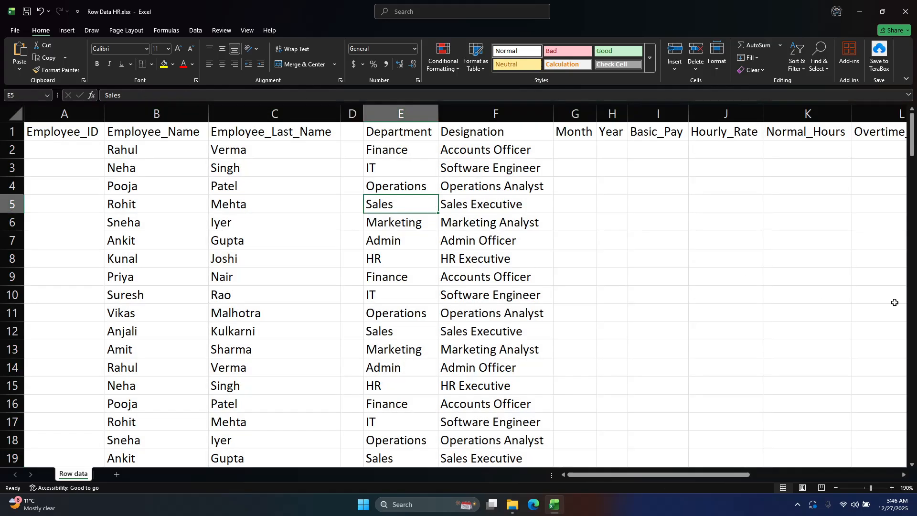
Step: Delete the empty column D between the Employee_Last_Name and Department columns
click(353, 114)
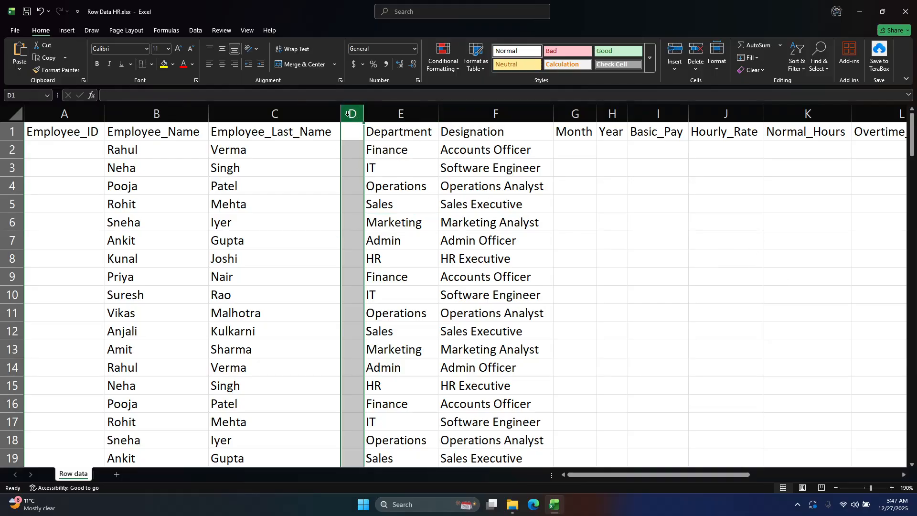
right_click(352, 113)
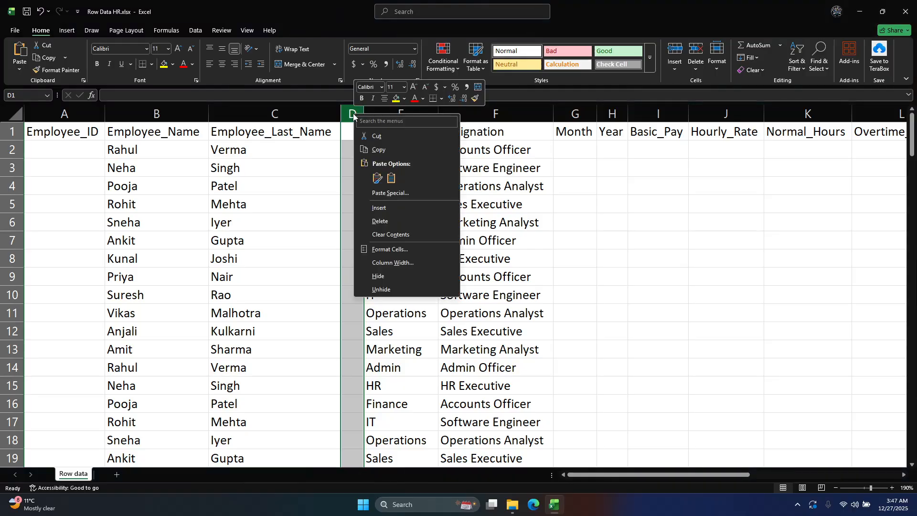
click(398, 224)
click(497, 282)
click(178, 258)
click(471, 282)
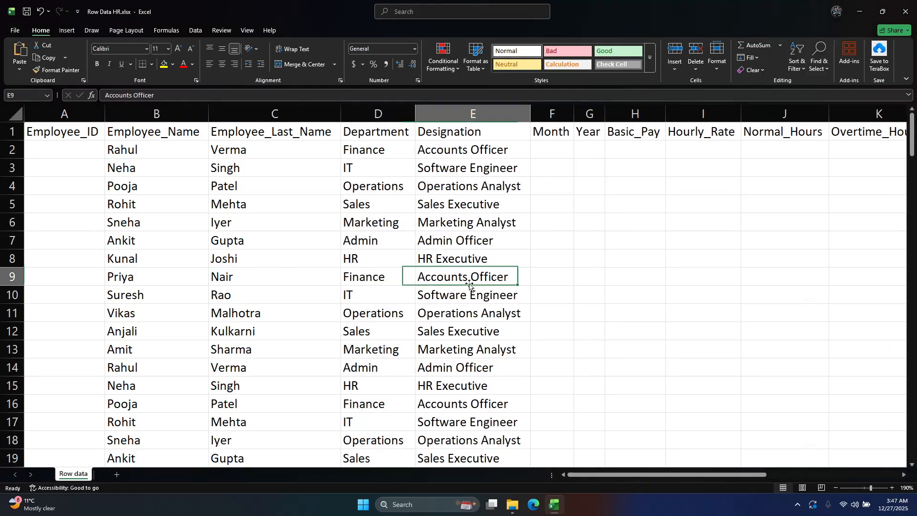
scroll(551, 238, down, 2)
scroll(551, 238, up, 2)
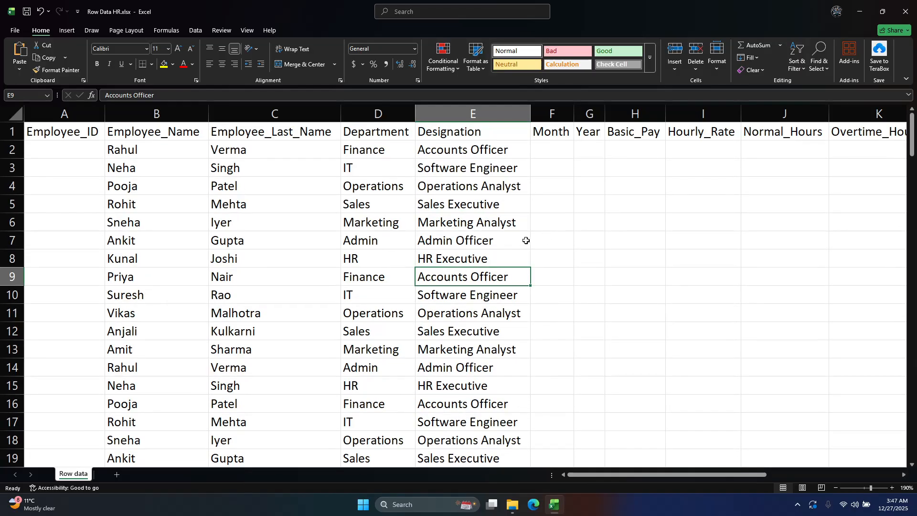
Step: Make all headings in row 1 bold, from Employee_ID in A1 to Net_Salary in R1
click(83, 154)
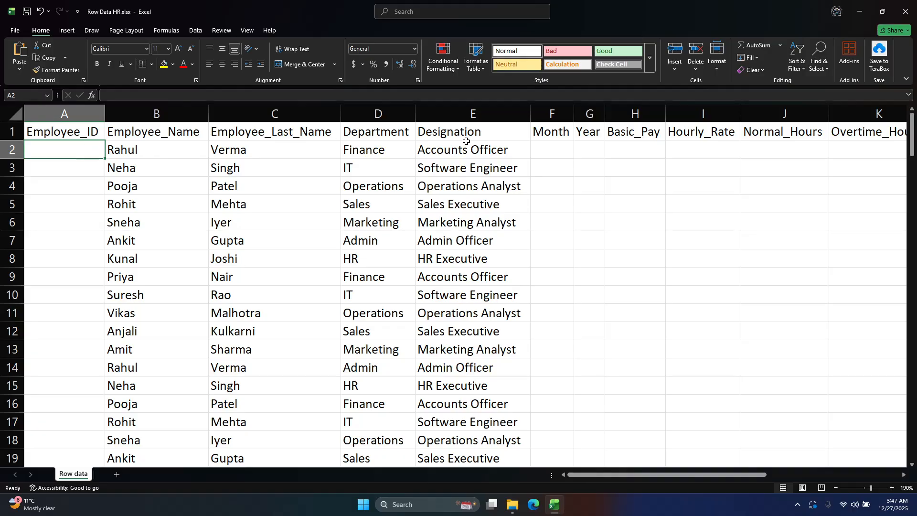
click(97, 129)
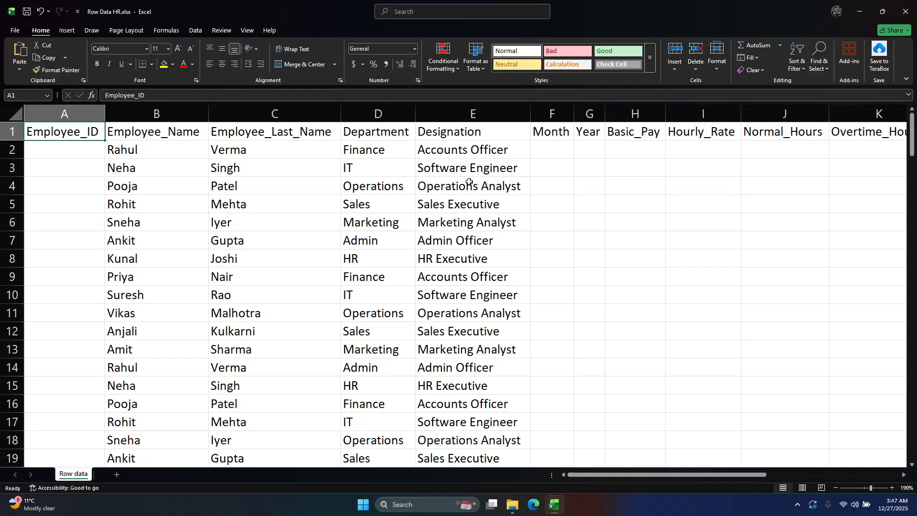
key(ctrl+shift+Right)
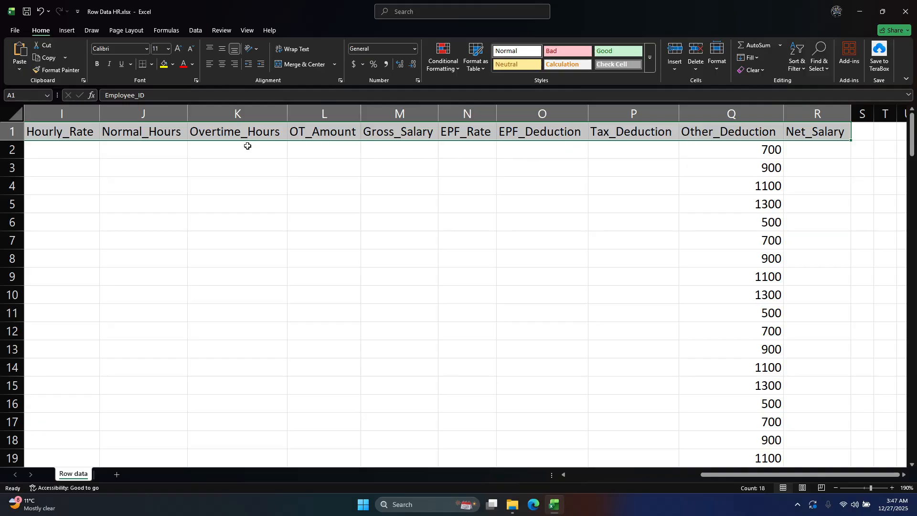
click(97, 64)
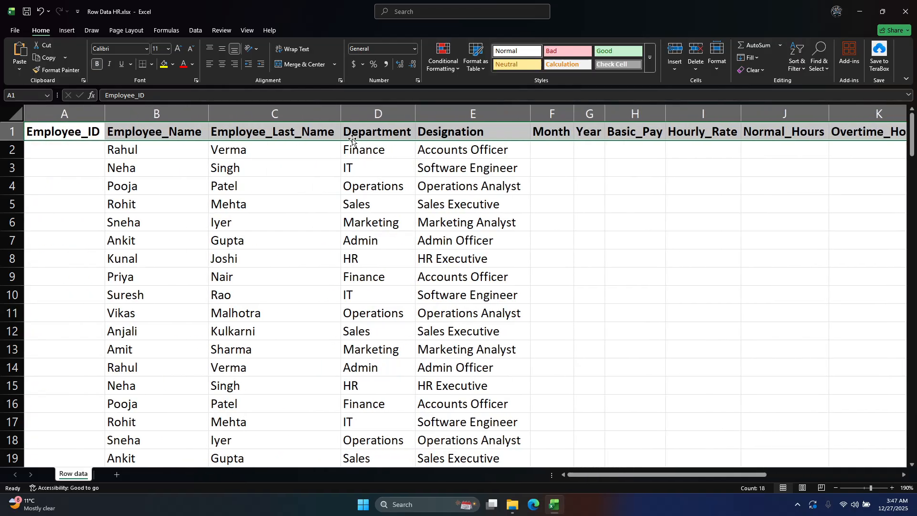
click(377, 132)
click(77, 151)
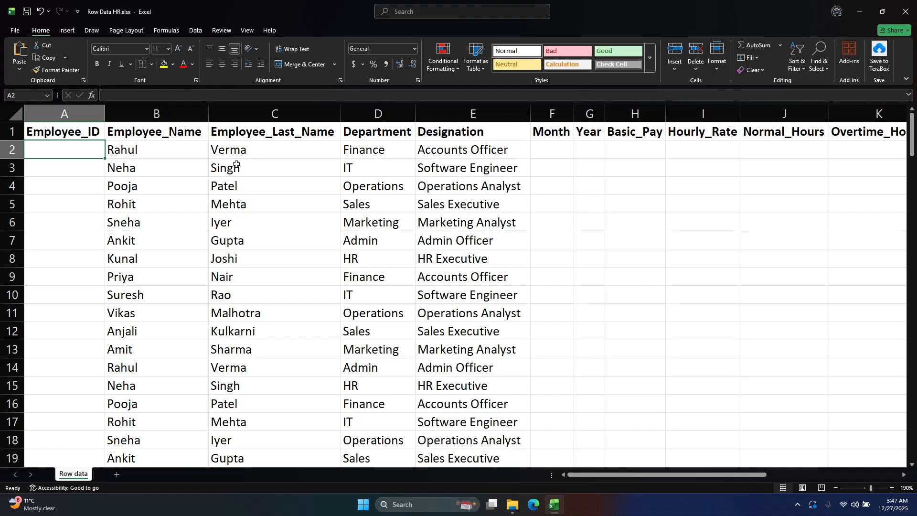
Step: Look through the employee records down to the end of the data and return to the first empty Employee_ID cell, A2
scroll(319, 219, down, 13)
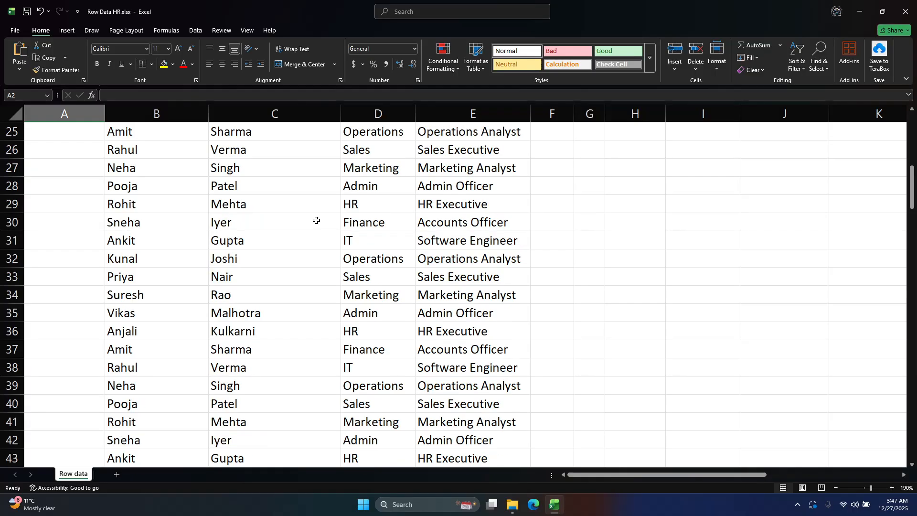
click(262, 225)
scroll(263, 226, down, 6)
scroll(264, 226, down, 19)
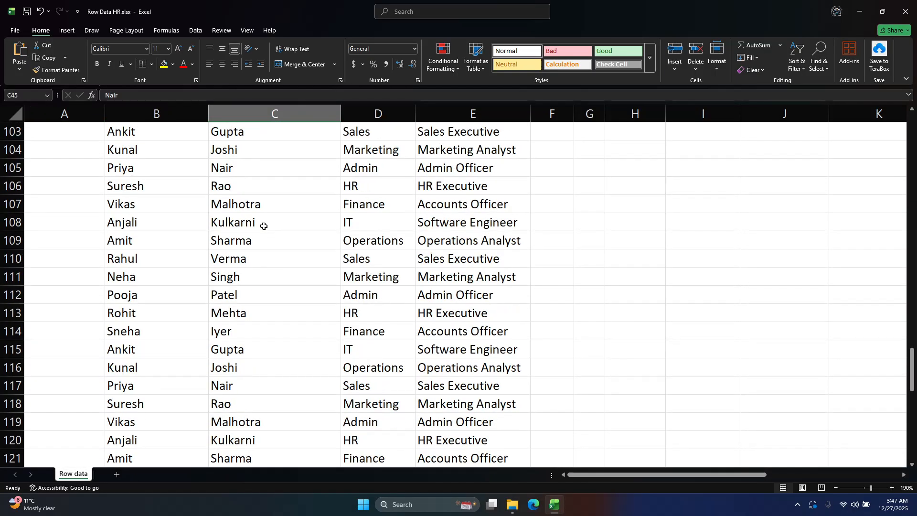
scroll(264, 226, down, 13)
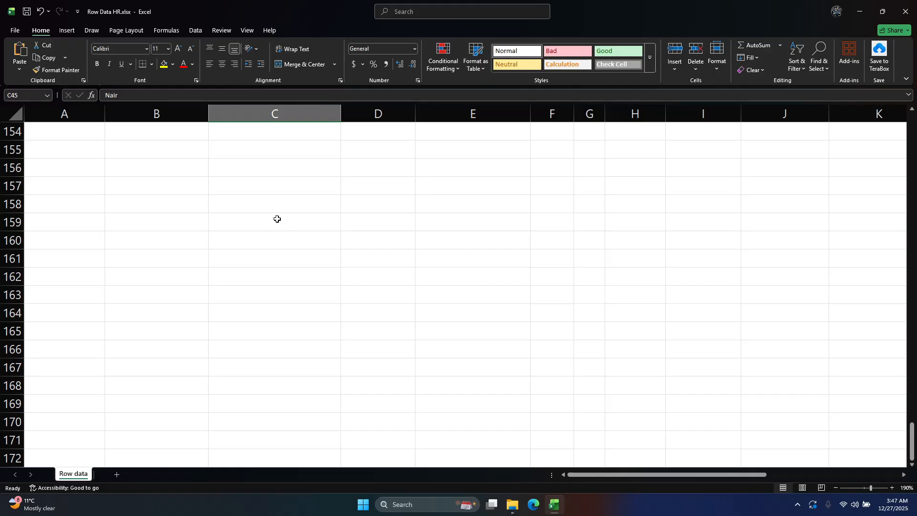
scroll(277, 219, up, 5)
scroll(323, 243, up, 20)
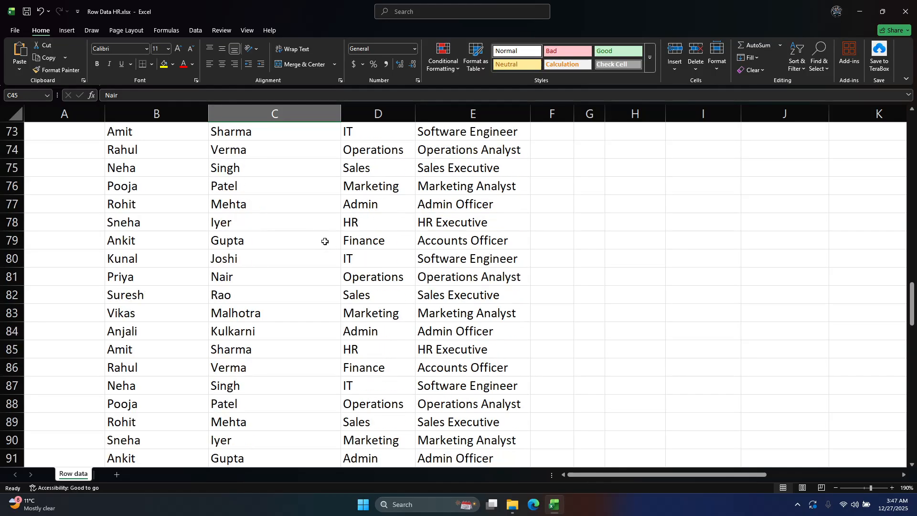
scroll(325, 239, up, 7)
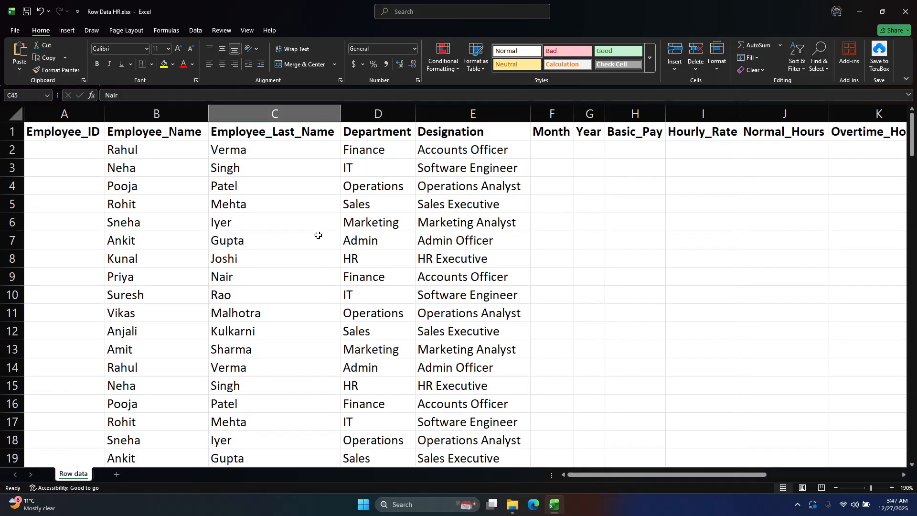
click(76, 150)
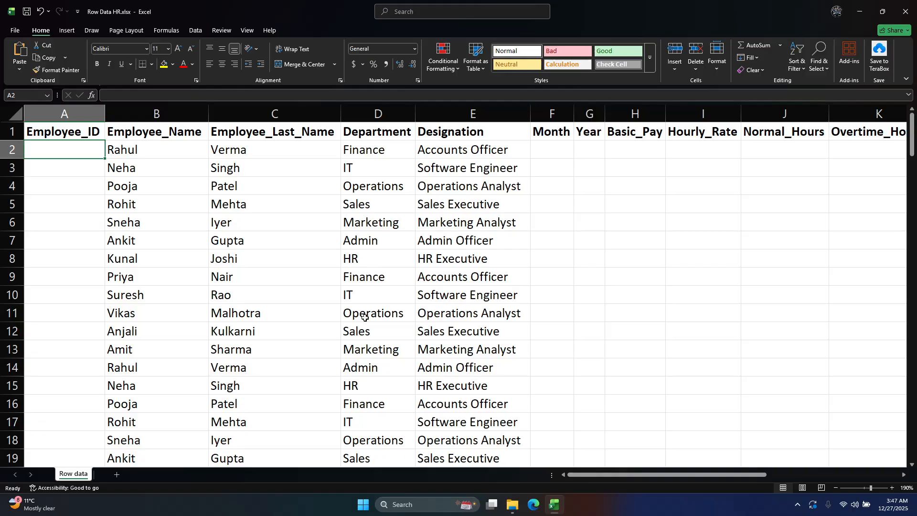
Step: Switch to the Brave browser, open a new tab and close the Excel for Data Science class video's tab
key(super)
key(super)
key(super)
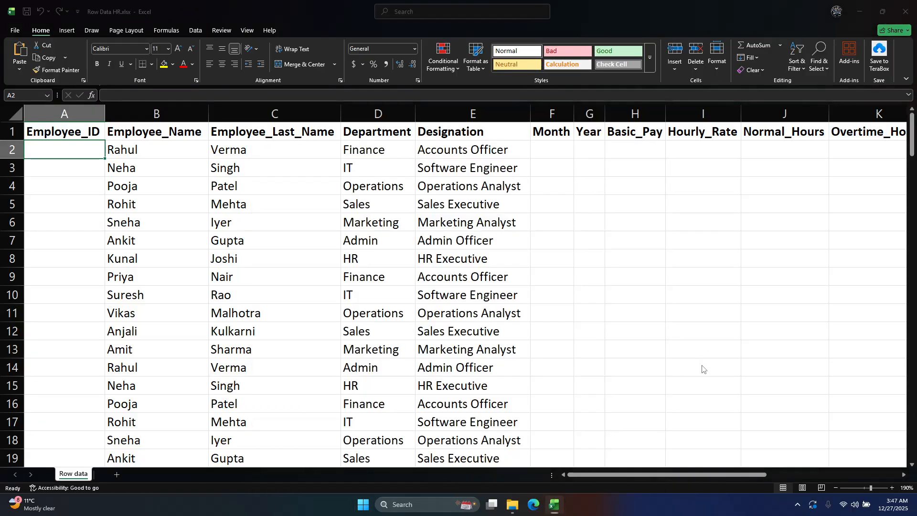
text(brave)
key(Return)
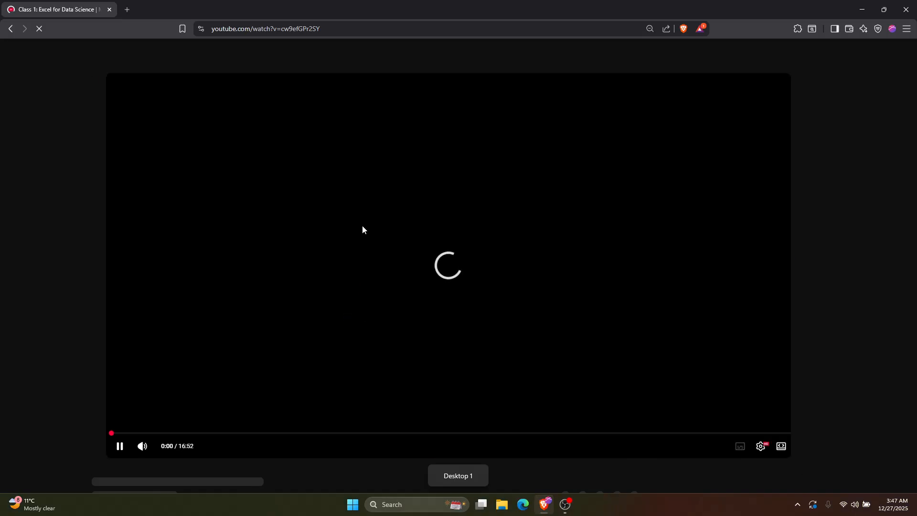
key(ctrl+t)
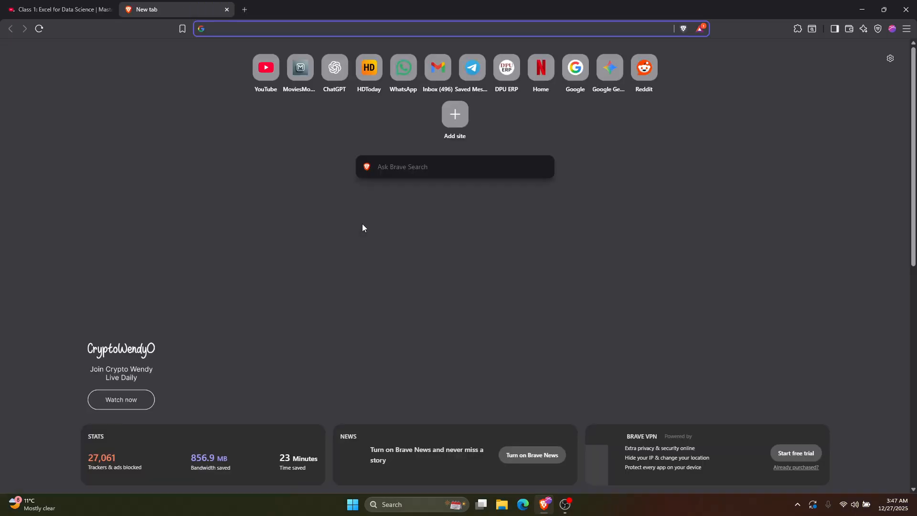
text(w)
key(ctrl+Tab)
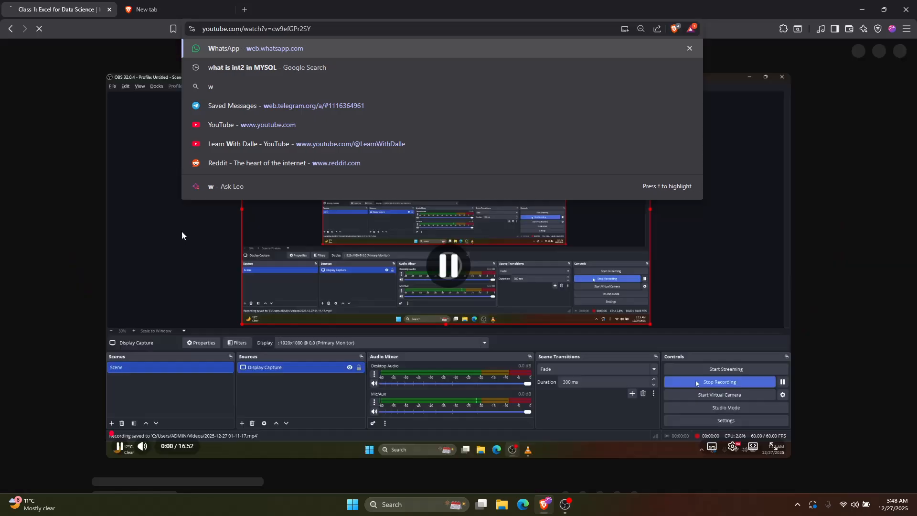
click(109, 10)
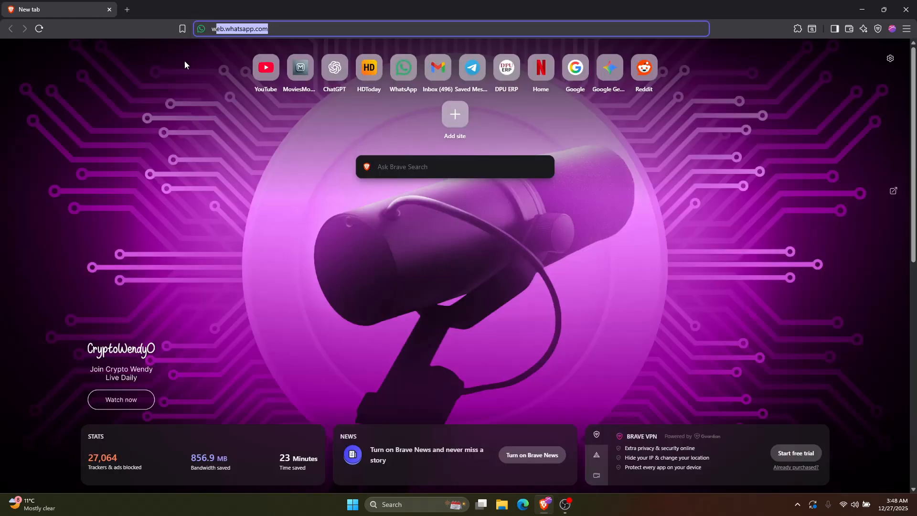
Step: Open the full "Your 2026 Data Science Goal" playlist on the Learn With Dalle YouTube channel
click(263, 75)
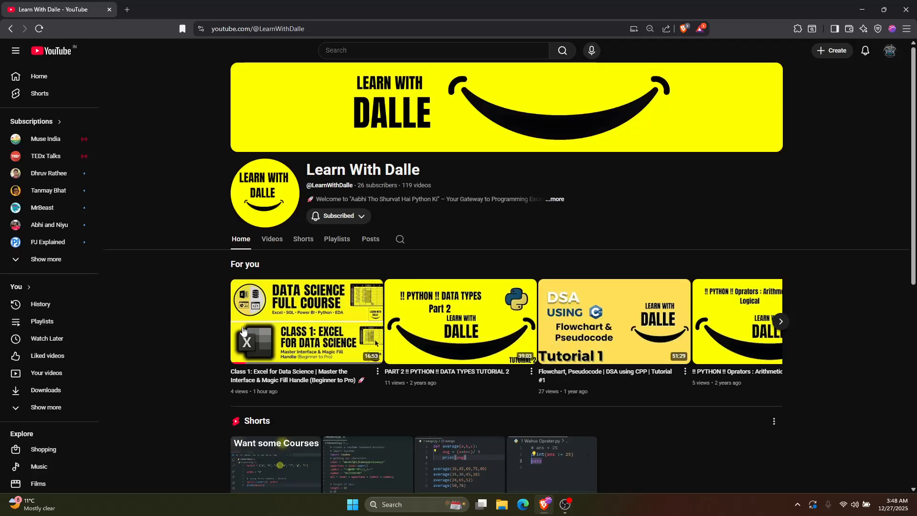
click(336, 241)
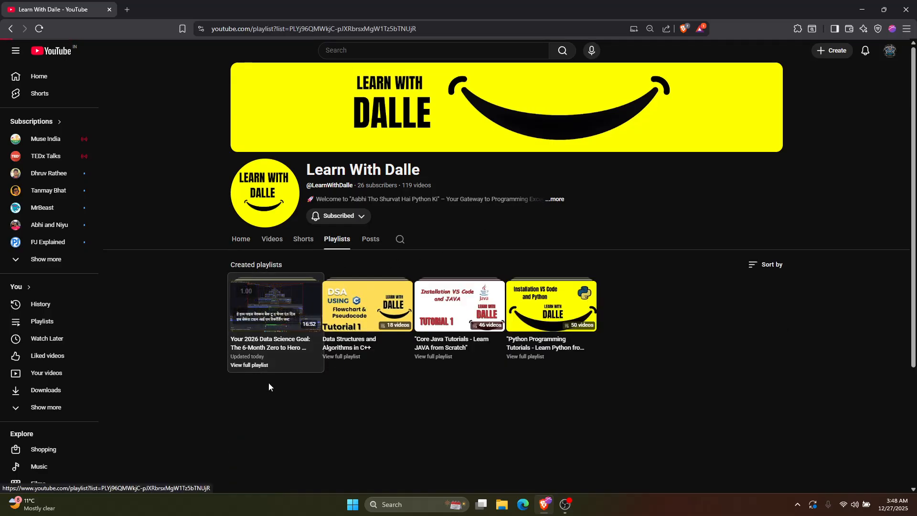
click(262, 366)
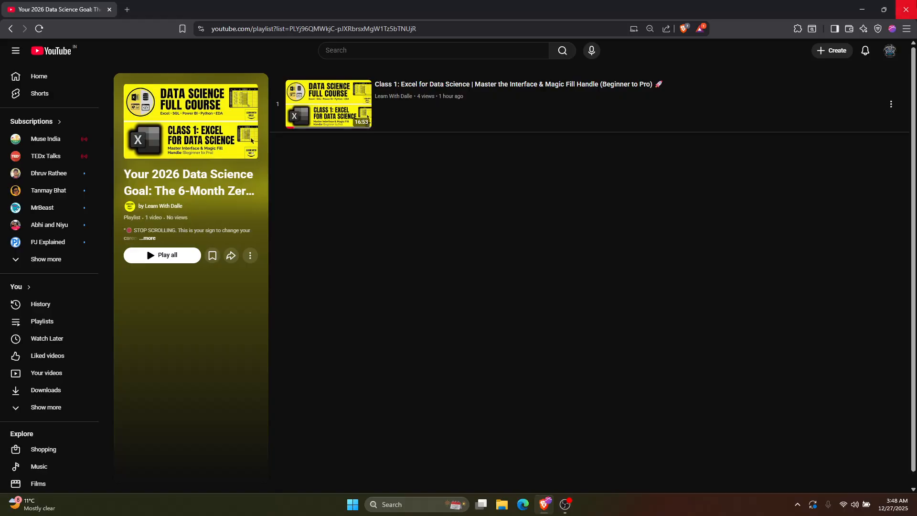
Step: Close the browser and return to cell A2 of the Row Data HR workbook in Excel
click(907, 9)
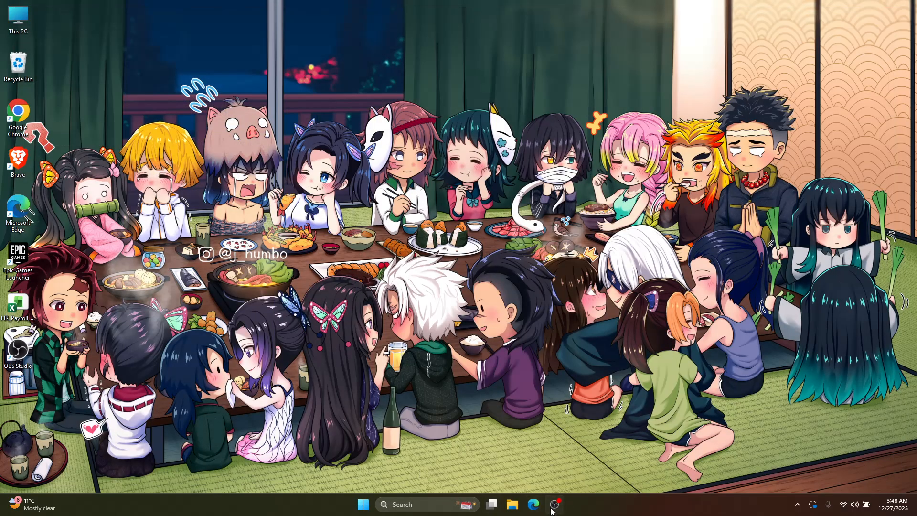
click(552, 506)
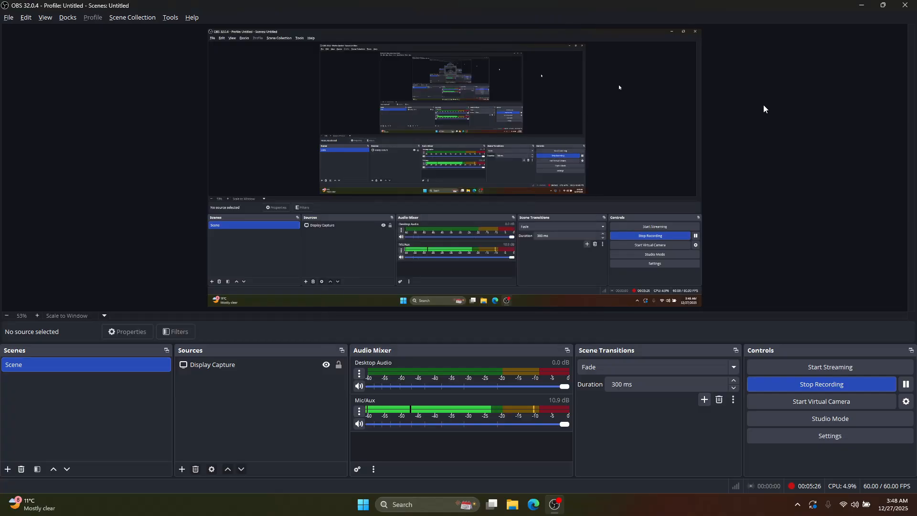
key(ctrl+super+Right)
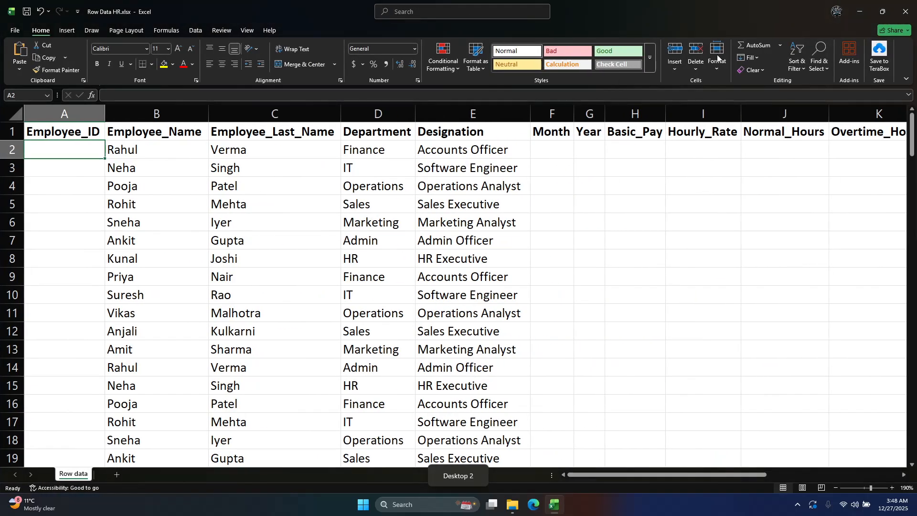
click(246, 205)
click(83, 151)
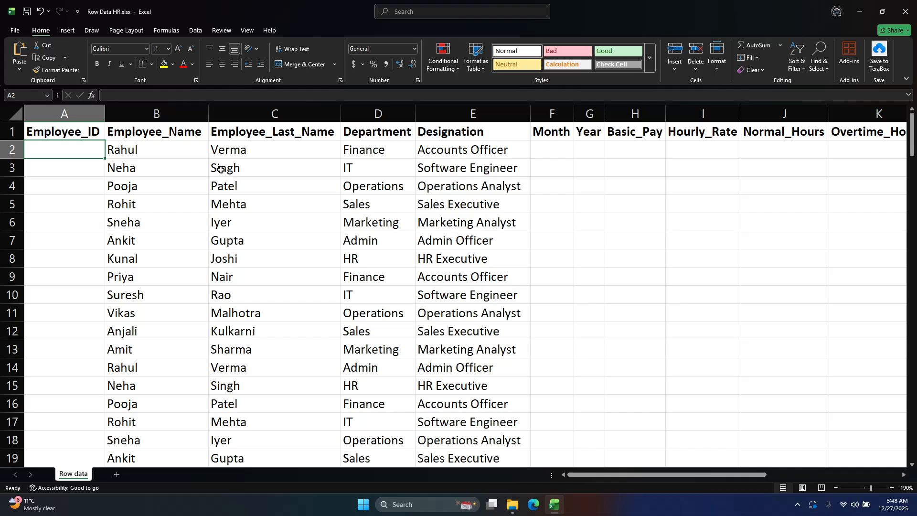
Step: Collapse the ribbon and enter EMP001 as the first Employee_ID in cell A2
double_click(48, 29)
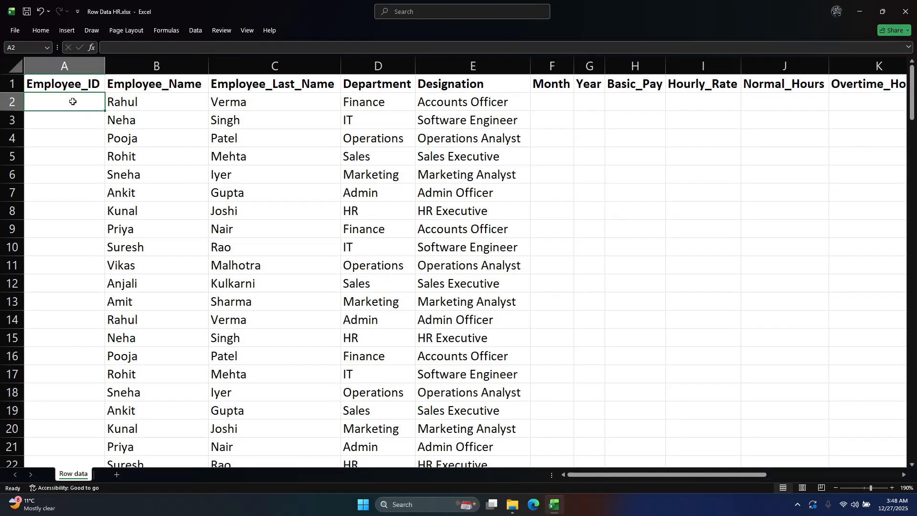
text(EMP00!)
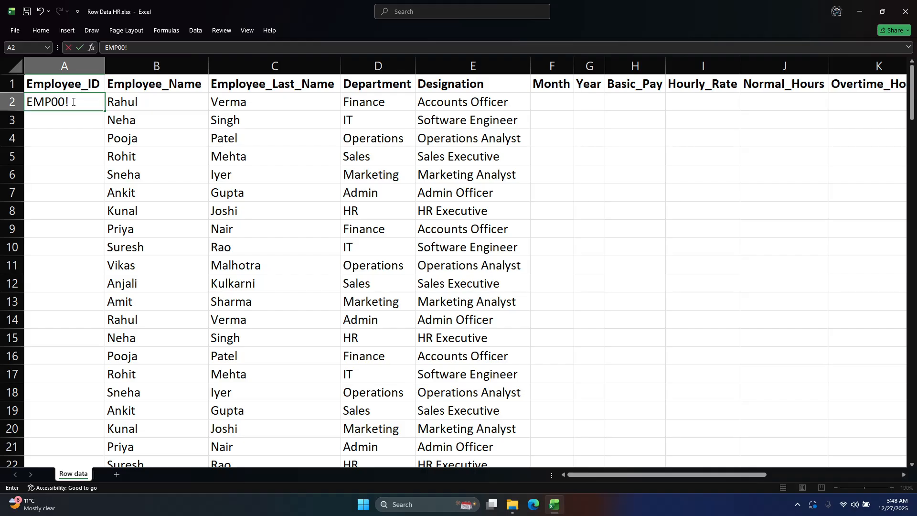
key(BackSpace)
key(Return)
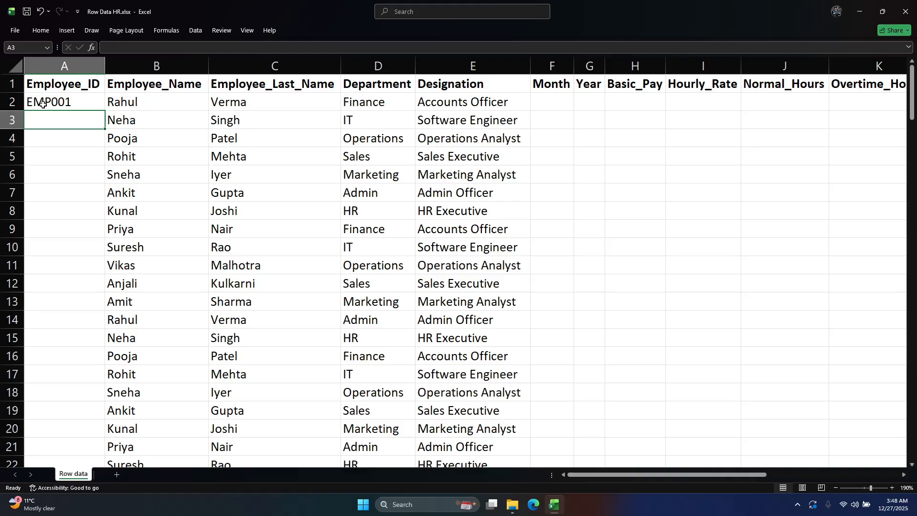
Step: Fill cell A3 with the Employee_ID from the cell above and change it to EMP002
click(67, 104)
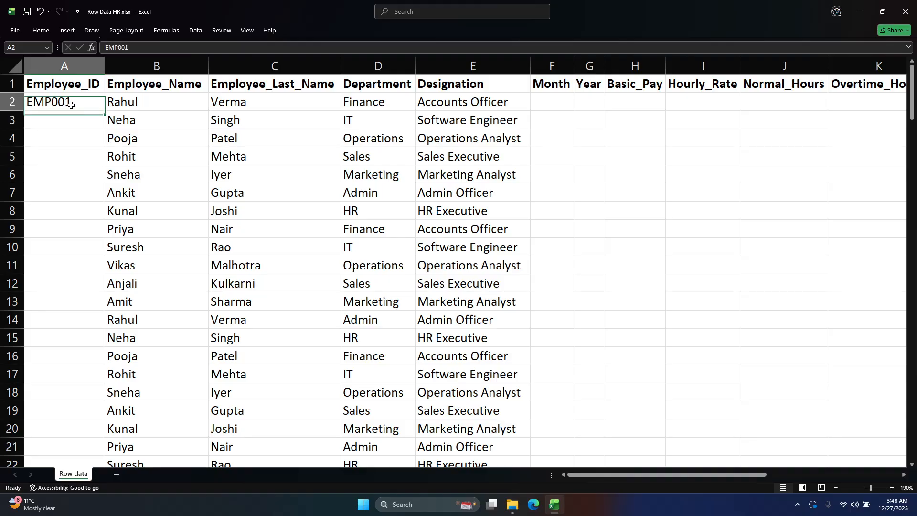
click(67, 117)
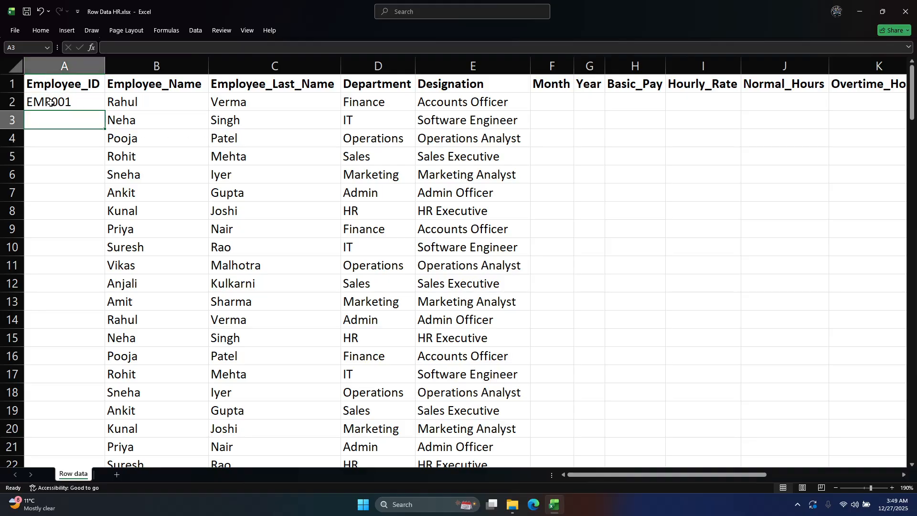
key(ctrl+d)
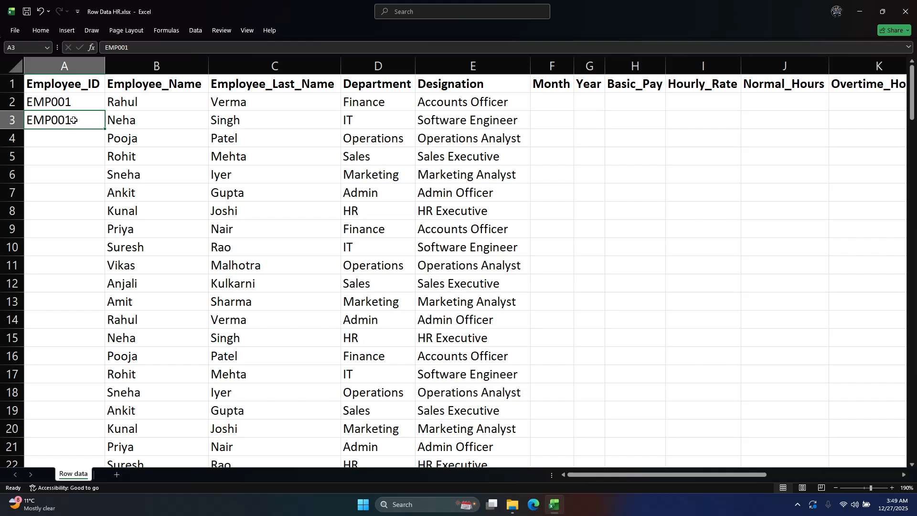
click(130, 48)
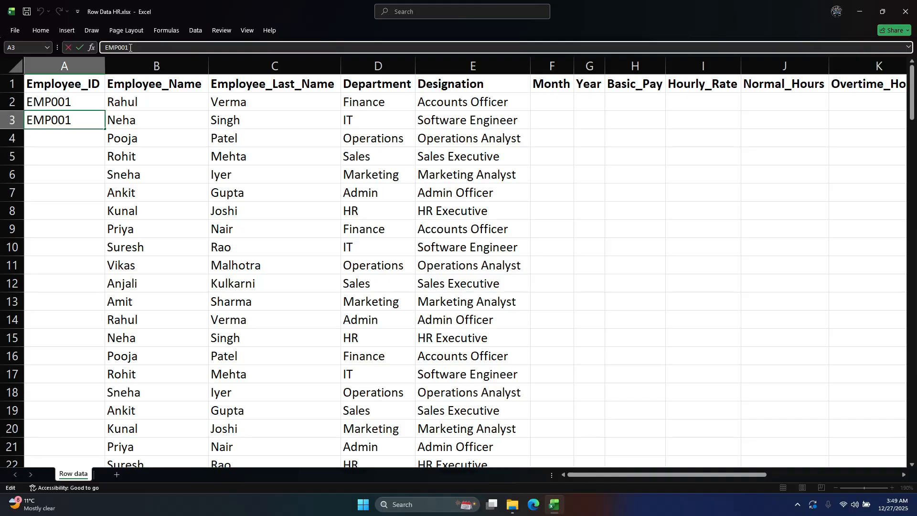
key(BackSpace)
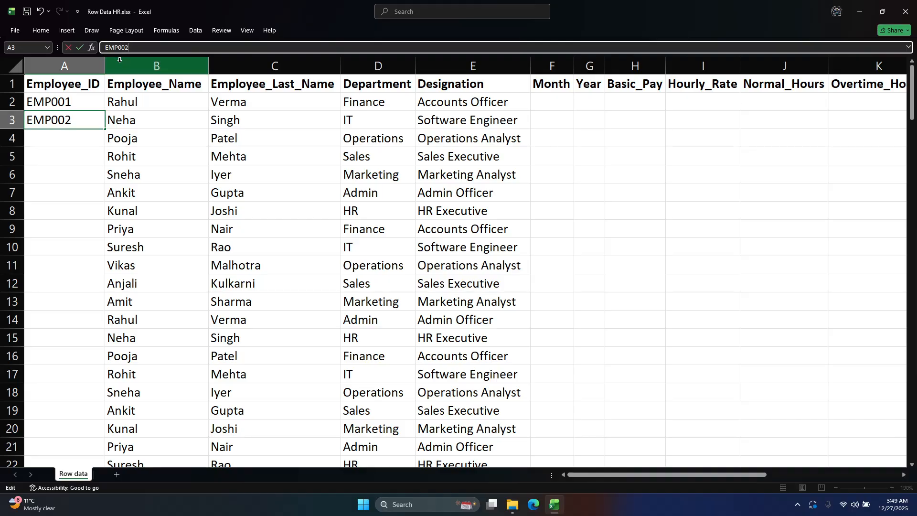
Step: Copy the Employee_ID EMP002 from cell A3 into cell A4
click(68, 135)
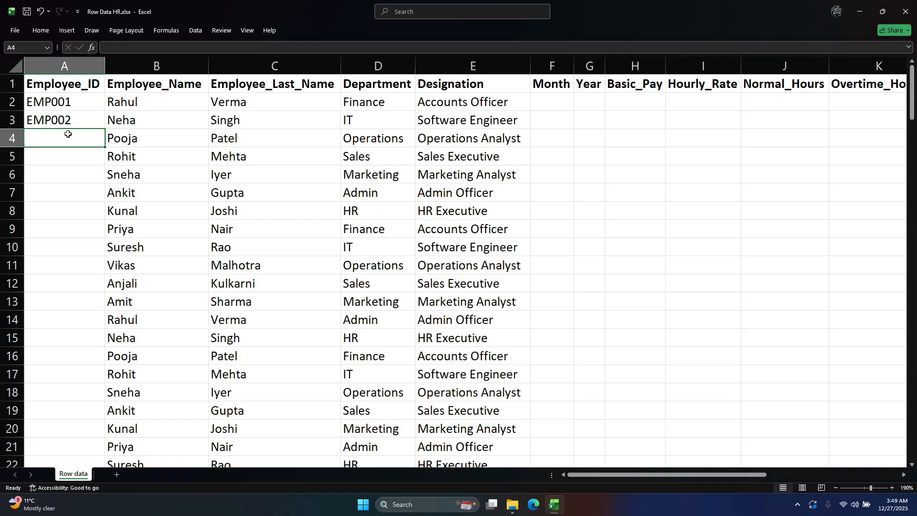
key(ctrl+d)
click(67, 121)
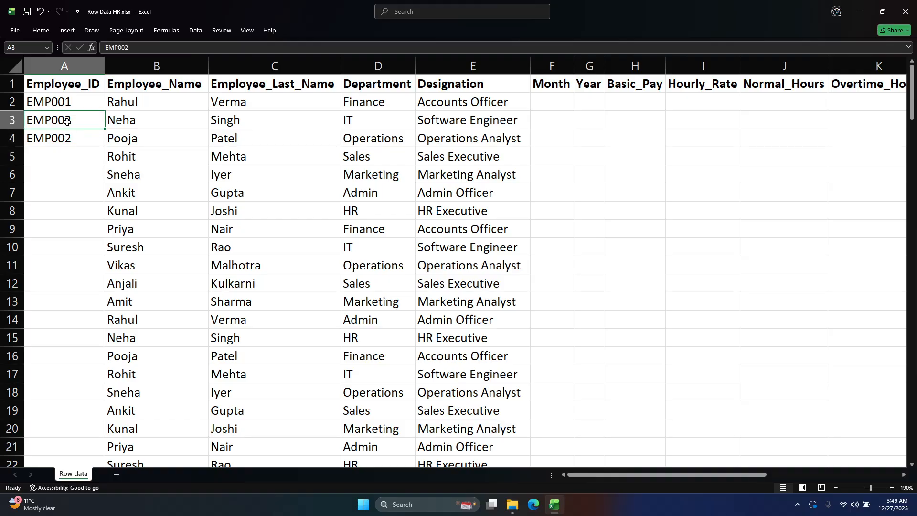
key(ctrl+c)
click(65, 139)
key(ctrl+v)
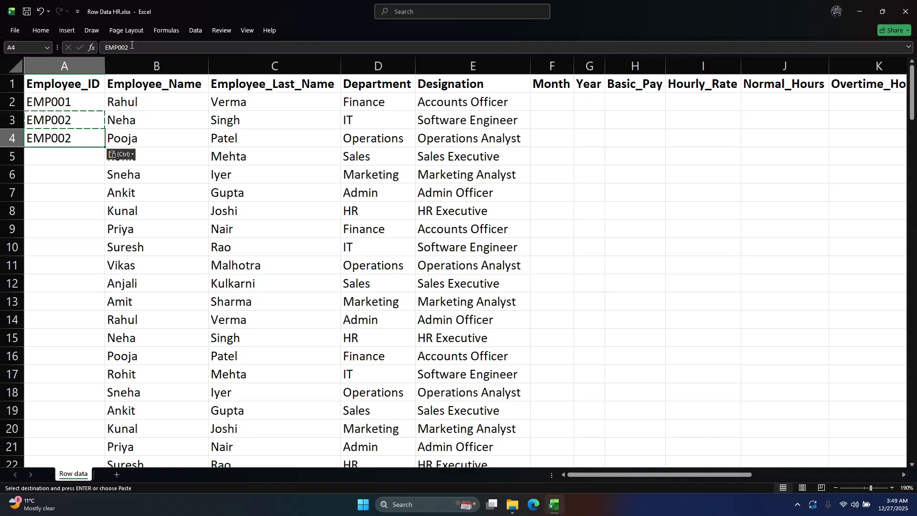
Step: Change the copied Employee_ID in cell A4 to EMP003
double_click(77, 133)
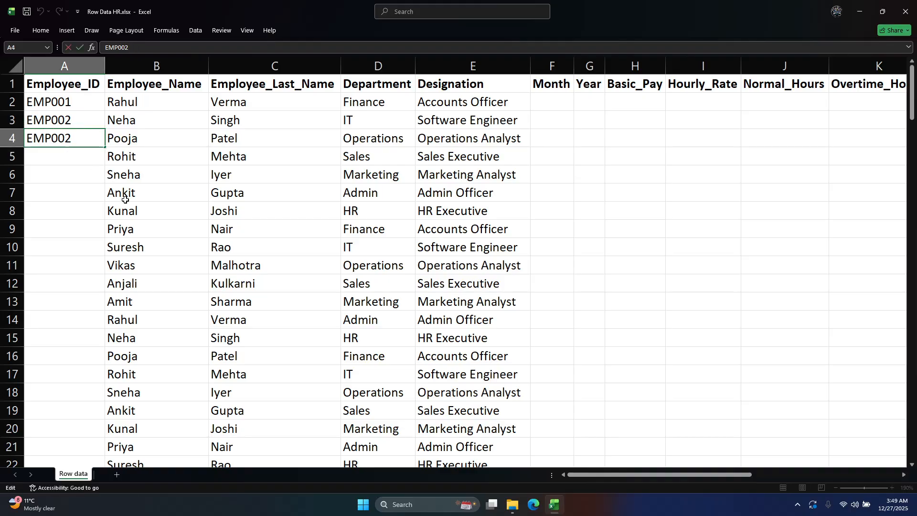
key(BackSpace)
text(3)
click(50, 162)
click(76, 135)
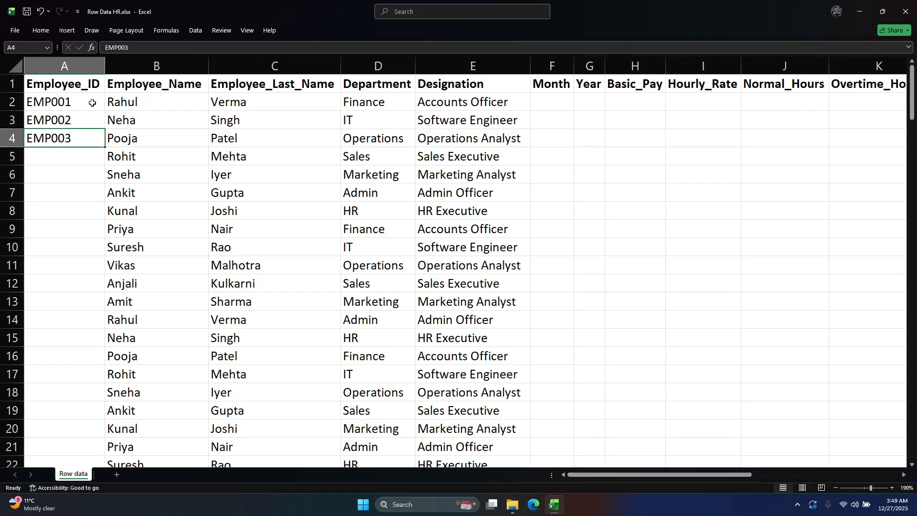
Step: Extend the Employee_ID series from A2:A4 down to row 151 and check the last IDs
click(80, 106)
drag(79, 106, 104, 435)
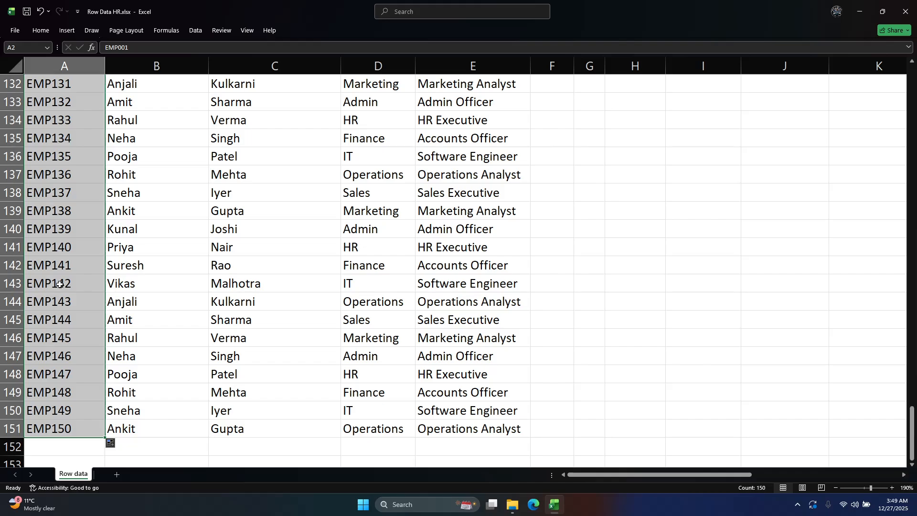
drag(48, 388, 48, 412)
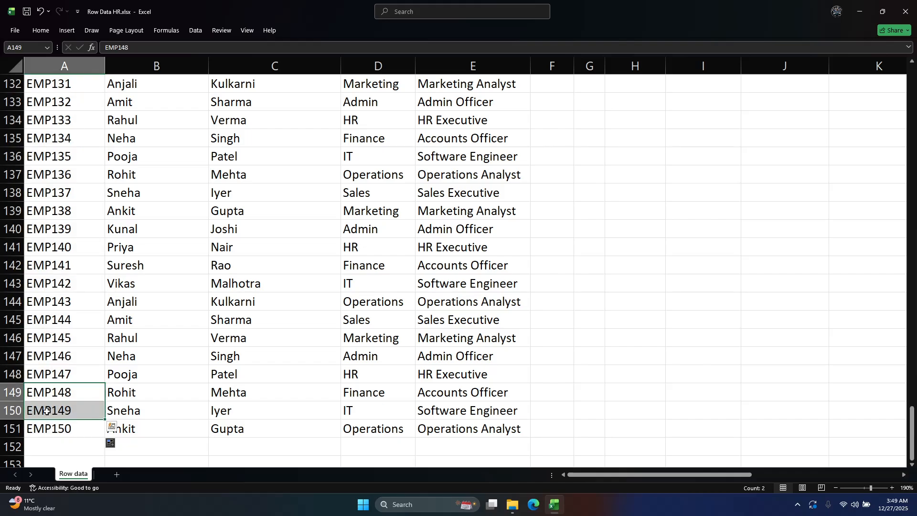
click(50, 431)
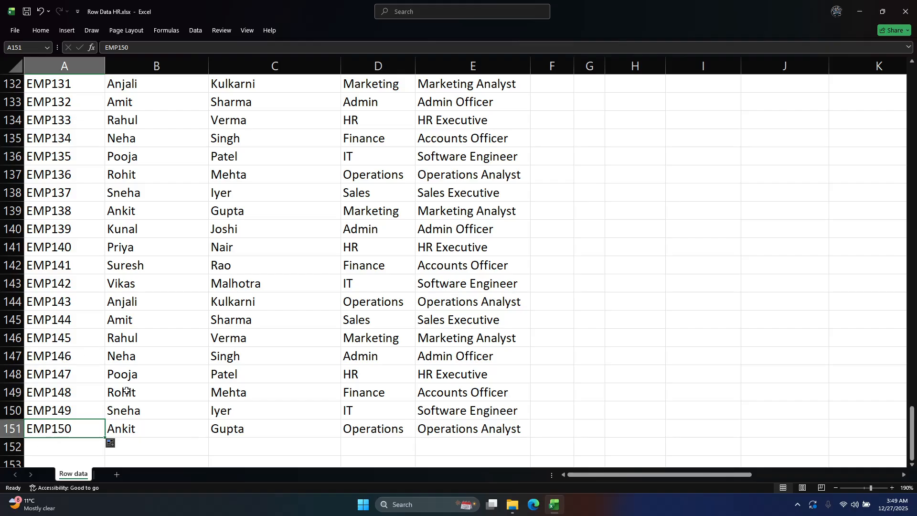
Step: Undo the Employee_ID series fill and go back up to the last manually entered ID in A4
key(ctrl+shift+Up)
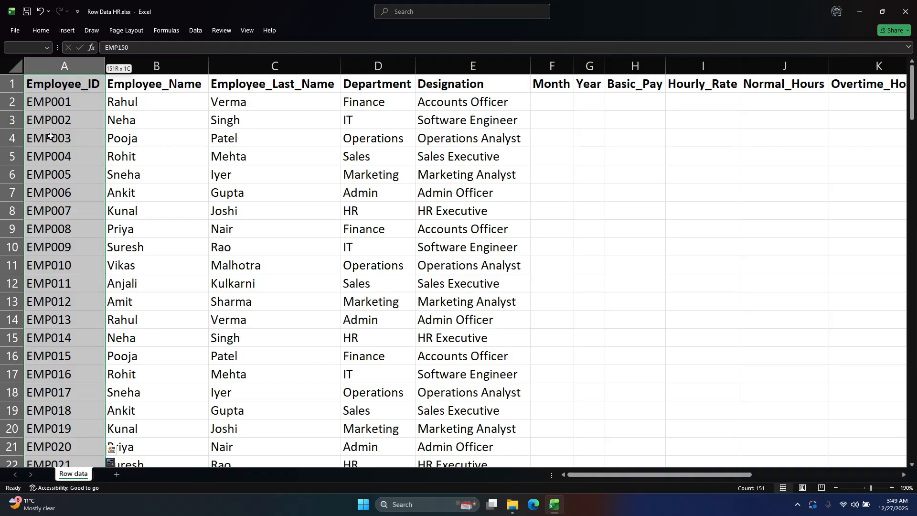
key(shift+Down)
key(shift+Down)
key(shift+Down)
key(shift+Down)
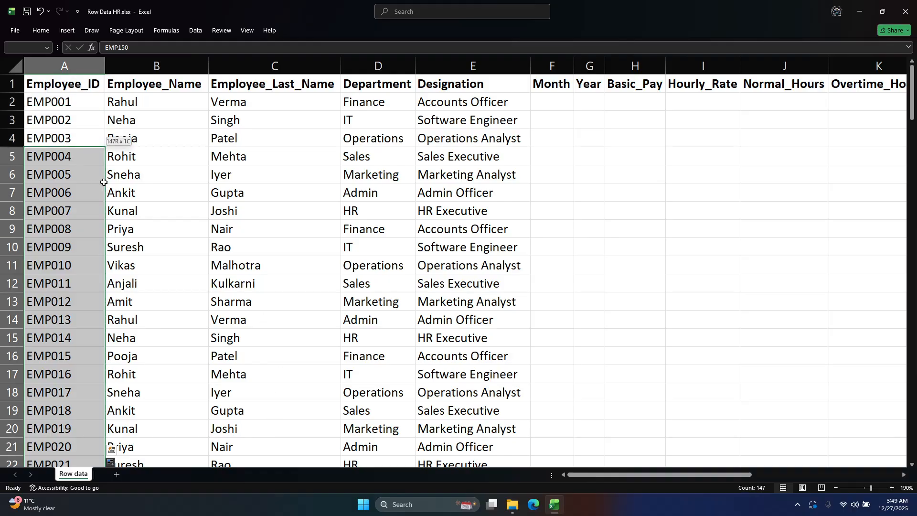
key(ctrl+z)
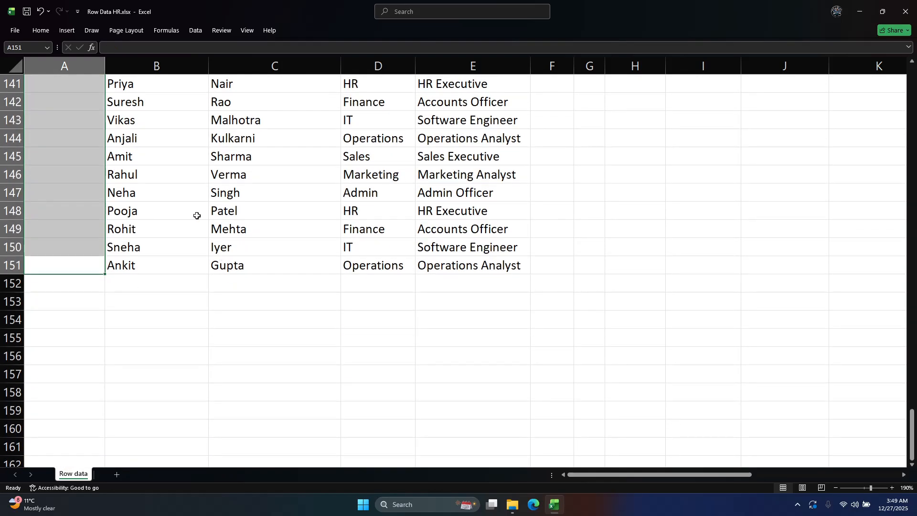
key(ctrl+shift+Down)
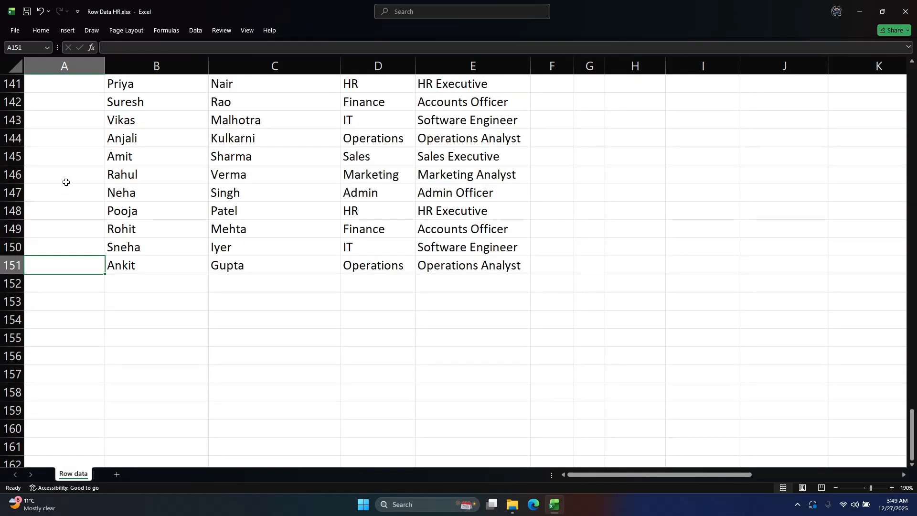
key(ctrl+Up)
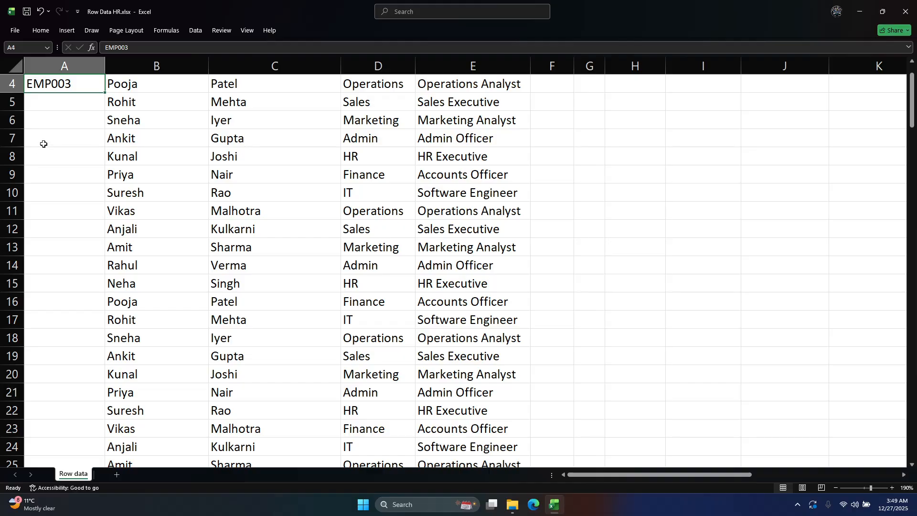
Step: Extend the Employee_ID series from A2:A4 down to row 151, then try Flash Fill on the filled range
scroll(53, 134, up, 1)
drag(55, 100, 99, 433)
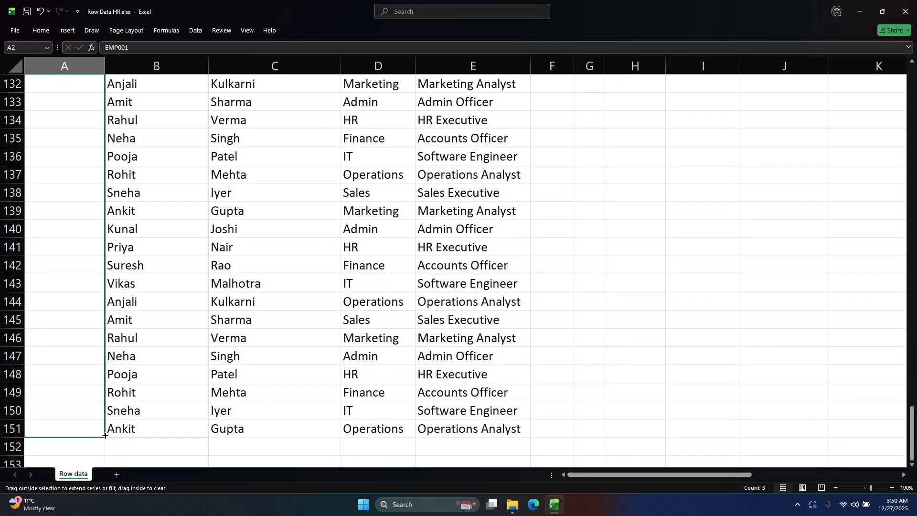
click(117, 444)
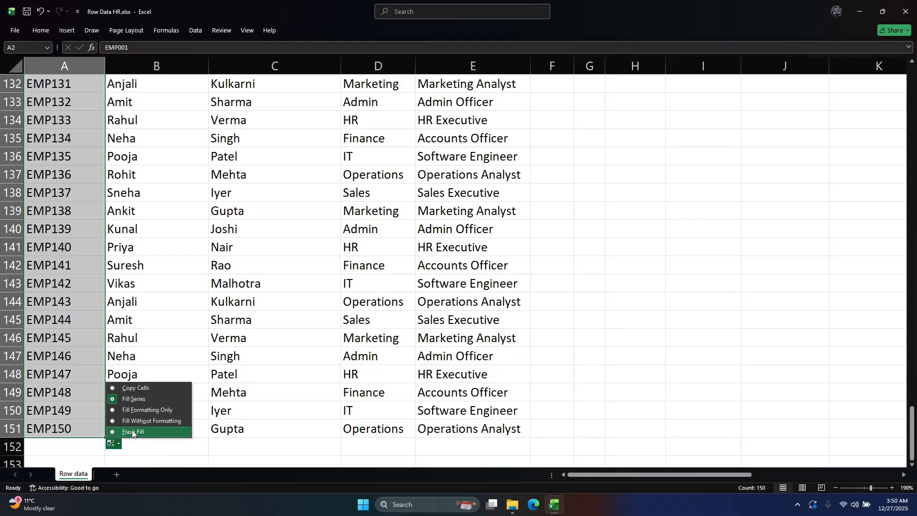
click(132, 432)
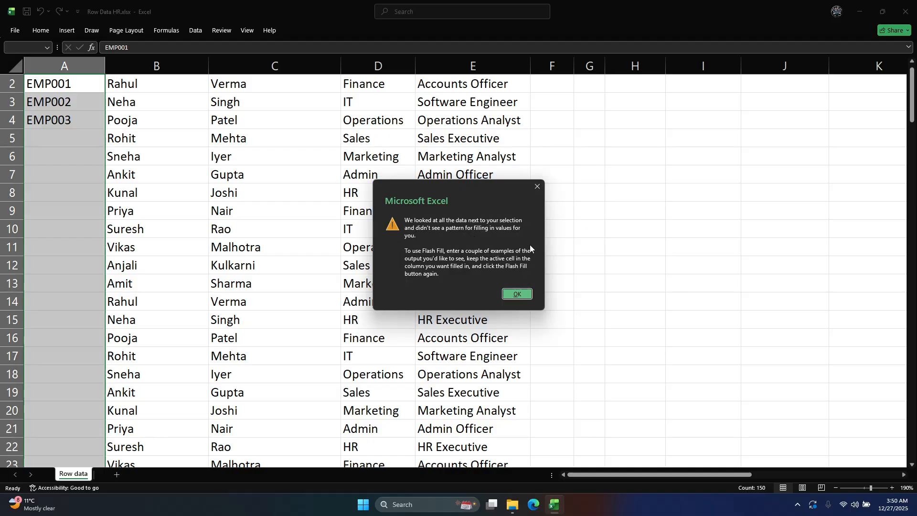
click(517, 294)
key(ctrl+e)
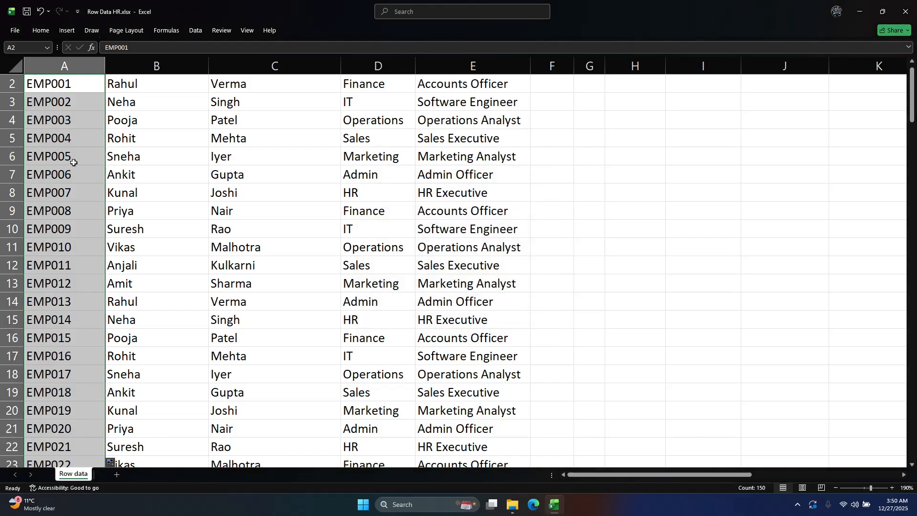
Step: Check the filled Employee_ID values down to row 151 and again near the head of column A
scroll(86, 243, down, 16)
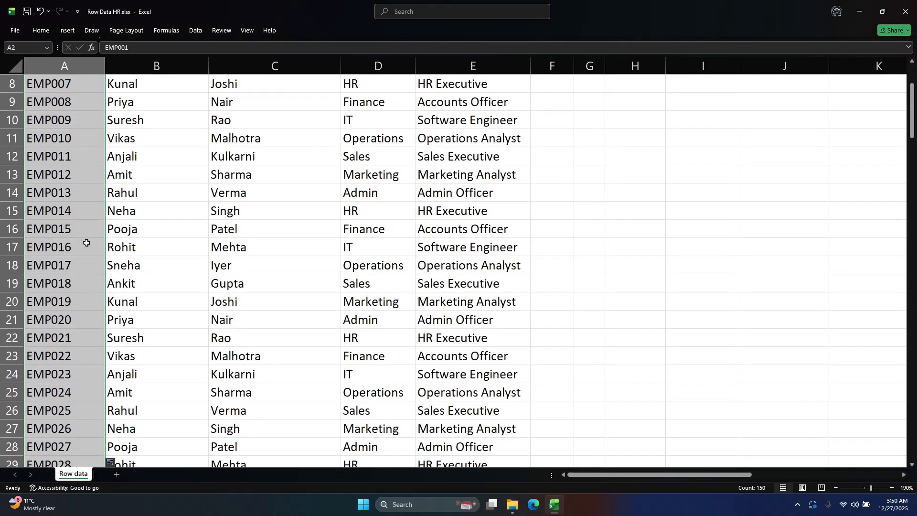
scroll(86, 244, down, 20)
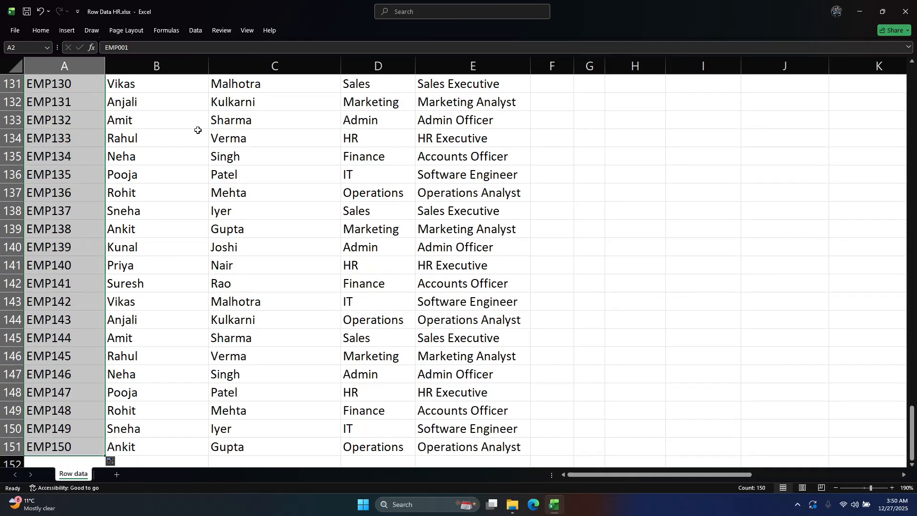
scroll(70, 299, up, 10)
scroll(71, 299, up, 20)
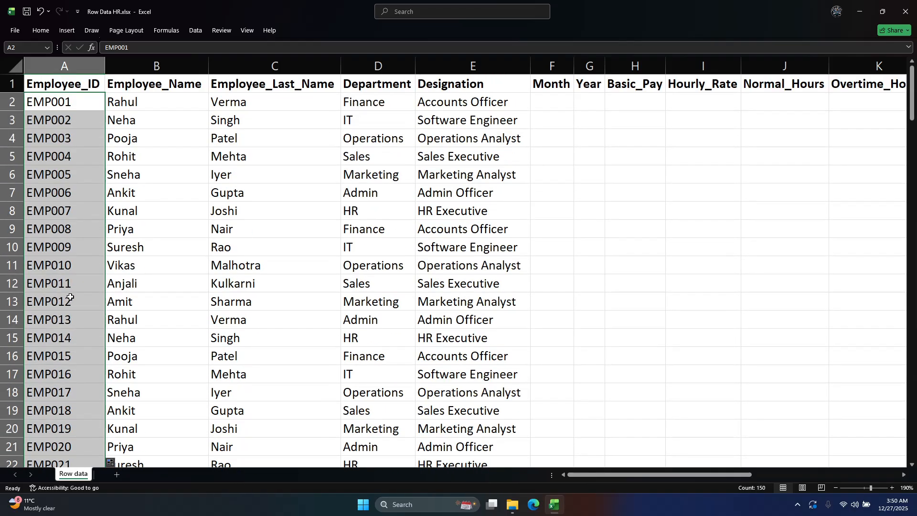
click(65, 112)
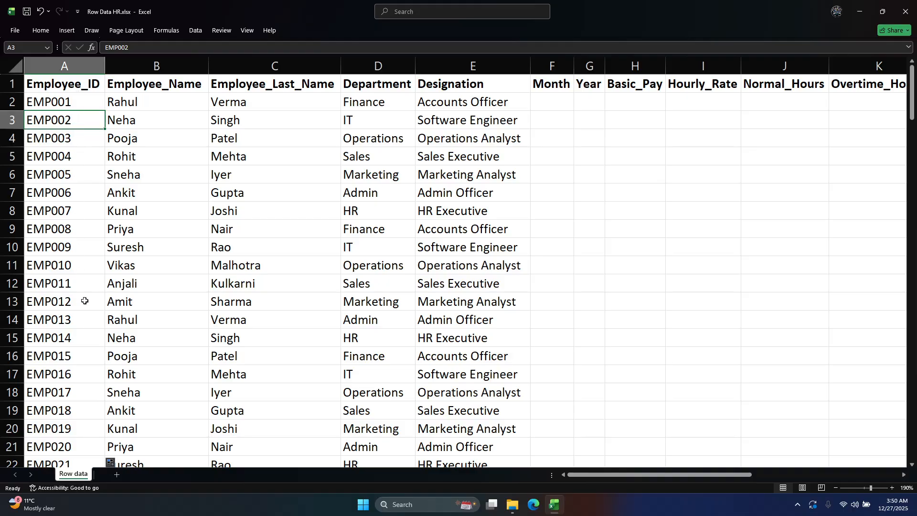
scroll(82, 297, down, 7)
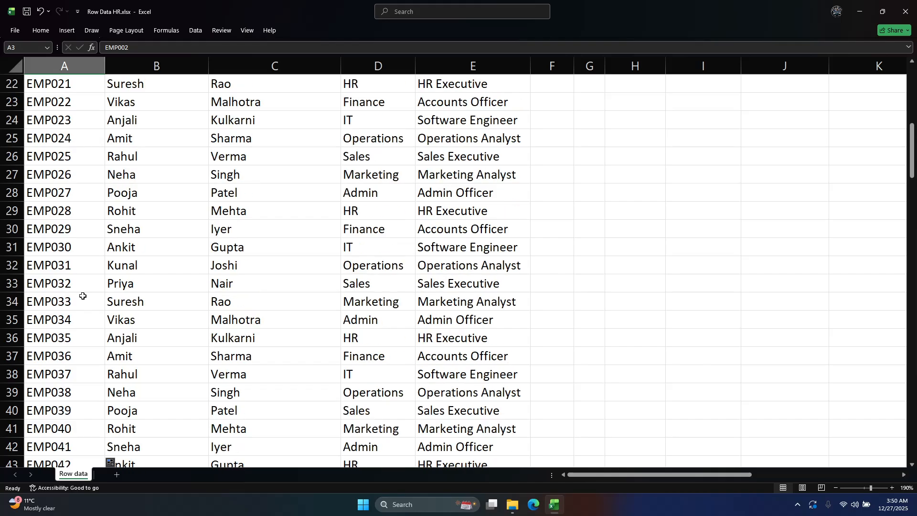
scroll(82, 297, up, 7)
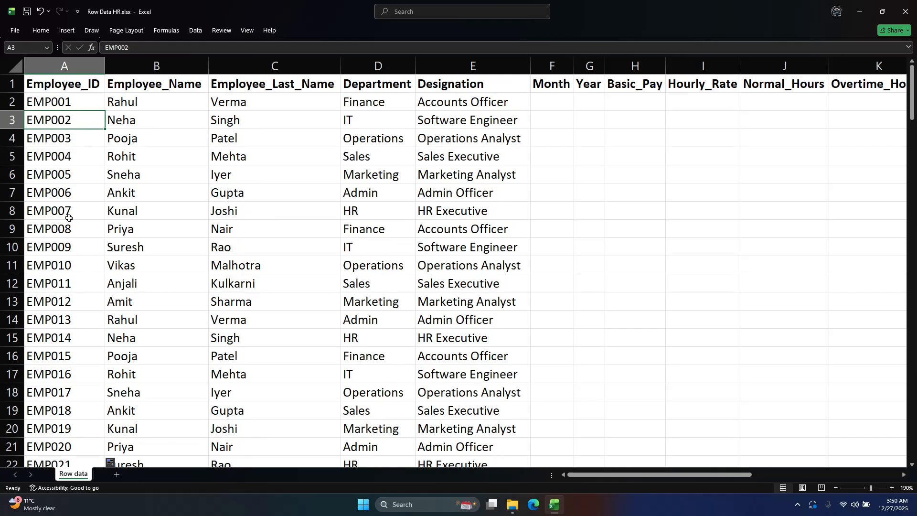
click(69, 265)
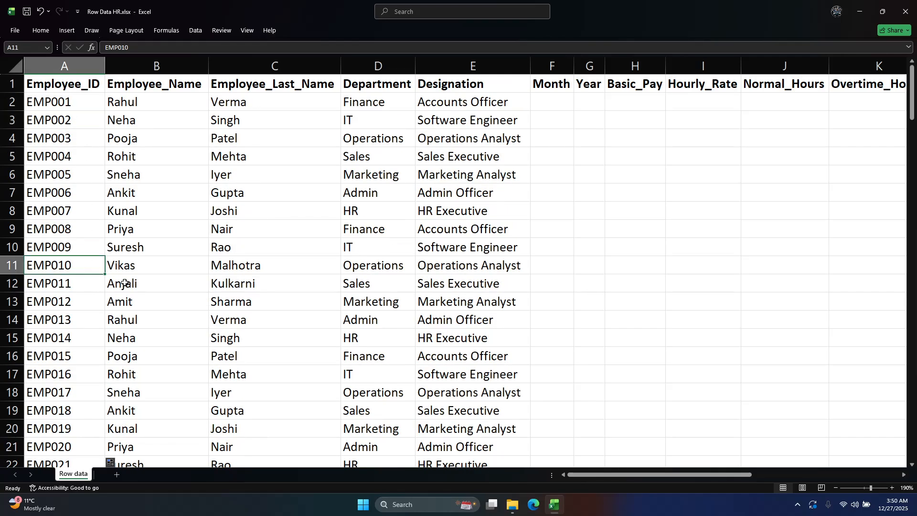
Step: Clear the Employee_ID values from cell A11 down to the end of the column's data
click(81, 252)
click(75, 264)
key(ctrl+shift+Down)
key(Delete)
key(Up)
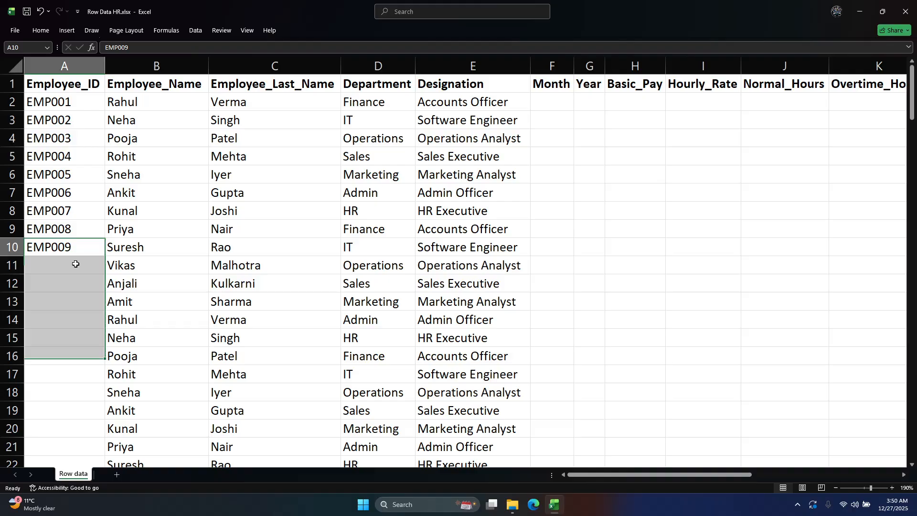
Step: Extend the Employee_ID series from A2:A10 down to row 151 and try Flash Fill on it once more
drag(48, 103, 102, 438)
click(115, 444)
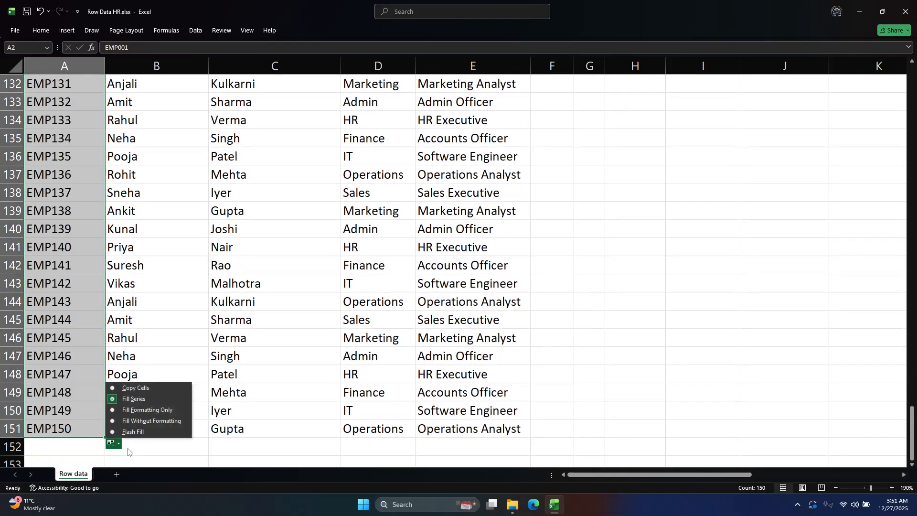
click(133, 431)
click(516, 291)
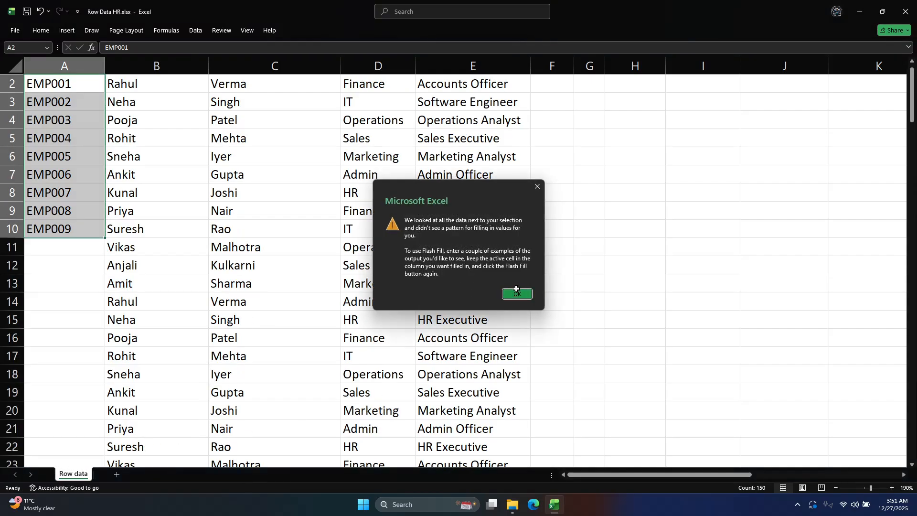
click(176, 240)
click(31, 177)
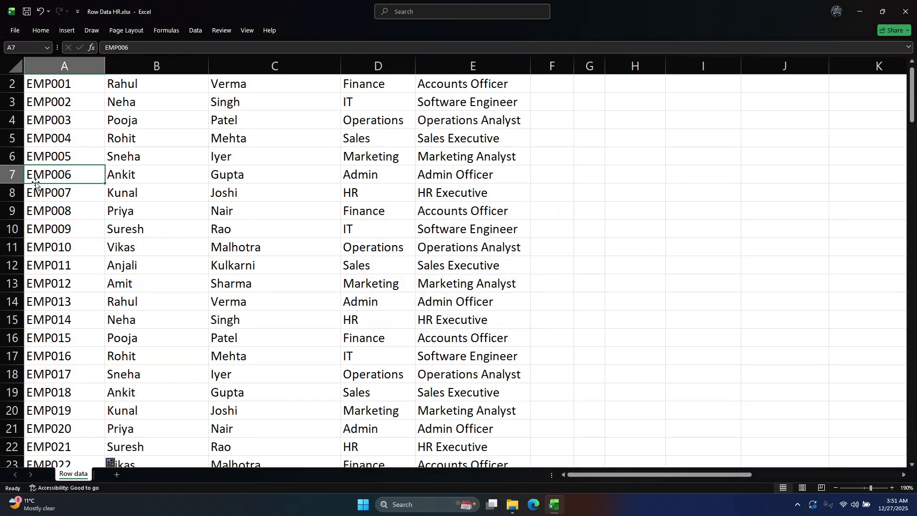
Step: Review the first employee's record across row 2, from Employee_ID through Designation to the Month and Year cells
scroll(29, 188, up, 1)
click(52, 99)
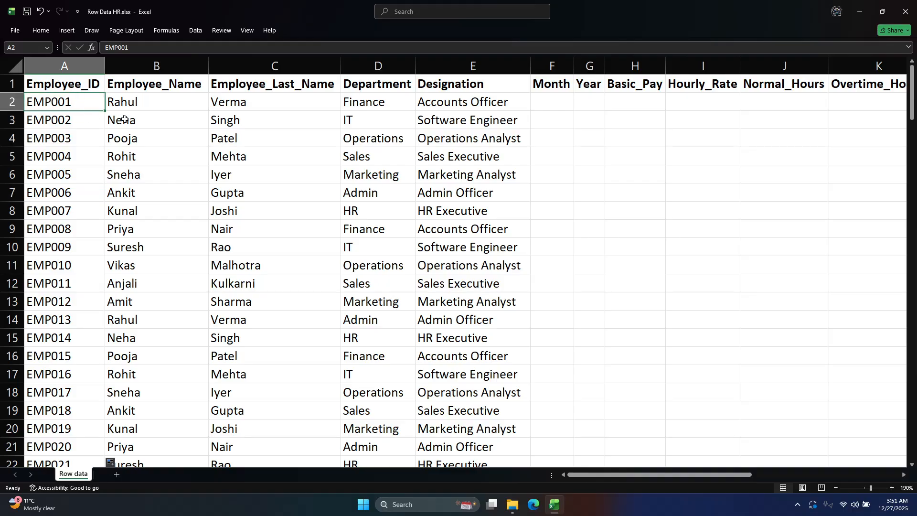
click(149, 108)
click(247, 105)
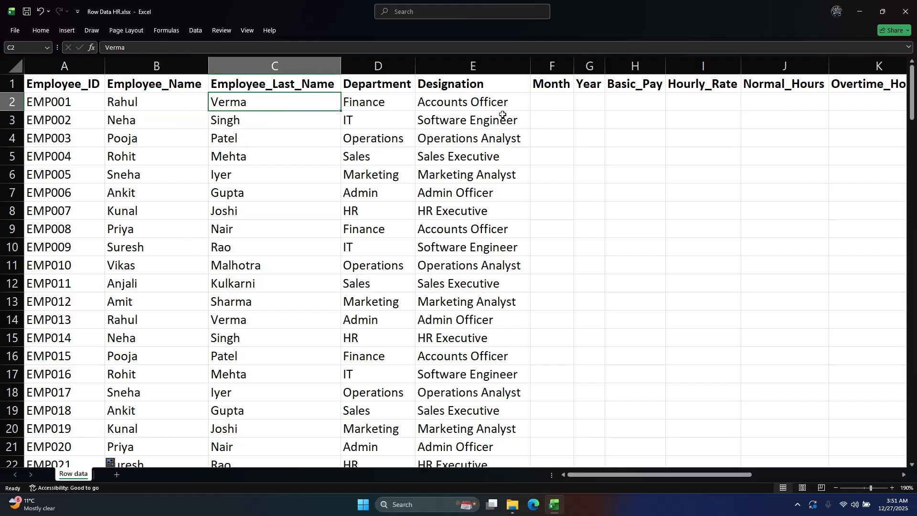
click(476, 107)
click(569, 97)
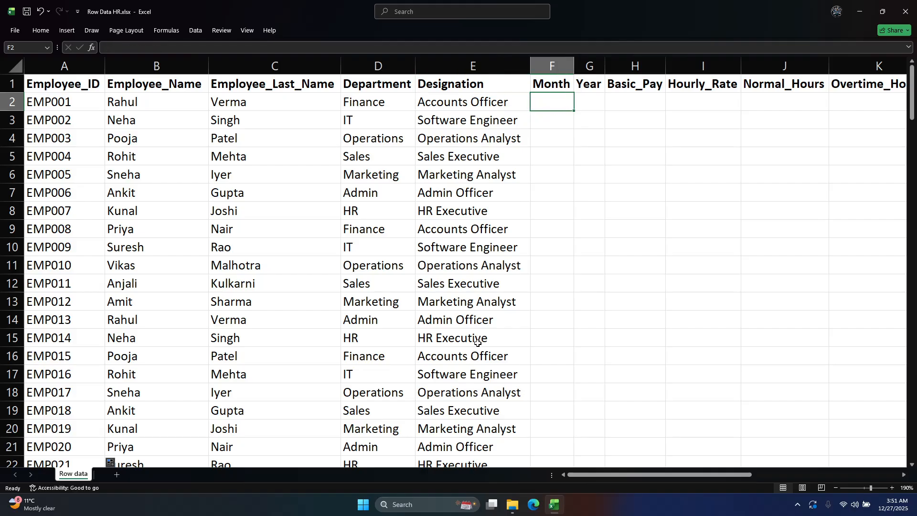
key(Right)
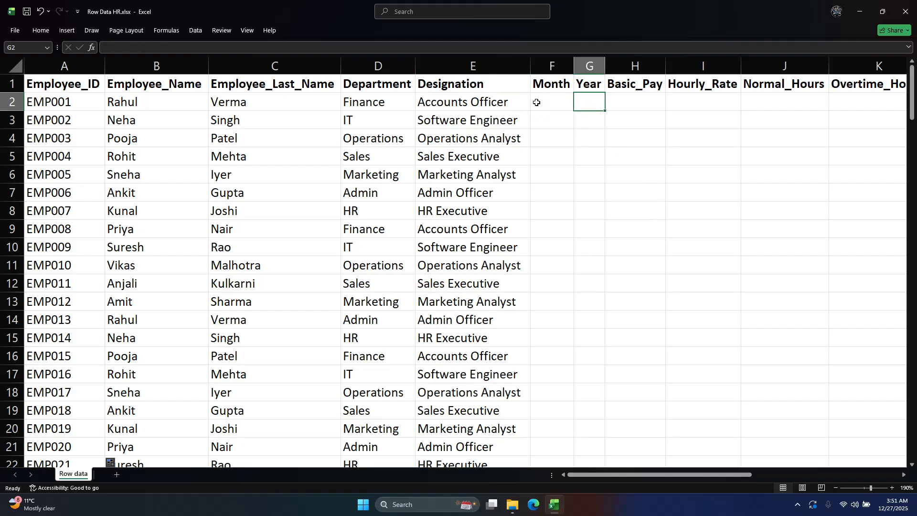
drag(103, 112, 324, 273)
click(473, 283)
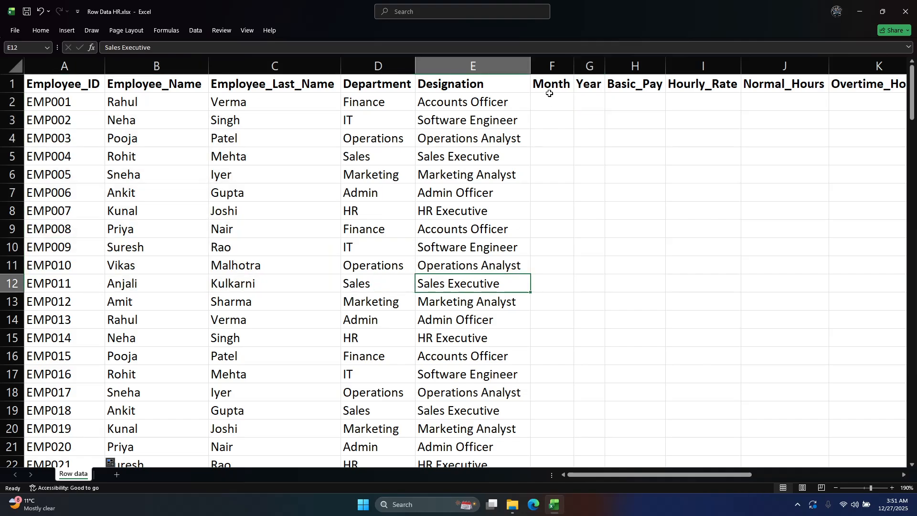
click(538, 101)
key(Right)
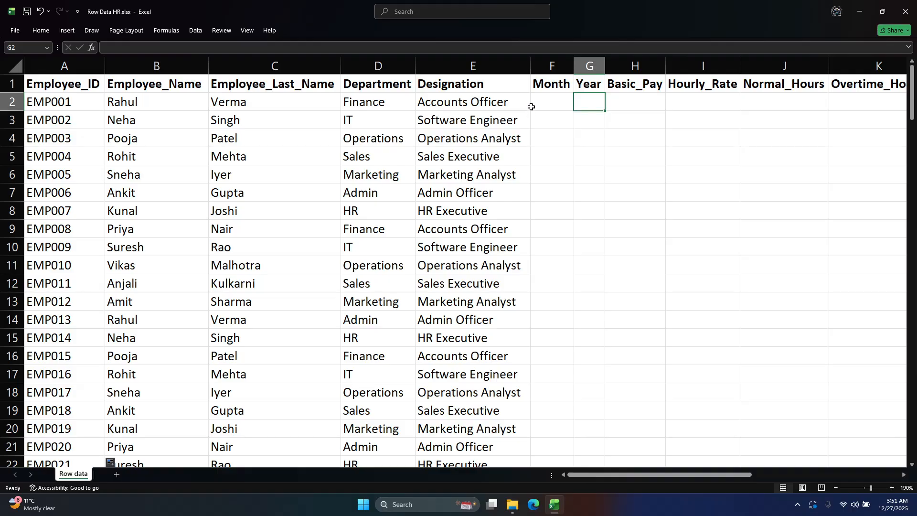
Step: Enter December in Month cell F2 and widen column F to fit the text
click(548, 102)
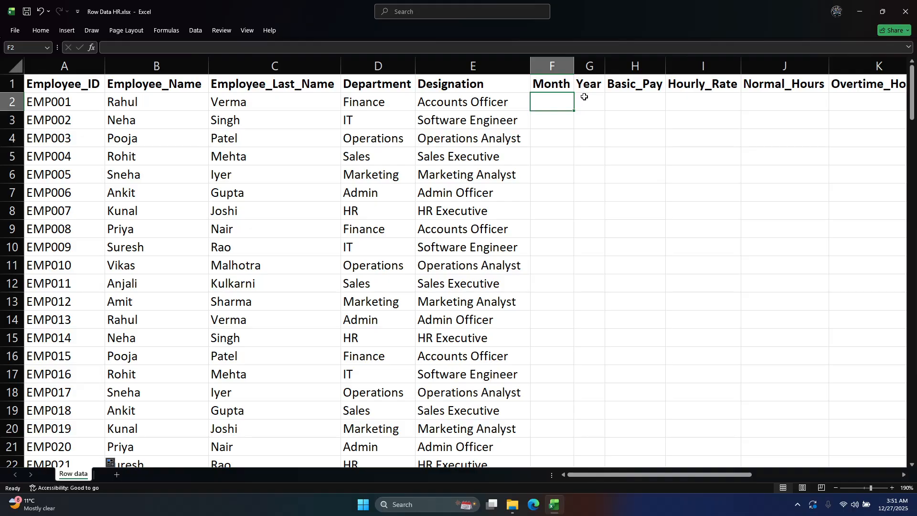
text(Decem)
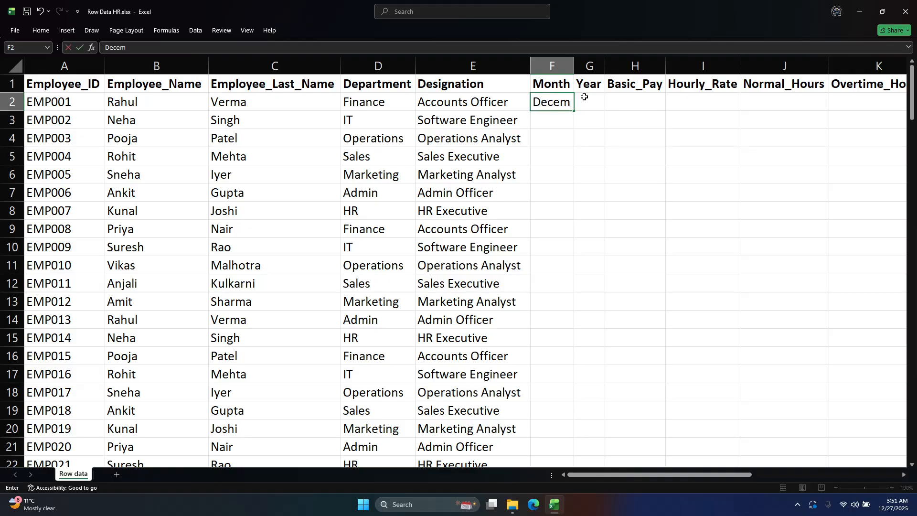
text(ber)
click(517, 97)
click(539, 104)
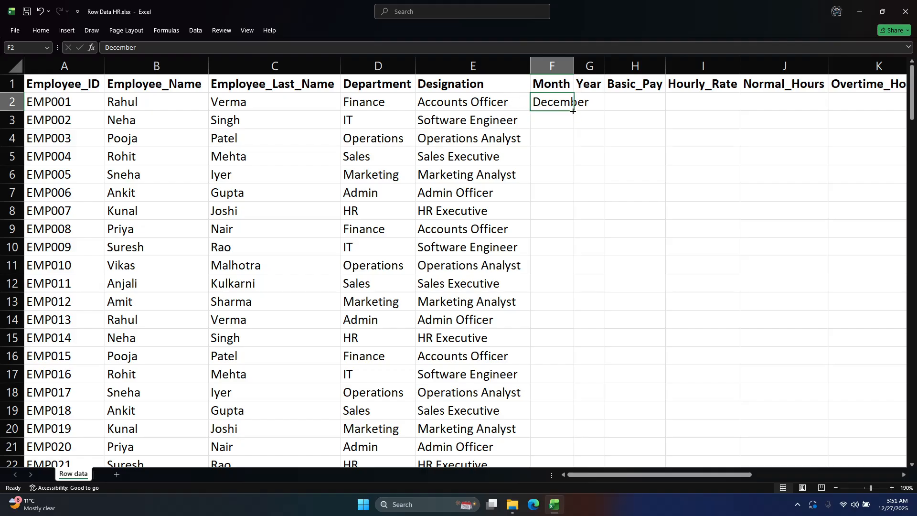
double_click(576, 77)
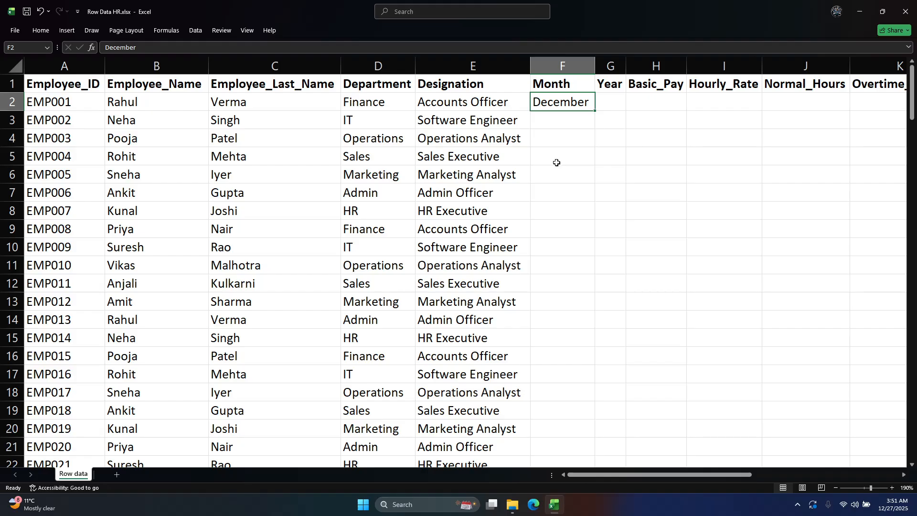
Step: Check how far the employee rows extend in the Month column, then autofill December from F2 down to F7
scroll(470, 198, down, 20)
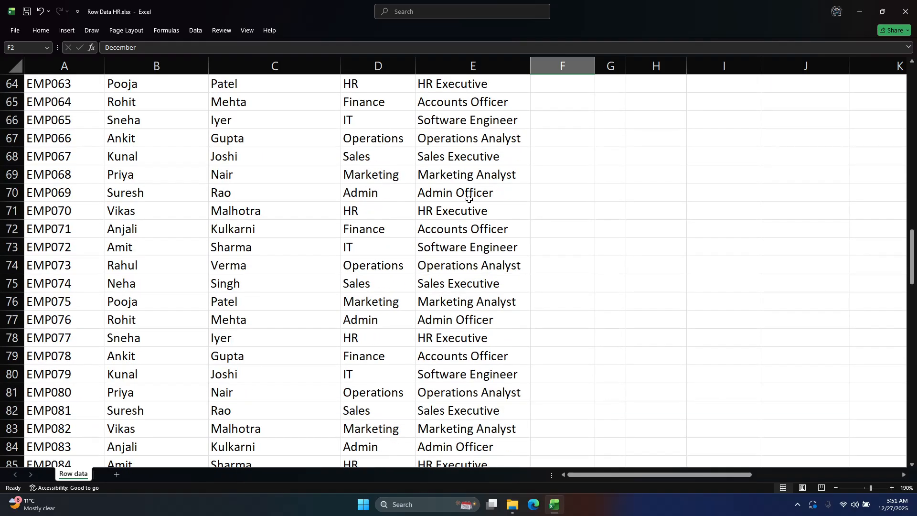
scroll(503, 268, down, 20)
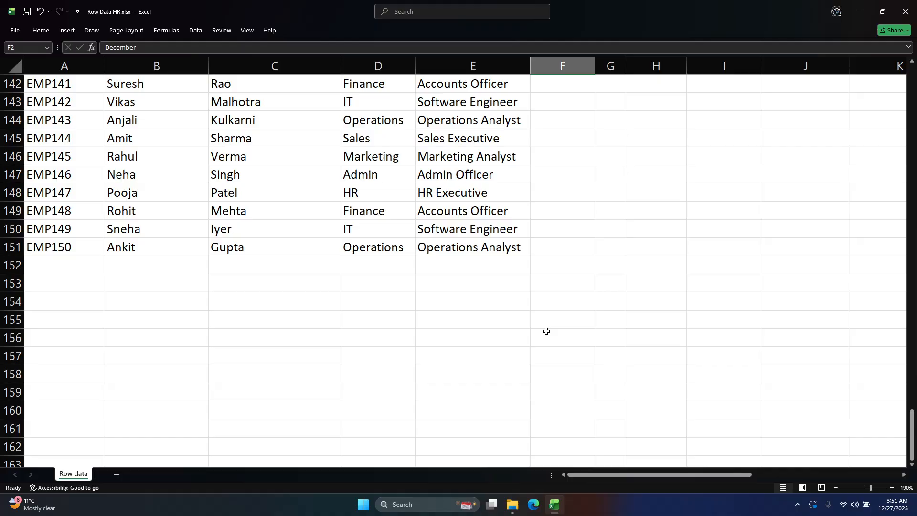
click(558, 247)
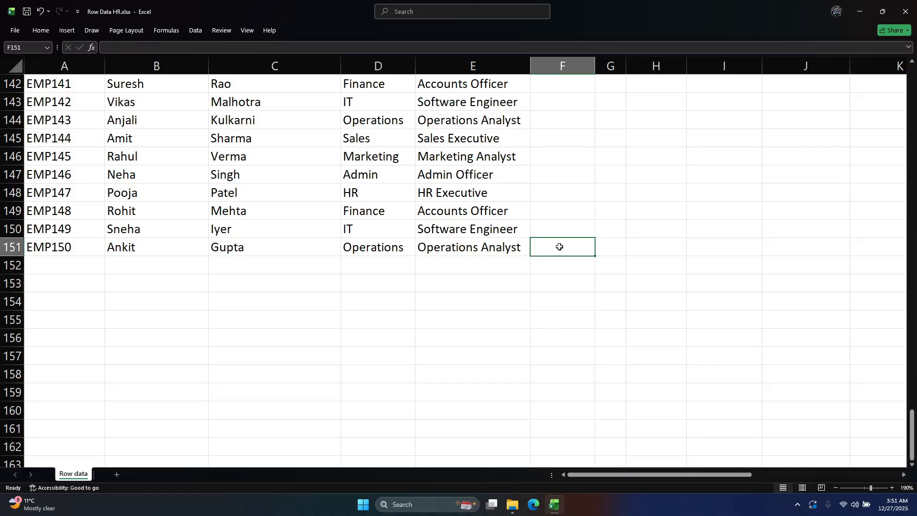
scroll(563, 245, up, 20)
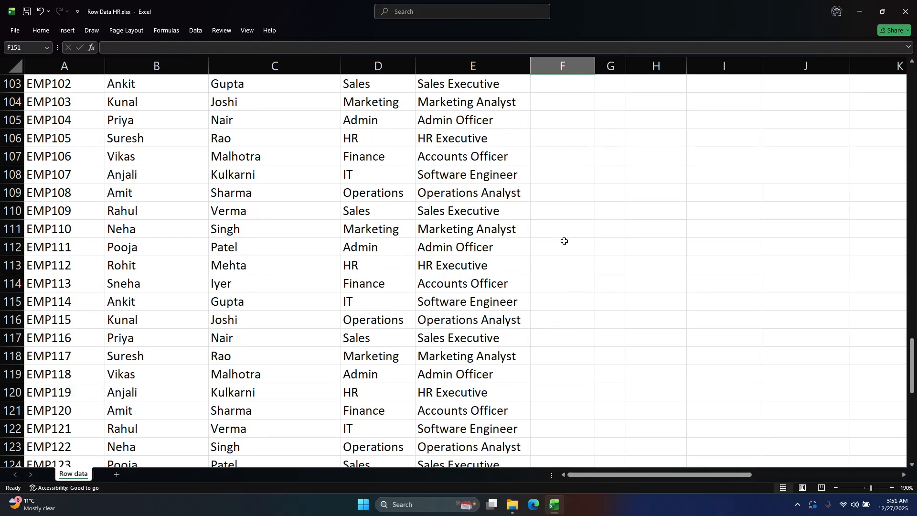
scroll(561, 245, up, 20)
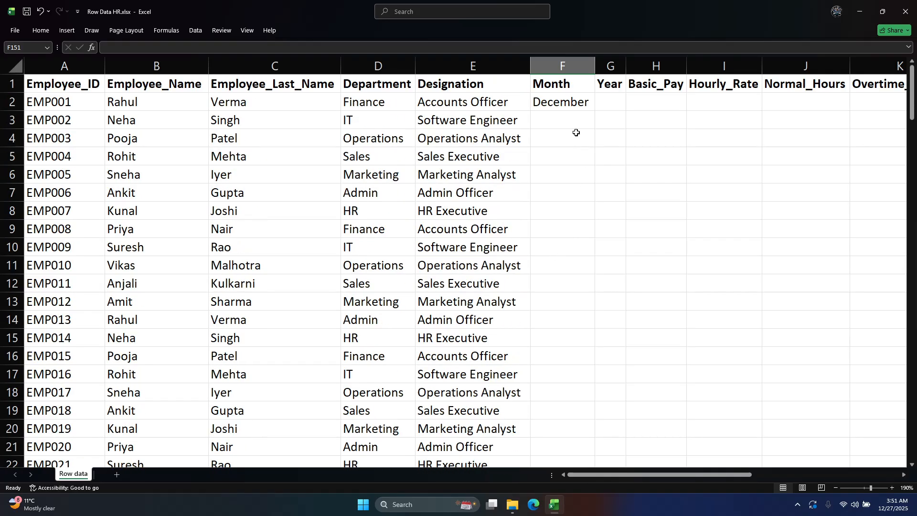
click(565, 104)
drag(596, 110, 602, 199)
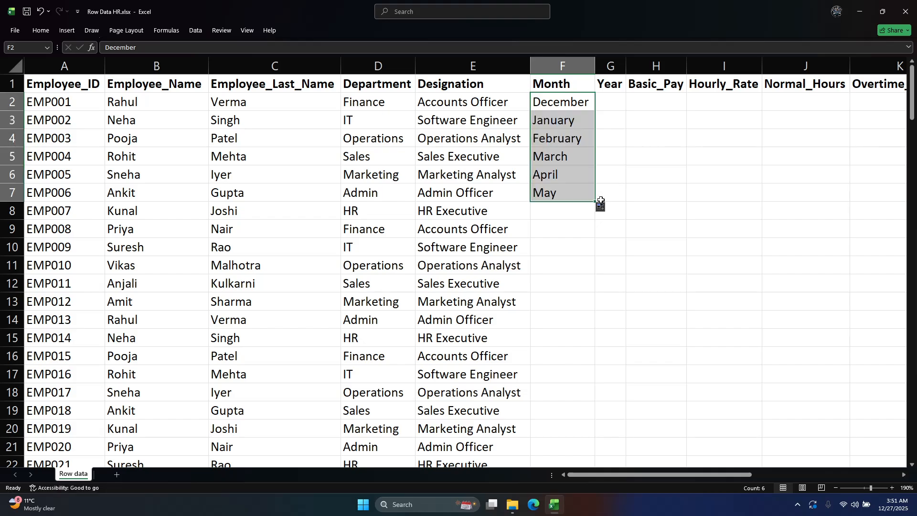
Step: Delete the autofilled months January to May from F3:F7, keeping December in F2
drag(569, 114, 570, 199)
click(571, 100)
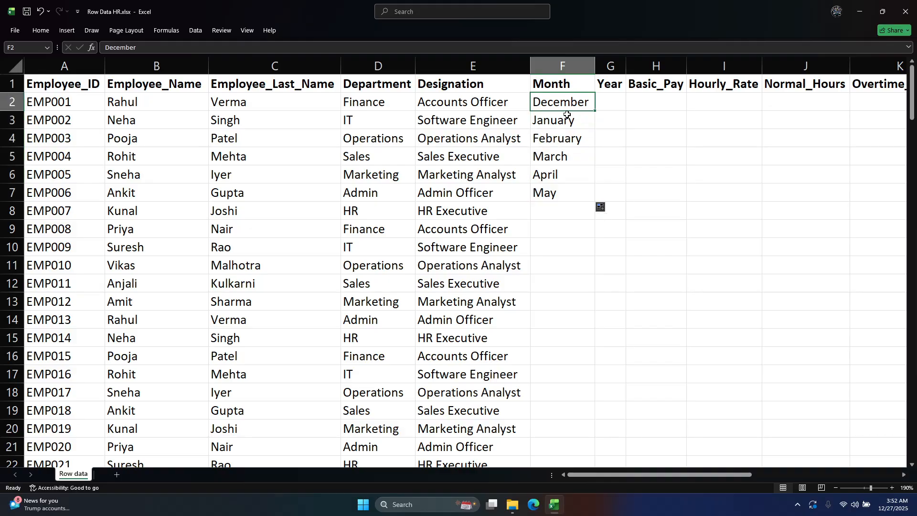
drag(567, 121, 568, 193)
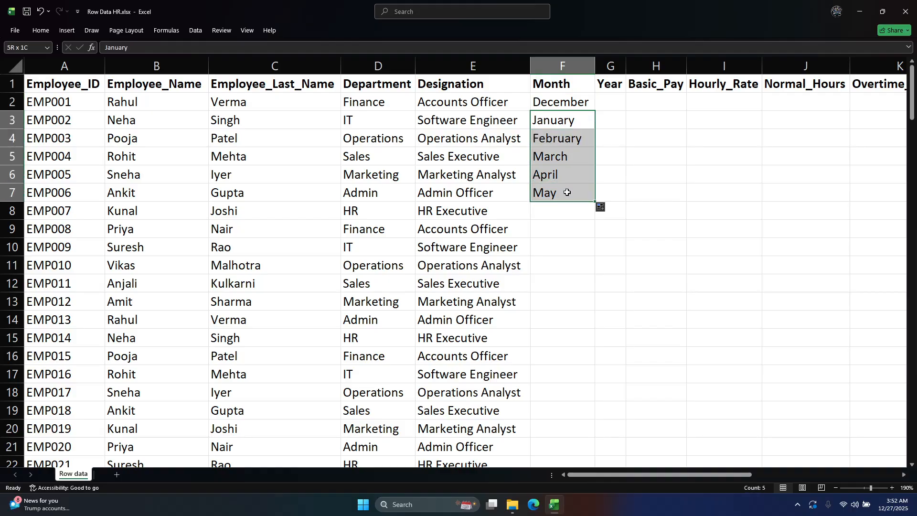
key(Delete)
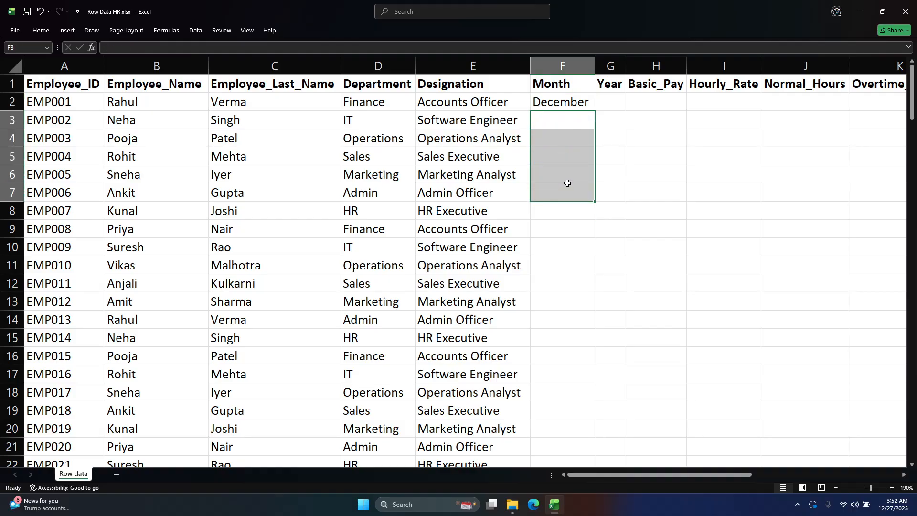
Step: Copy December from Month cell F2 and paste it into F3:F151, down to the last employee row
click(560, 102)
key(ctrl+c)
scroll(560, 160, down, 8)
scroll(561, 135, up, 7)
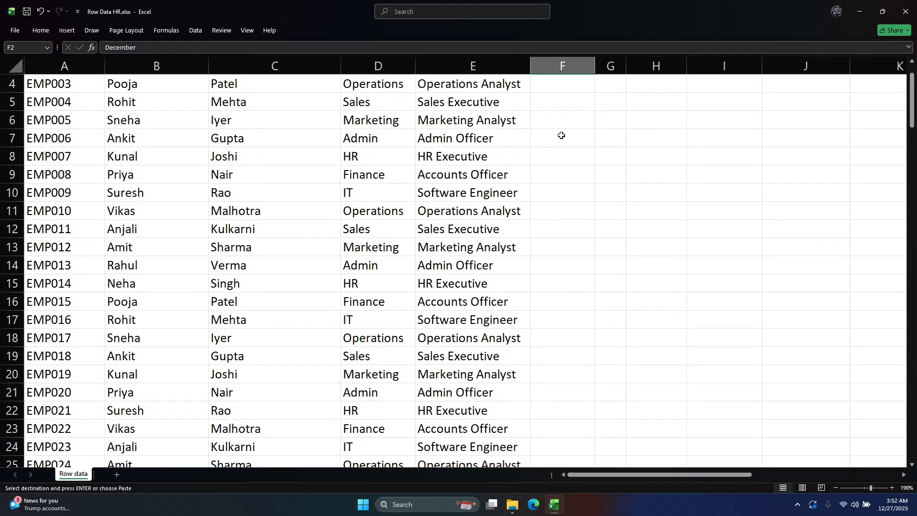
scroll(562, 136, up, 1)
click(563, 121)
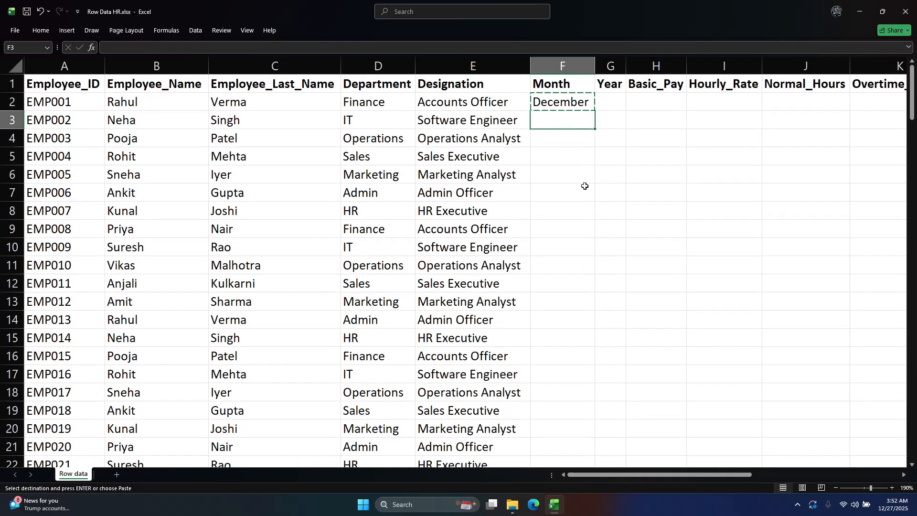
key(shift+Down)
key(shift+Down)
key(shift+Down)
key(shift+Down)
key(shift+Down)
key(shift+Down)
key(shift+Down)
key(shift+Down)
key(shift+Down)
key(shift+Down)
key(shift+Down)
key(shift+Down)
key(shift+Down)
key(shift+Down)
key(shift+Down)
key(shift+Down)
key(shift+Down)
key(shift+Down)
key(shift+Down)
key(shift+Down)
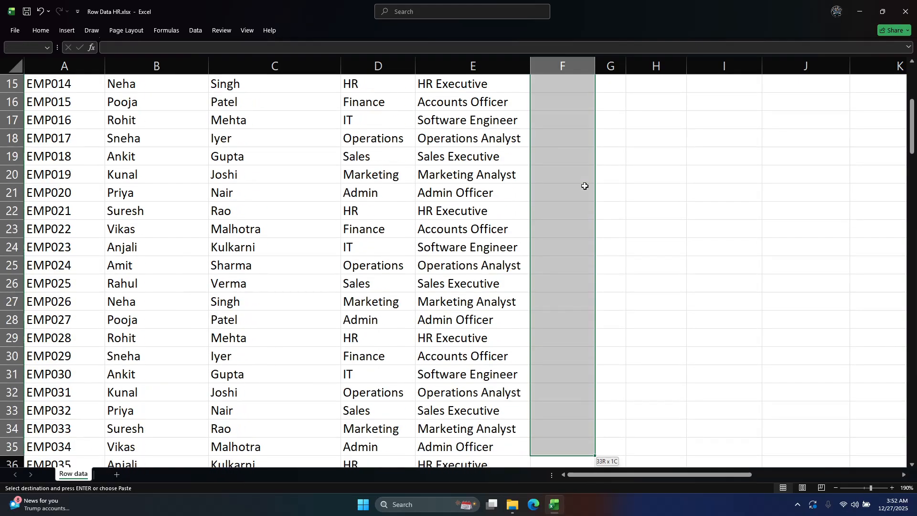
key(shift+Down)
key(shift+Down)
key(shift+Down)
key(shift+Down)
key(shift+Down)
key(shift+Down)
key(shift+Down)
key(shift+Down)
key(shift+Down)
key(shift+Down)
key(shift+Down)
key(shift+Down)
key(shift+Down)
key(shift+Down)
key(shift+Down)
key(shift+Down)
key(shift+Down)
key(shift+Down)
key(shift+Down)
key(shift+Down)
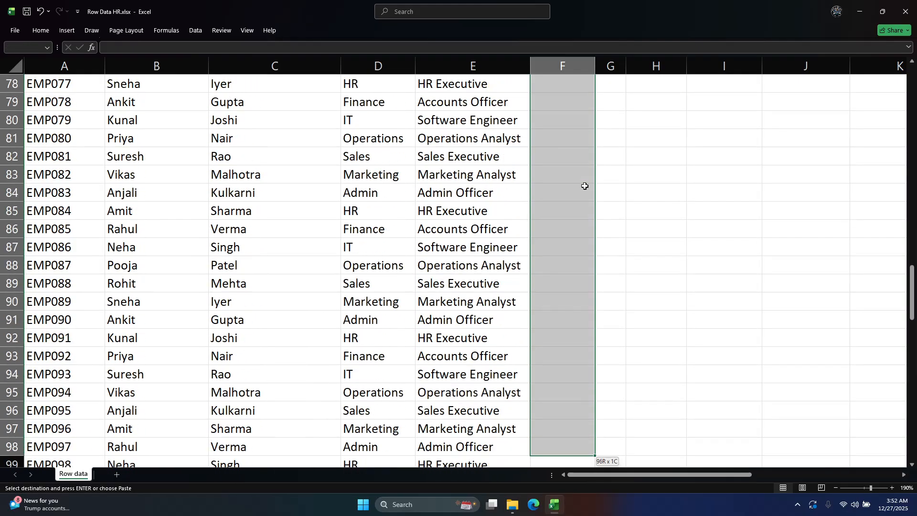
key(shift+Down)
key(shift+Down)
key(shift+Down)
key(shift+Down)
key(shift+Down)
key(shift+Down)
key(shift+Down)
key(shift+Down)
key(shift+Down)
key(shift+Down)
key(shift+Down)
key(shift+Down)
key(shift+Down)
key(shift+Down)
key(shift+Down)
key(shift+Down)
key(shift+Down)
key(shift+Down)
key(shift+Down)
key(shift+Down)
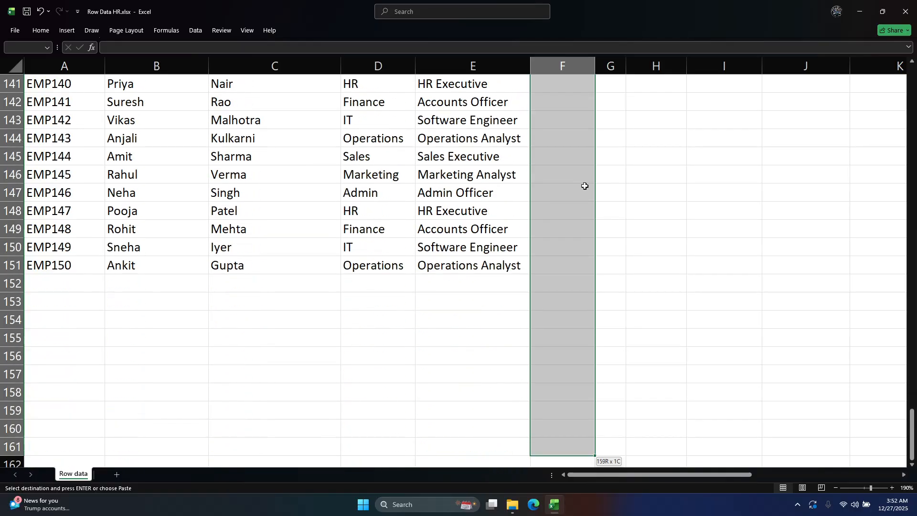
key(shift+Up)
key(shift+Up)
key(shift+Up)
key(shift+Up)
key(shift+Up)
key(shift+Up)
key(shift+Up)
key(shift+Up)
key(shift+Up)
key(shift+Up)
key(shift+Up)
key(shift+Up)
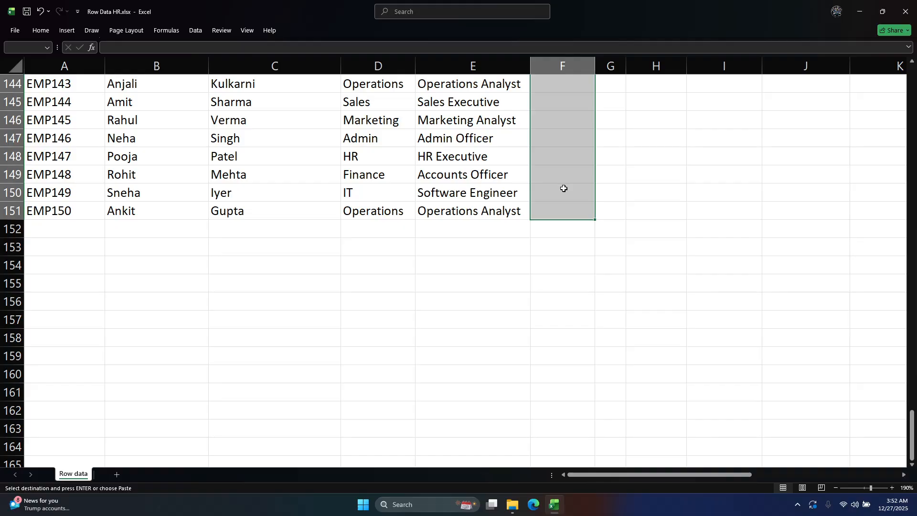
key(ctrl+v)
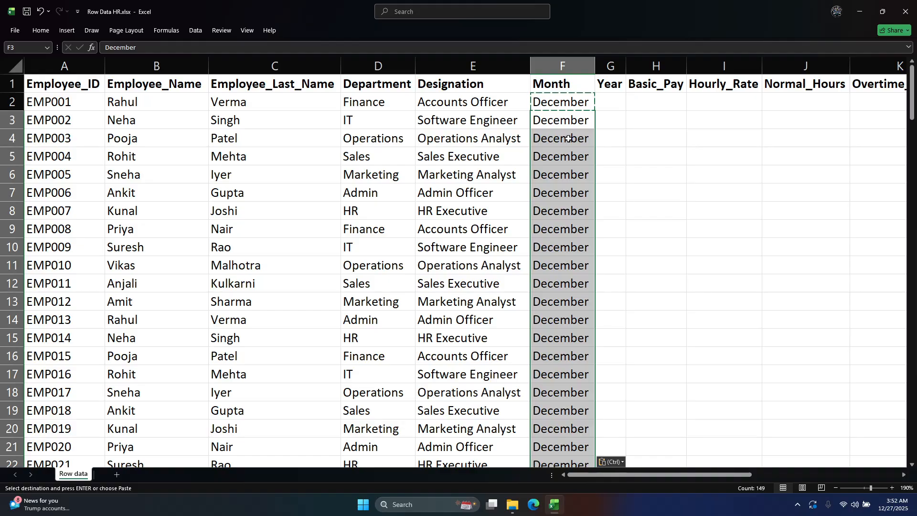
Step: Delete the pasted December entries from F3:F151, keeping F2 filled
key(Delete)
click(568, 119)
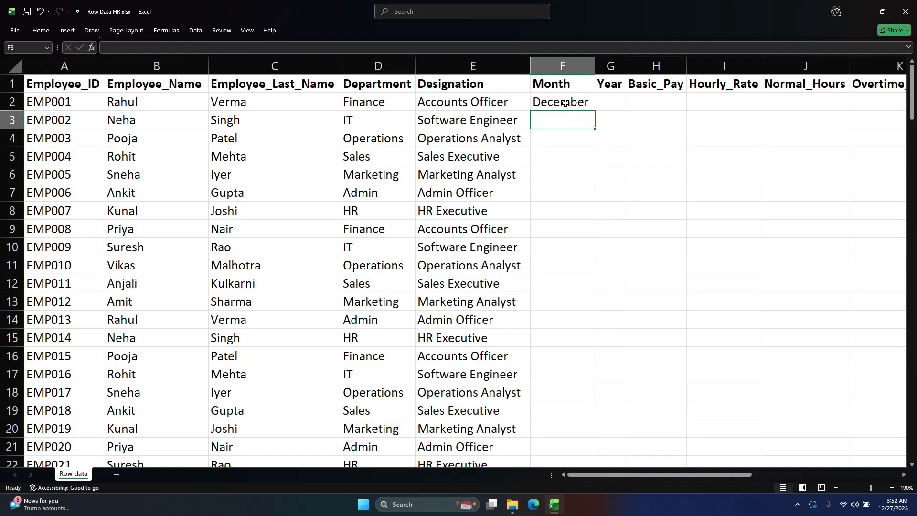
click(566, 103)
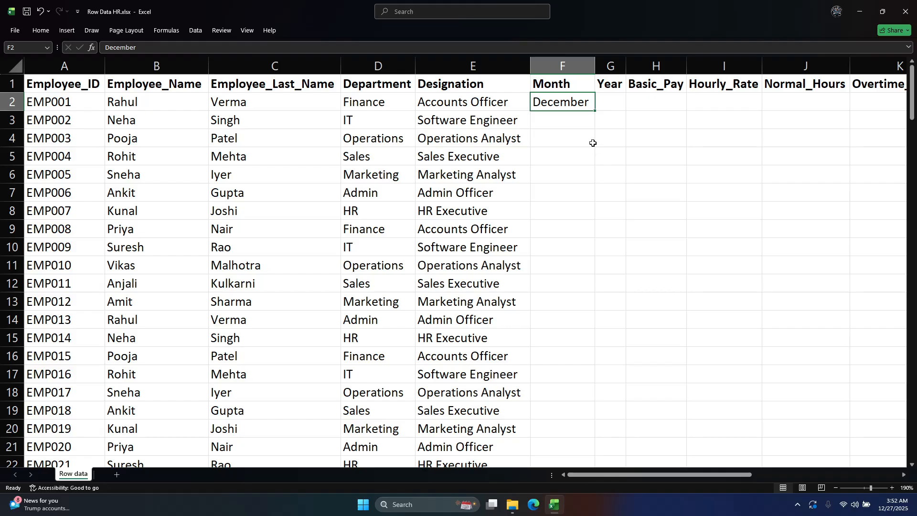
Step: Fill December down from F2 into F3, and clear F3 again
click(565, 121)
key(ctrl+d)
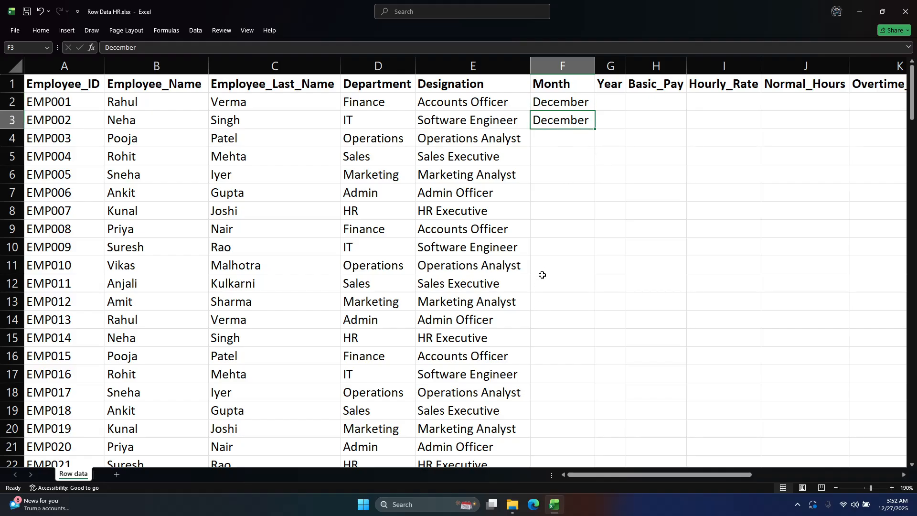
key(Delete)
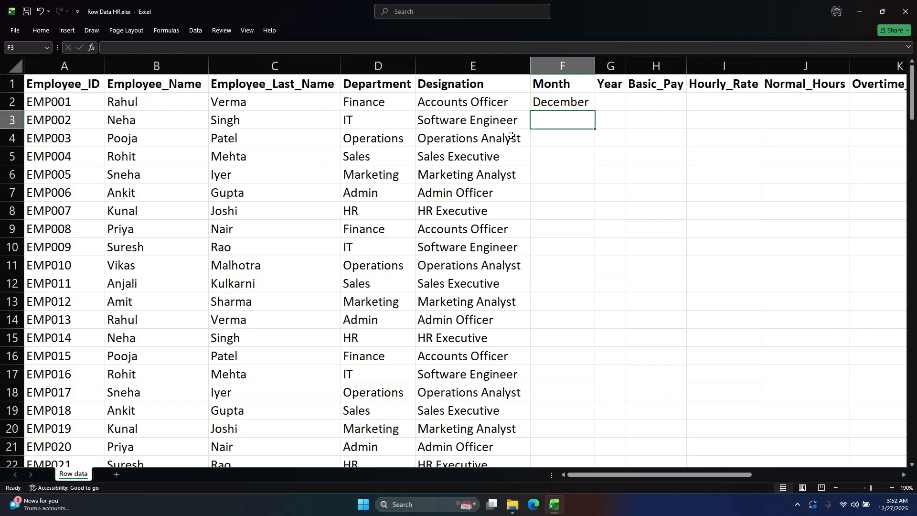
Step: Select the Month cells from the last employee row, F151, up to F2, and fill December down the range
scroll(559, 170, down, 20)
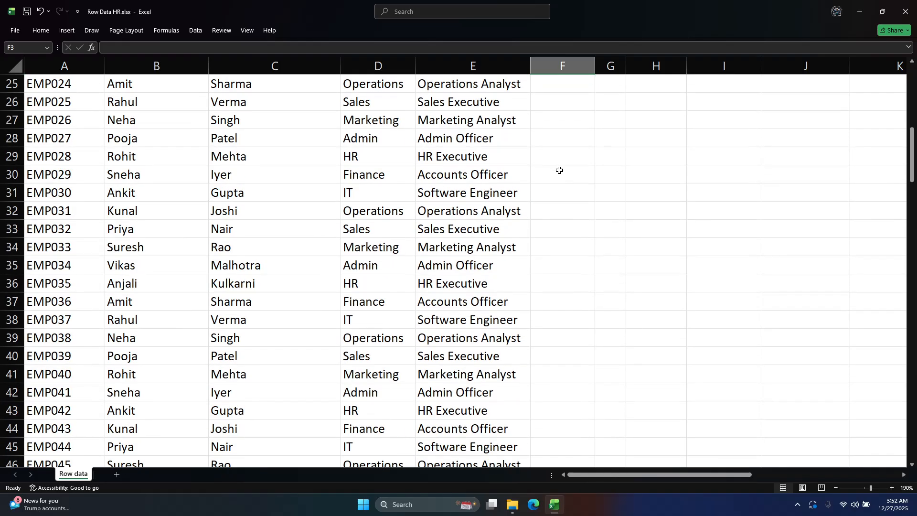
scroll(587, 282, down, 18)
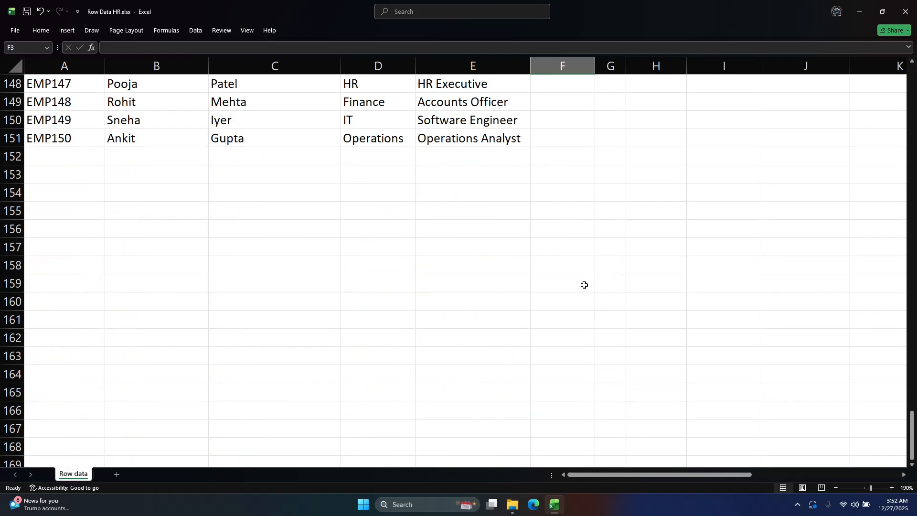
scroll(573, 229, up, 2)
click(559, 244)
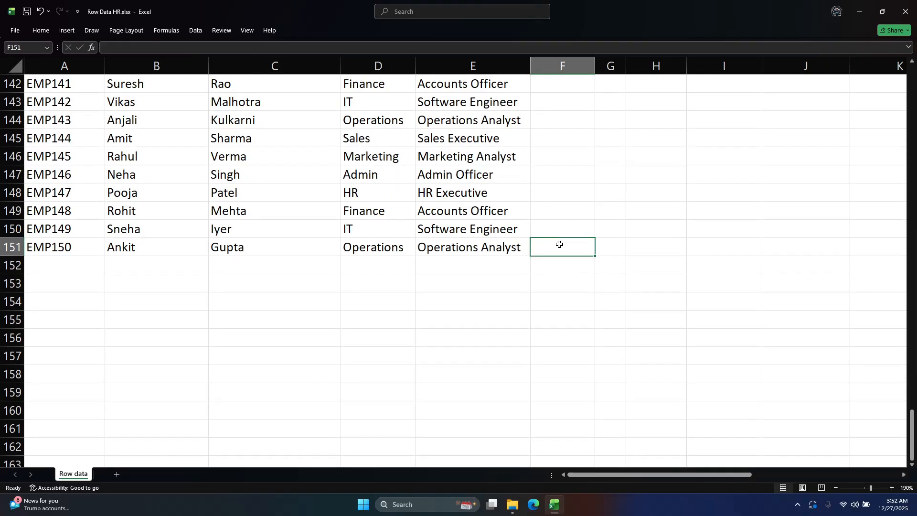
key(shift+Up)
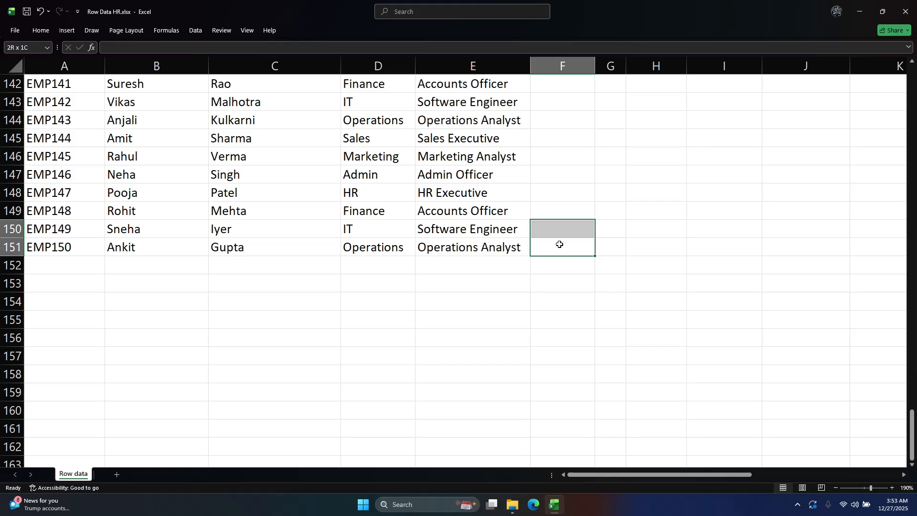
key(shift+Up)
key(shift+Down)
key(shift+Up)
key(shift+Down)
key(shift+Up)
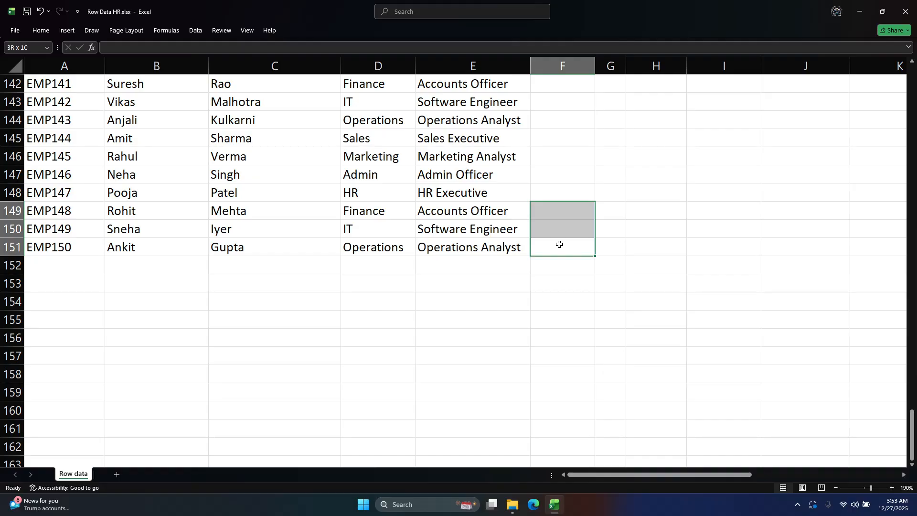
key(ctrl+shift+Up)
scroll(569, 213, up, 1)
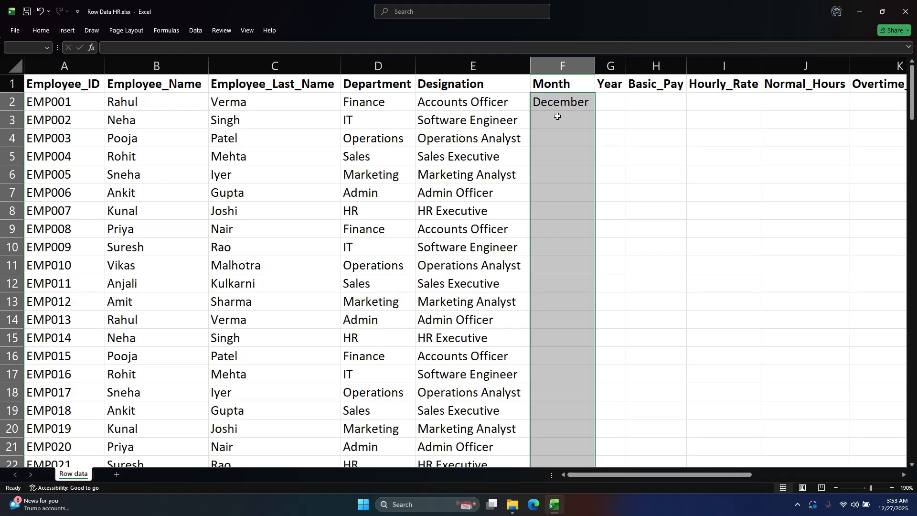
key(shift+Down)
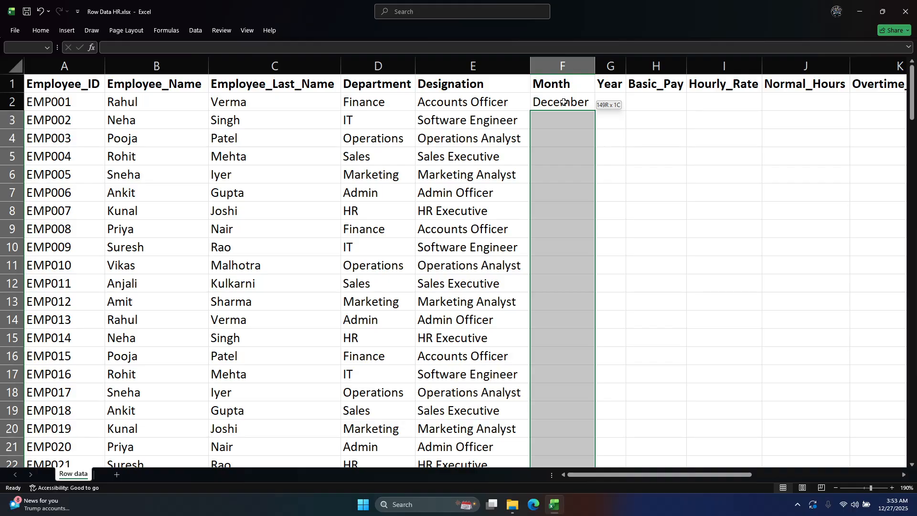
key(shift+Up)
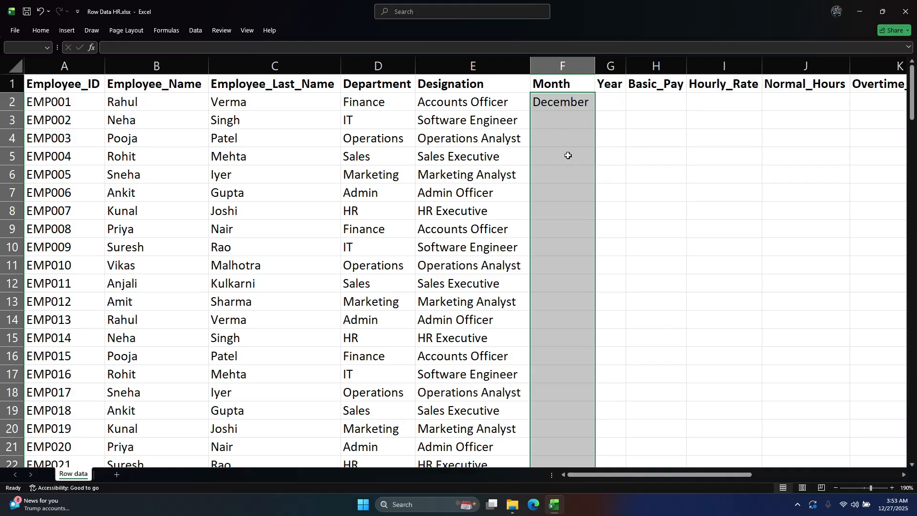
key(ctrl+d)
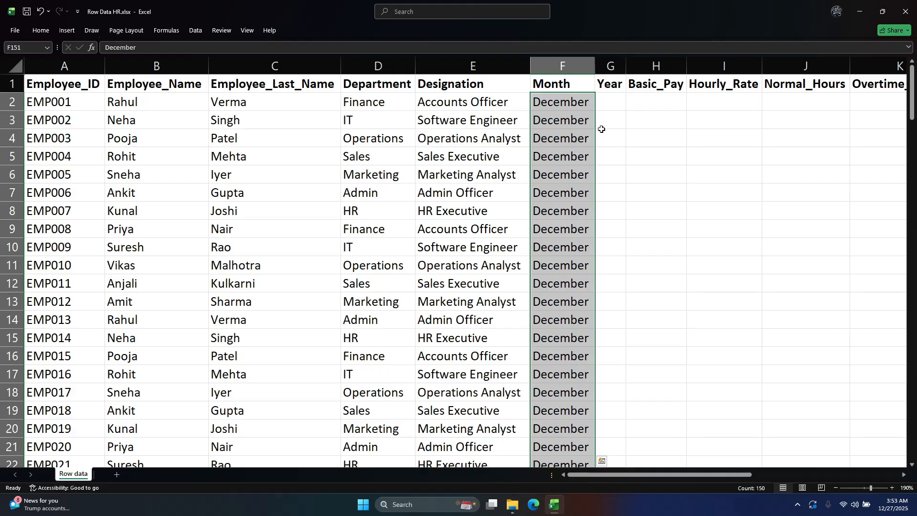
scroll(600, 127, down, 20)
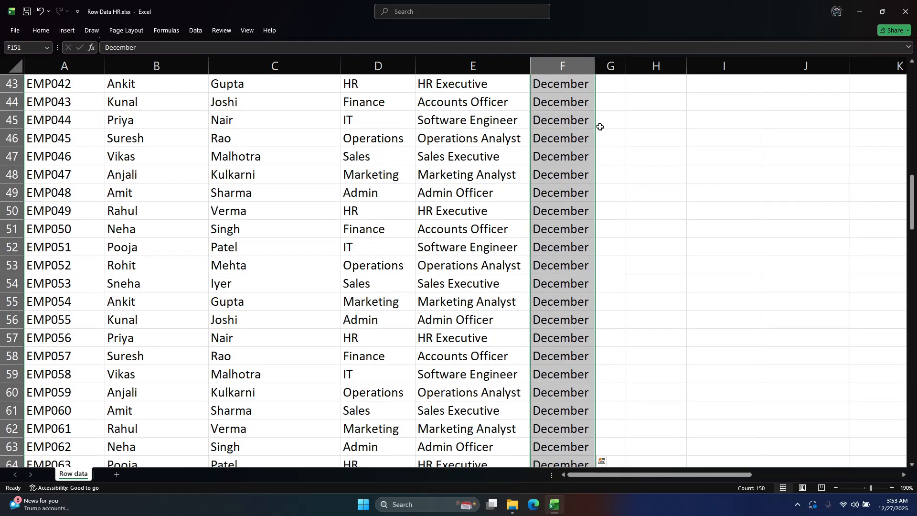
scroll(600, 128, down, 4)
scroll(533, 203, up, 8)
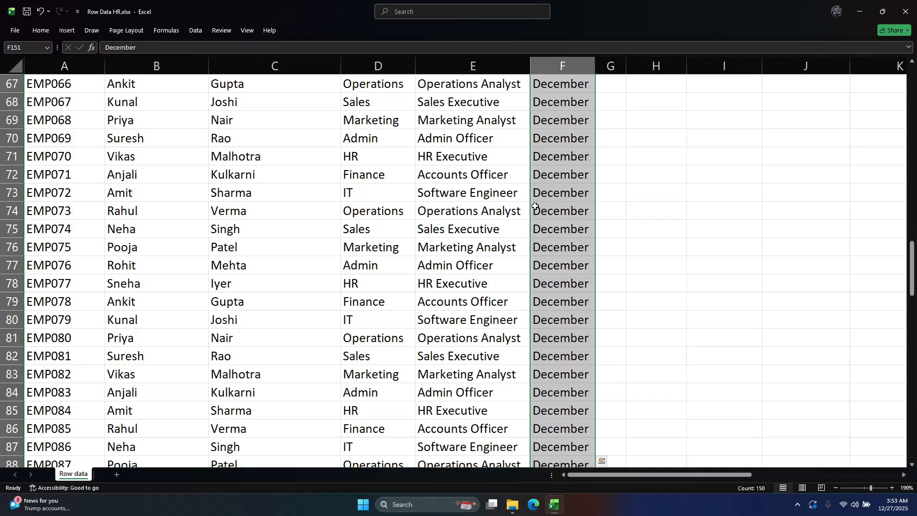
Step: Clear all December entries from F2:F151 and return to the Month header in F1
key(ctrl+z)
scroll(530, 189, up, 2)
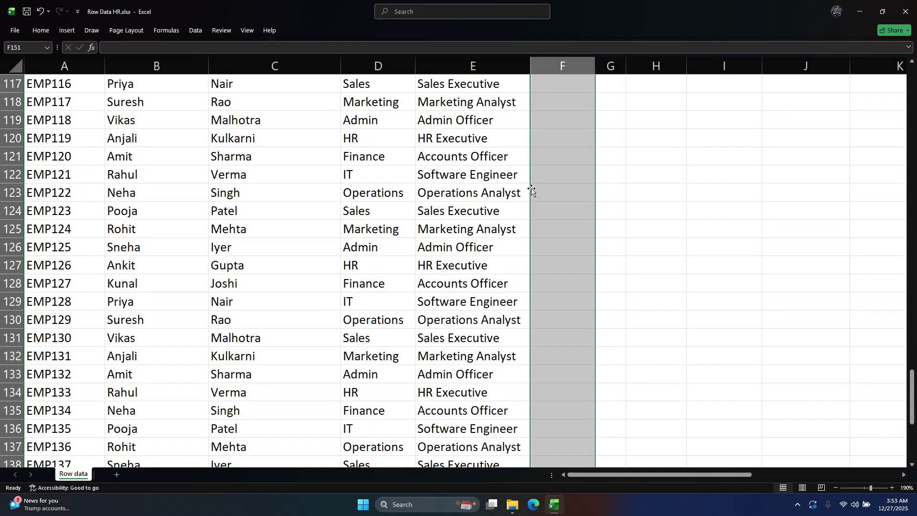
scroll(532, 189, down, 3)
key(ctrl+Up)
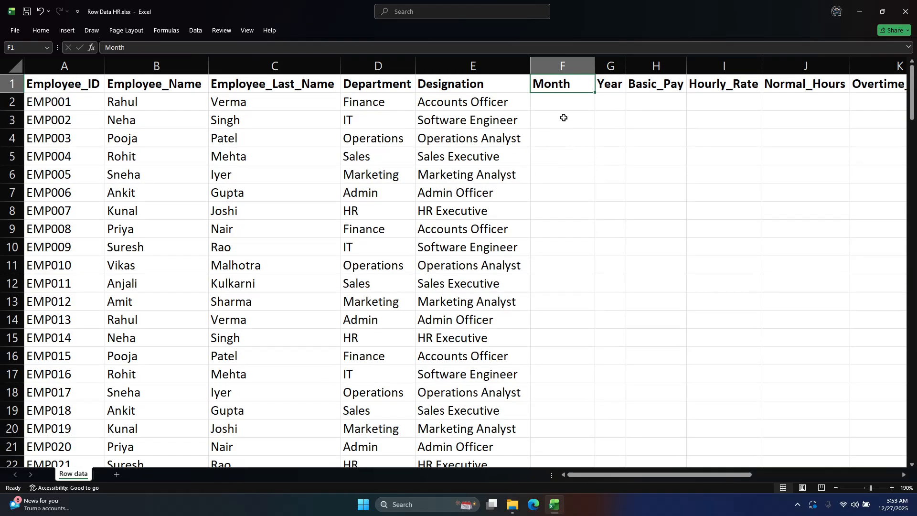
Step: Enter December in Month cell F2 and move to the Designation cell in the same row
click(563, 101)
text(Dece)
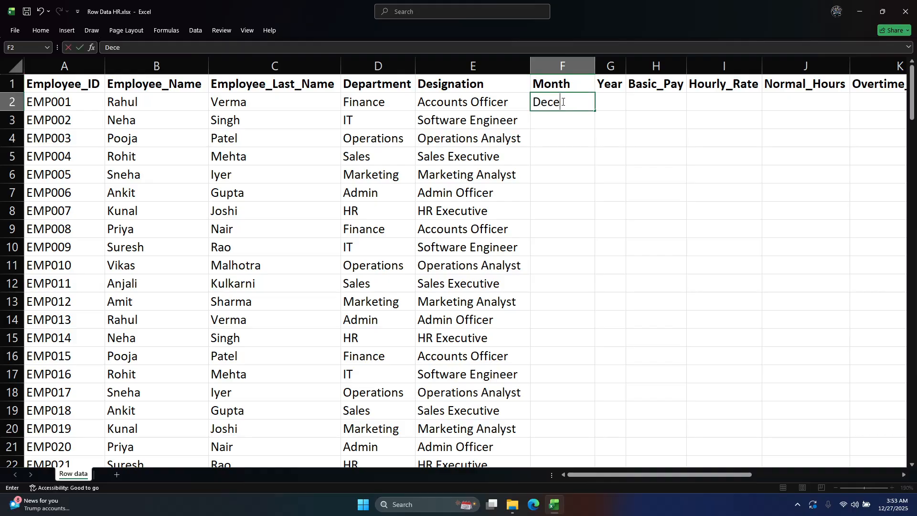
text(mber)
key(Left)
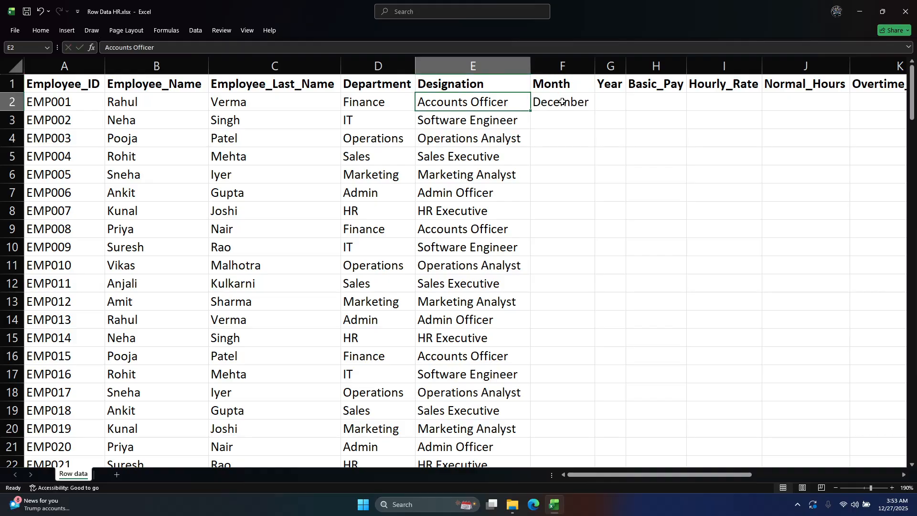
Step: Move between Month cell F2 and Designation cell E2, and jump to the last filled Designation cell
click(563, 102)
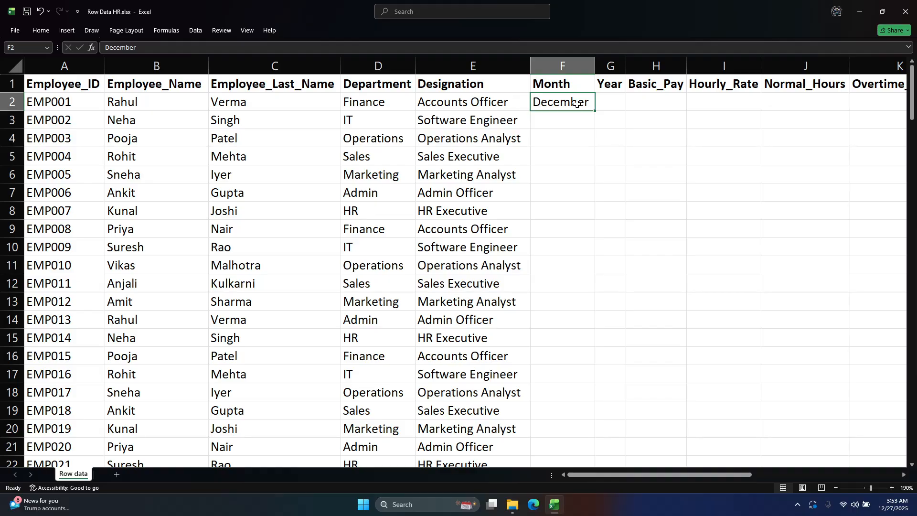
key(Left)
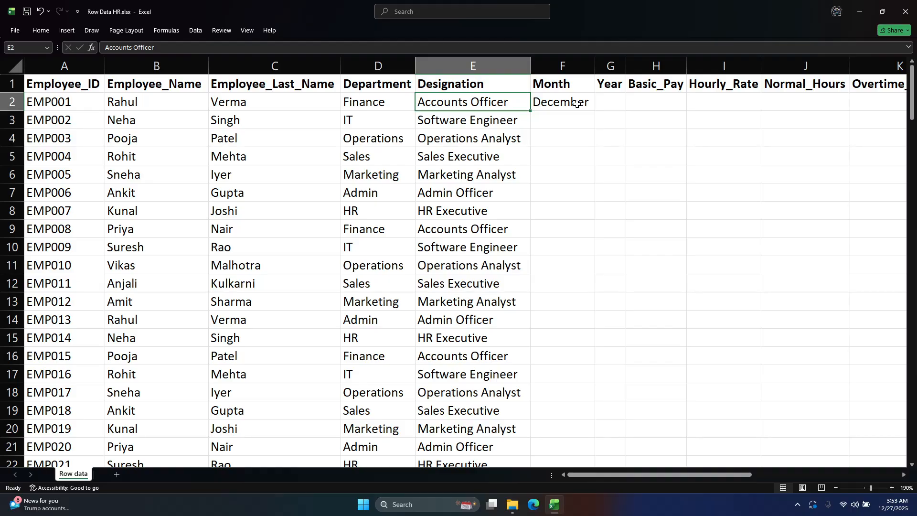
click(576, 104)
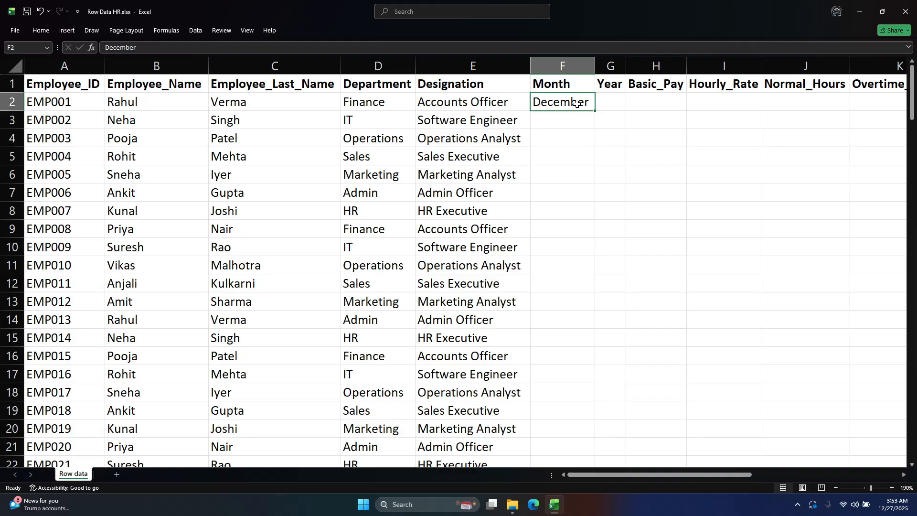
key(Left)
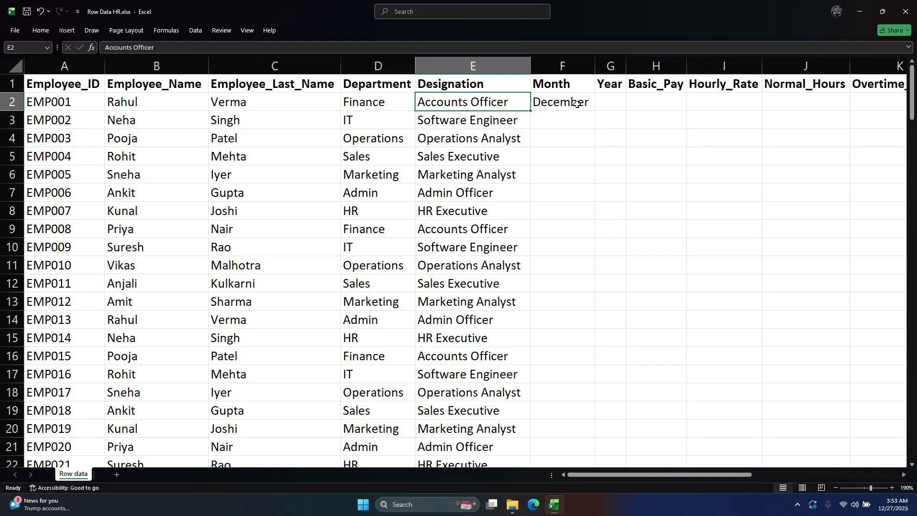
key(ctrl+Down)
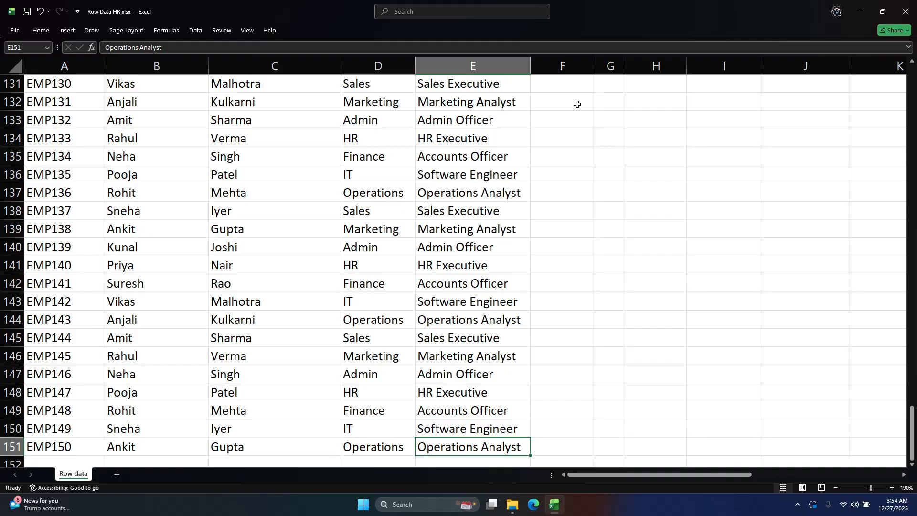
Step: Jump to the very last worksheet row in column E and examine where the sheet ends
key(ctrl+Down)
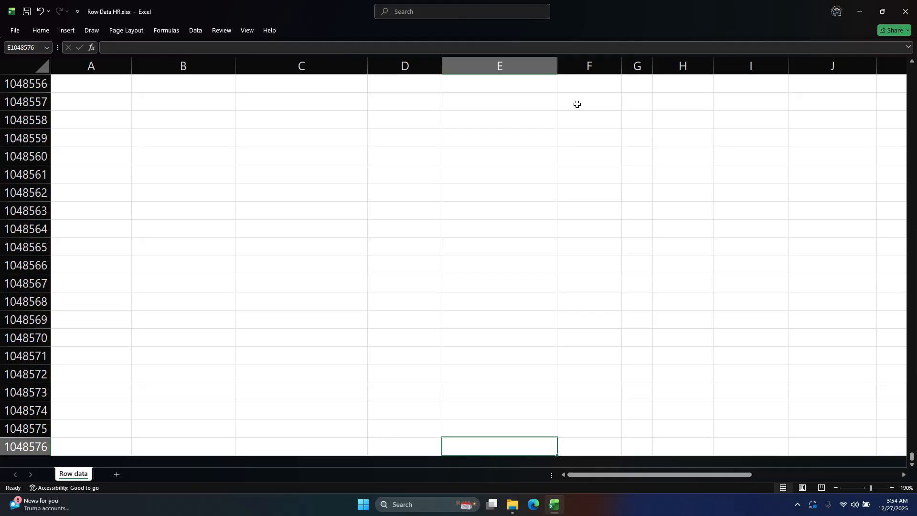
scroll(453, 261, down, 7)
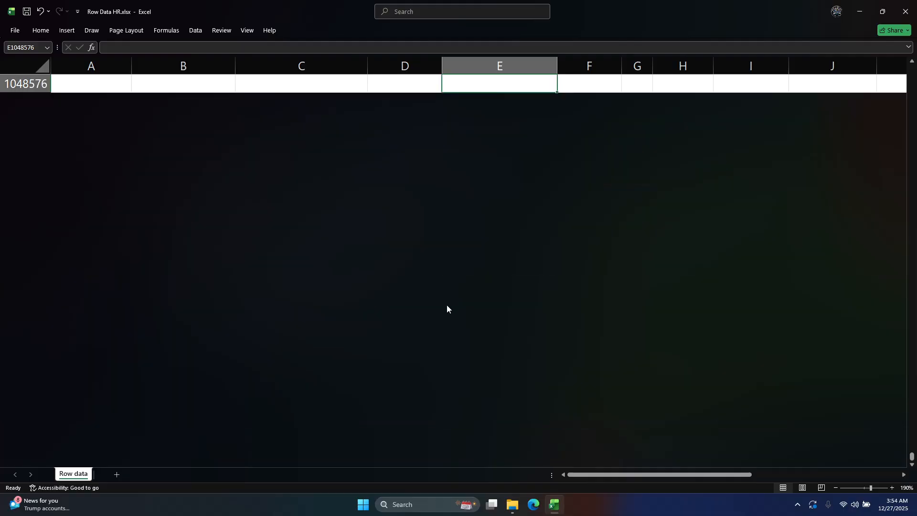
scroll(448, 306, up, 7)
scroll(447, 311, down, 1)
scroll(447, 307, up, 1)
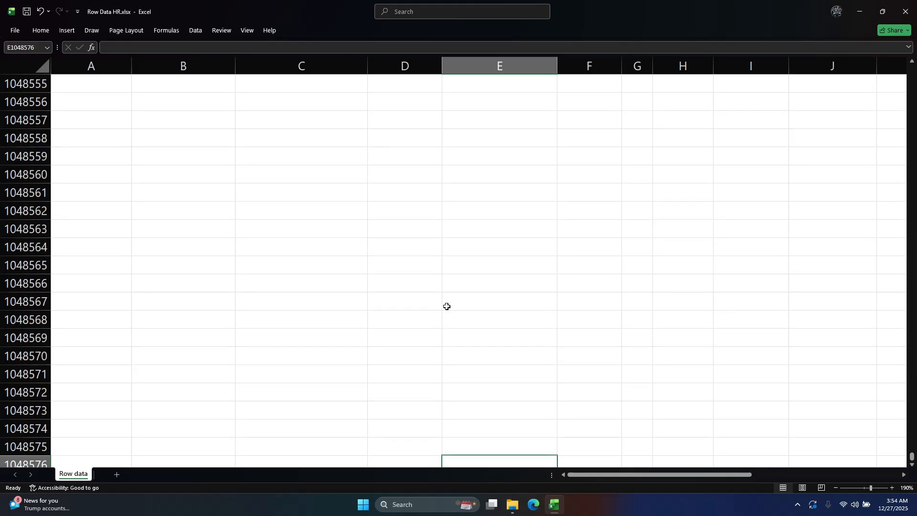
scroll(446, 306, down, 1)
scroll(447, 306, up, 1)
scroll(446, 306, down, 1)
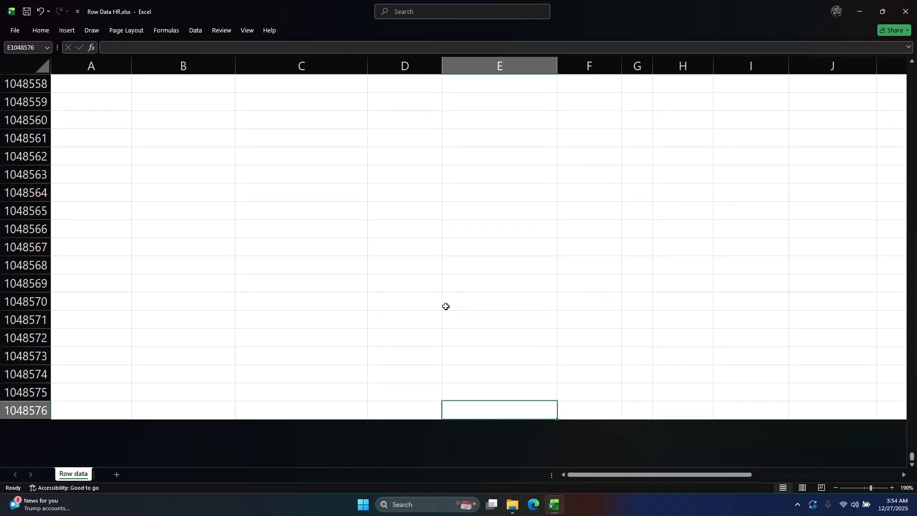
Step: Select column E from the last worksheet row up to the last filled Designation cell, and reselect only E151
key(ctrl+shift+Up)
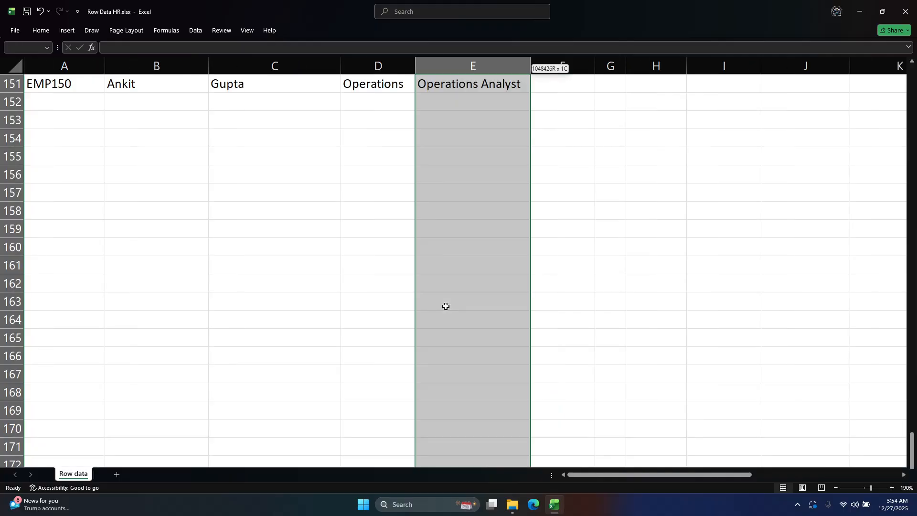
scroll(446, 306, up, 4)
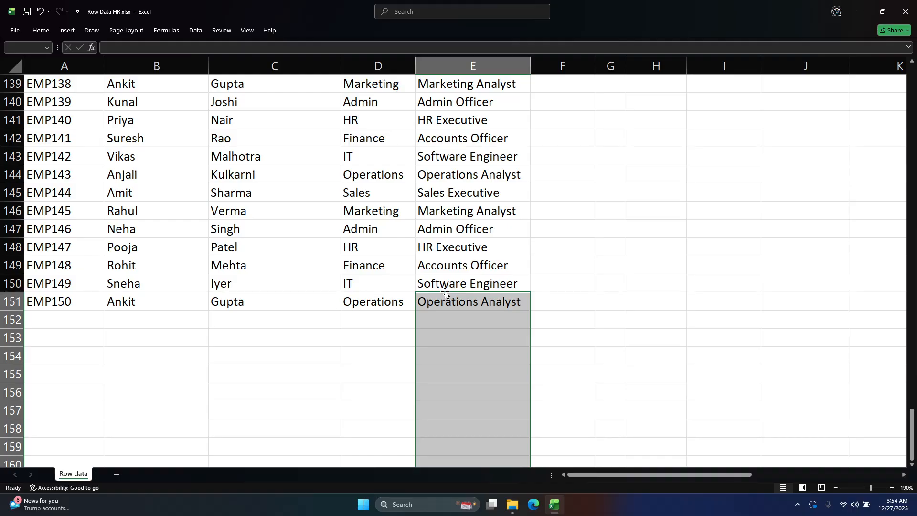
click(449, 306)
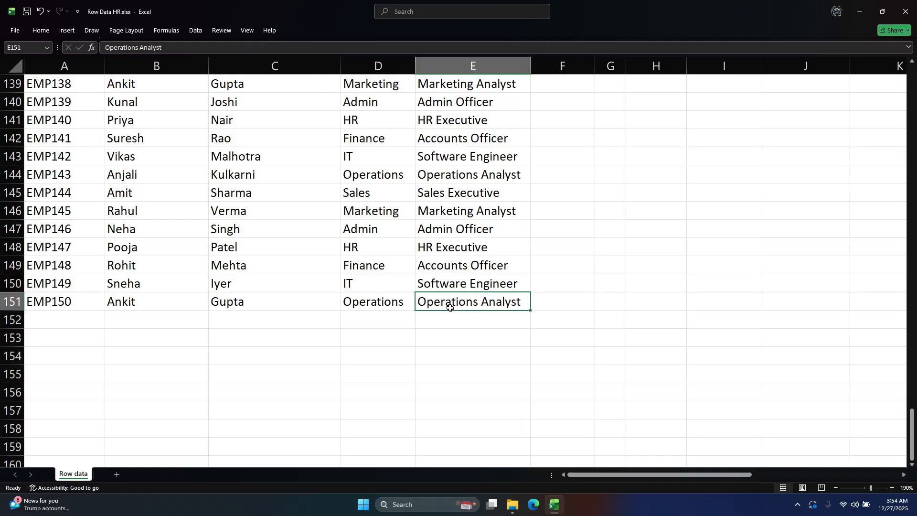
Step: Clear the Designation entries in cells E96 and E95 to make a gap in the column
scroll(699, 304, up, 15)
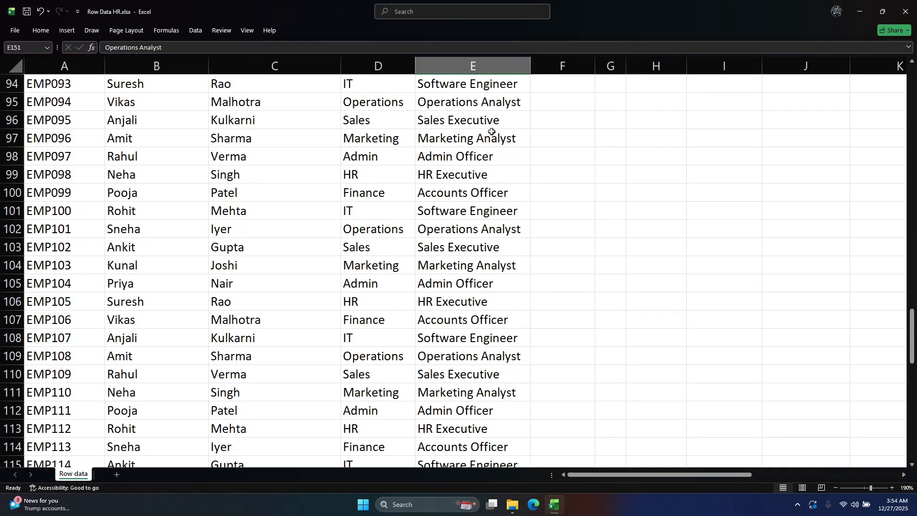
click(452, 126)
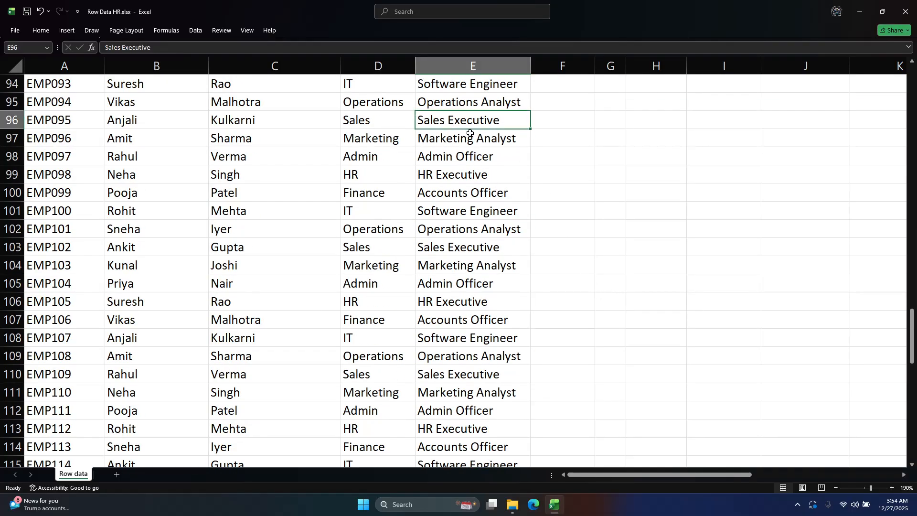
key(Delete)
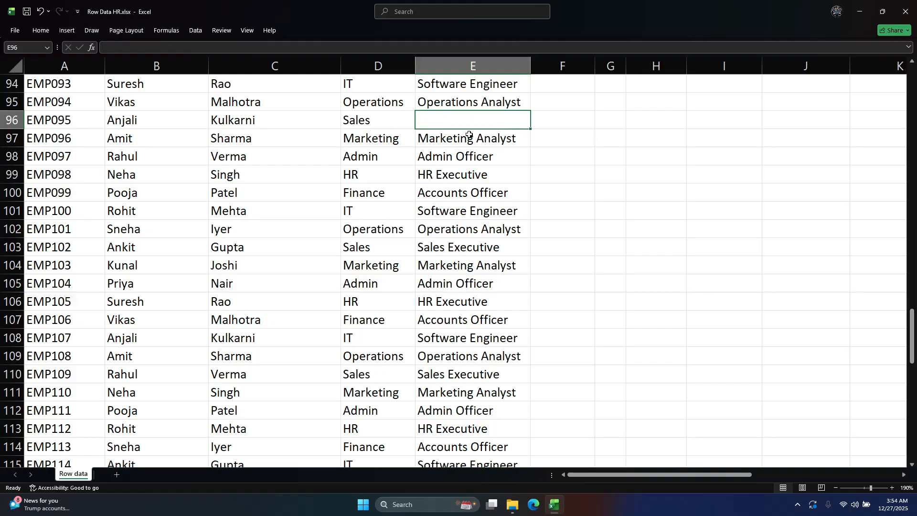
click(461, 102)
key(Delete)
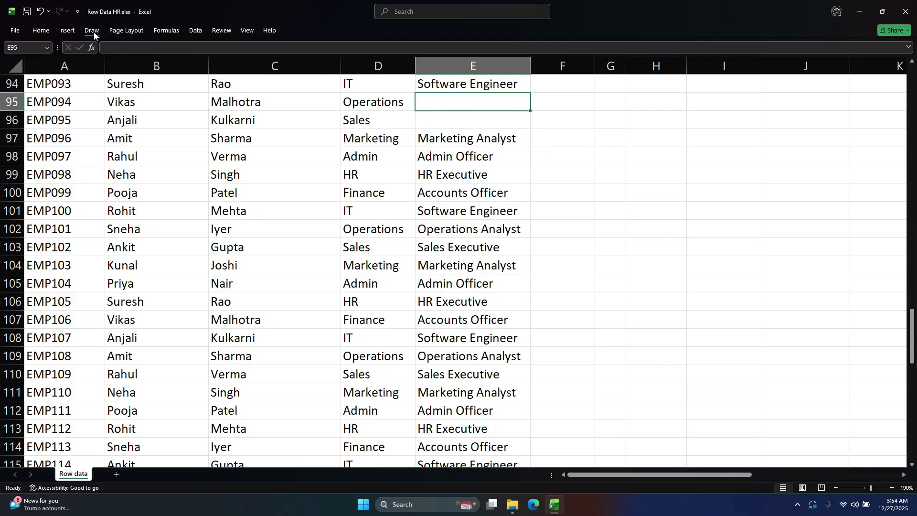
Step: Select the Designation entries from E151 up to E97, just below the blank cells
click(463, 142)
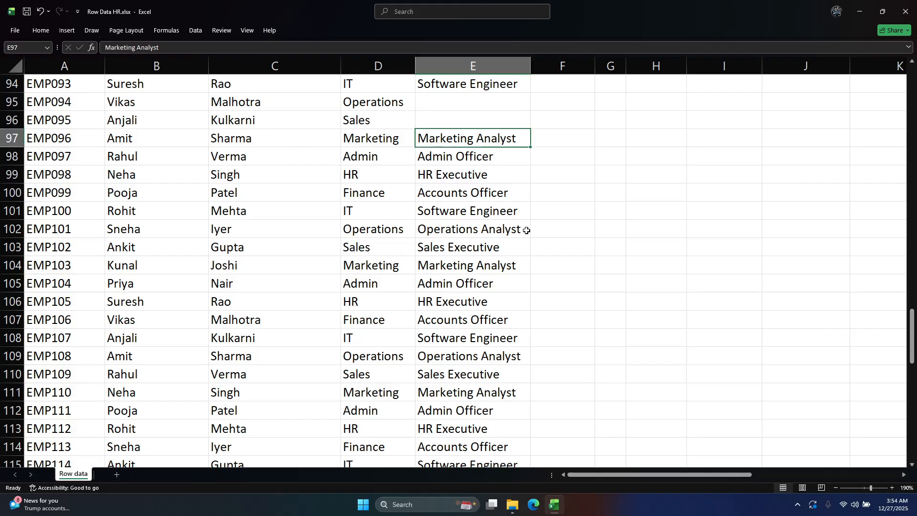
scroll(527, 230, down, 18)
scroll(528, 272, up, 1)
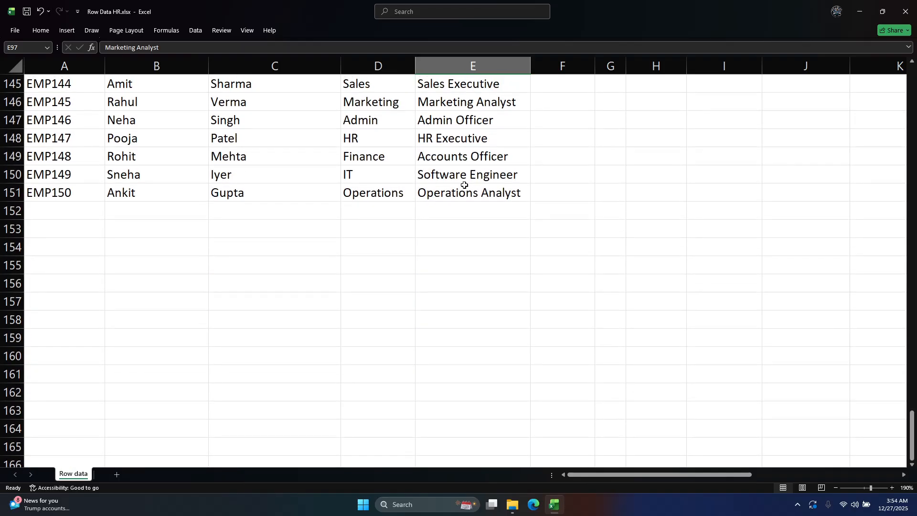
click(465, 192)
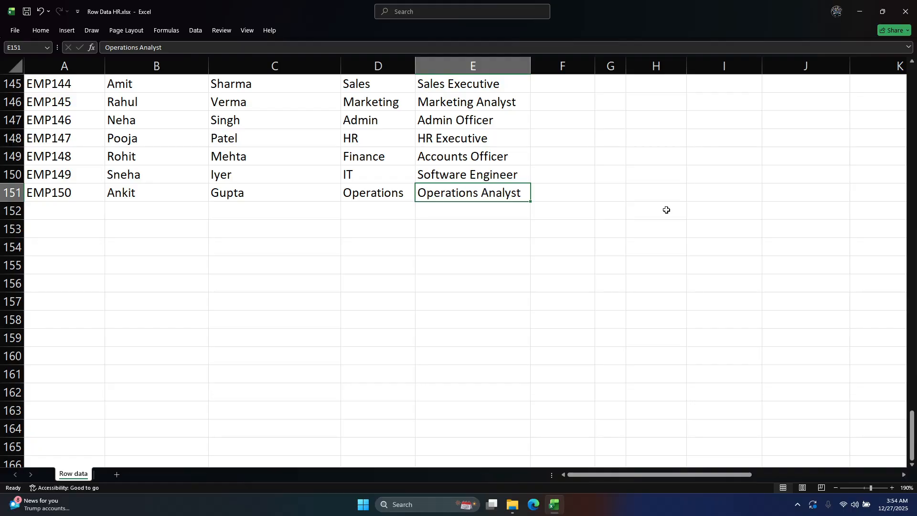
scroll(666, 210, up, 20)
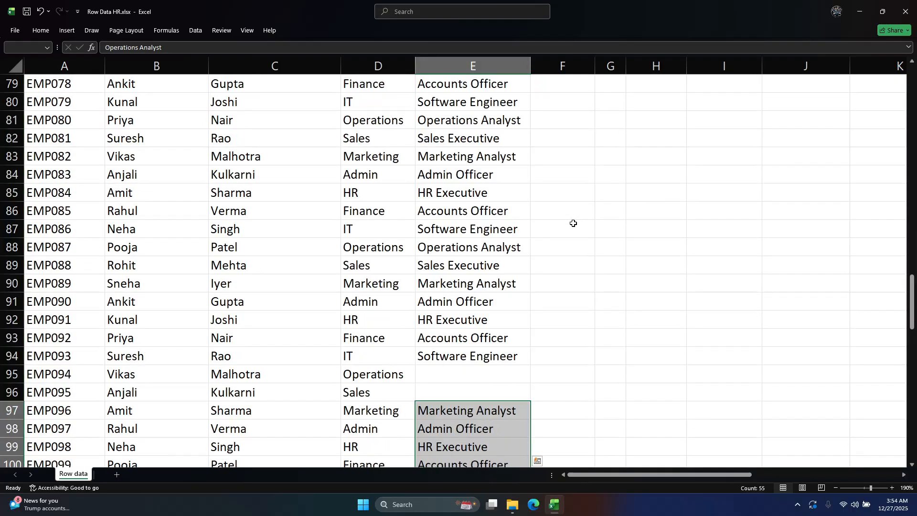
scroll(506, 258, down, 2)
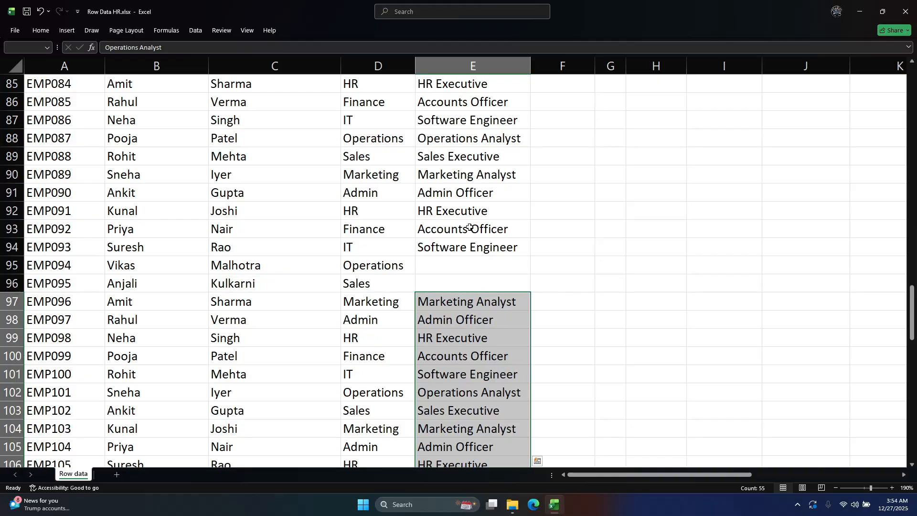
Step: Extend the selection upward across the blank cells E96 and E95 to the Designation header in E1
key(shift+Up)
key(shift+Up)
key(shift+Up)
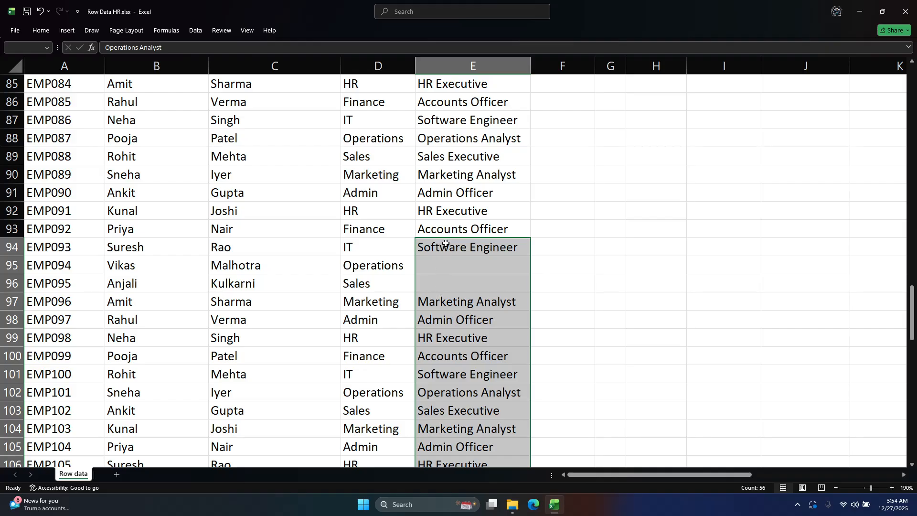
scroll(446, 244, up, 20)
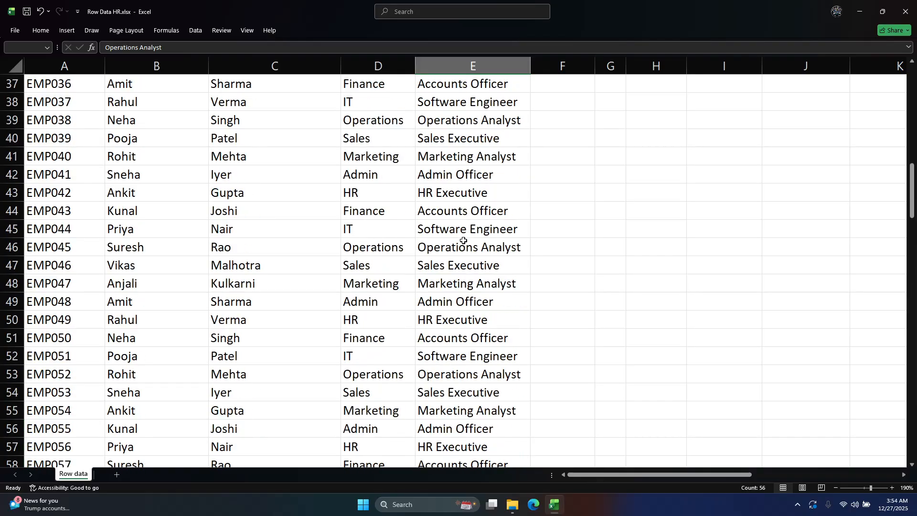
key(ctrl+space)
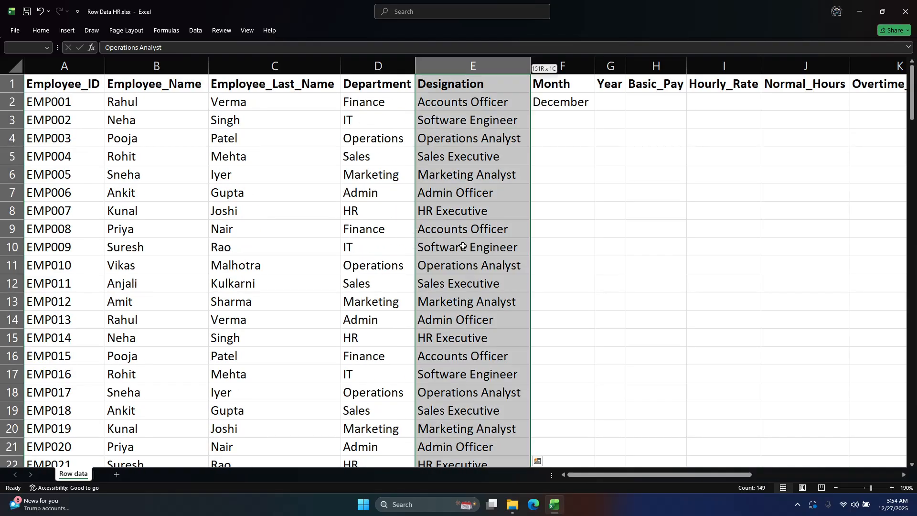
Step: Undo the two Designation deletions in E95 and E96 and return to the beginning of the data
key(ctrl+z)
key(ctrl+z)
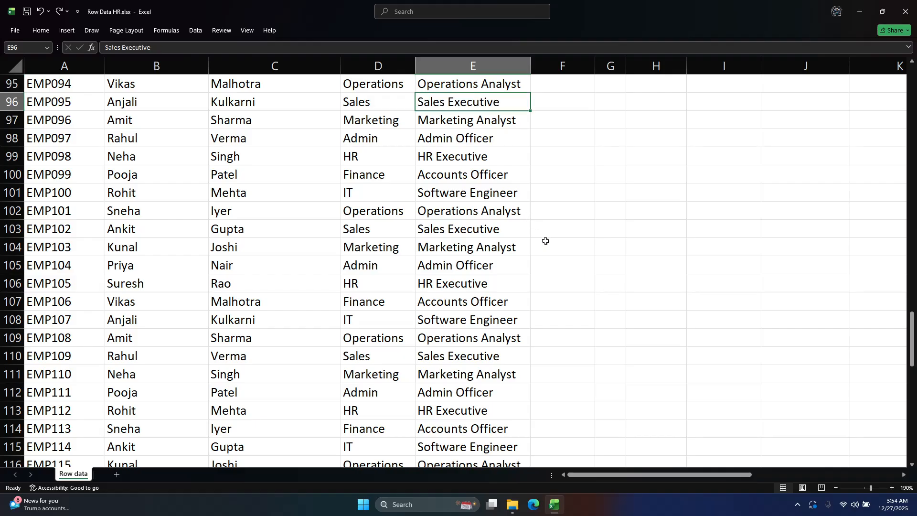
click(462, 135)
scroll(484, 177, down, 7)
scroll(485, 206, up, 20)
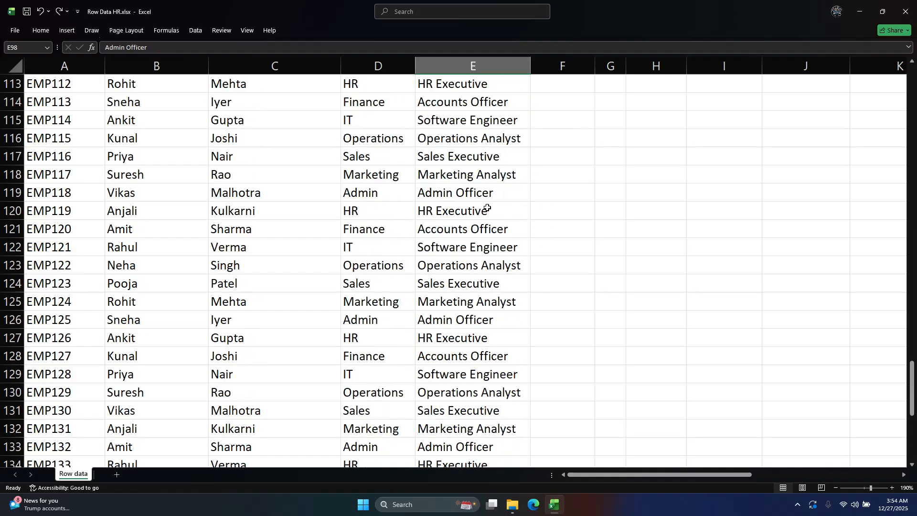
scroll(501, 162, up, 14)
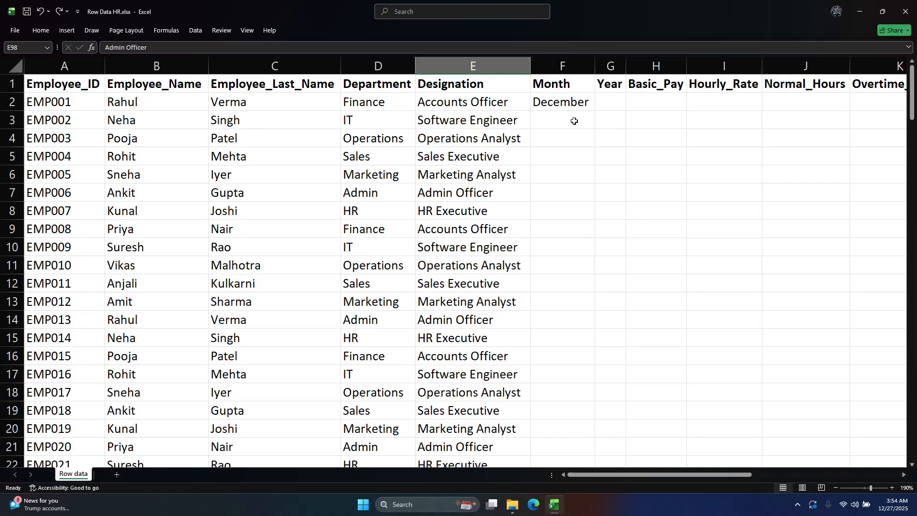
Step: Fill December down the Month column from F2 to F151, check the filled rows and return to the Month header
click(576, 106)
click(464, 99)
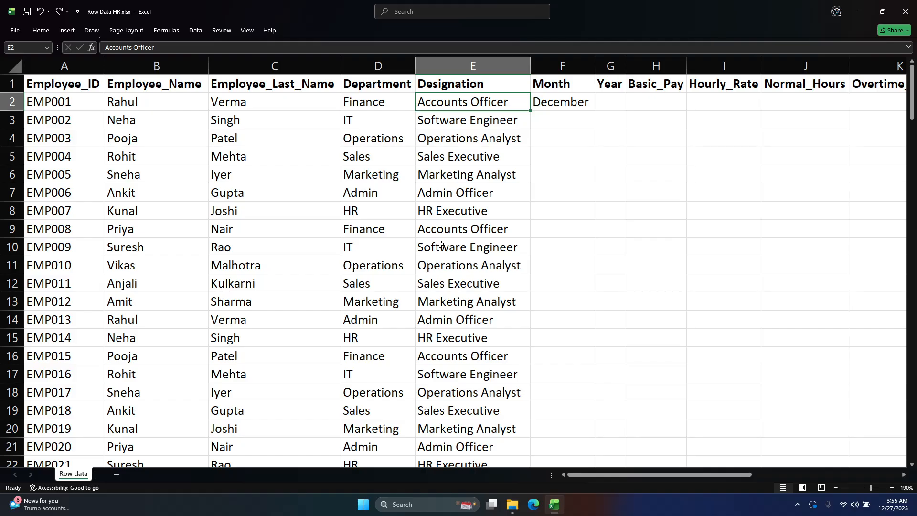
key(ctrl+Down)
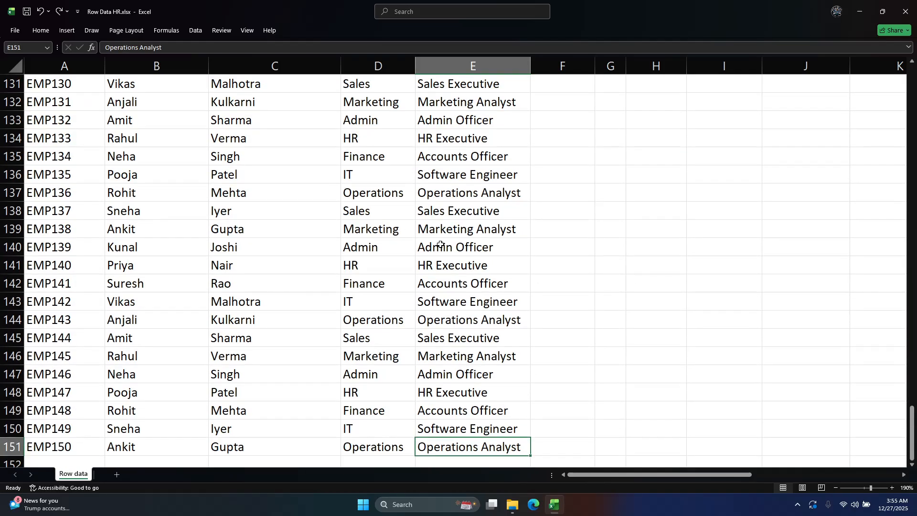
scroll(440, 244, down, 1)
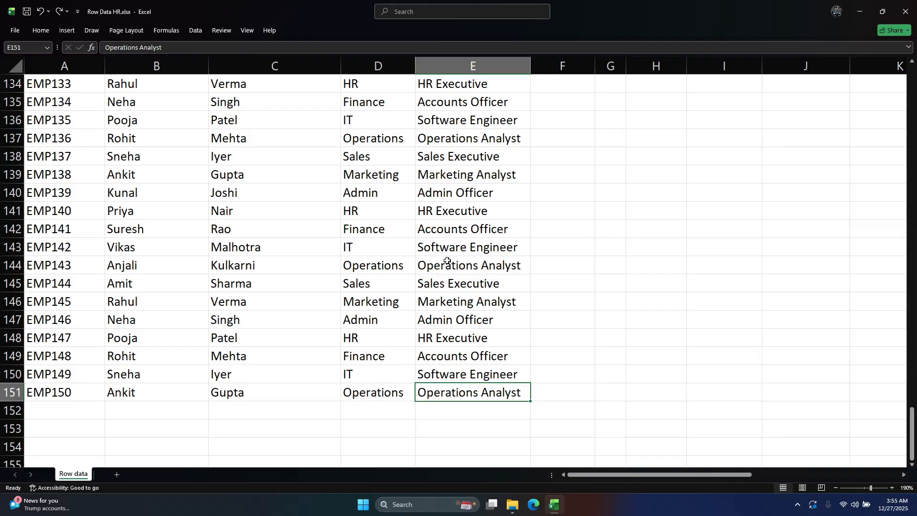
key(Right)
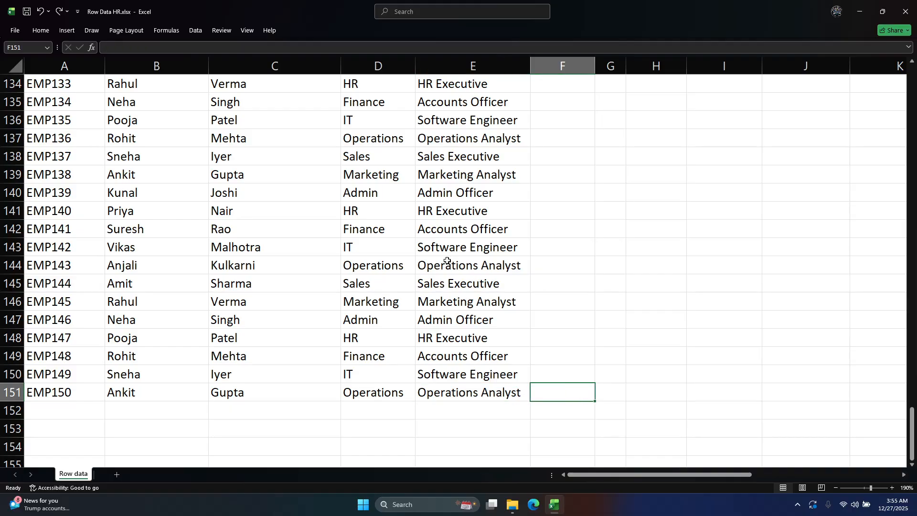
key(ctrl+shift+Up)
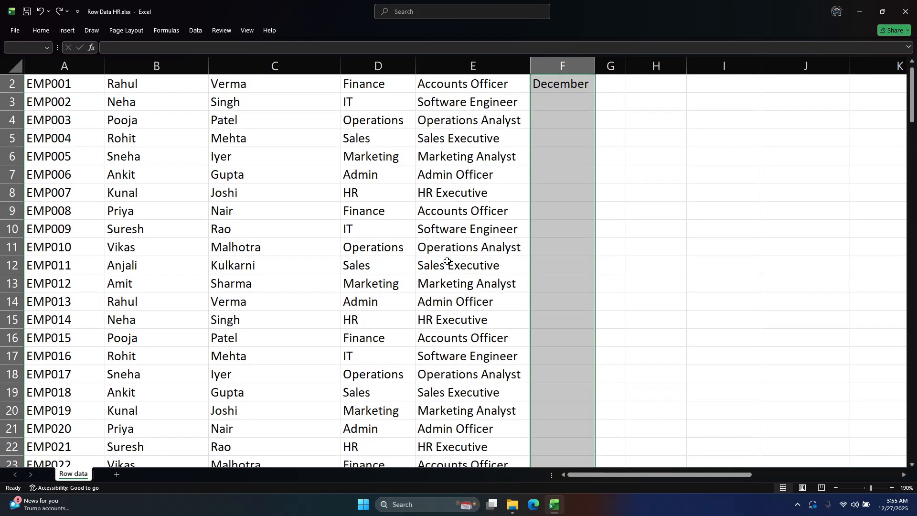
key(ctrl+d)
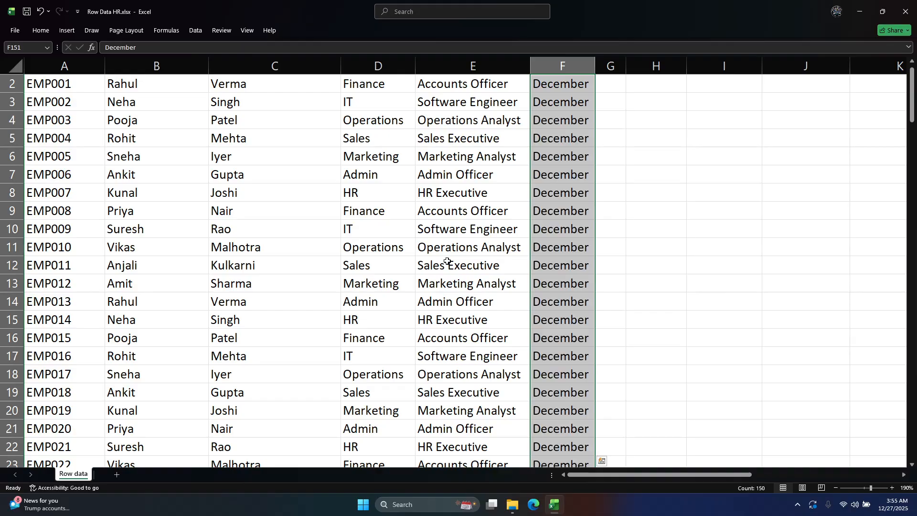
scroll(544, 268, down, 7)
scroll(544, 267, down, 18)
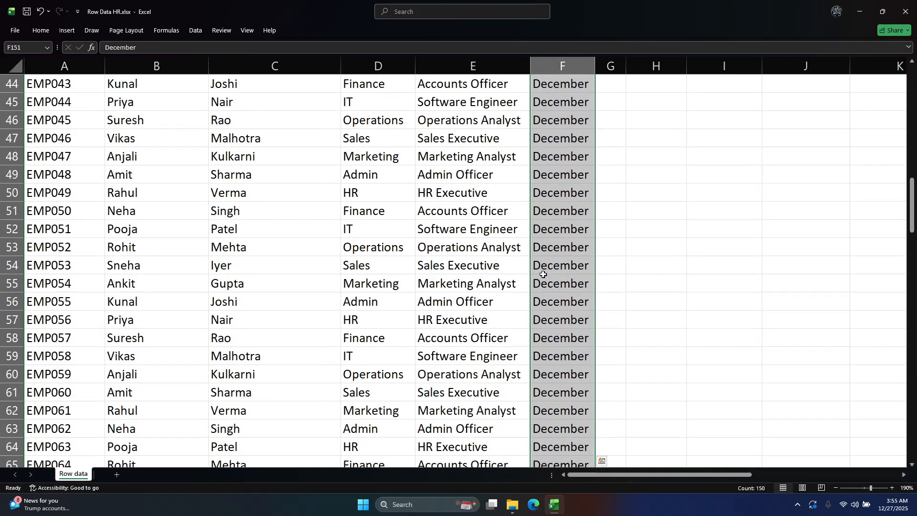
click(568, 314)
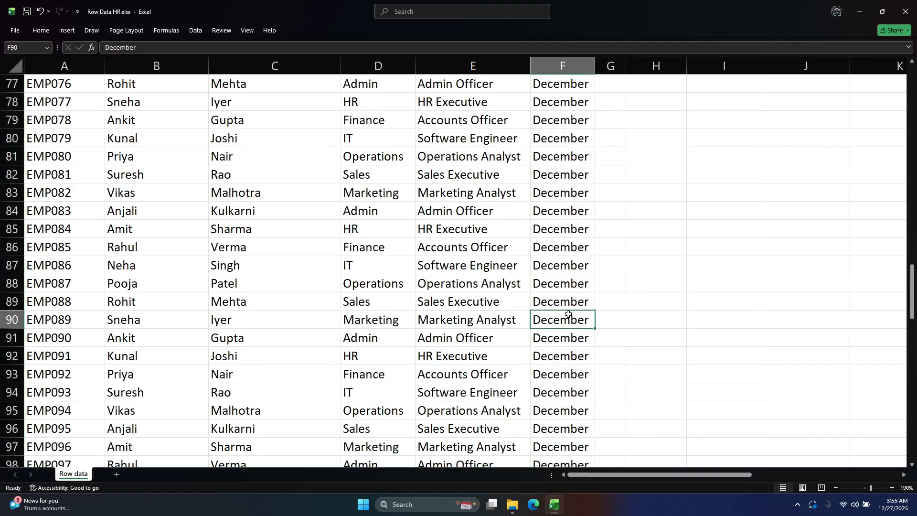
key(ctrl+Up)
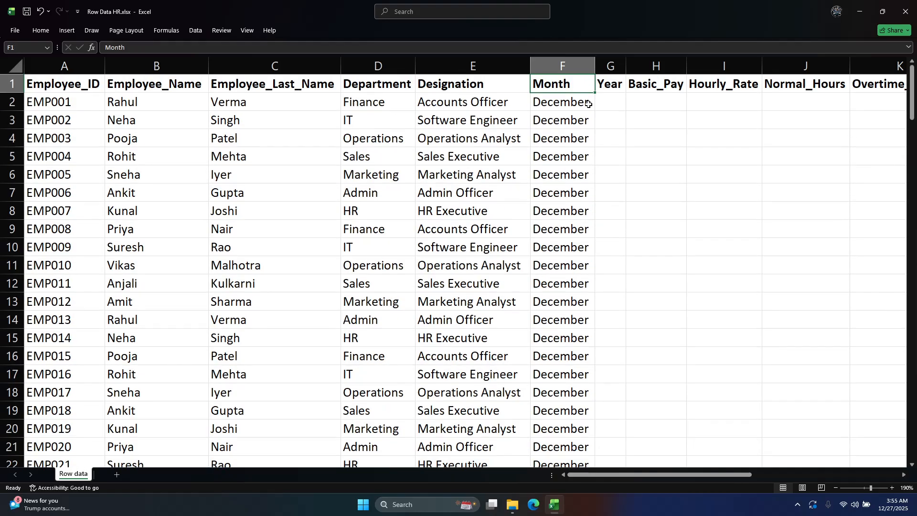
Step: Enter 2025 in Year cell G2 and move to the Month cell in the same row
click(604, 99)
text(2)
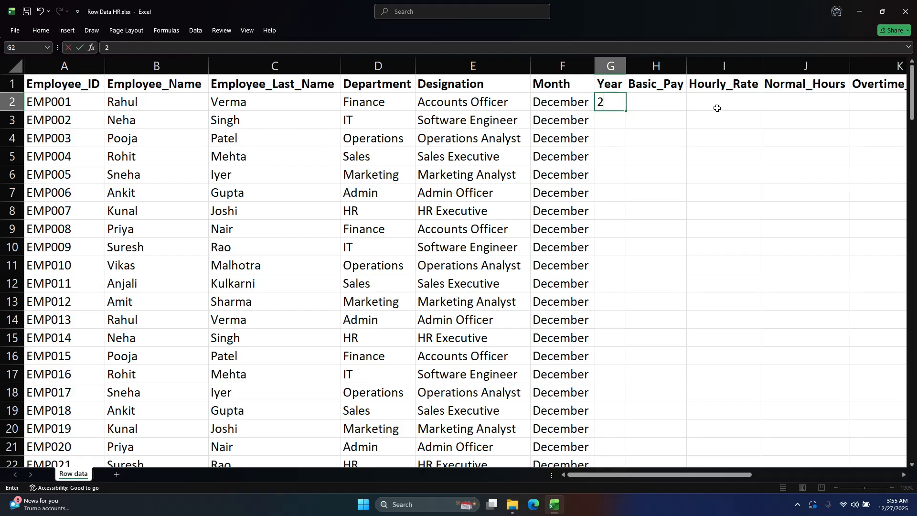
text(025)
key(Left)
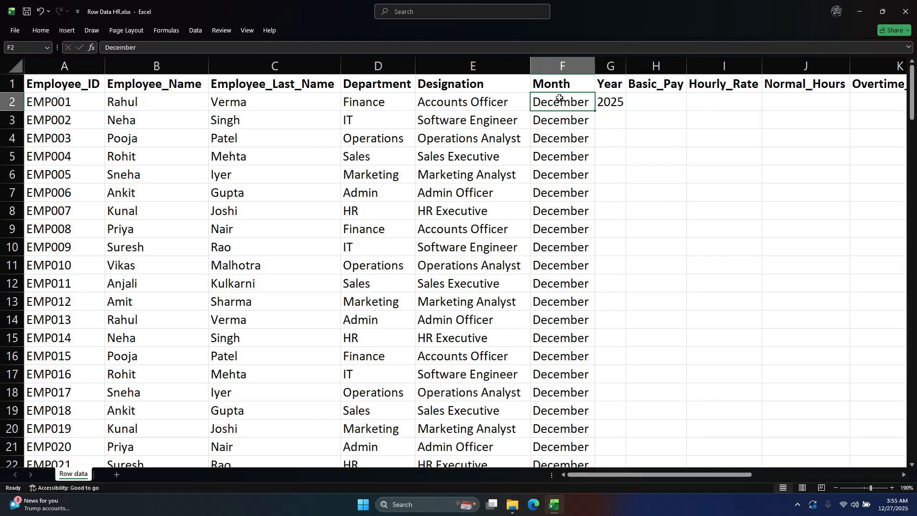
Step: Fill 2025 down the Year column from G2 to G151, using the Month column to find the last row
key(ctrl+Down)
key(Right)
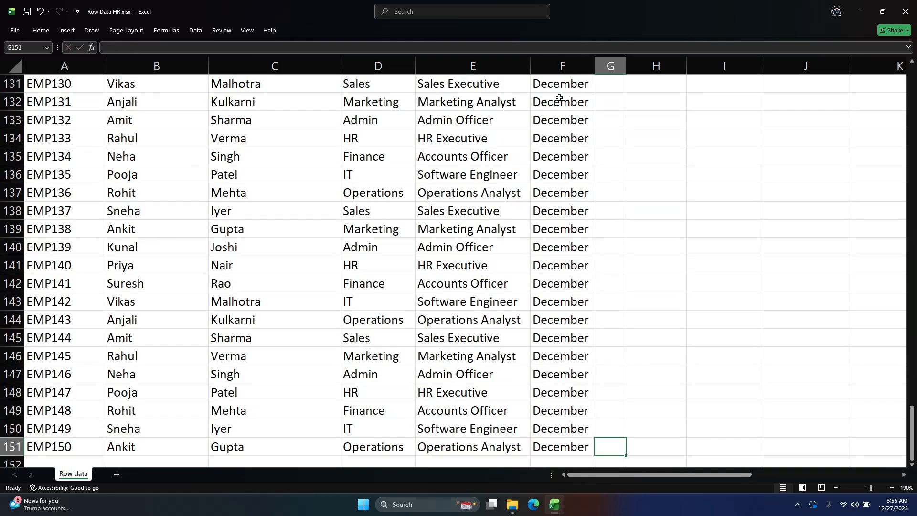
key(ctrl+shift+Up)
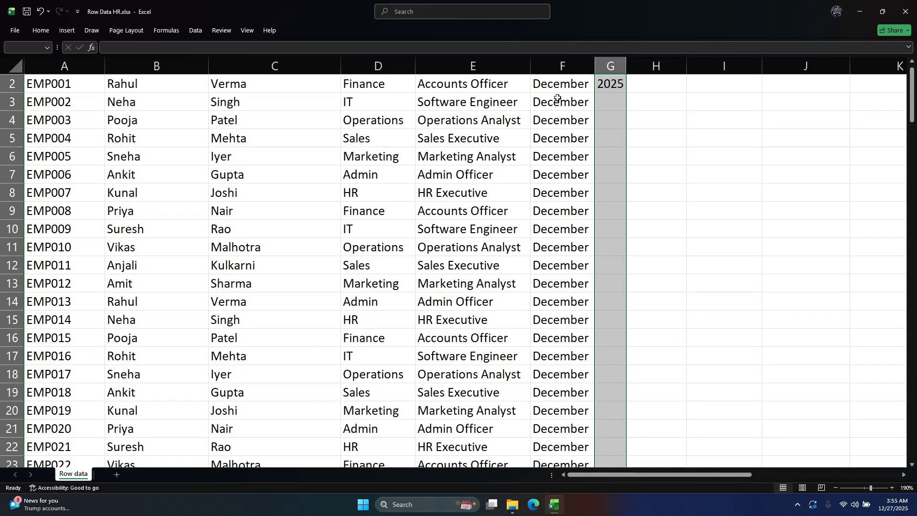
key(ctrl+d)
click(610, 233)
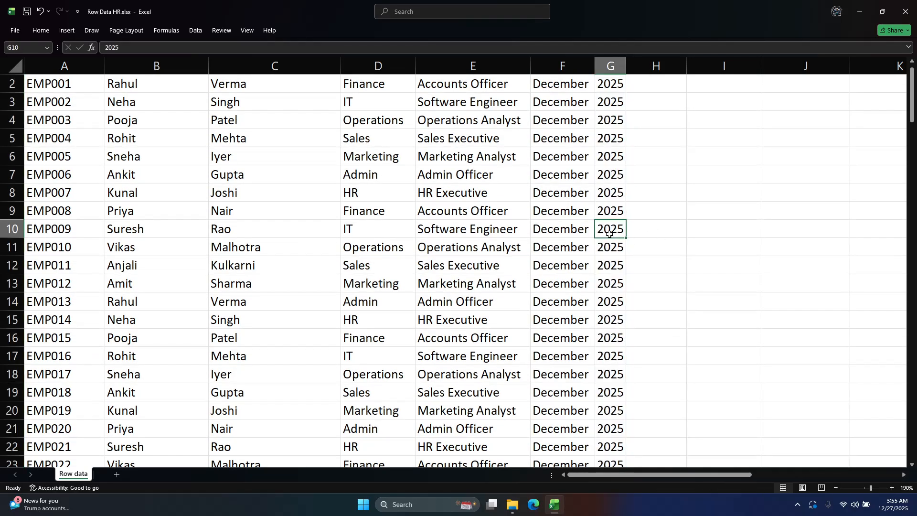
Step: Widen the Year column slightly and select the first Basic_Pay cell, H2
key(ctrl+Up)
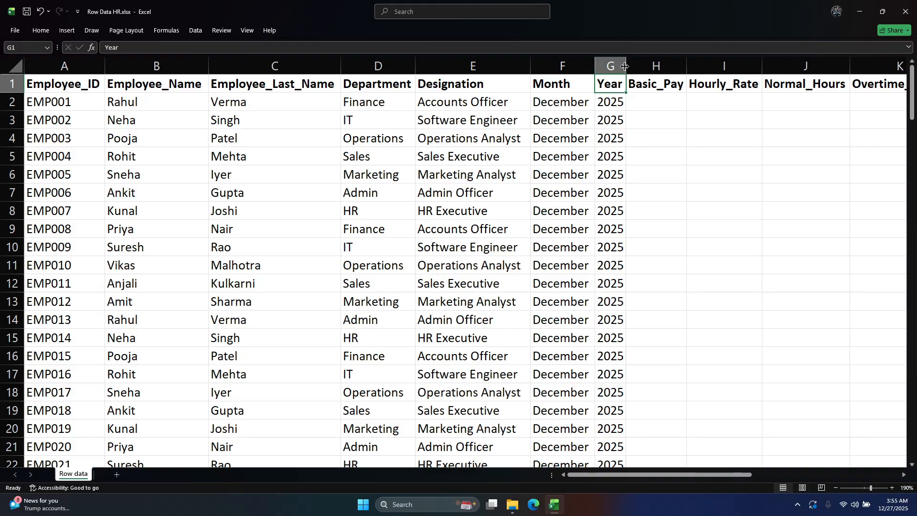
drag(627, 67, 636, 67)
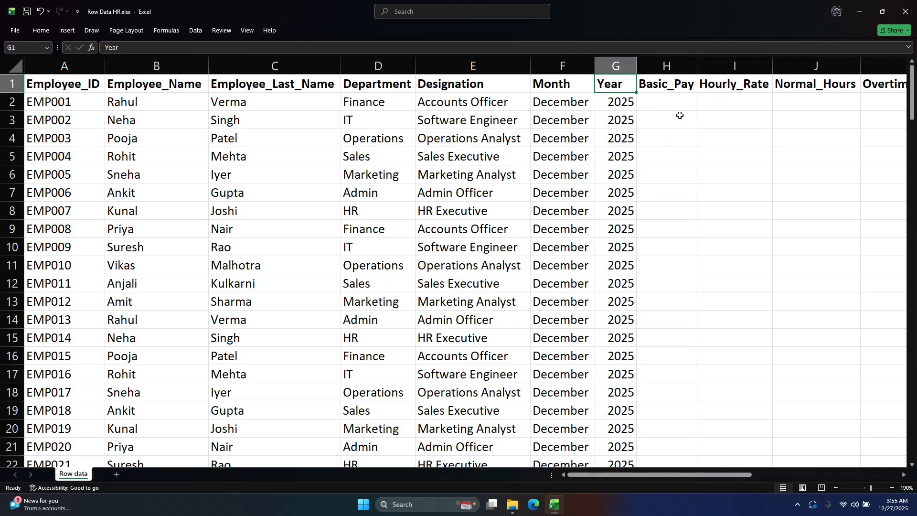
click(672, 95)
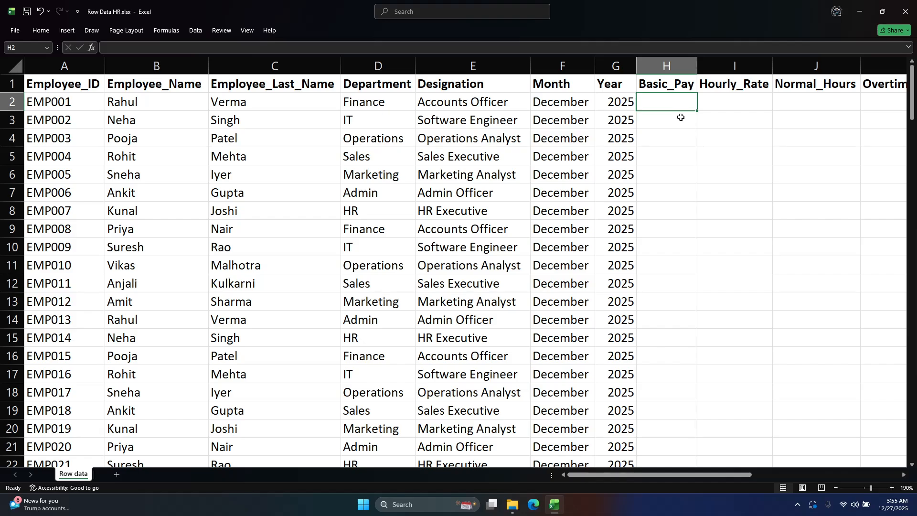
click(455, 102)
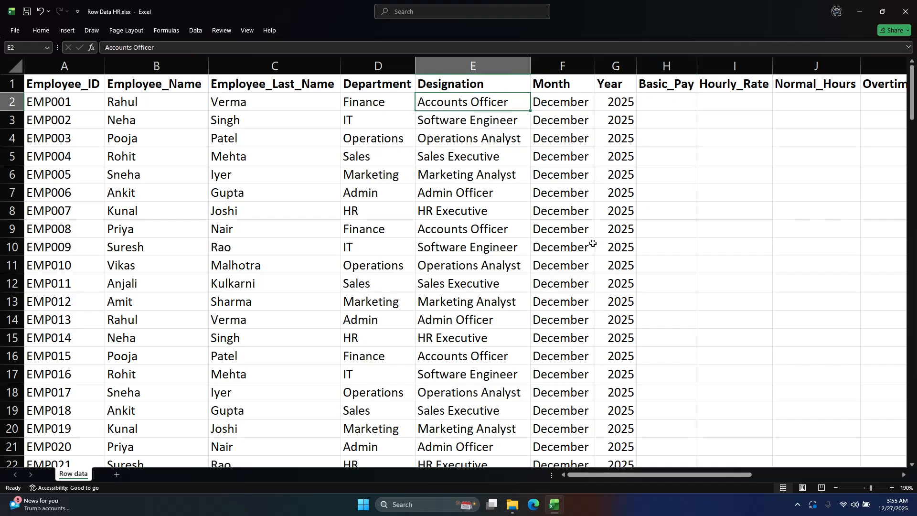
click(115, 100)
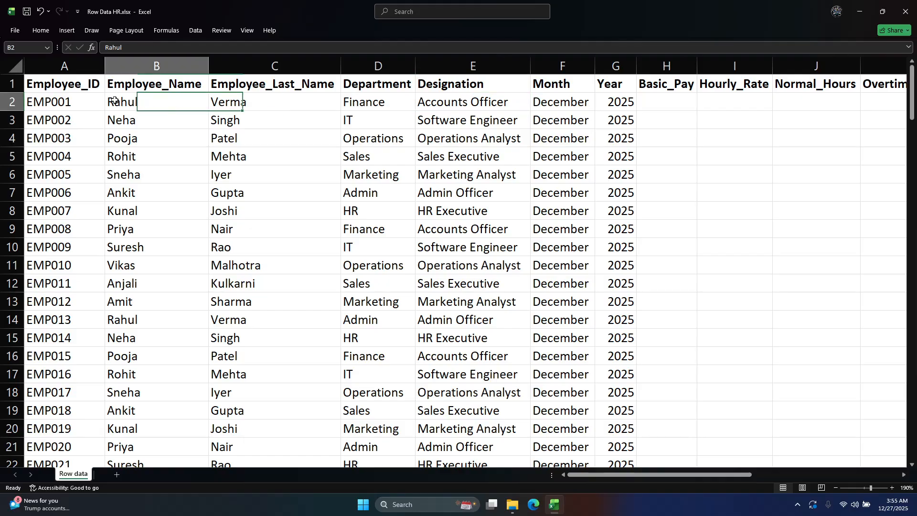
key(Tab)
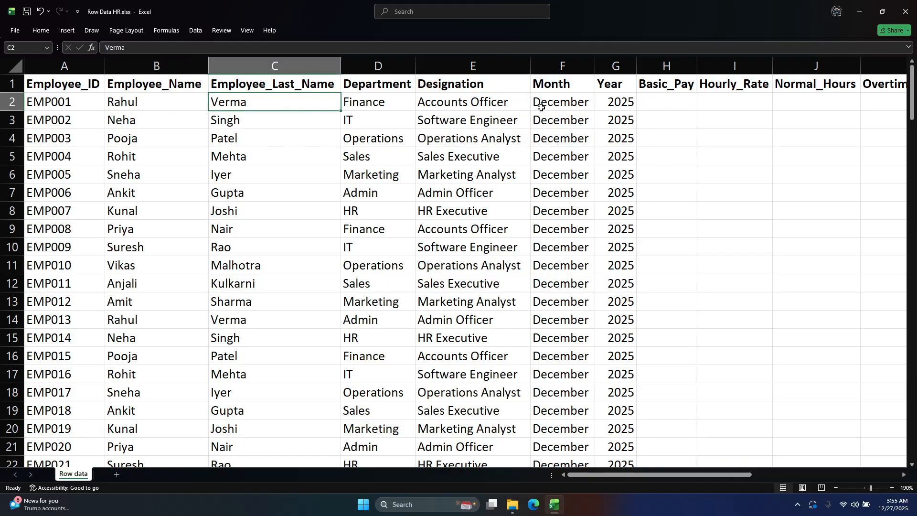
click(541, 107)
Step: Try entering Basic_Pay by hand, with 45000 in H2 and the start of another value in H3, and clear both cells
click(676, 104)
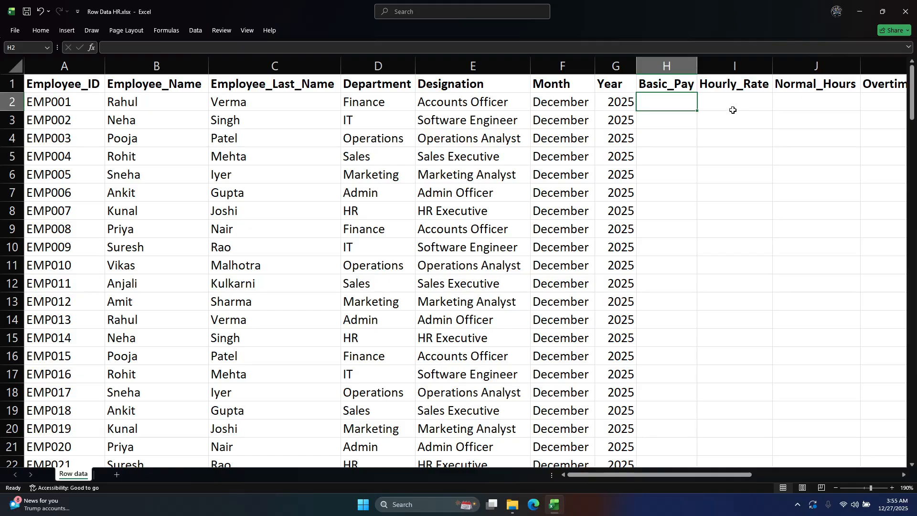
text(4500-0)
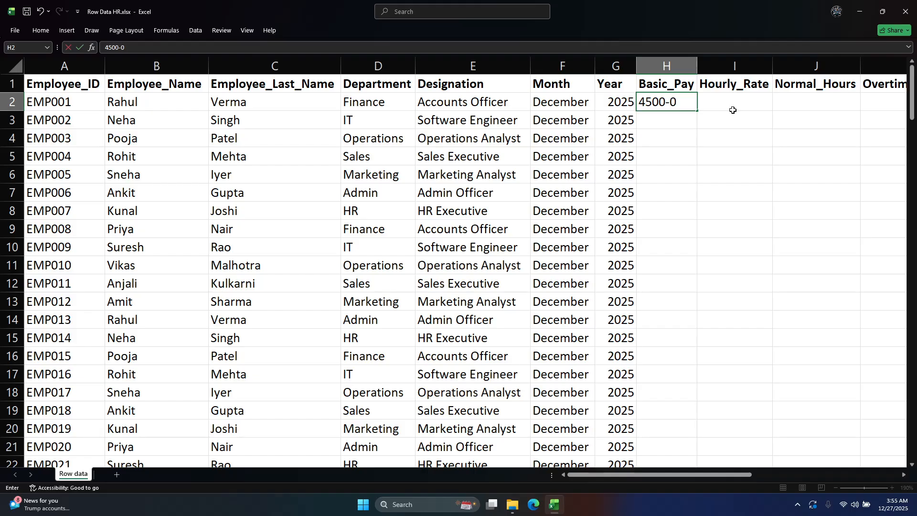
key(BackSpace)
text(0)
key(Return)
text(300)
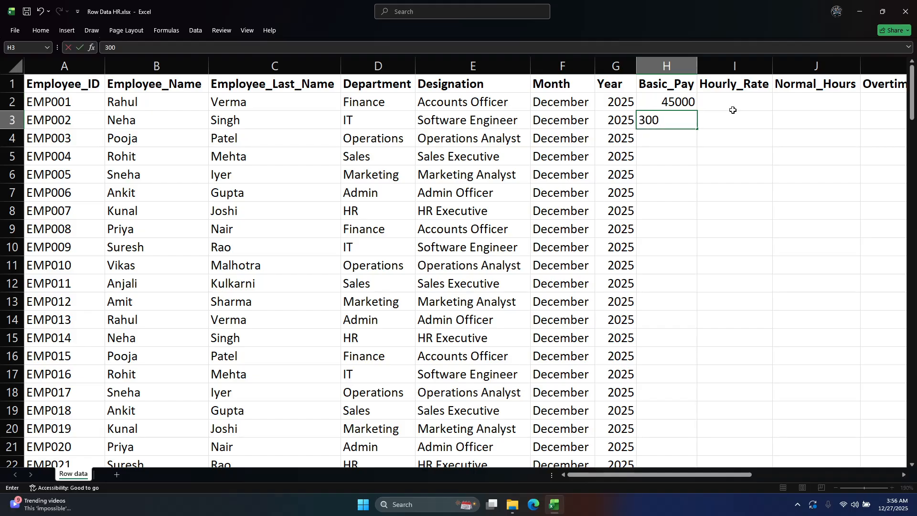
text(0)
key(BackSpace)
key(BackSpace)
key(BackSpace)
key(BackSpace)
click(670, 100)
key(Delete)
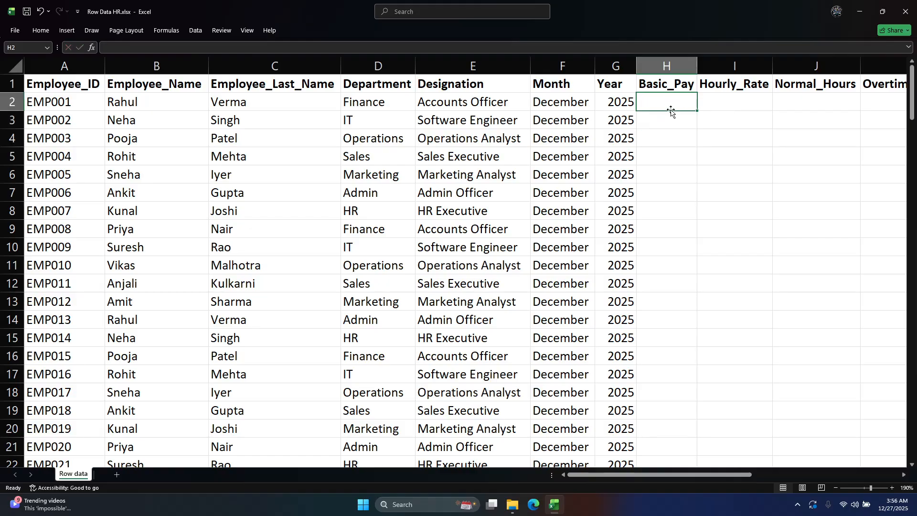
Step: Select both employee name columns from row 2 to row 151, check Basic_Pay cell H151 and return to H2
click(129, 101)
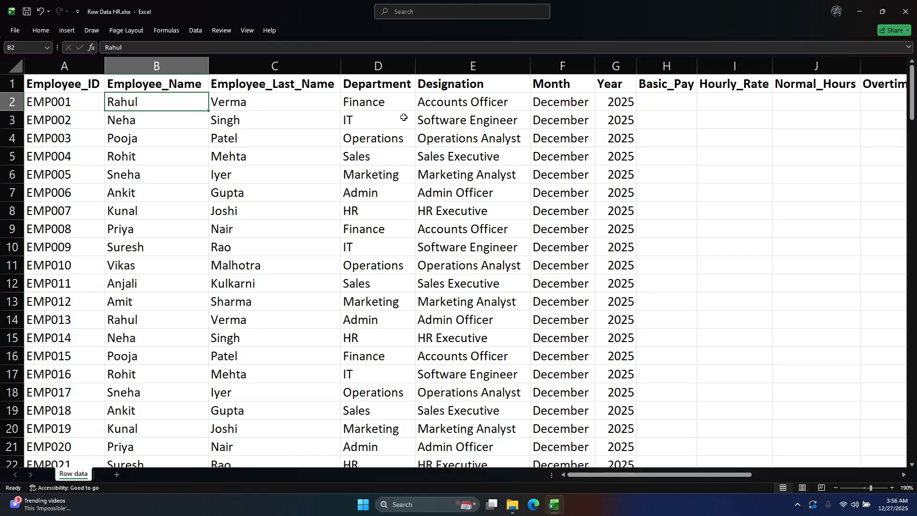
key(shift+Right)
key(ctrl+shift+Down)
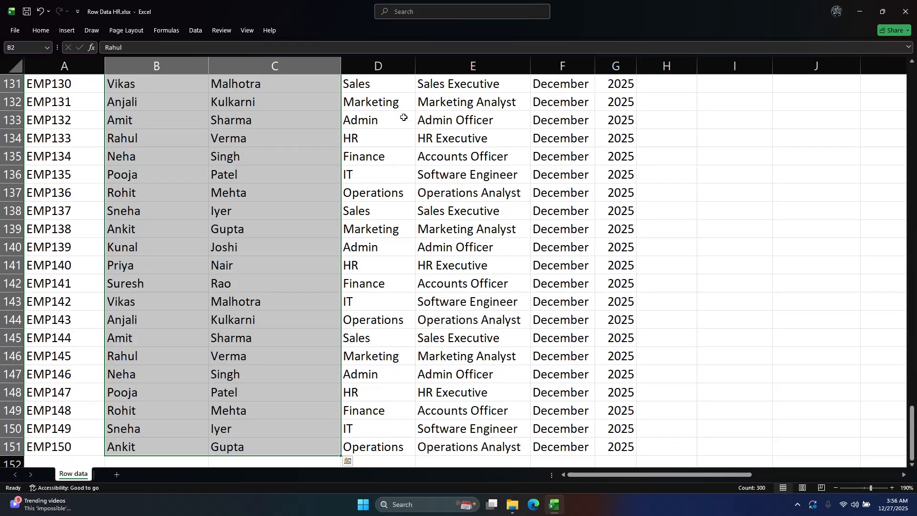
click(686, 447)
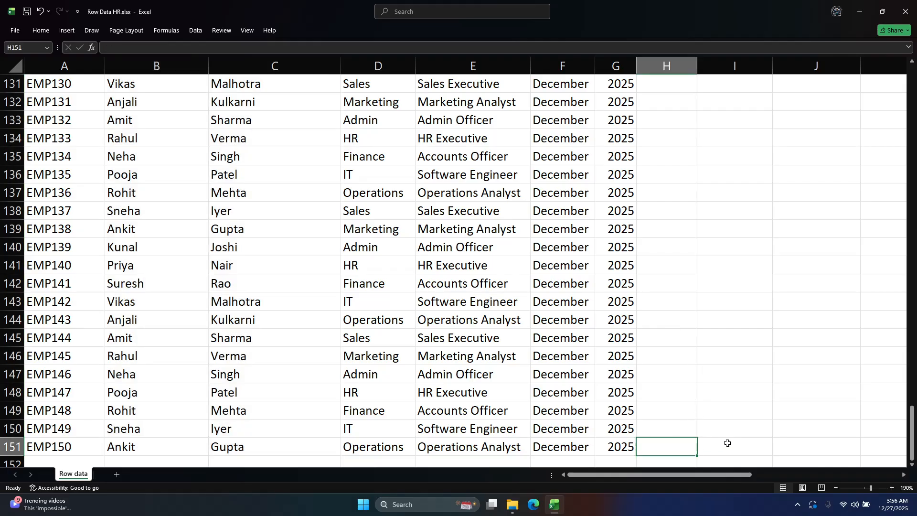
key(Down)
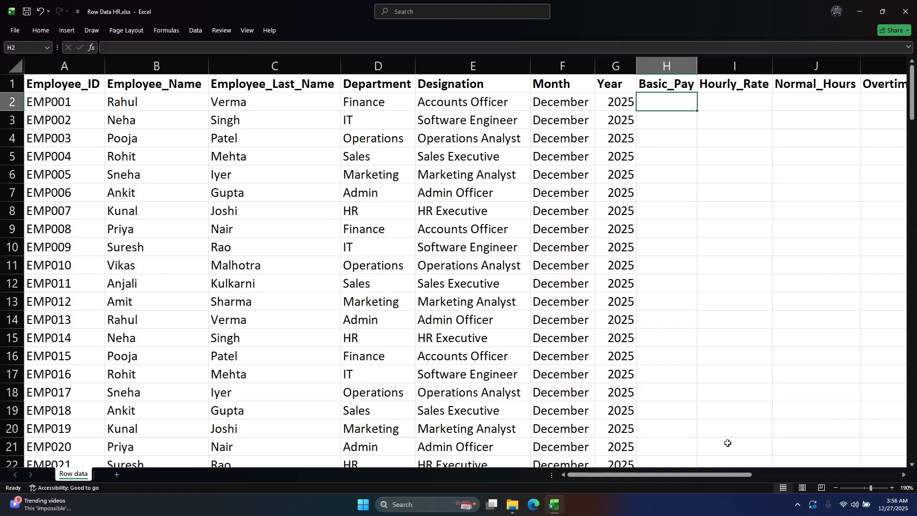
text(29000)
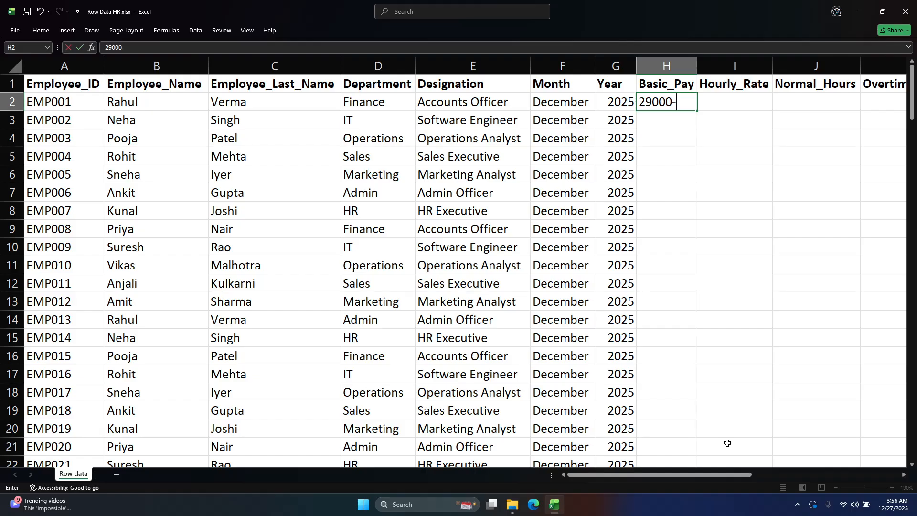
text(-80000)
key(Tab)
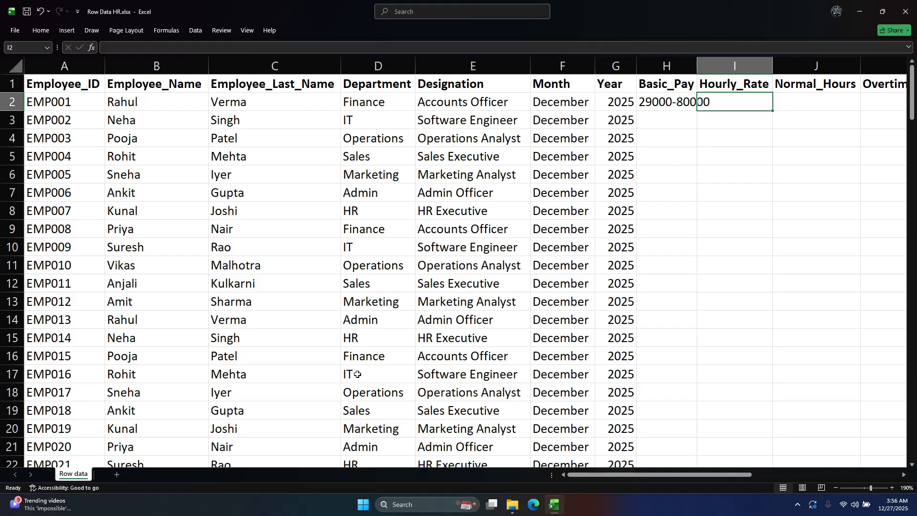
Step: Replace the contents of H2 with the formula =RANDBETWEEN(29000,88000) to generate a random Basic_Pay value
click(677, 101)
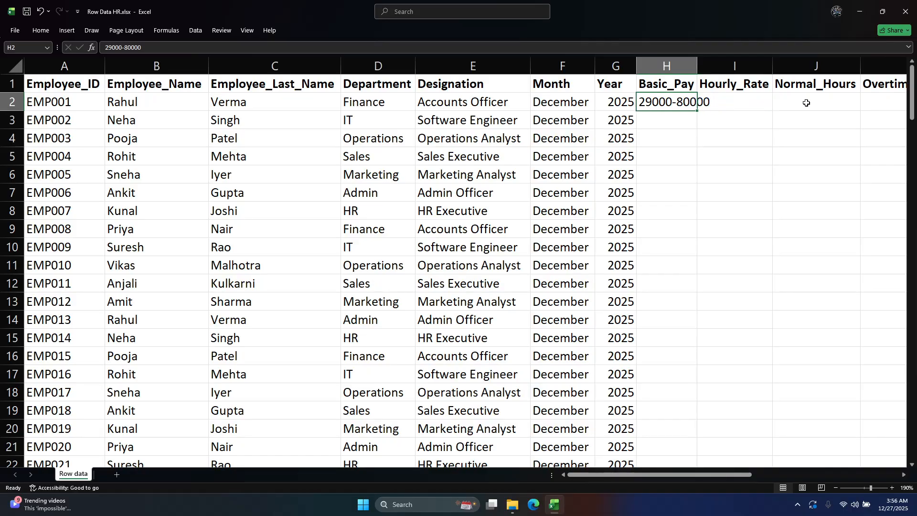
text(=)
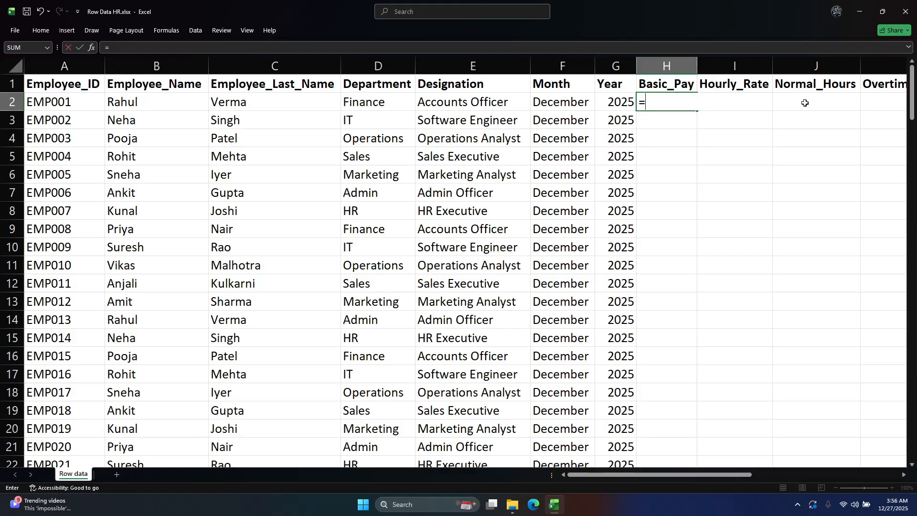
text(rand)
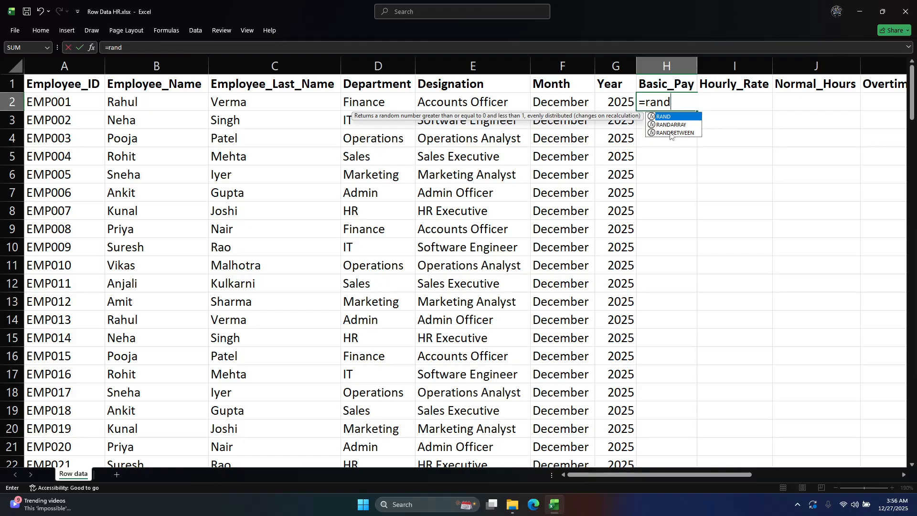
text(be)
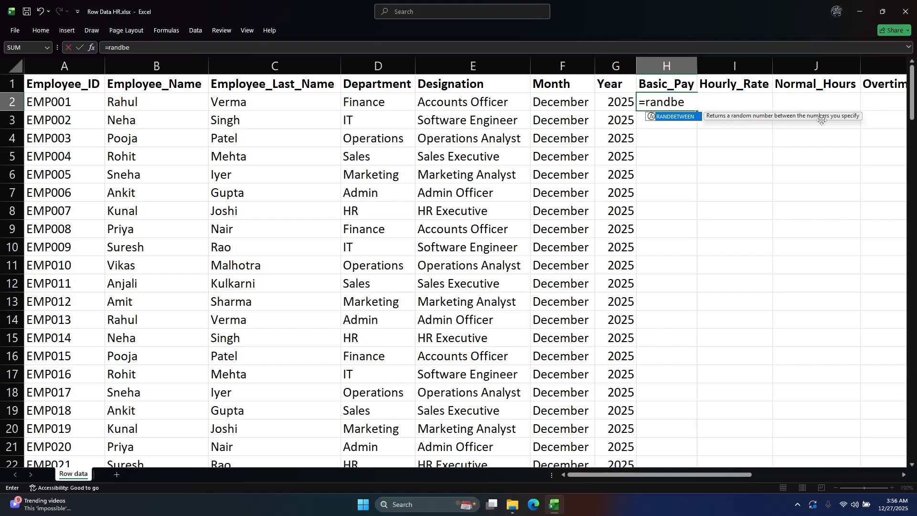
key(Tab)
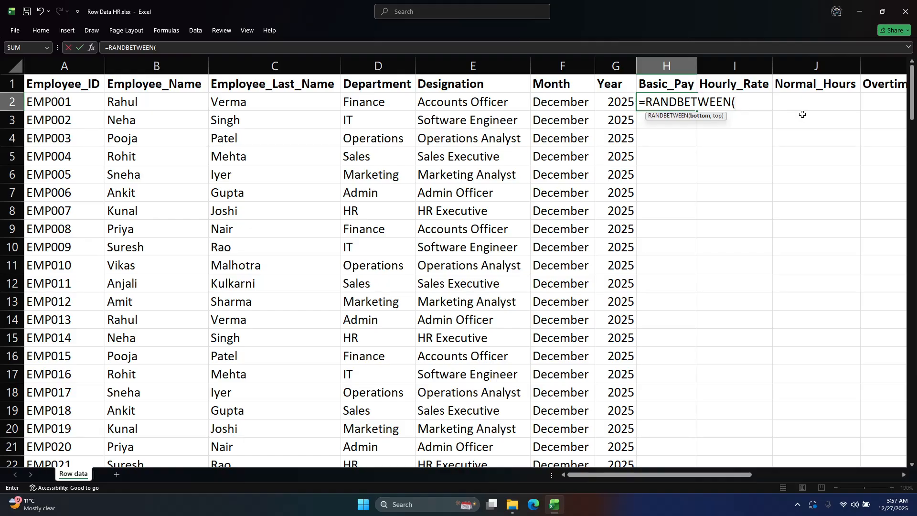
text(29000,)
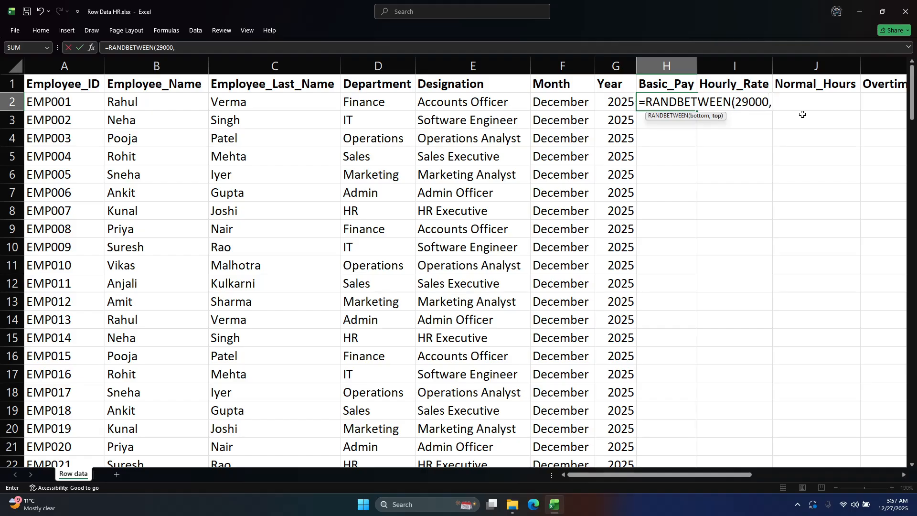
text(88000))
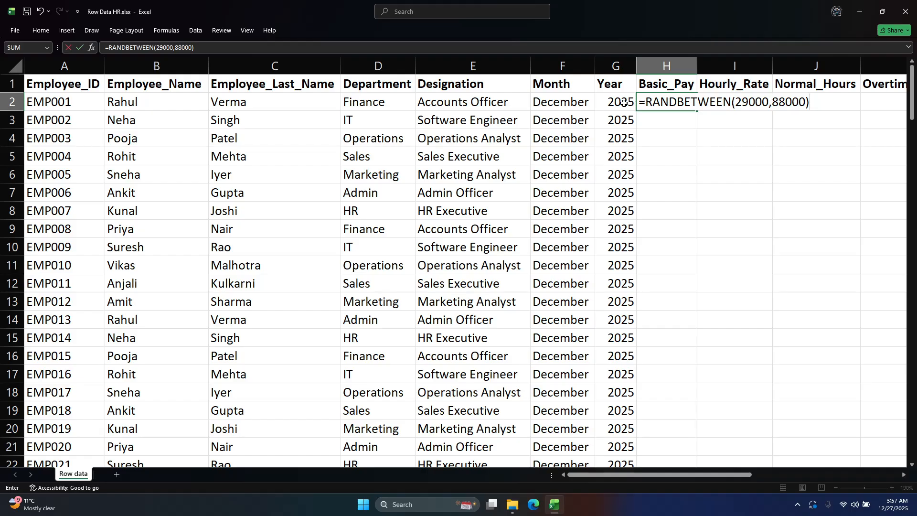
key(Return)
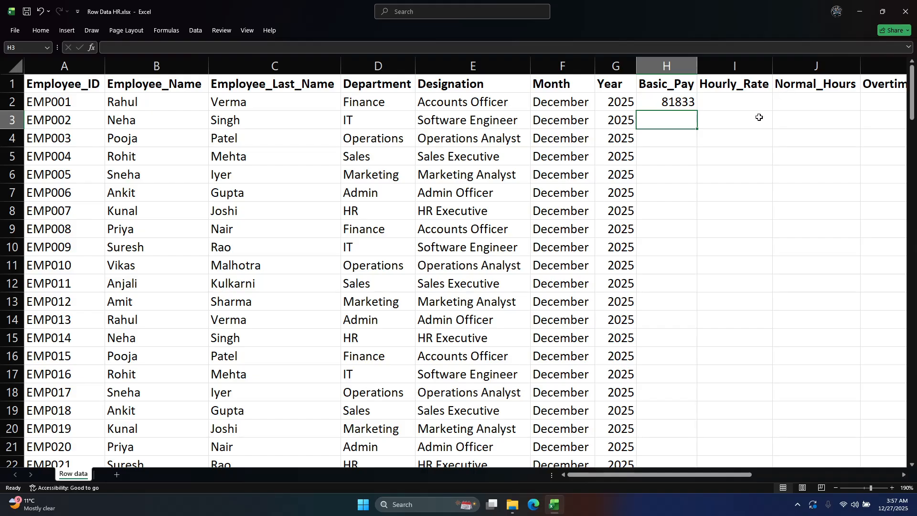
Step: Copy the RANDBETWEEN formula from H2 down the Basic_Pay column to H151 and check the formula in a filled row
click(675, 100)
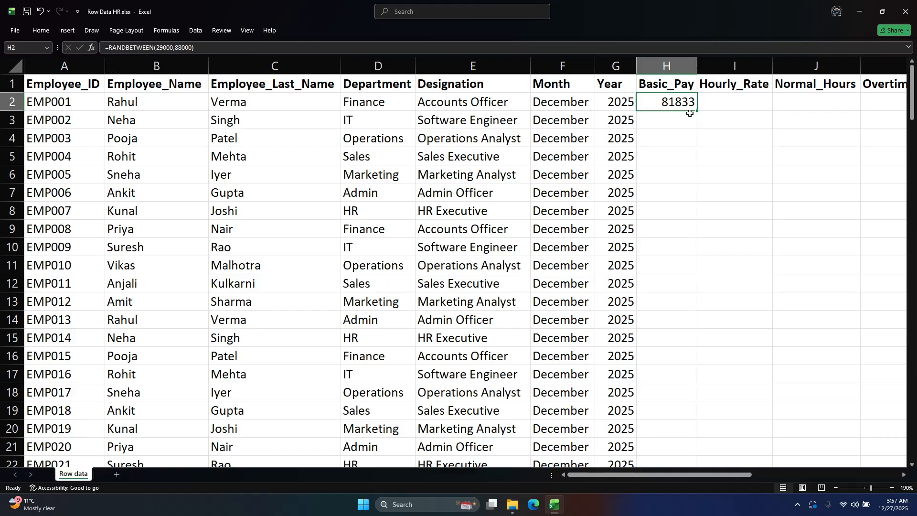
key(Left)
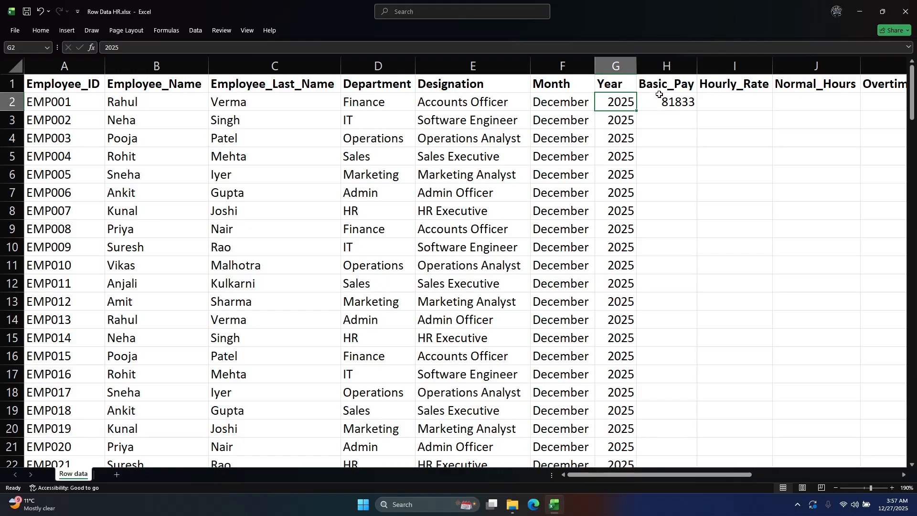
key(ctrl+Down)
key(Right)
key(ctrl+shift+Up)
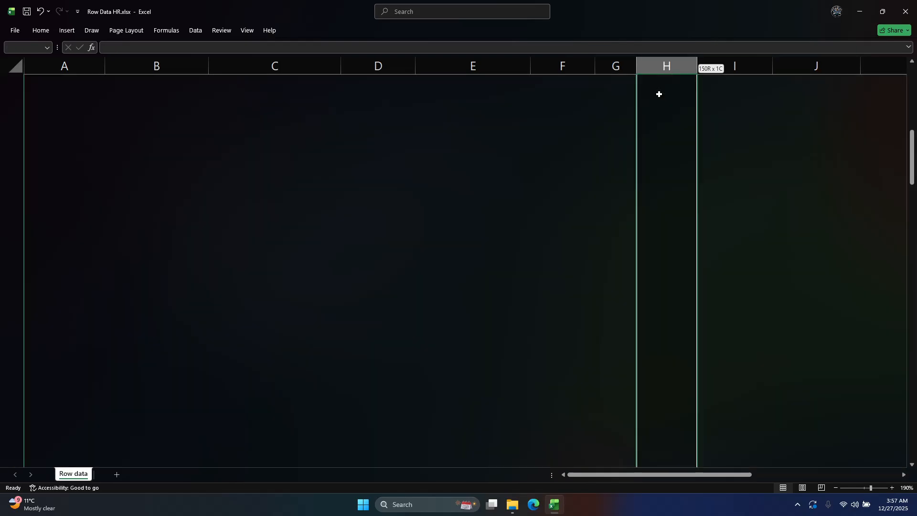
key(ctrl+v)
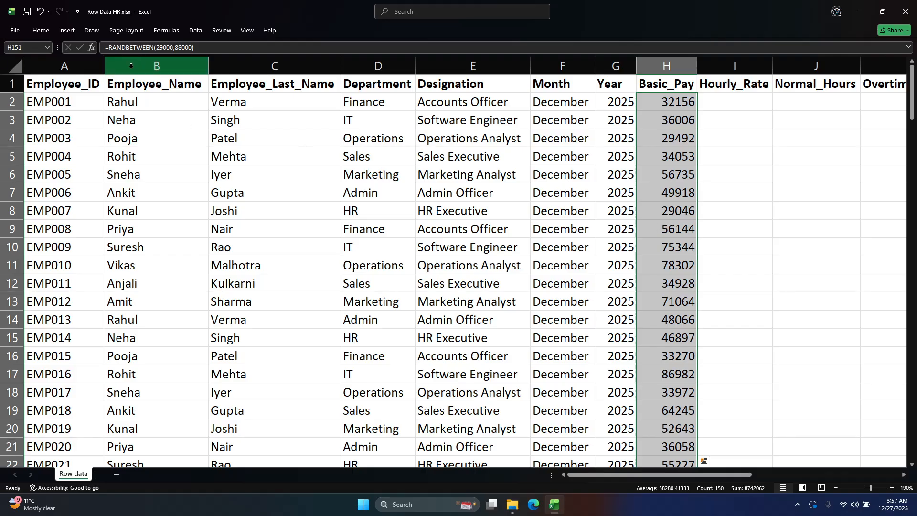
scroll(569, 155, down, 20)
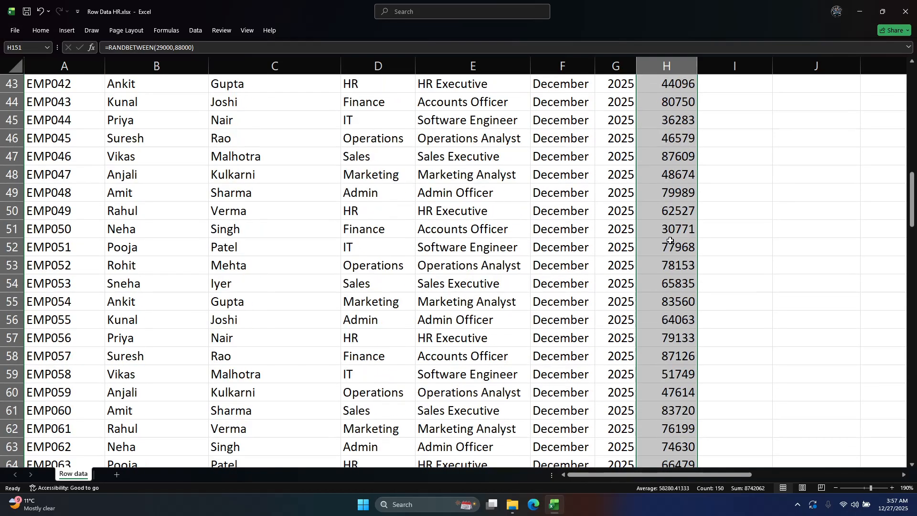
scroll(670, 242, down, 15)
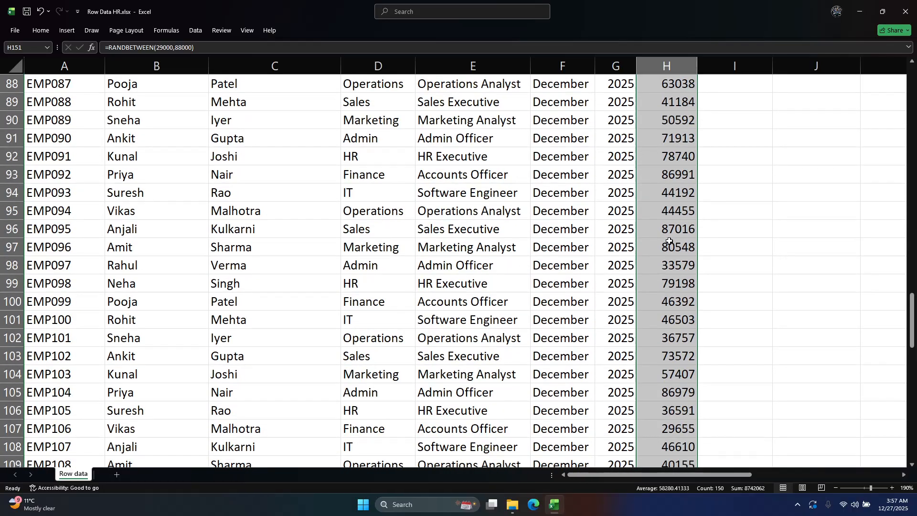
scroll(668, 240, down, 2)
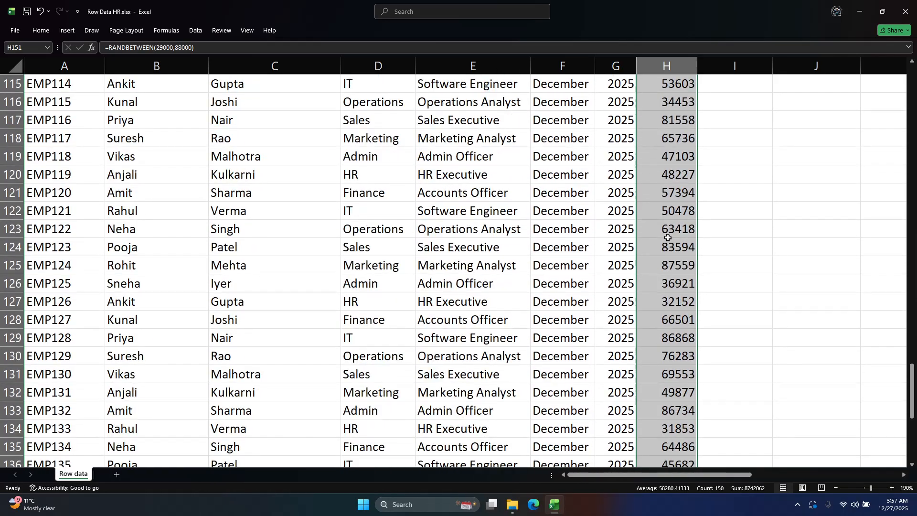
click(694, 289)
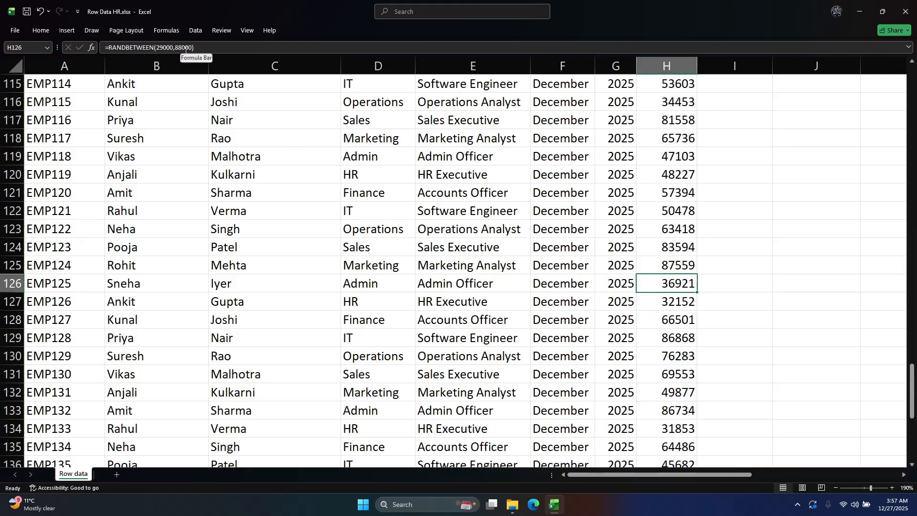
Step: Enter =H119+H118 in I119 to trigger recalculation of the random Basic_Pay values, clear the formula and look over the column
click(731, 166)
text(=)
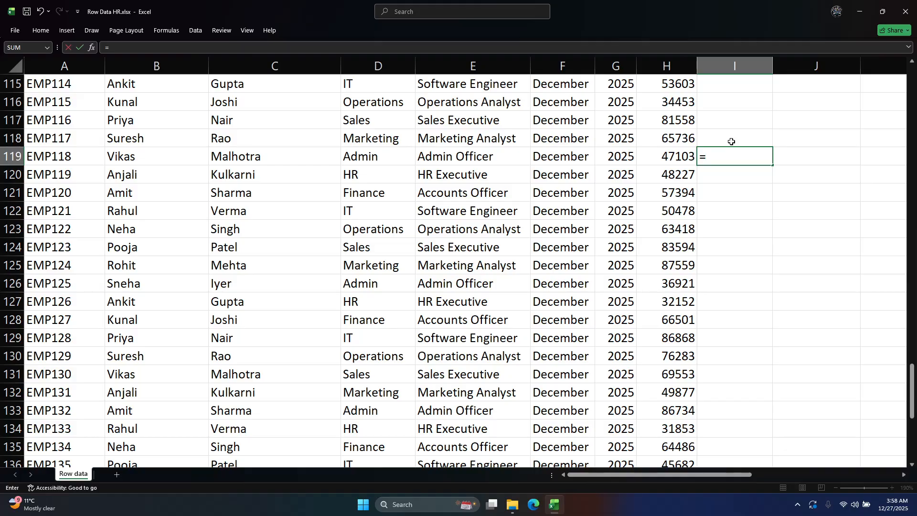
click(670, 157)
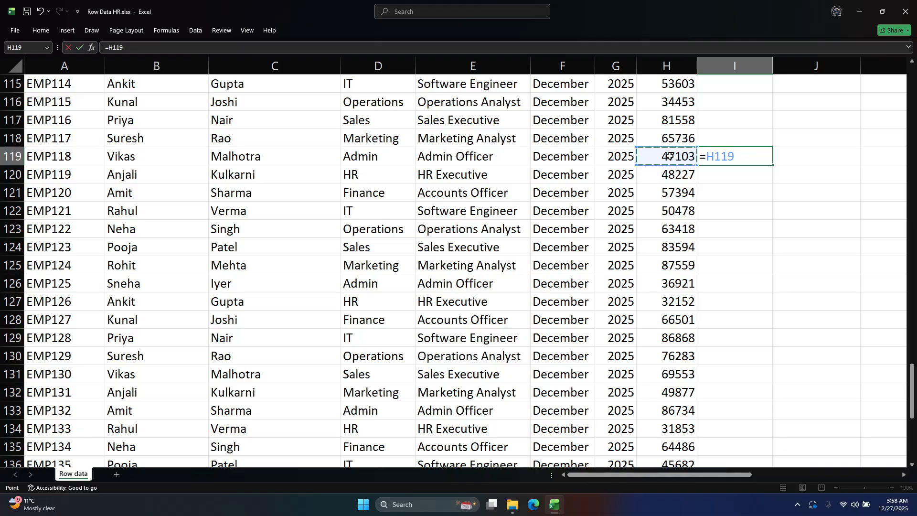
text(+)
click(675, 138)
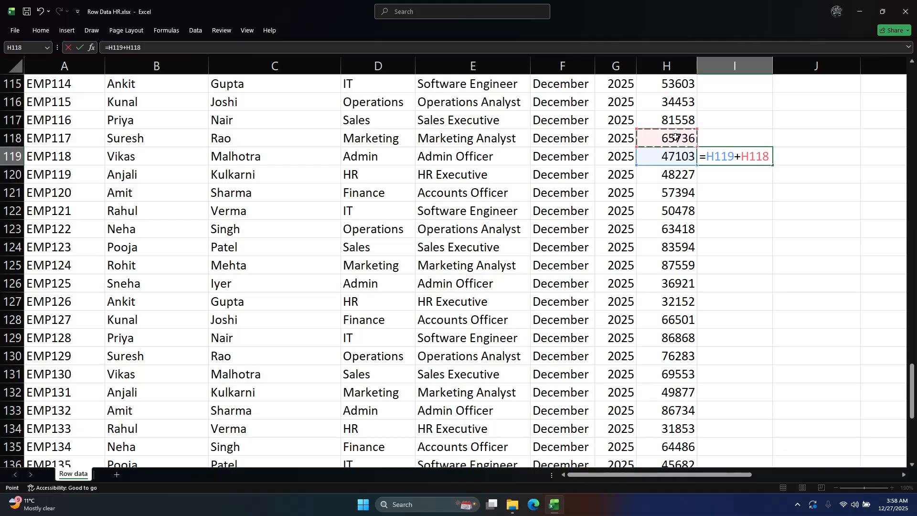
key(Return)
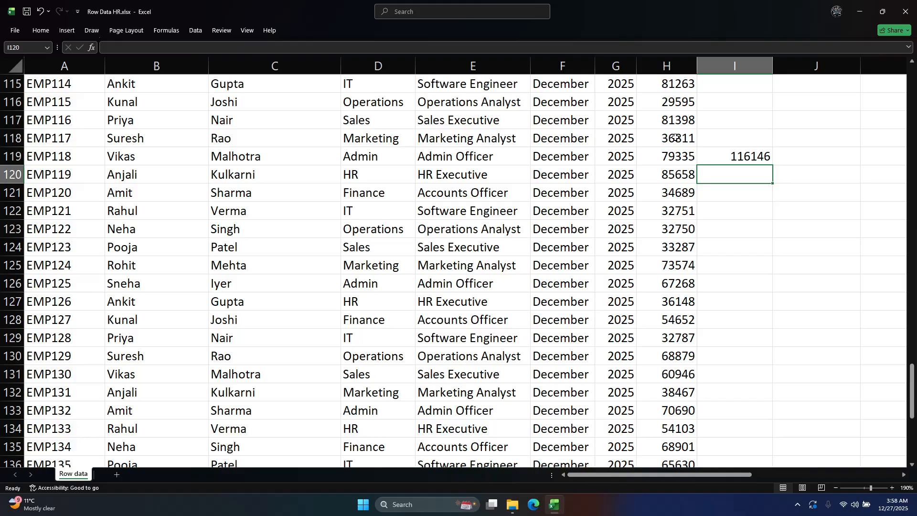
click(753, 161)
key(Delete)
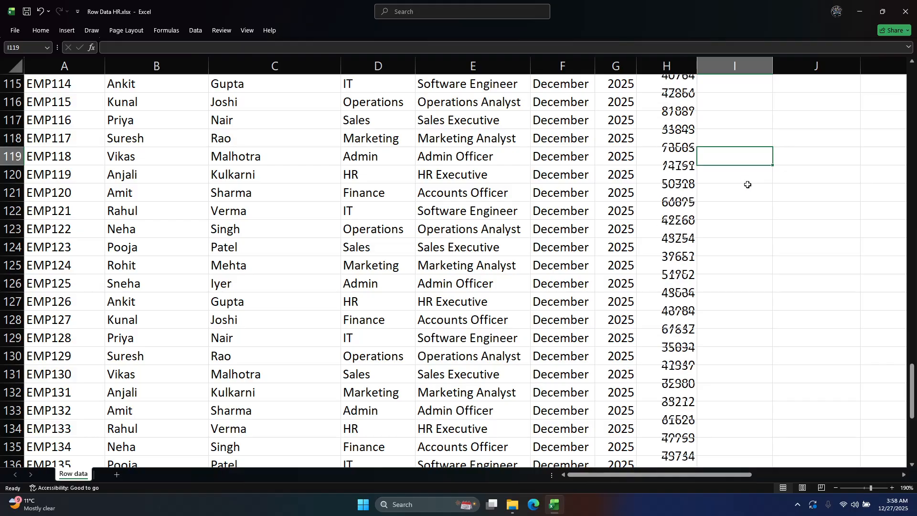
scroll(750, 201, down, 1)
scroll(752, 212, down, 6)
scroll(753, 212, up, 9)
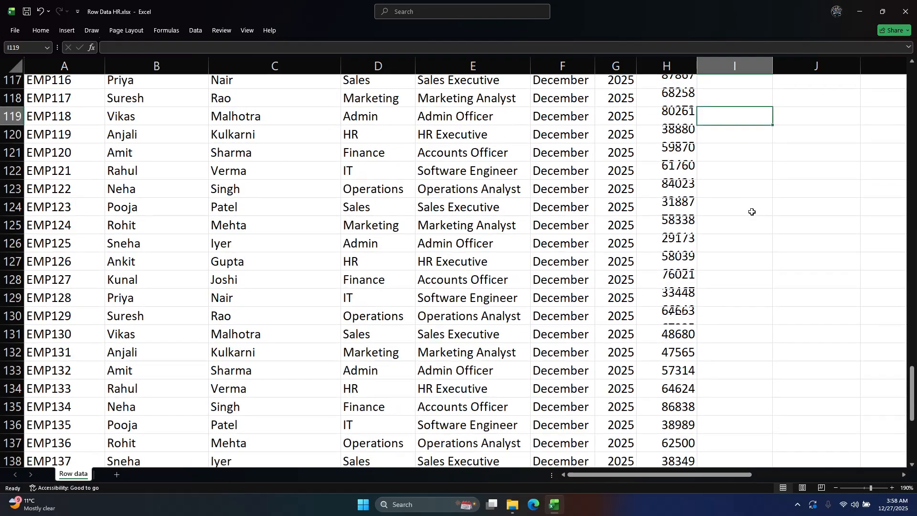
Step: Look over the Basic_Pay column and recalculate the worksheet to refresh its random values
scroll(753, 212, up, 20)
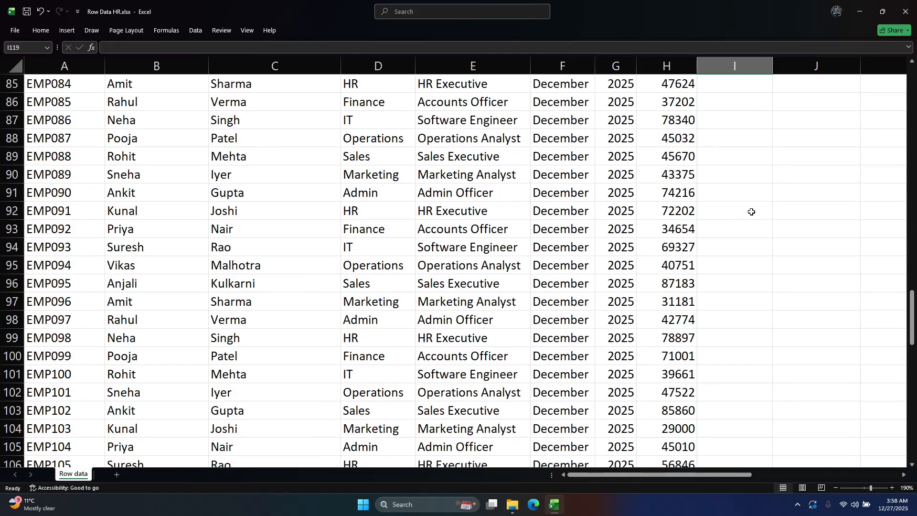
scroll(752, 212, up, 13)
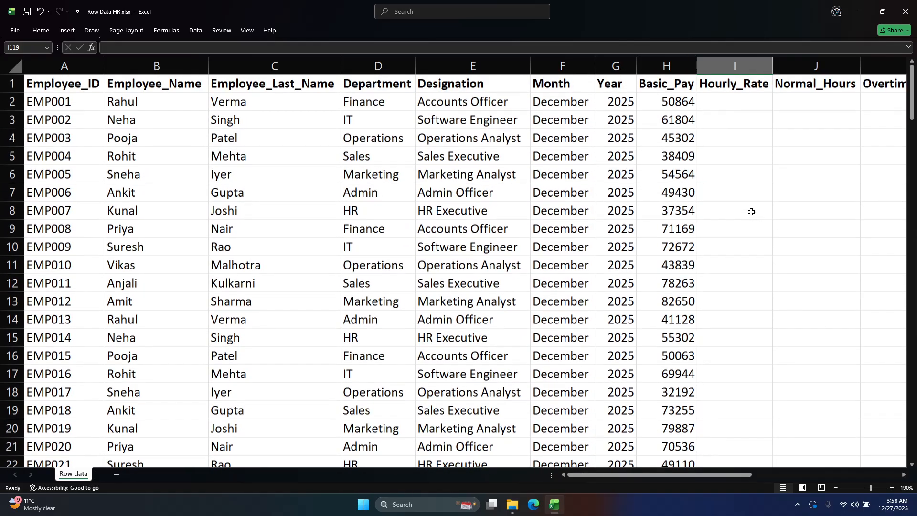
scroll(752, 211, down, 20)
scroll(752, 211, up, 4)
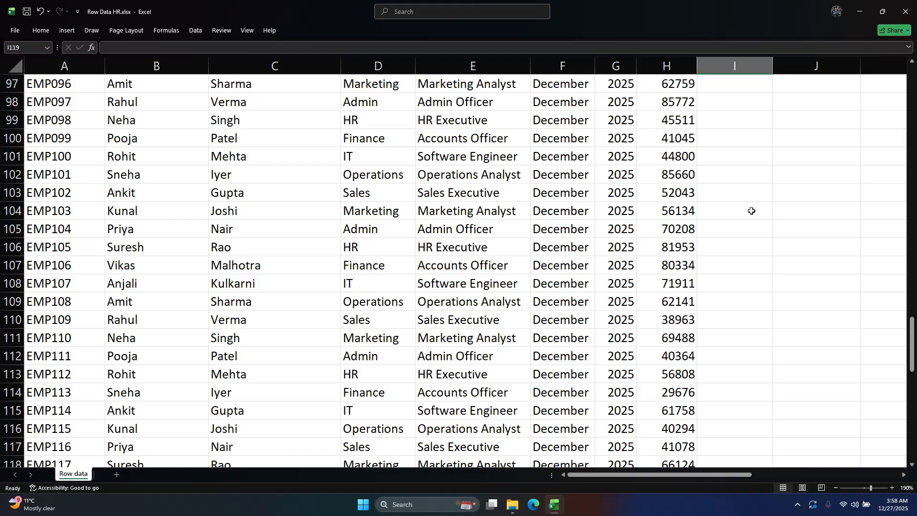
scroll(758, 184, up, 20)
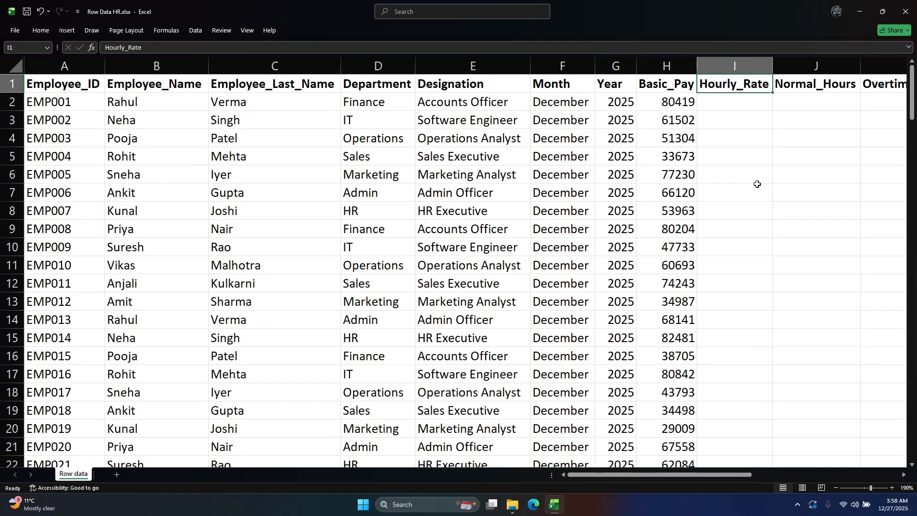
click(714, 104)
key(F9)
key(F9)
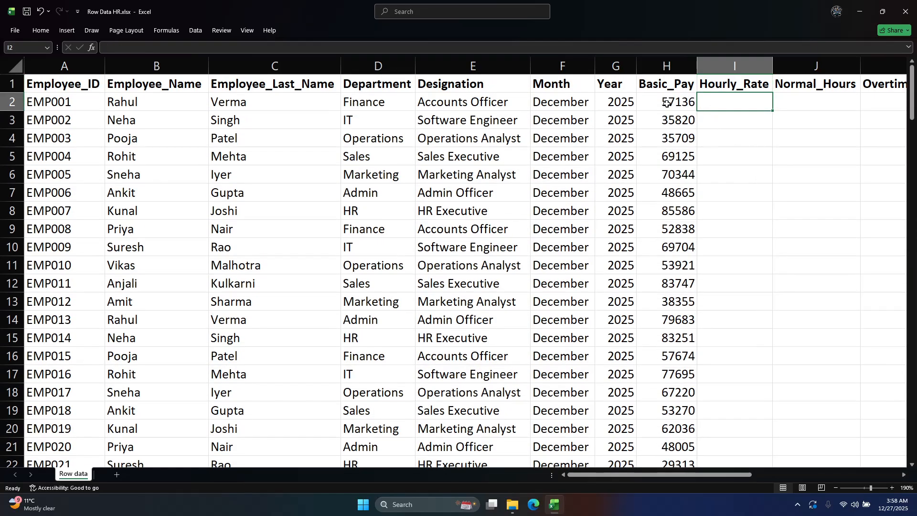
Step: Check the formula behind Basic_Pay cell H2 and look over the neighbouring Hourly_Rate column
click(667, 103)
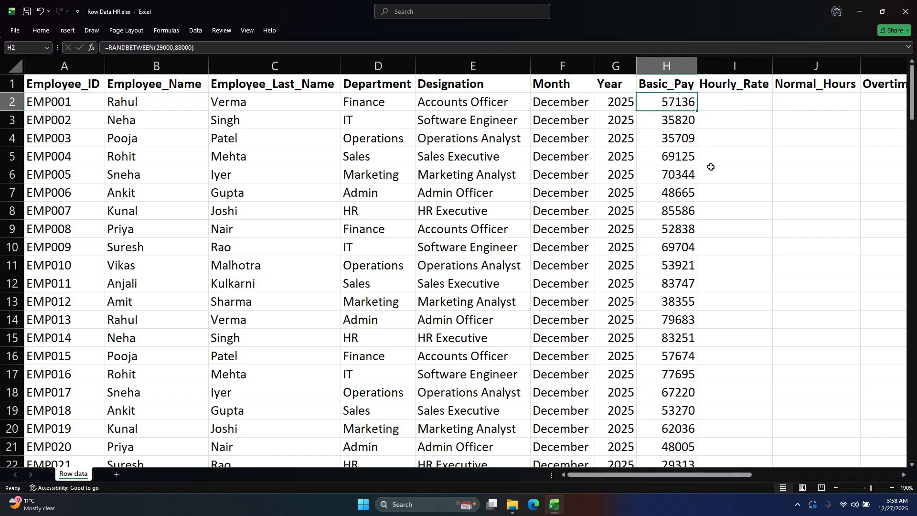
click(720, 106)
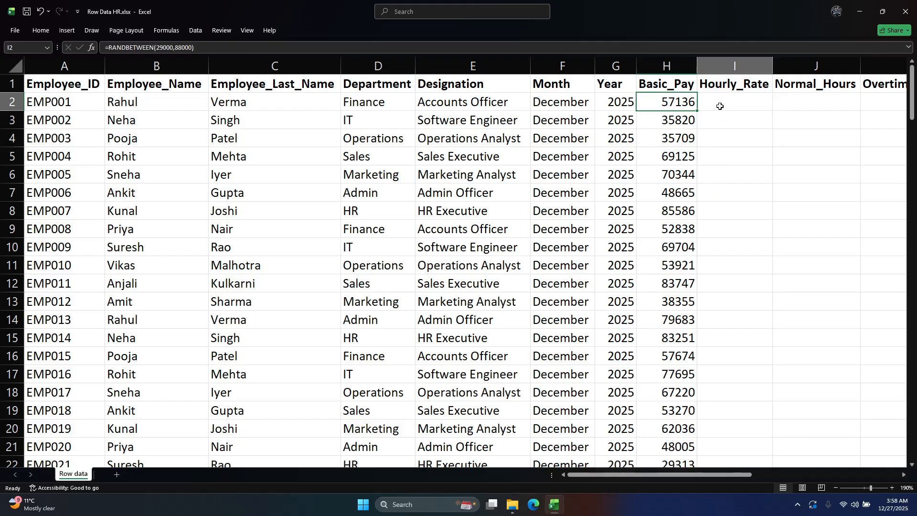
click(718, 138)
click(719, 101)
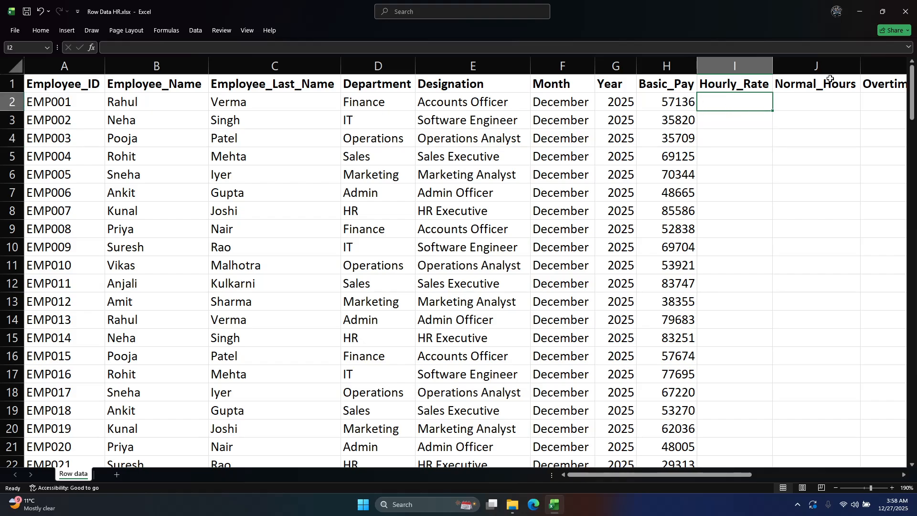
scroll(725, 115, down, 4)
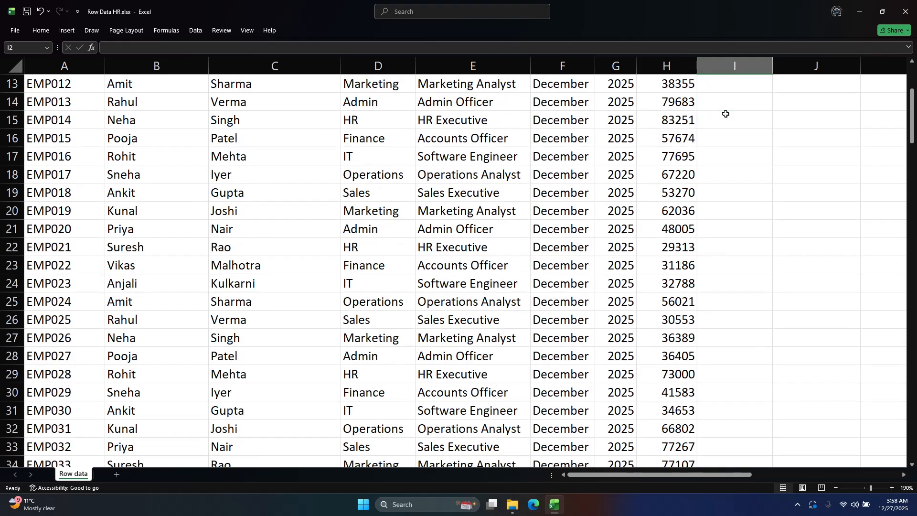
scroll(725, 115, up, 4)
Step: Copy the filled Basic_Pay range H2:H151 into a new worksheet starting at F10 and inspect the pasted formula
click(684, 103)
double_click(698, 105)
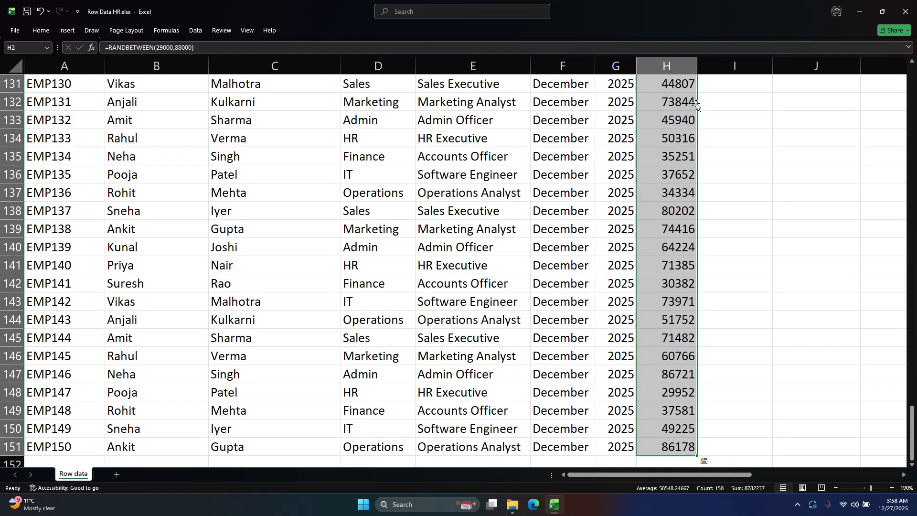
key(ctrl+c)
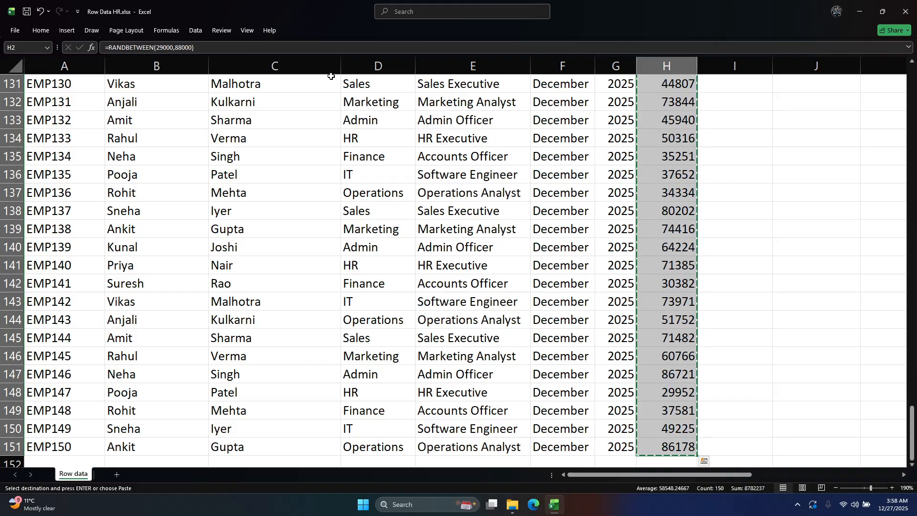
click(116, 474)
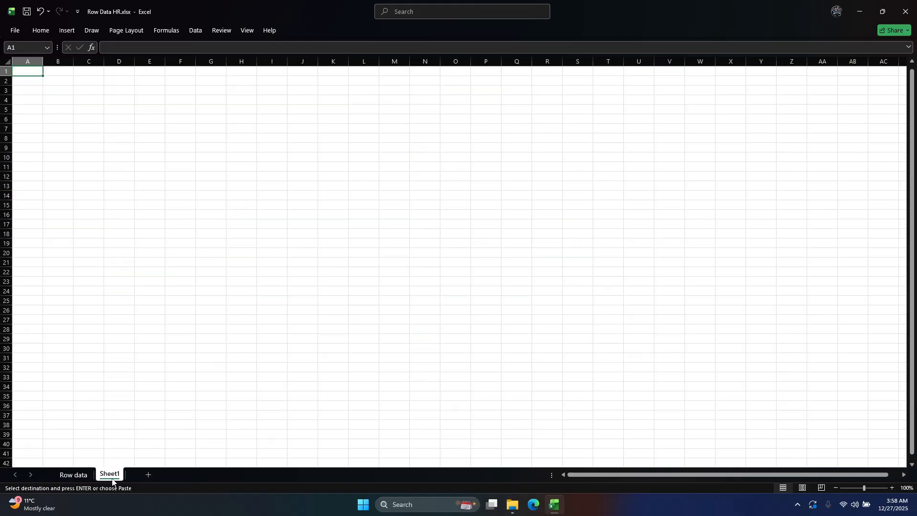
click(180, 158)
key(ctrl+v)
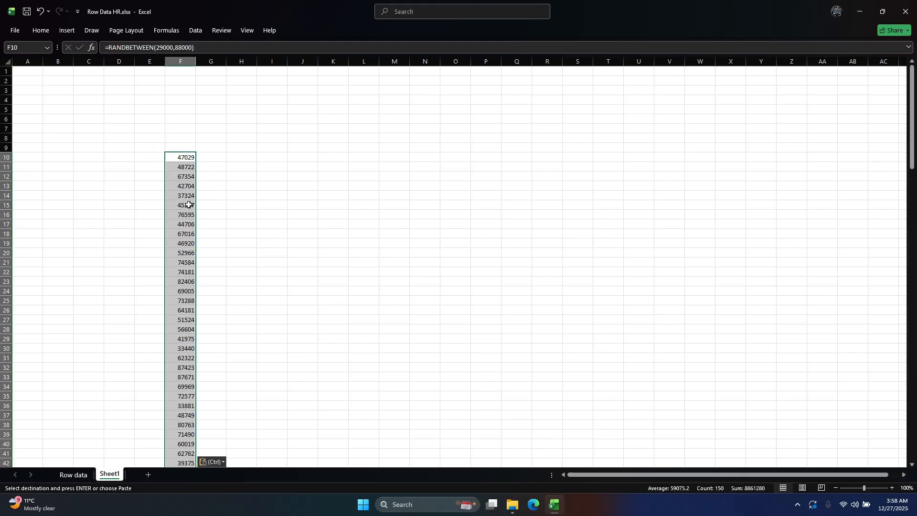
drag(194, 48, 129, 48)
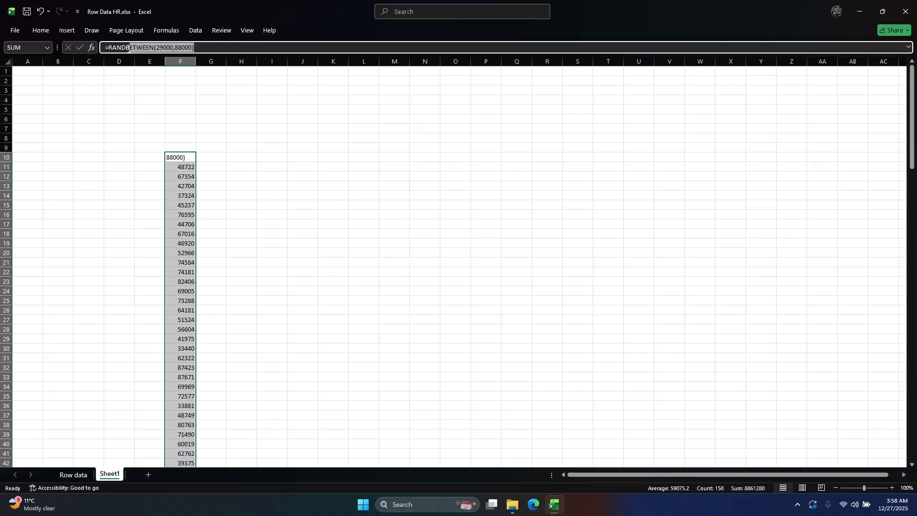
click(330, 120)
click(210, 176)
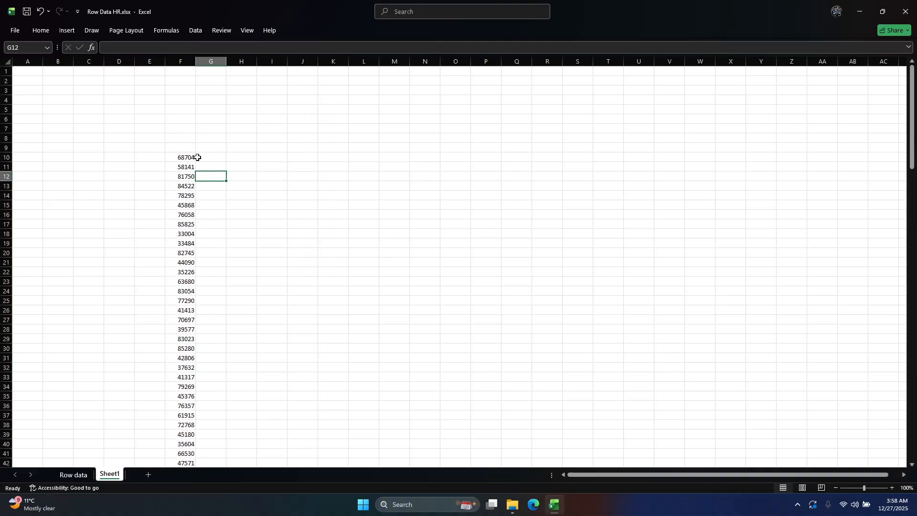
Step: Copy F10 and paste it into K11 with Paste Special, keeping Values only and Operation None
click(188, 159)
key(ctrl+c)
click(338, 166)
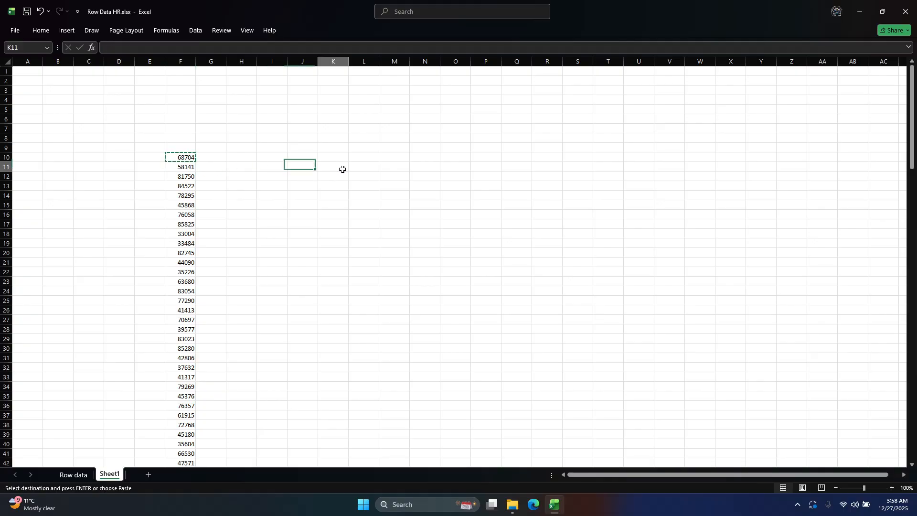
right_click(338, 166)
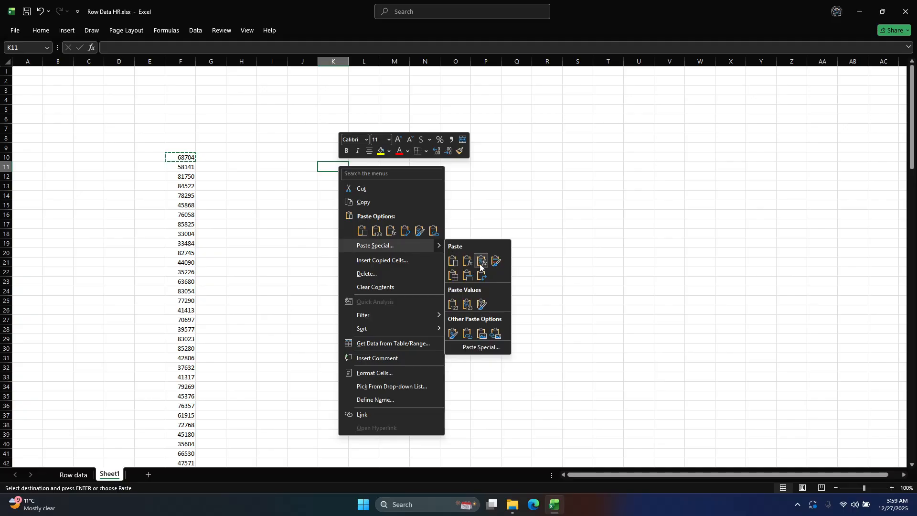
key(s)
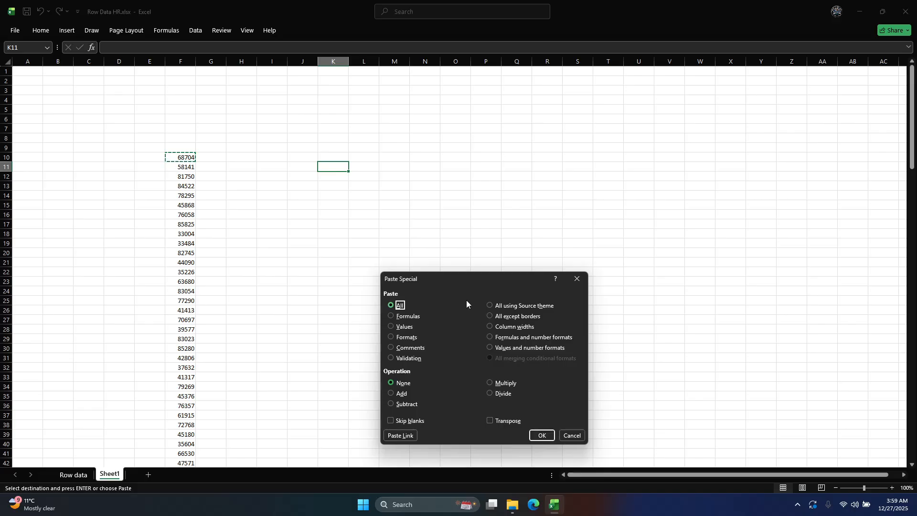
drag(462, 277, 525, 122)
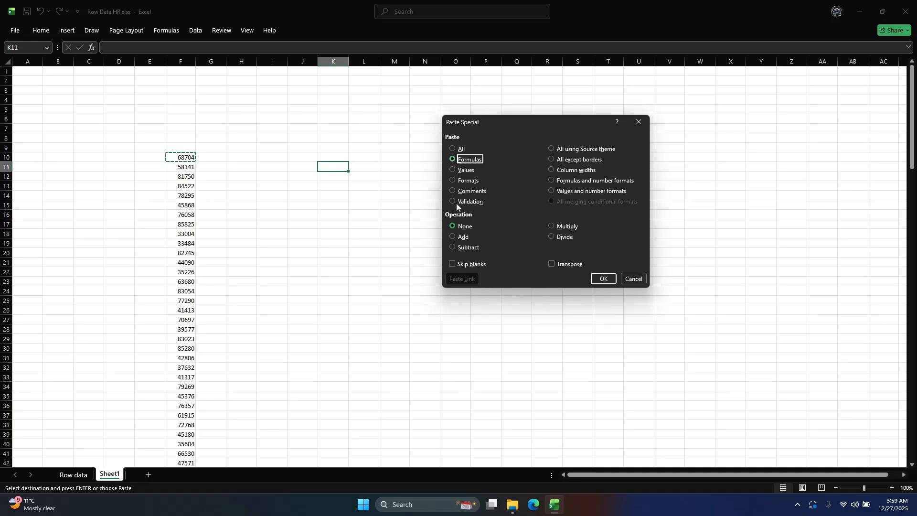
click(459, 171)
click(453, 180)
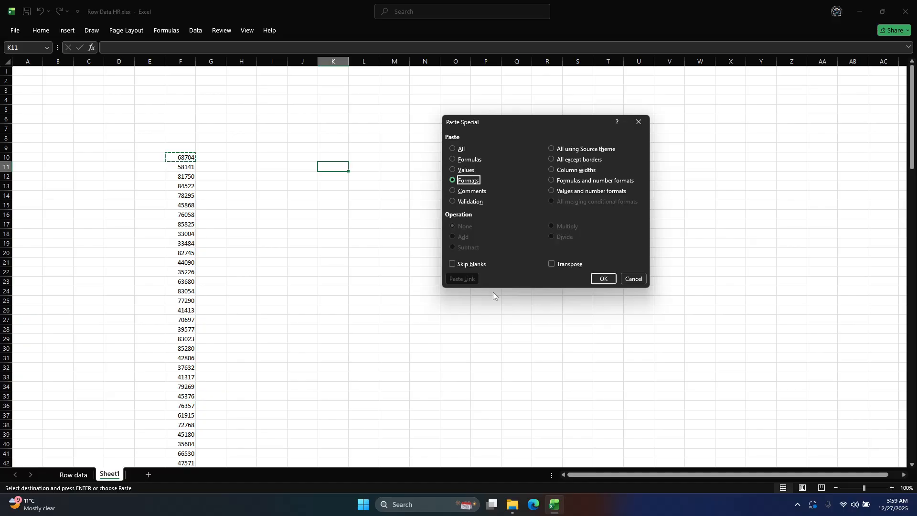
click(454, 171)
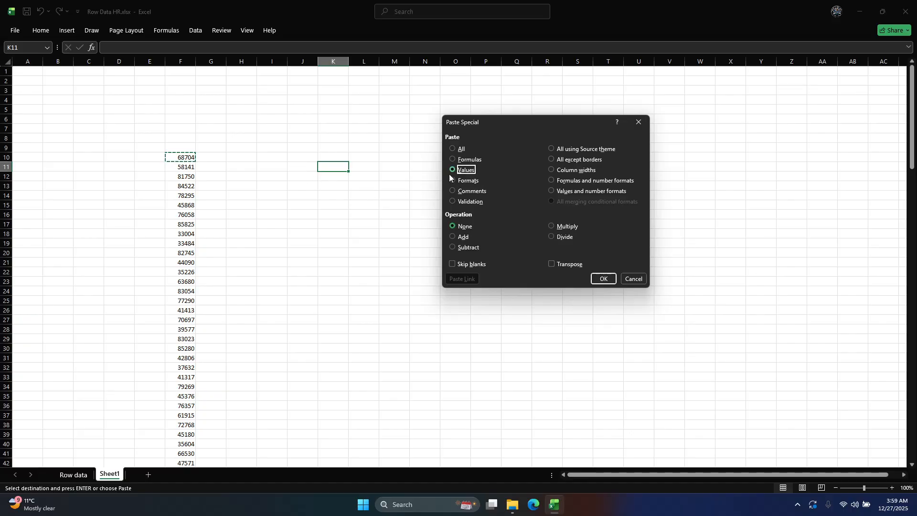
click(604, 279)
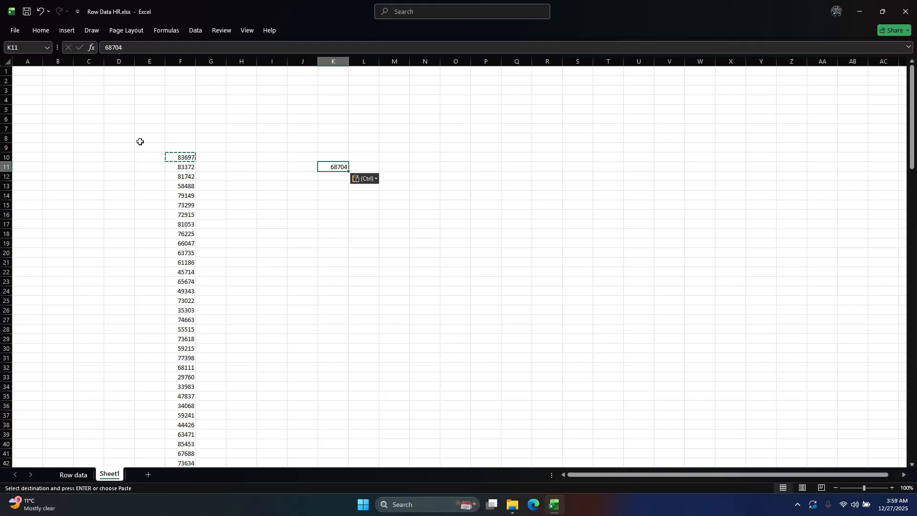
Step: Select the random numbers from F10 downward and delete the trial worksheet Sheet1
click(181, 158)
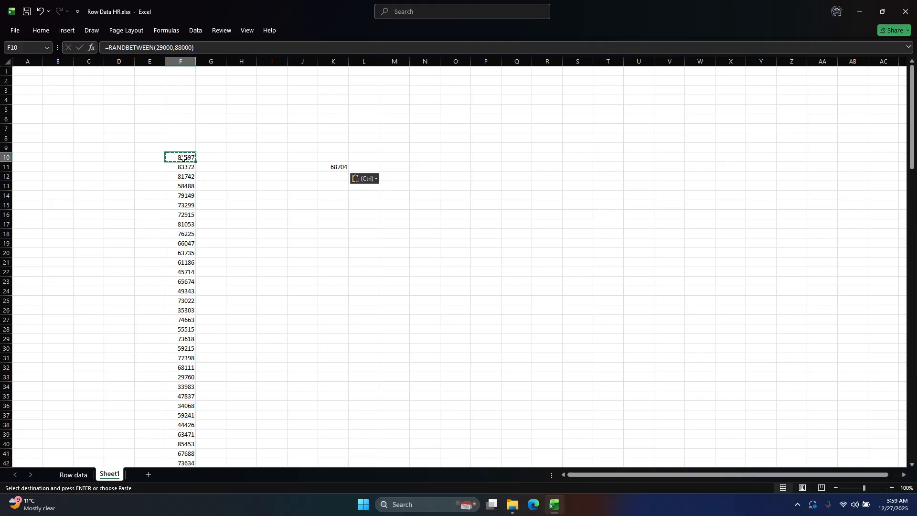
key(ctrl+shift+Down)
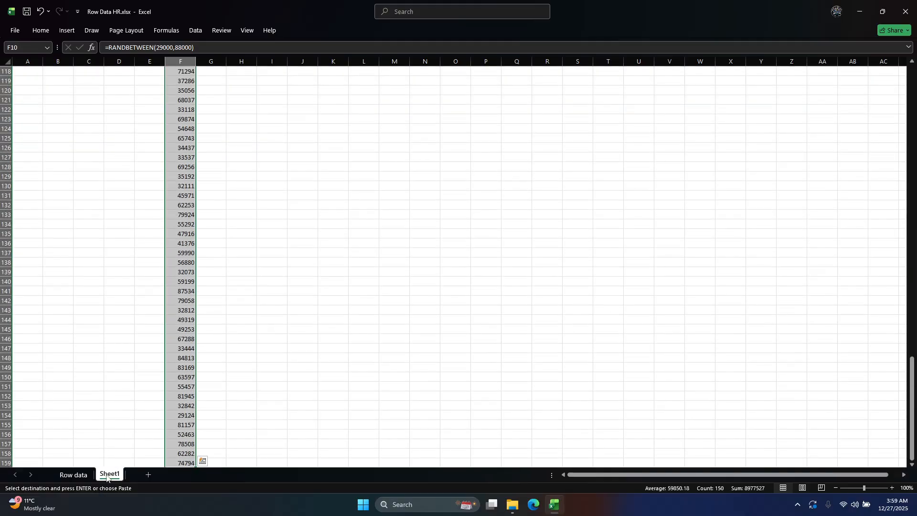
right_click(109, 476)
click(150, 357)
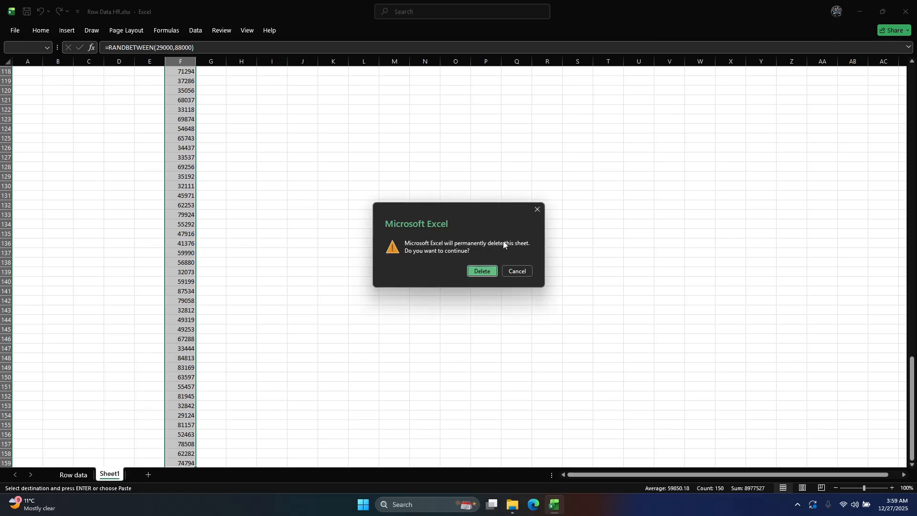
click(482, 271)
Step: Copy the RANDBETWEEN formula from H2 into Hourly_Rate cell I6, examine it and re-enter it unchanged
click(664, 233)
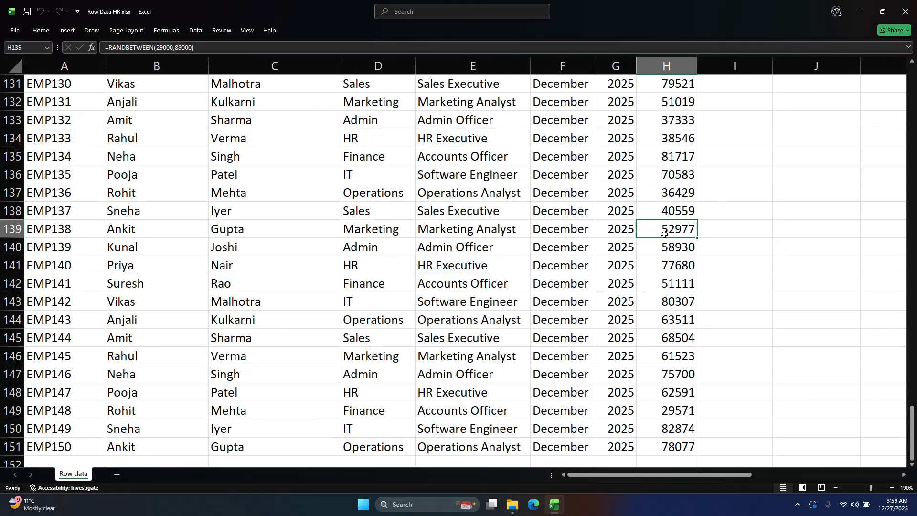
scroll(664, 233, up, 6)
scroll(664, 234, up, 20)
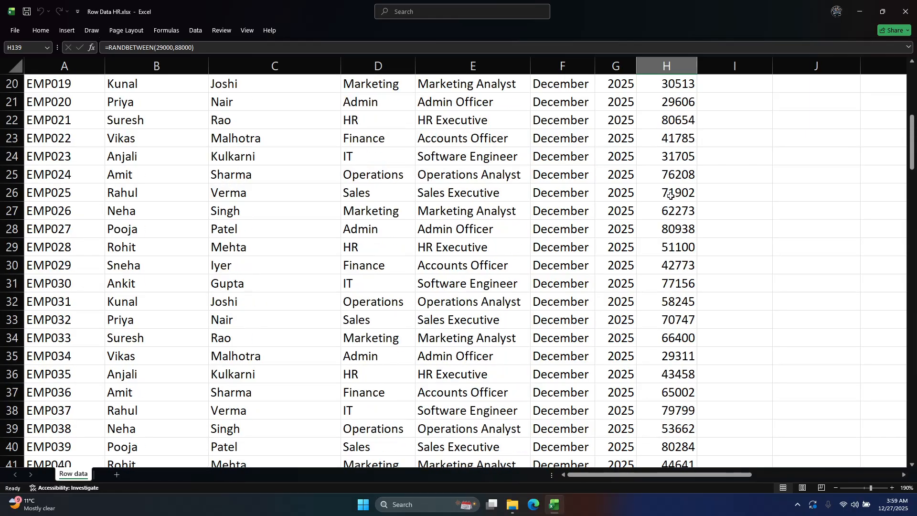
click(669, 103)
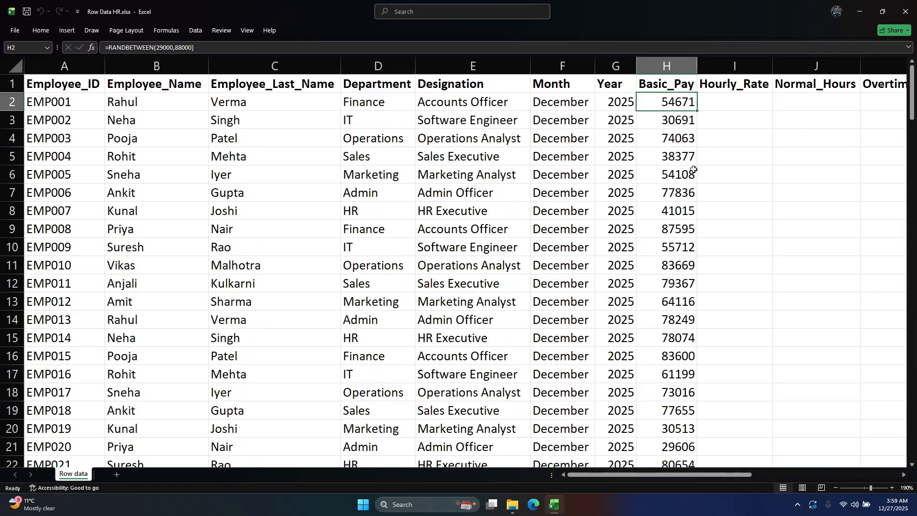
key(ctrl+c)
click(738, 179)
key(ctrl+v)
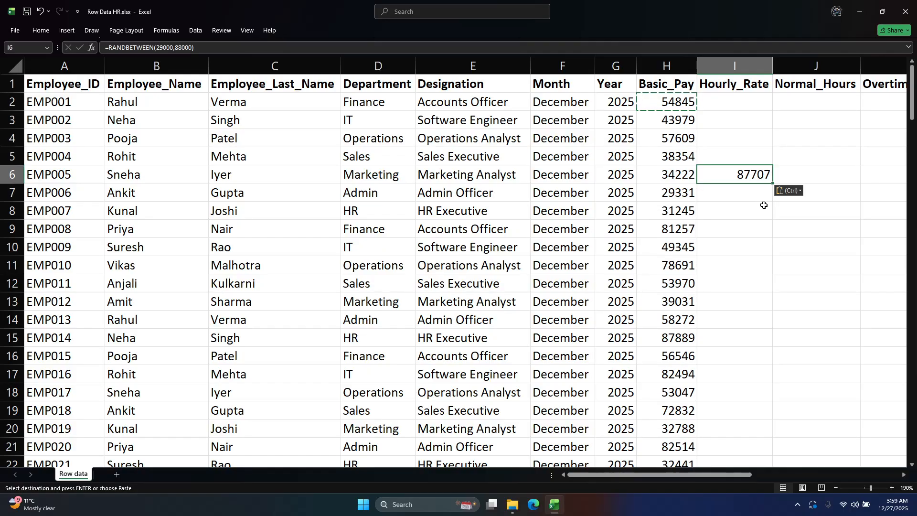
drag(195, 47, 93, 51)
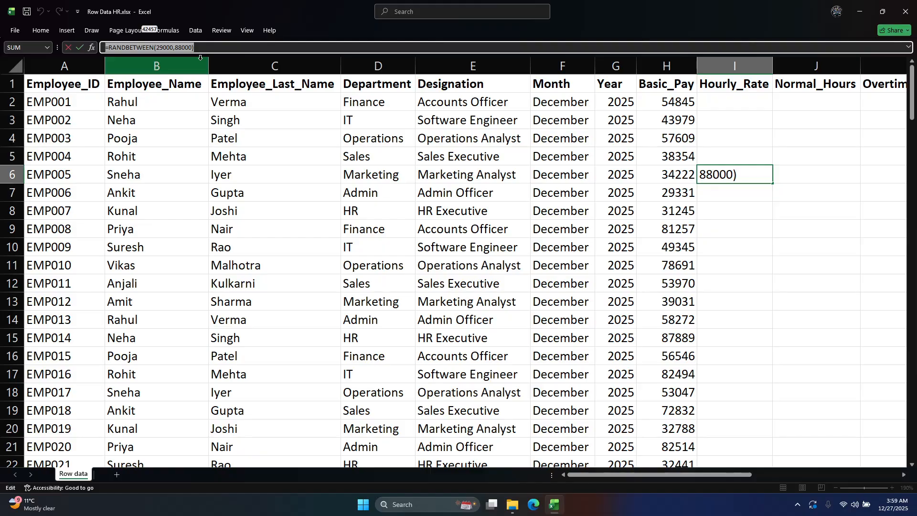
key(ctrl+Return)
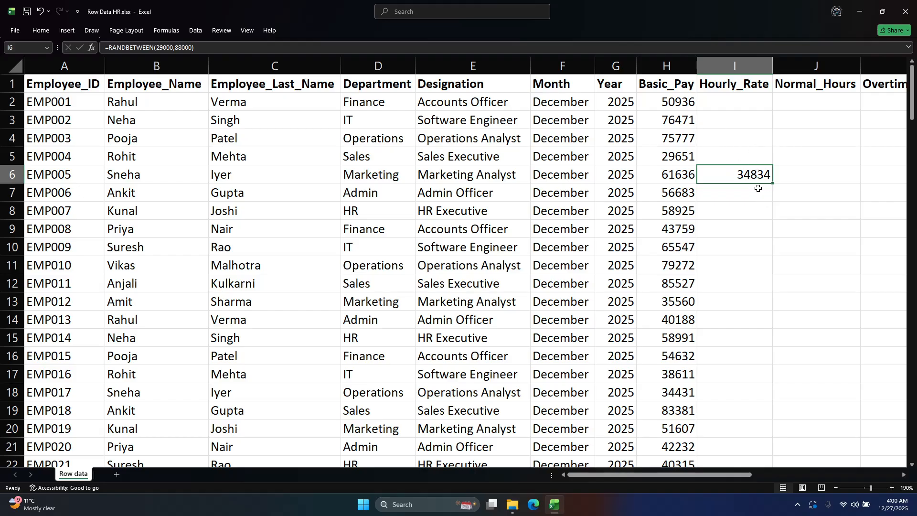
key(ctrl+c)
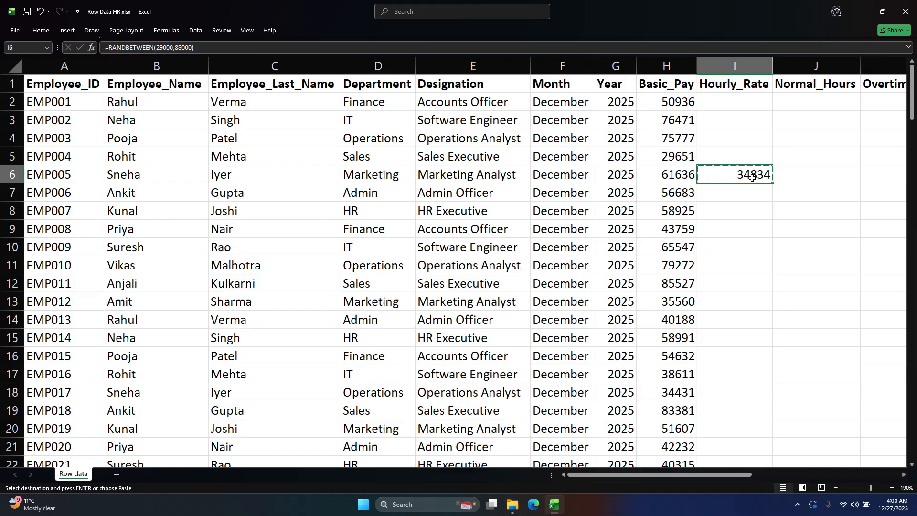
click(739, 141)
right_click(739, 141)
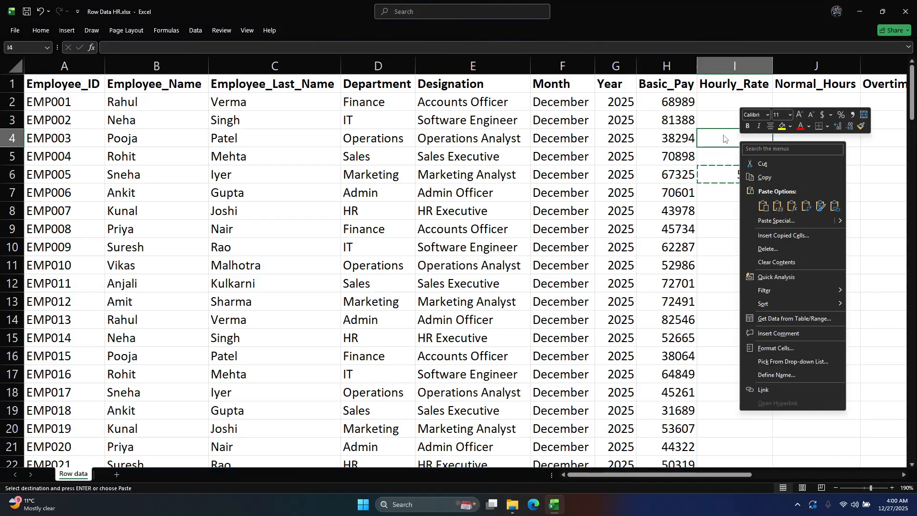
click(725, 140)
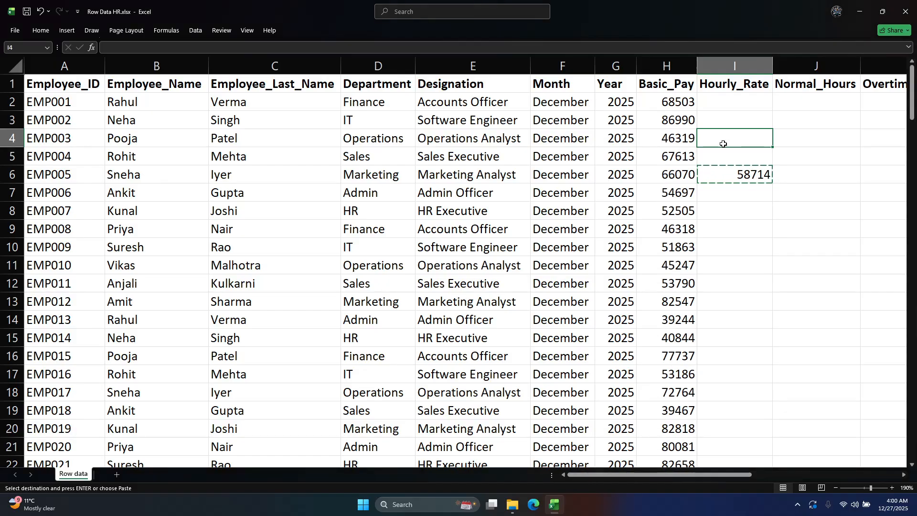
click(754, 179)
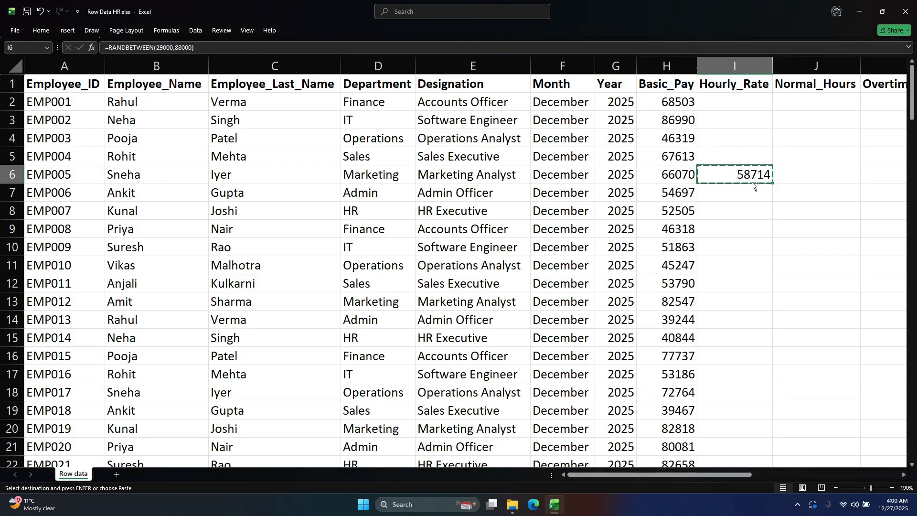
click(741, 225)
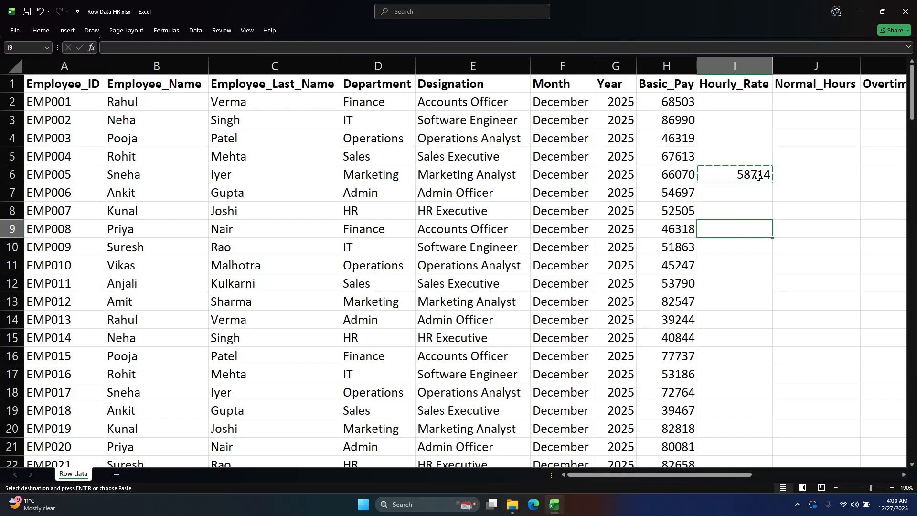
Step: Copy Basic_Pay cell H6, add a new blank worksheet and return to the Row data sheet
click(681, 181)
key(ctrl+c)
click(751, 252)
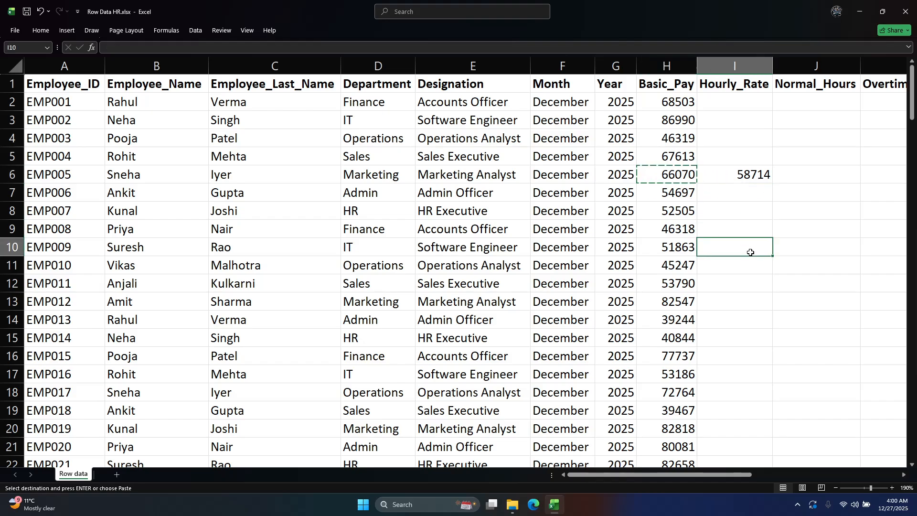
click(114, 473)
click(149, 234)
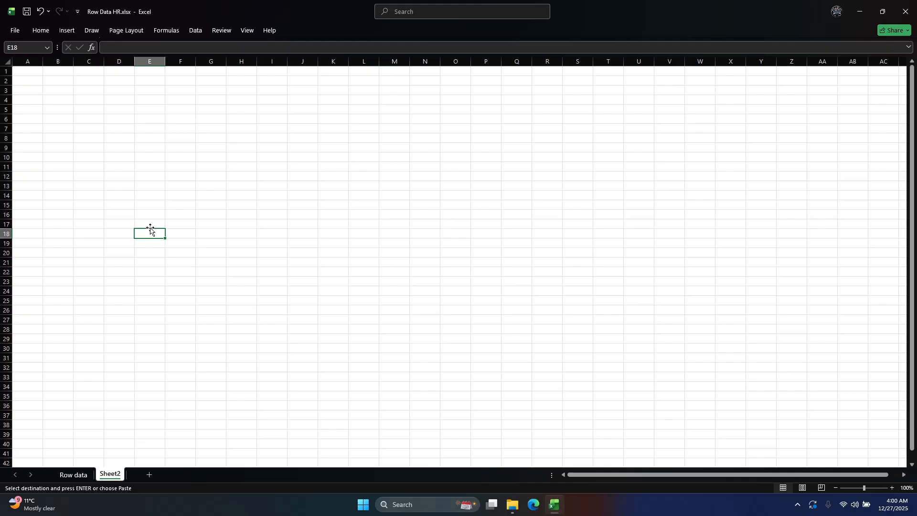
click(74, 474)
Step: Switch to the Brave browser, open a new tab and close the previously open one
key(alt+Tab)
key(super)
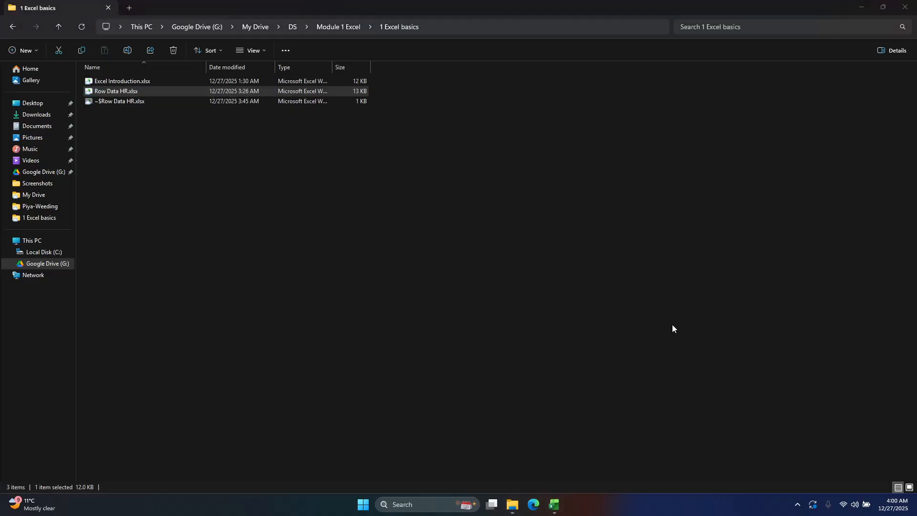
text(brave)
key(Return)
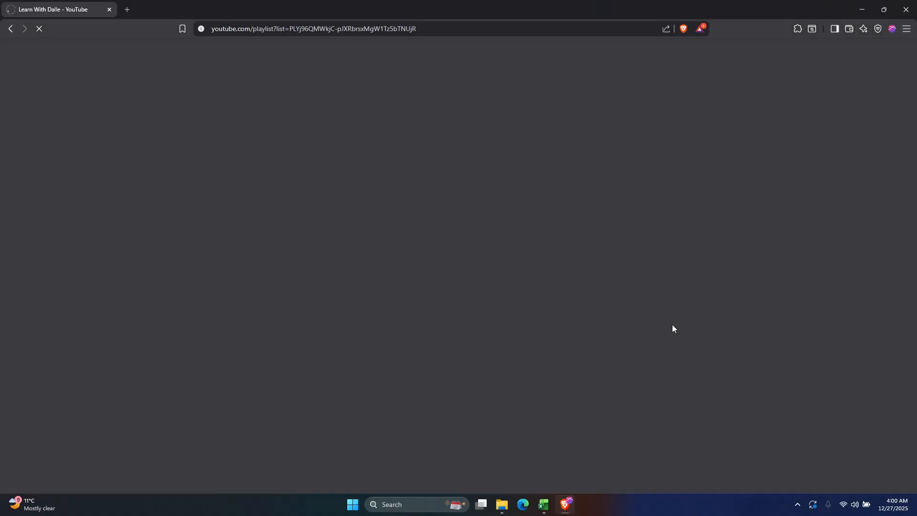
key(ctrl+t)
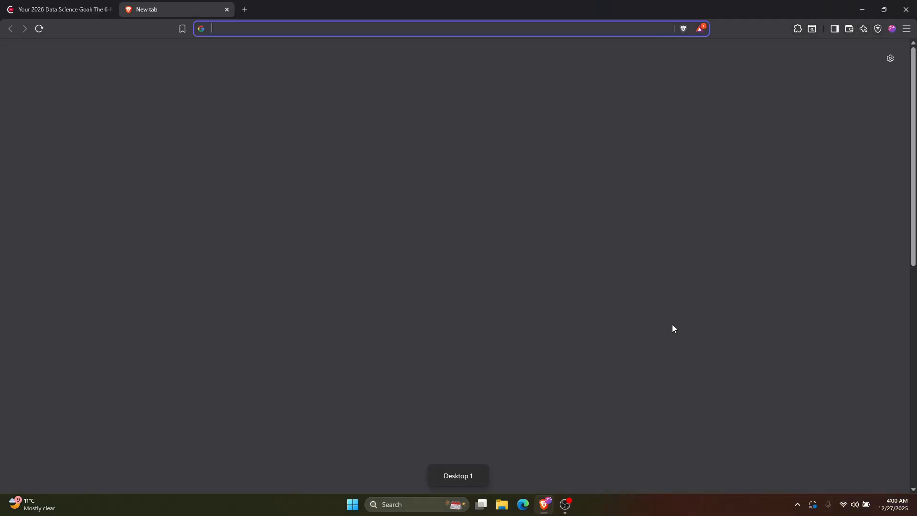
key(ctrl+shift+Tab)
key(ctrl+w)
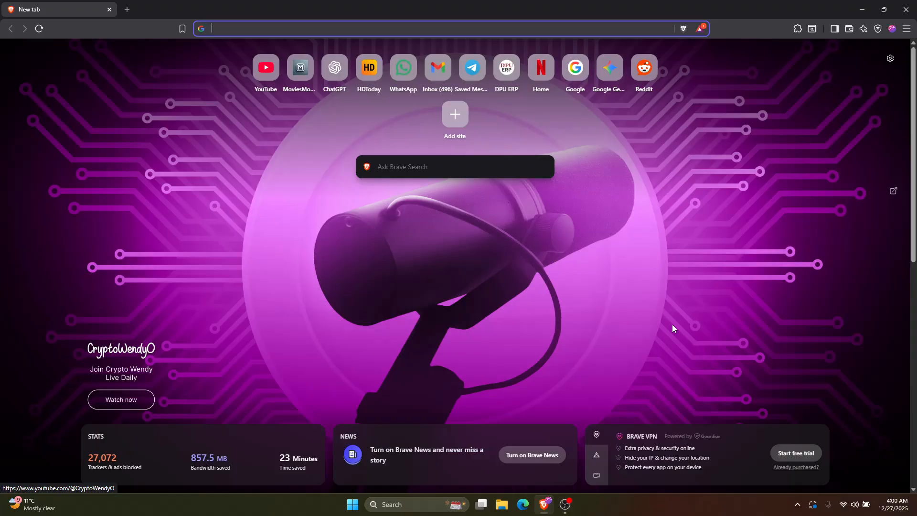
Step: Enter a web search for pasting values with Paste Special in Excel, worded "special peast in excel val"
text(spec)
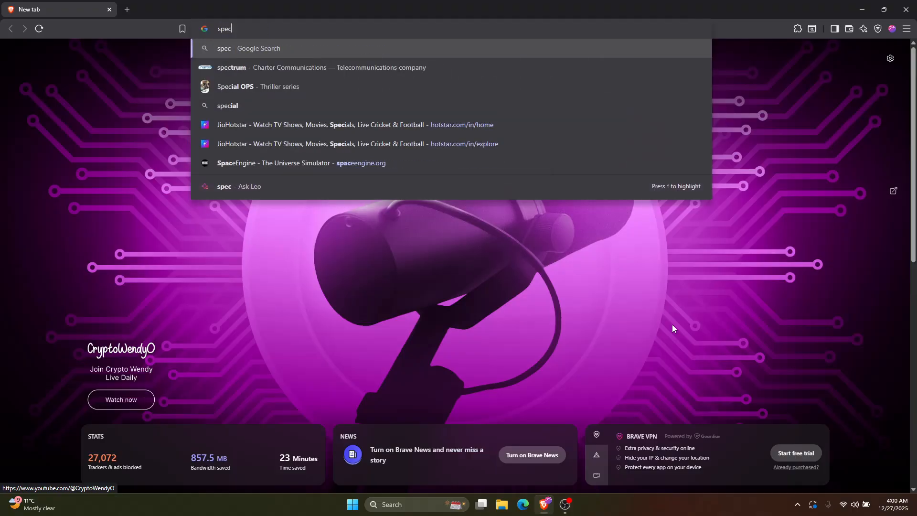
text(ial peas)
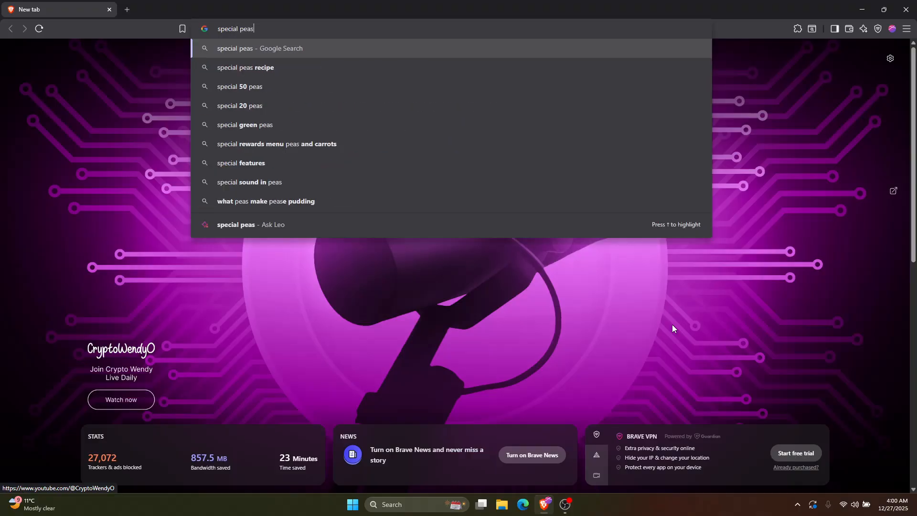
text(t in ex)
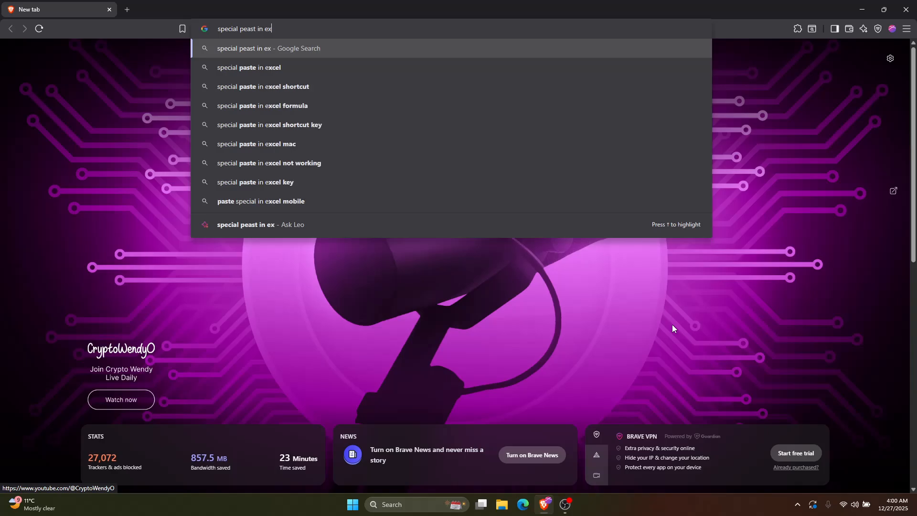
text(cel val)
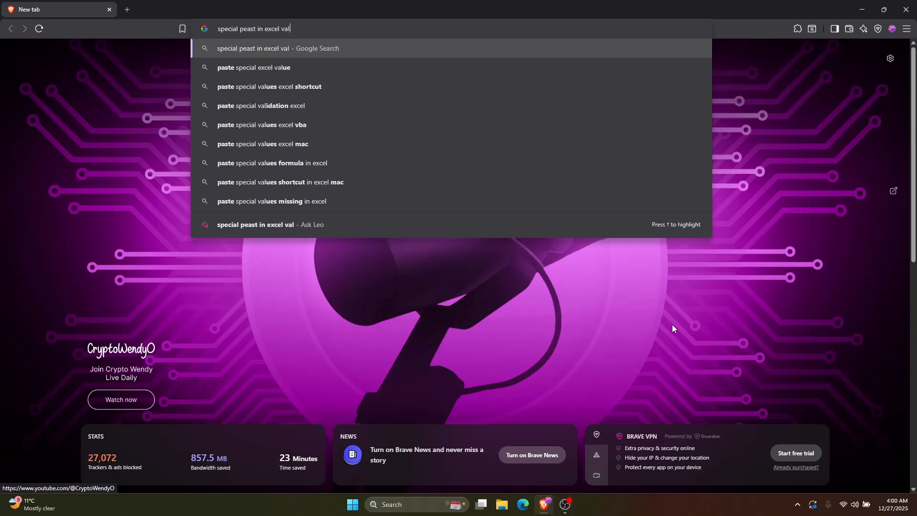
Step: Search the web for "special peast in excel value only shortcut" and expand the AI overview
text(ue onl)
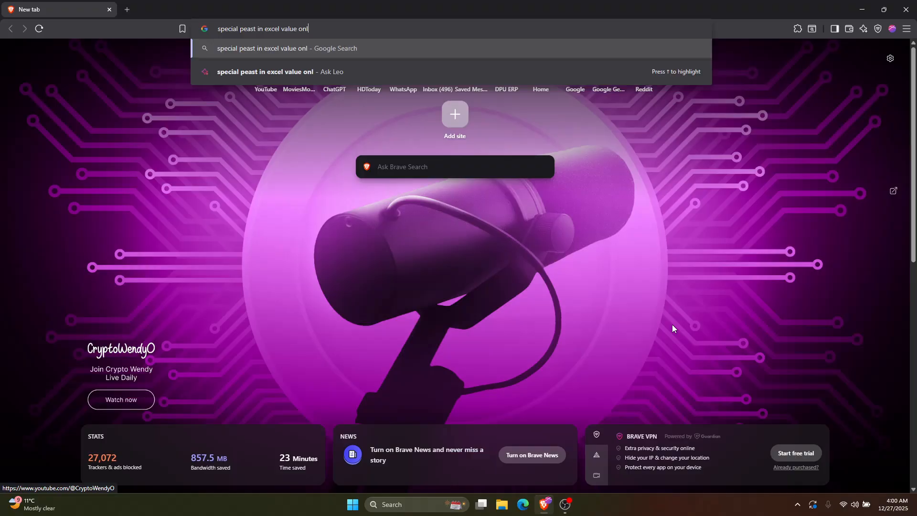
text(y s)
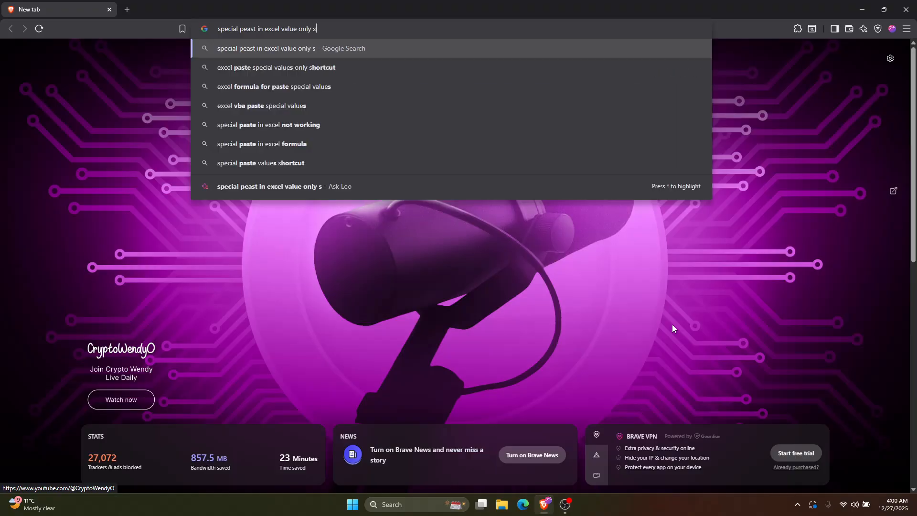
text(hortcut)
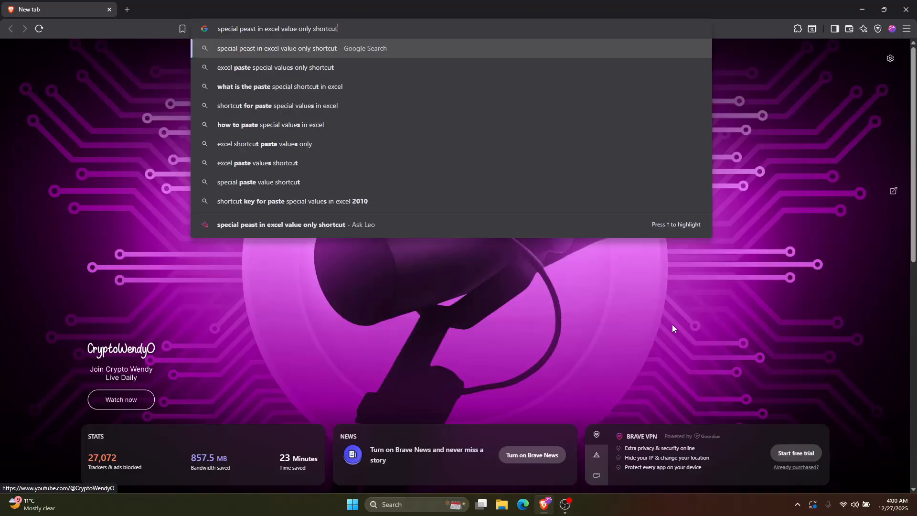
key(Return)
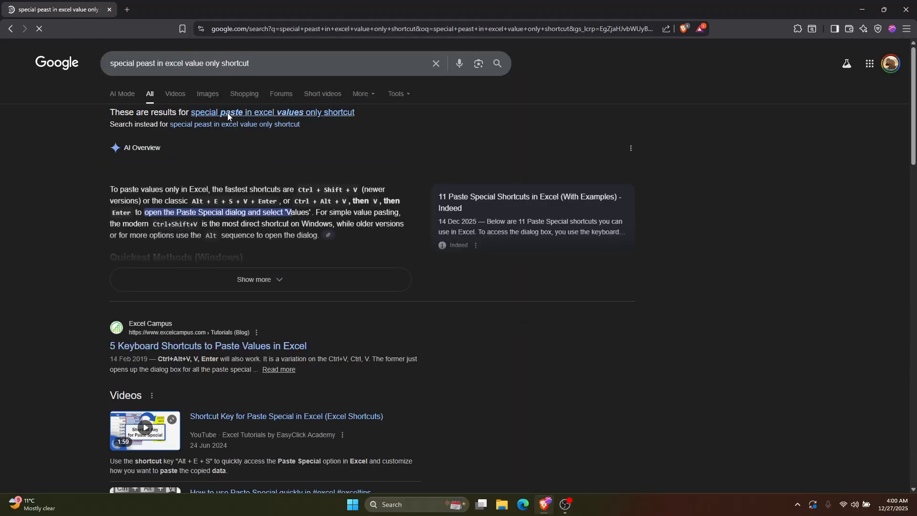
click(256, 249)
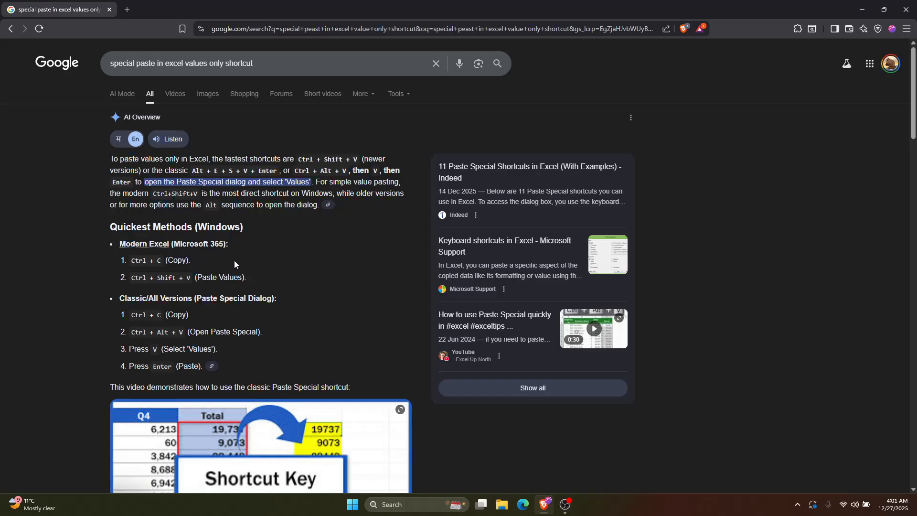
Step: Read the overview's quickest Windows methods, highlighting the Microsoft 365 line about pasting values
scroll(235, 265, down, 1)
drag(196, 231, 237, 231)
drag(130, 231, 218, 231)
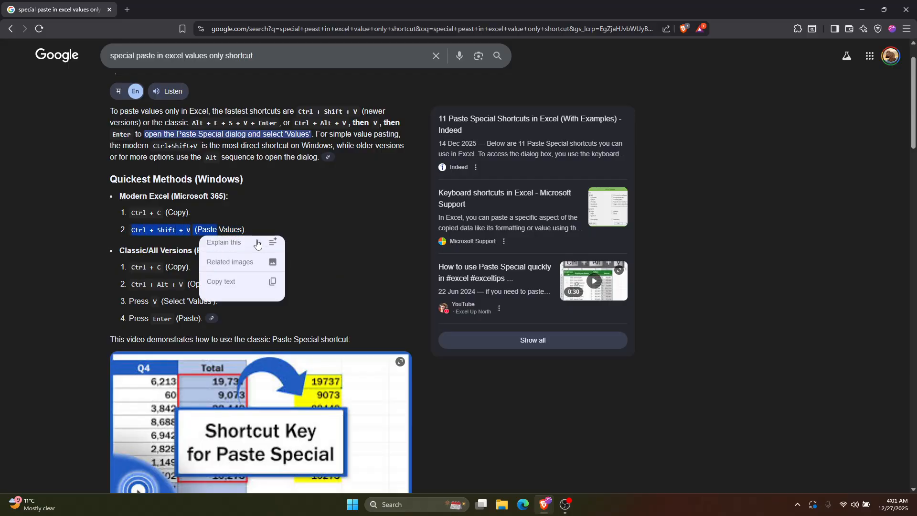
click(305, 223)
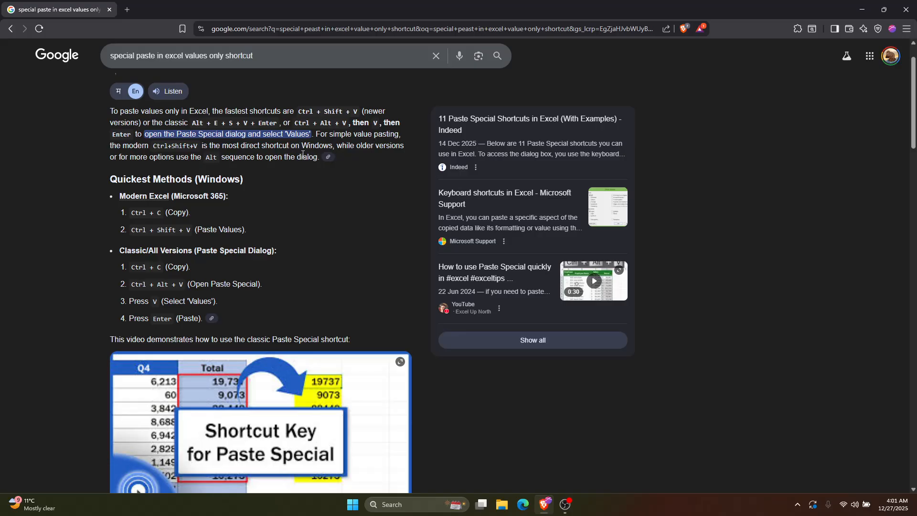
click(266, 63)
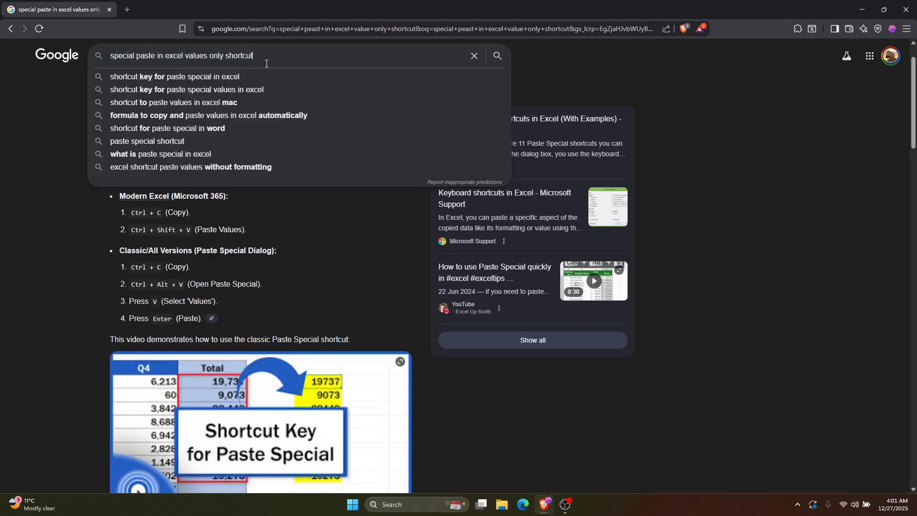
click(293, 251)
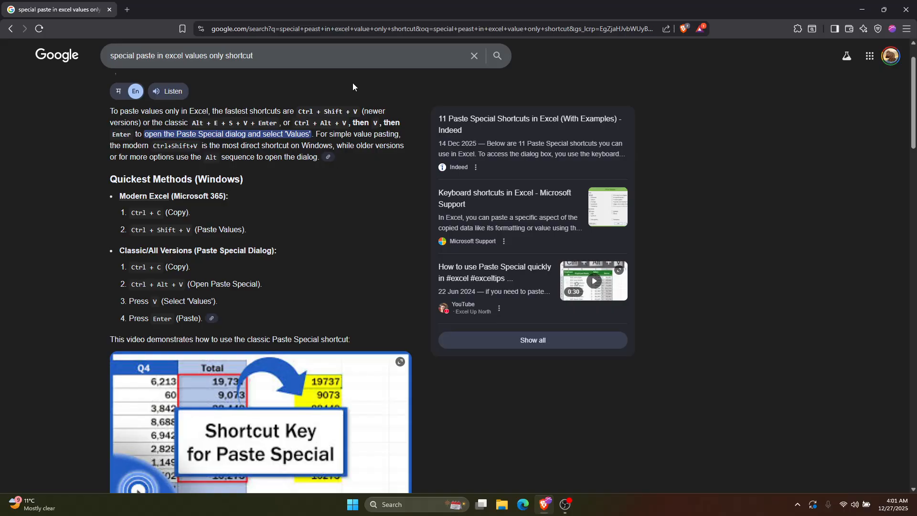
Step: Close the browser and switch to the Row Data HR.xlsx workbook in Excel on the second desktop
click(287, 28)
click(906, 10)
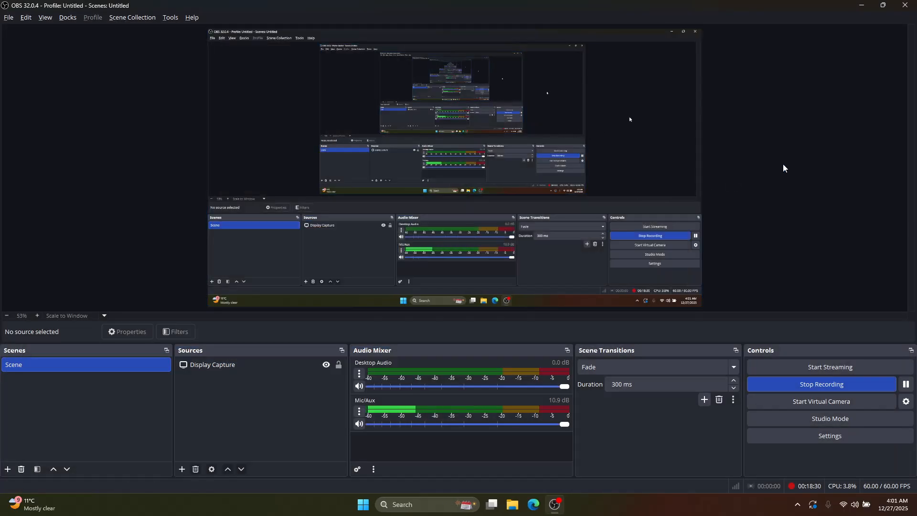
key(ctrl+super+Right)
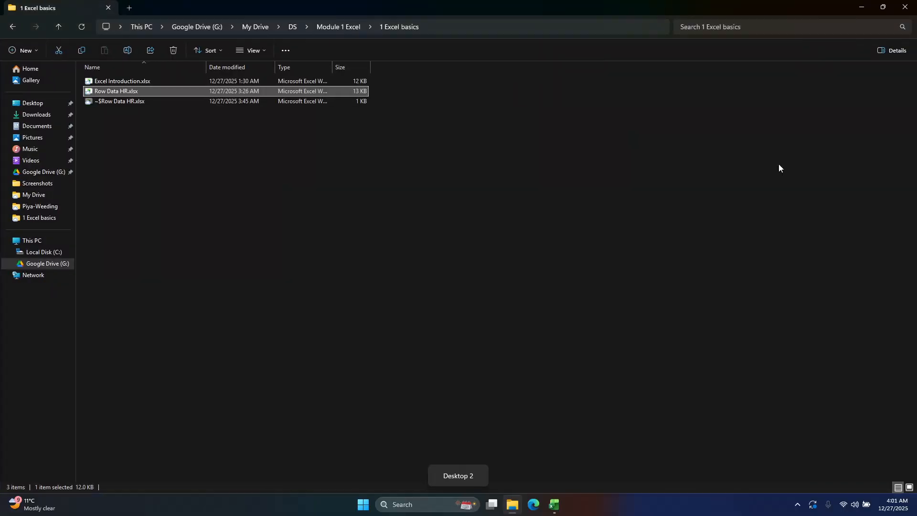
key(alt+Tab)
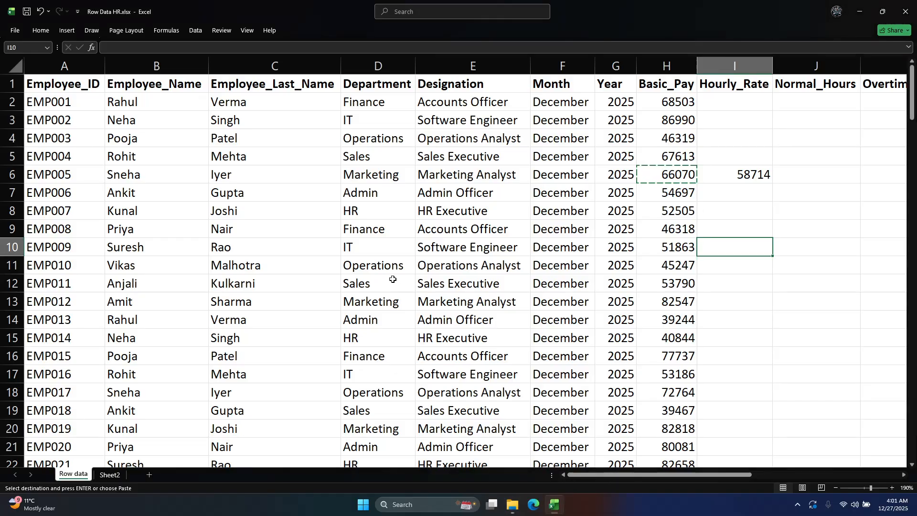
Step: Check the Basic_Pay formulas in the Row data sheet, from cell H2 down to cell H133
click(676, 105)
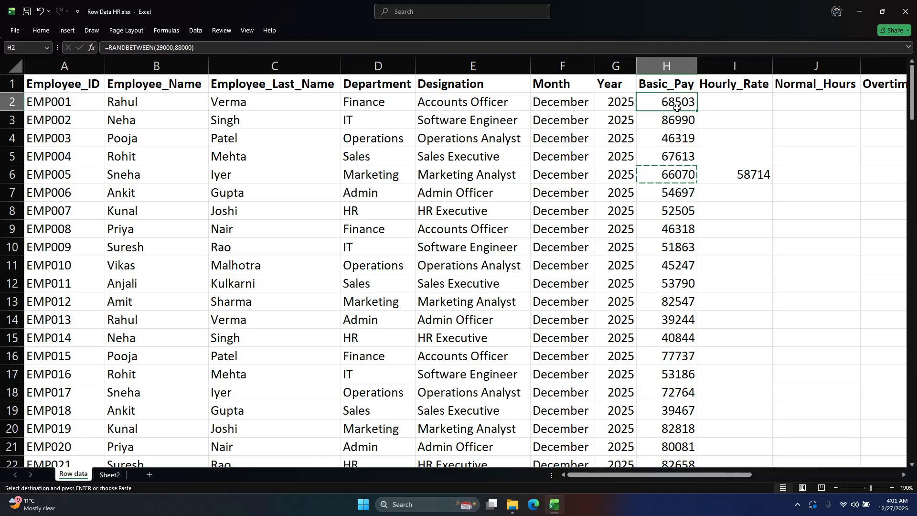
key(ctrl+shift+Down)
click(672, 117)
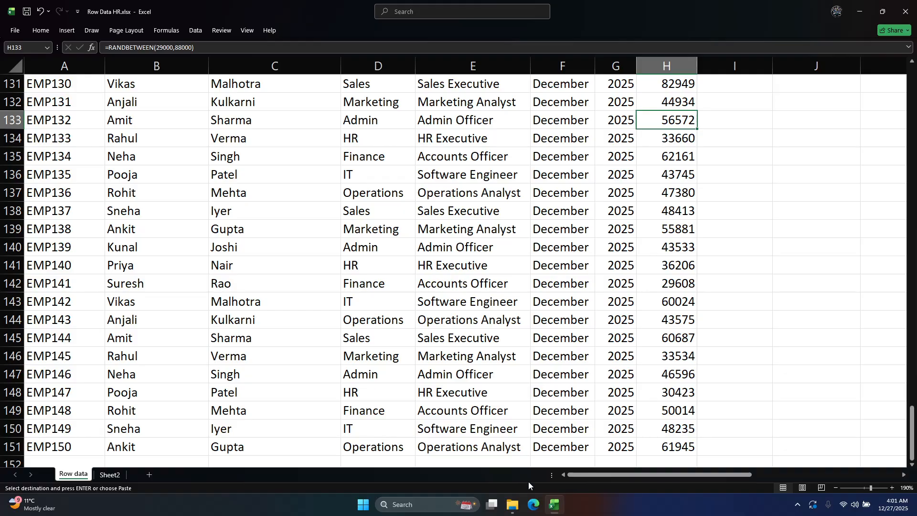
Step: Reopen the Brave browser and return to its window with the paste-special search results
key(alt+Tab)
key(alt+Tab)
key(super)
text(note)
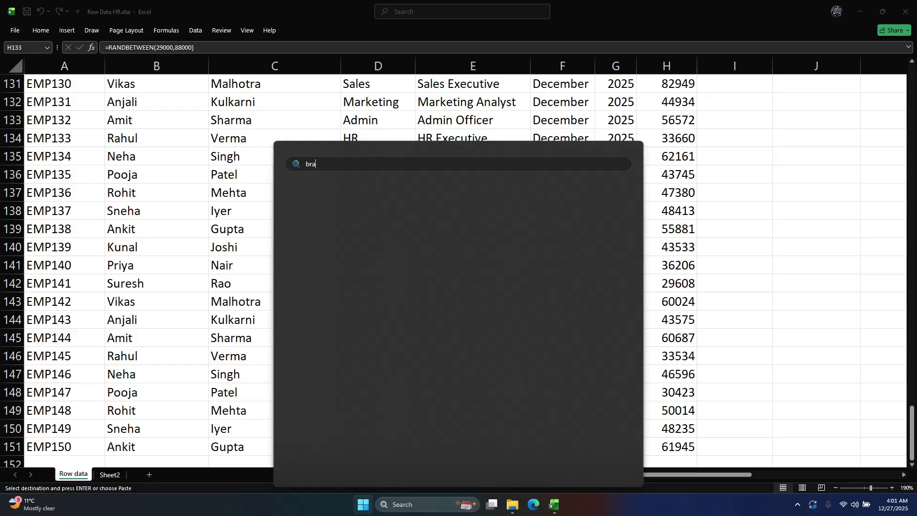
key(Return)
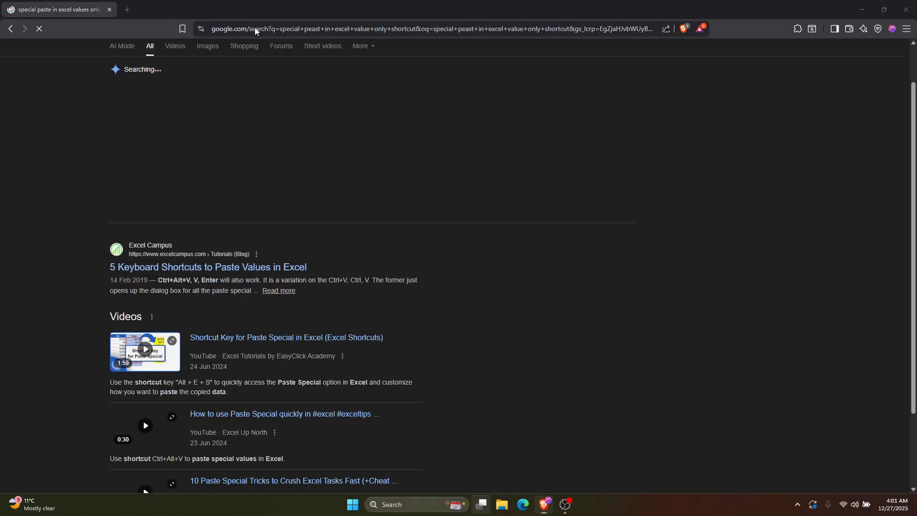
key(super+Tab)
click(337, 262)
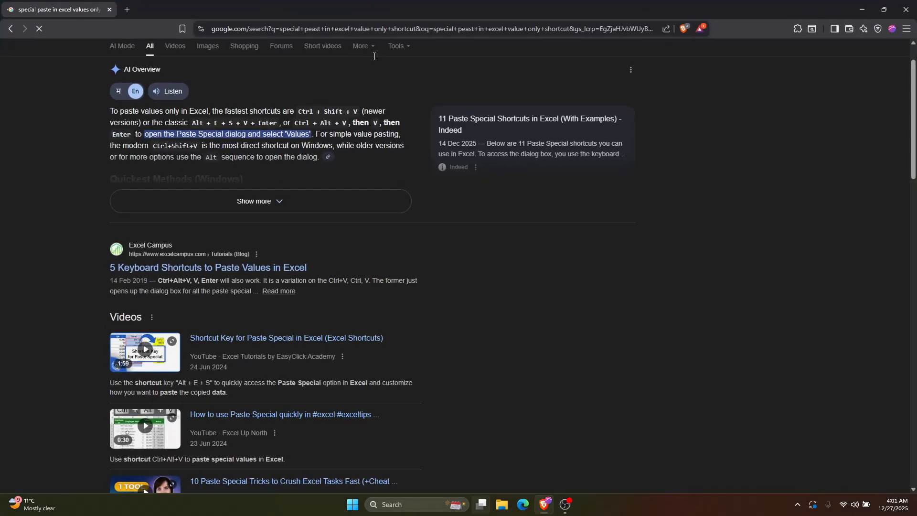
key(ctrl+l)
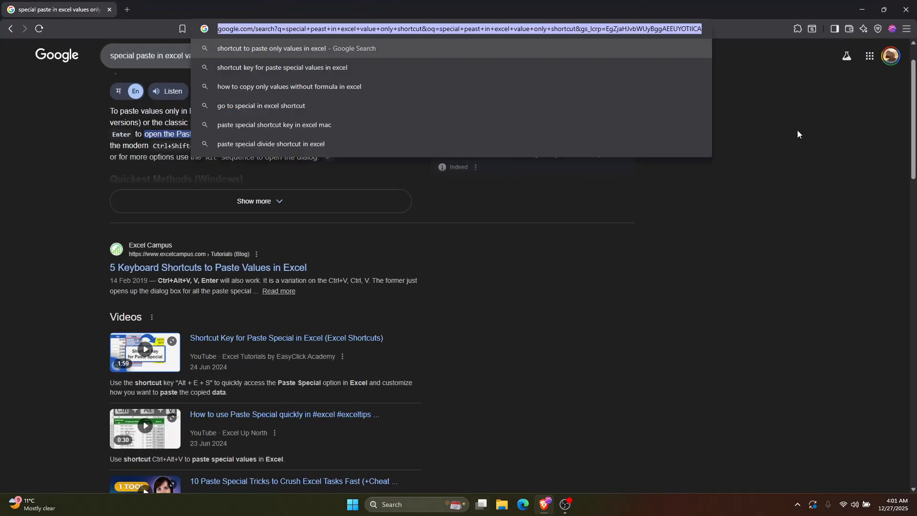
text(deri)
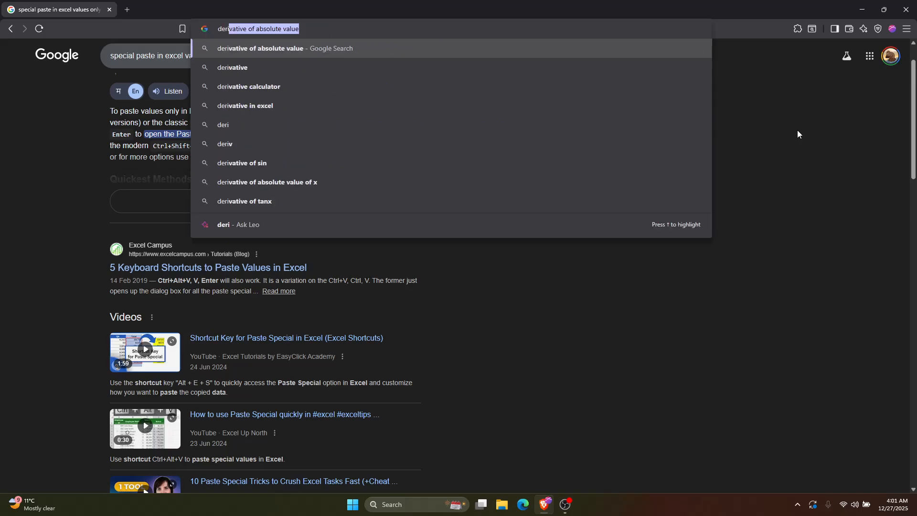
key(Return)
Step: Go to My Drive in Google Drive at drive.google.com/drive/u/1/my-drive
click(481, 32)
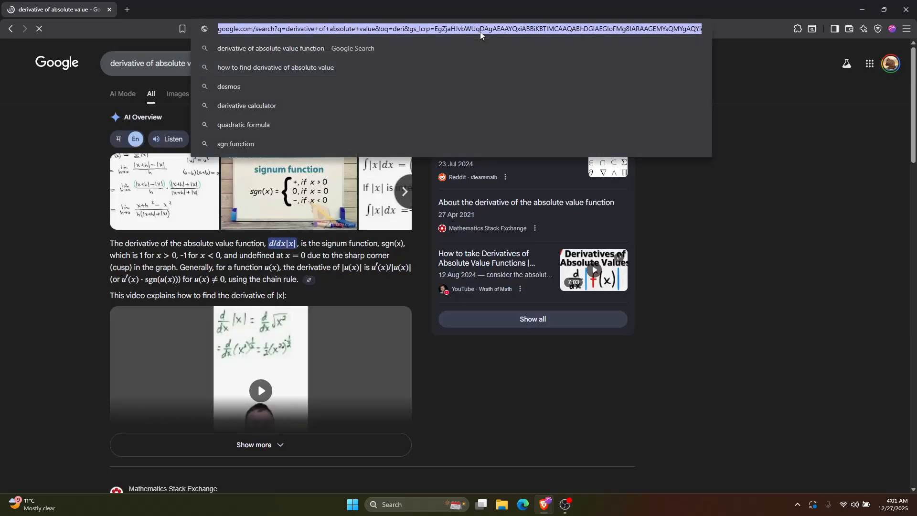
text(drive.google.com/drive/u/1/my-drive)
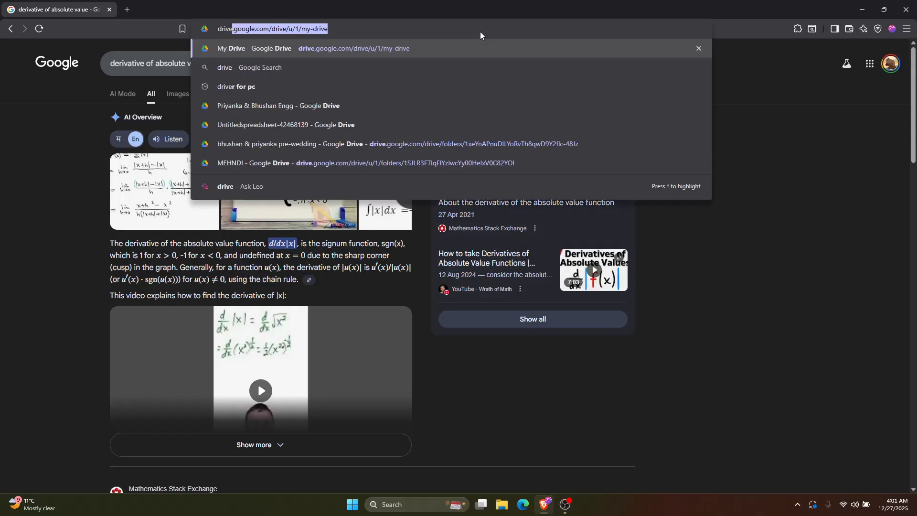
key(Return)
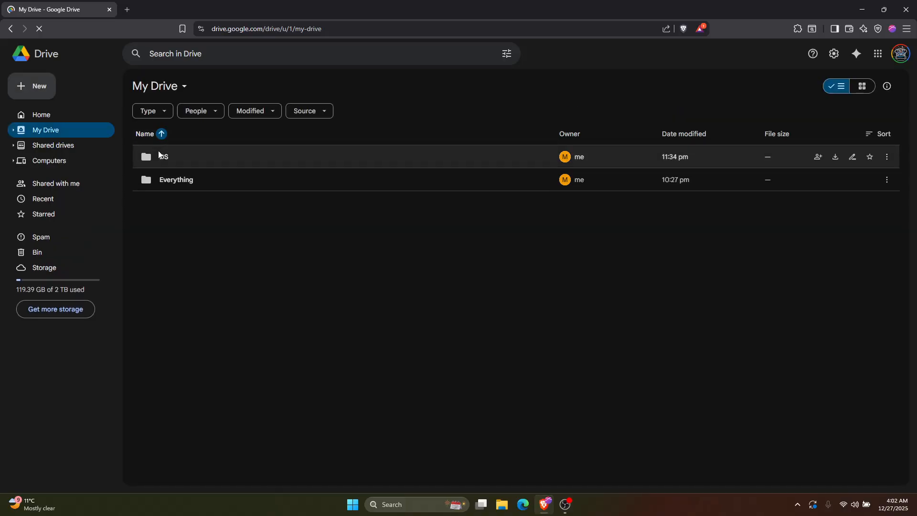
Step: Open Row Data HR.xlsx from DS > Module 1 Excel > 1 Excel basics in Google Sheets, and close the Drive folder tab
double_click(160, 160)
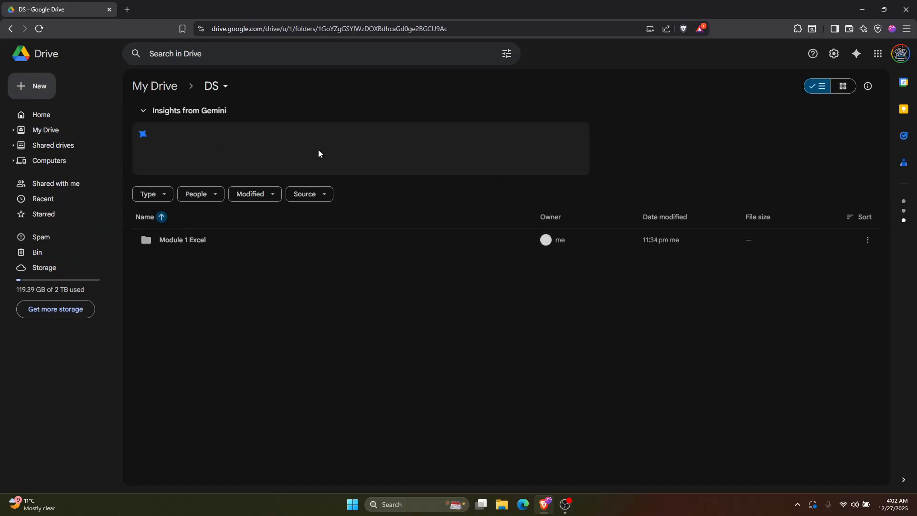
double_click(169, 242)
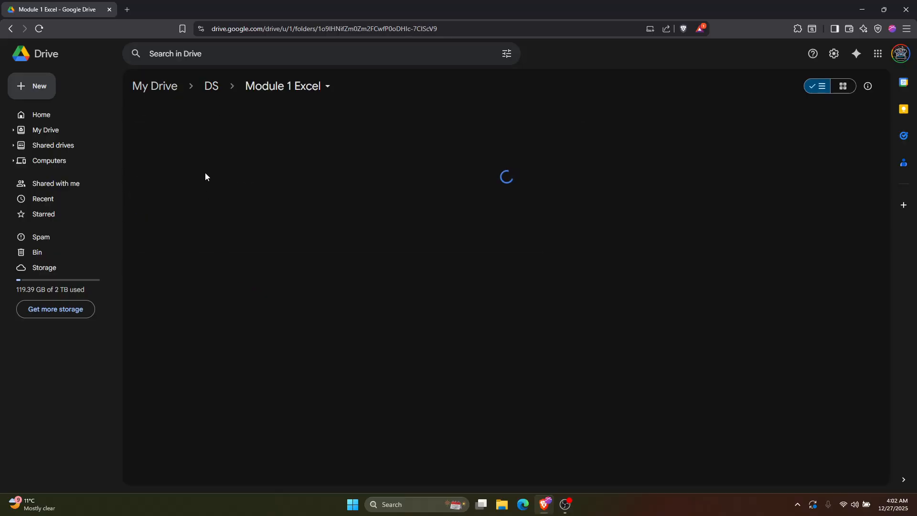
double_click(172, 242)
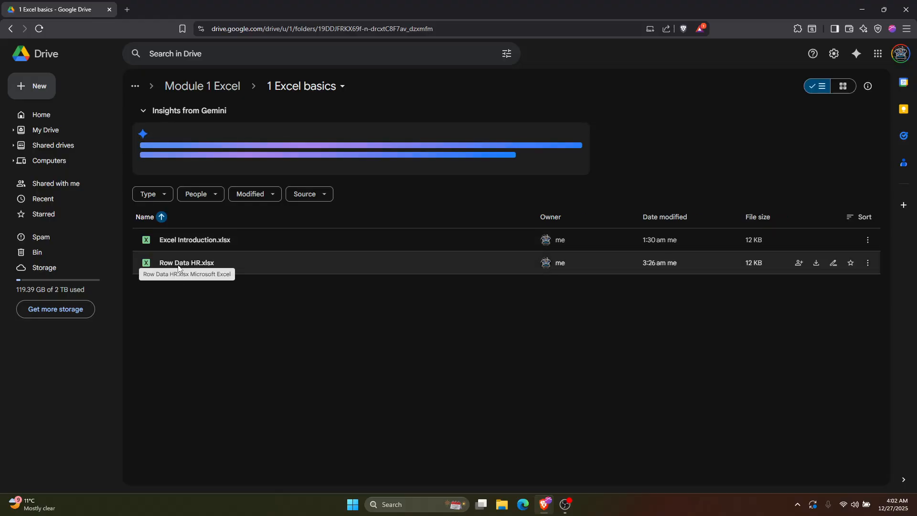
click(178, 264)
double_click(178, 263)
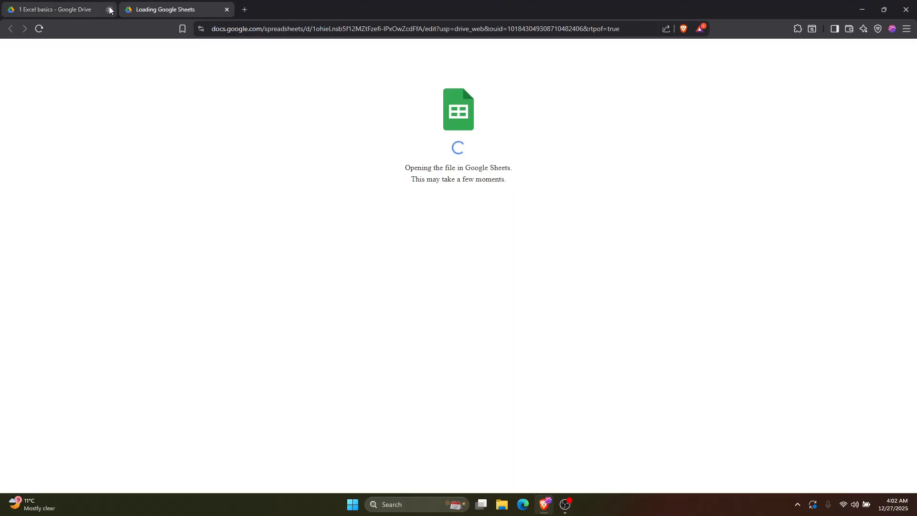
click(110, 10)
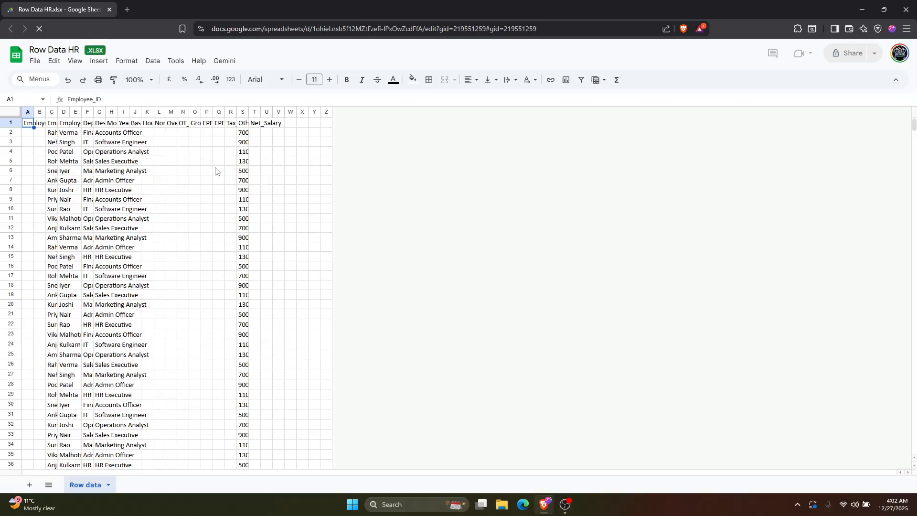
Step: Look at the employee rows around cell E140 in the desktop Excel workbook and return to the Google Sheets copy
key(alt+Tab)
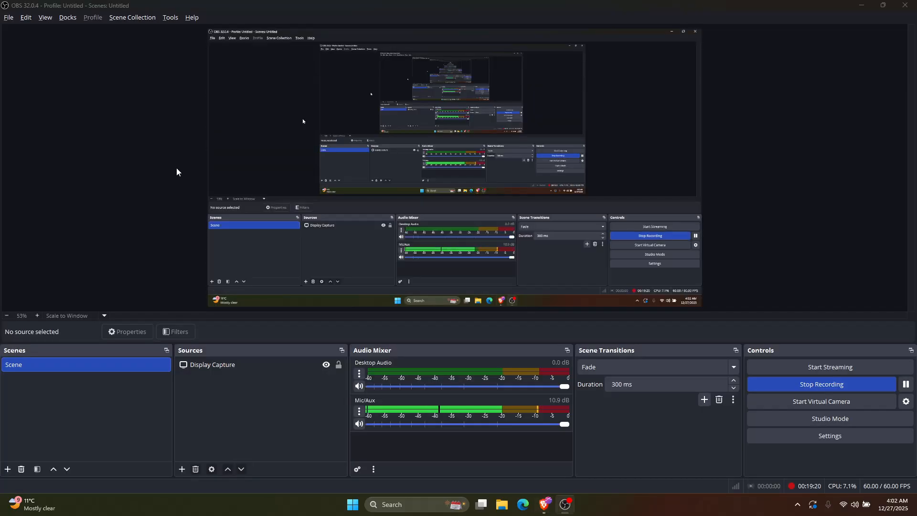
key(alt+Tab)
key(ctrl+super+Right)
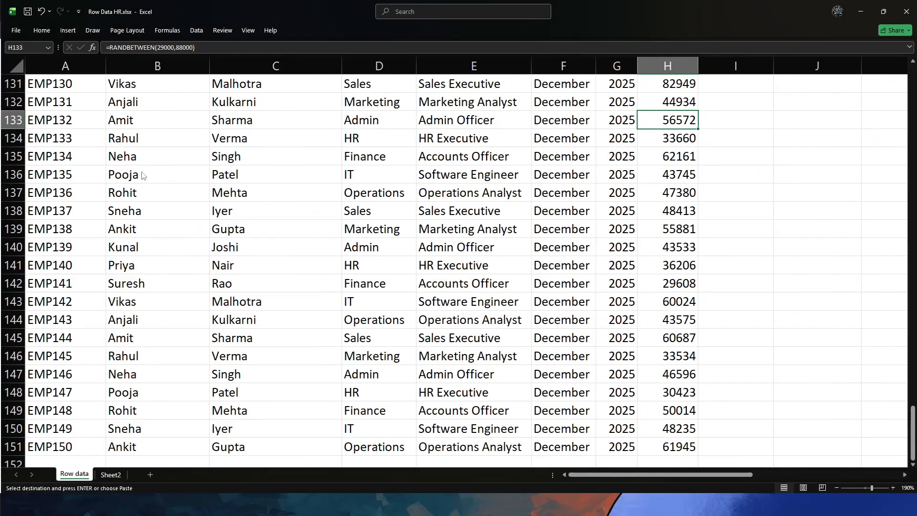
click(440, 244)
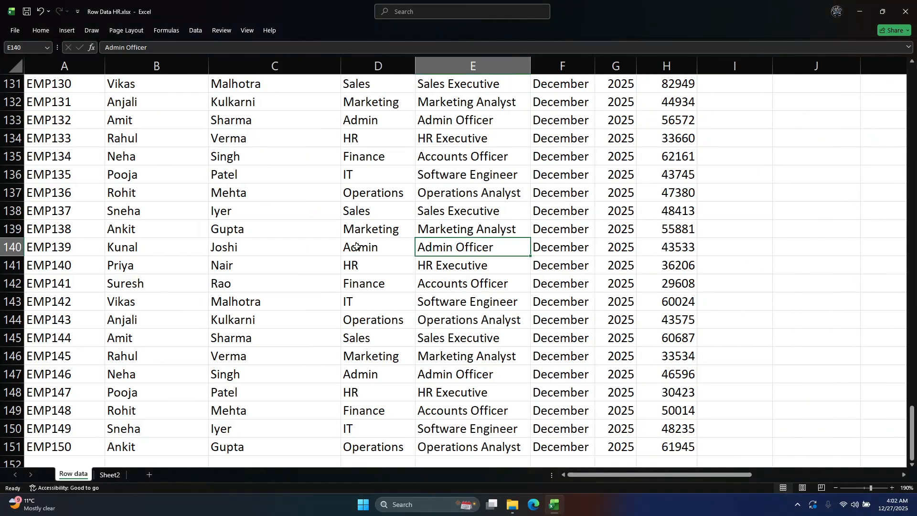
key(alt+Tab)
key(alt+Tab)
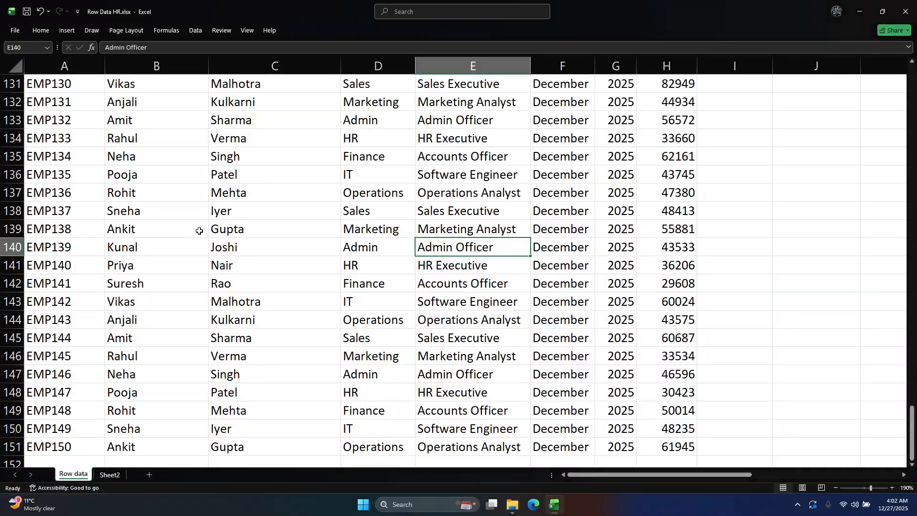
key(ctrl+super+Left)
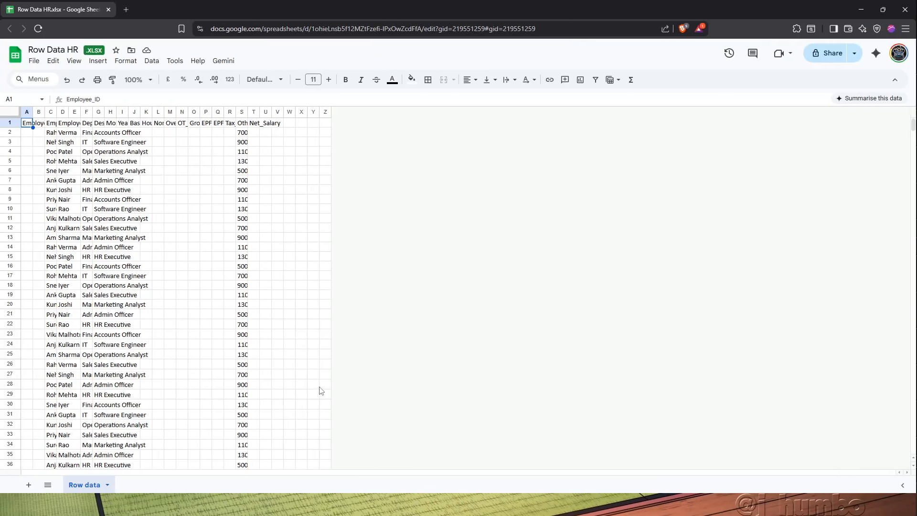
Step: Reload the Row Data HR spreadsheet in Google Sheets and copy its web address
click(266, 170)
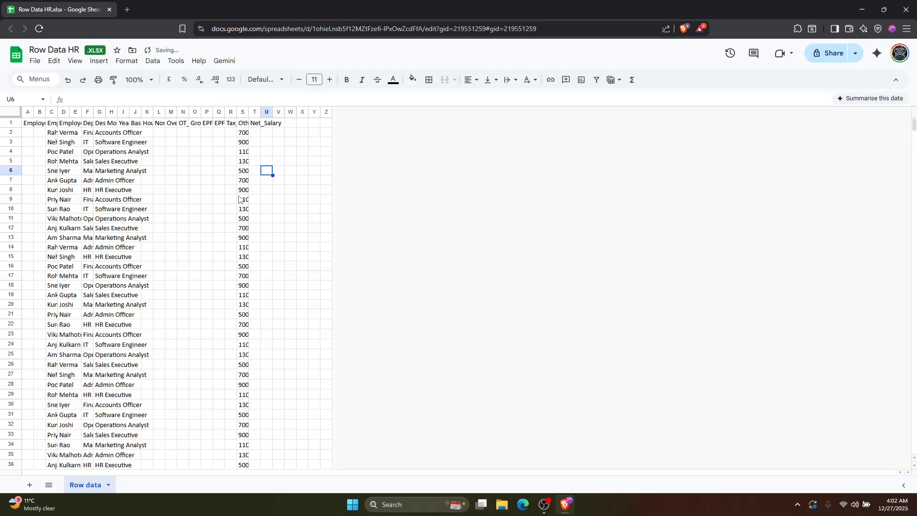
click(39, 29)
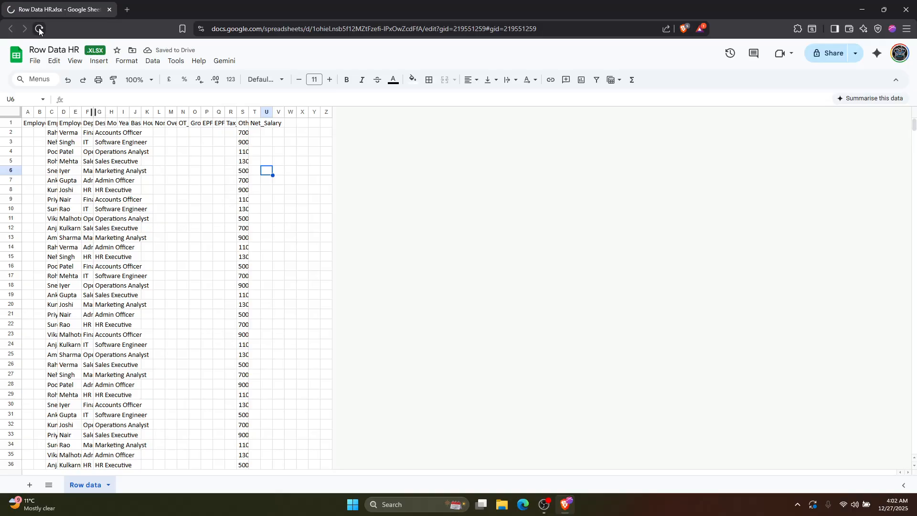
click(280, 28)
key(ctrl+c)
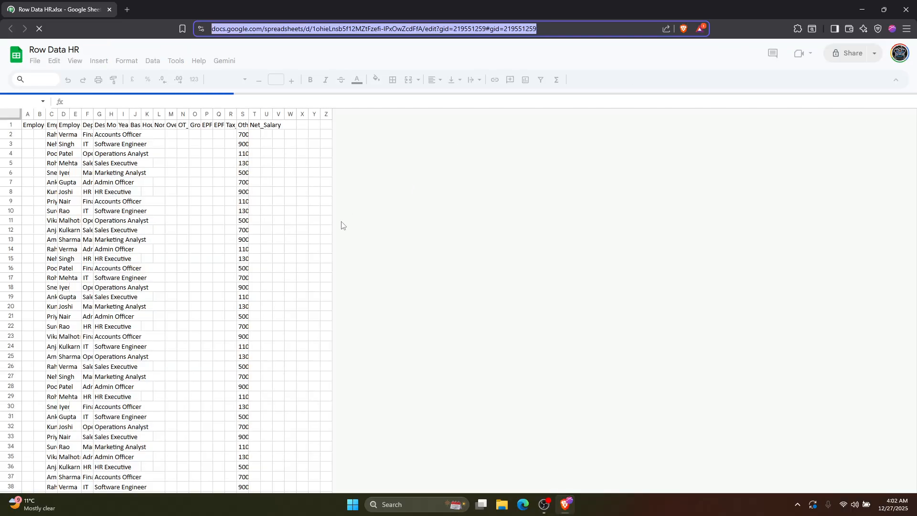
Step: Launch the Brave browser, open the copied Row Data HR spreadsheet address in Google Sheets and enlarge the page
key(alt+Tab)
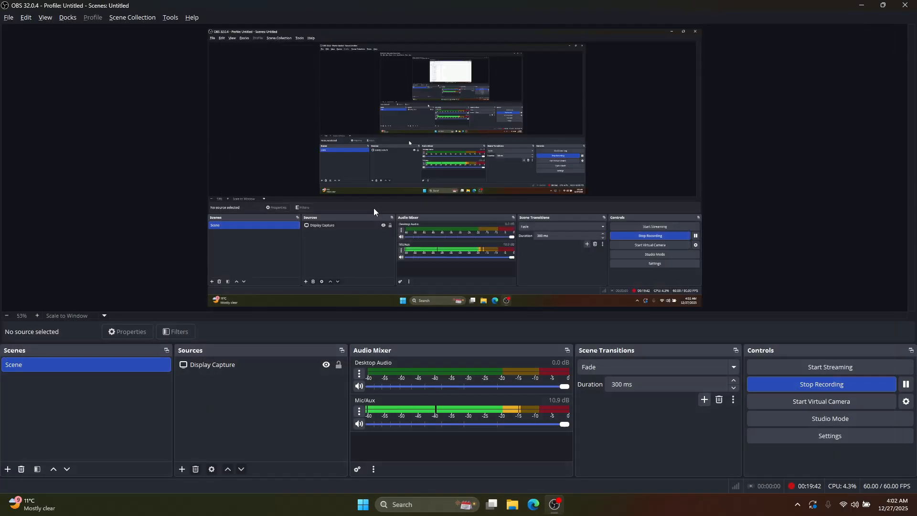
key(ctrl+super+Right)
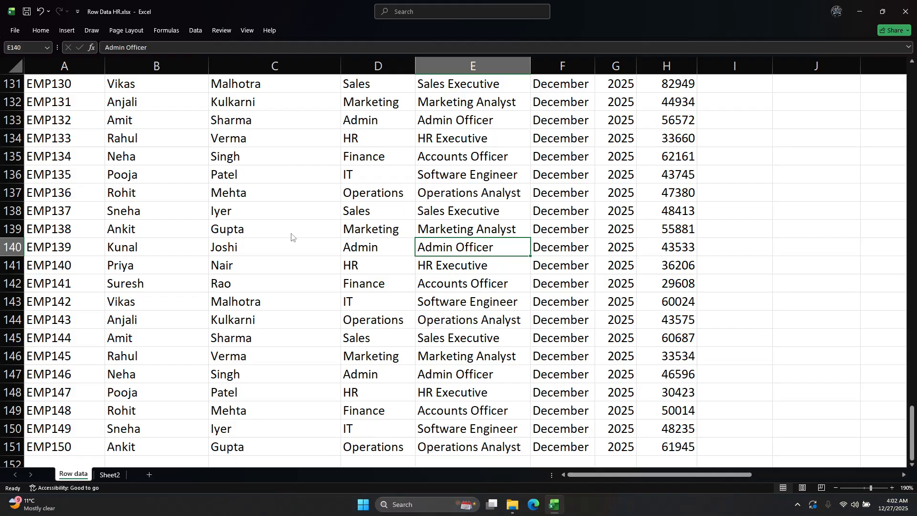
key(ctrl+super+Left)
key(super)
text(brav)
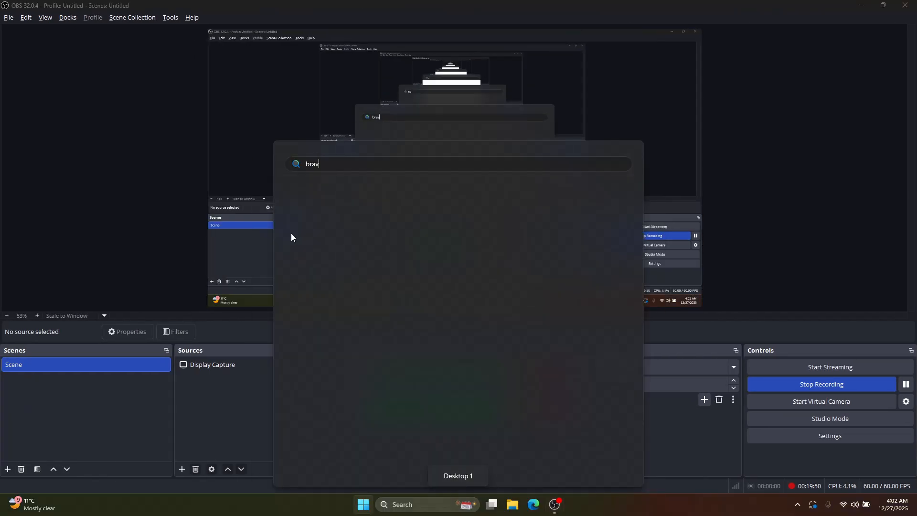
text(e)
key(Return)
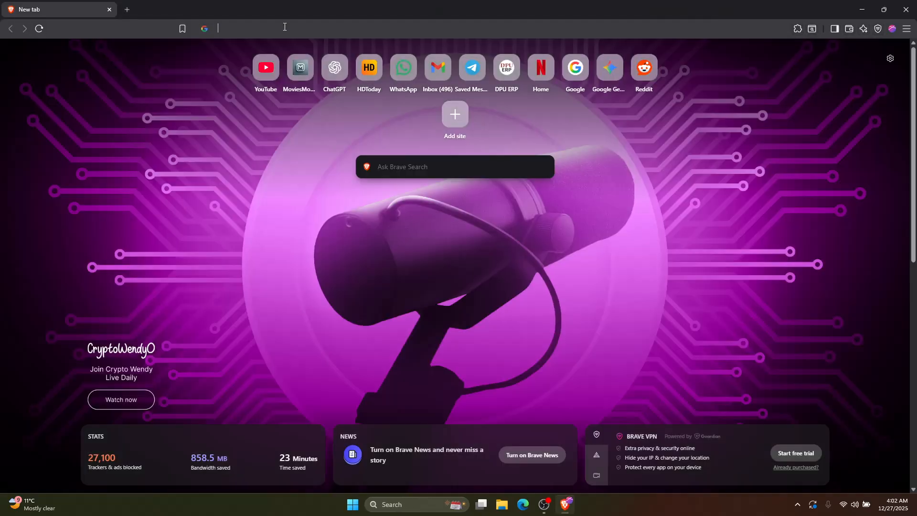
key(ctrl+v)
key(Return)
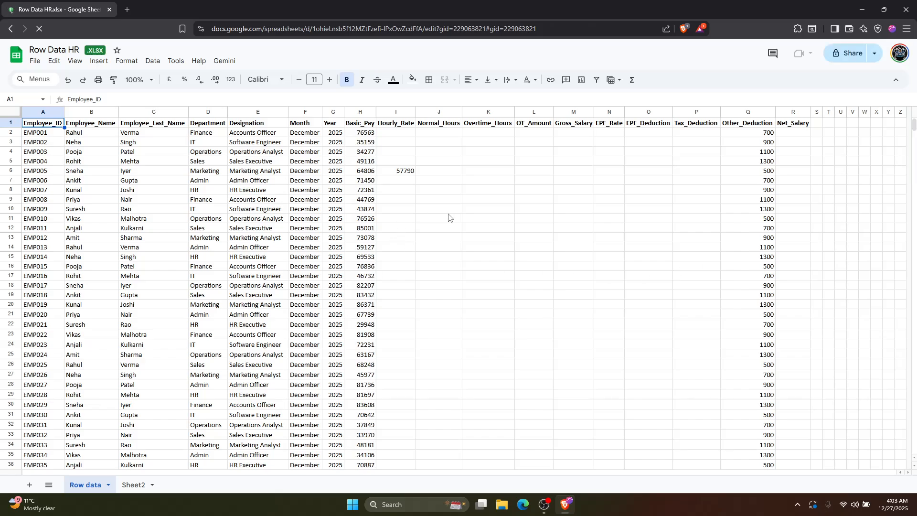
key(ctrl+plus)
key(ctrl+plus)
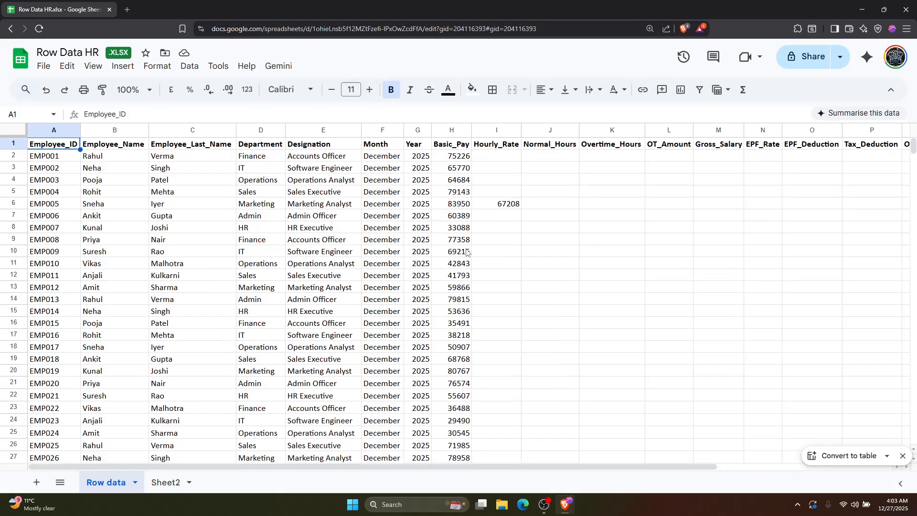
Step: Copy the Basic_Pay cell H3, paste only its value into J3 and inspect the pasted content
click(462, 171)
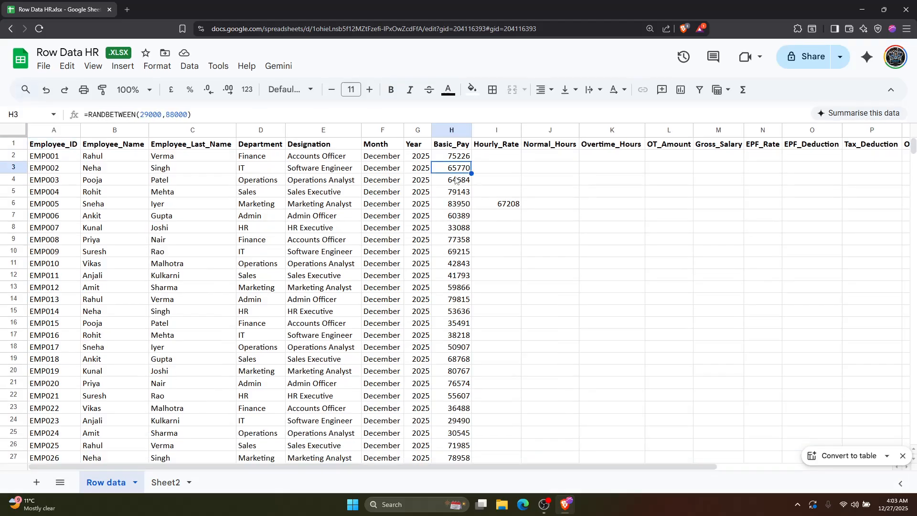
key(ctrl+c)
click(540, 171)
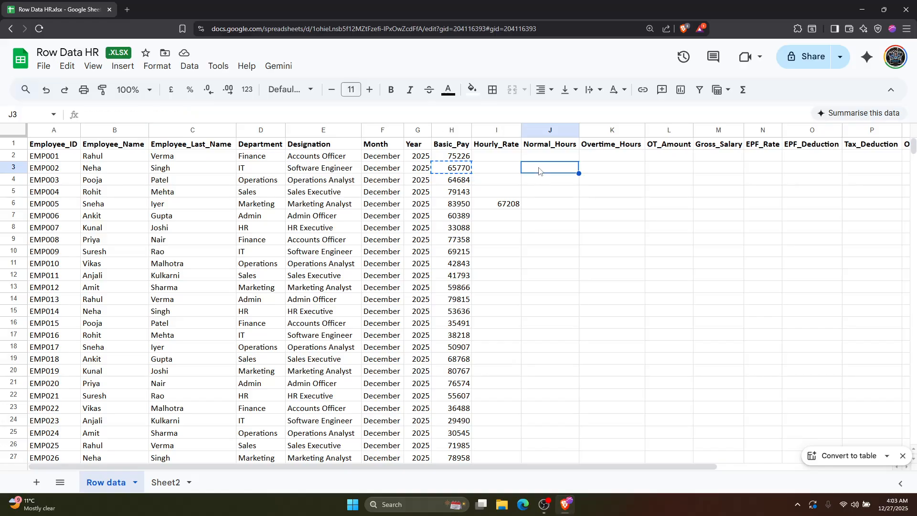
key(ctrl+shift+v)
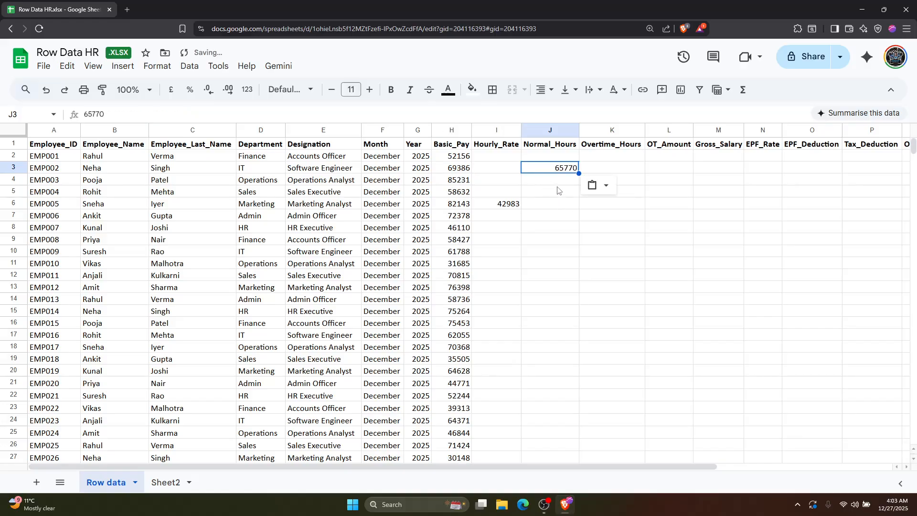
click(611, 189)
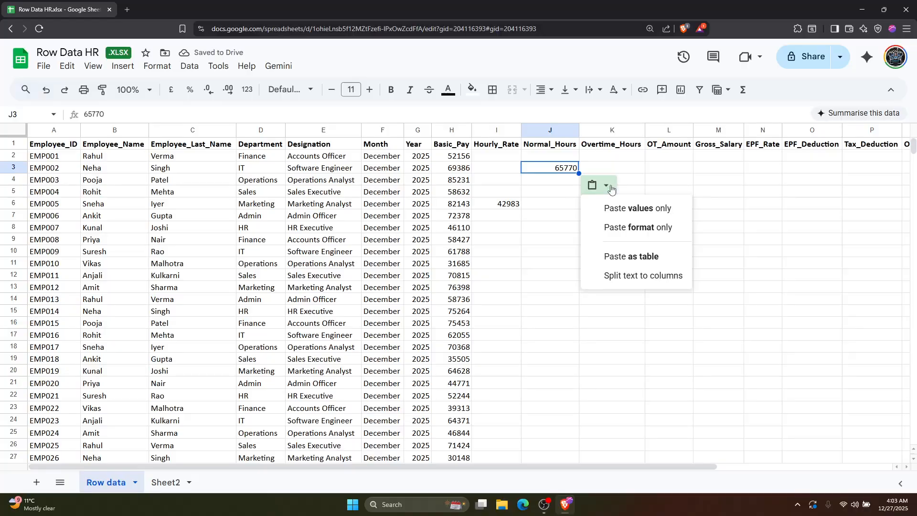
click(619, 213)
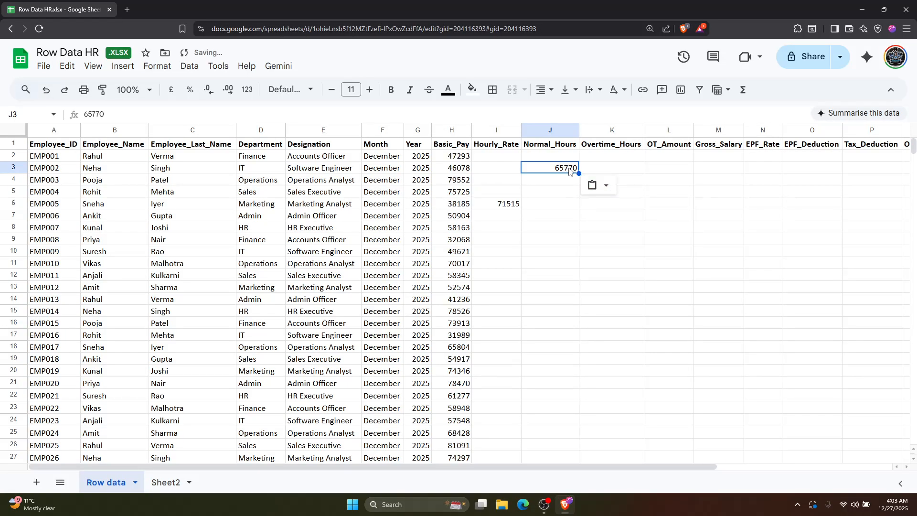
double_click(111, 116)
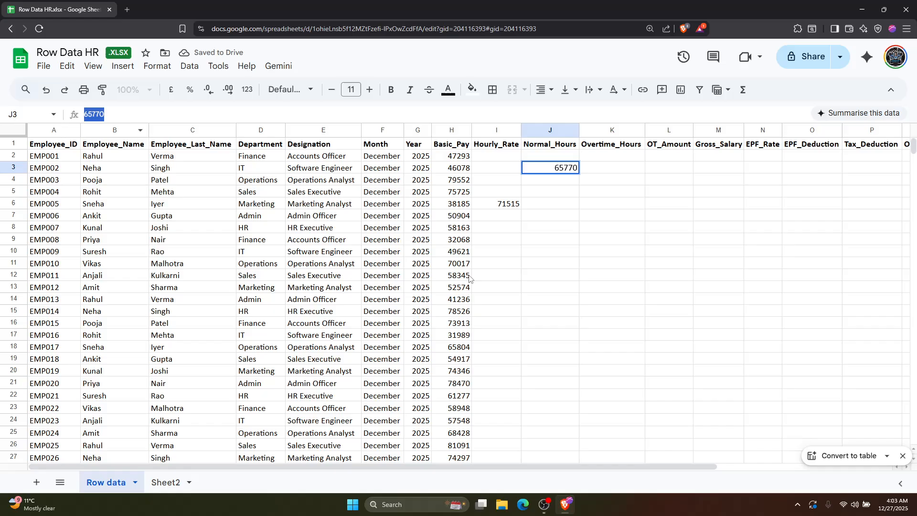
Step: Copy the Basic_Pay cell H6 and paste it with its RANDBETWEEN formula into J9
click(459, 204)
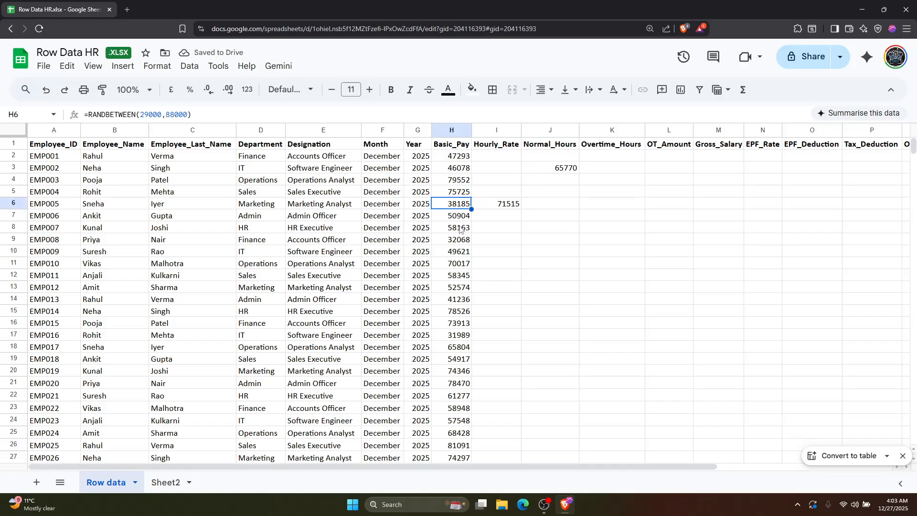
key(ctrl+c)
click(545, 240)
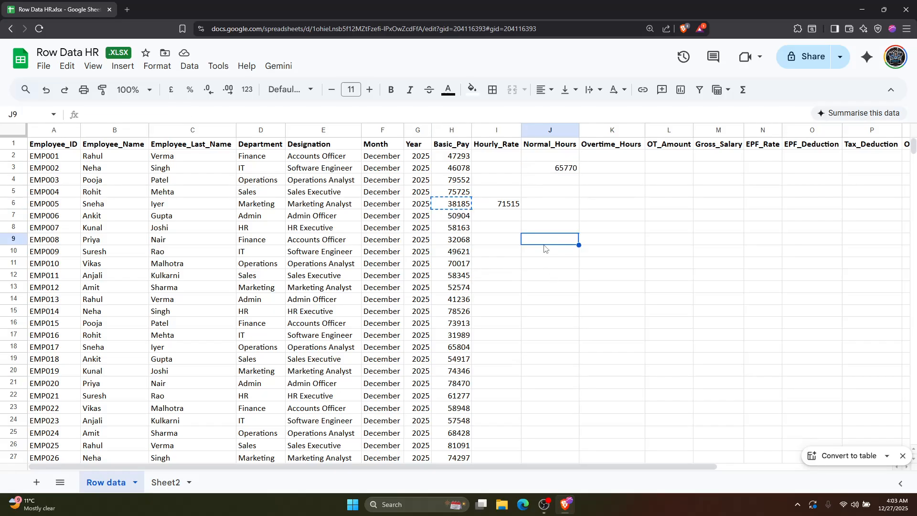
key(ctrl+v)
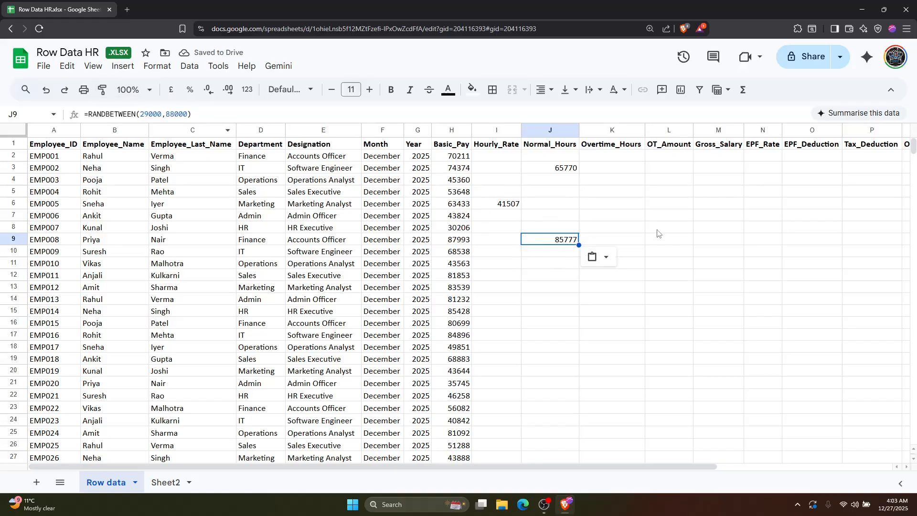
Step: Copy the Basic_Pay cell H9 and paste only its value into J5
click(448, 236)
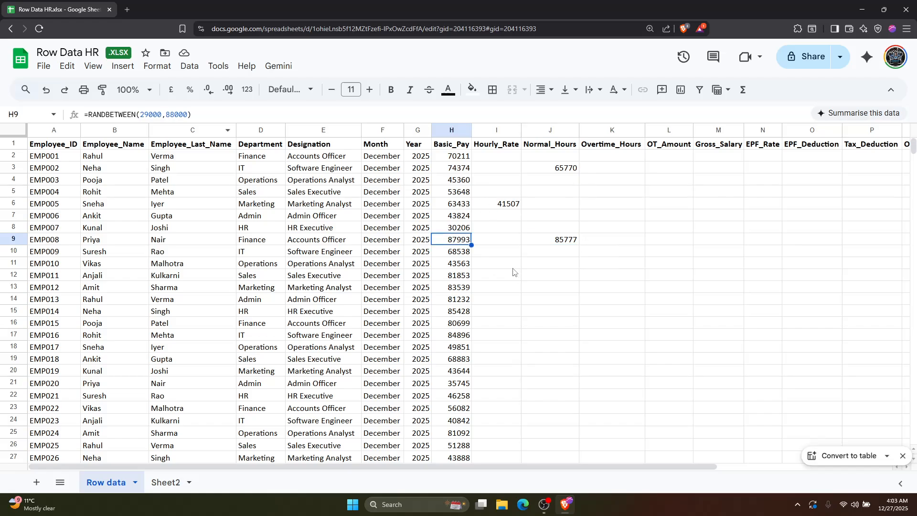
key(ctrl+c)
click(565, 194)
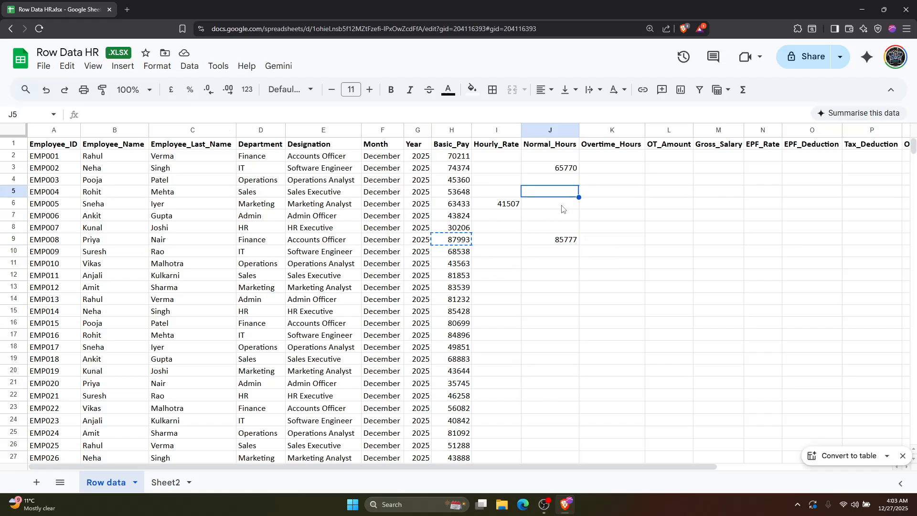
key(ctrl+shift+v)
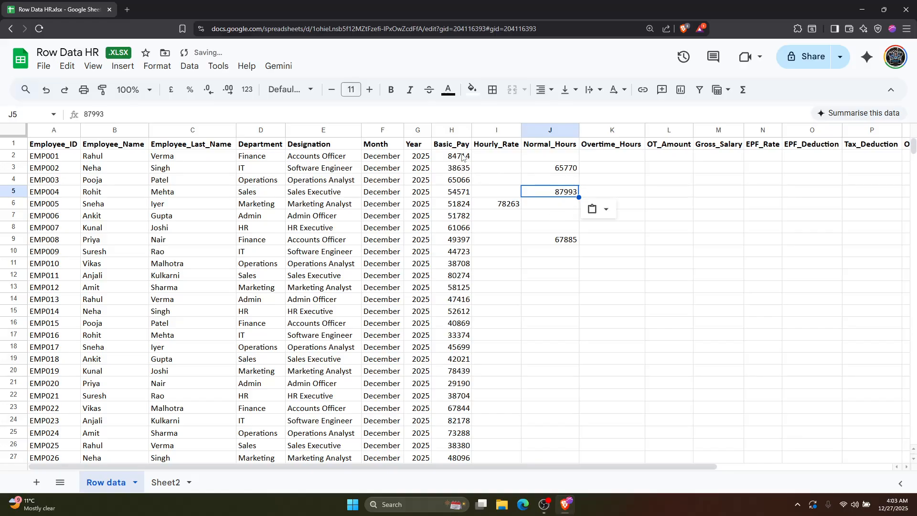
Step: Clear the test entries from the range I2:K11
drag(497, 156, 594, 263)
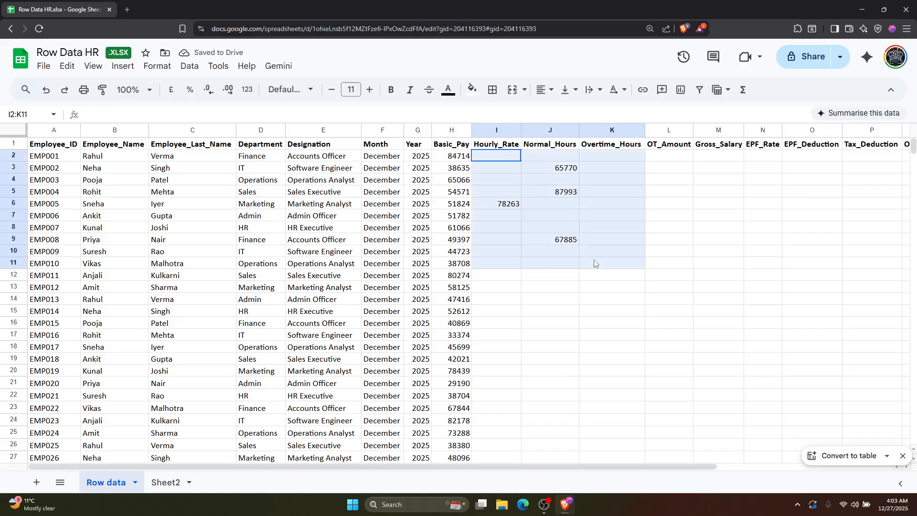
key(Delete)
click(479, 211)
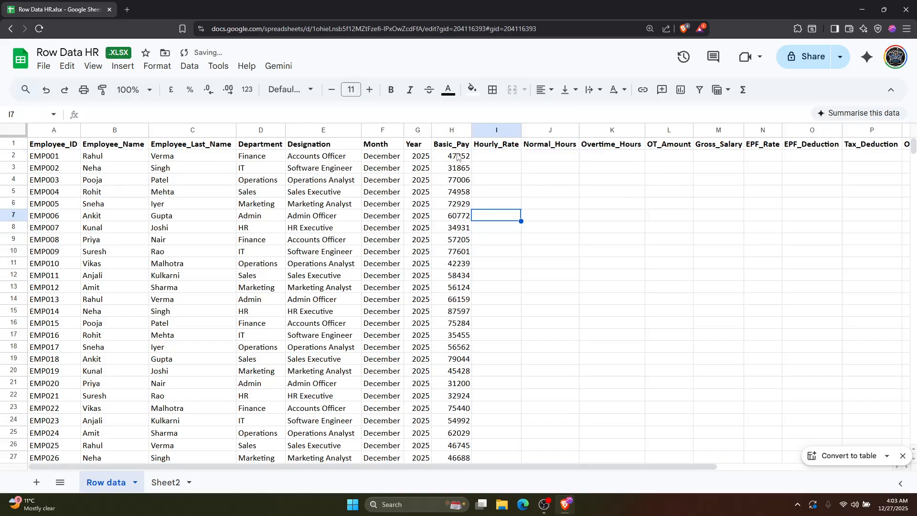
Step: Replace the RANDBETWEEN formulas in the Basic_Pay range H2:H151 with their plain values and spot-check several cells
click(452, 144)
click(455, 161)
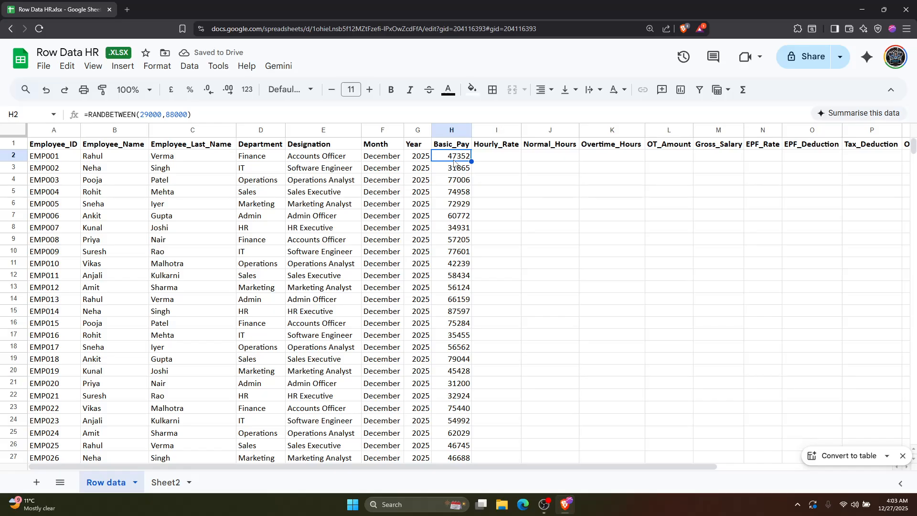
key(ctrl+shift+Down)
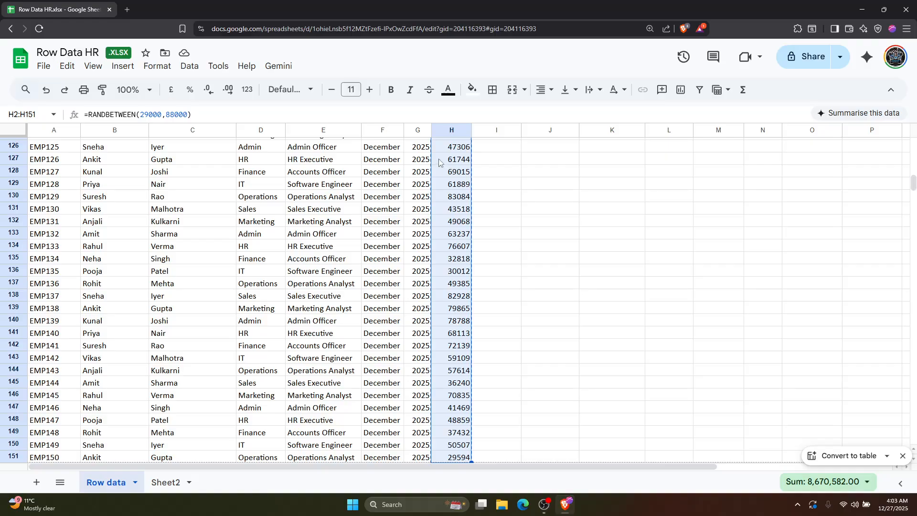
scroll(459, 222, up, 3)
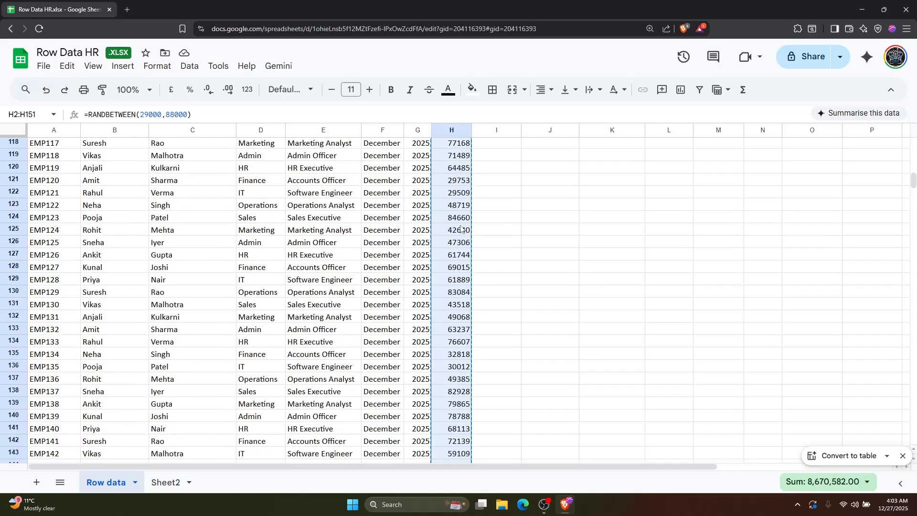
key(ctrl+shift+v)
drag(114, 112, 83, 114)
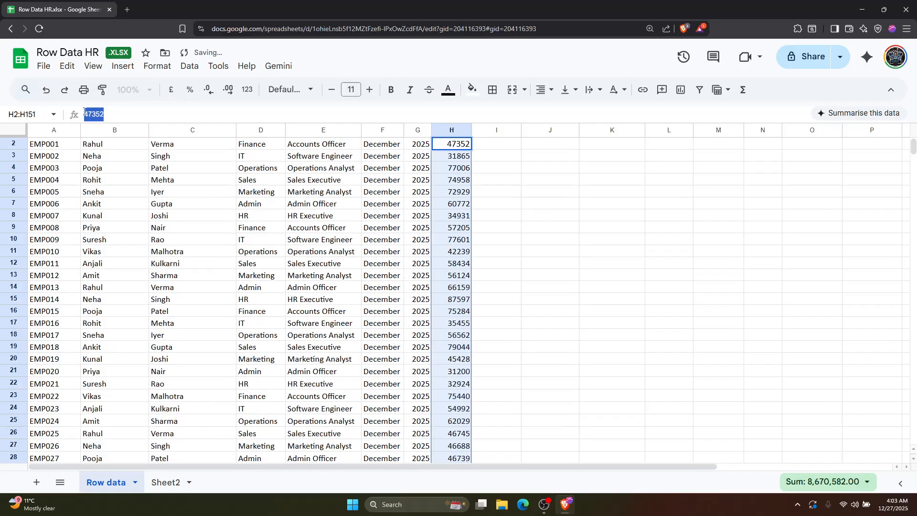
click(449, 195)
click(454, 262)
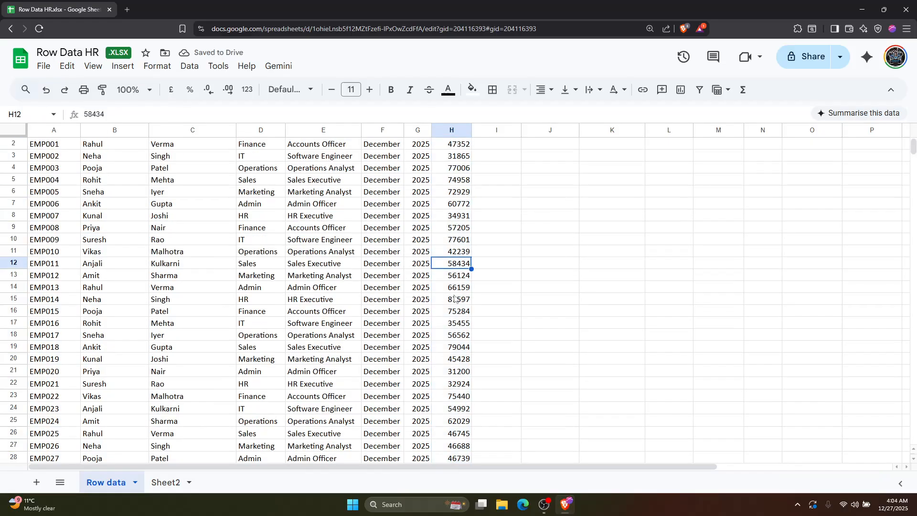
click(456, 300)
click(466, 239)
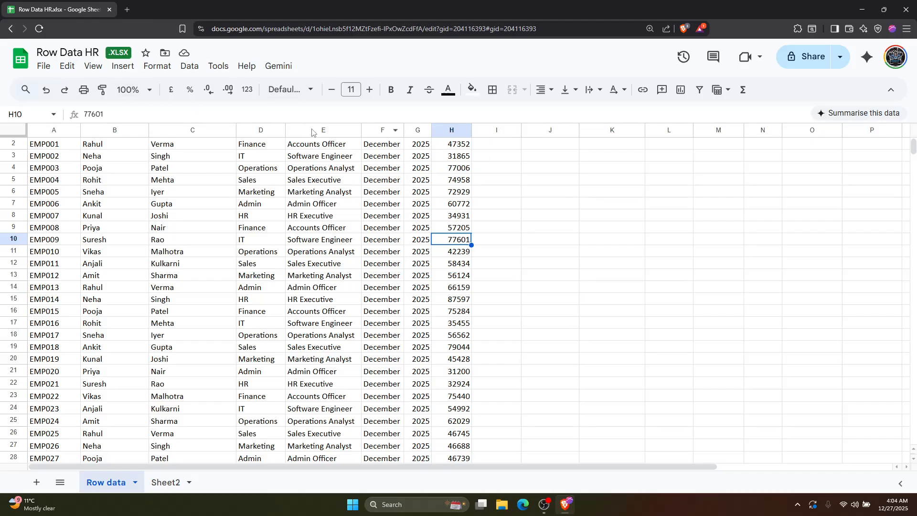
Step: Close the Row Data HR workbook in desktop Excel on the second desktop and return to the Google Sheets copy
key(alt+Tab)
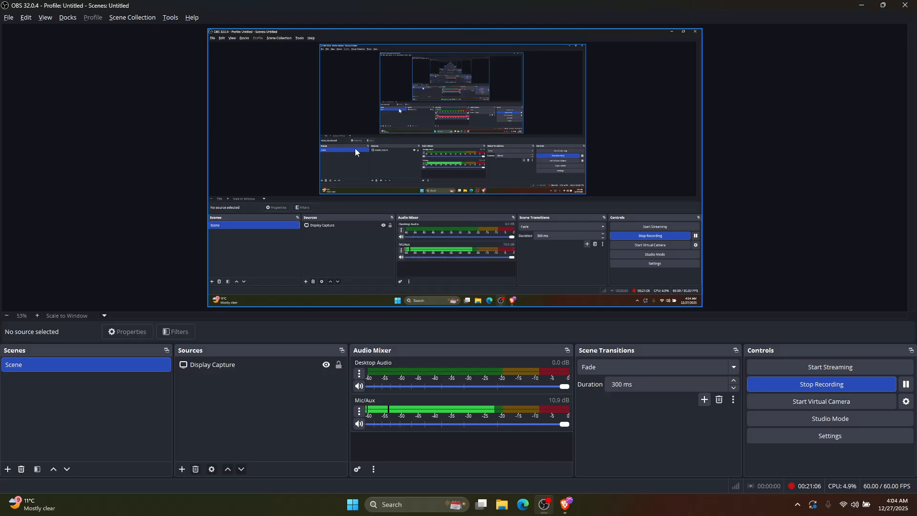
key(ctrl+super+Right)
click(906, 5)
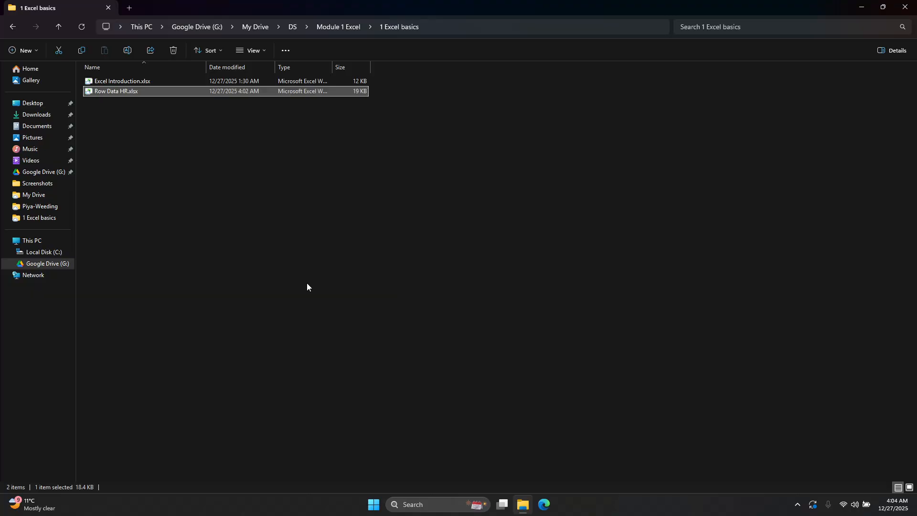
key(ctrl+super+Left)
key(alt+Tab)
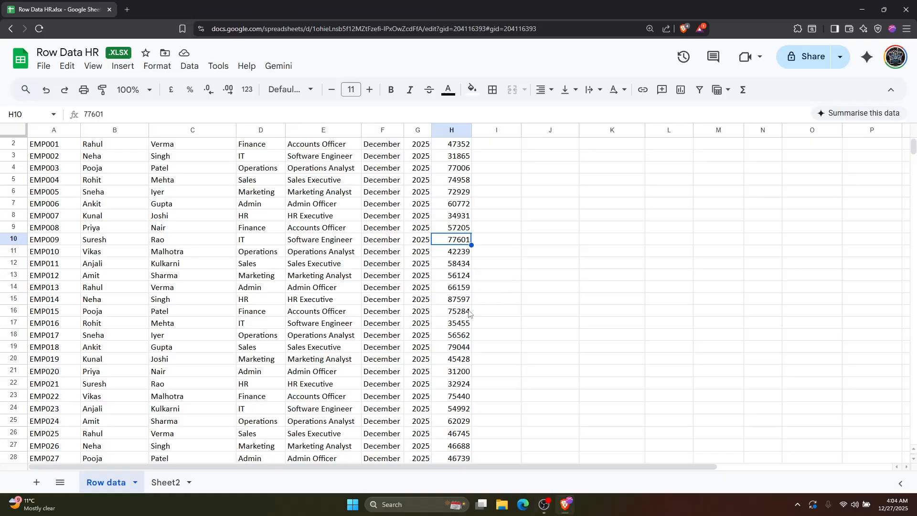
Step: Switch to File Explorer on the second desktop and reopen Row Data HR.xlsx from the 1 Excel basics folder in Excel
key(alt+Tab)
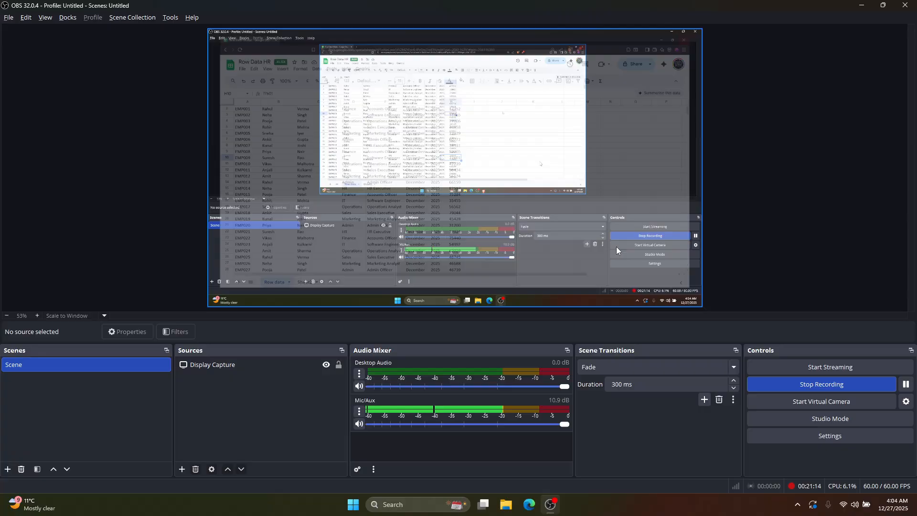
key(ctrl+super+Right)
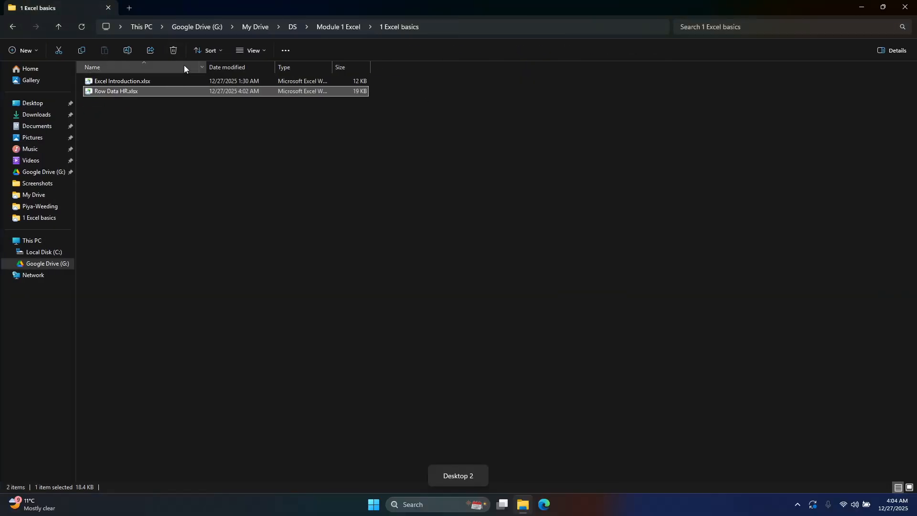
right_click(186, 134)
shift+right_click(495, 187)
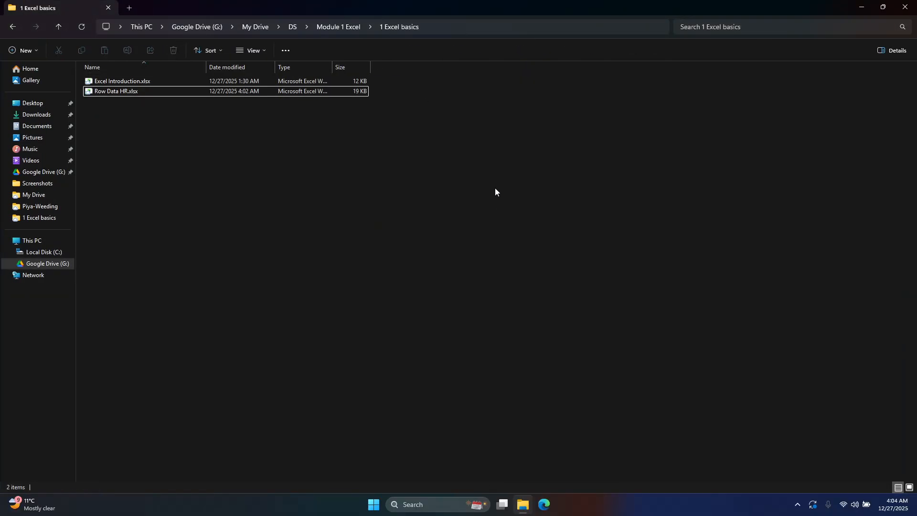
click(523, 230)
click(114, 94)
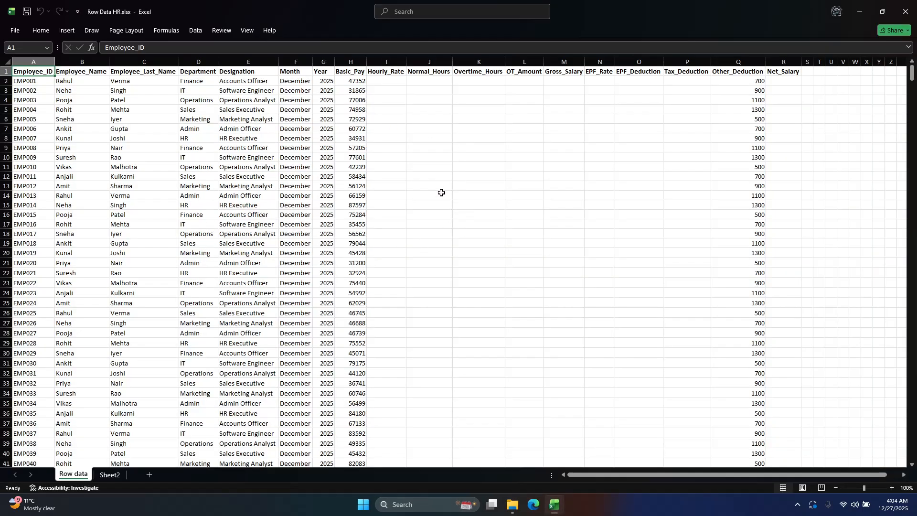
Step: Inspect several Basic_Pay cells in column H to check whether they hold plain values instead of formulas
click(355, 90)
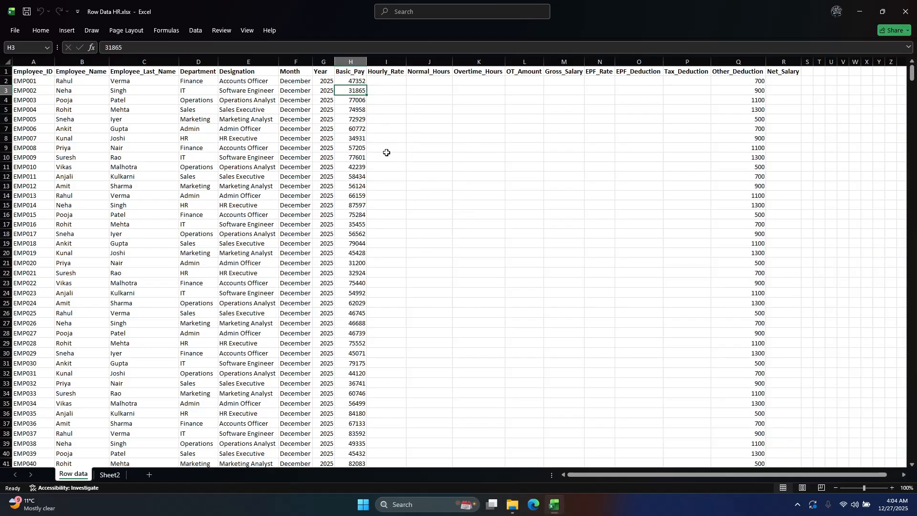
drag(358, 120, 353, 246)
click(356, 292)
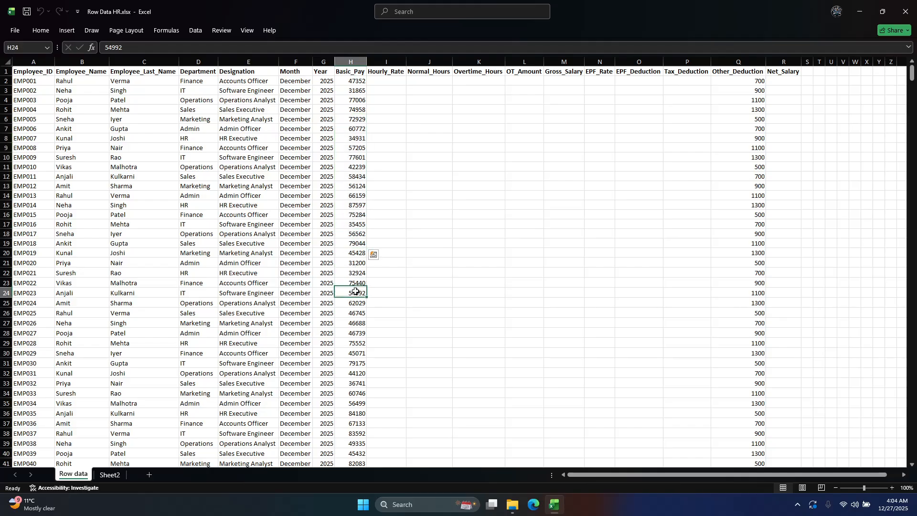
Step: Examine the first employee row's Basic_Pay and Hourly_Rate cells, H2 and I2
click(360, 149)
scroll(467, 154, up, 4)
scroll(441, 192, up, 3)
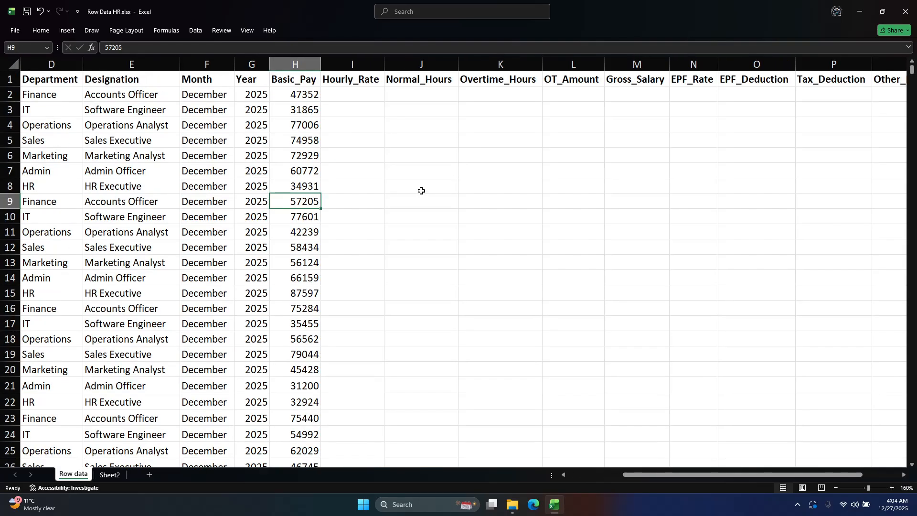
click(350, 93)
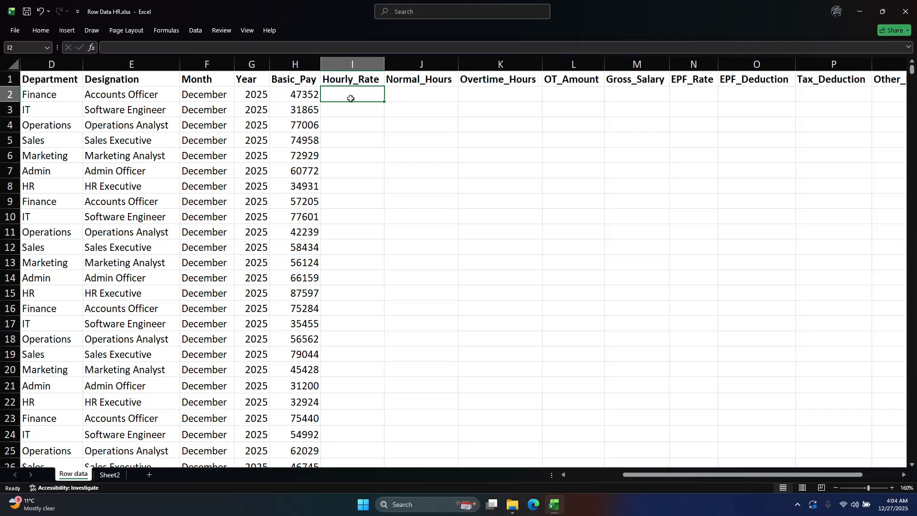
click(292, 100)
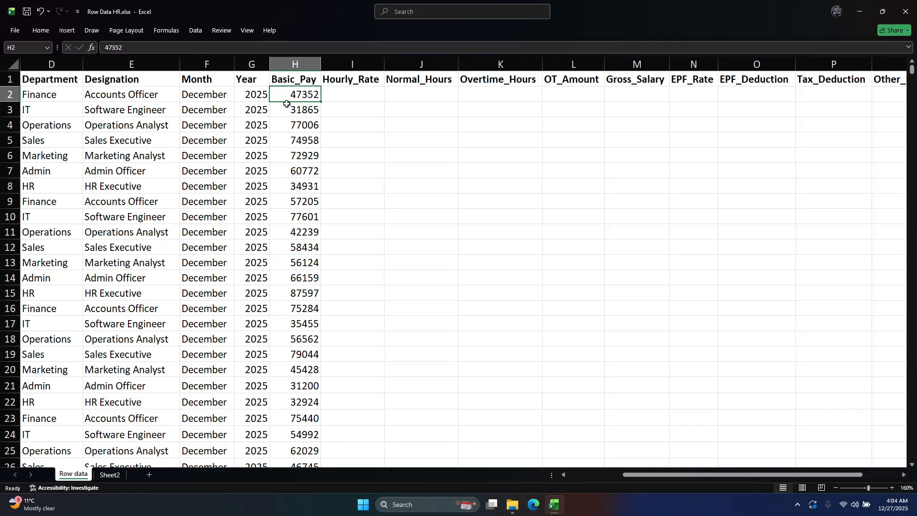
click(343, 91)
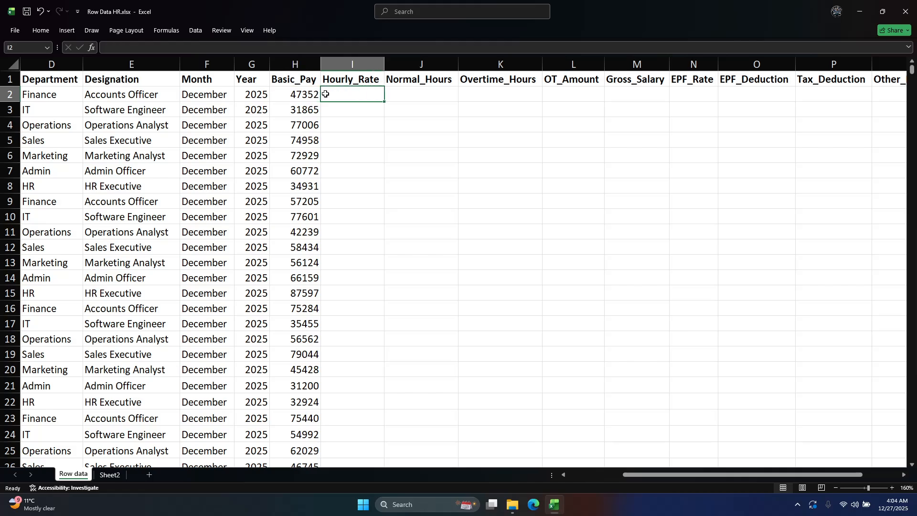
click(295, 95)
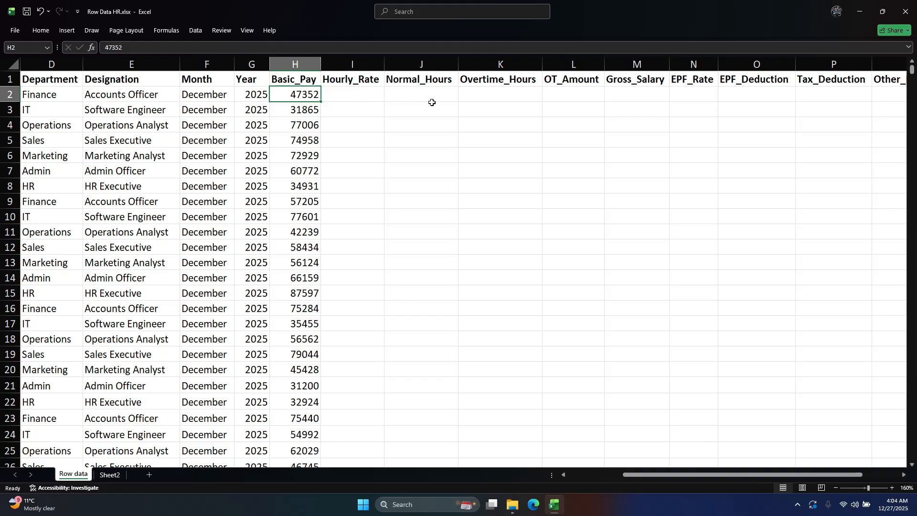
Step: Enter the formula =40*4 in the first Normal_Hours cell, J2
click(415, 95)
text(=40*4)
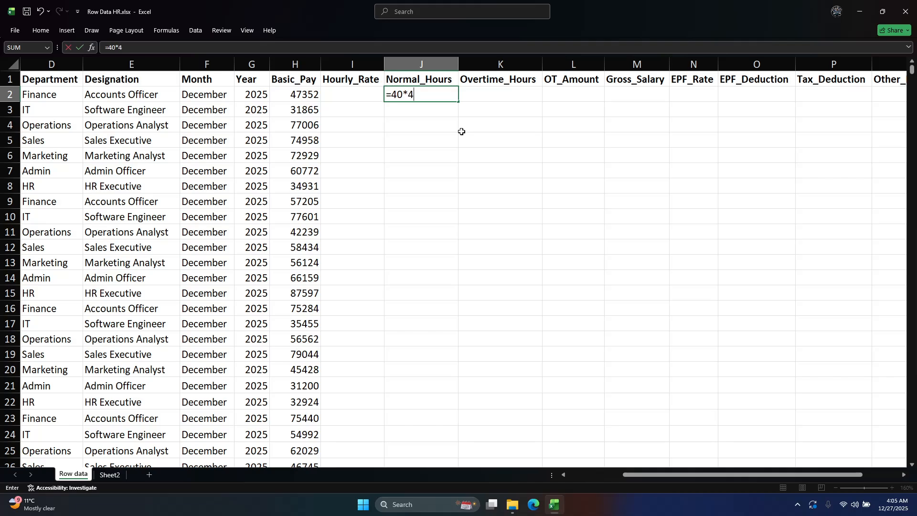
key(Return)
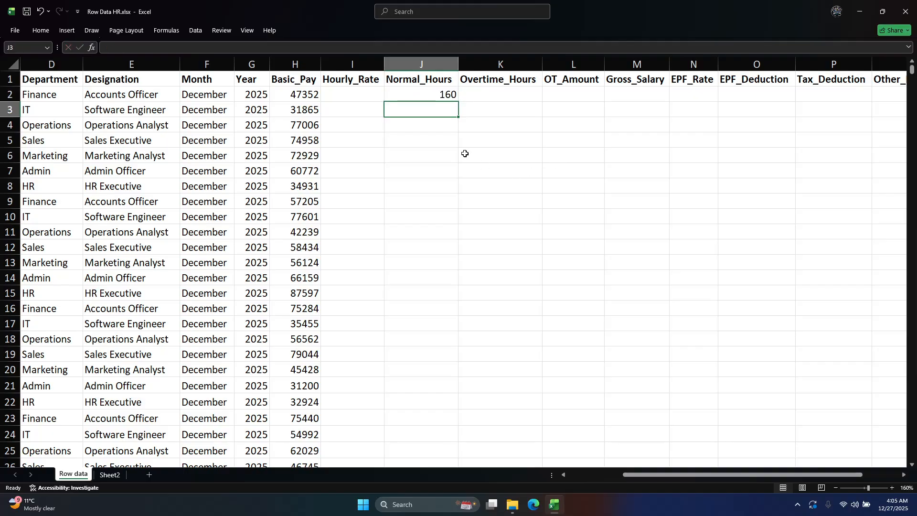
Step: Copy the Normal_Hours formula from J2 into every employee row down to J151
click(443, 94)
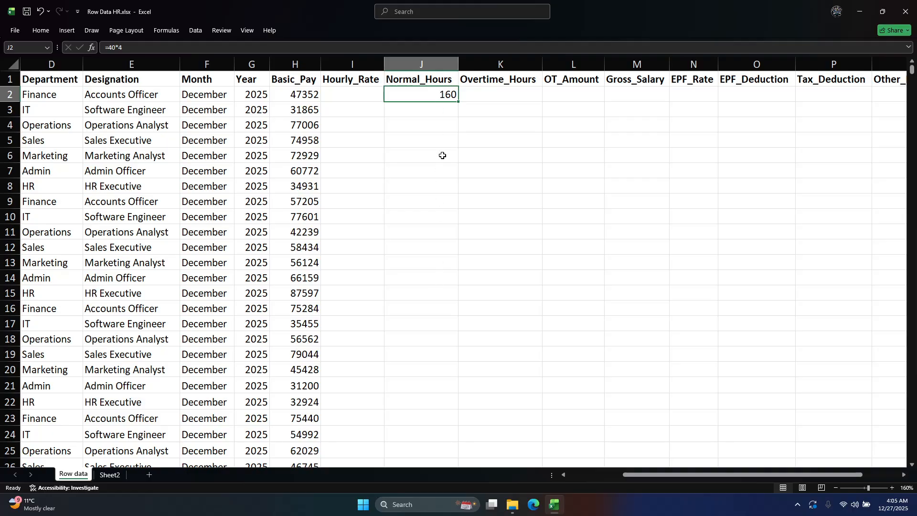
key(Left)
key(Left)
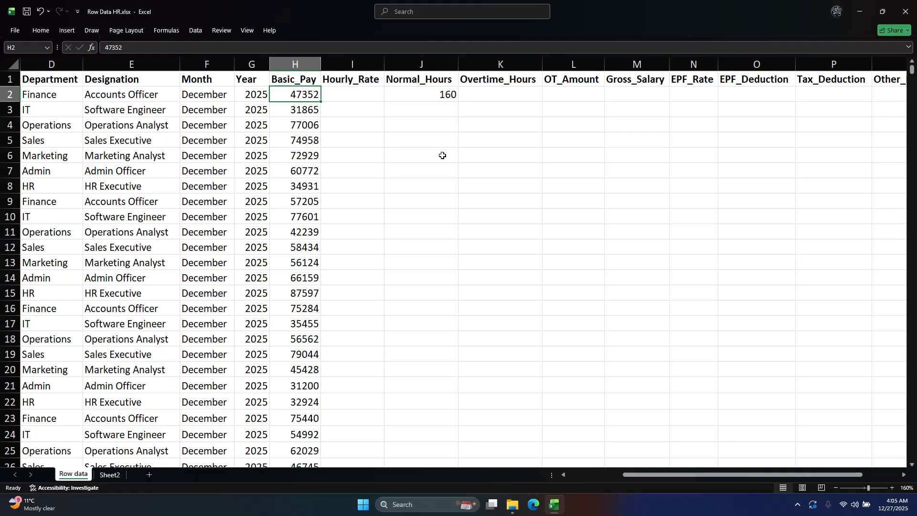
key(ctrl+Down)
key(Right)
key(Right)
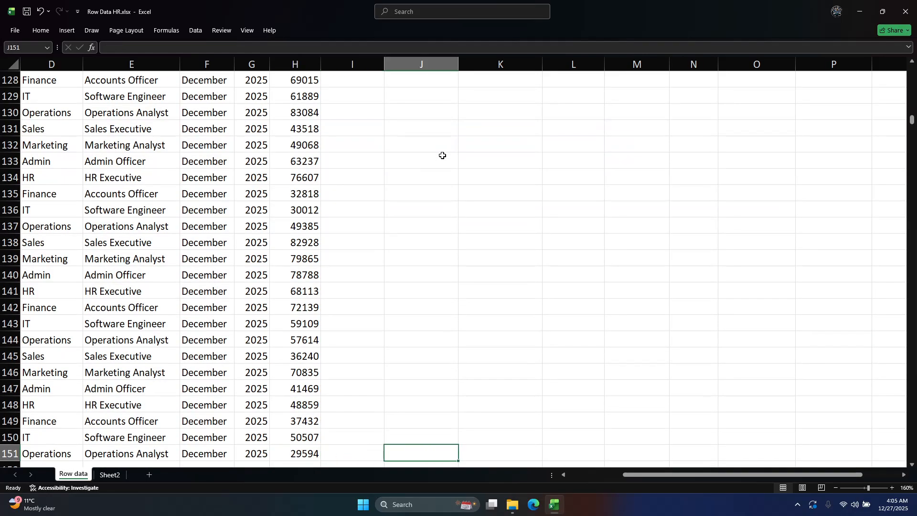
key(ctrl+shift+Up)
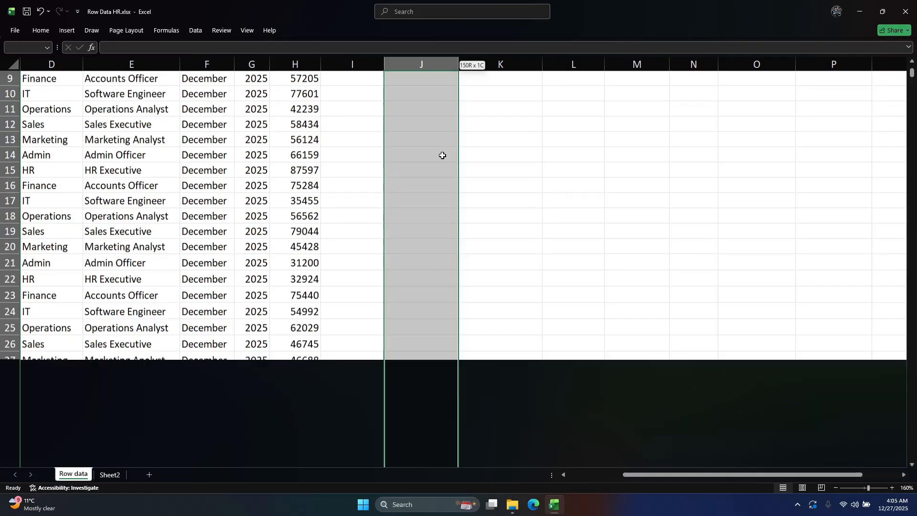
key(ctrl+v)
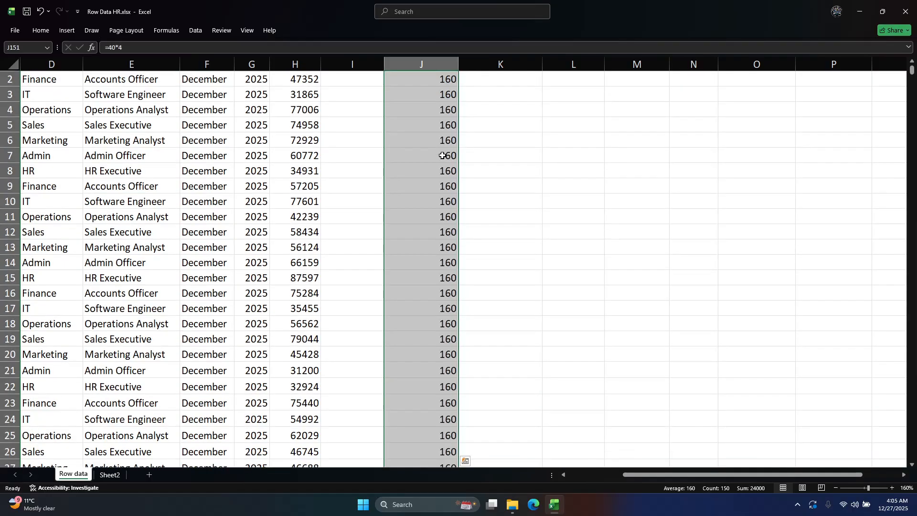
Step: Review the filled Normal_Hours column and compare the Basic_Pay, Hourly_Rate and Normal_Hours cells in row 2
scroll(437, 158, down, 2)
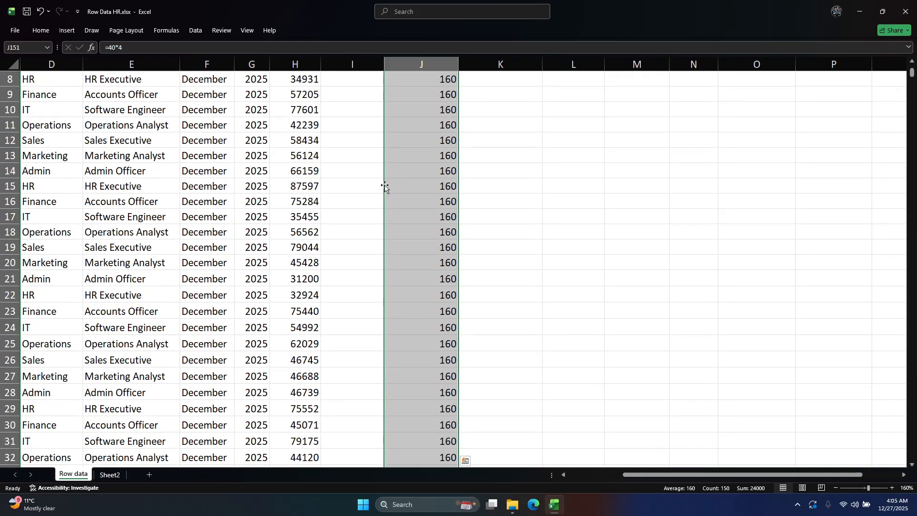
click(355, 185)
scroll(354, 185, up, 3)
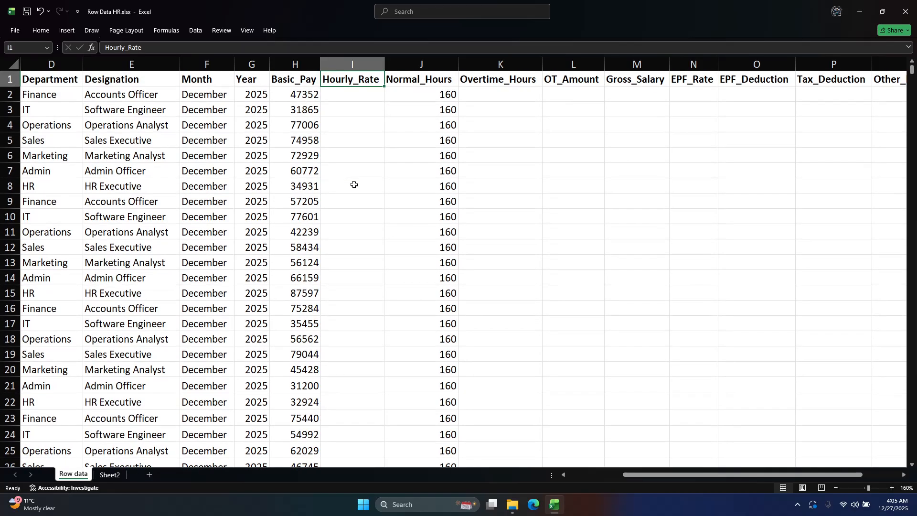
click(354, 100)
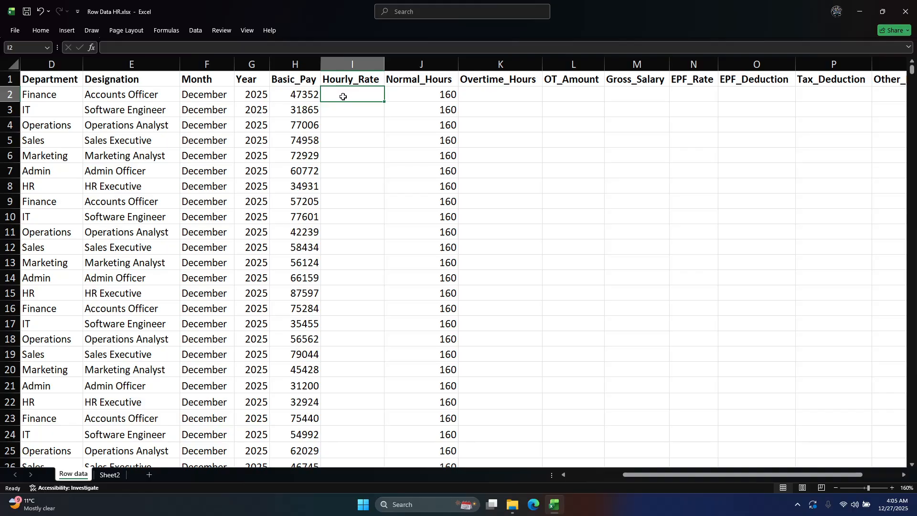
click(301, 93)
click(431, 94)
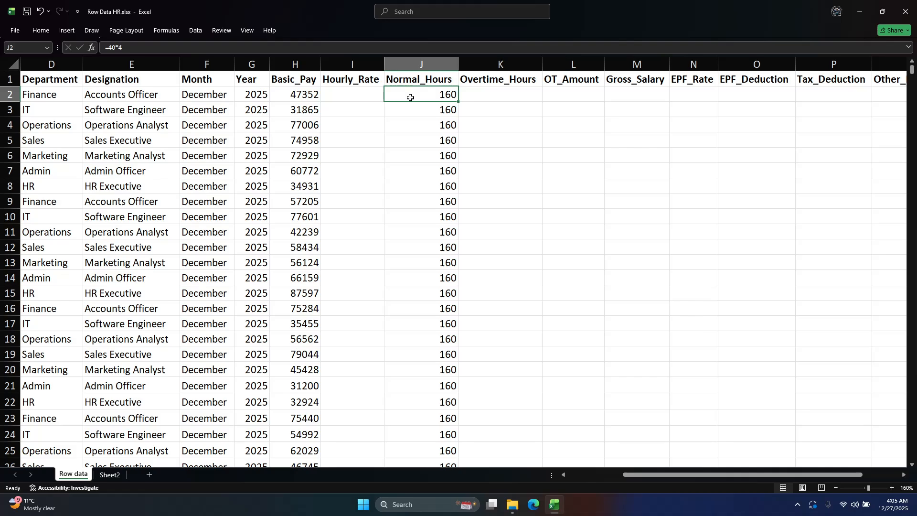
click(81, 97)
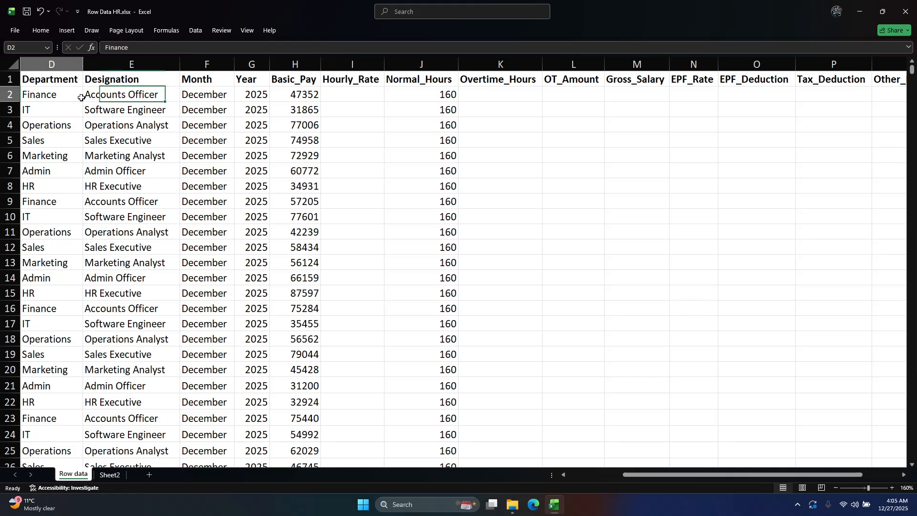
click(453, 95)
click(297, 98)
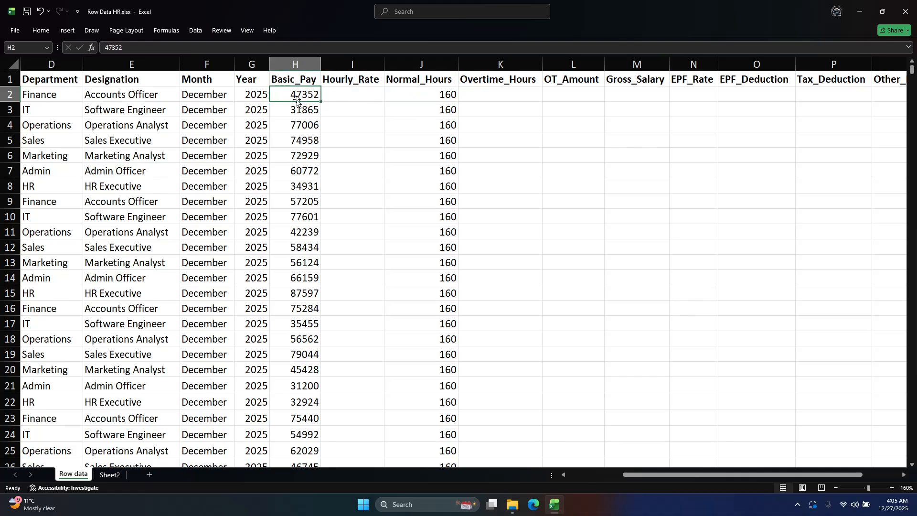
Step: Calculate the first Hourly_Rate in I2 by dividing Basic_Pay by Normal_Hours with =H2/J2
click(350, 97)
text(=)
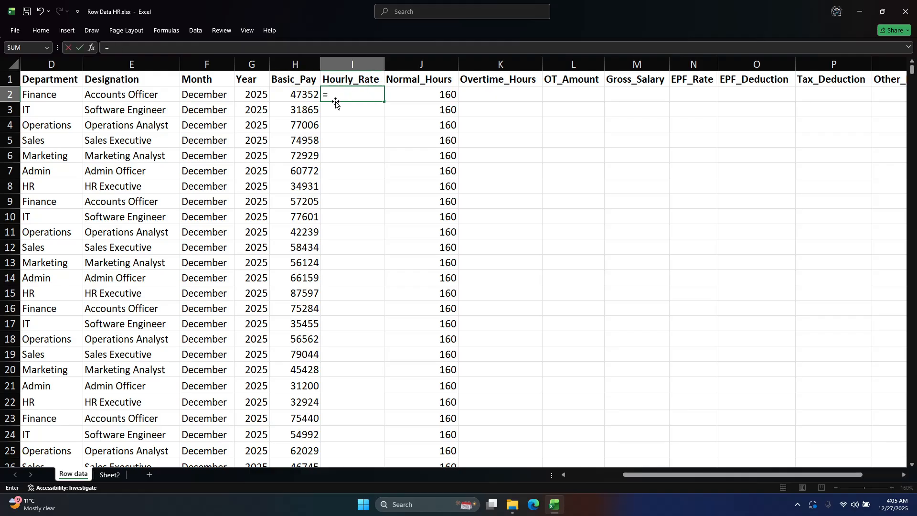
click(290, 96)
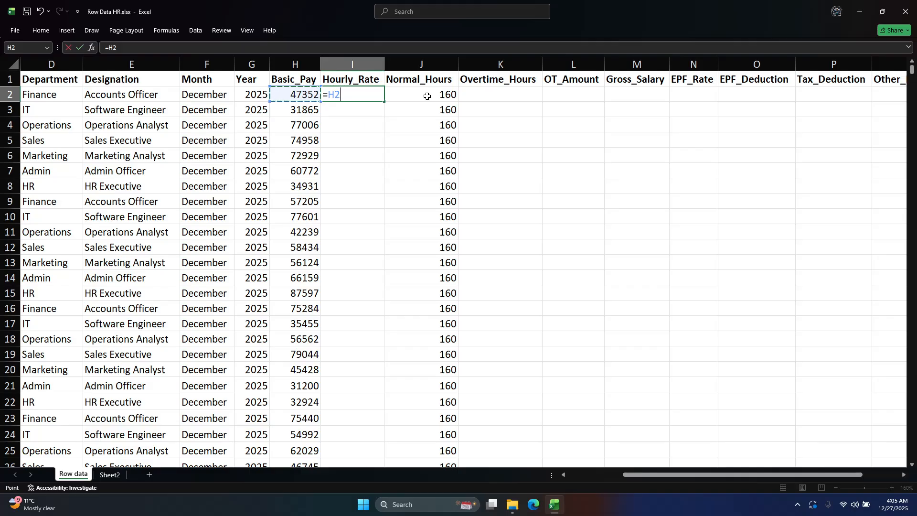
text(/)
click(432, 95)
key(Return)
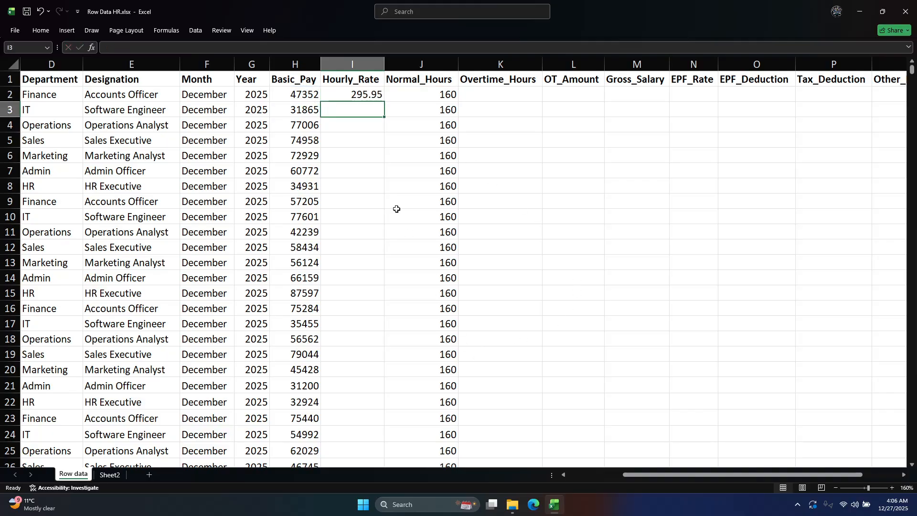
click(353, 95)
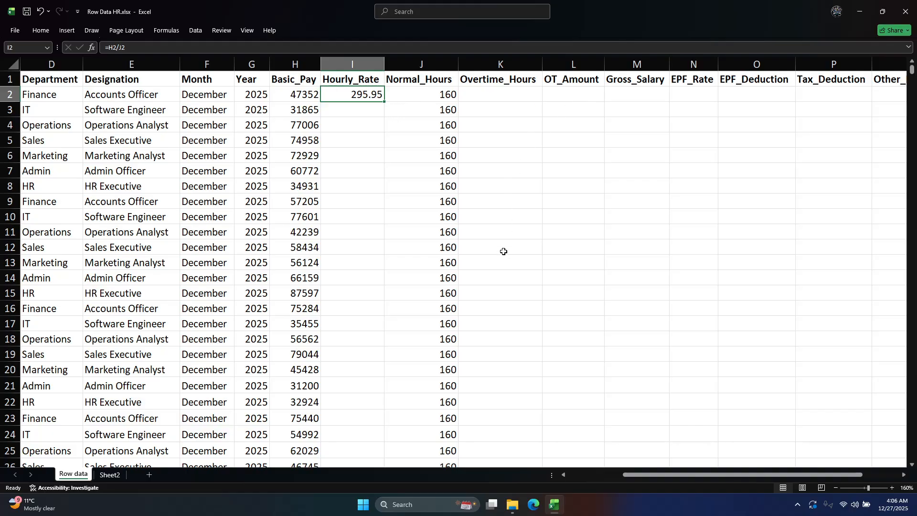
Step: On Sheet2, enter the title "Types of refrance" in cell A1 and copy that cell
click(103, 479)
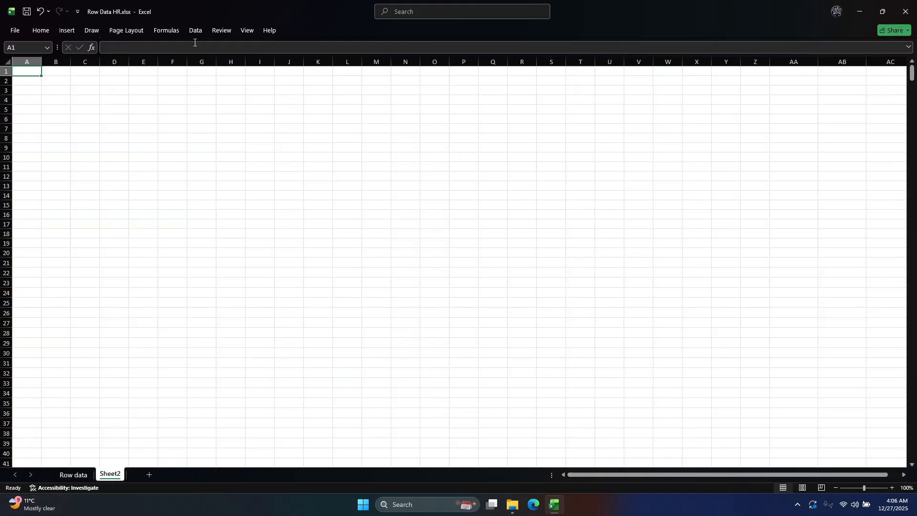
scroll(330, 214, up, 10)
text(T)
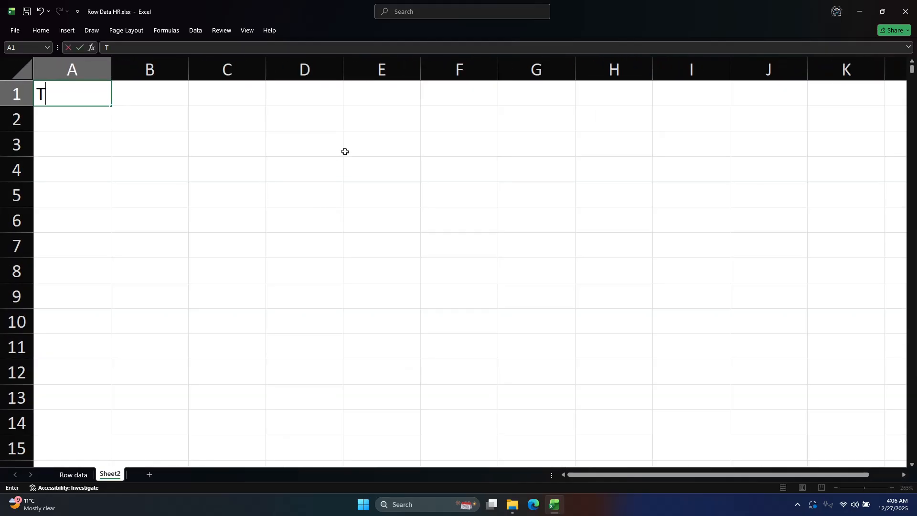
text(ypes of re)
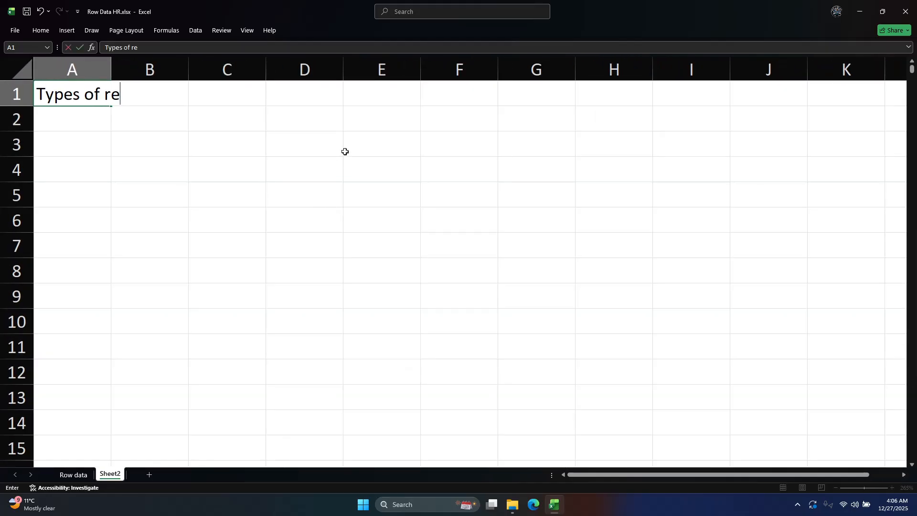
text(france)
key(Tab)
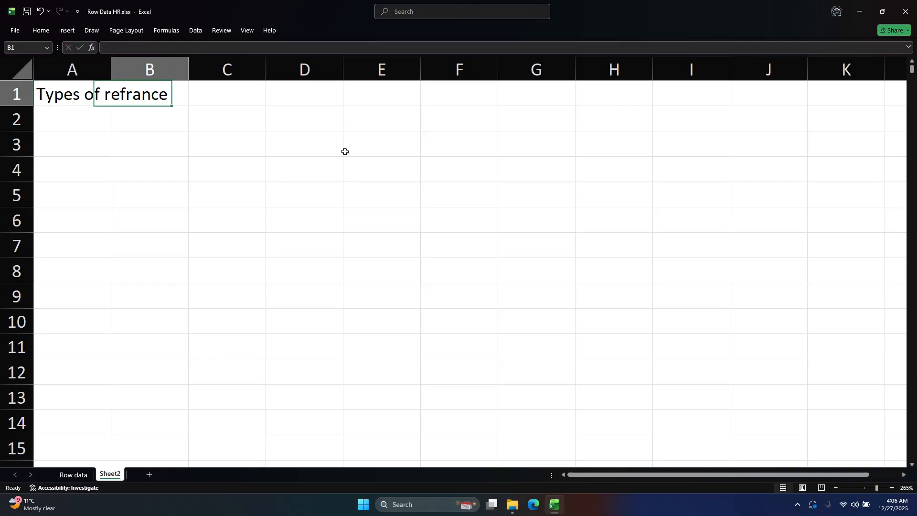
key(Left)
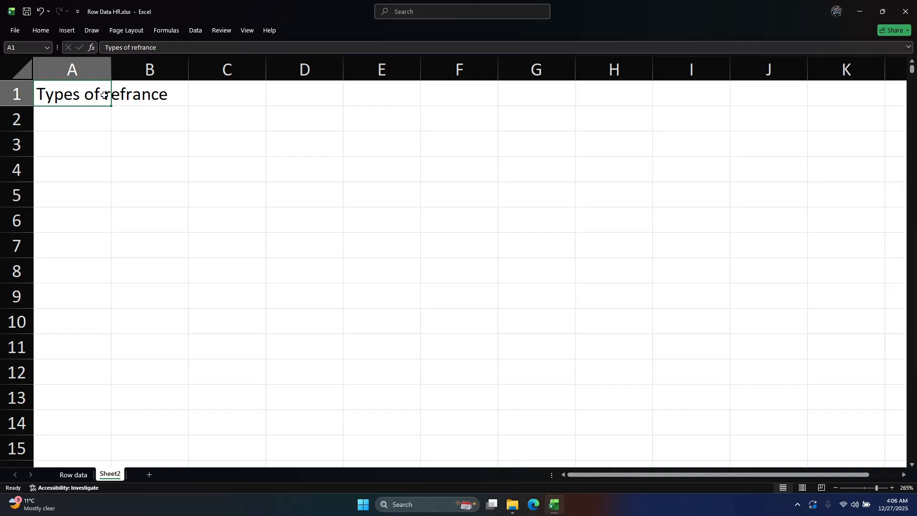
key(ctrl+c)
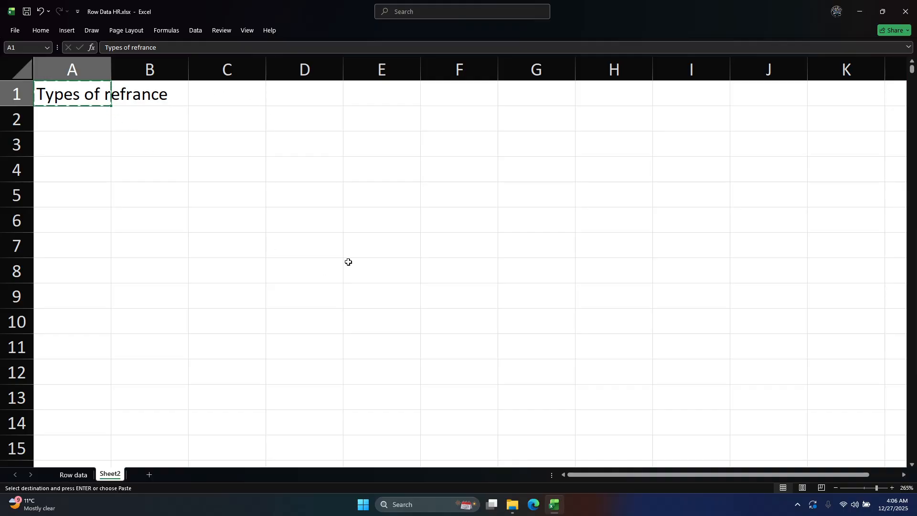
Step: Open Notepad and place the cursor after the "cell referencing" heading
key(super)
text(note)
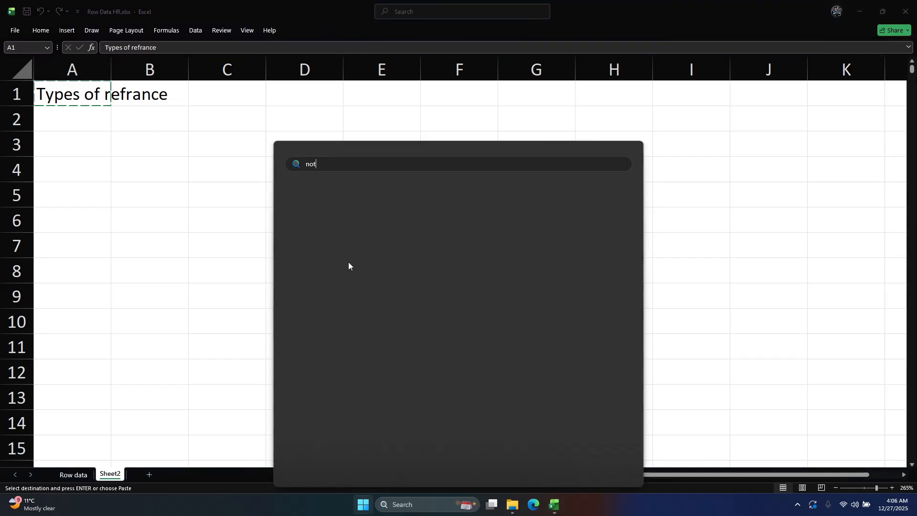
key(Return)
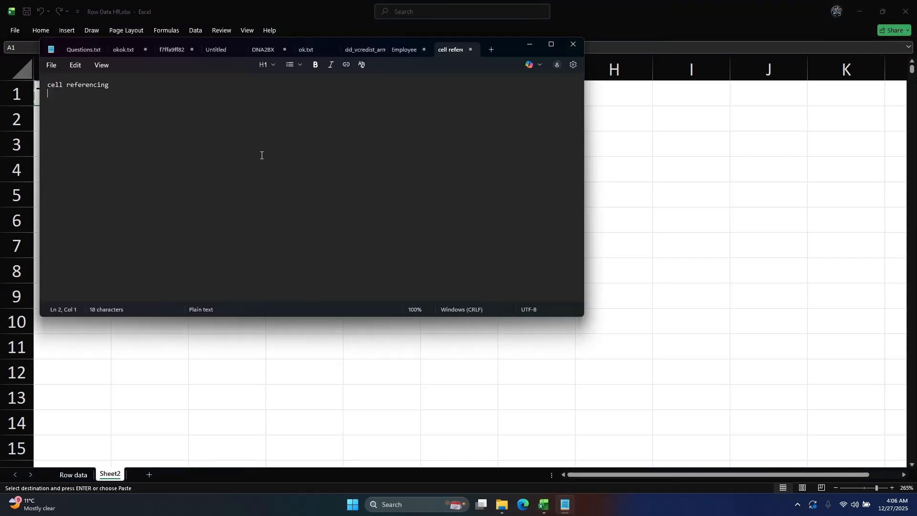
click(216, 92)
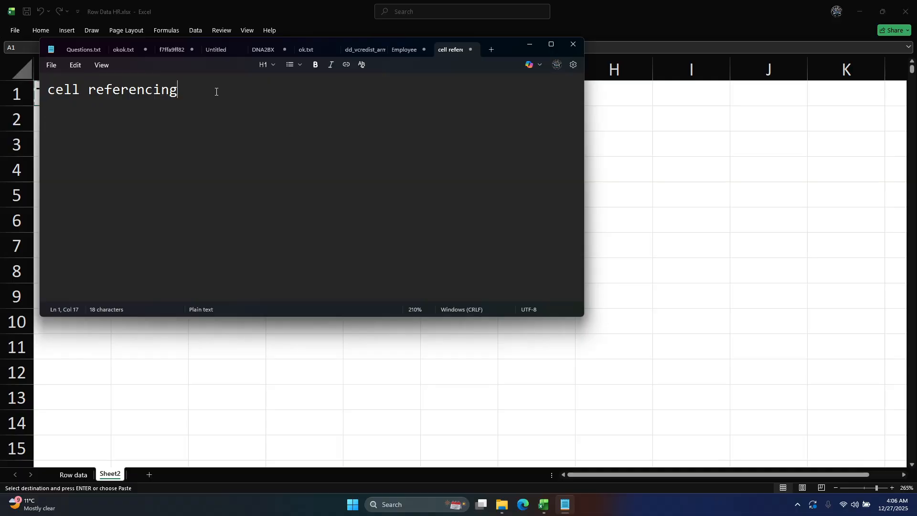
Step: Add the line "1 relative rafrance" below the "cell referencing" heading
key(Down)
text(1)
key(Return)
key(Left)
text(reletive r)
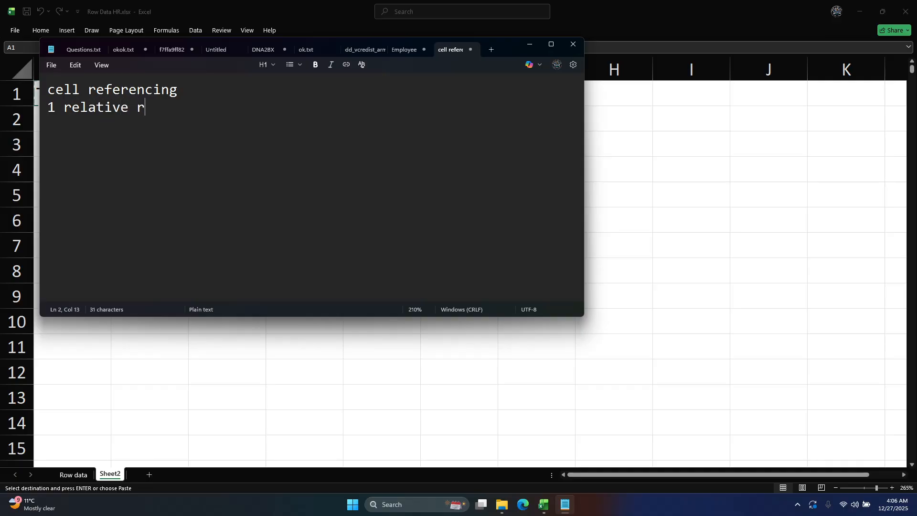
text(a)
text(rance )
Step: Add the lines "2 absolute refrance" and "3 mixed refrance" below the first line of the cell referencing list
text(2 )
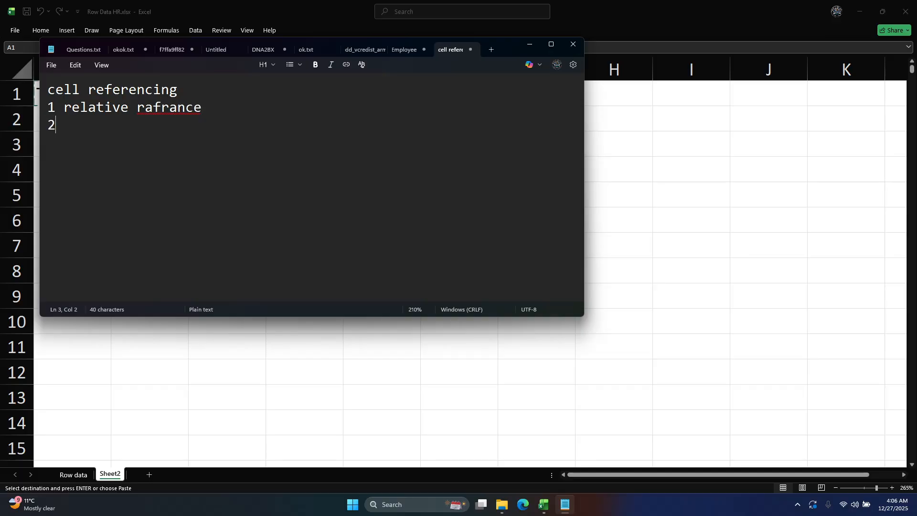
text(absolute rafrac)
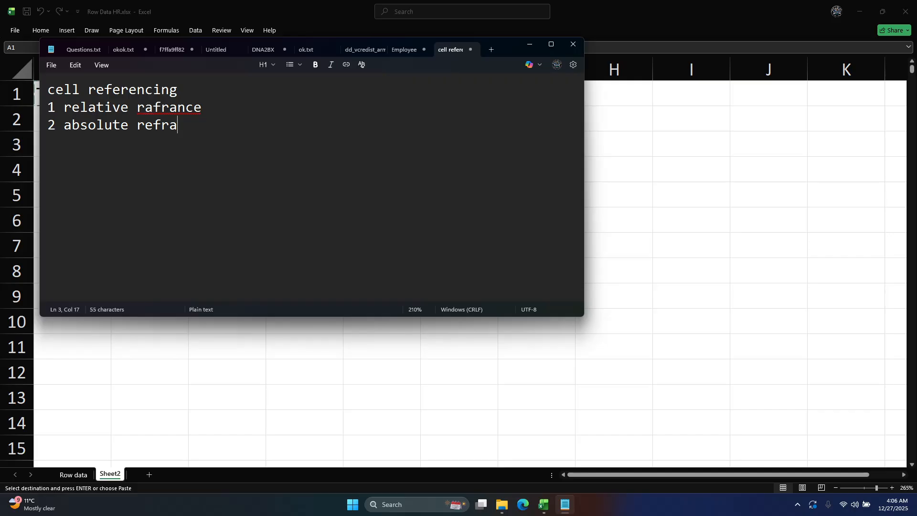
key(BackSpace)
text(nce)
key(Return)
text(3 mixed ref)
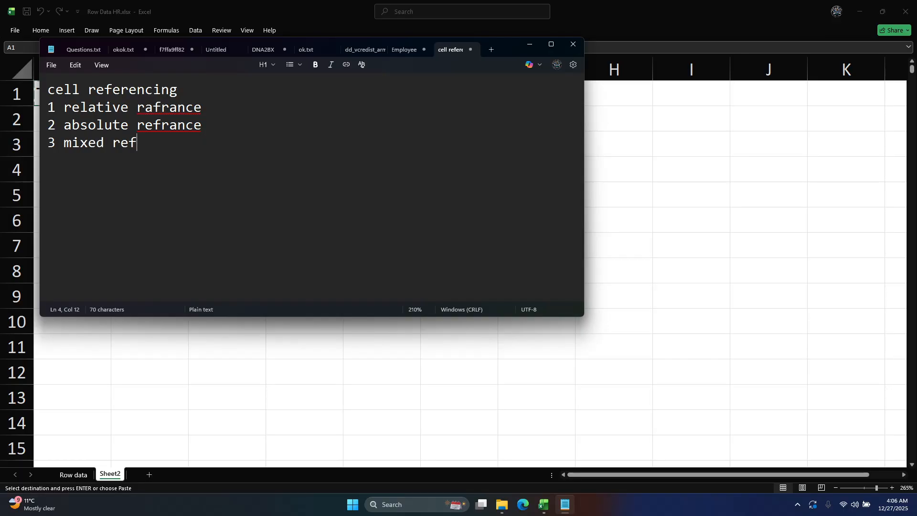
text(rance)
Step: Replace the misspelled last word of all three list lines with the spelling suggestion "reverence"
right_click(175, 110)
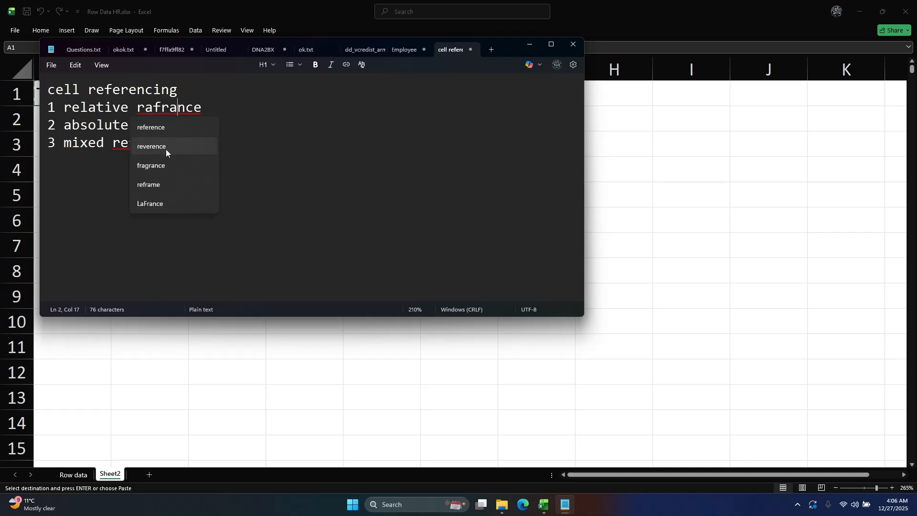
click(165, 149)
key(ctrl+shift+Left)
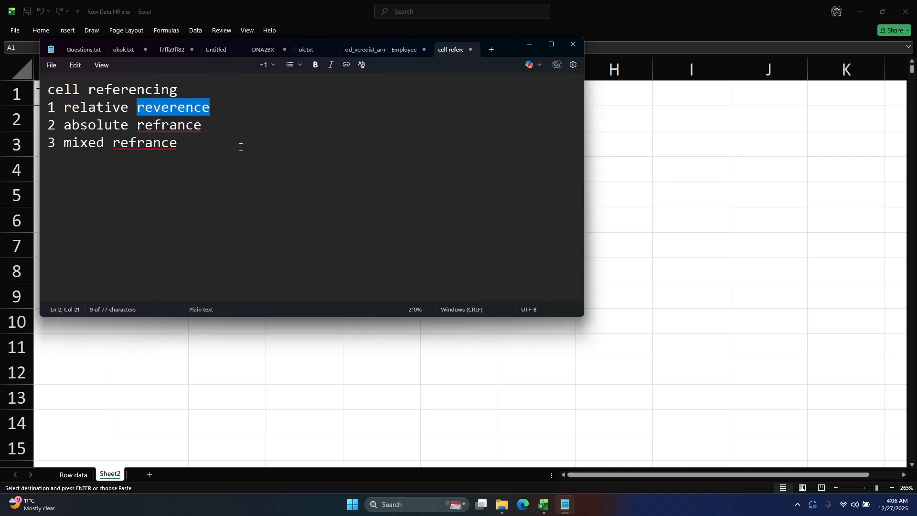
key(ctrl+c)
double_click(162, 126)
key(ctrl+v)
double_click(144, 143)
key(ctrl+v)
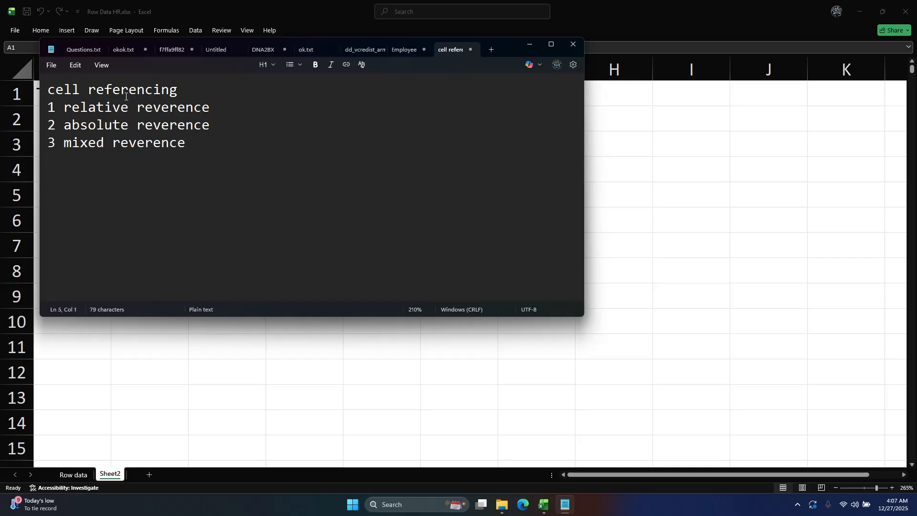
Step: Switch to the Row data sheet in Excel and fill the Hourly_Rate formula from I2 down to I3
drag(64, 107, 220, 107)
click(169, 114)
key(alt+Tab)
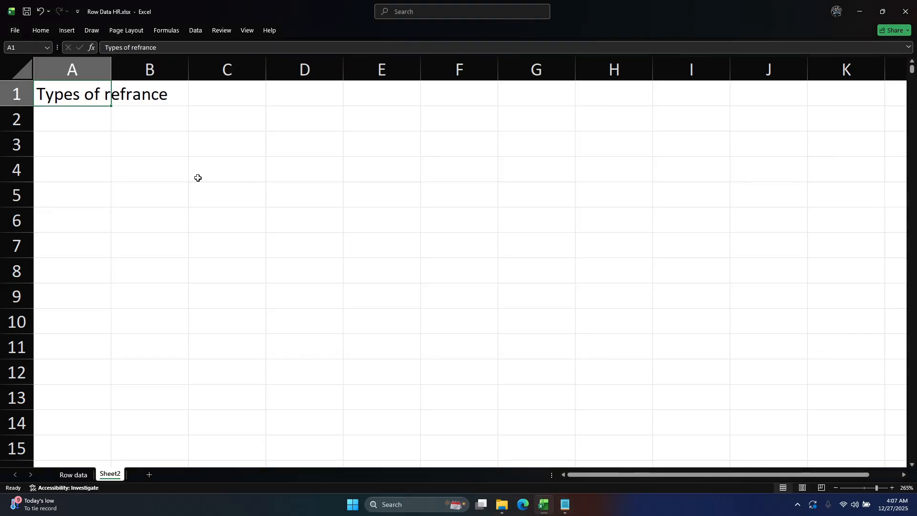
click(76, 474)
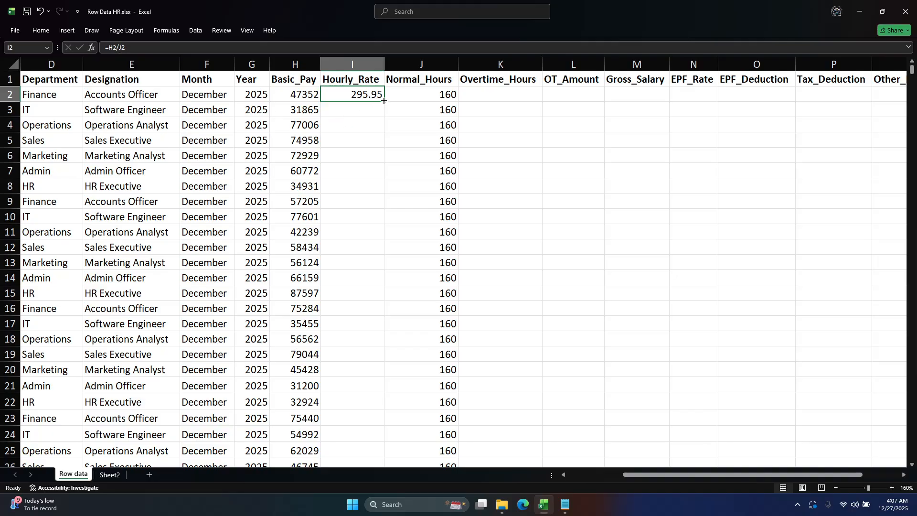
drag(384, 101, 383, 115)
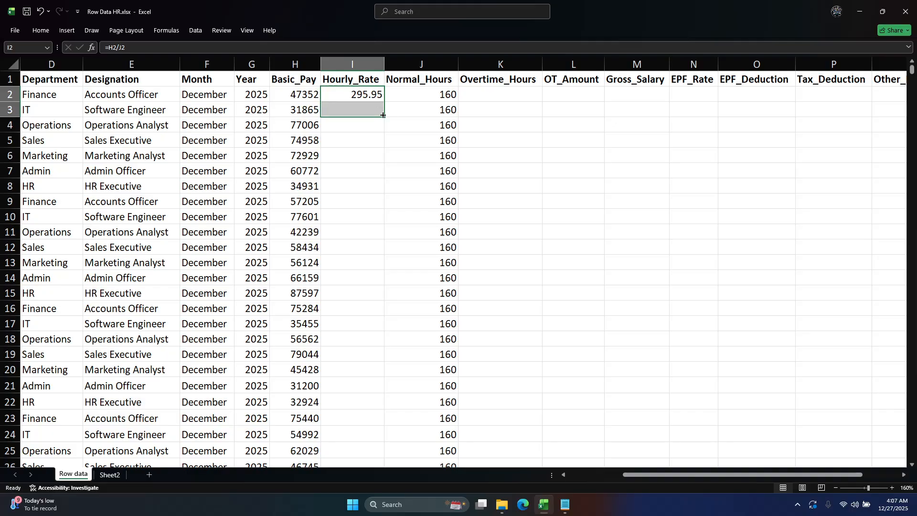
Step: Examine the formula in I3 and compare the Basic_Pay cells H2 and H3 it shifts between
click(357, 110)
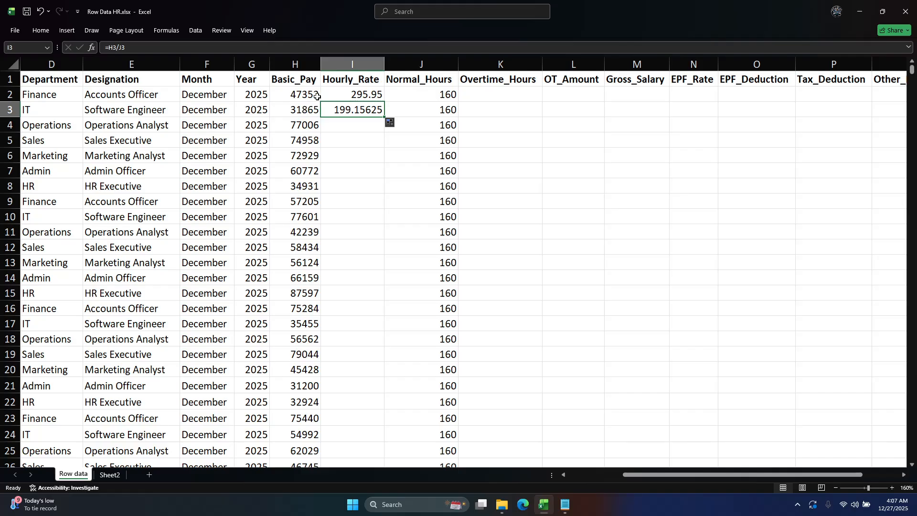
click(297, 91)
click(302, 110)
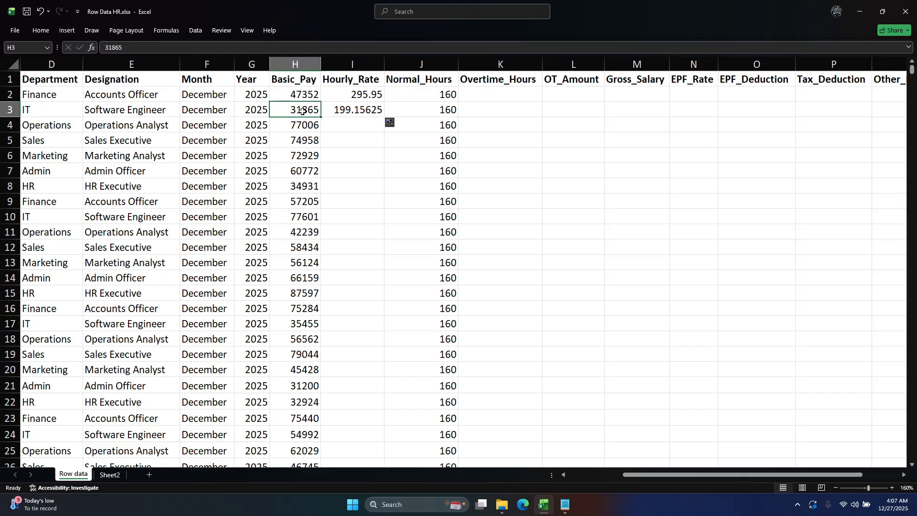
click(305, 94)
click(310, 111)
click(363, 112)
Step: Try to fill the Hourly_Rate formula from I3 across into J3, and undo the fill
drag(385, 116, 445, 119)
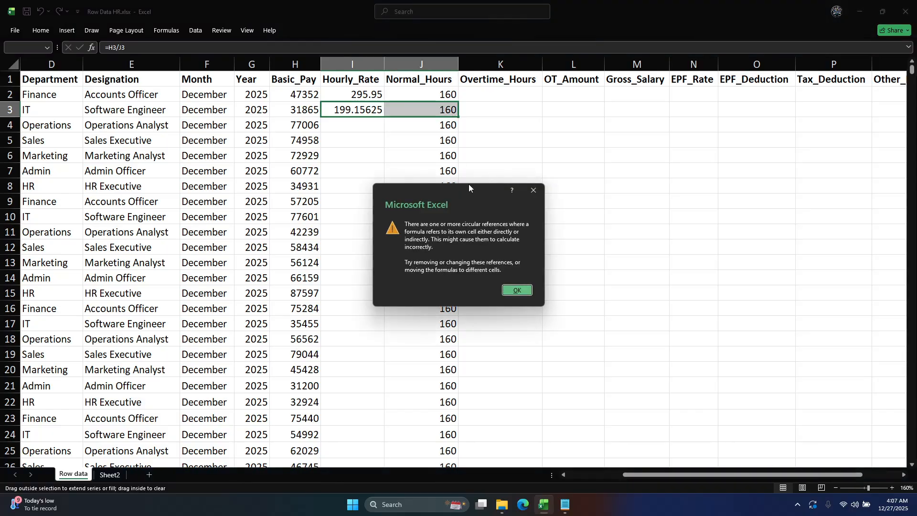
click(504, 288)
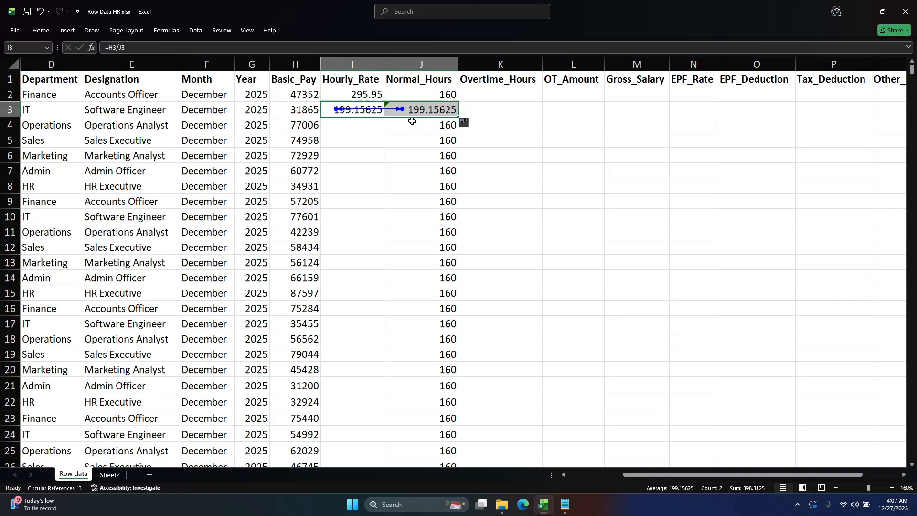
key(ctrl+z)
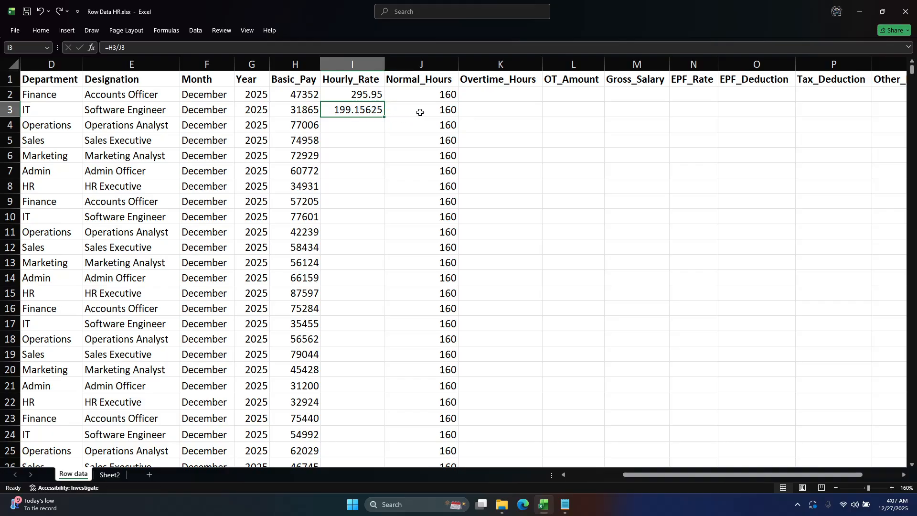
Step: Clear the Normal_Hours value in J3 as a test, and undo the deletion
click(420, 113)
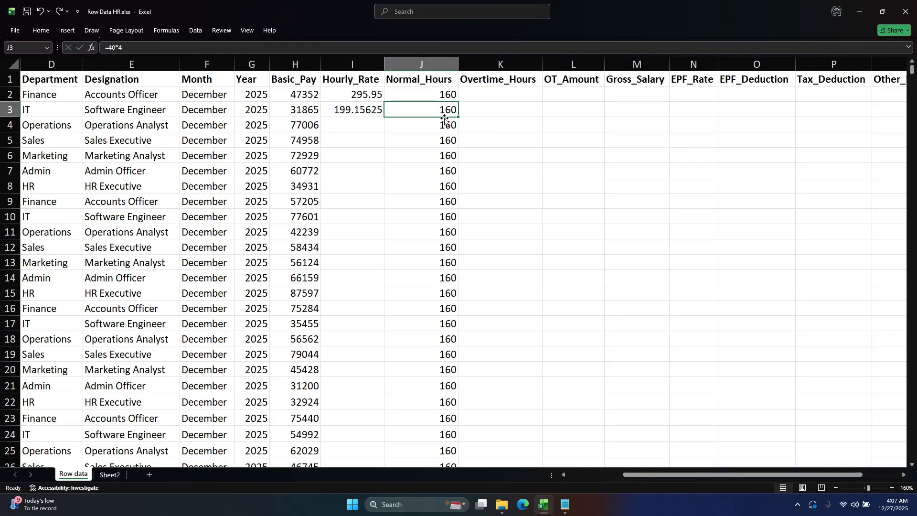
key(Delete)
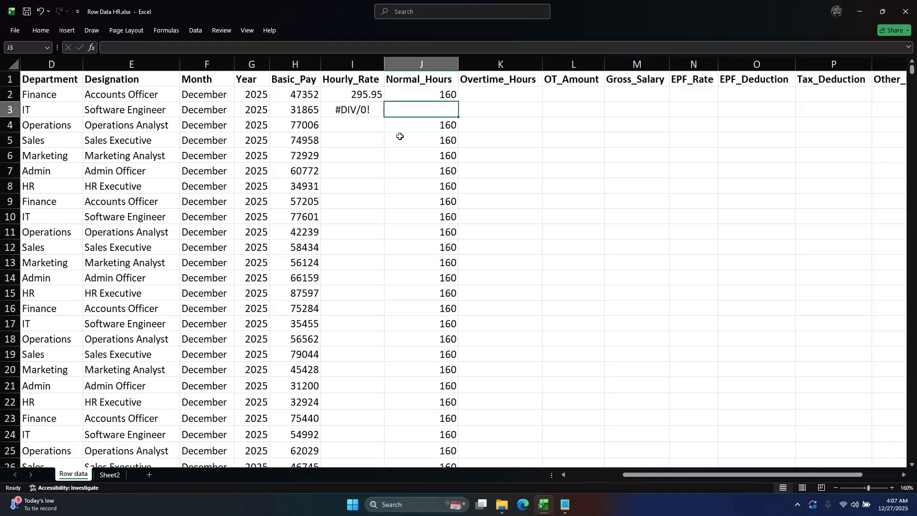
key(ctrl+z)
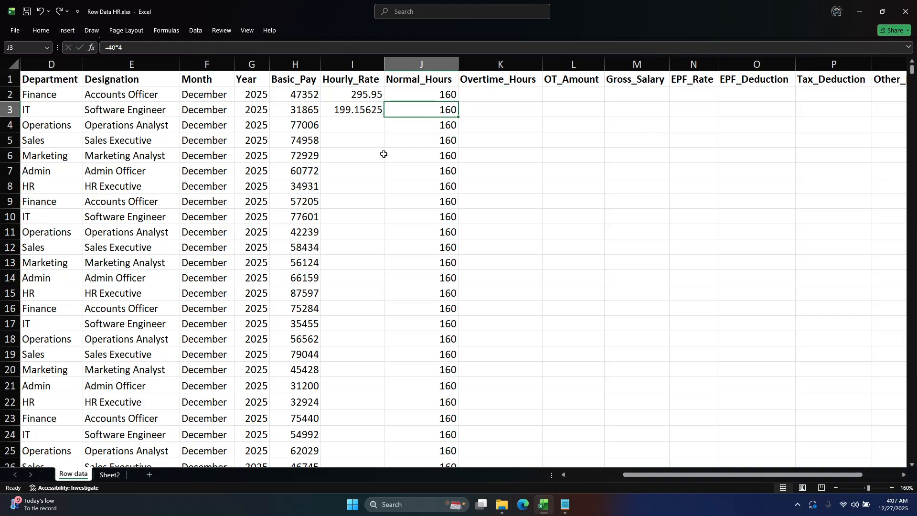
Step: Fill the Hourly_Rate formula from I3 down to I6 and format I2:I6 with two decimal places
click(365, 113)
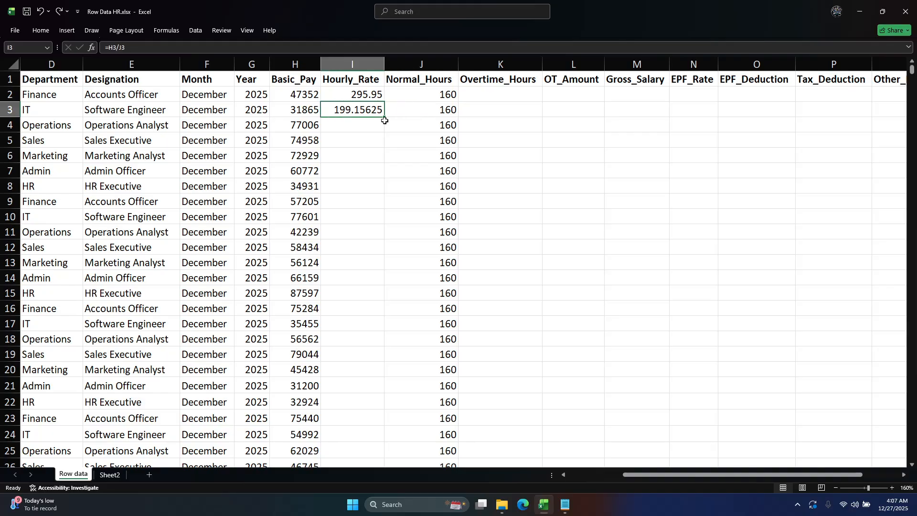
drag(384, 118, 383, 163)
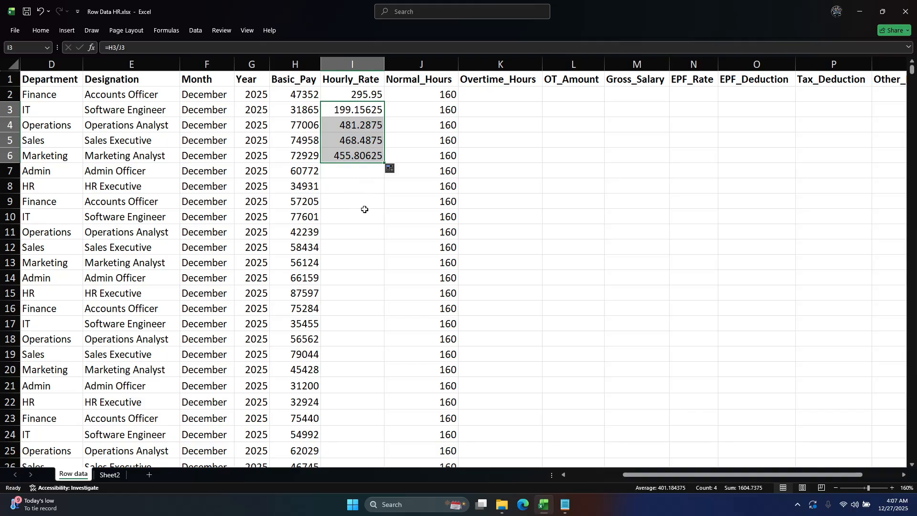
drag(367, 93, 375, 158)
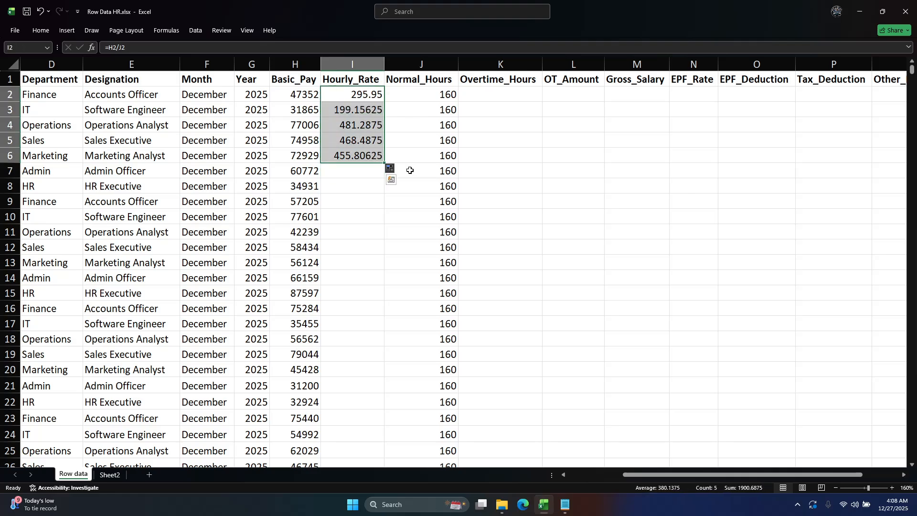
click(41, 30)
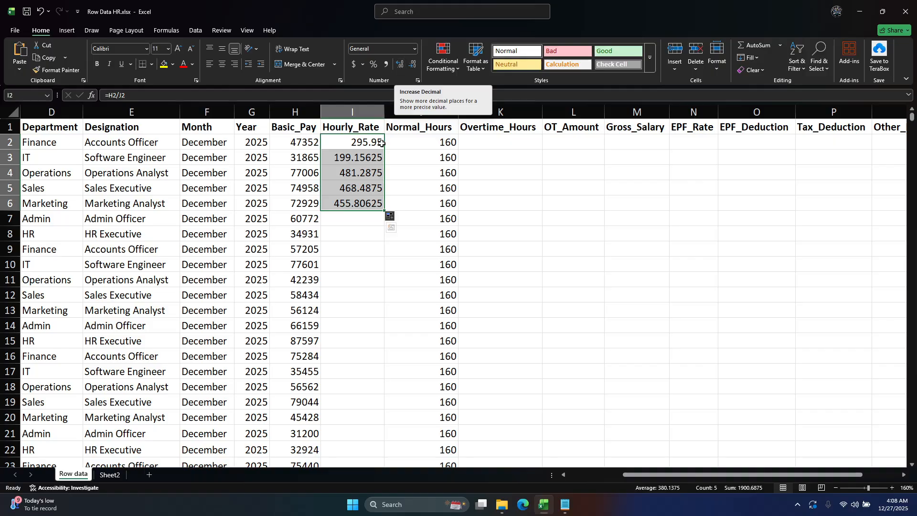
click(412, 66)
click(398, 68)
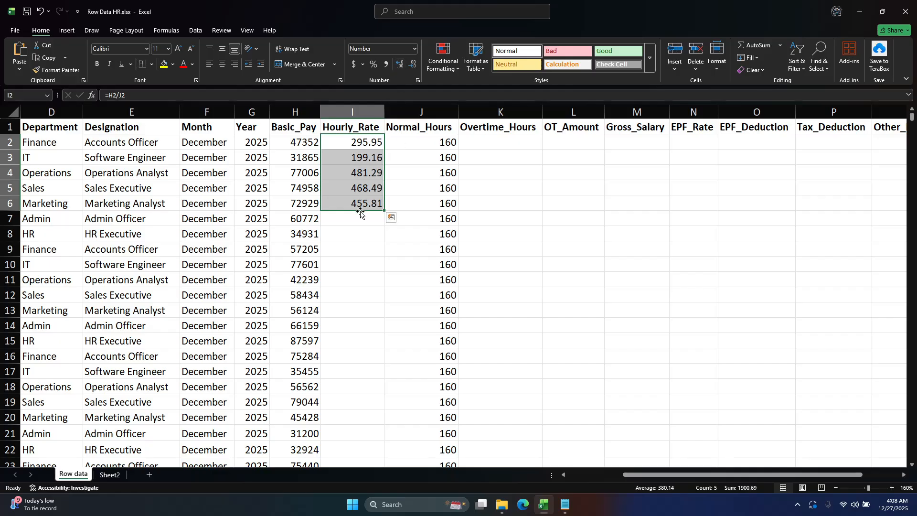
click(367, 179)
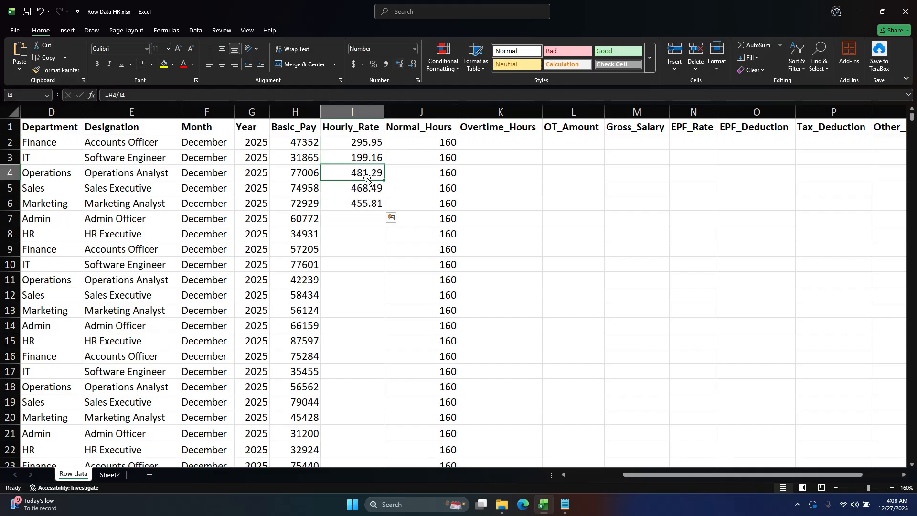
click(371, 206)
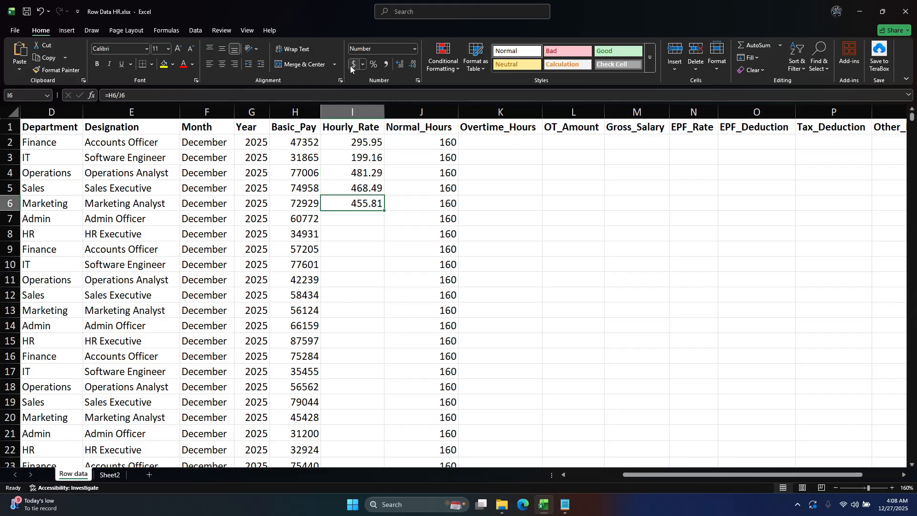
Step: Try the dollar and English (India) rupee accounting formats on the Hourly_Rate cells I2:I6, and undo both
drag(371, 142, 368, 205)
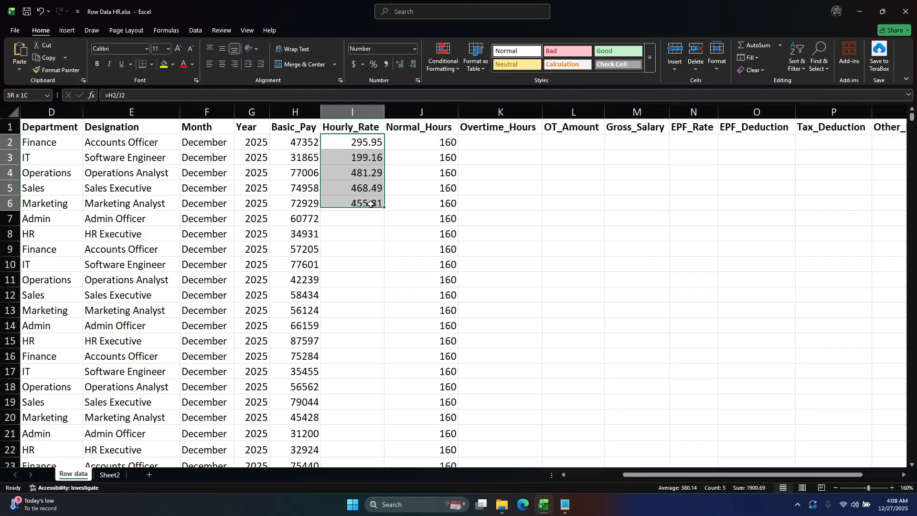
click(354, 64)
click(367, 157)
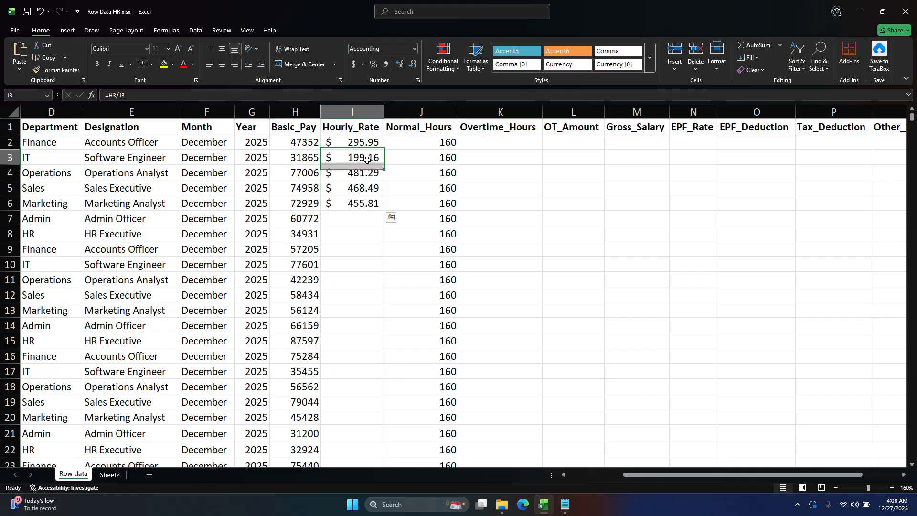
drag(366, 144, 363, 201)
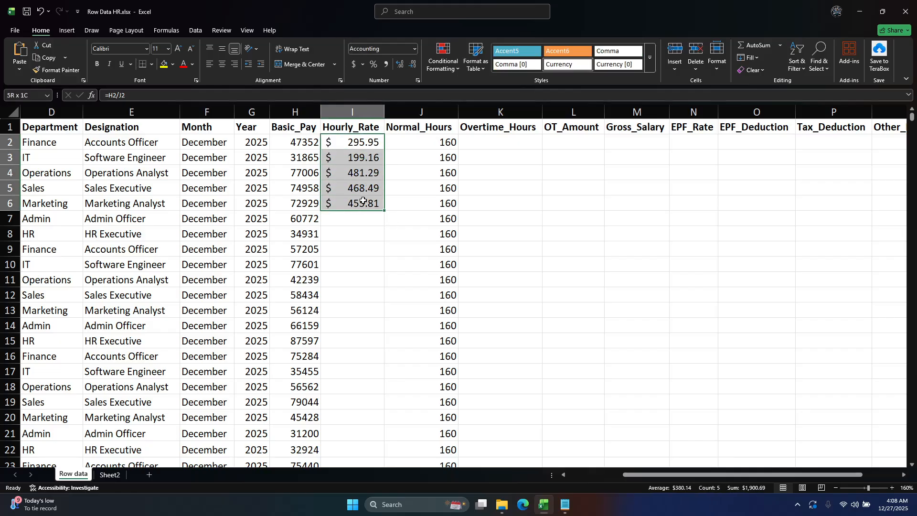
click(362, 64)
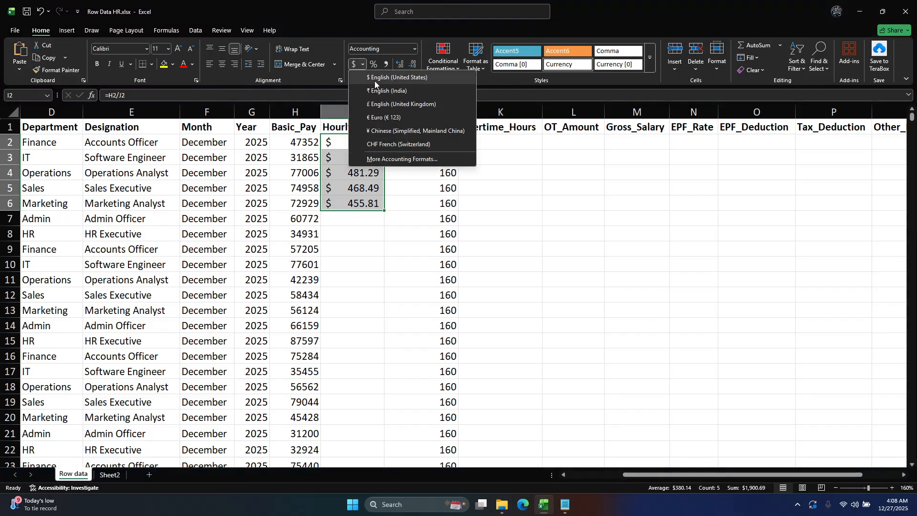
click(377, 90)
click(364, 173)
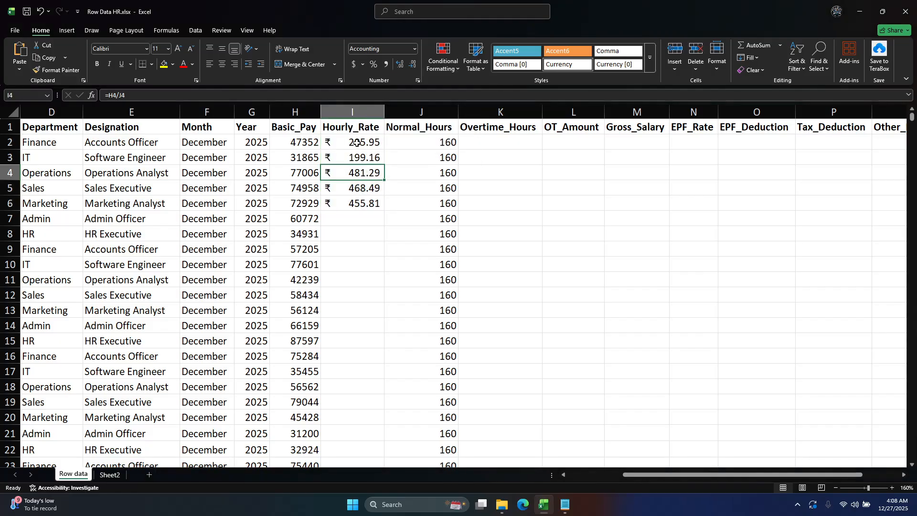
drag(357, 143, 360, 202)
key(ctrl+z)
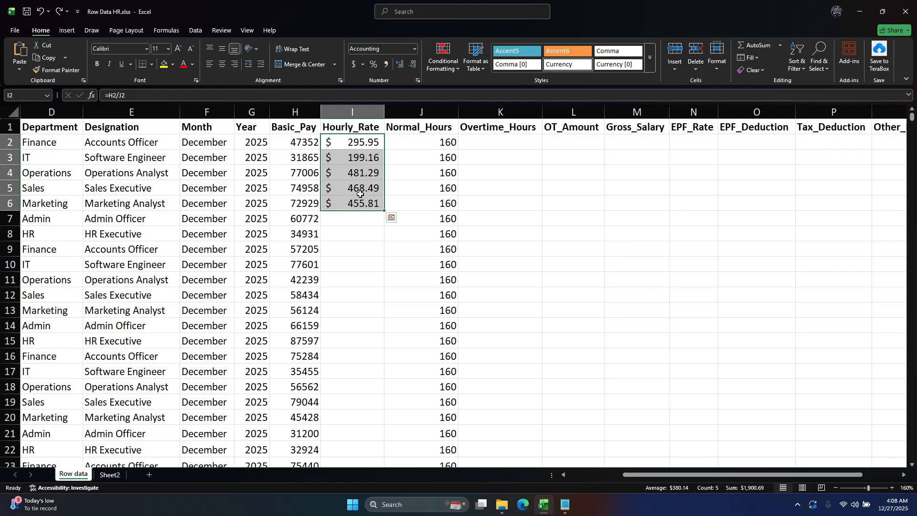
click(373, 172)
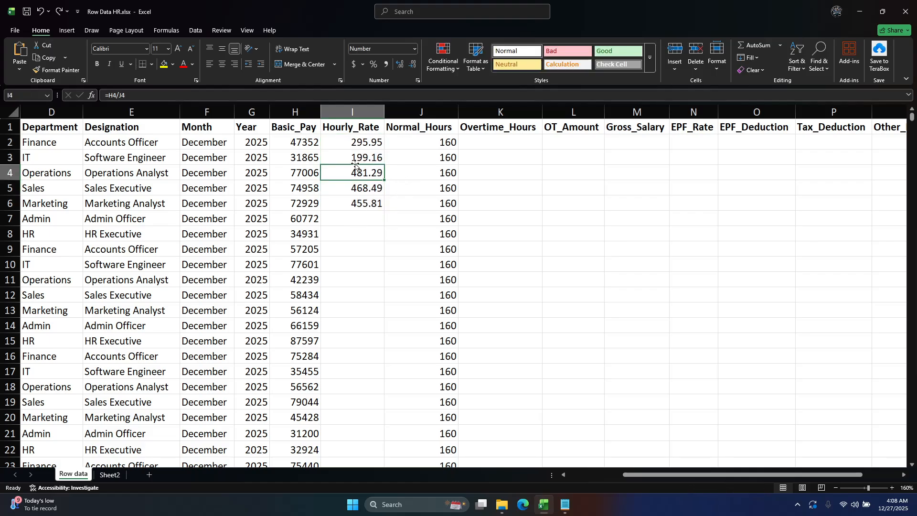
Step: Fill the Hourly_Rate formula from I6 down to the last data row, I151, and review the column
click(318, 143)
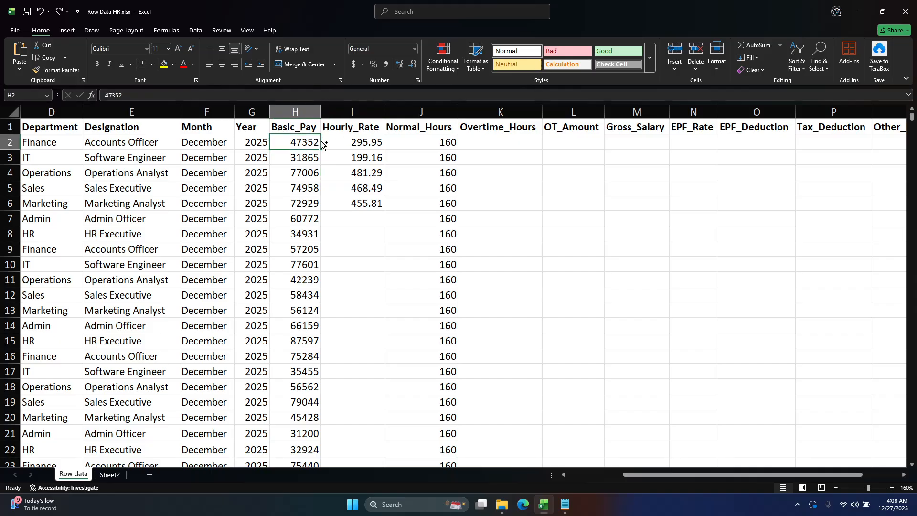
key(ctrl+Down)
key(Right)
key(ctrl+shift+Up)
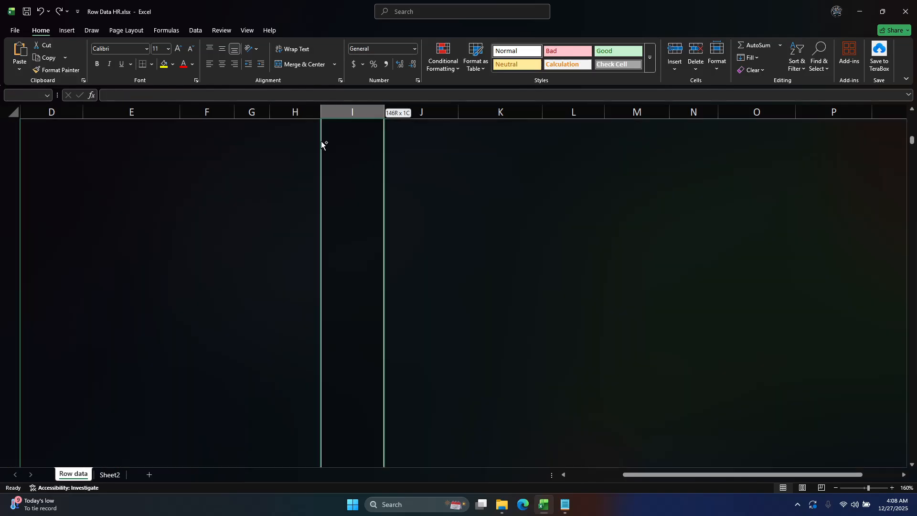
key(ctrl+d)
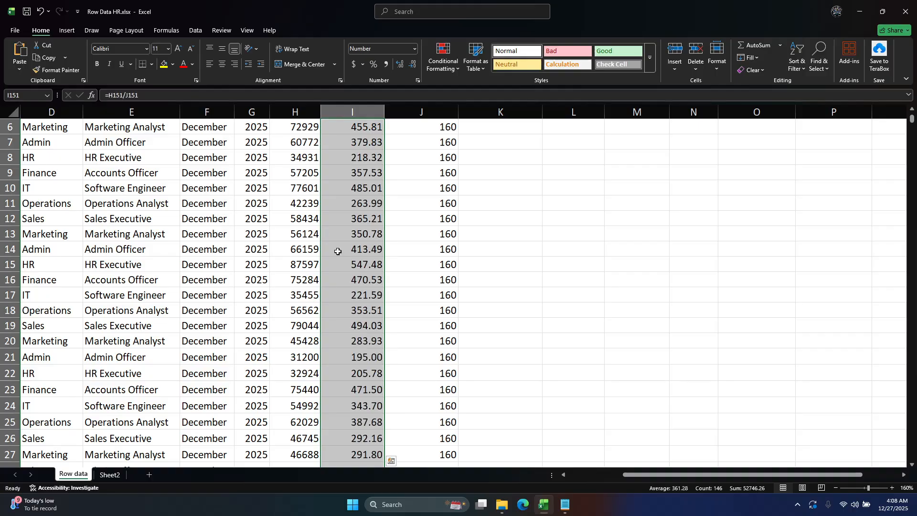
click(337, 252)
scroll(338, 251, down, 19)
scroll(339, 251, up, 11)
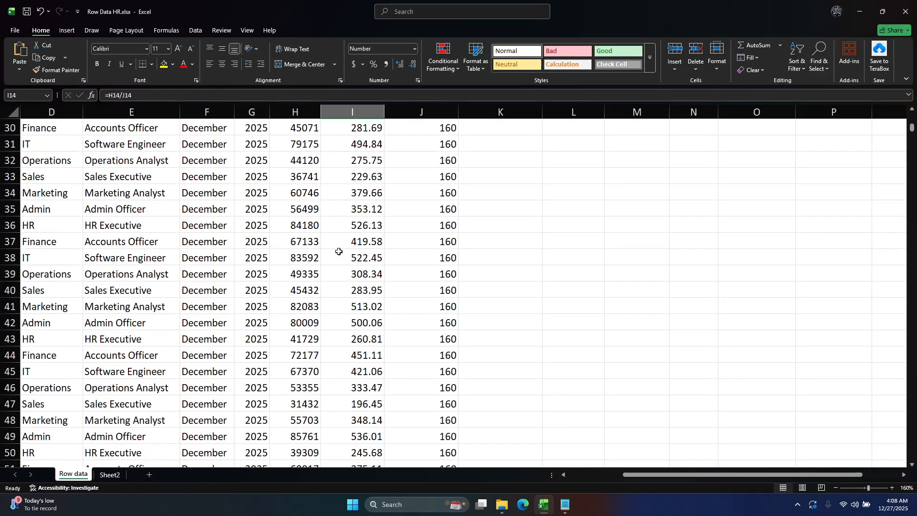
Step: Examine the formulas in several Hourly_Rate cells and the Normal_Hours cell J2
scroll(339, 252, up, 10)
click(353, 237)
click(359, 268)
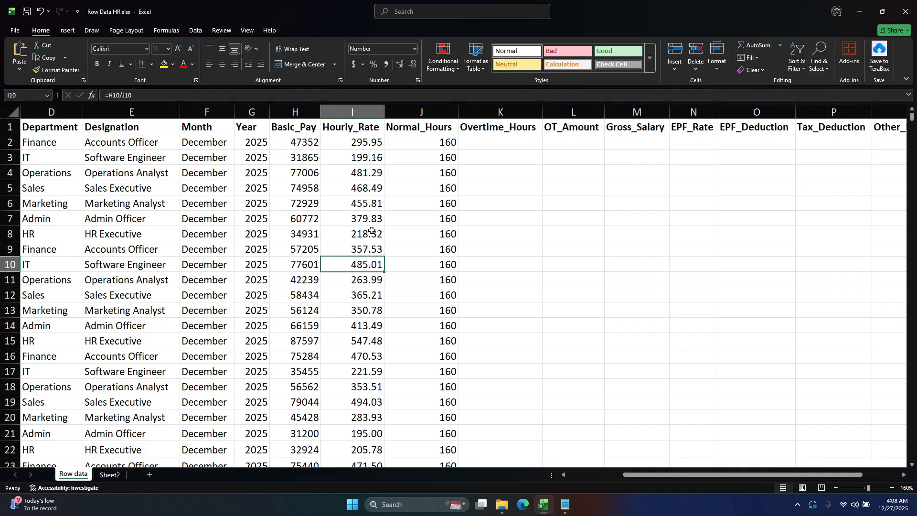
click(371, 218)
click(366, 295)
click(366, 230)
click(358, 297)
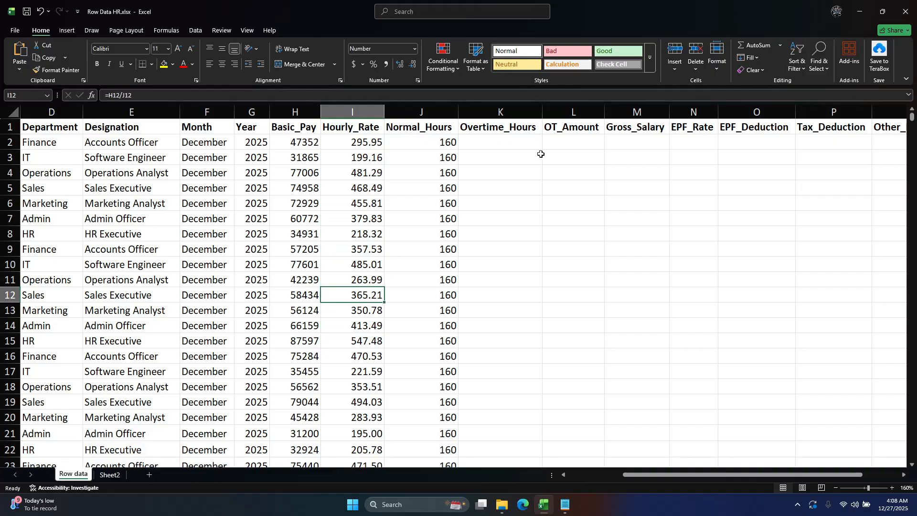
click(432, 129)
click(443, 145)
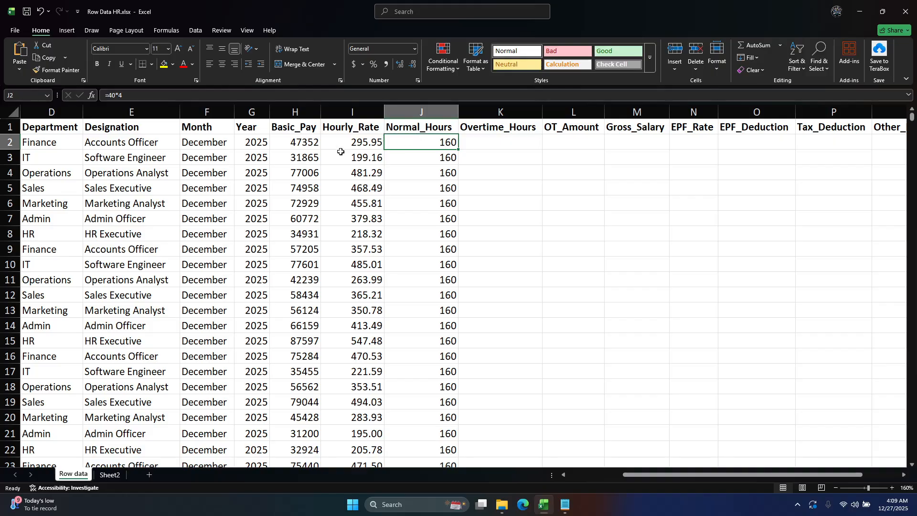
Step: Change the Hourly_Rate formula in I2 to =H2/160, replacing the Normal_Hours reference with a constant
click(355, 145)
click(135, 94)
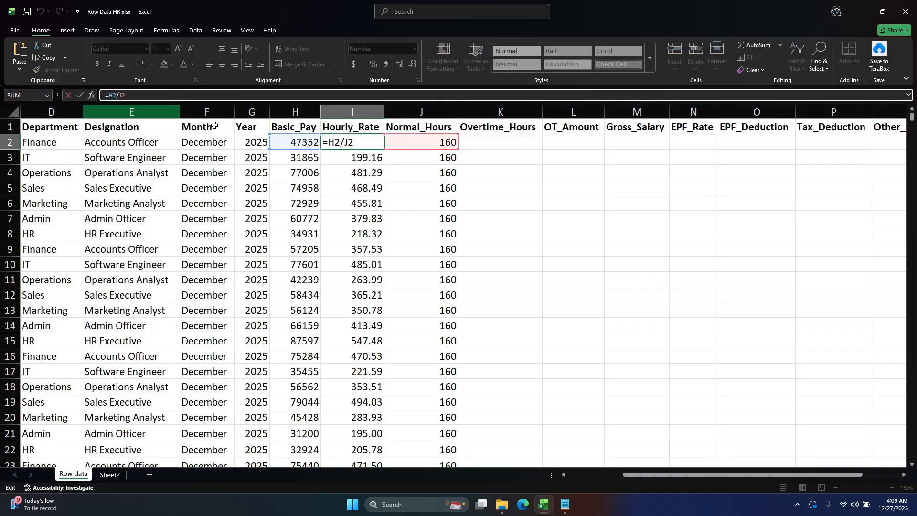
key(BackSpace)
key(BackSpace)
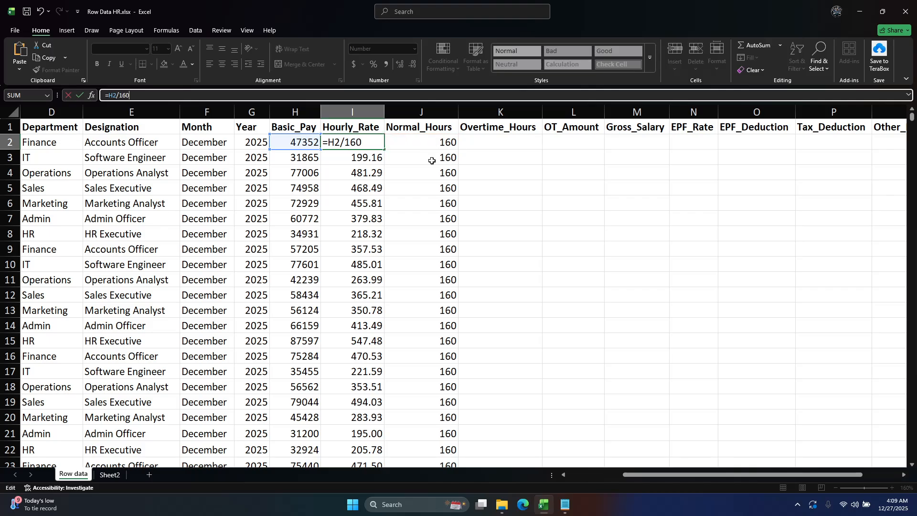
key(Return)
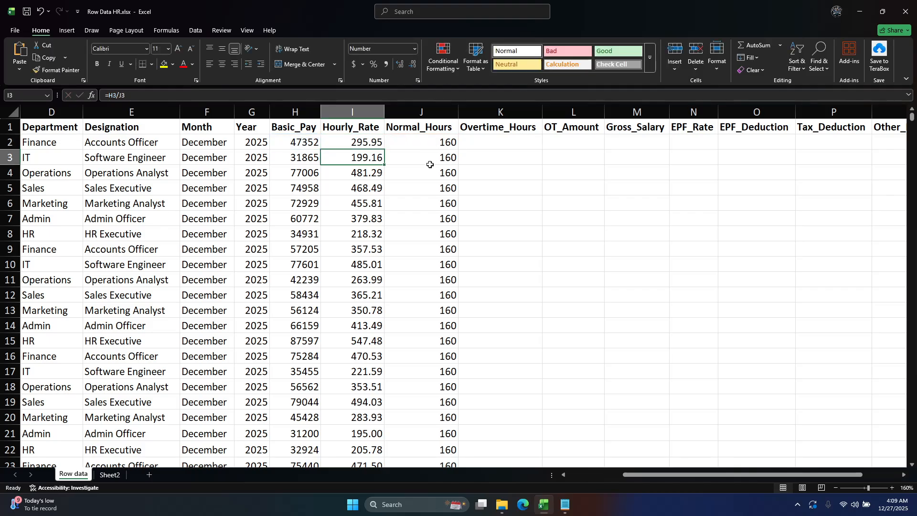
Step: Delete the entire Normal_Hours column J
click(433, 113)
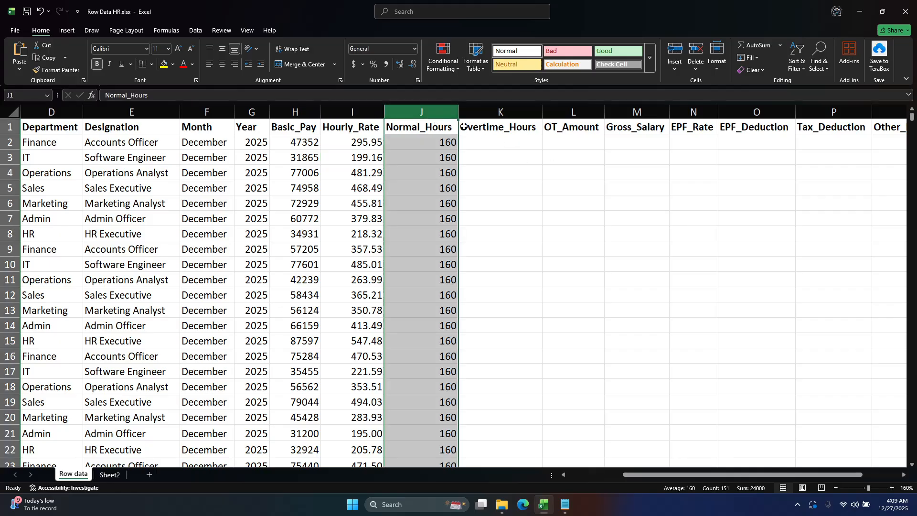
right_click(424, 116)
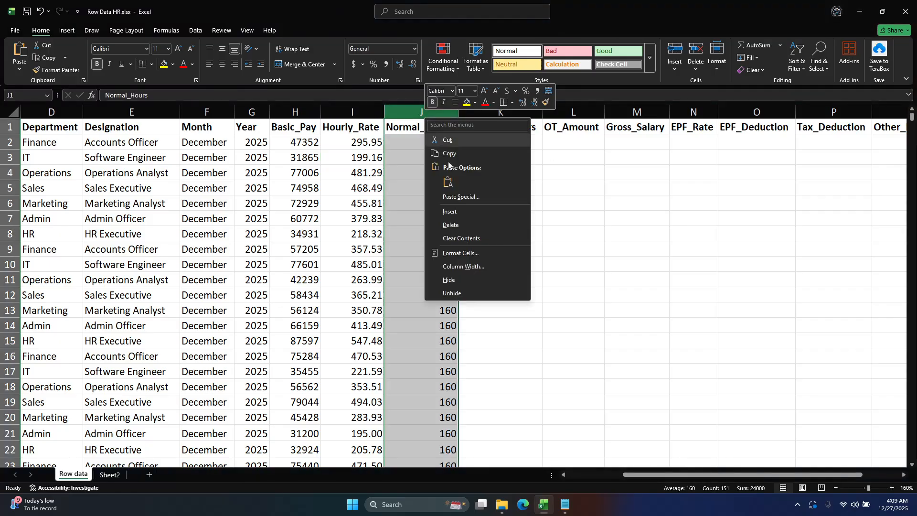
click(453, 226)
Step: Clear the broken Hourly_Rate formulas from I3 down to the last data row
click(362, 141)
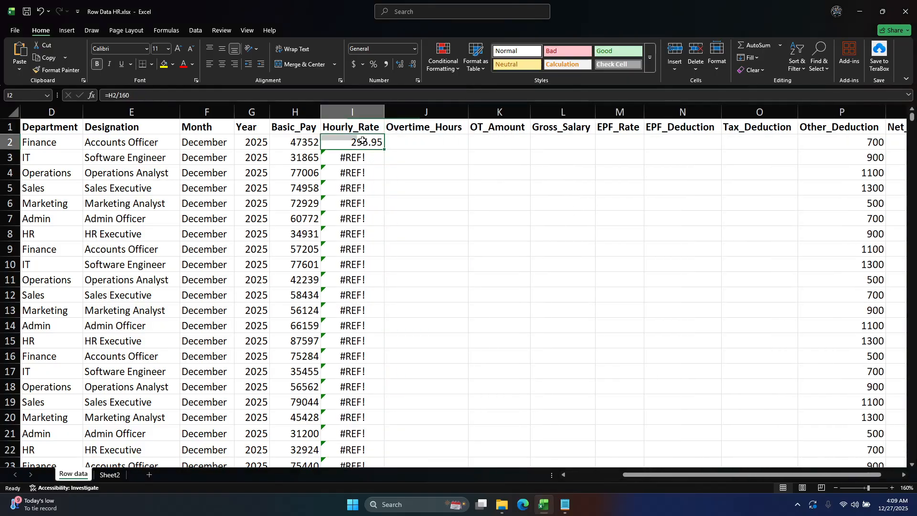
key(Down)
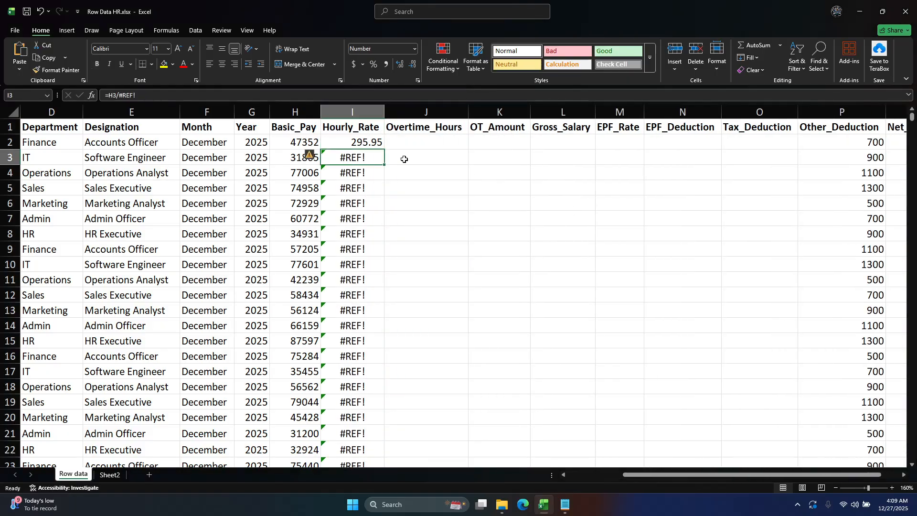
key(ctrl+shift+Down)
key(Delete)
Step: Fill the =H2/160 formula from I2 down to I151 in the Hourly_Rate column
scroll(404, 159, up, 7)
key(Up)
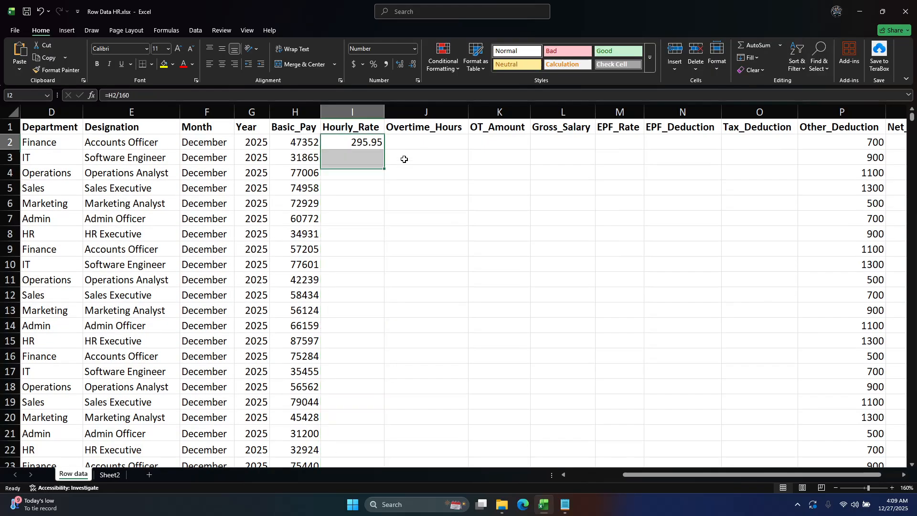
key(Left)
key(ctrl+Down)
key(Right)
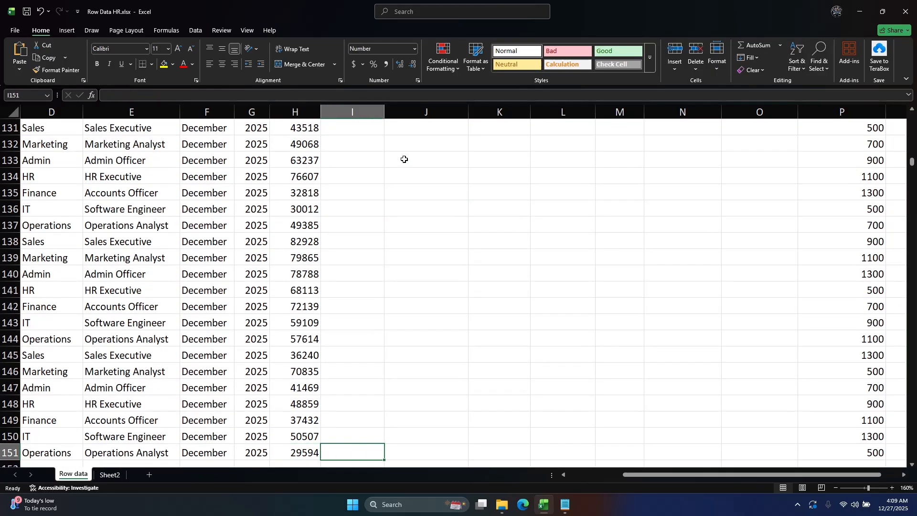
key(ctrl+shift+Up)
key(ctrl+d)
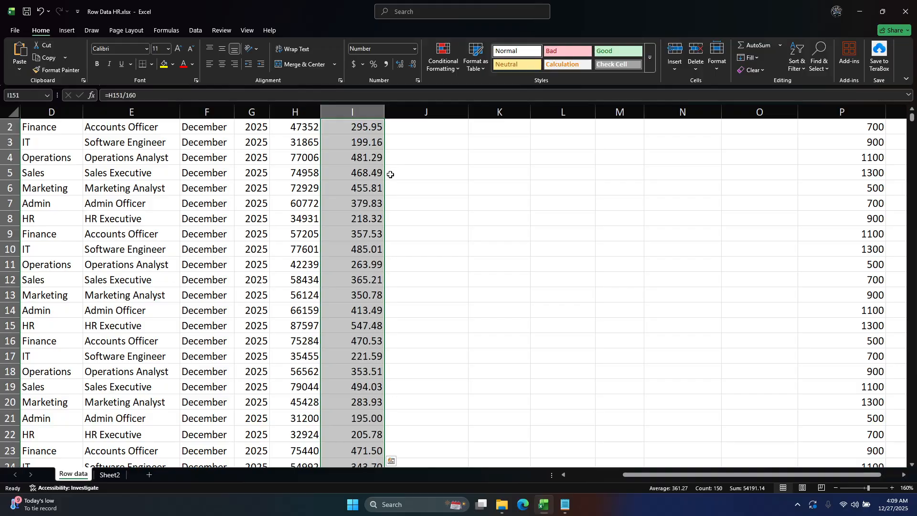
scroll(391, 175, up, 1)
click(356, 159)
drag(359, 218, 357, 308)
click(423, 223)
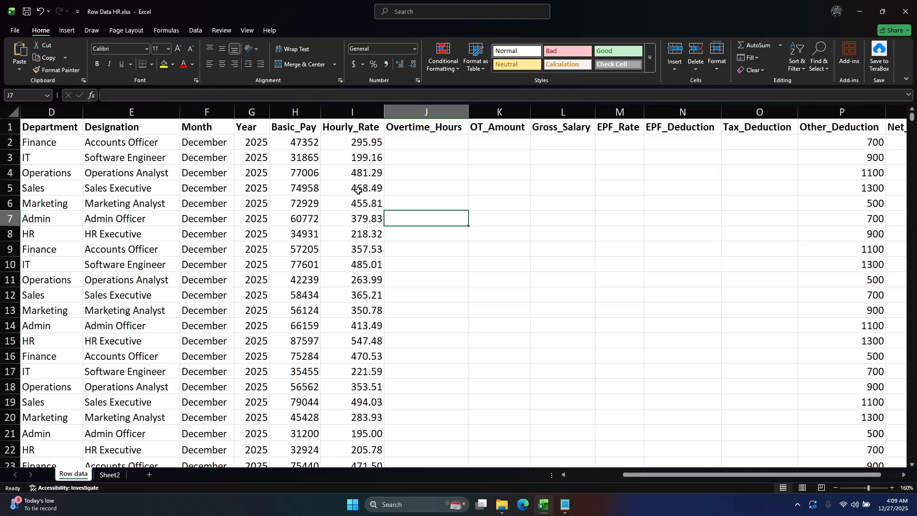
Step: Enter a RANDBETWEEN(1,12) formula in the first Overtime_Hours cell, J2
click(432, 142)
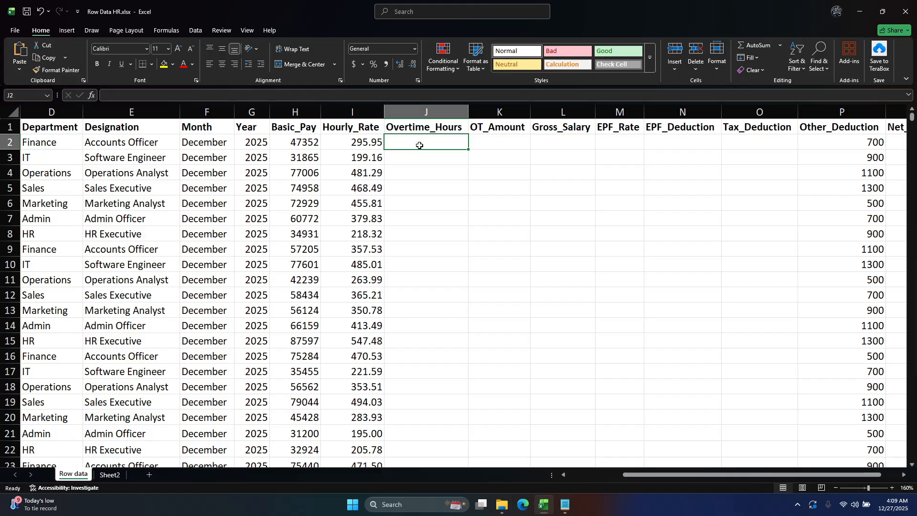
click(376, 144)
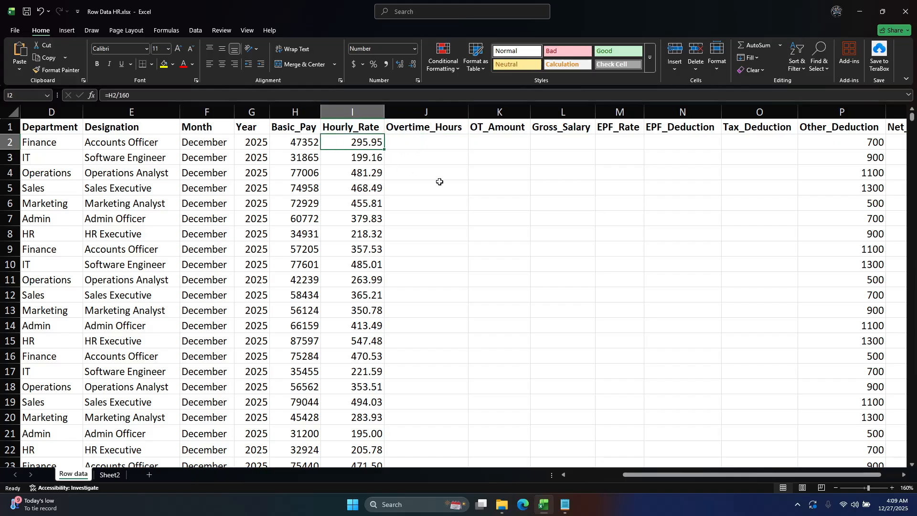
click(423, 141)
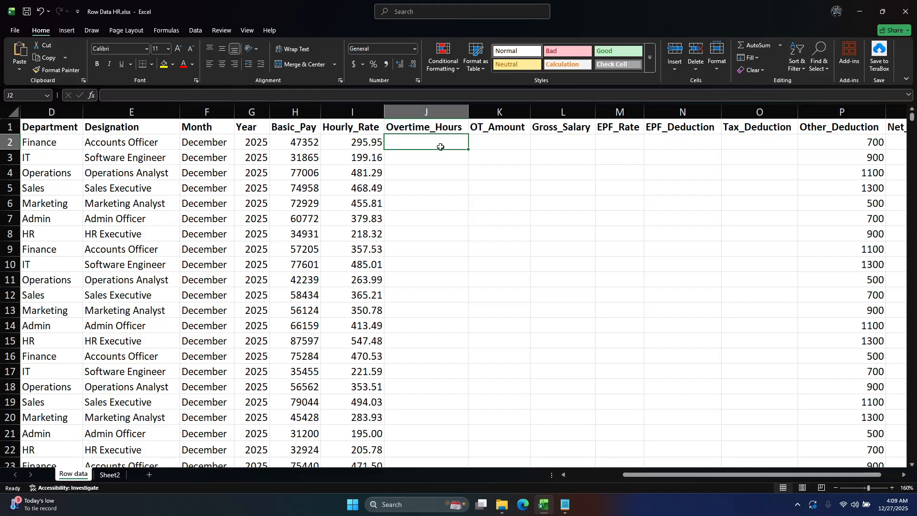
text(rand)
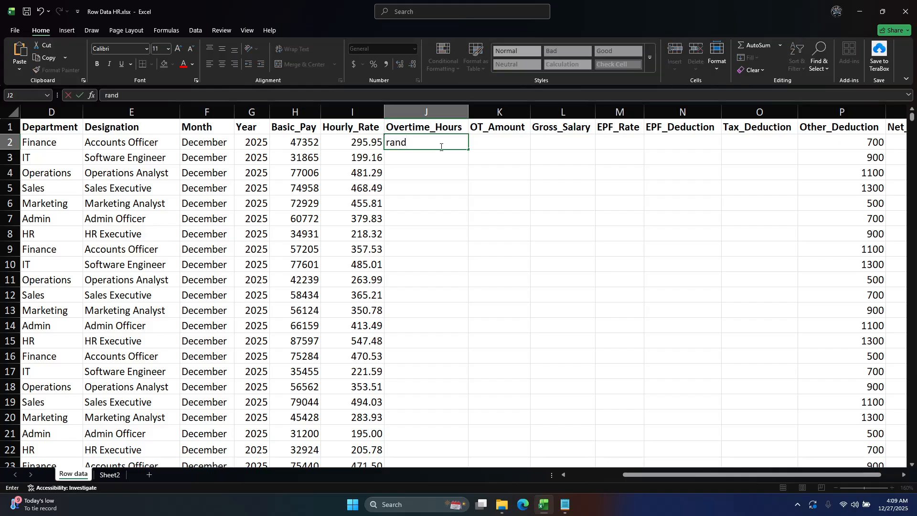
key(BackSpace)
key(BackSpace)
key(BackSpace)
text(=rand)
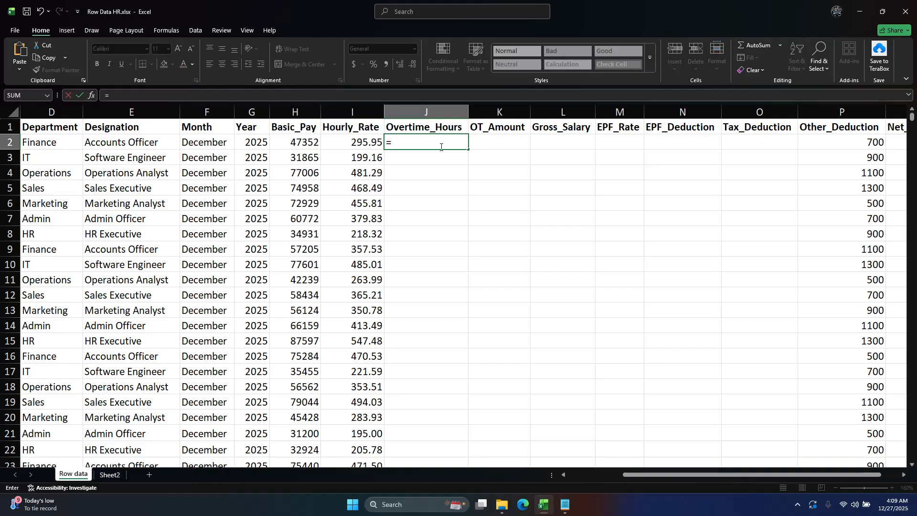
key(Down)
key(Down)
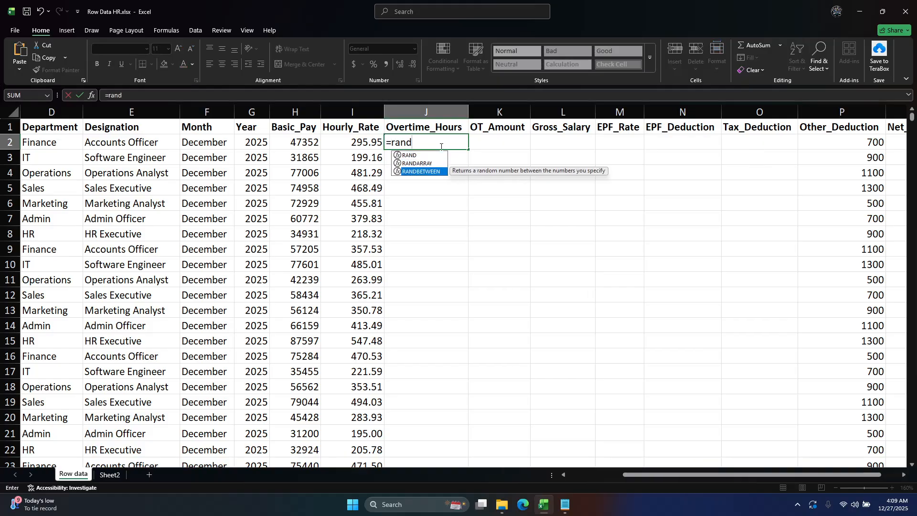
key(Tab)
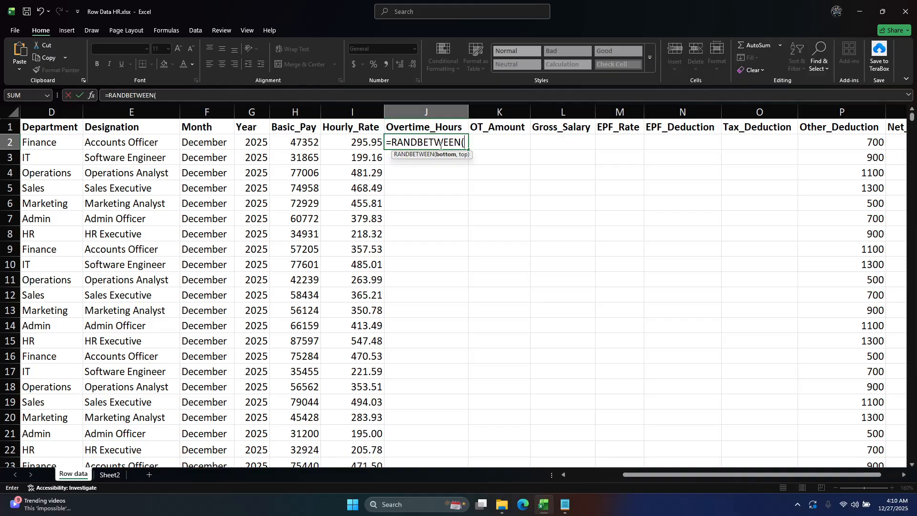
text(1,12)
key(Return)
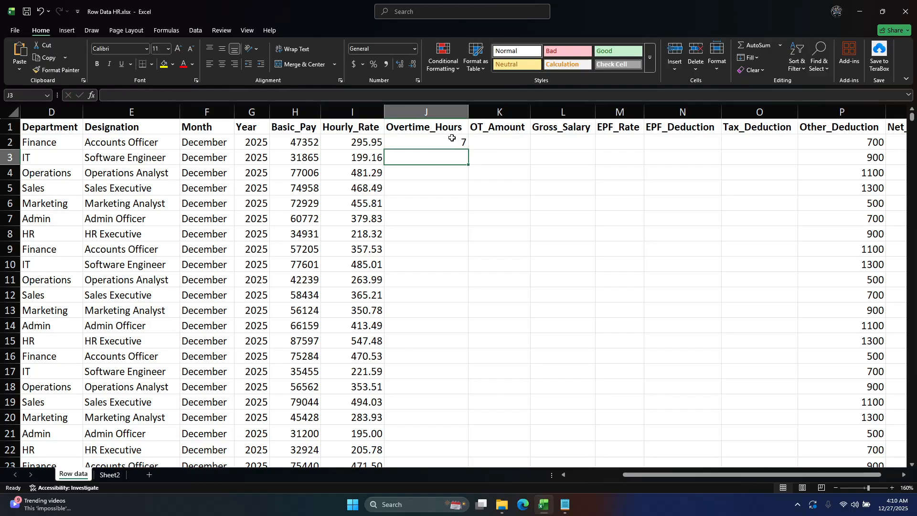
Step: Fill the RANDBETWEEN formula from J2 down to J151 in the Overtime_Hours column
click(451, 140)
click(372, 145)
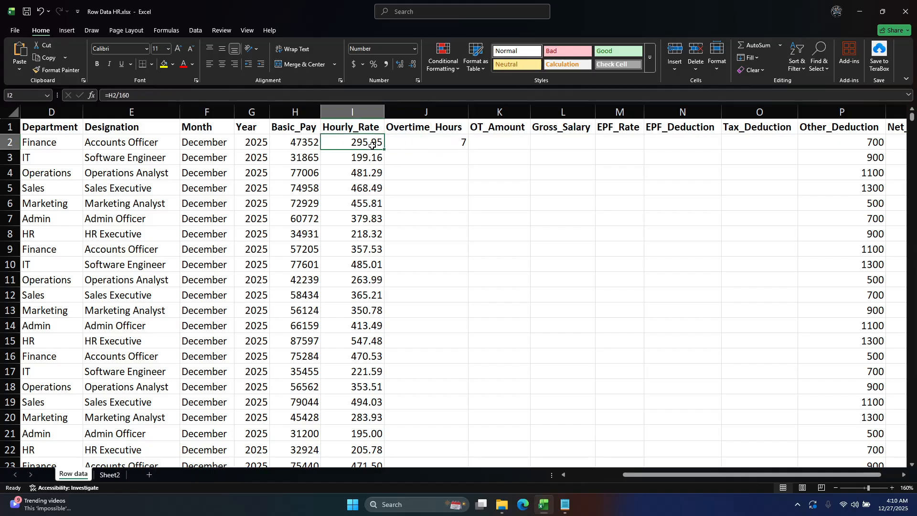
key(ctrl+Down)
key(Right)
key(ctrl+shift+Up)
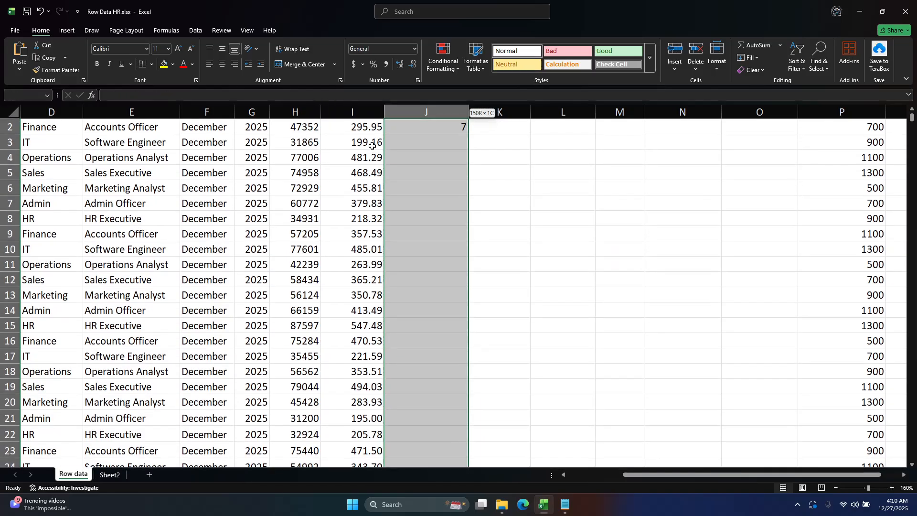
key(ctrl+d)
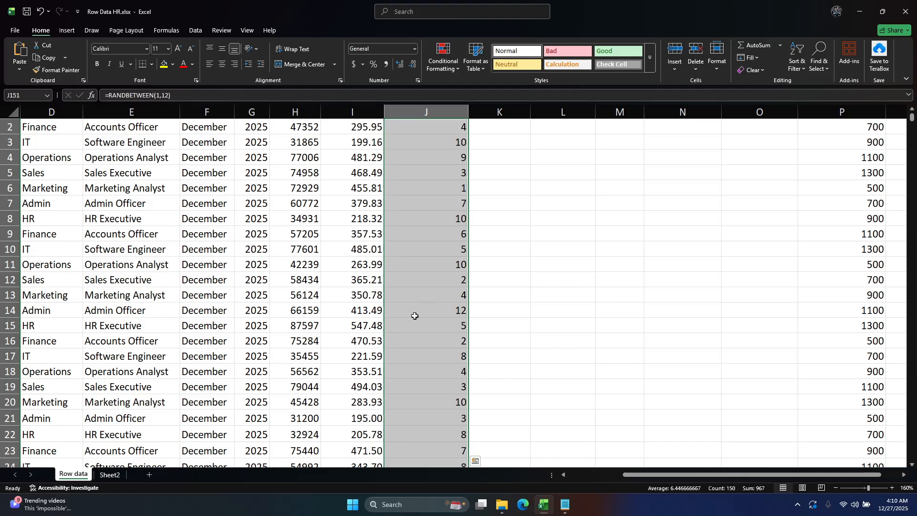
Step: Copy the Overtime_Hours range J2:J151 and paste it over itself as static values
key(ctrl+c)
scroll(441, 189, up, 1)
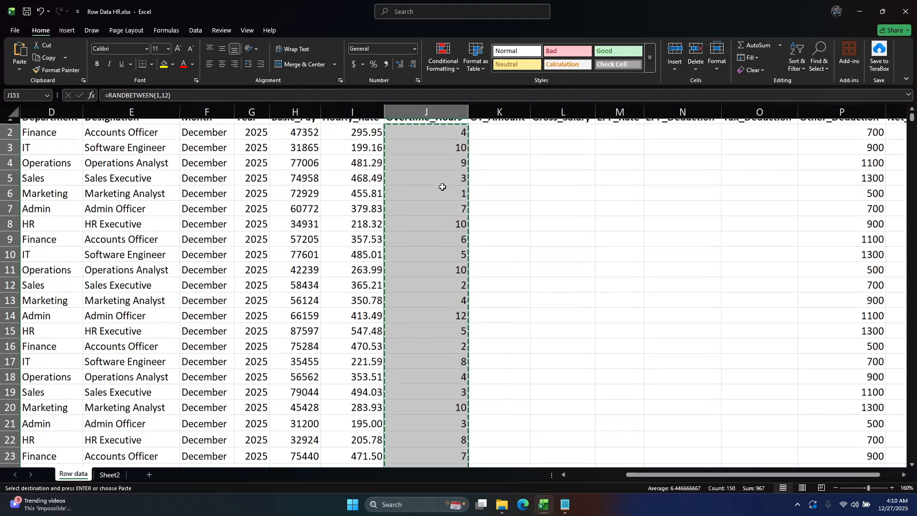
right_click(443, 140)
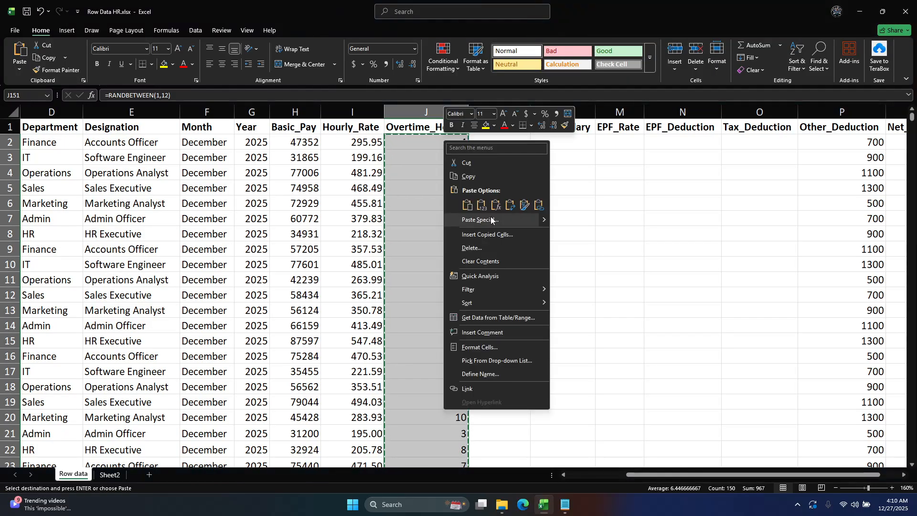
click(497, 203)
Step: Check the contents of several Overtime_Hours cells near the end of the data, and return to the first rows
scroll(442, 276, down, 5)
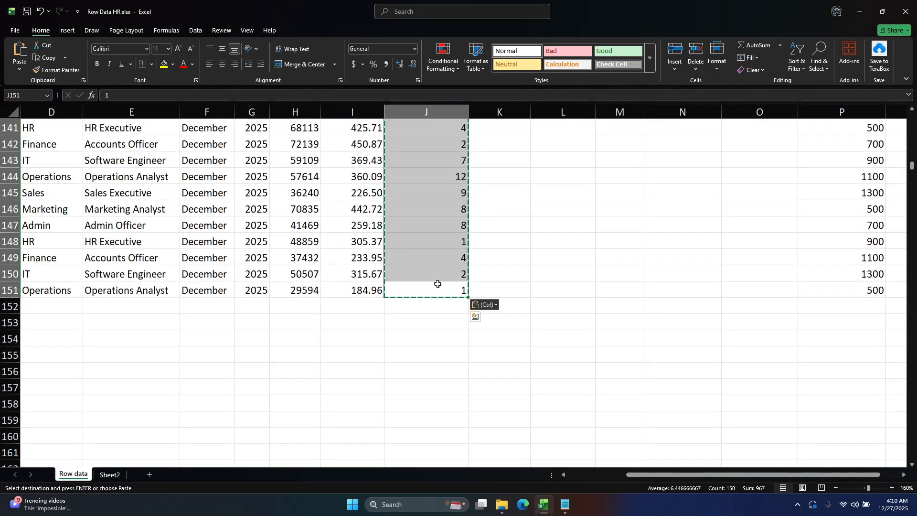
click(438, 287)
click(442, 257)
click(442, 193)
click(438, 268)
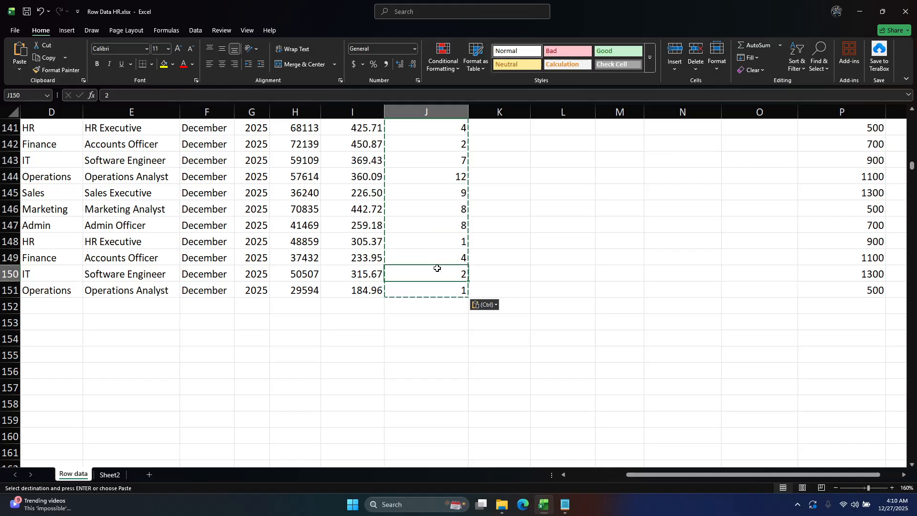
click(443, 193)
scroll(447, 260, up, 20)
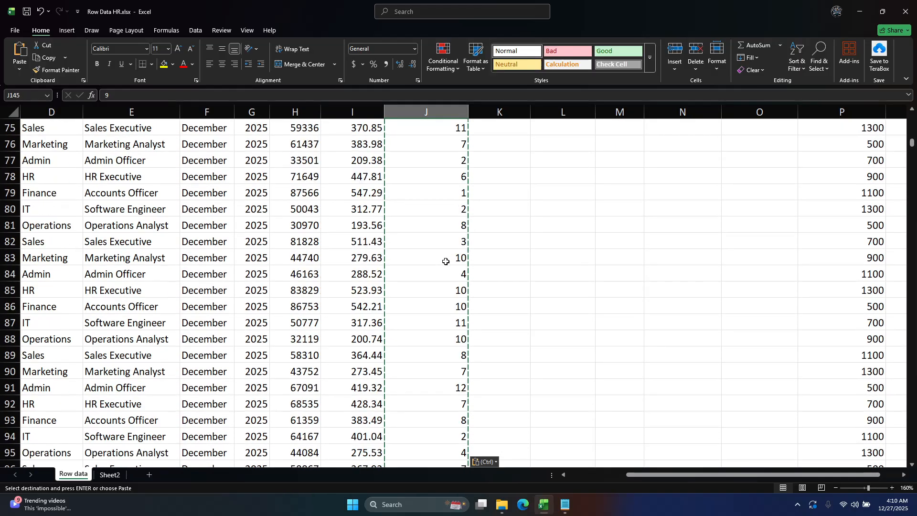
scroll(446, 262, up, 20)
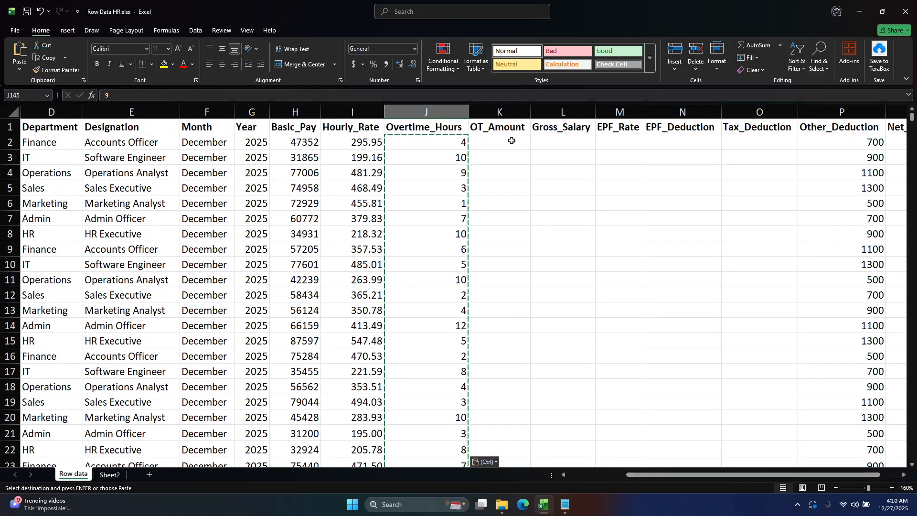
Step: Review the OT_Amount, Hourly_Rate, Overtime_Hours and Basic_Pay cells in row 2
click(488, 143)
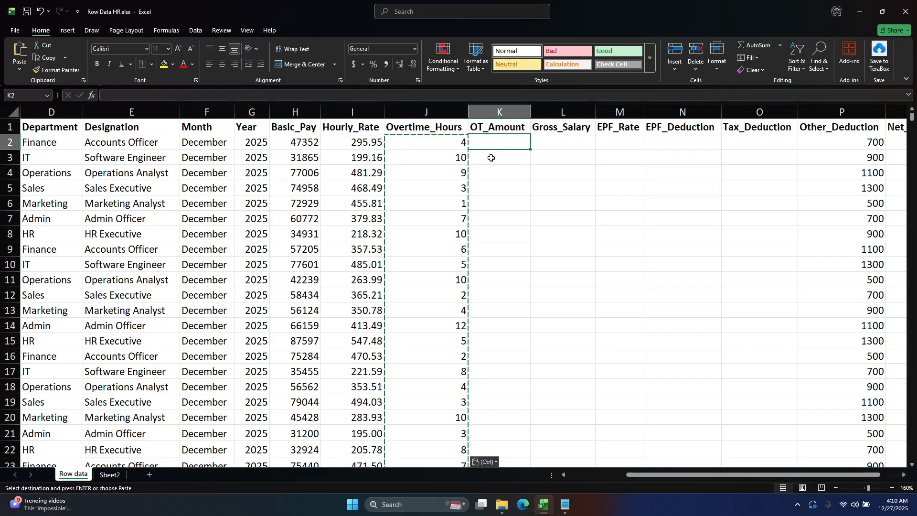
click(363, 147)
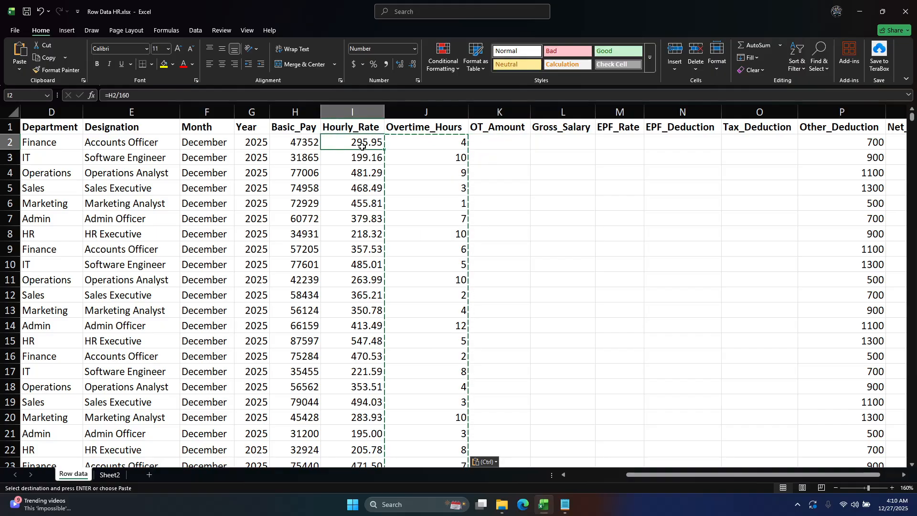
click(444, 145)
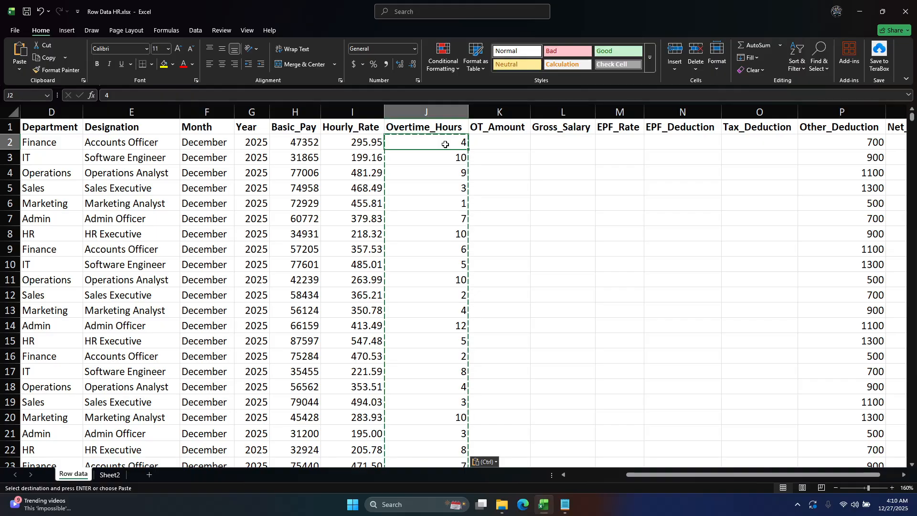
click(289, 145)
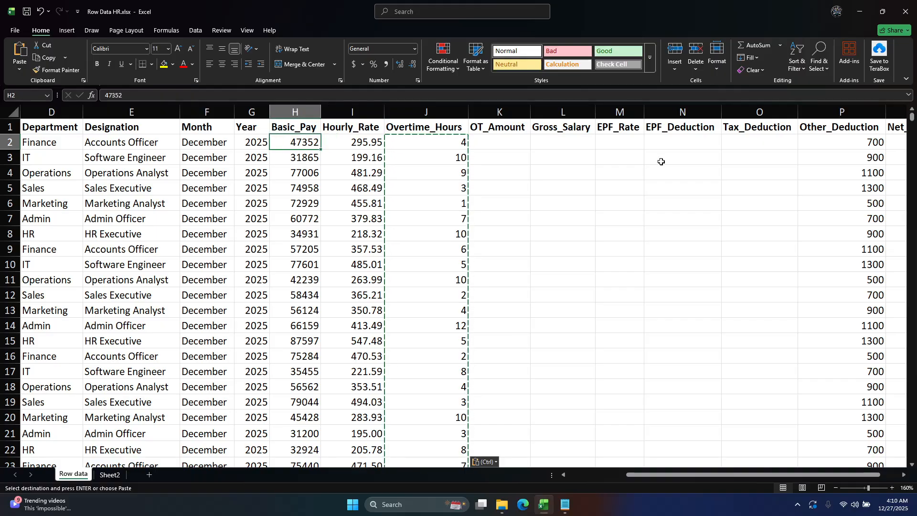
Step: Cancel the pending copy selection and start a formula in the first OT_Amount cell, K2
click(509, 145)
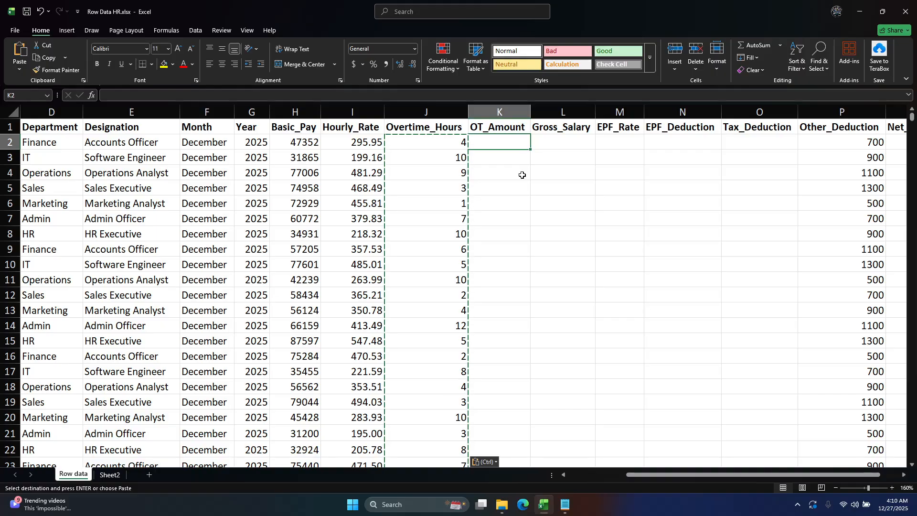
key(Escape)
text(=)
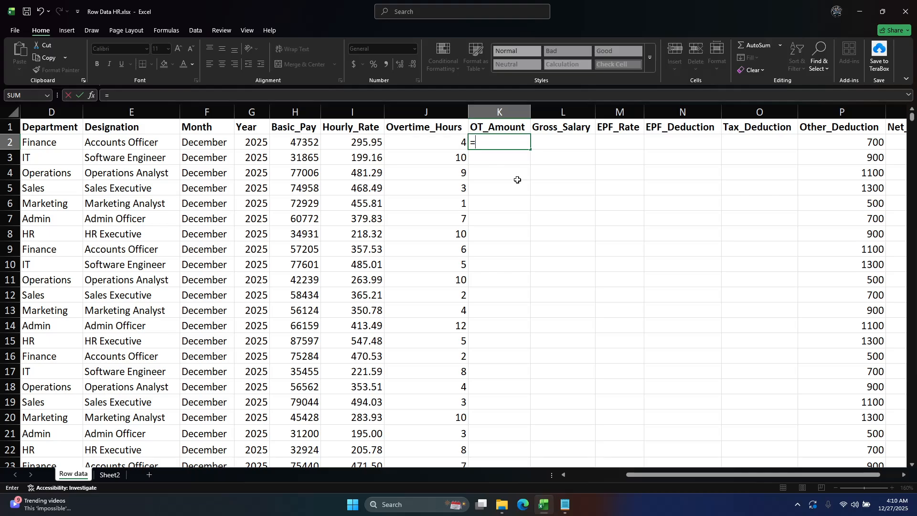
key(alt+Tab)
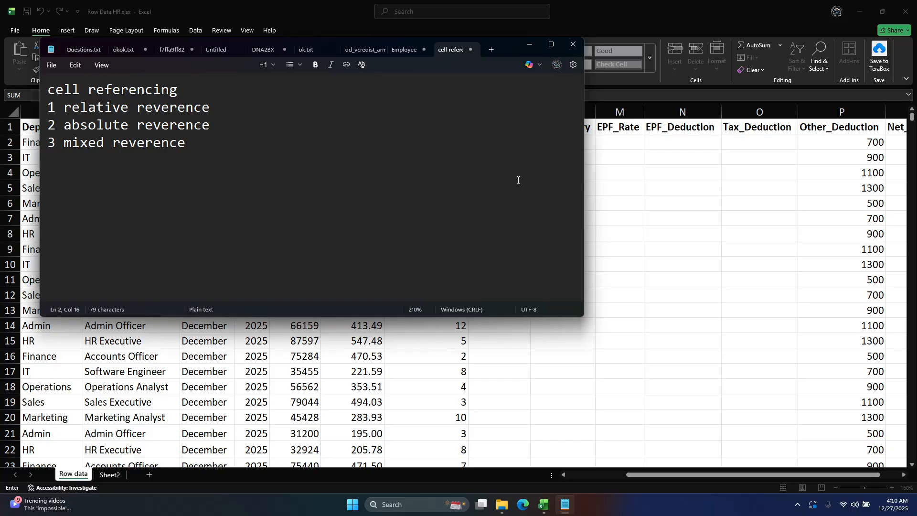
key(alt+Tab)
key(alt+Tab)
key(alt+Tab)
key(alt+Tab)
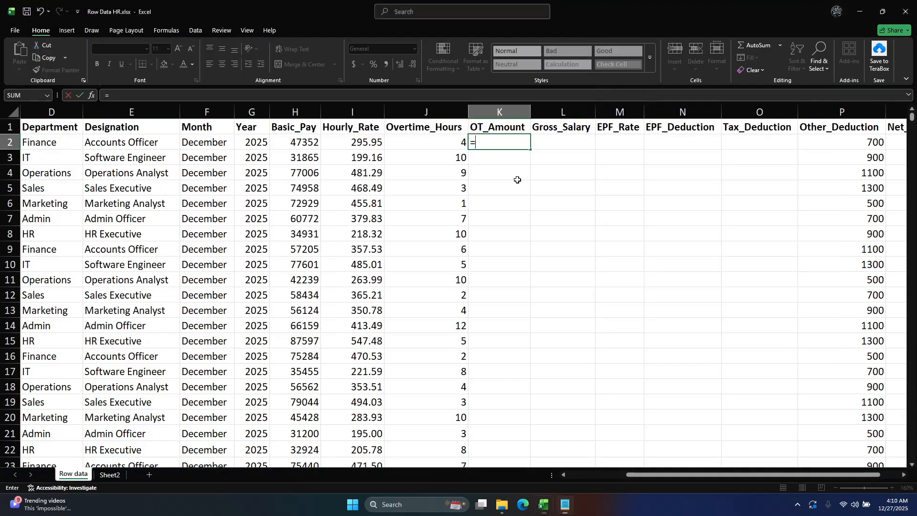
Step: Switch to the Brave browser and search Google for "why order is imp in excel"
key(super)
text(brave)
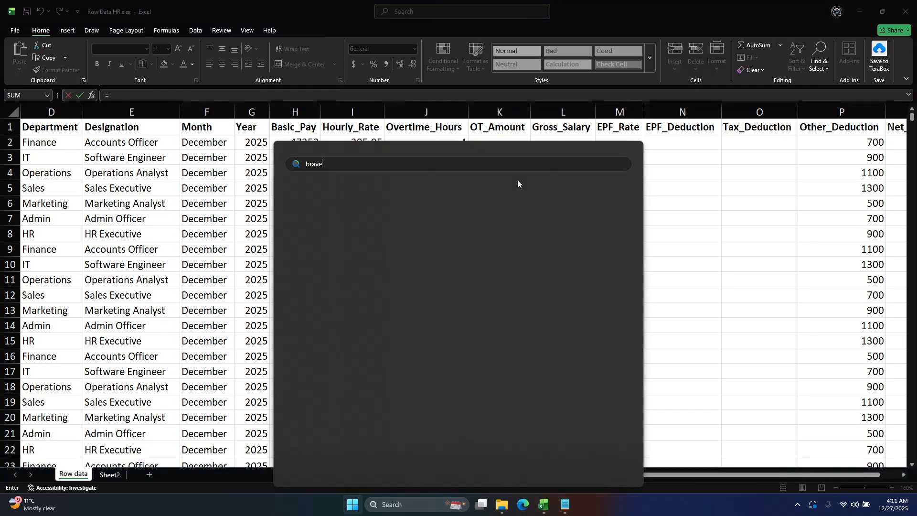
key(Return)
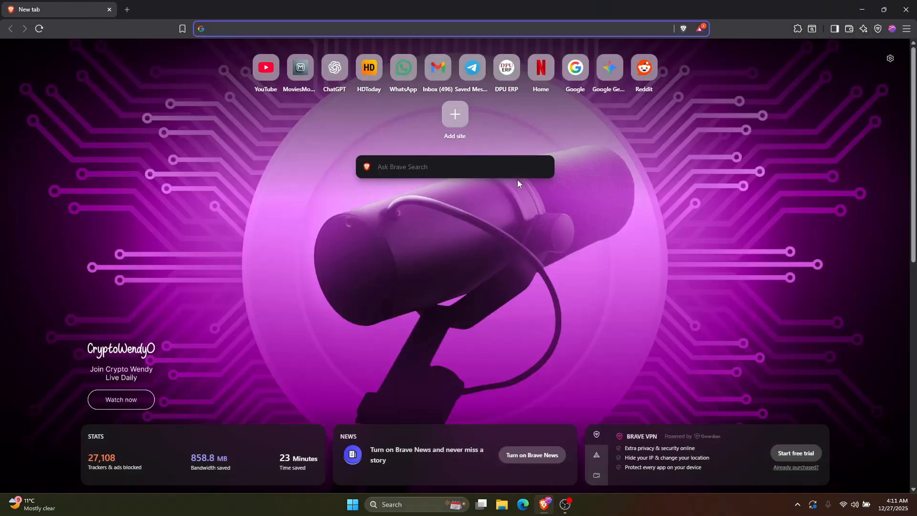
text(why )
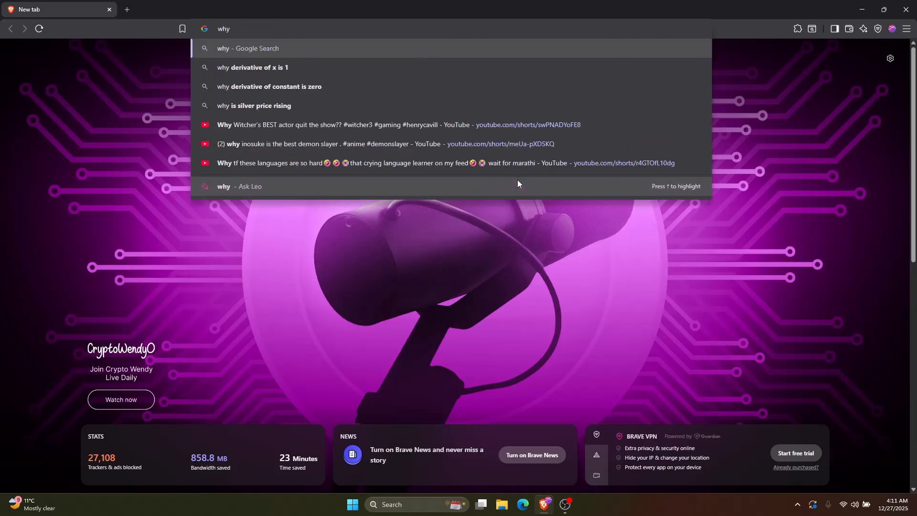
text(ru)
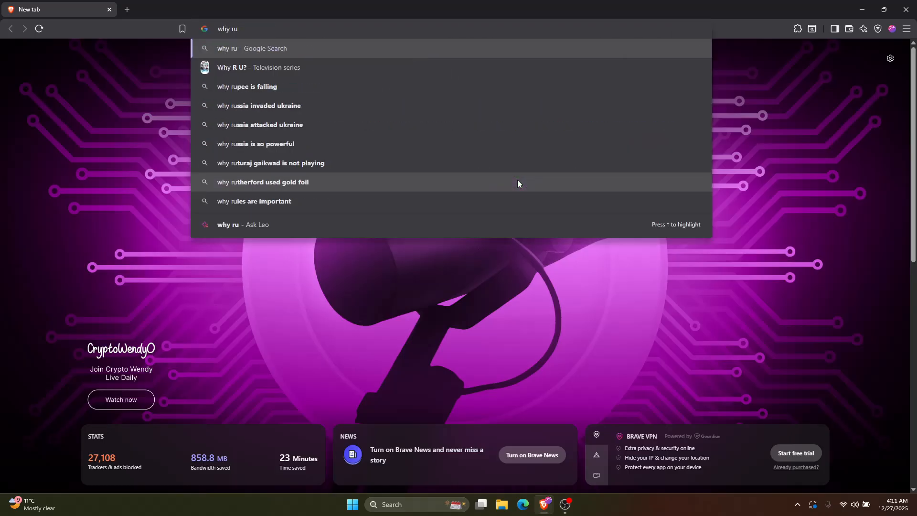
key(BackSpace)
key(BackSpace)
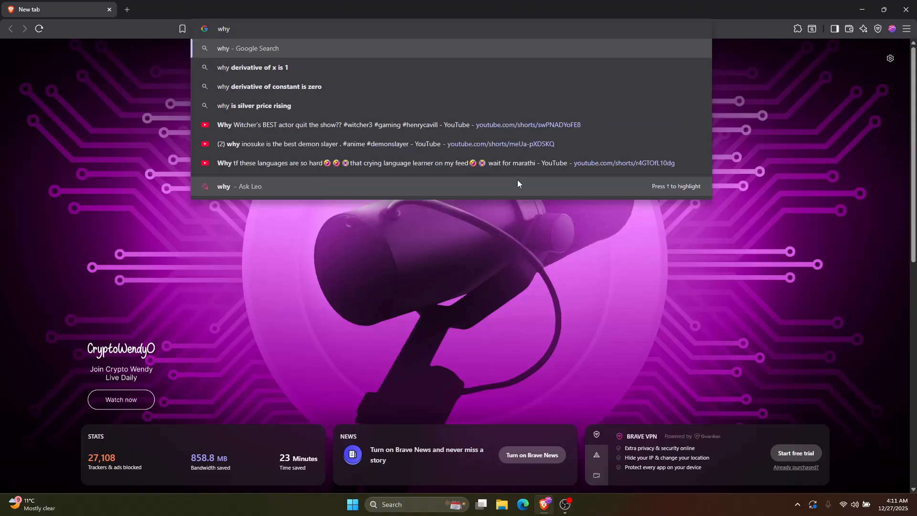
text(order)
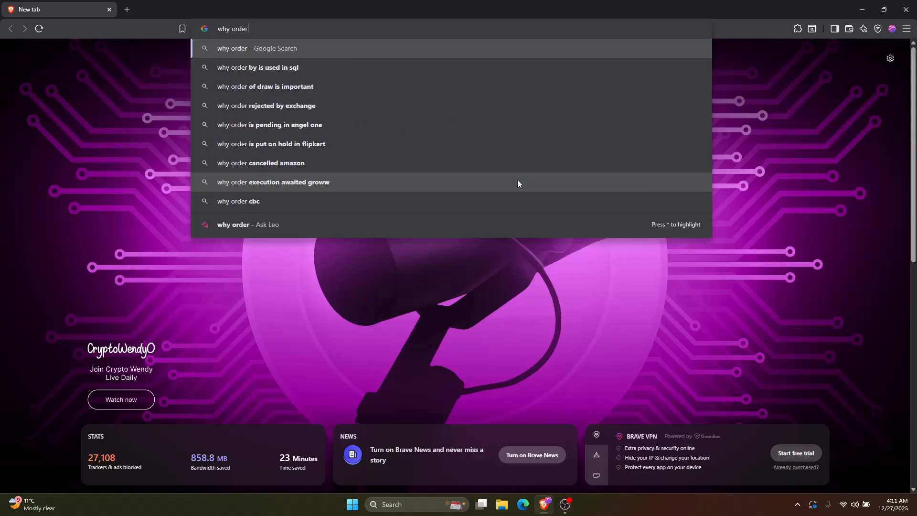
text( is imp)
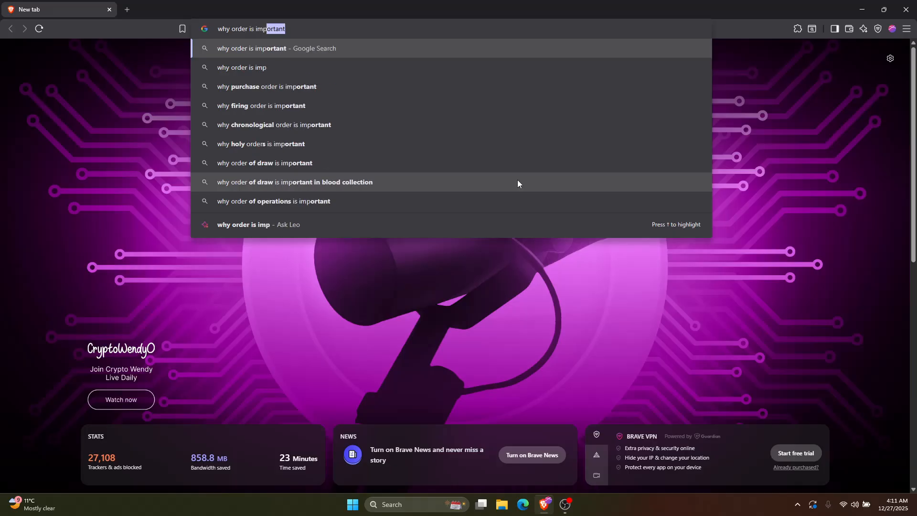
text( in excel)
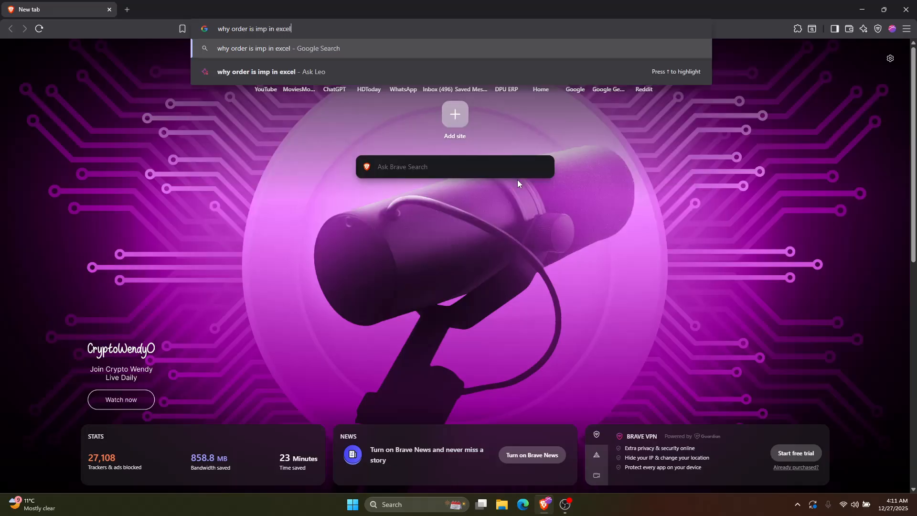
key(Return)
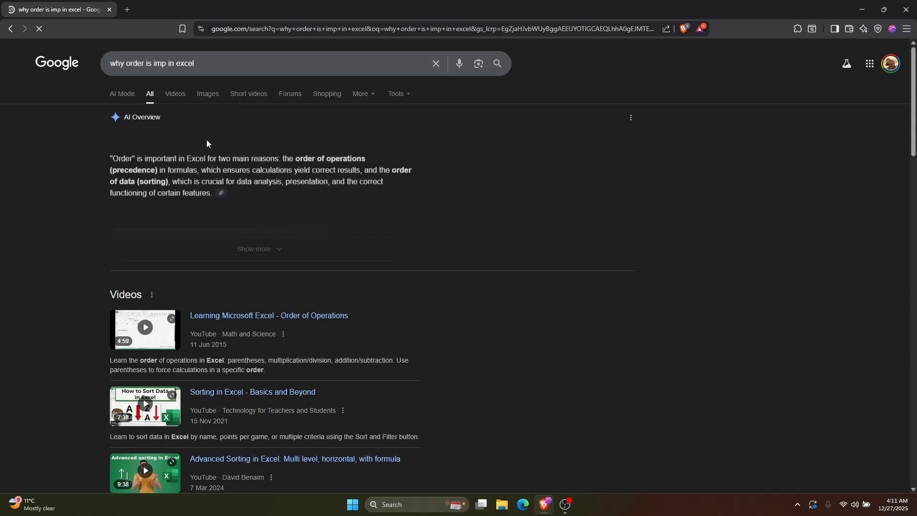
Step: Expand the AI Overview to read the PEMDAS order-of-operations explanation, and switch back to the Excel workbook
click(225, 249)
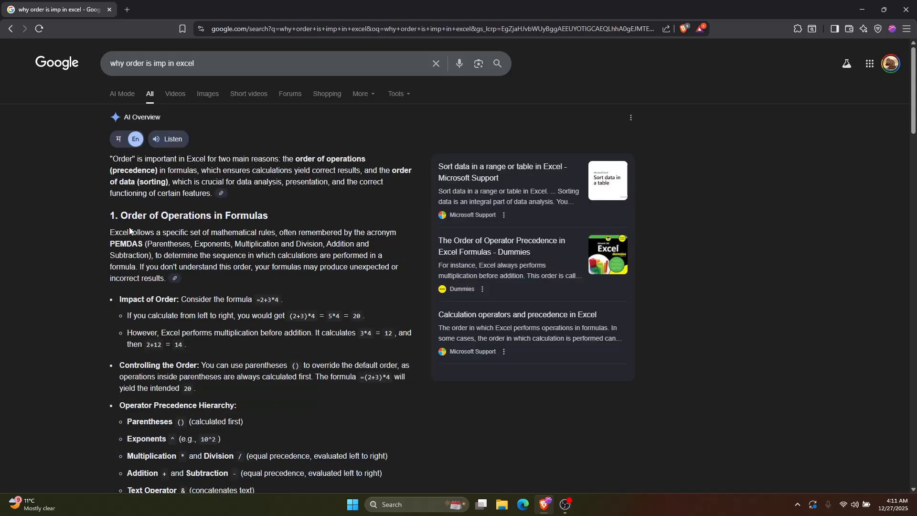
drag(111, 244, 323, 242)
click(157, 242)
click(257, 172)
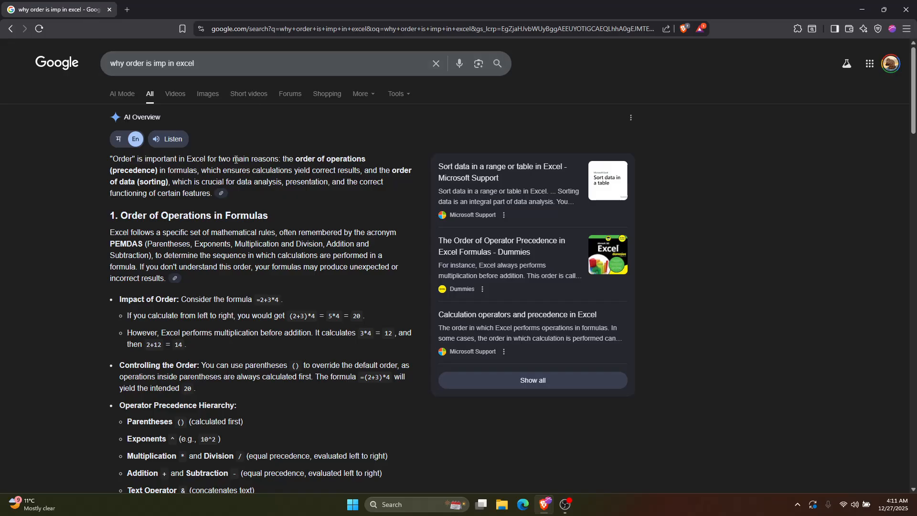
key(alt+Tab)
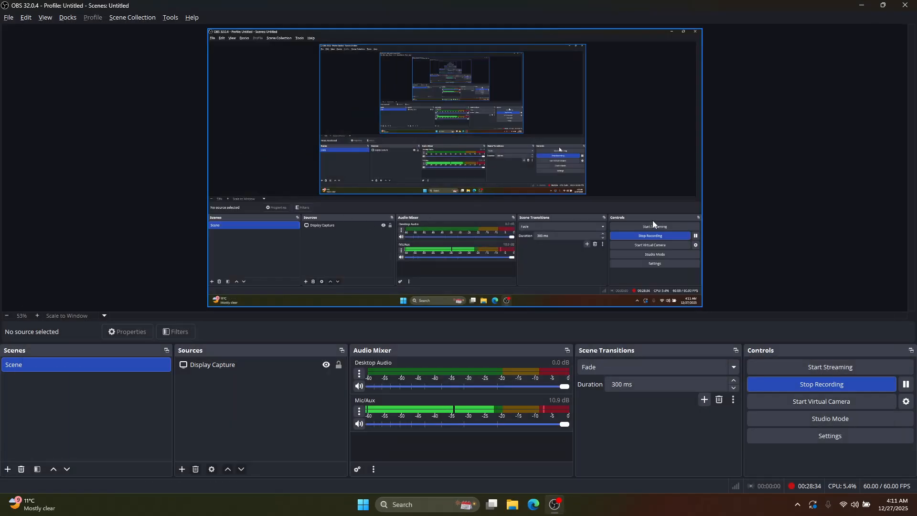
key(ctrl+super+Right)
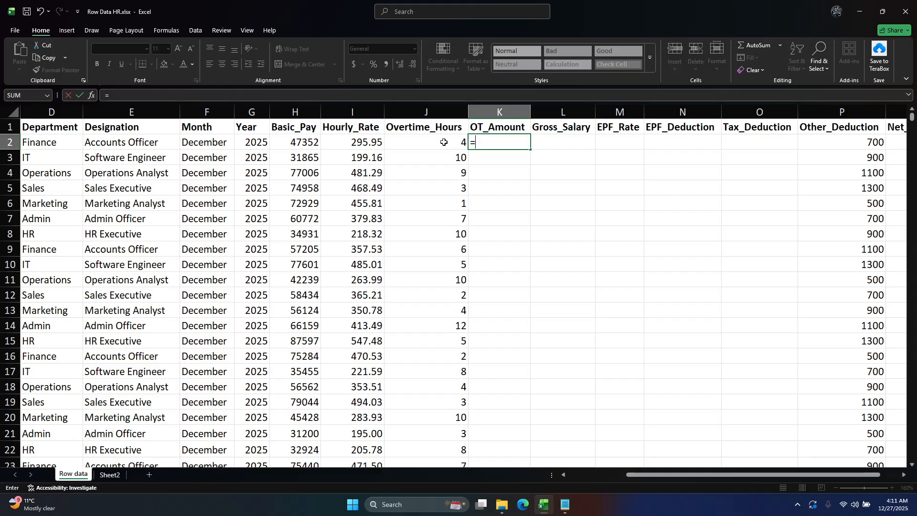
Step: Complete the OT_Amount formula in K2 as =(I2*1.8), multiplying the hourly rate by 1.8
click(363, 140)
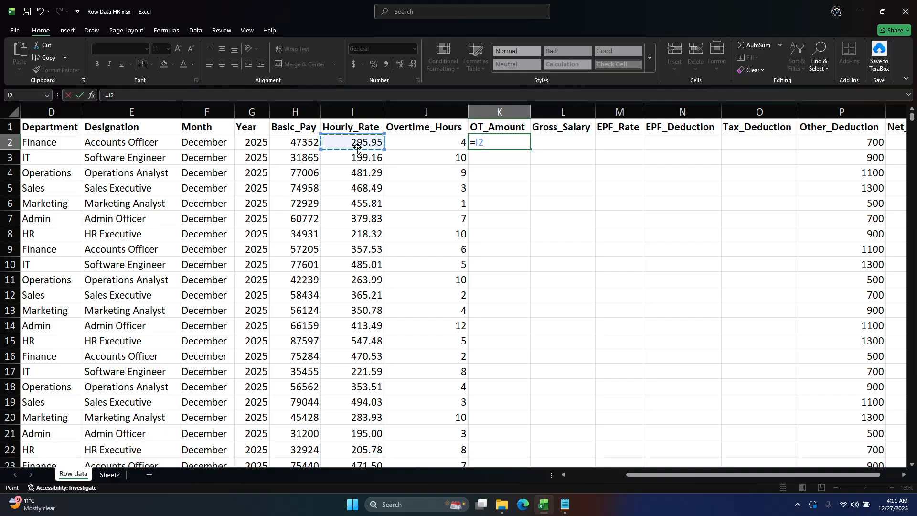
text(*)
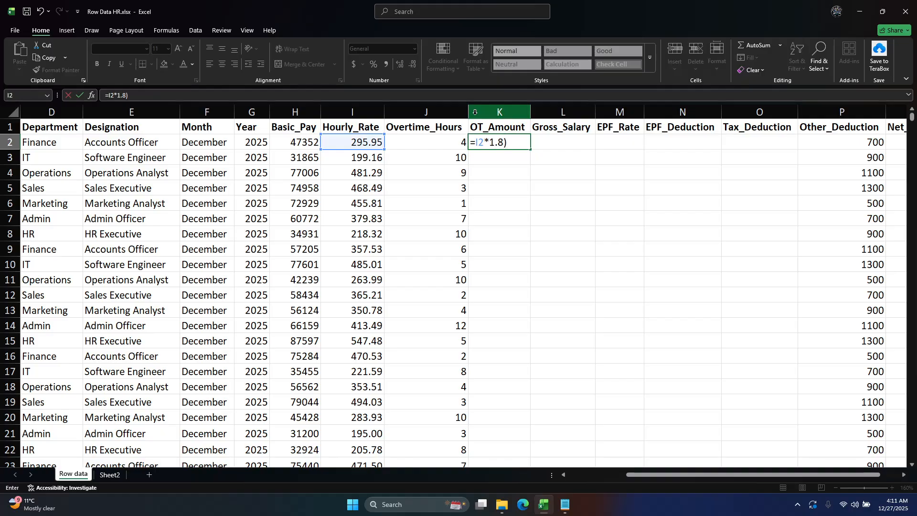
click(474, 139)
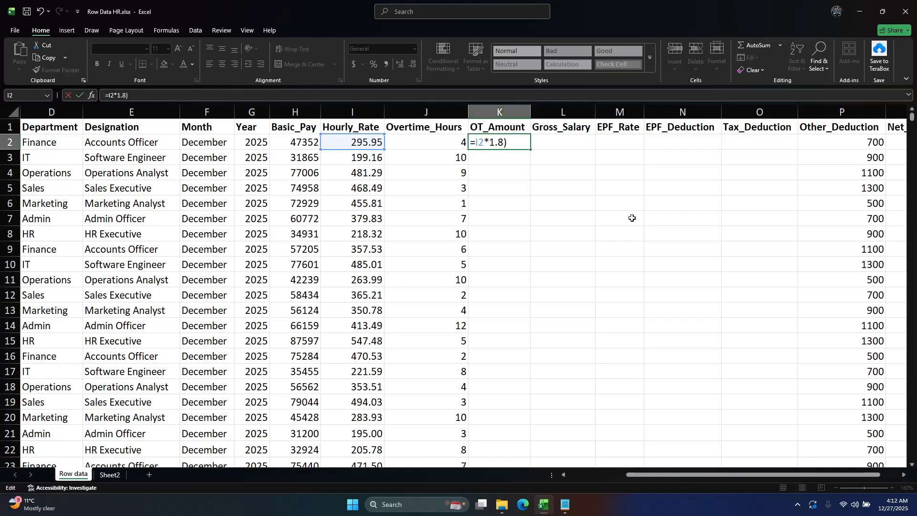
key(BackSpace)
key(Tab)
Step: Collapse the ribbon and review the parenthesised formula and its Hourly_Rate reference in cell K2
ctrl+scroll(564, 166, up, 8)
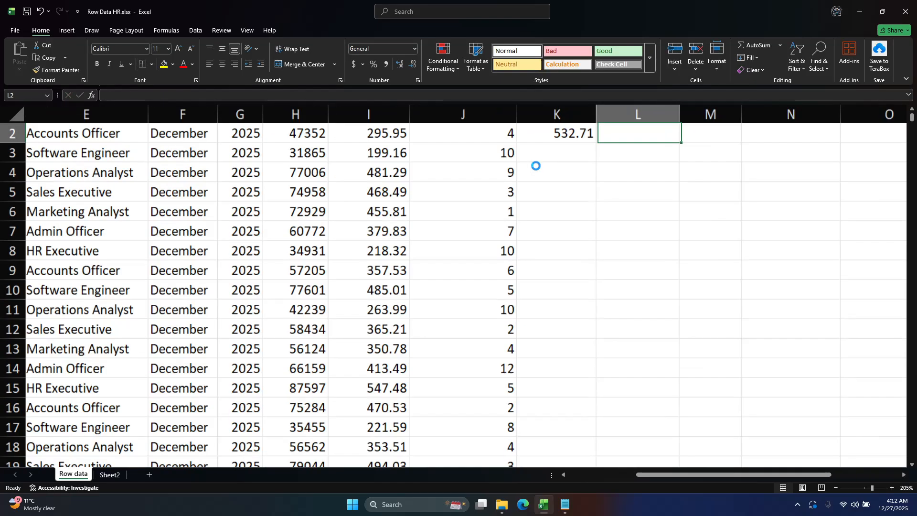
scroll(510, 199, up, 1)
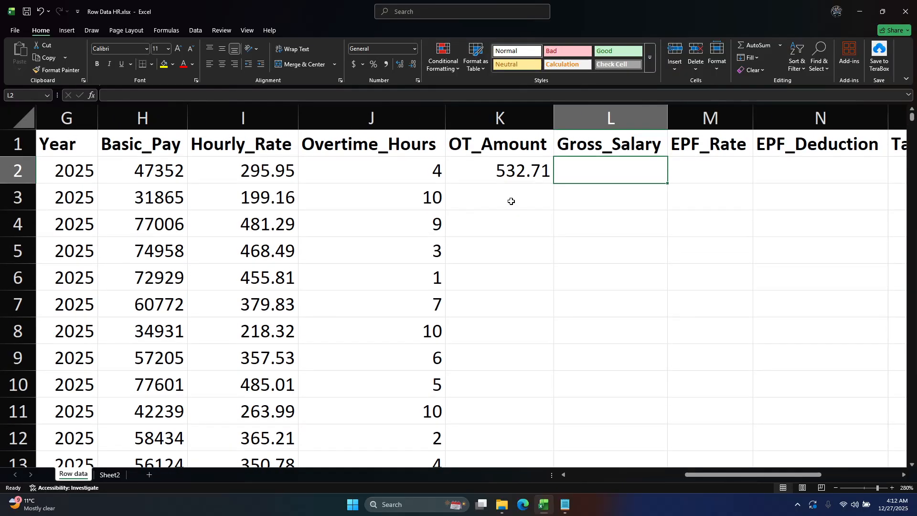
double_click(46, 33)
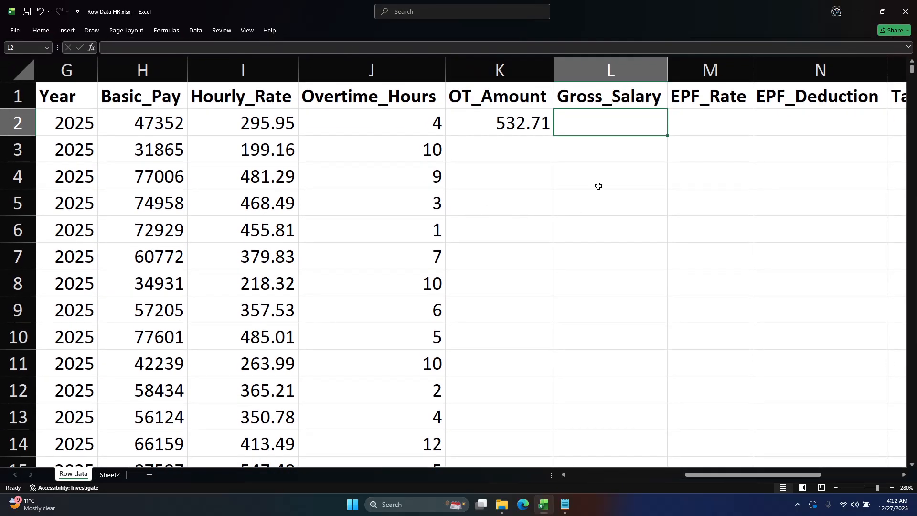
click(519, 121)
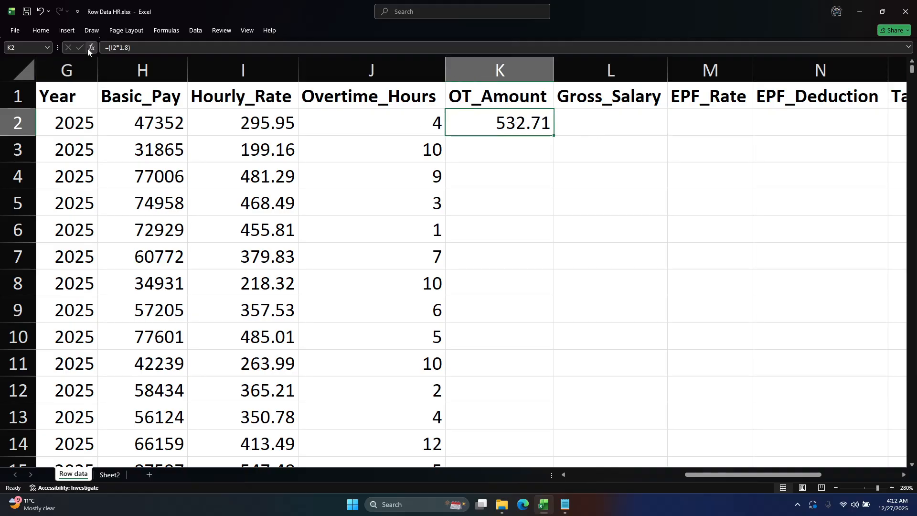
click(143, 48)
click(521, 124)
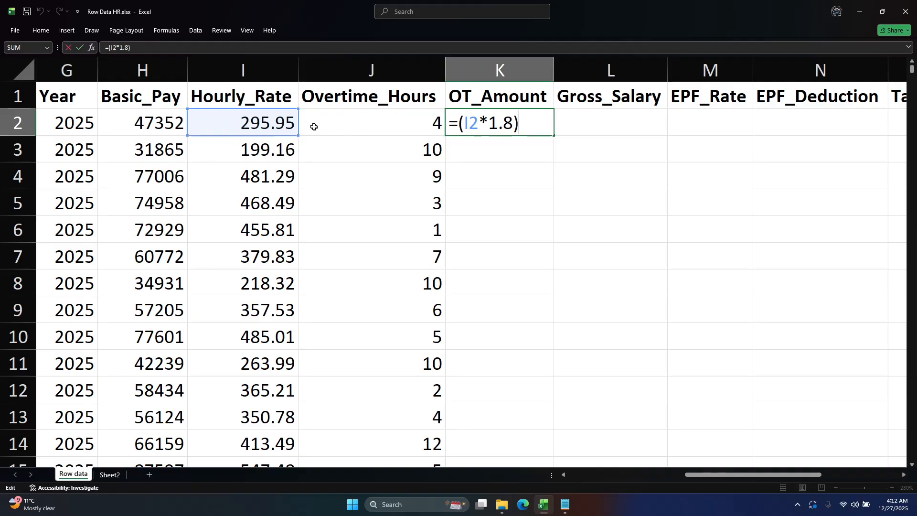
key(Return)
Step: Extend the K2 formula to =(I2*1.8)*J2 so it multiplies by the overtime hours
double_click(525, 123)
text(*)
click(424, 126)
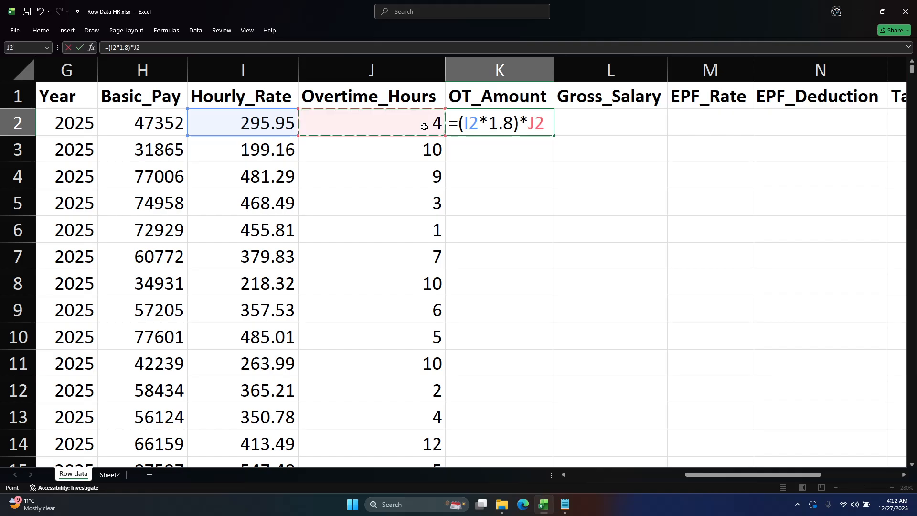
key(Return)
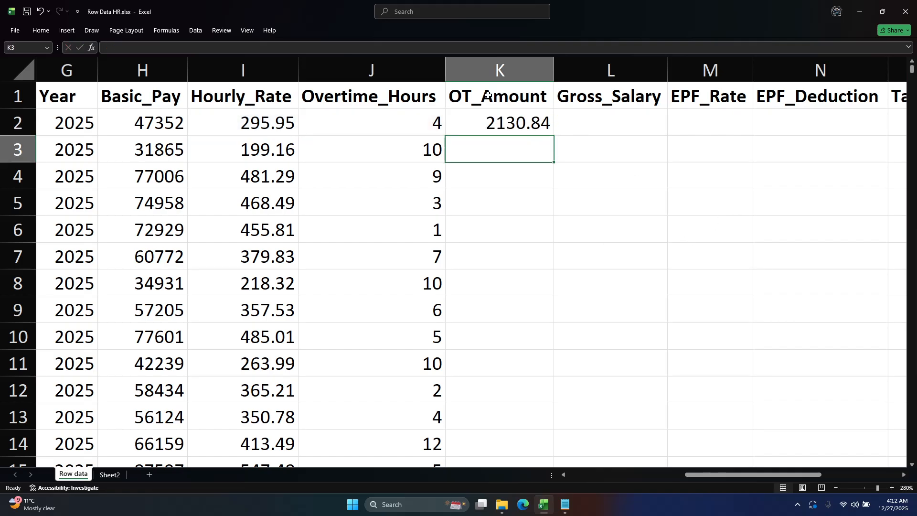
Step: Fill the OT_Amount formula from K2 down to K151
click(499, 123)
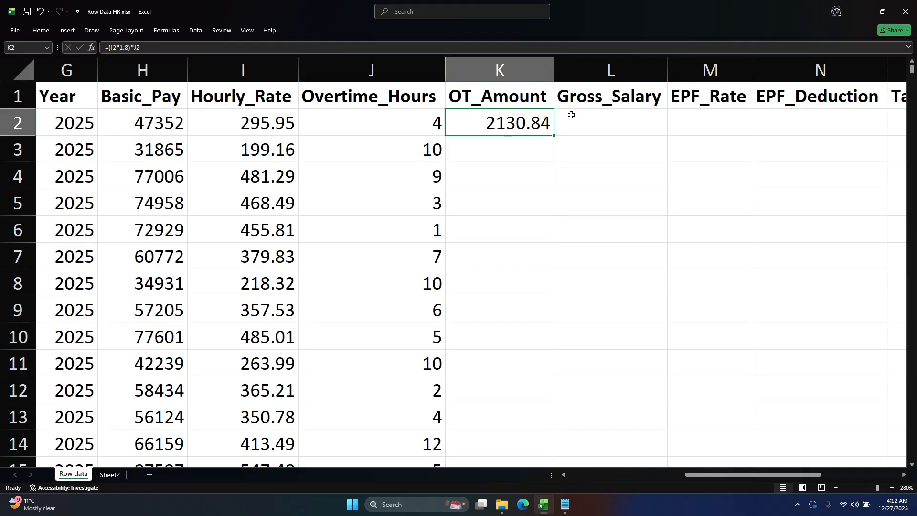
click(431, 125)
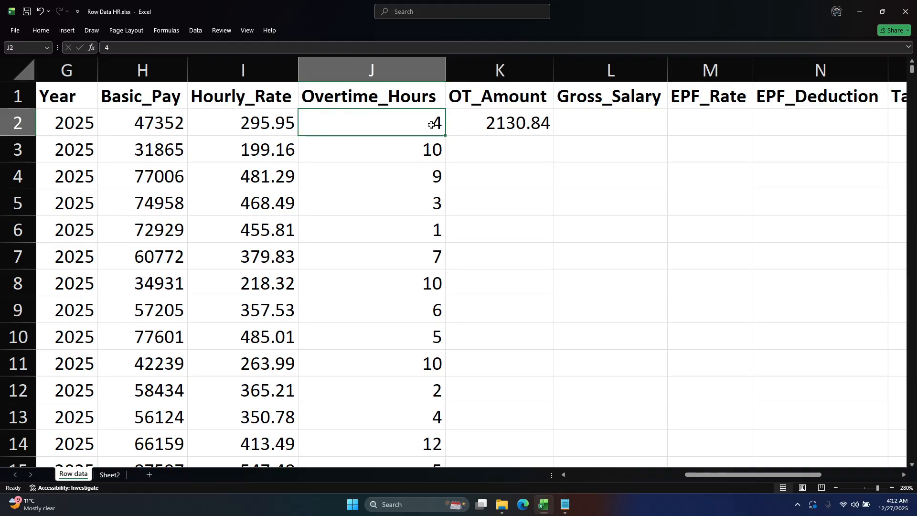
key(ctrl+Down)
key(Right)
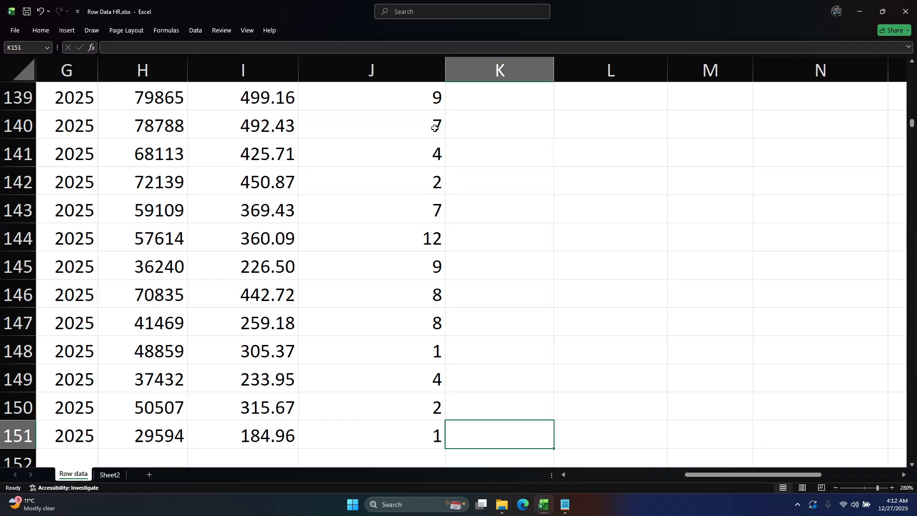
key(ctrl+shift+Up)
key(ctrl+d)
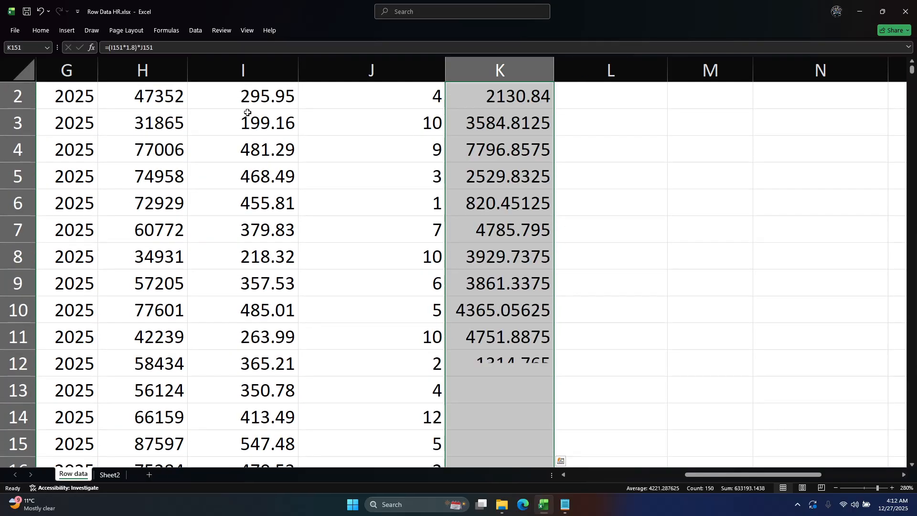
Step: Reduce the OT_Amount values in K2:K151 to two decimal places
scroll(523, 220, up, 1)
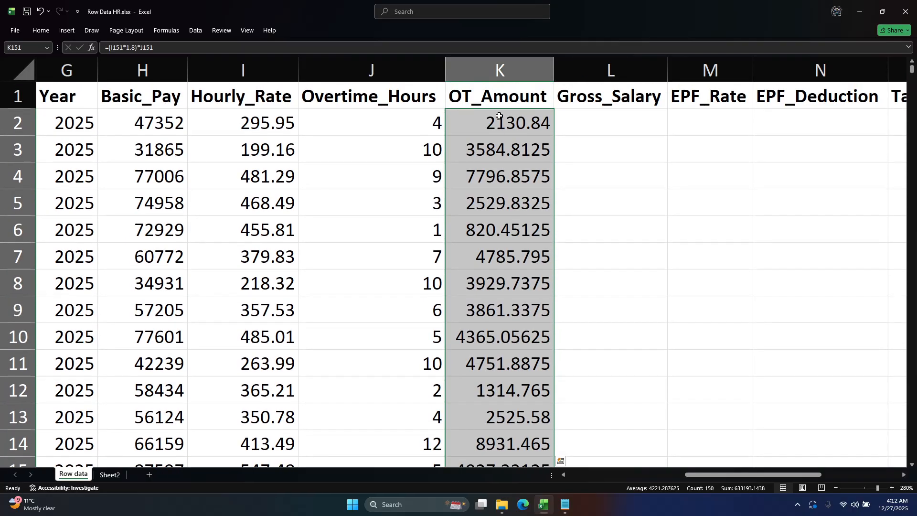
click(35, 33)
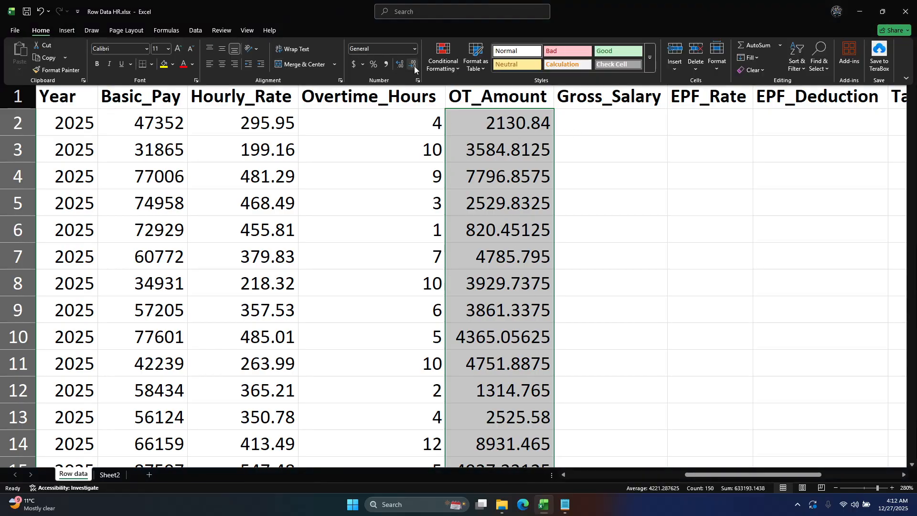
click(414, 66)
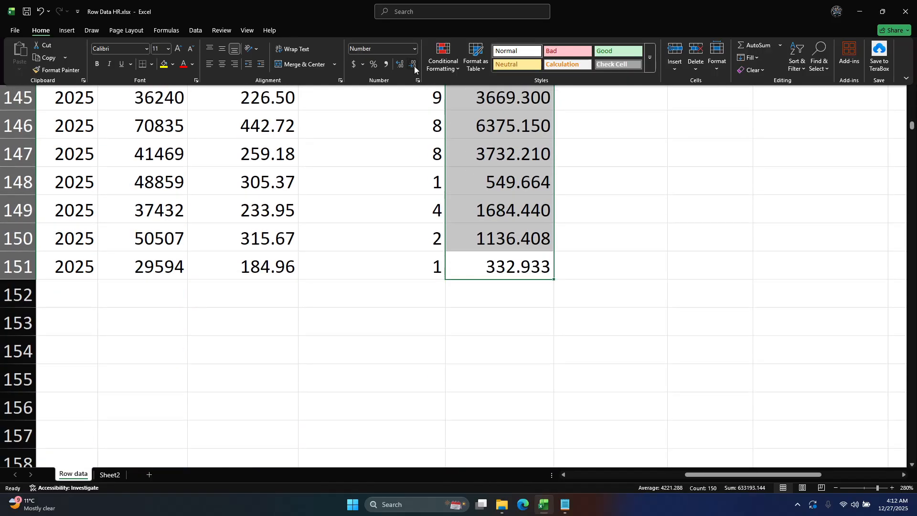
click(414, 66)
scroll(514, 198, up, 20)
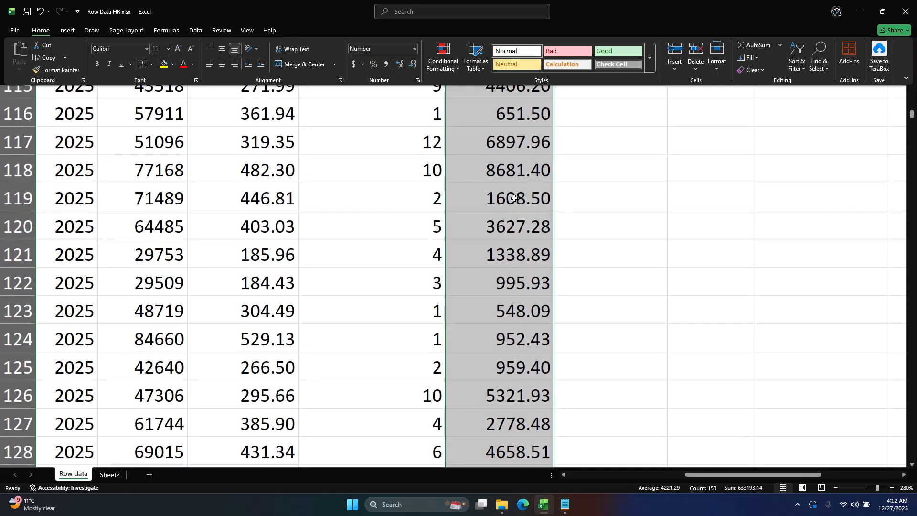
Step: Examine the OT_Amount formula in K2 and the Basic_Pay value in H2 as the components of gross salary
click(514, 198)
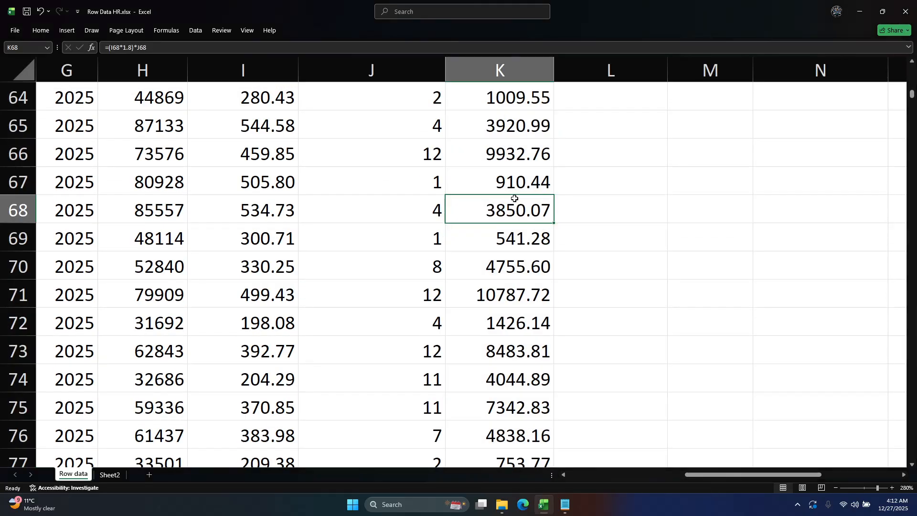
key(ctrl+Up)
click(619, 122)
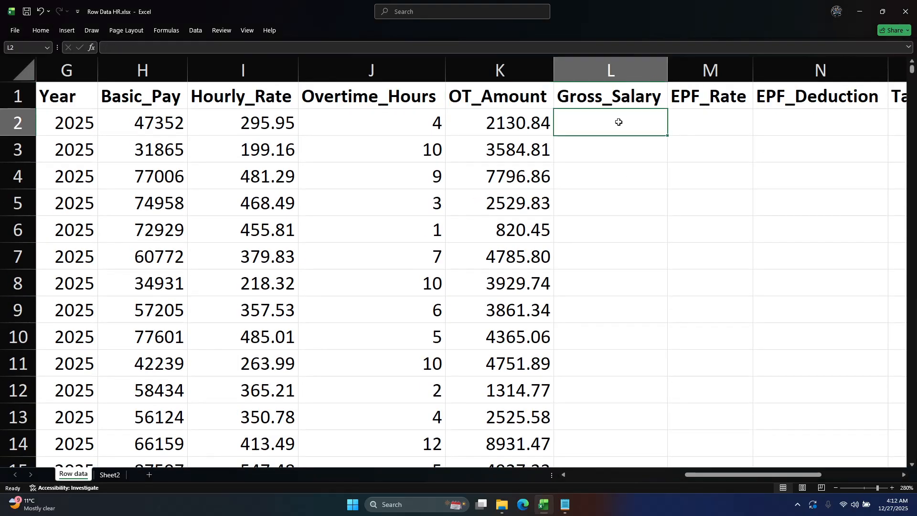
click(524, 121)
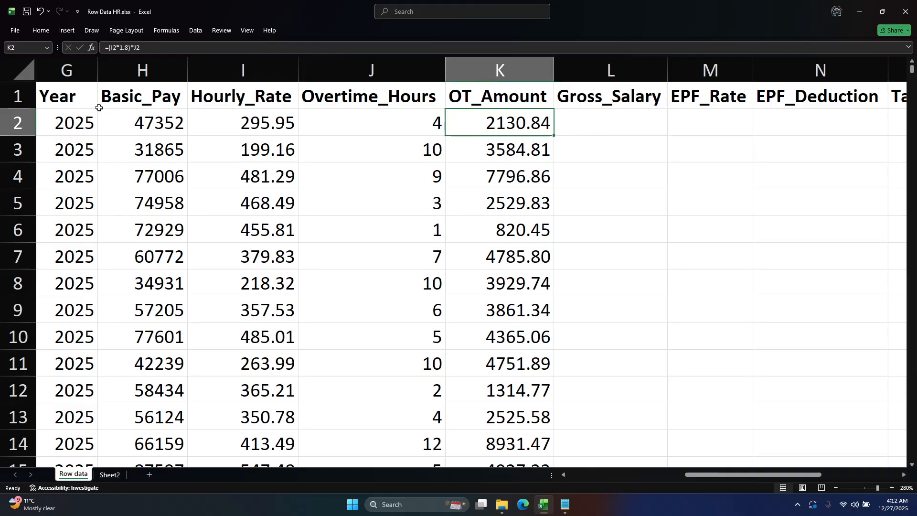
click(112, 115)
click(535, 122)
click(138, 125)
click(529, 121)
Step: Enter =K2+H2 in the Gross_Salary cell L2 and review the two cells it adds
click(603, 122)
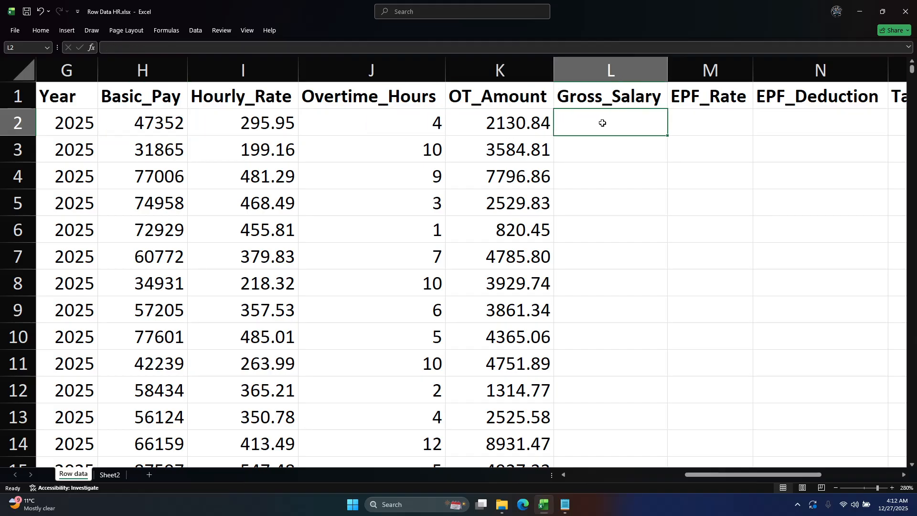
text(=)
click(494, 122)
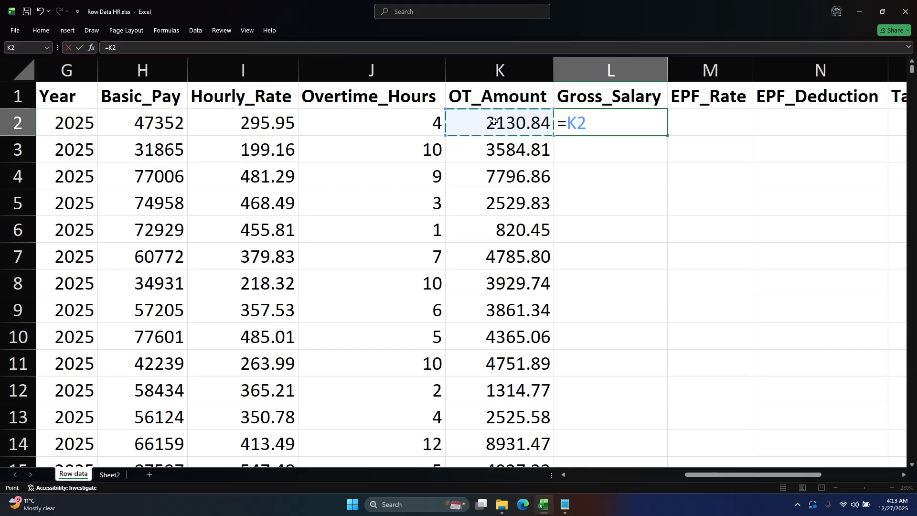
text(+)
click(158, 122)
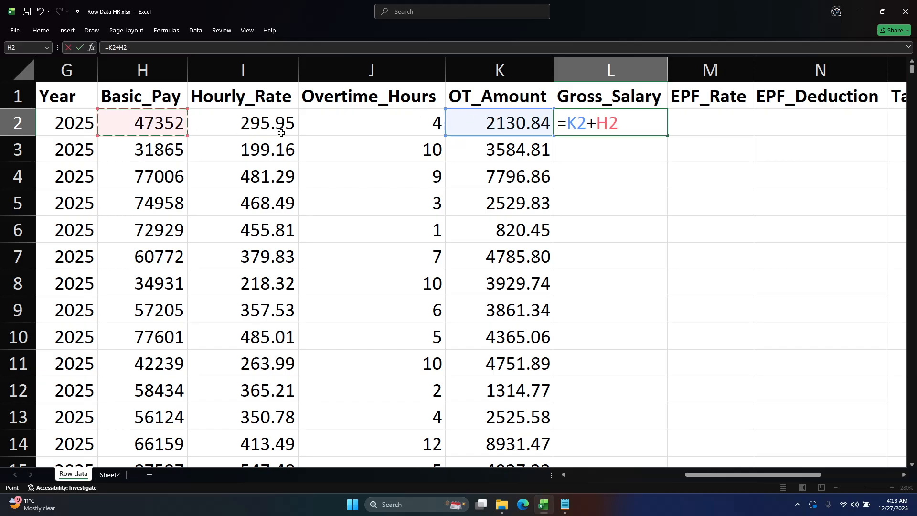
key(Return)
click(518, 125)
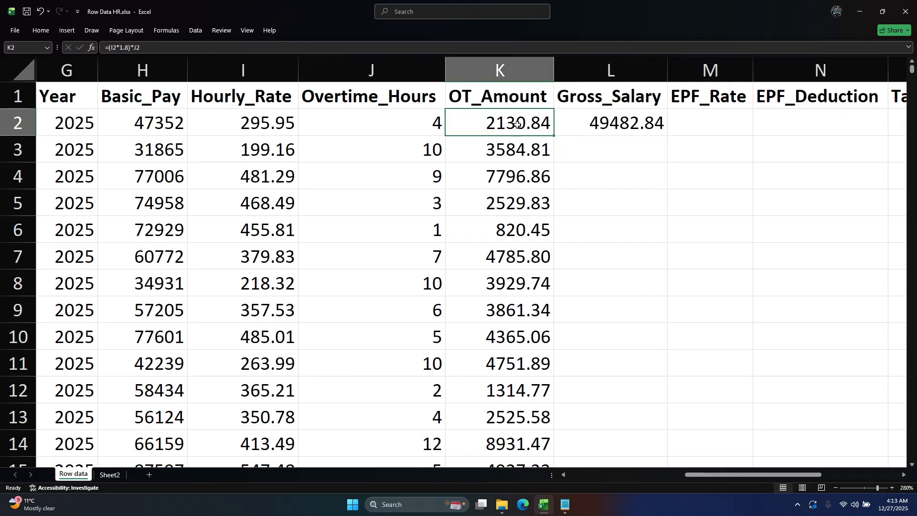
click(168, 115)
click(597, 123)
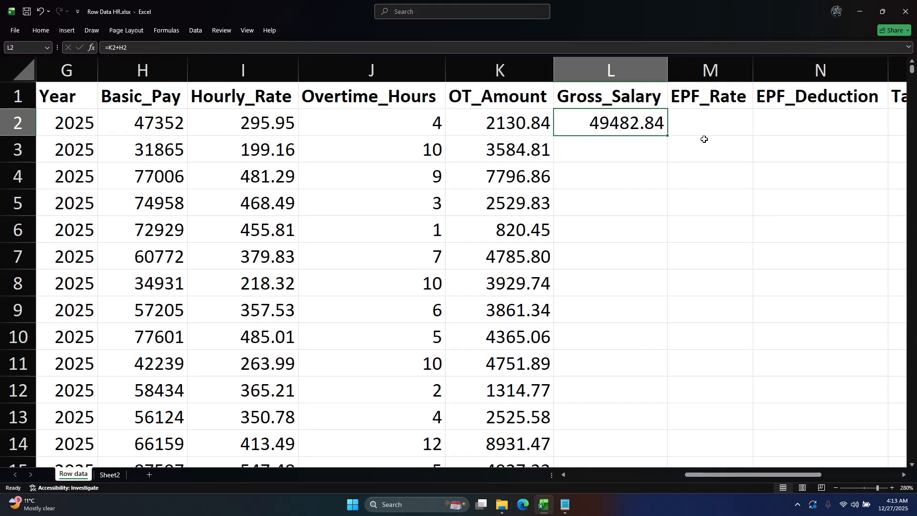
Step: Fill the Gross_Salary formula from L2 down to L151
click(509, 132)
key(ctrl+Down)
key(Right)
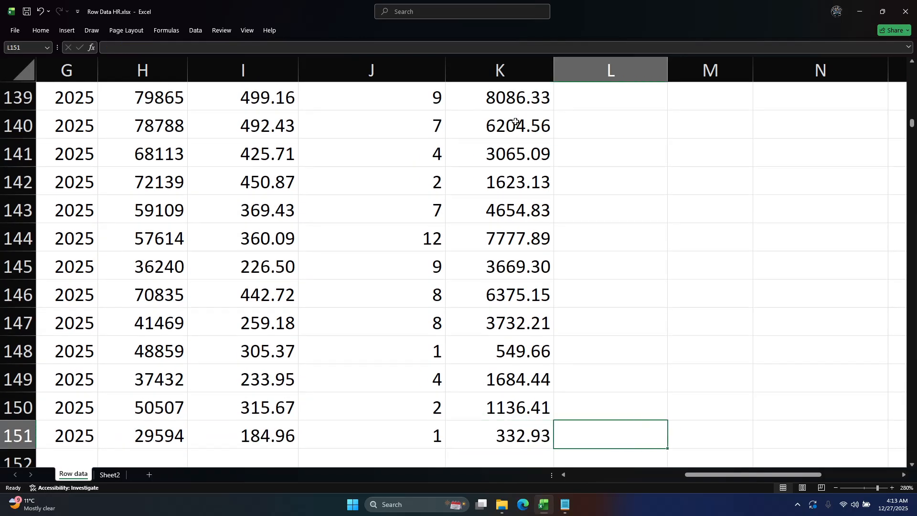
key(ctrl+shift+Up)
key(ctrl+d)
Step: Enter 12 as the EPF_Rate in cell M2
key(Right)
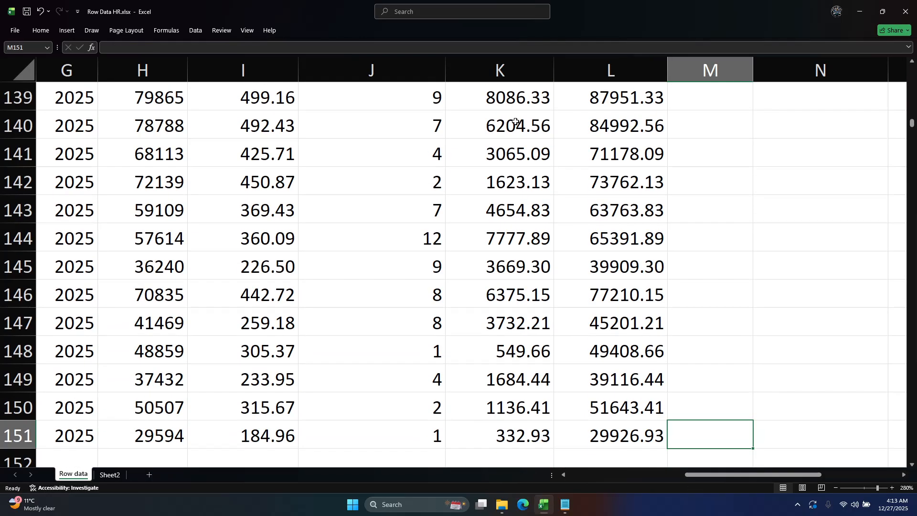
key(ctrl+Up)
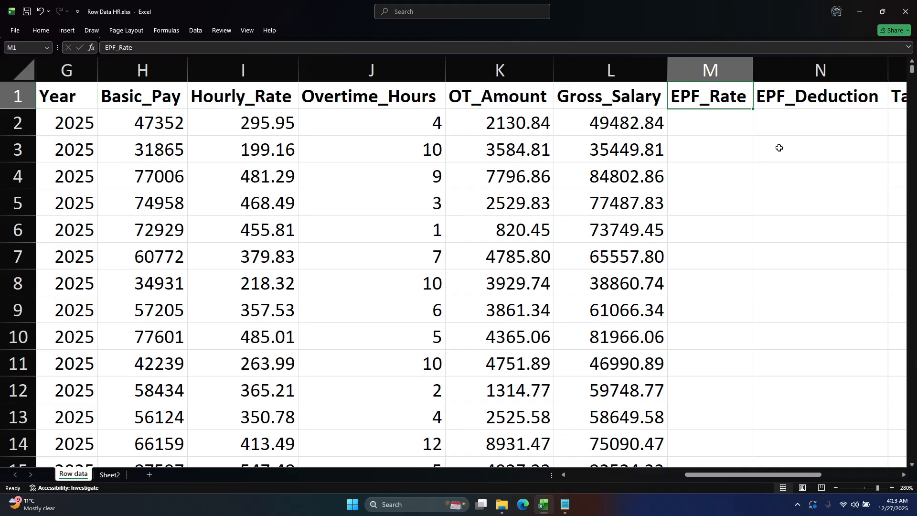
click(712, 126)
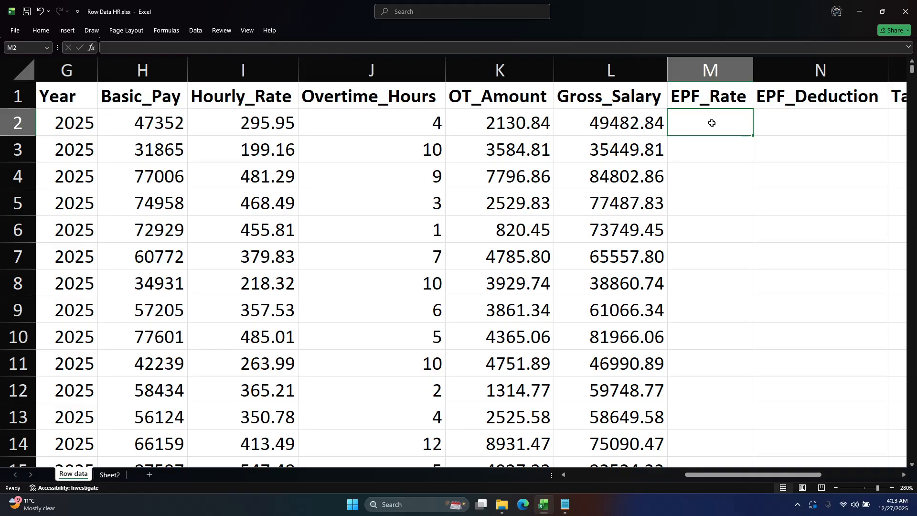
text(12)
key(Tab)
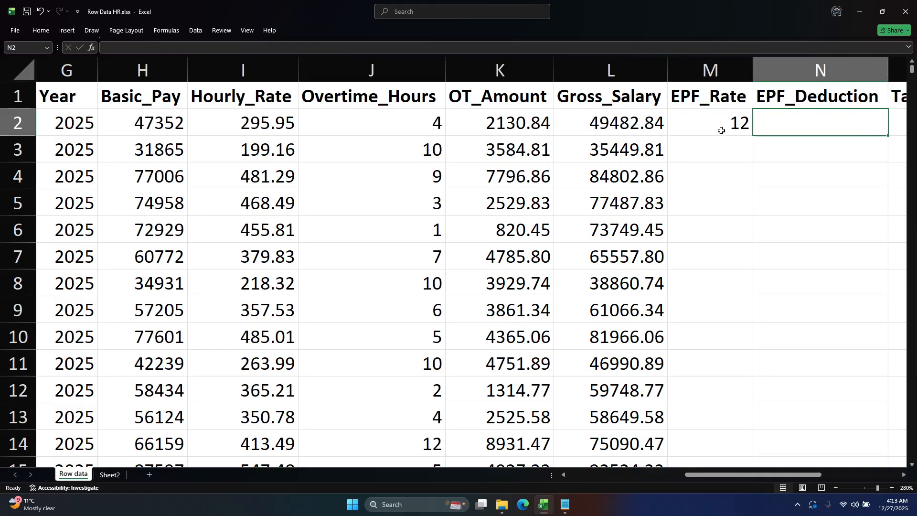
click(729, 124)
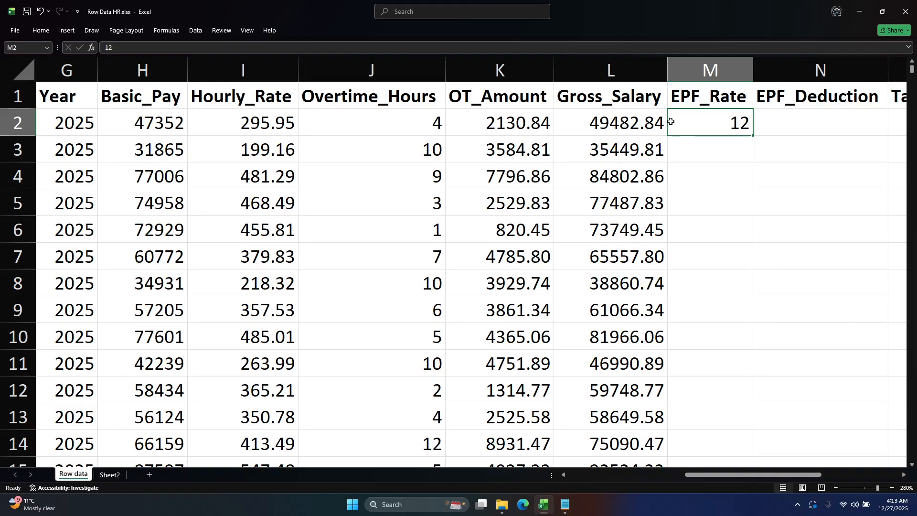
Step: Fill the EPF_Rate of 12 from M2 down to M151
click(642, 117)
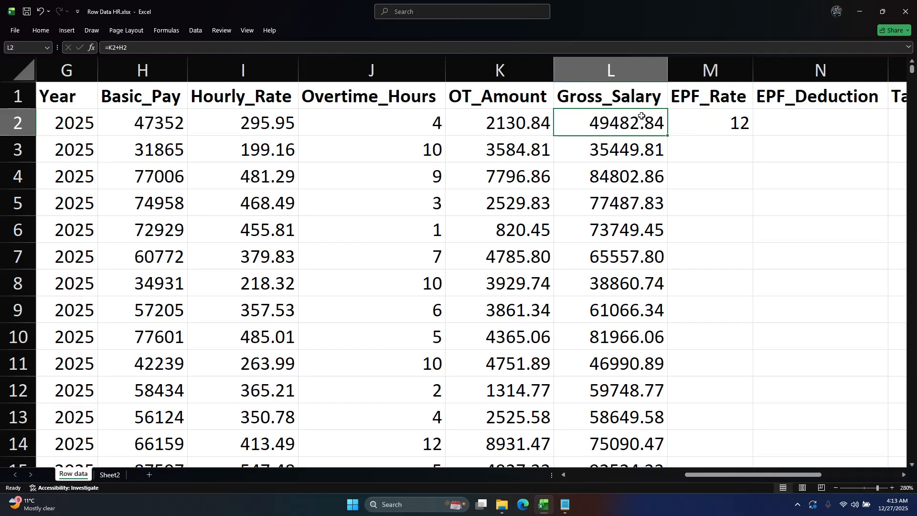
key(ctrl+Down)
key(Right)
key(ctrl+shift+Up)
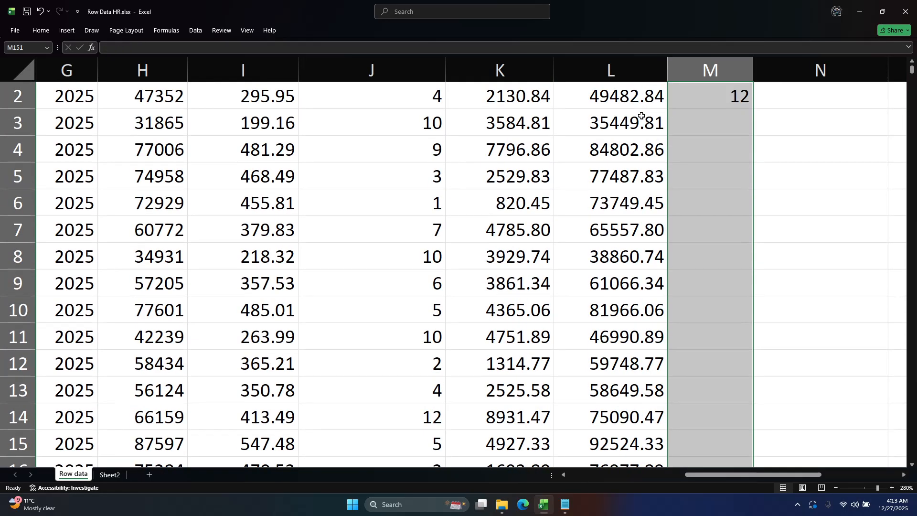
key(ctrl+d)
key(Right)
key(ctrl+Up)
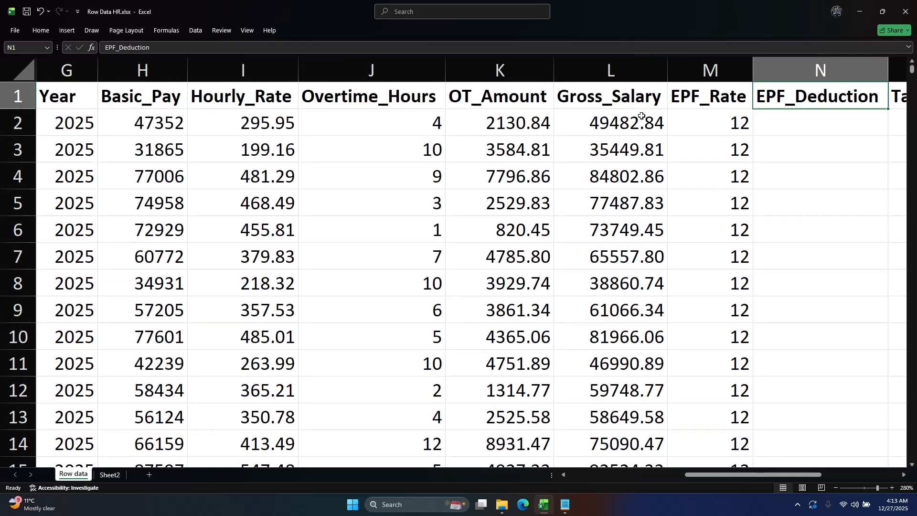
Step: Examine the remaining deduction and Net_Salary columns, plus the row 2 Gross_Salary and EPF_Rate cells needed for the EPF deduction
click(797, 129)
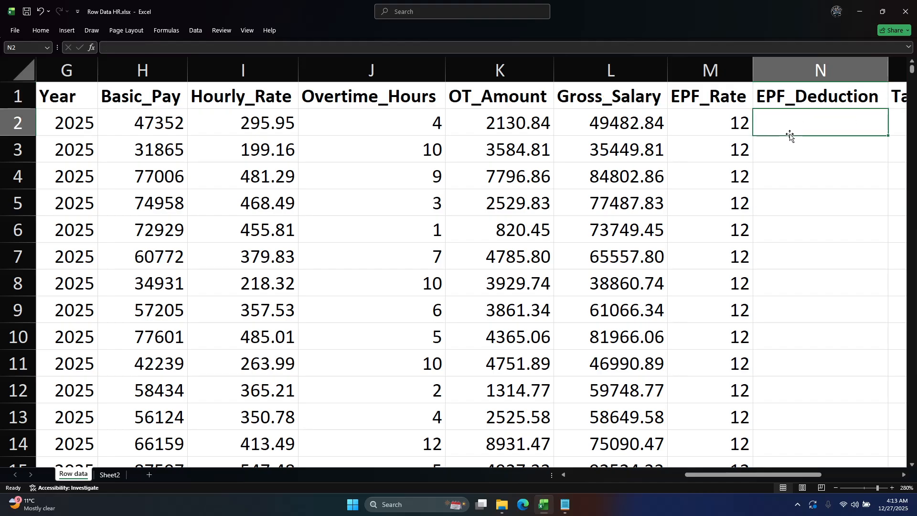
key(Left)
key(ctrl+Right)
key(ctrl+Right)
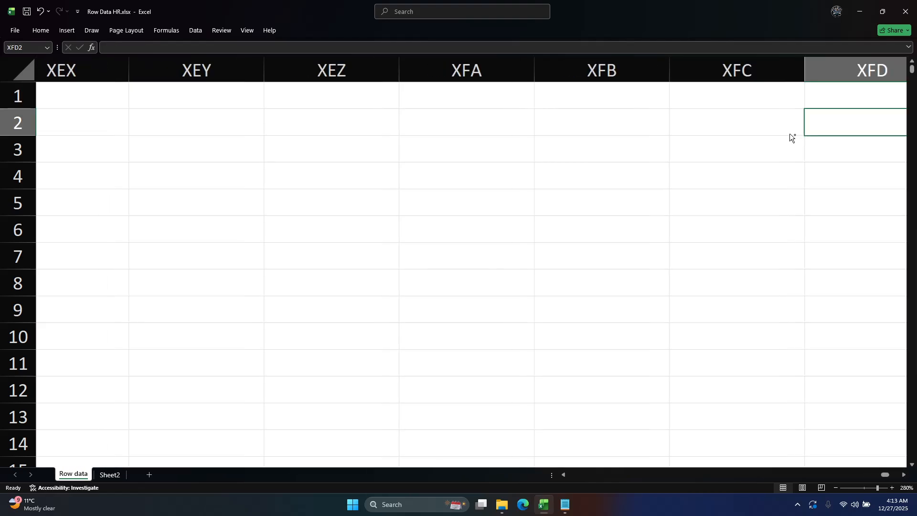
key(ctrl+Left)
key(ctrl+Left)
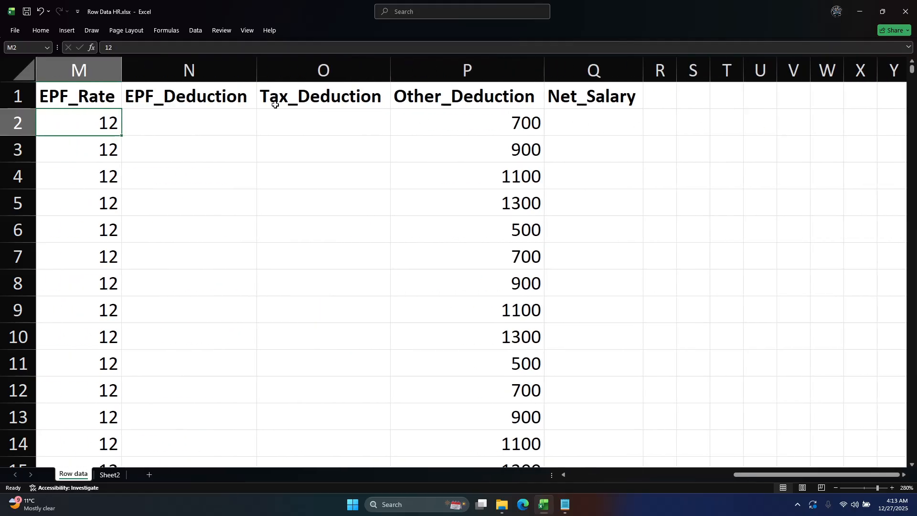
key(Left)
key(Left)
key(Left)
key(Left)
click(666, 133)
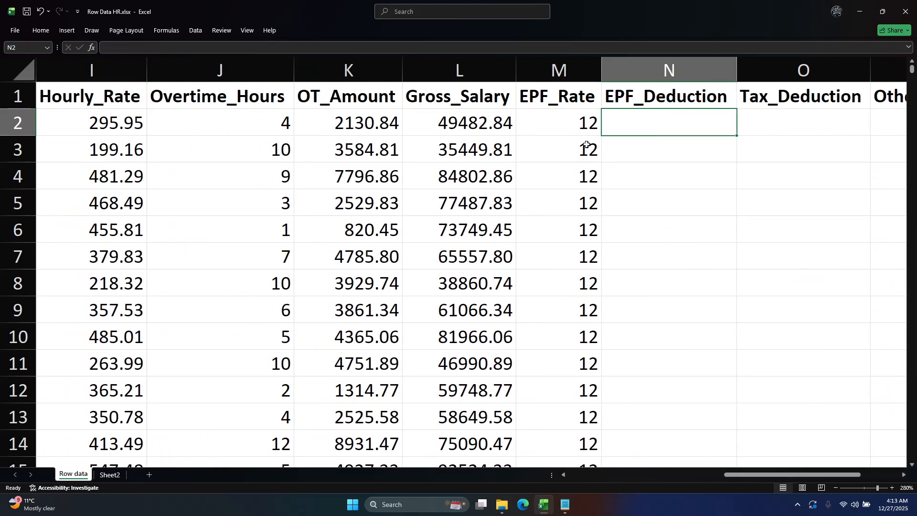
click(497, 123)
click(566, 123)
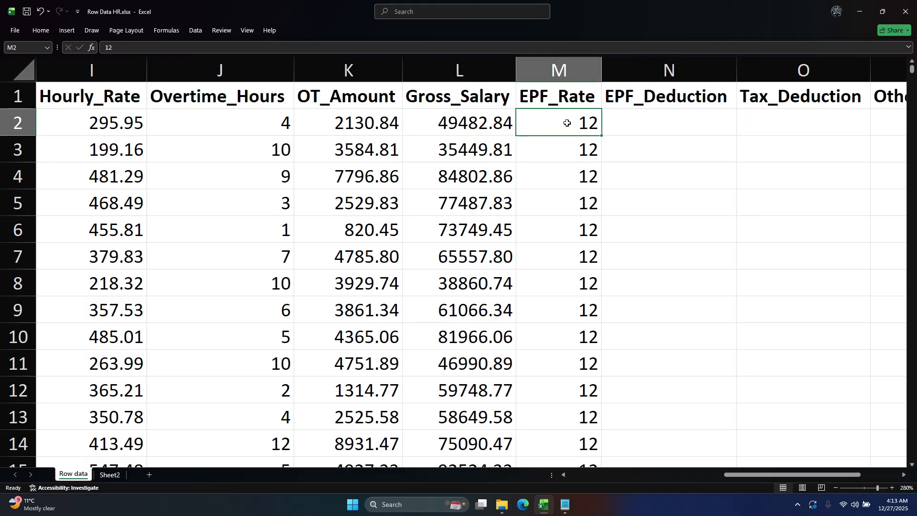
Step: Enter =L2*12% in the EPF_Deduction cell N2 and review the formula against the gross salary
click(680, 132)
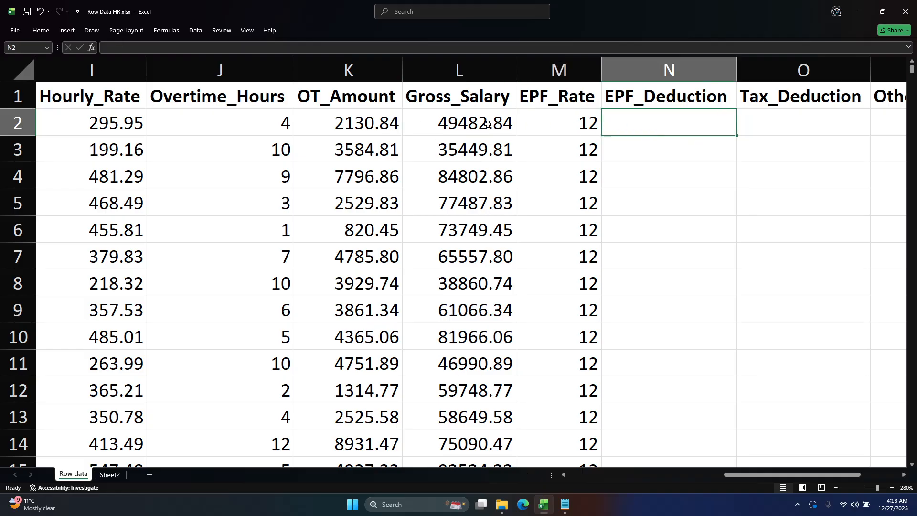
text(=)
click(465, 117)
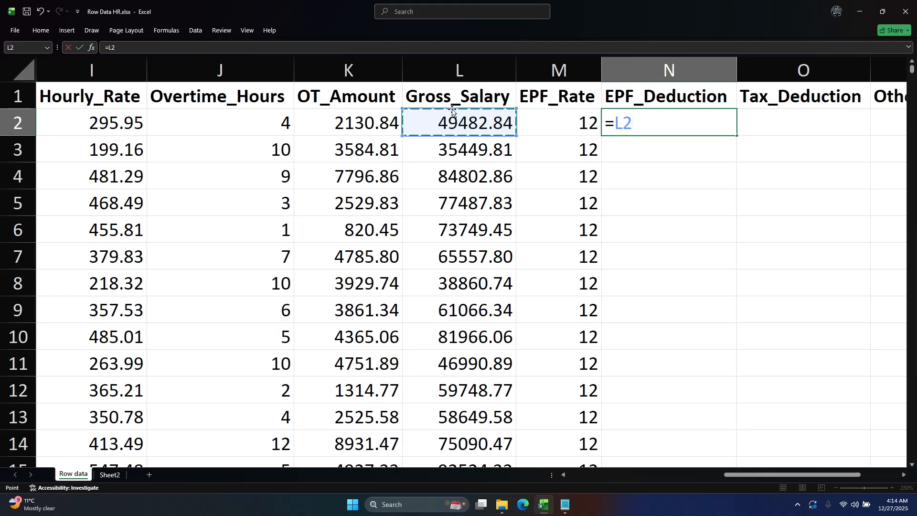
text(*)
click(570, 117)
key(BackSpace)
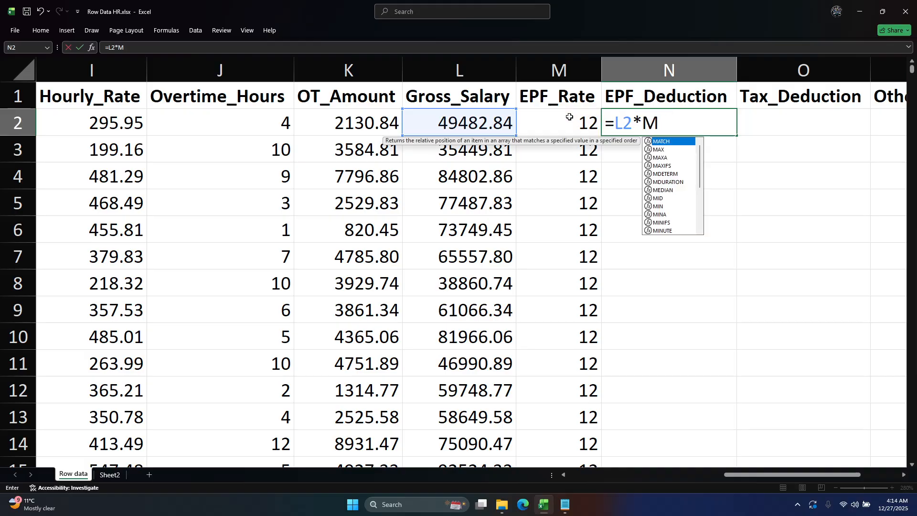
key(BackSpace)
text(12)
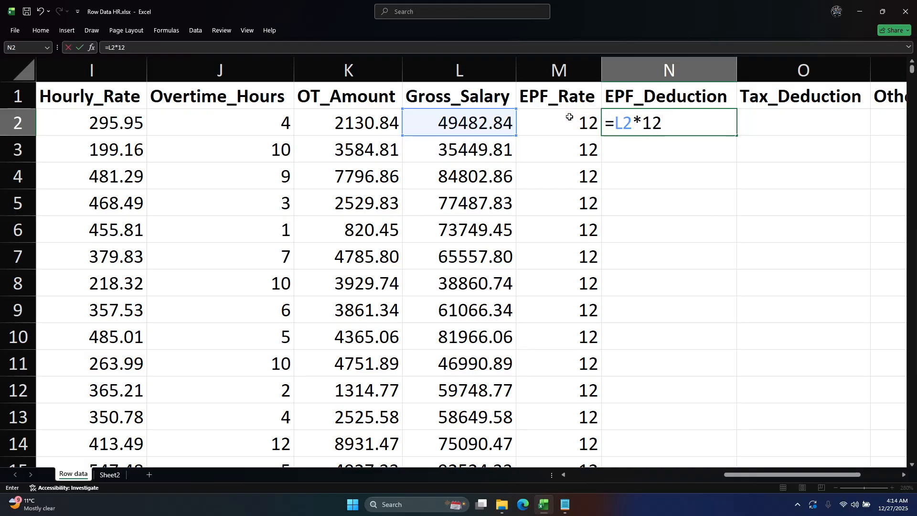
text(%)
key(Return)
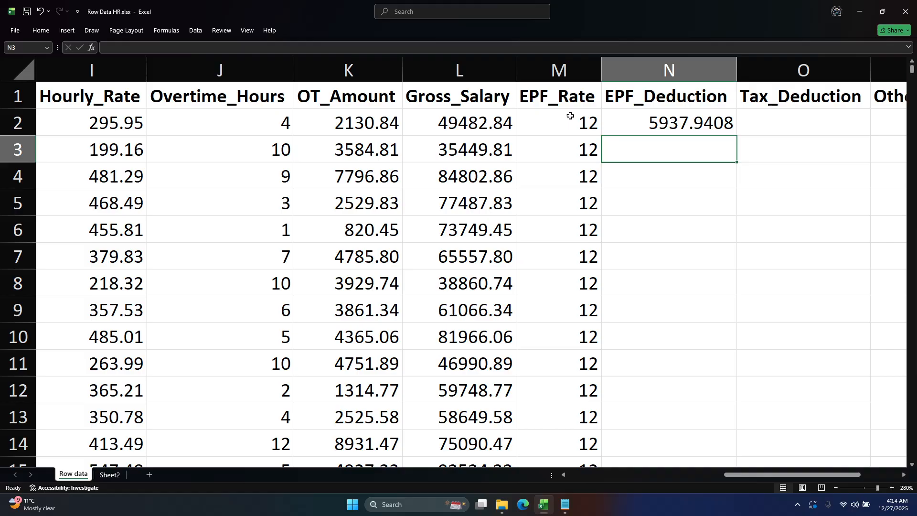
click(476, 115)
click(681, 123)
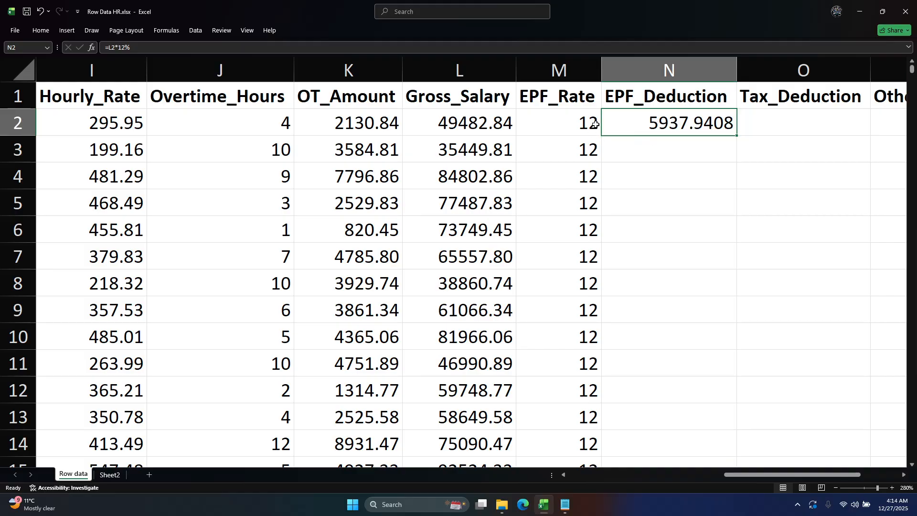
Step: Delete the entire EPF_Rate column M
click(562, 68)
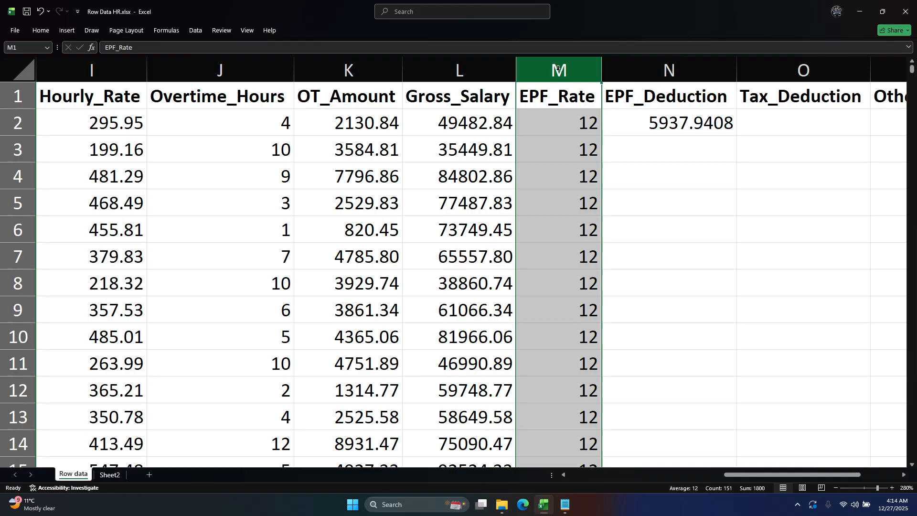
right_click(542, 71)
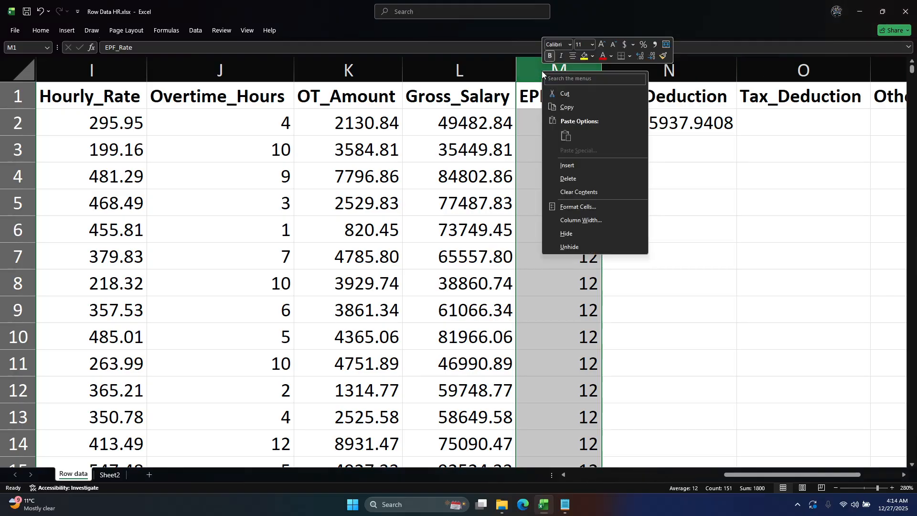
click(582, 179)
click(578, 144)
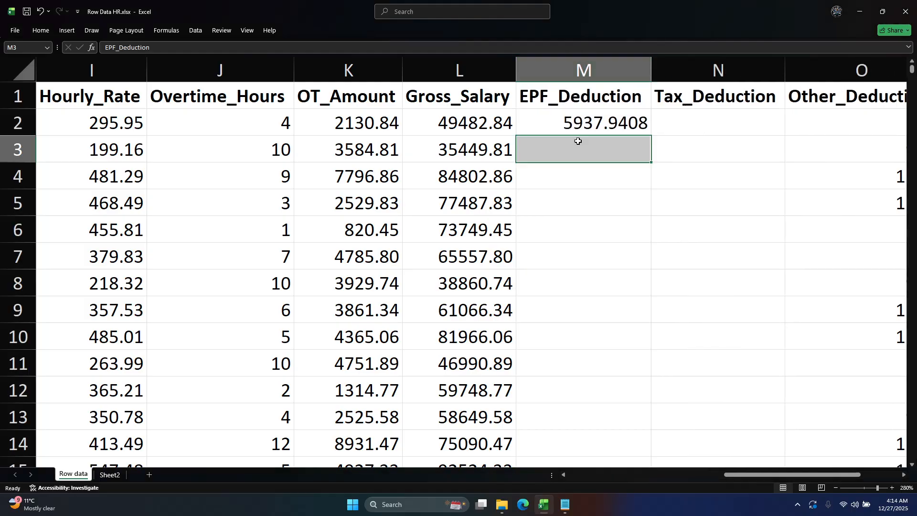
Step: Copy the EPF_Deduction formula from M2 into the whole range M2:M151
click(582, 126)
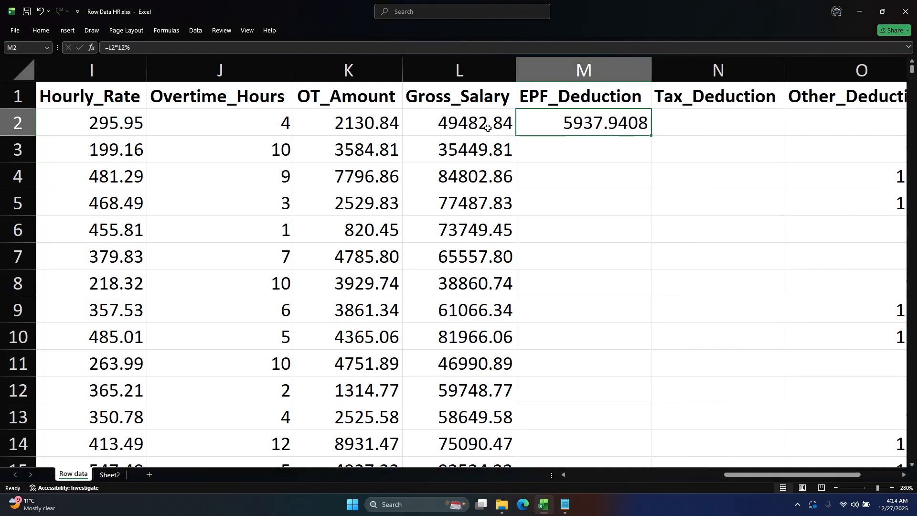
key(ctrl+c)
click(481, 120)
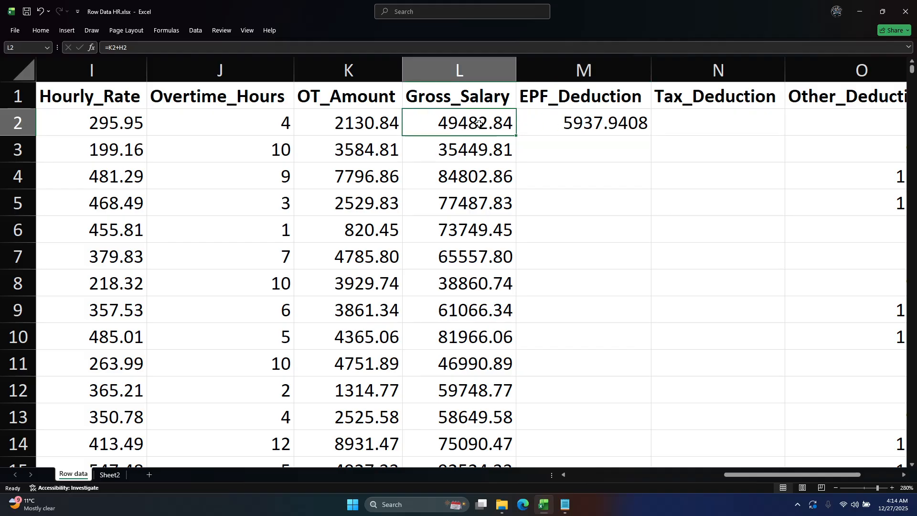
key(ctrl+Down)
key(Right)
key(ctrl+shift+Up)
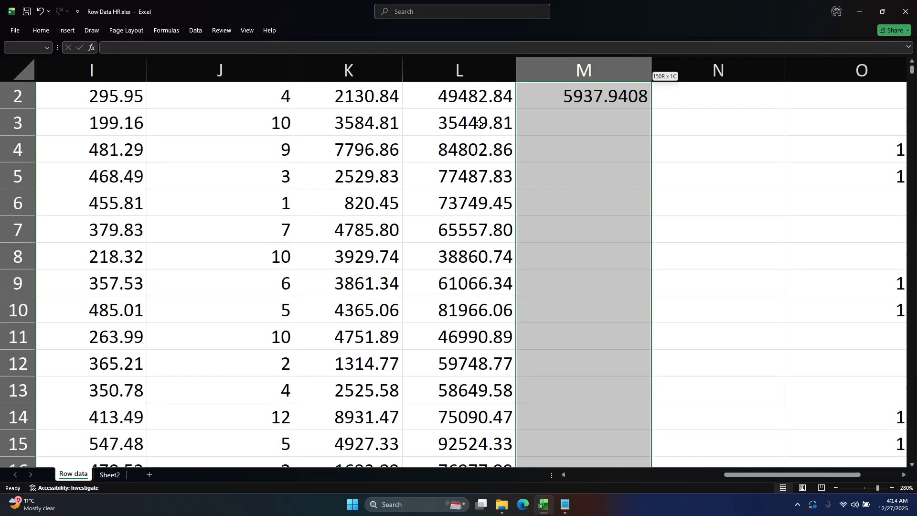
key(ctrl+v)
scroll(335, 110, up, 1)
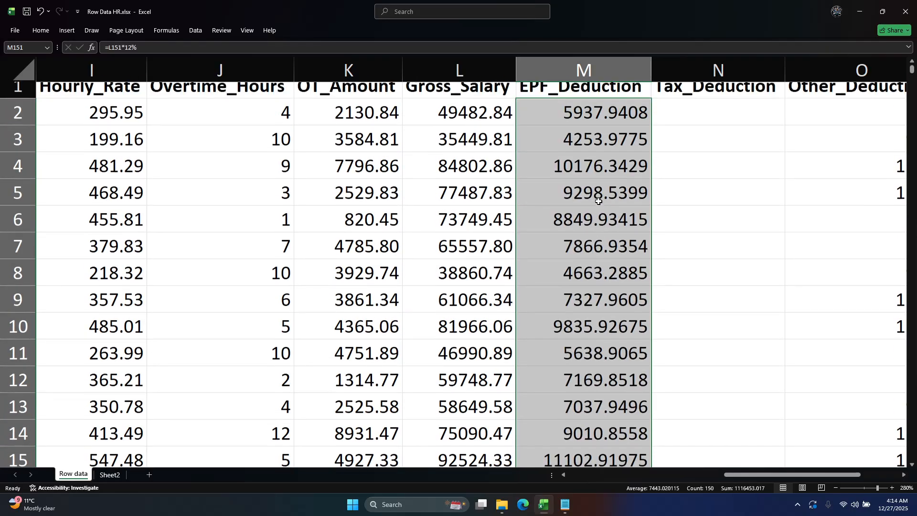
Step: Reduce the displayed decimals of the EPF_Deduction values in M2:M151 to two places and return to the top of the column
click(48, 29)
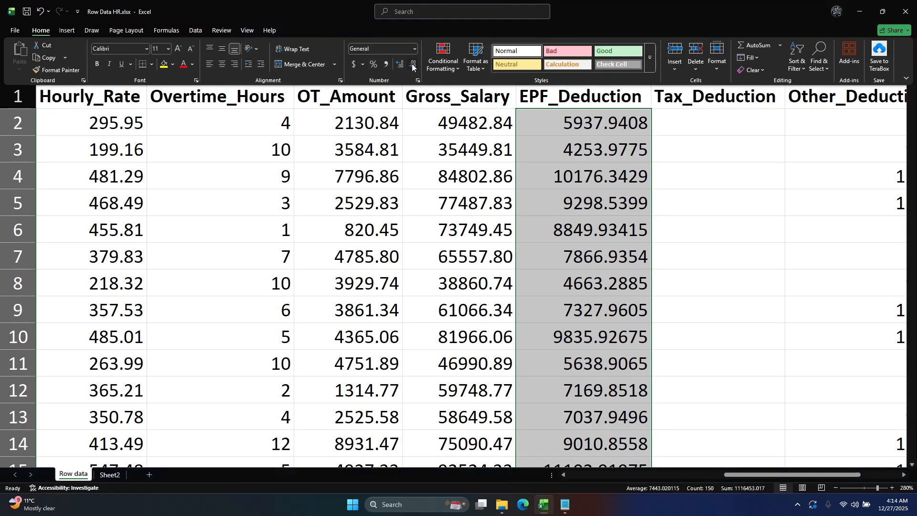
click(412, 64)
click(413, 64)
click(632, 242)
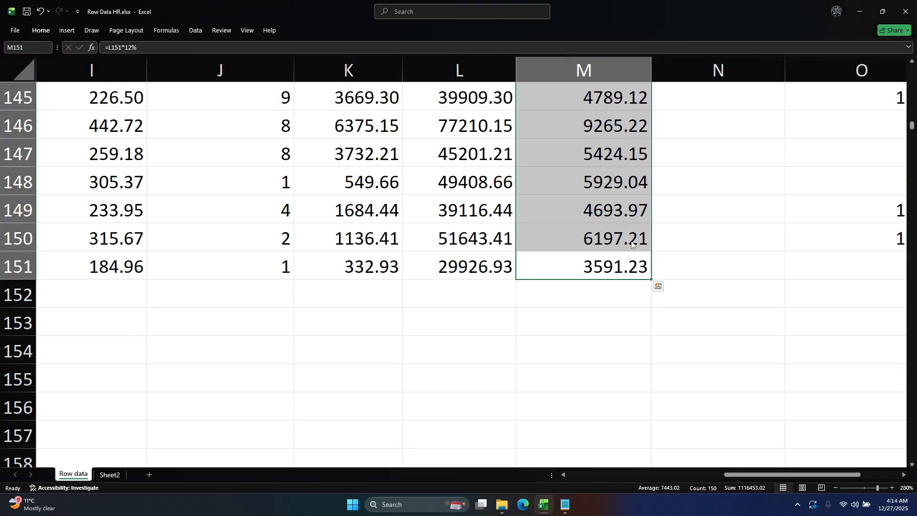
click(603, 276)
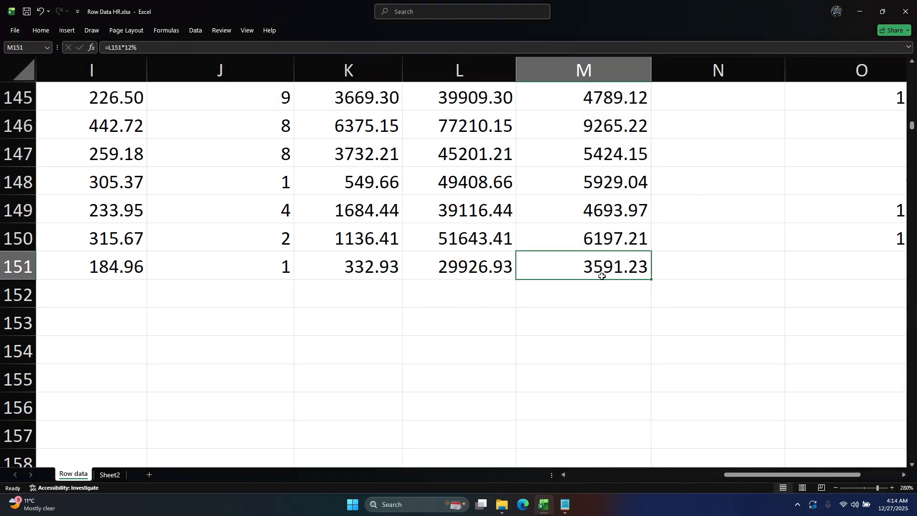
key(ctrl+Up)
Step: Begin the Tax_Deduction formula in N2 by subtracting from L2 an IF function that tests L2>50000
click(681, 122)
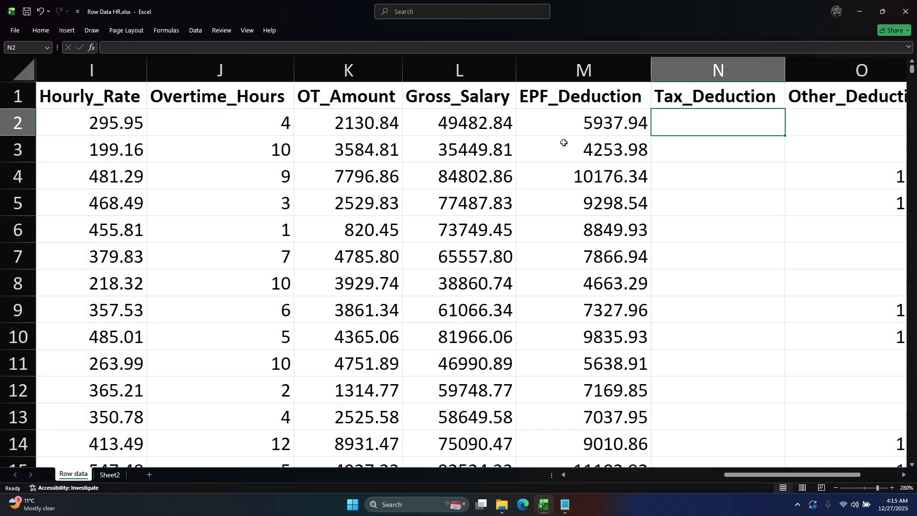
text(=)
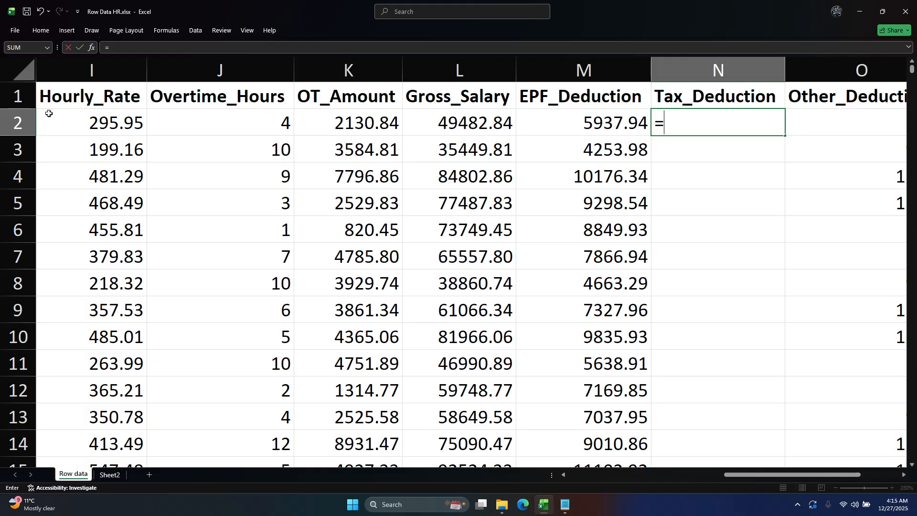
click(479, 123)
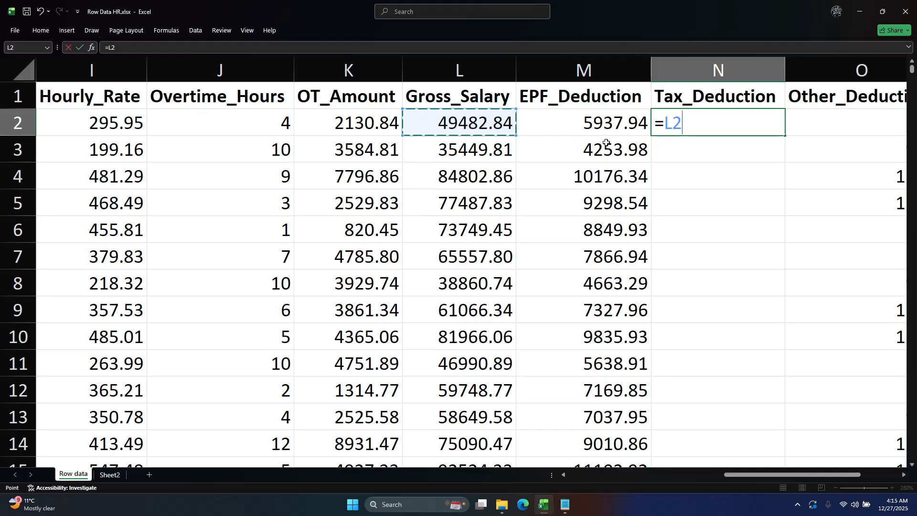
text(-)
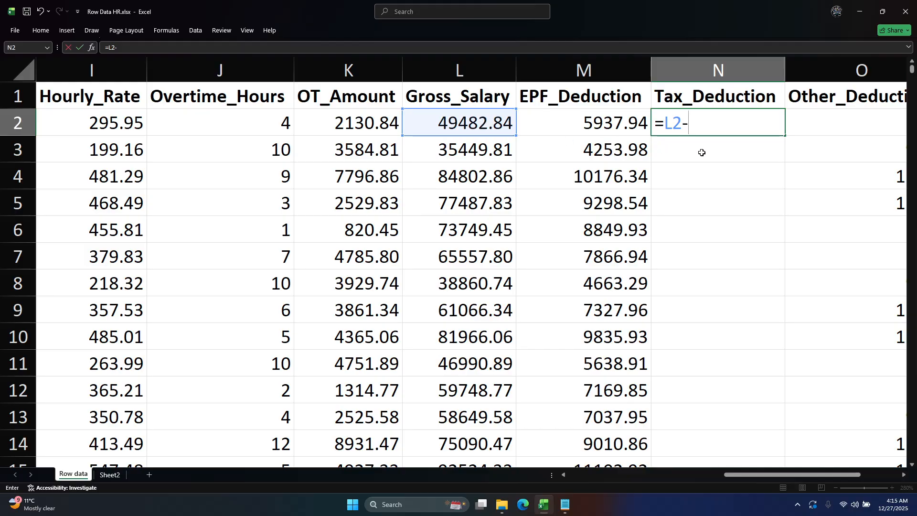
text((if)
key(Tab)
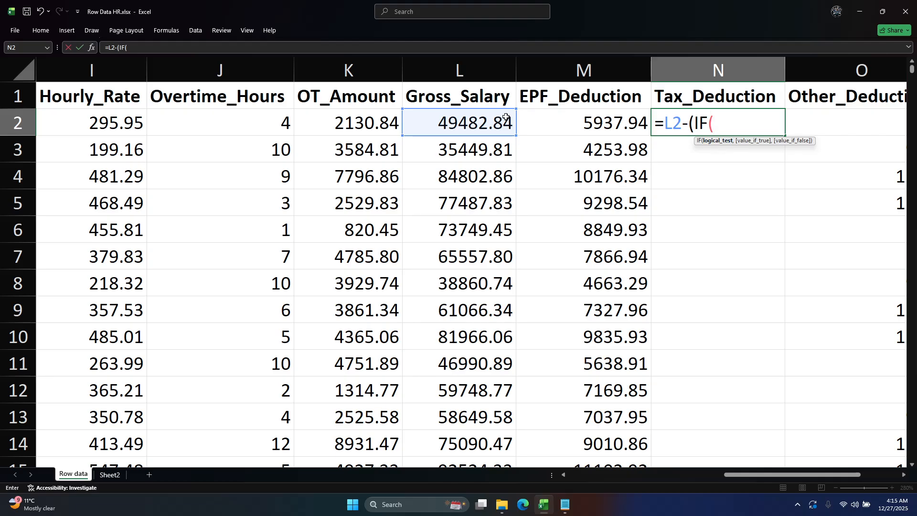
click(462, 125)
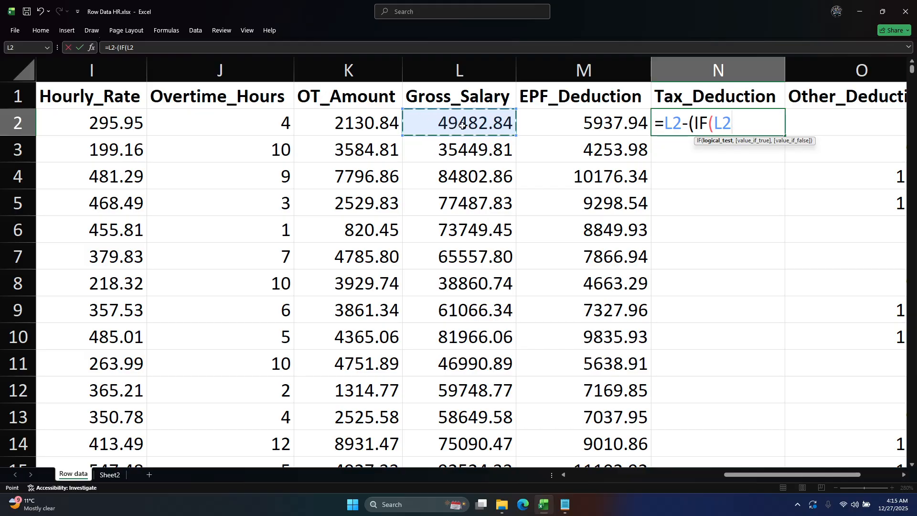
text(>)
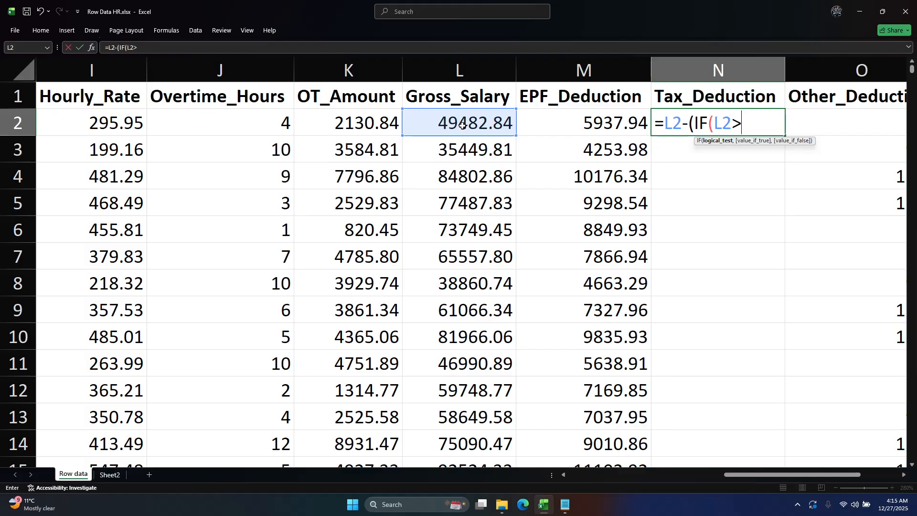
text(50000)
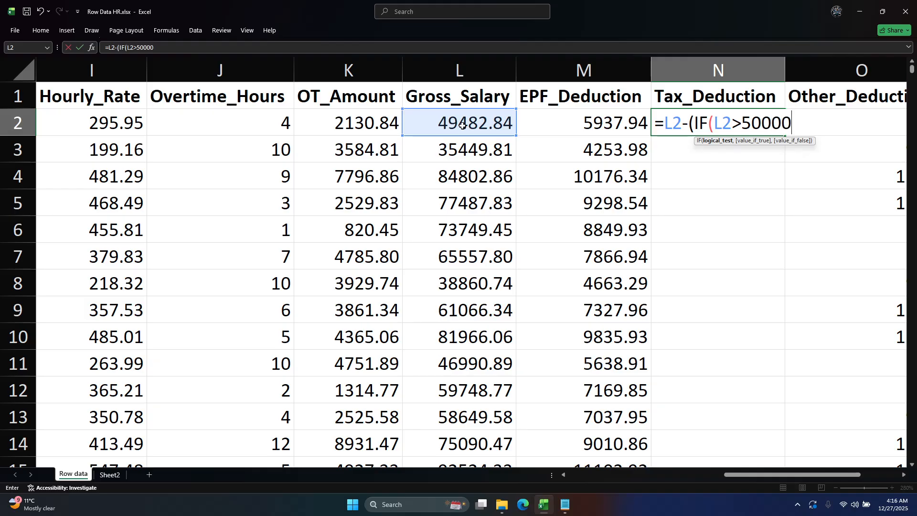
text(,)
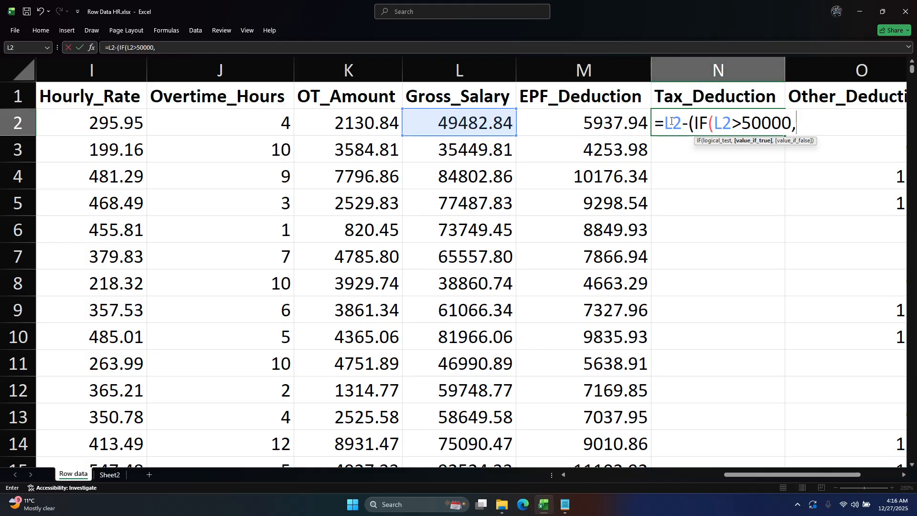
Step: Complete the IF in N2 with L2-12% if true and L2-6% if false, accepting the suggested closing-bracket correction
click(472, 128)
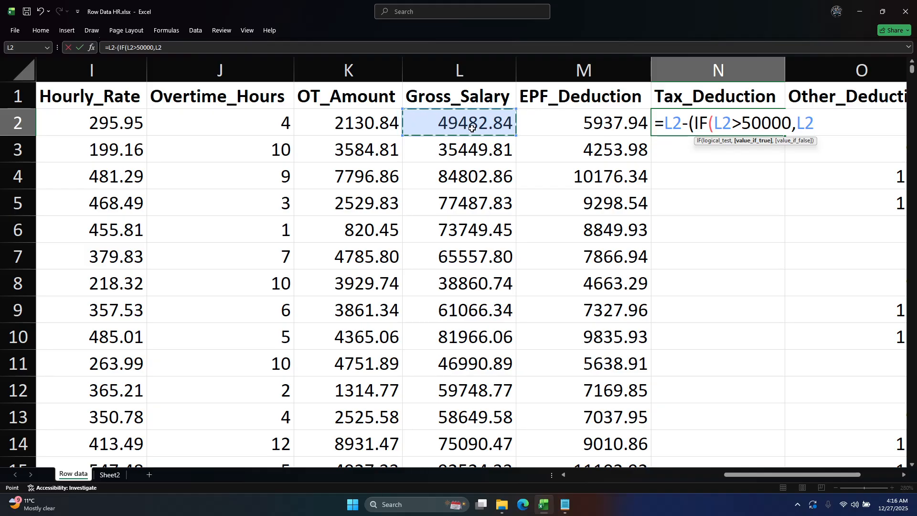
text(-)
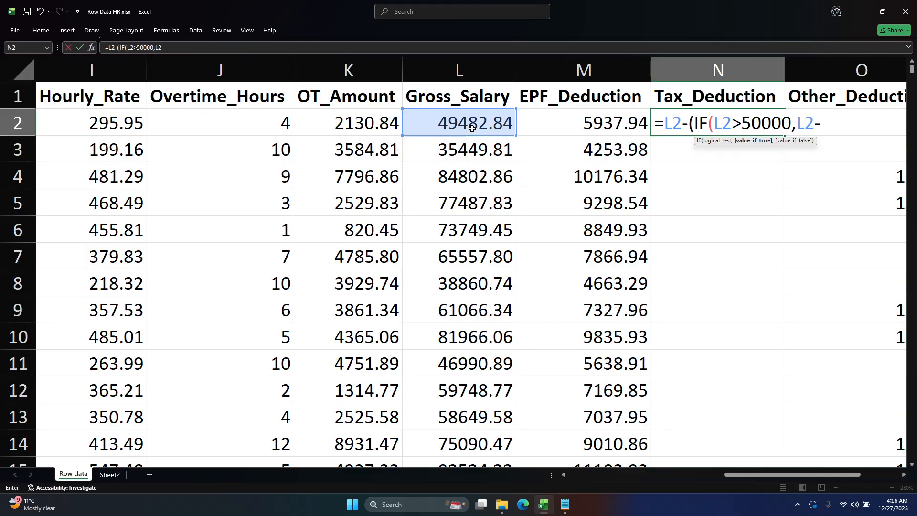
text(12%,)
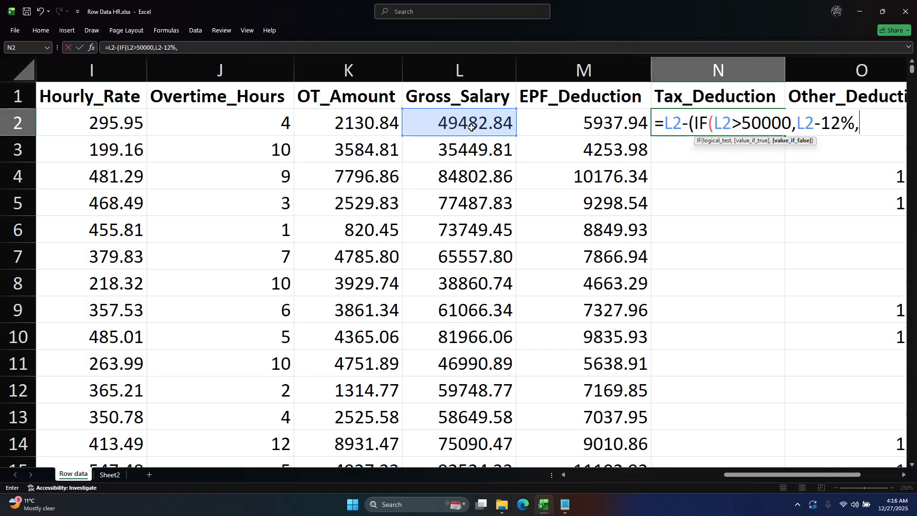
click(470, 127)
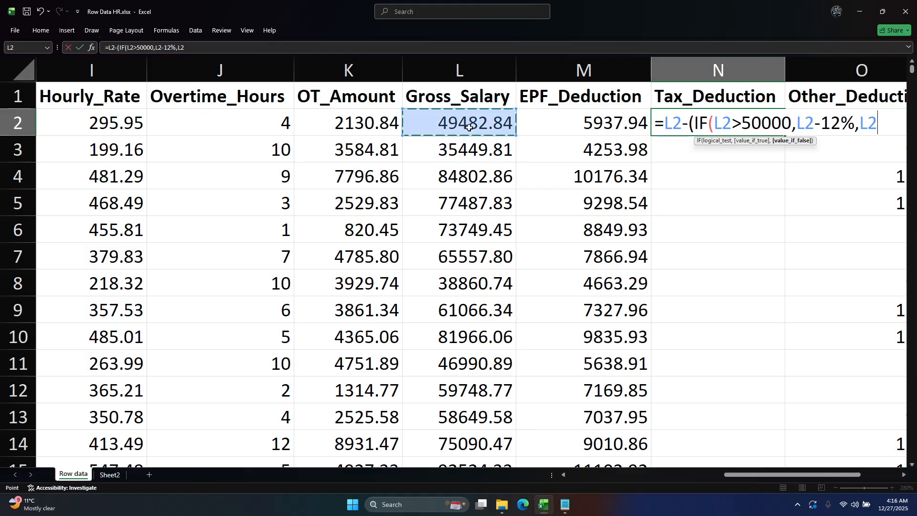
text(-)
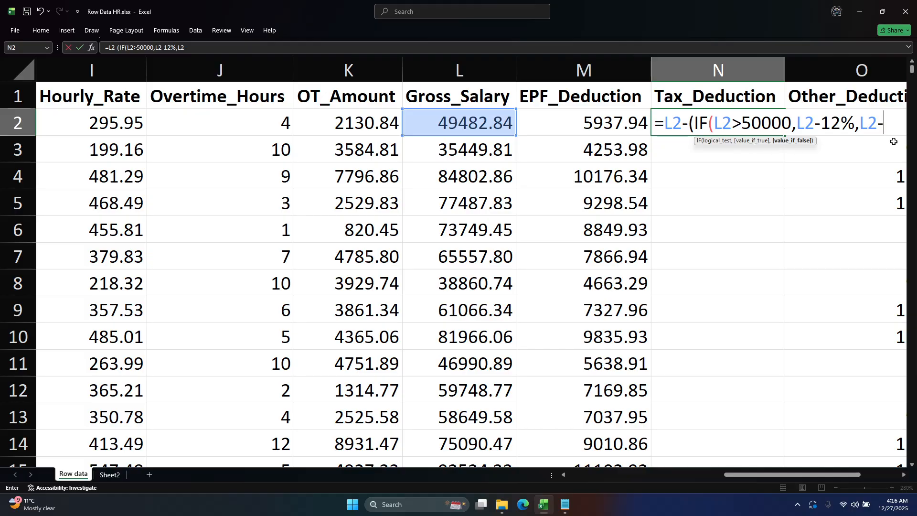
text(6)
text(%)
key(Return)
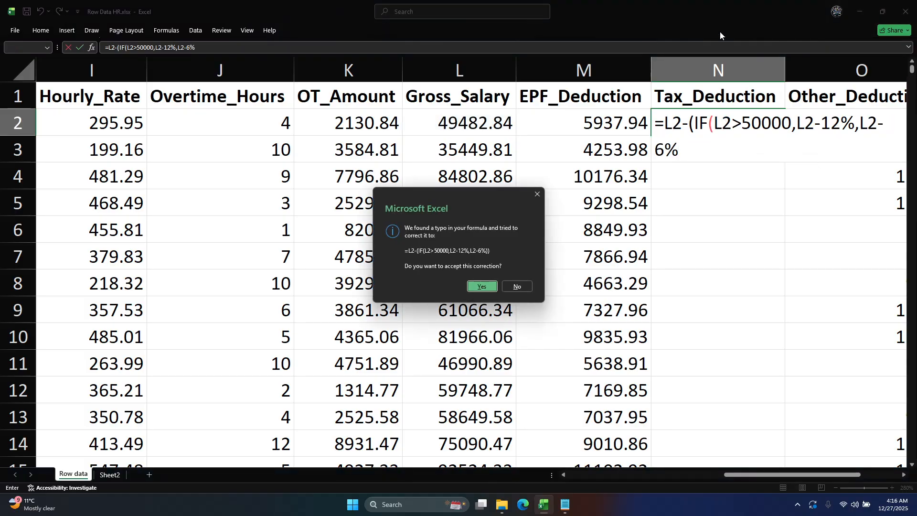
drag(436, 208, 505, 185)
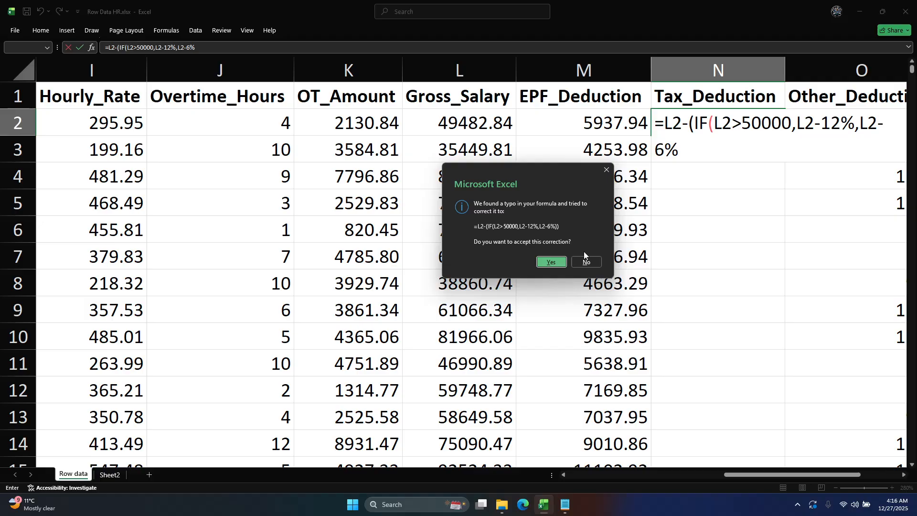
click(551, 262)
Step: Fit the Tax_Deduction column's width to its contents and review the OT_Amount formula in K2
click(704, 125)
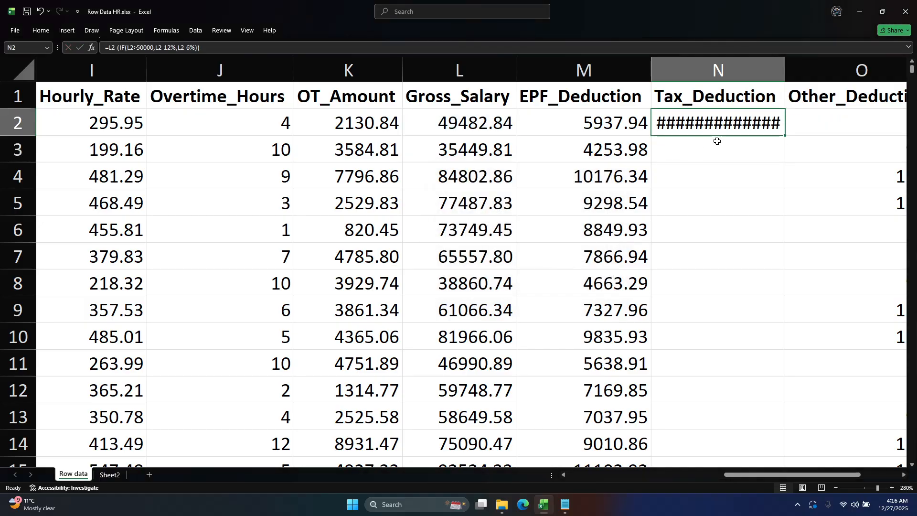
double_click(784, 65)
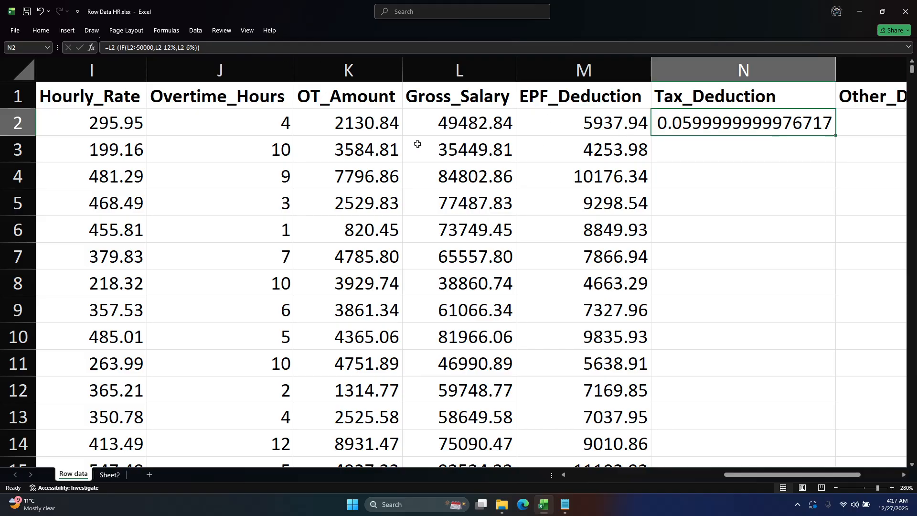
double_click(383, 123)
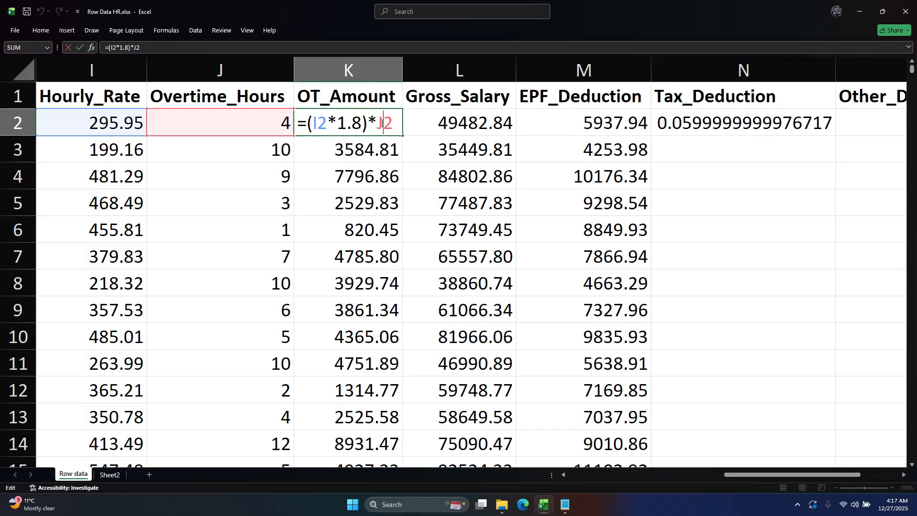
key(Tab)
Step: Change both IF results in the N2 tax formula to multiplications, giving =L2-(IF(L2>50000,L2*12%,L2*6%))
click(697, 122)
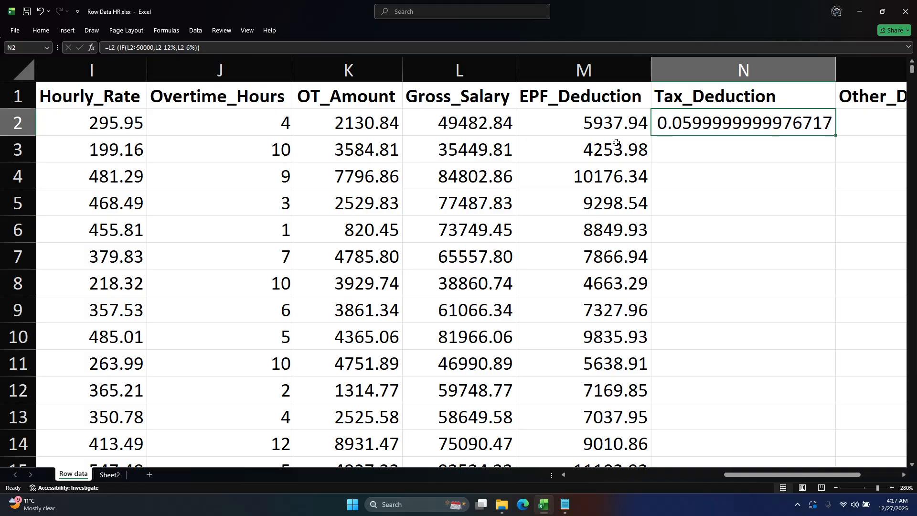
double_click(692, 126)
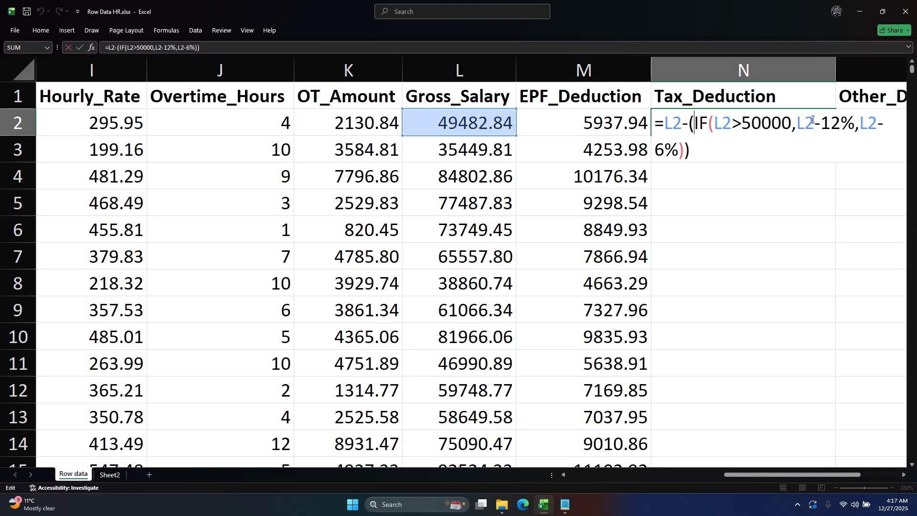
click(825, 123)
key(BackSpace)
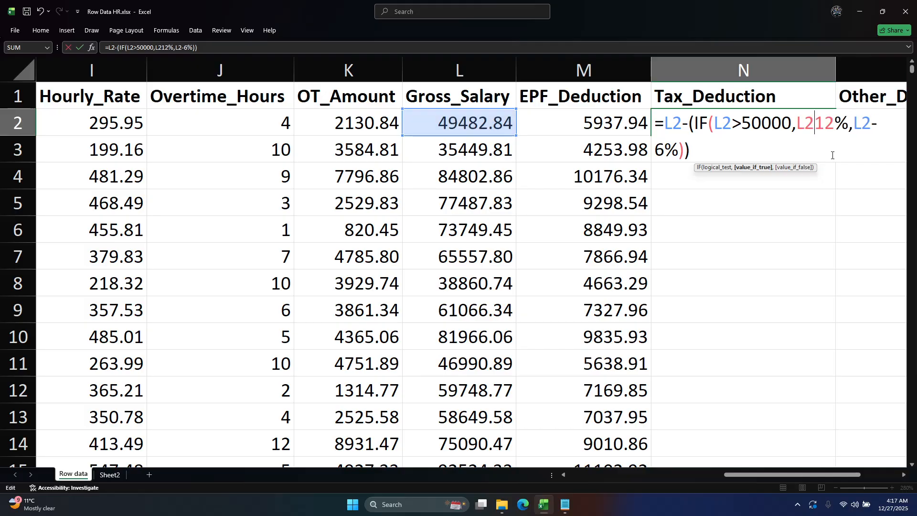
text(*)
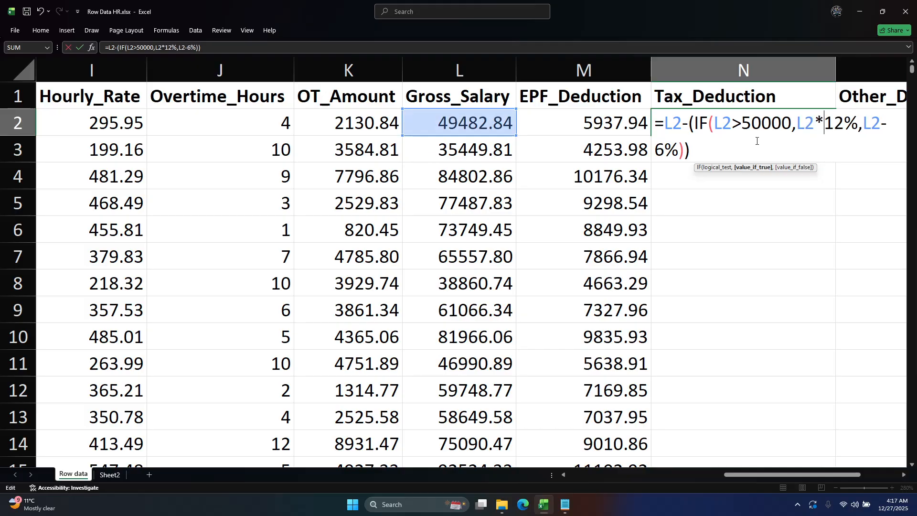
click(883, 124)
click(882, 123)
key(Delete)
text(*)
key(Return)
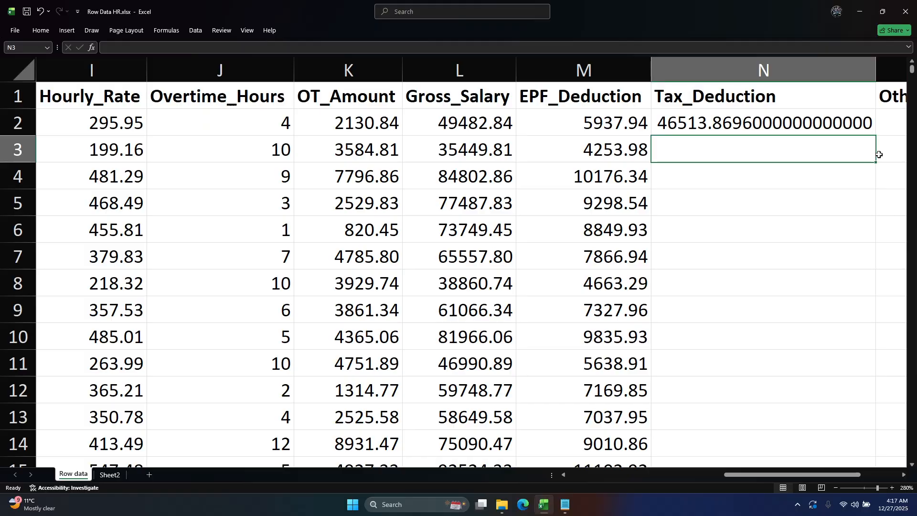
Step: Replace the minus before the IF in N2 with multiplication, giving =L2*(IF(L2>50000,L2*12%,L2*6%))
click(691, 133)
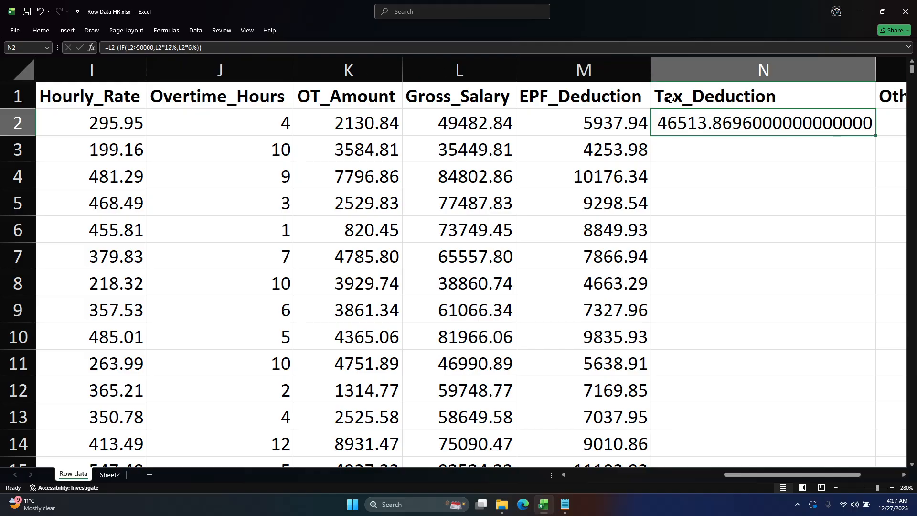
double_click(697, 123)
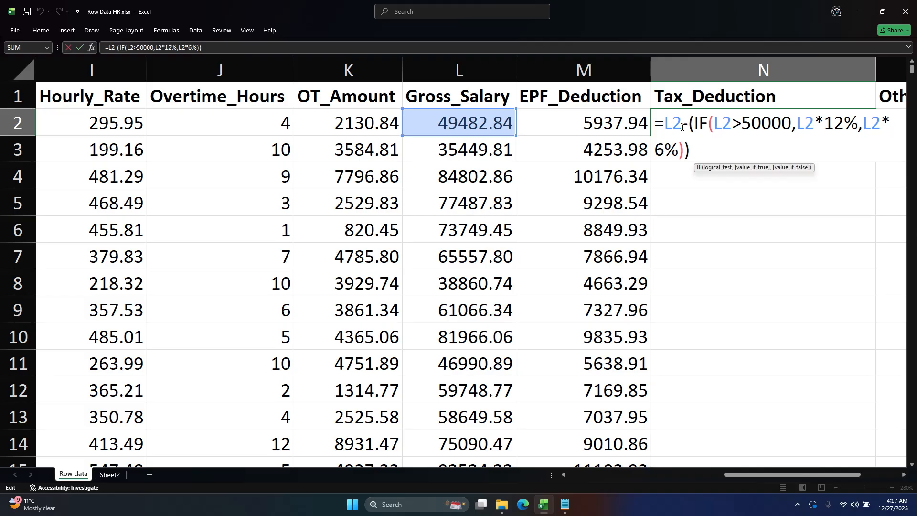
click(689, 125)
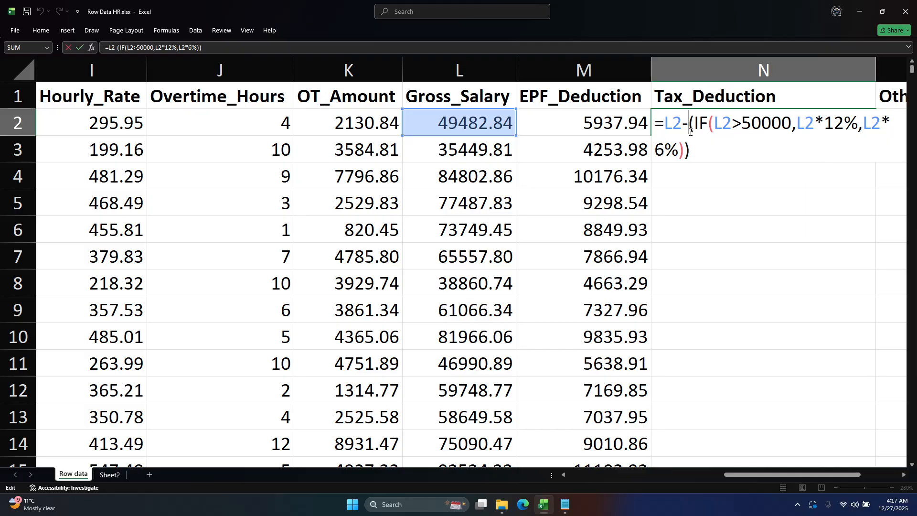
key(BackSpace)
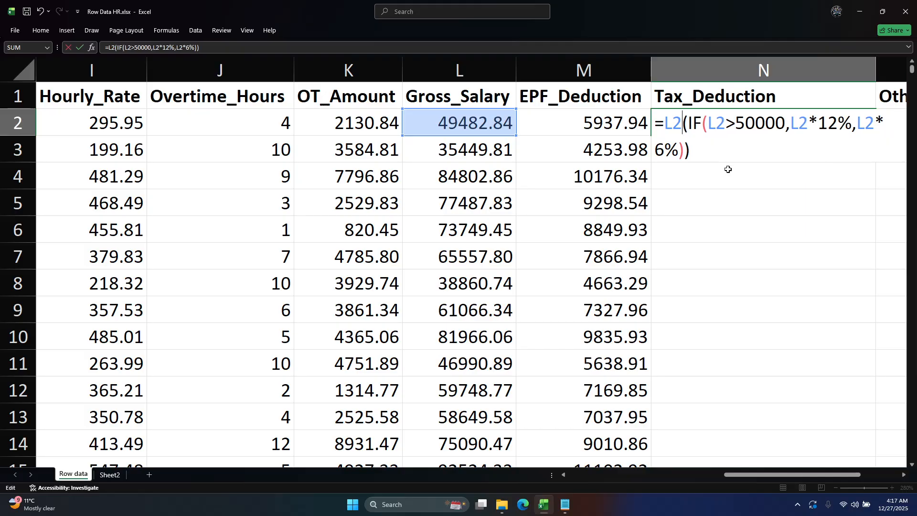
text(*)
key(Return)
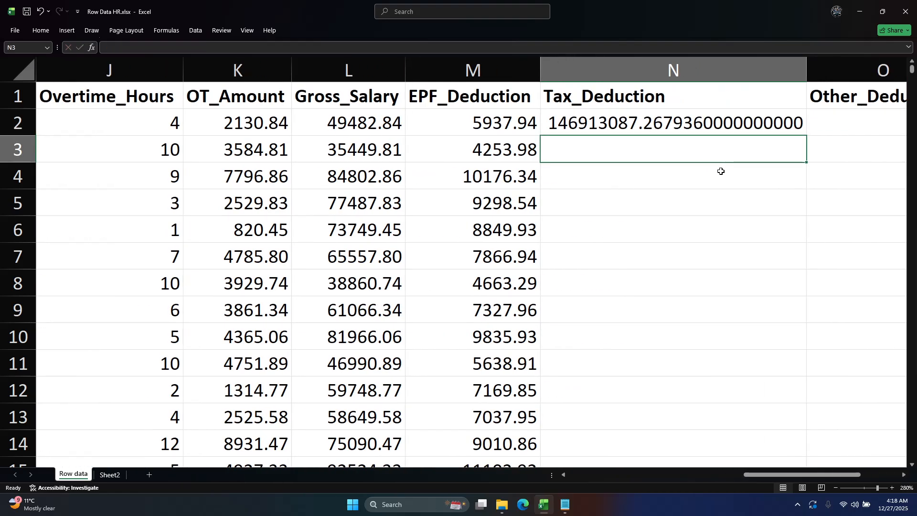
Step: Replace the Tax_Deduction formula in N2 with a new one that begins by multiplying L2 by an IF function
click(652, 128)
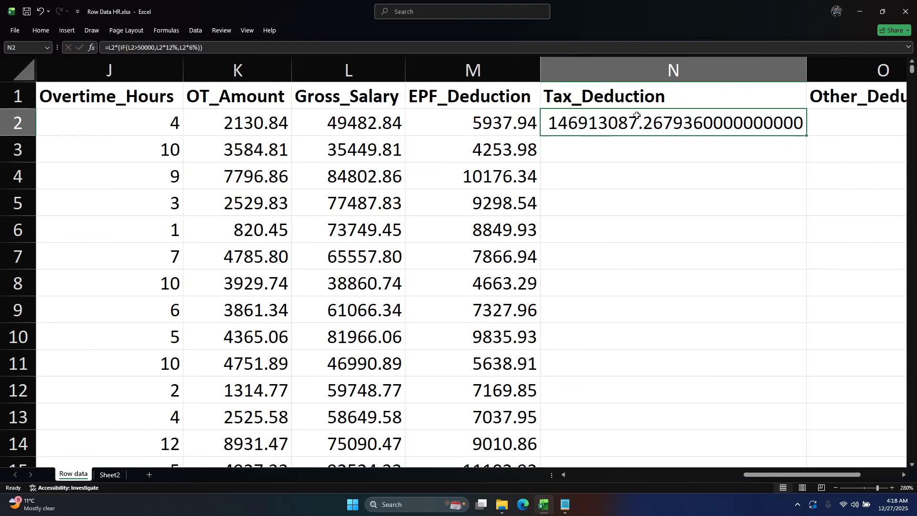
double_click(637, 115)
key(ctrl+a)
text(=)
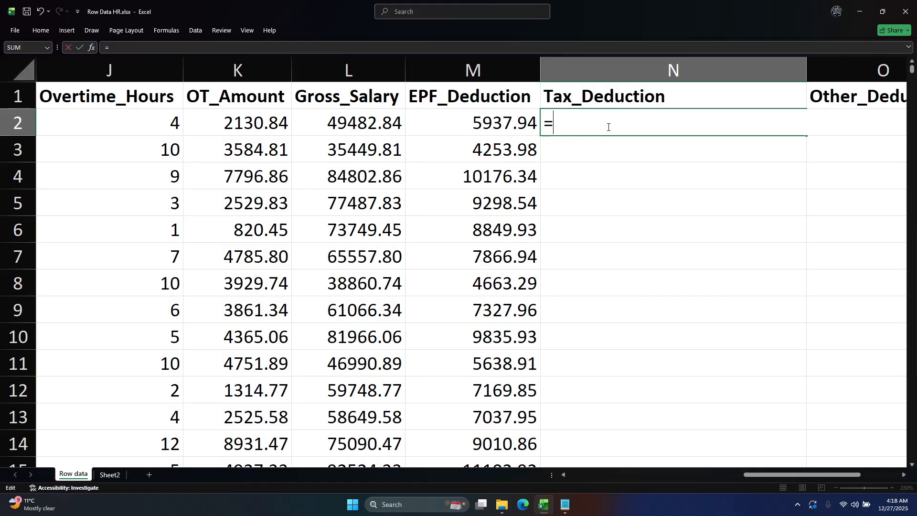
text(l)
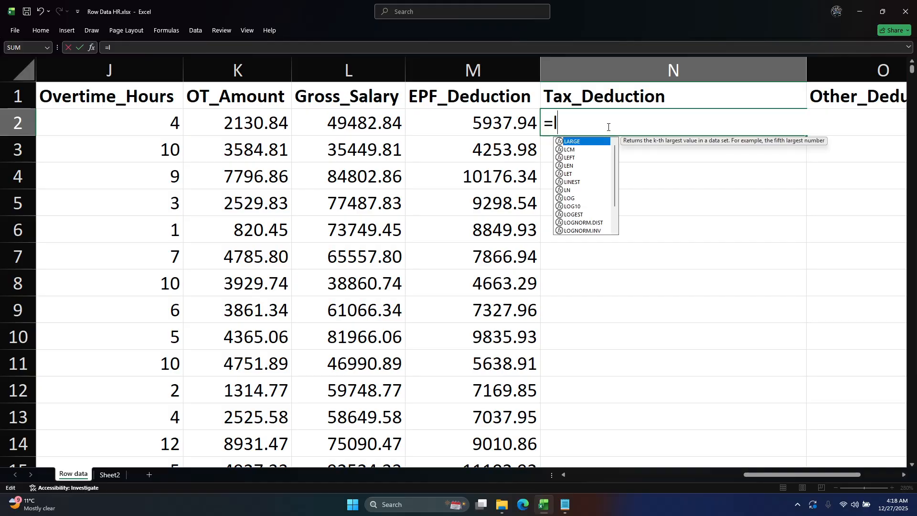
text(2)
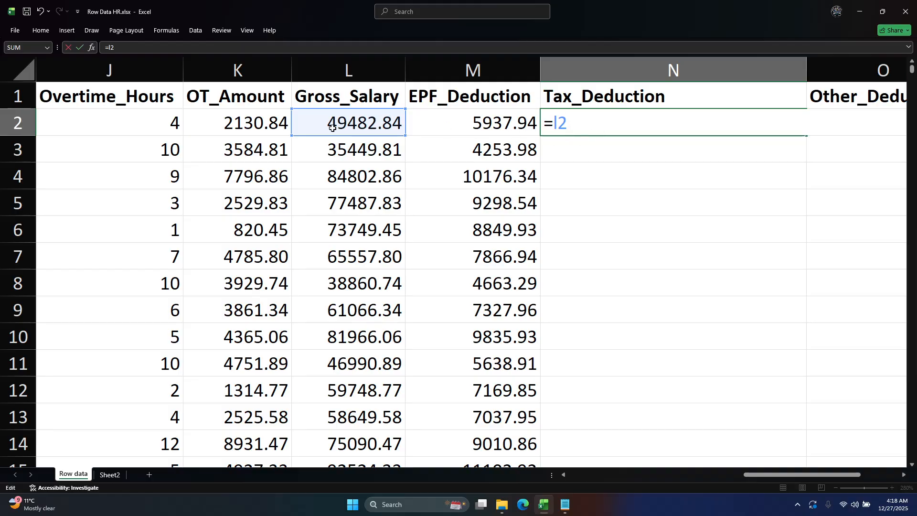
text(*if)
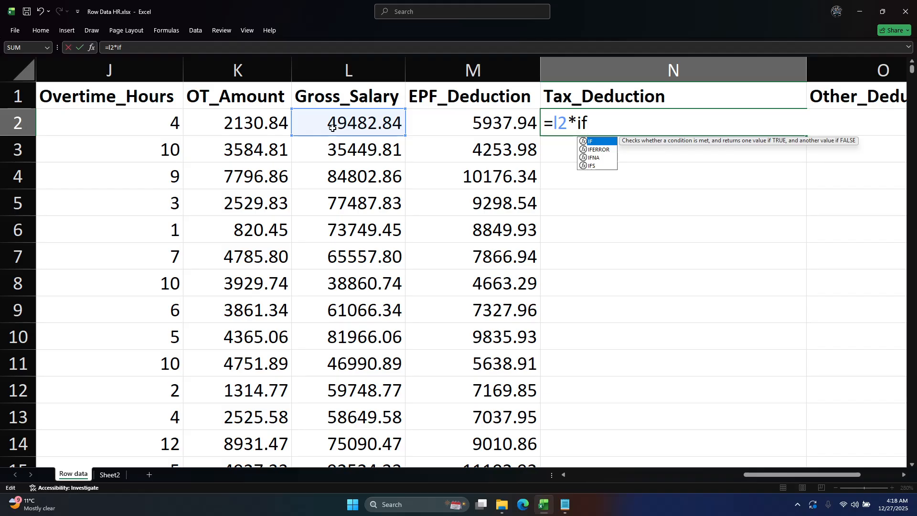
text(()
Step: Give the IF in N2 the test L2<40000 with 0.05 if true, and begin a nested IF as its false result
click(332, 128)
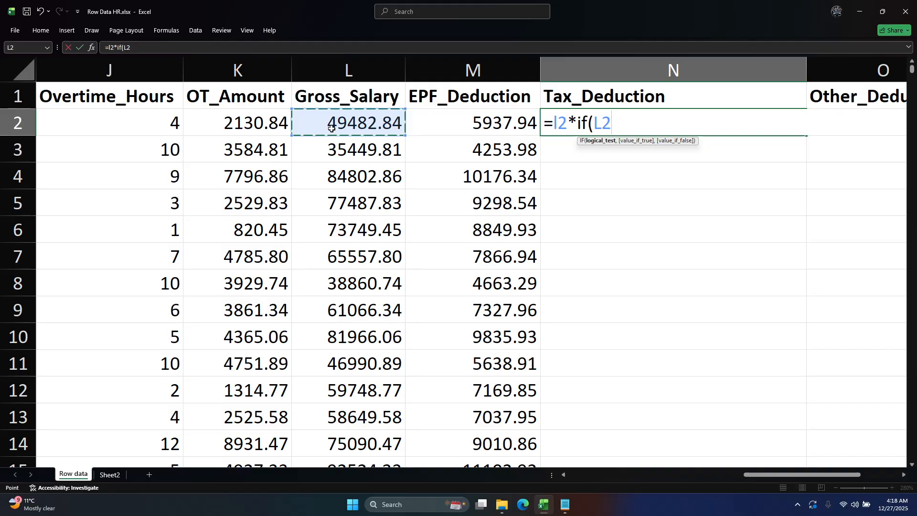
text(.)
key(BackSpace)
text(>)
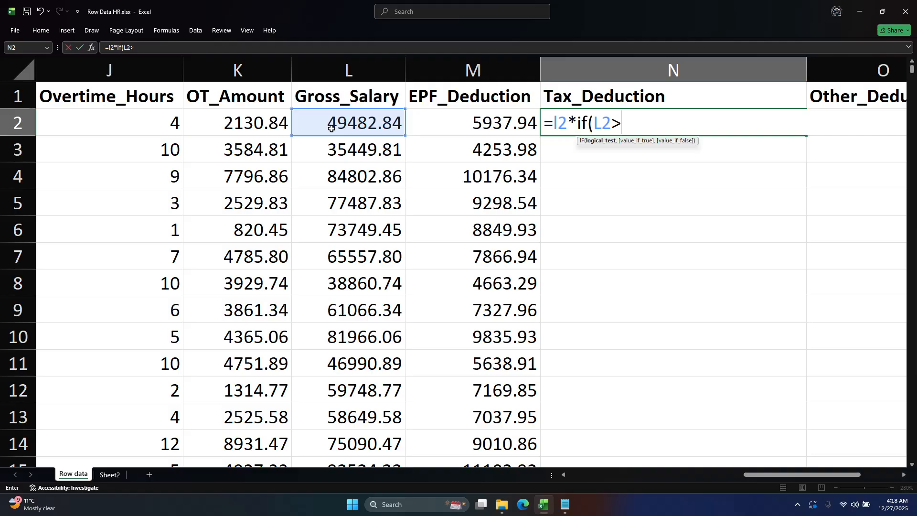
key(BackSpace)
text(<40000)
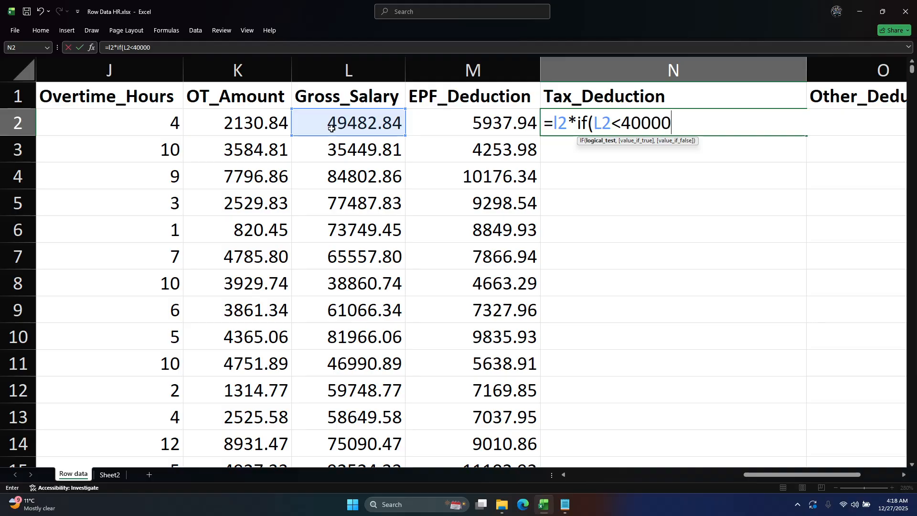
text(,)
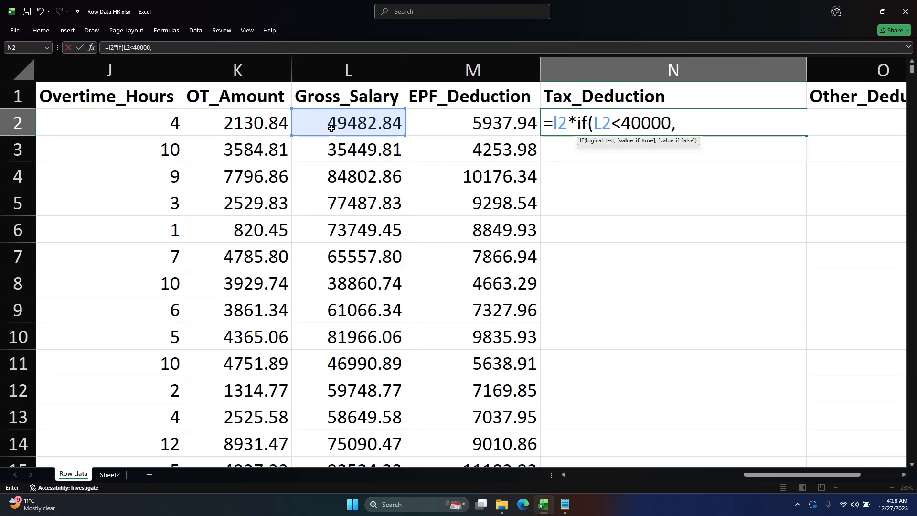
text(0.05,if)
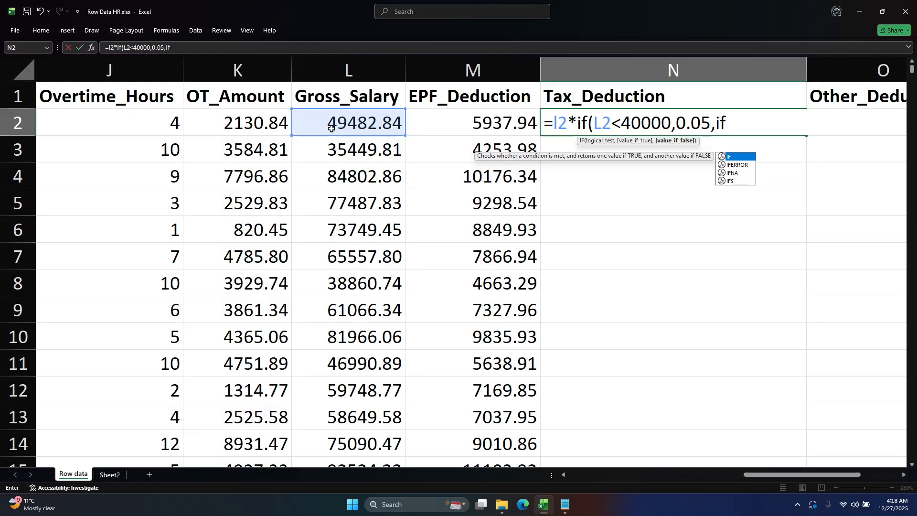
Step: Give the nested IF in N2 the test L2<70000 with 0.1 as its true result
key(Tab)
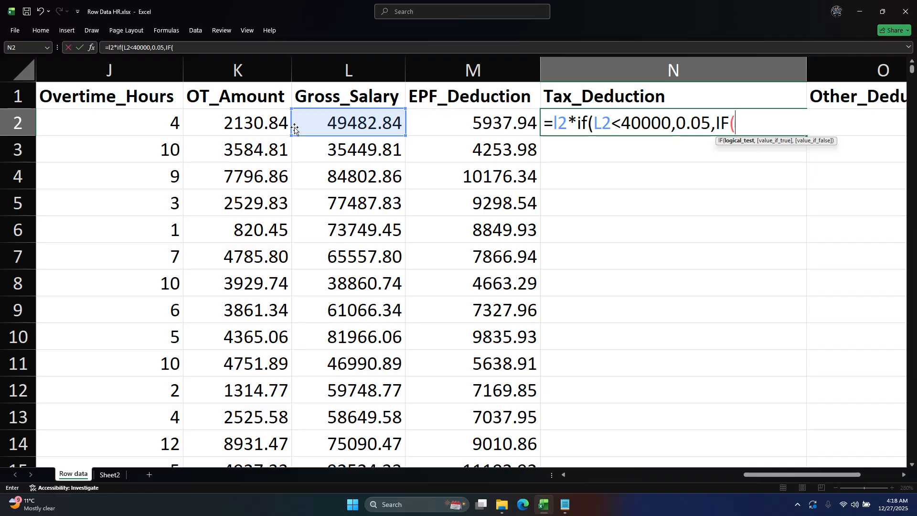
click(337, 125)
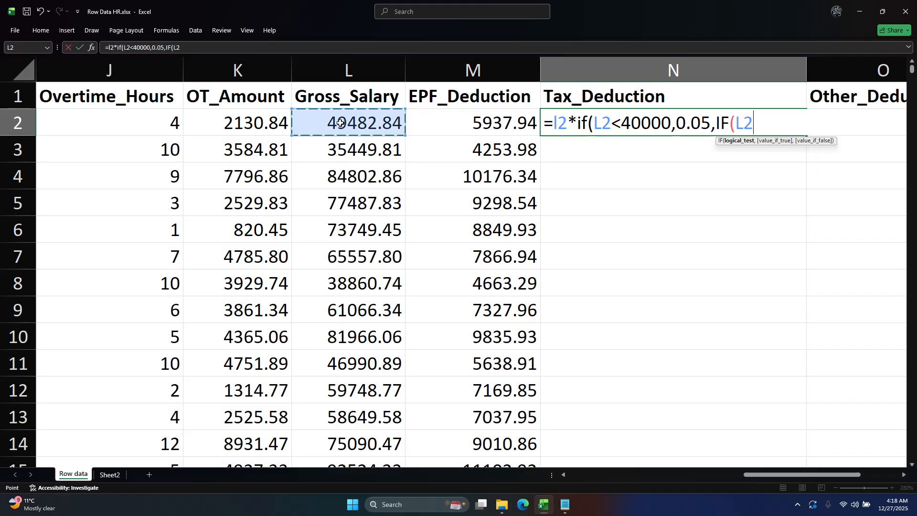
text(<70000)
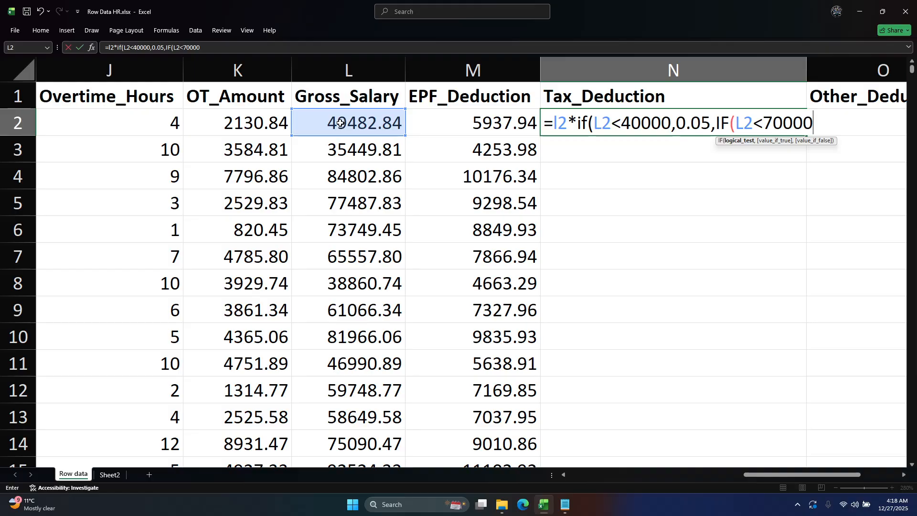
text(.)
key(BackSpace)
text(,0.1)
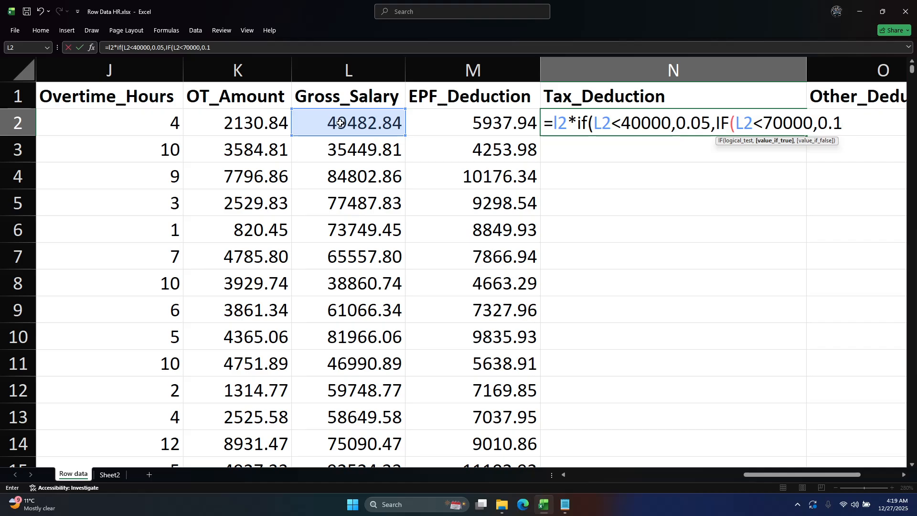
Step: Complete the N2 tax formula with 0.15 as the nested IF's false value and accept the missing closing parenthesis correction
text(,)
text(0)
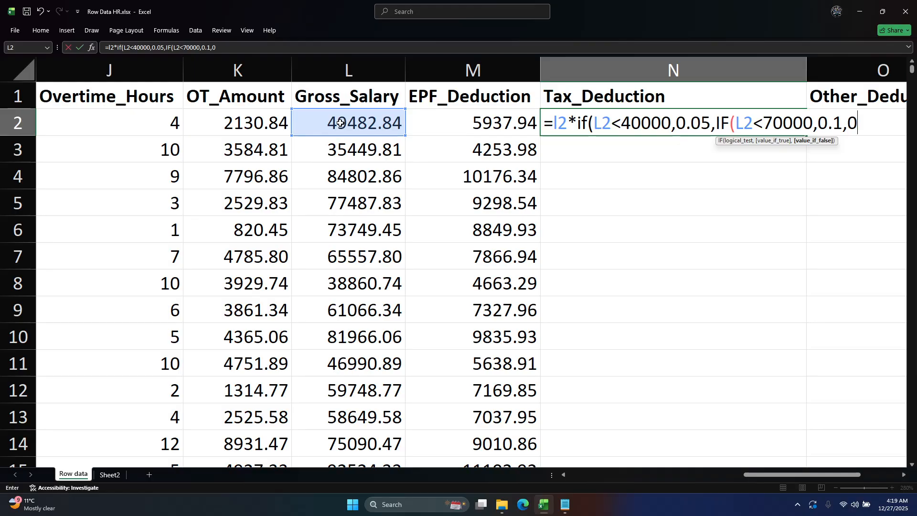
text(.15))
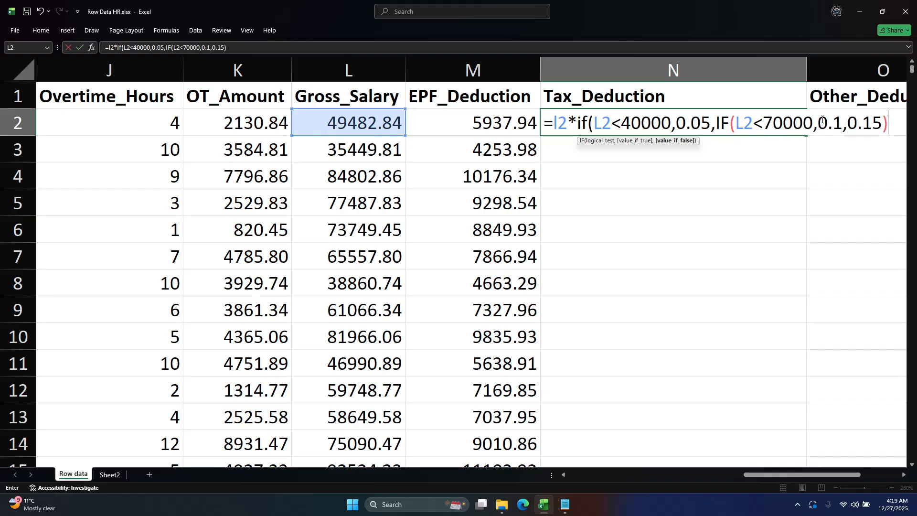
key(Return)
key(Return)
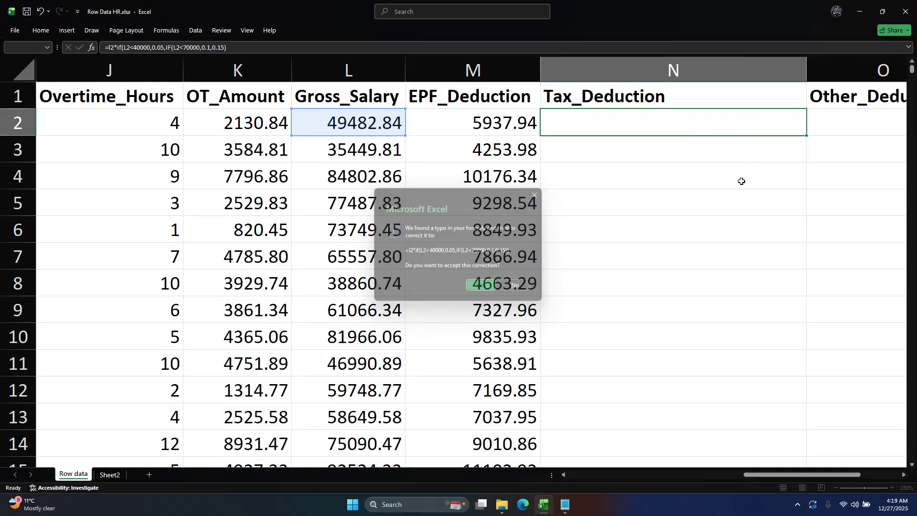
Step: Reduce the Tax_Deduction value in N2 to two decimal places
click(696, 127)
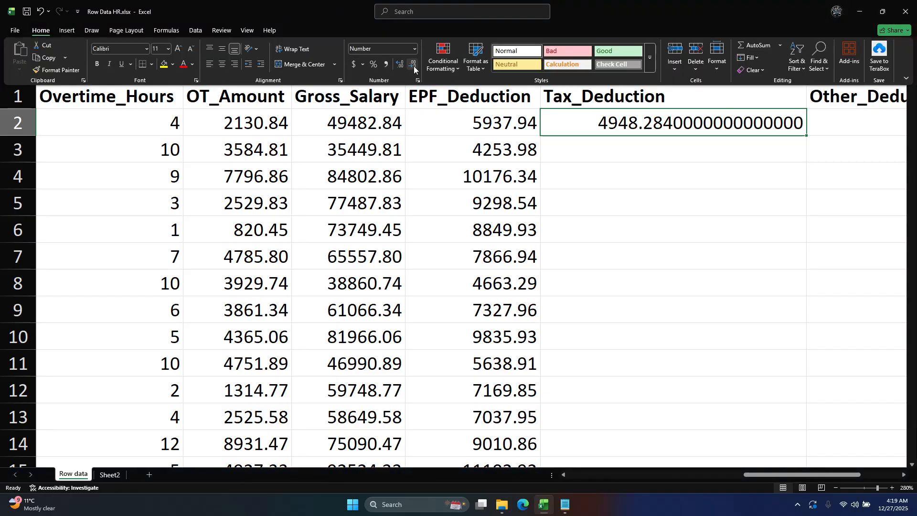
click(414, 66)
click(414, 67)
click(414, 67)
click(413, 67)
click(413, 67)
click(414, 67)
click(413, 67)
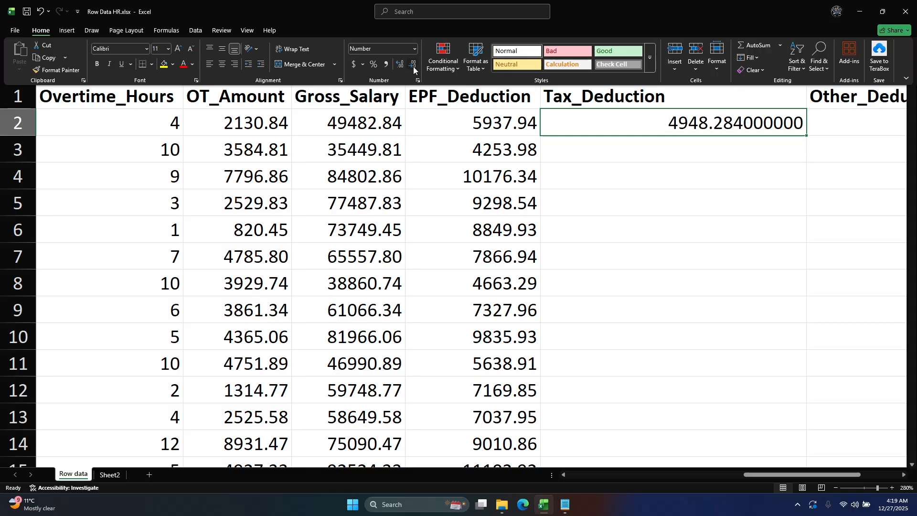
click(414, 66)
click(414, 67)
click(413, 67)
click(414, 67)
click(413, 67)
click(413, 67)
click(413, 66)
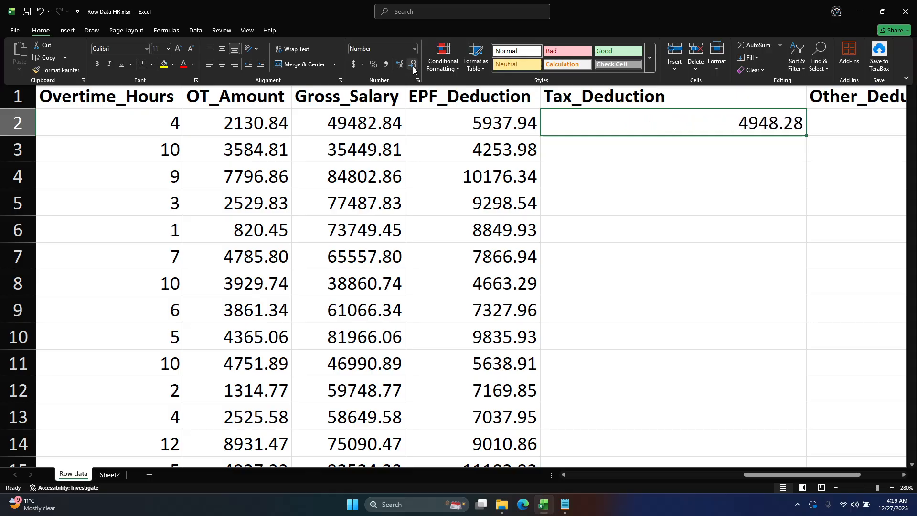
click(622, 139)
Step: Fill the Tax_Deduction formula from N2 down to N151
click(521, 117)
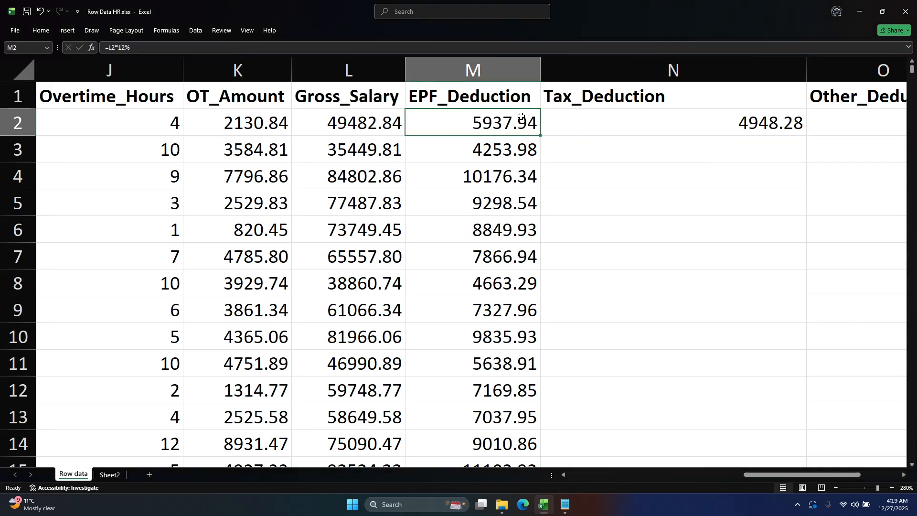
key(ctrl+Down)
key(Right)
key(ctrl+shift+Up)
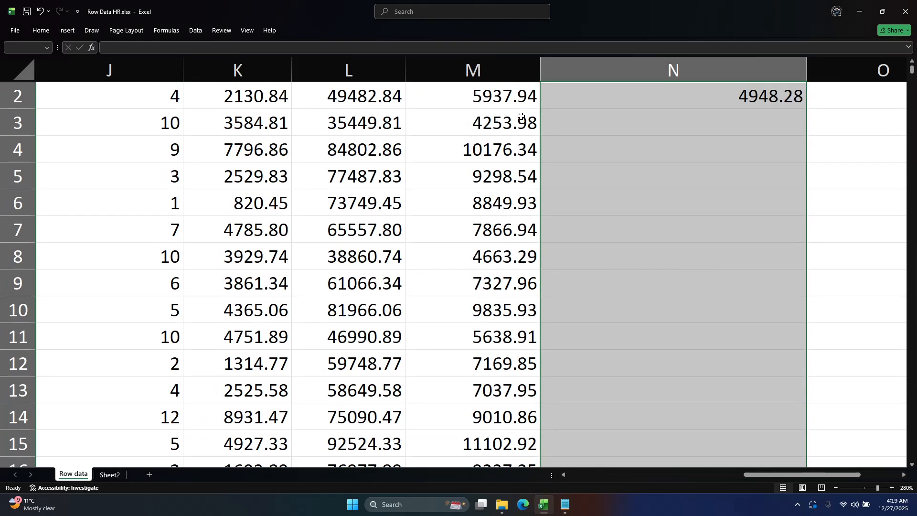
key(ctrl+d)
scroll(703, 235, down, 6)
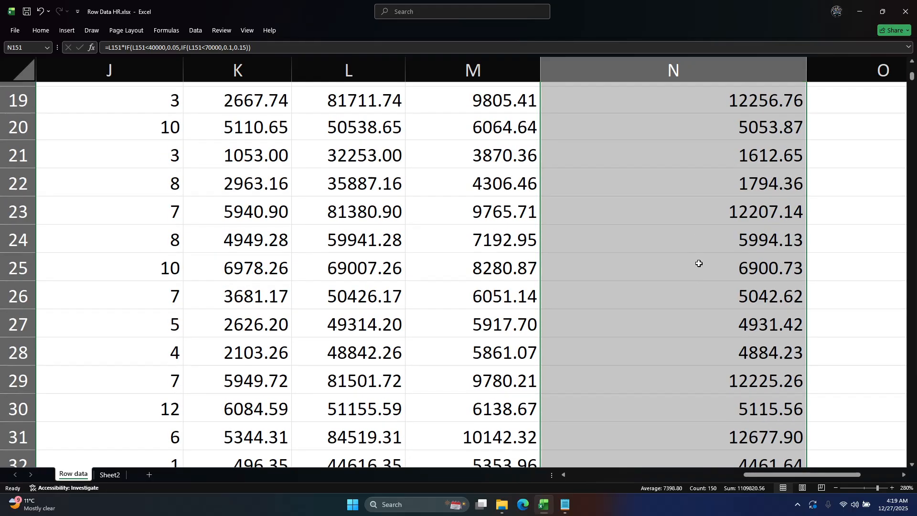
scroll(696, 265, down, 3)
scroll(697, 264, up, 10)
Step: Open the tax formula in N4 and rewrite its middle rate as 0.10
click(766, 197)
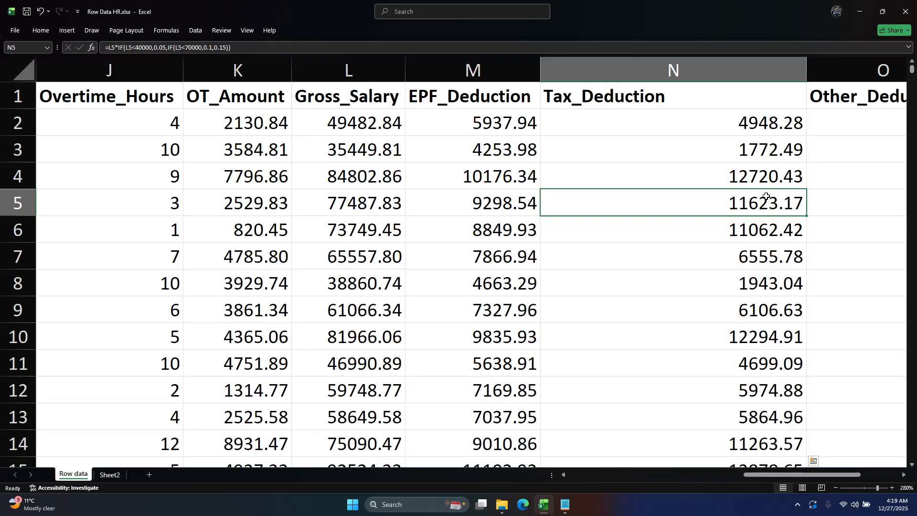
click(716, 177)
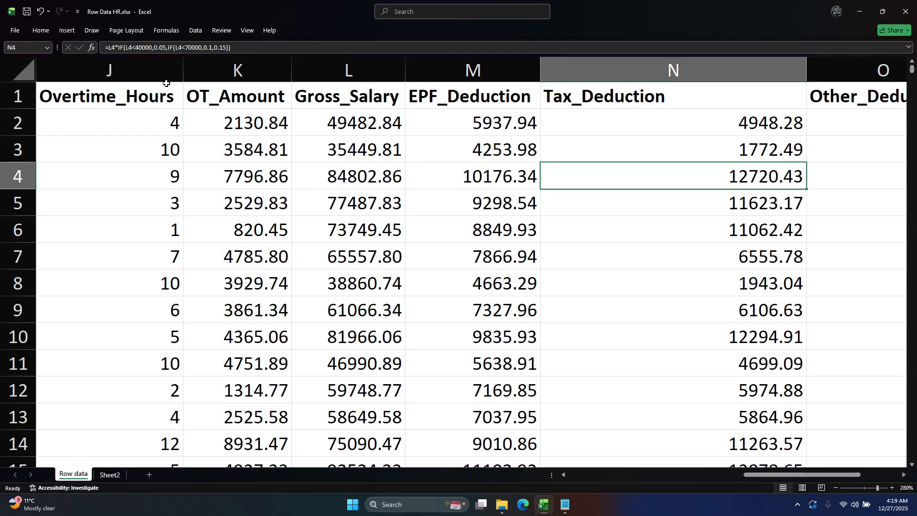
double_click(645, 178)
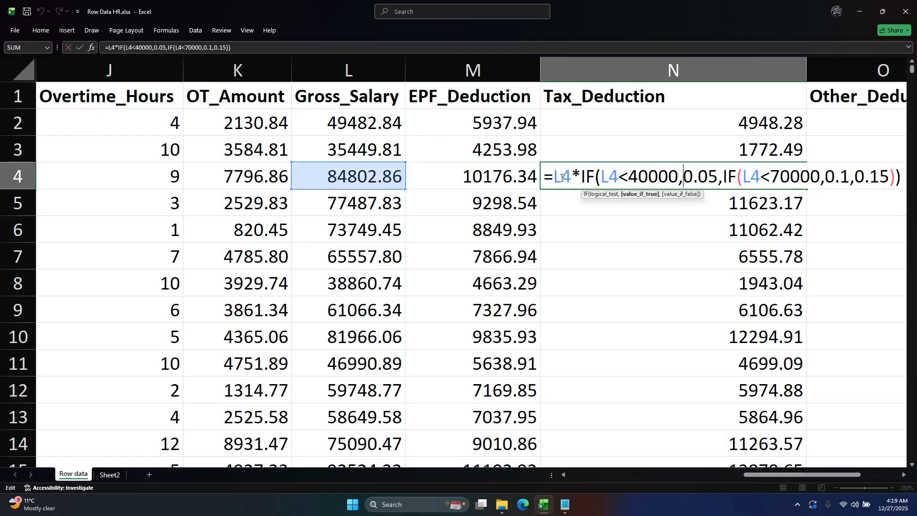
click(848, 176)
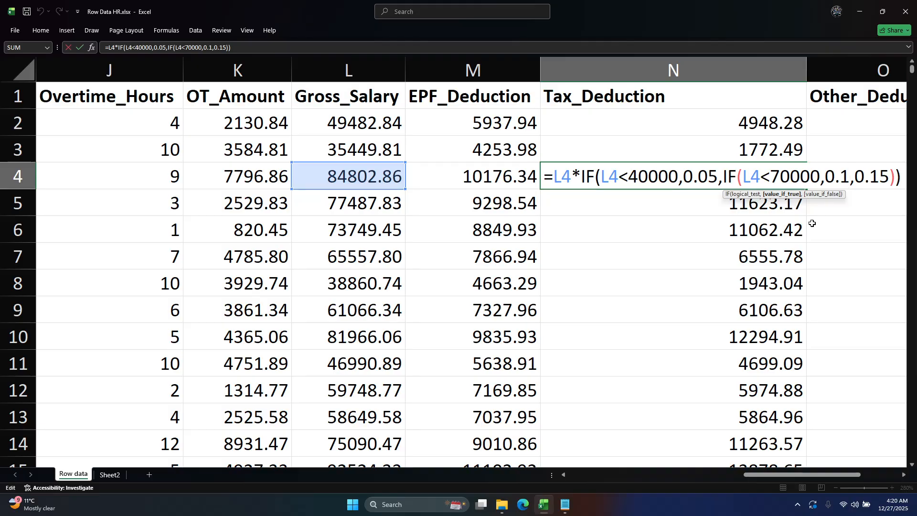
text(0)
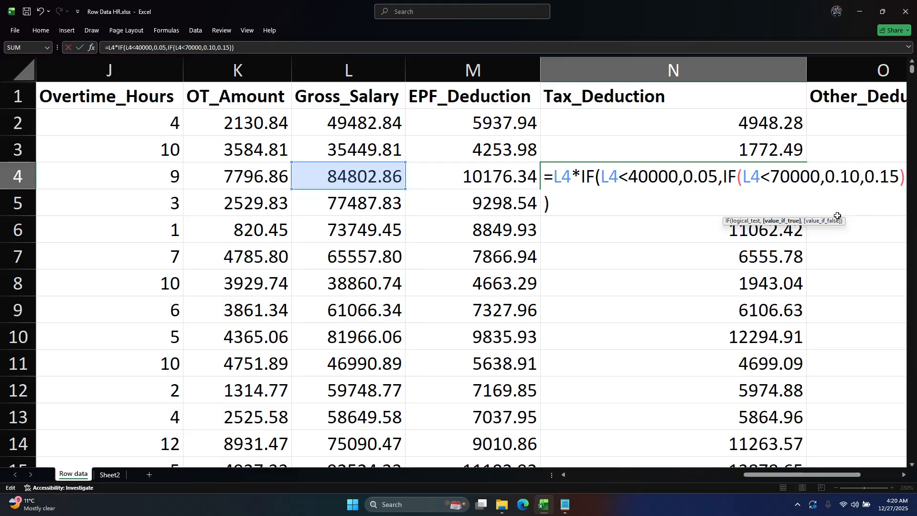
key(Return)
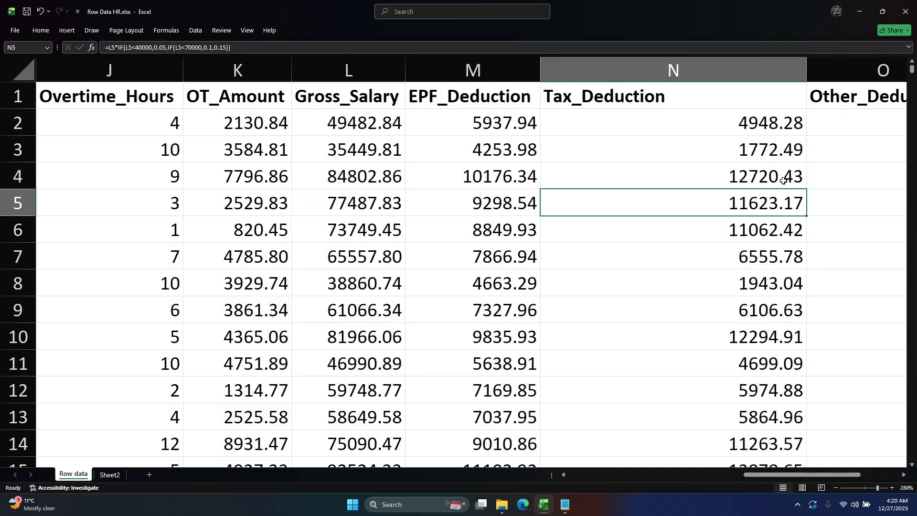
Step: Review the tax formula in N2 and the values down the Other_Deduction column
click(735, 128)
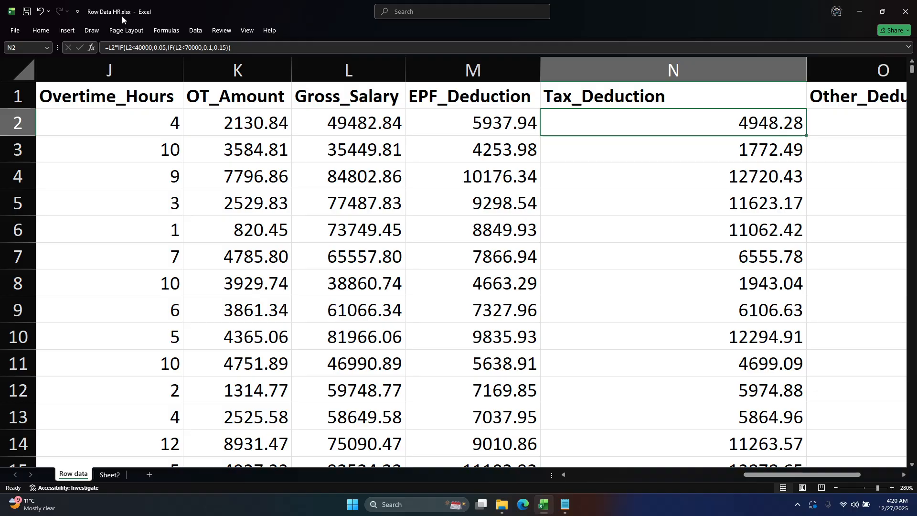
key(Right)
key(Right)
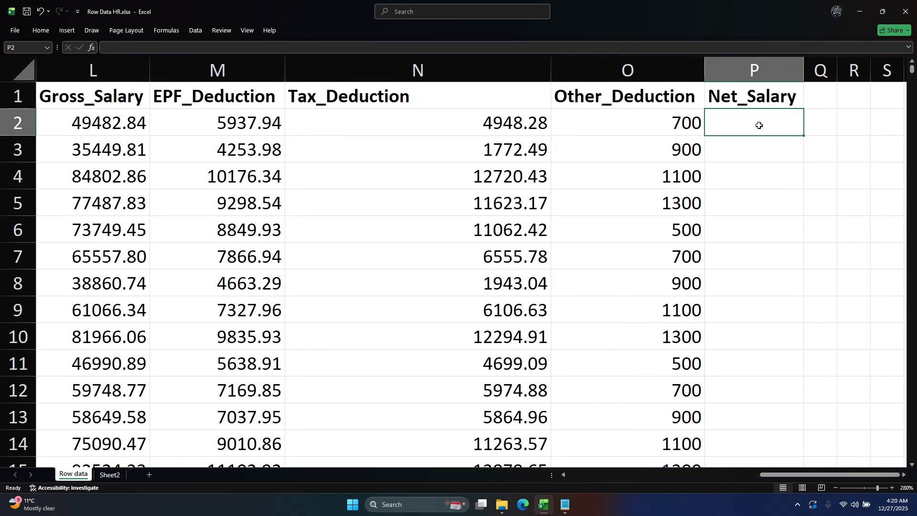
click(672, 125)
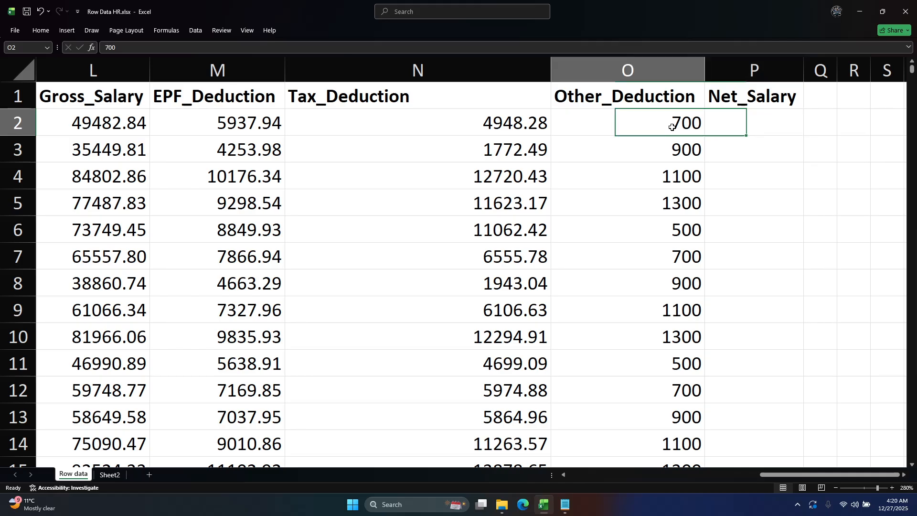
scroll(664, 179, down, 2)
scroll(664, 179, up, 2)
scroll(661, 191, down, 11)
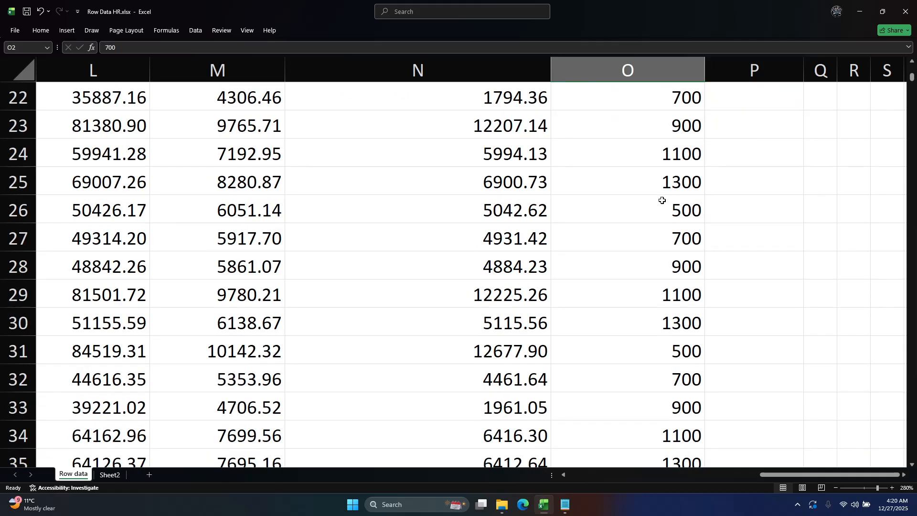
scroll(661, 207, up, 11)
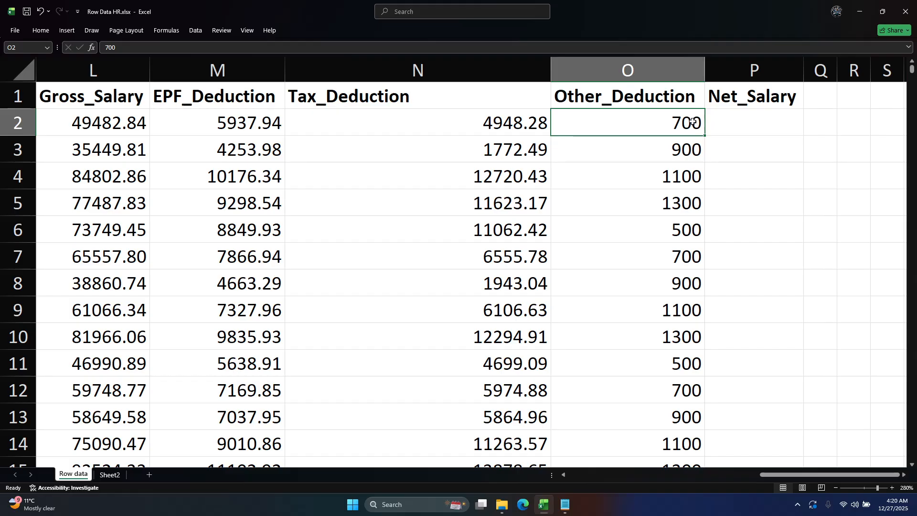
Step: Enter the Net_Salary formula =L2-M2-N2-O2 in P2, subtracting all three deductions from the gross salary
click(744, 119)
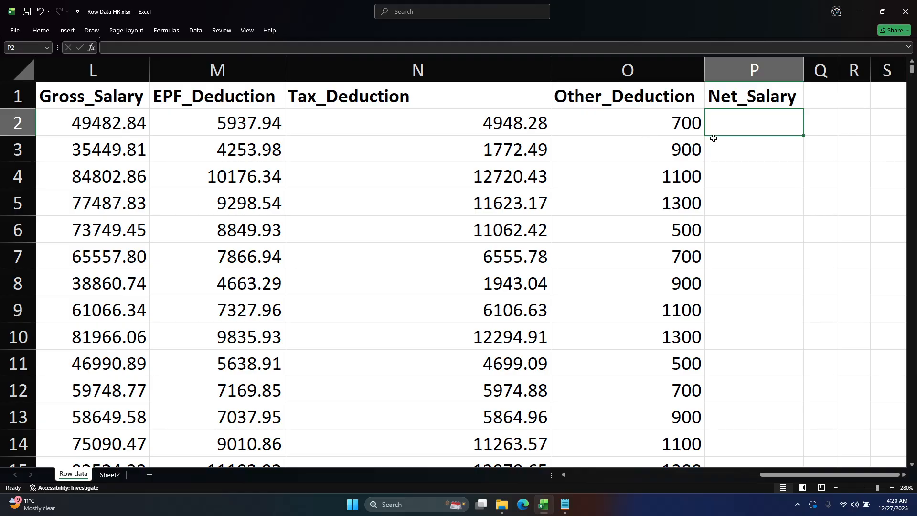
text(=)
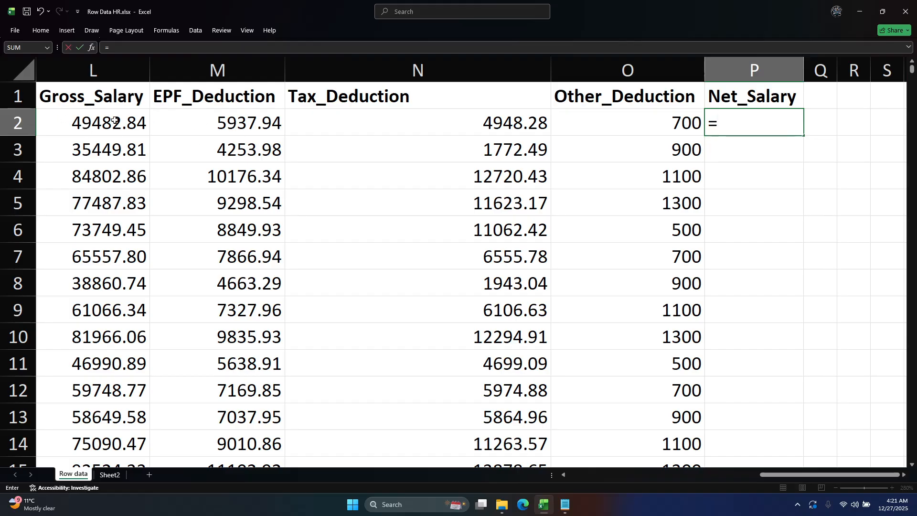
click(113, 121)
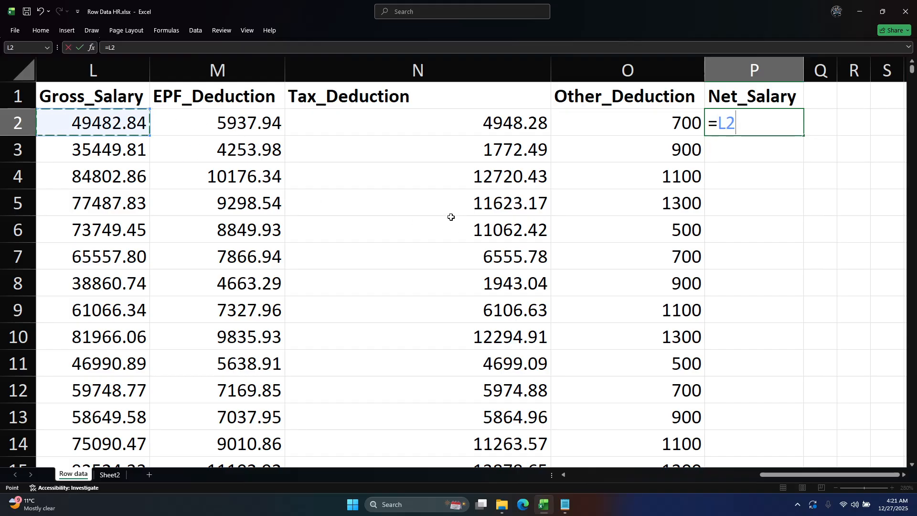
text(-)
click(229, 124)
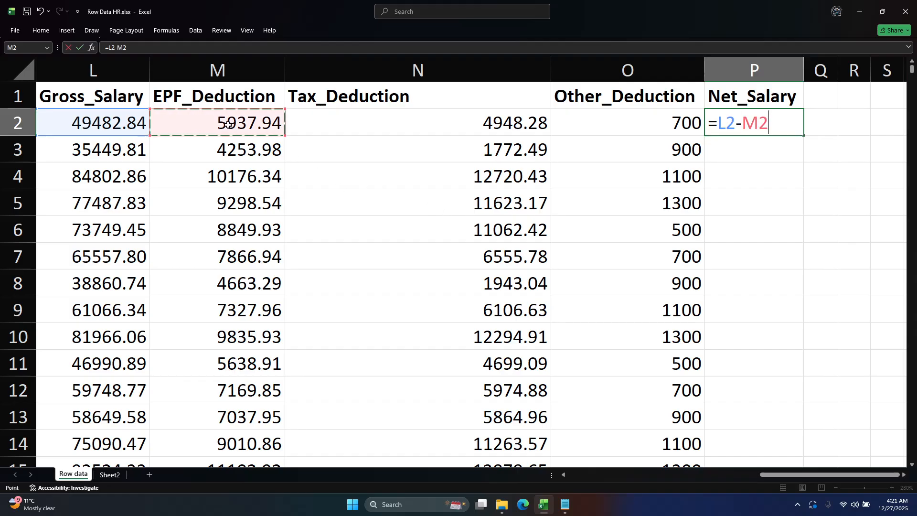
text(-)
click(415, 121)
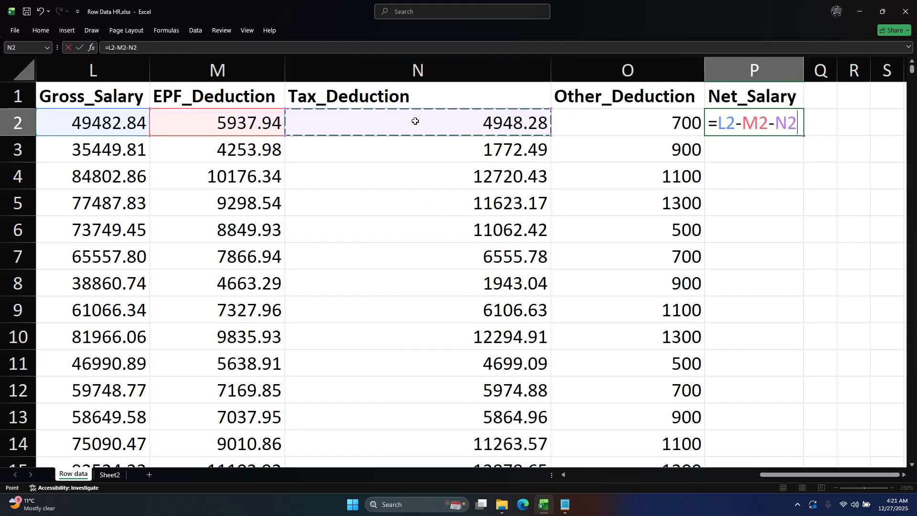
text(-)
click(618, 119)
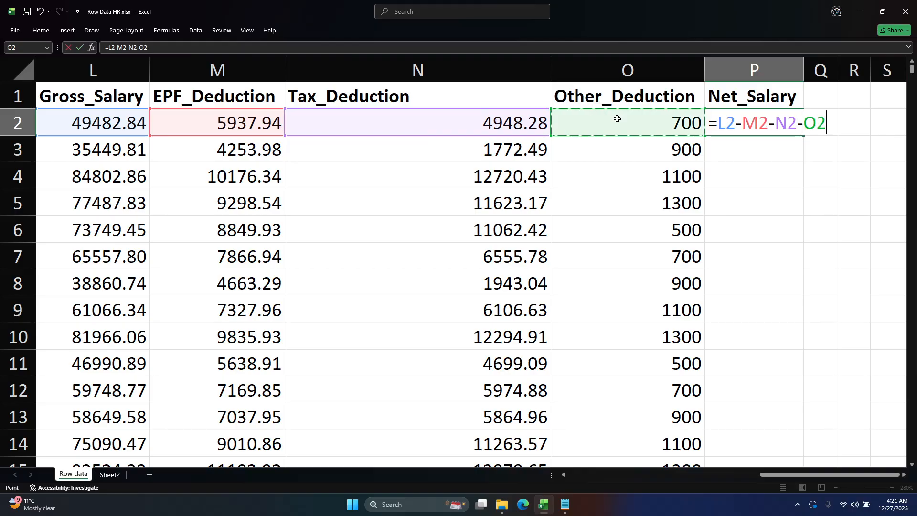
key(Return)
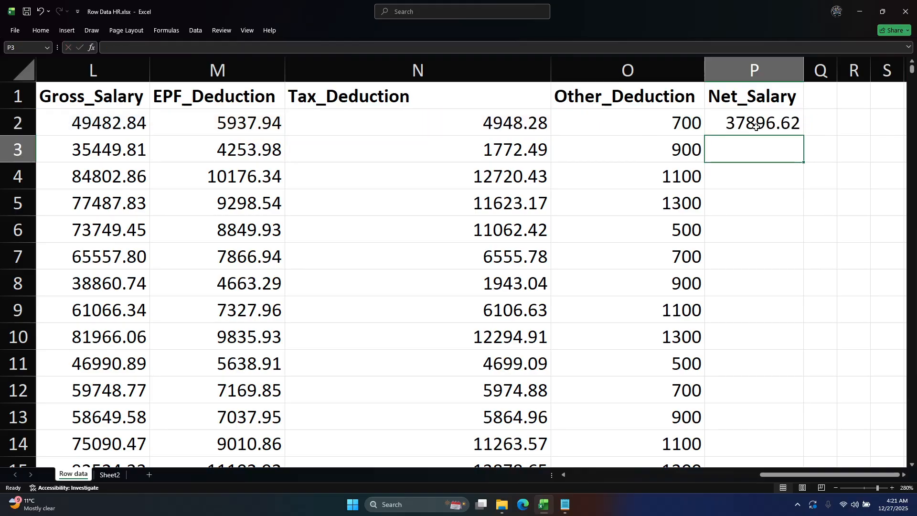
Step: Fill the Net_Salary formula from P2 down to P151
click(651, 124)
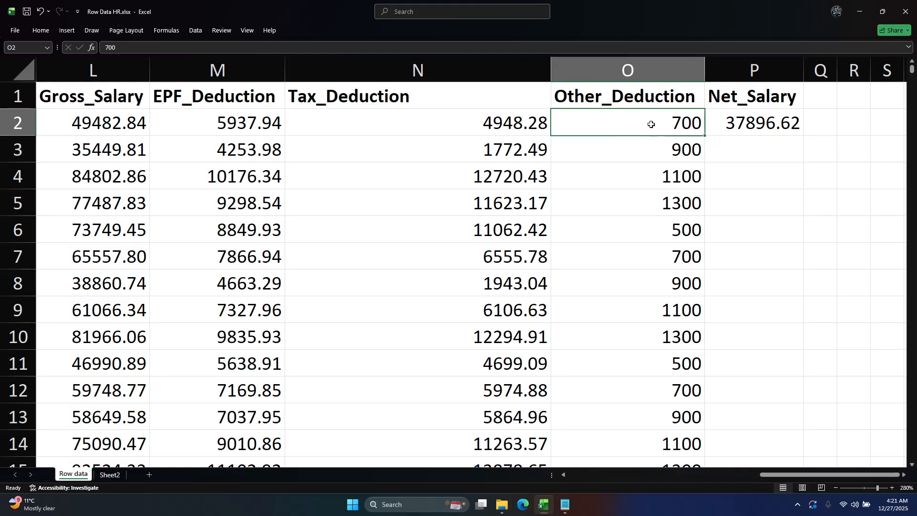
key(ctrl+Down)
key(Right)
key(ctrl+shift+Up)
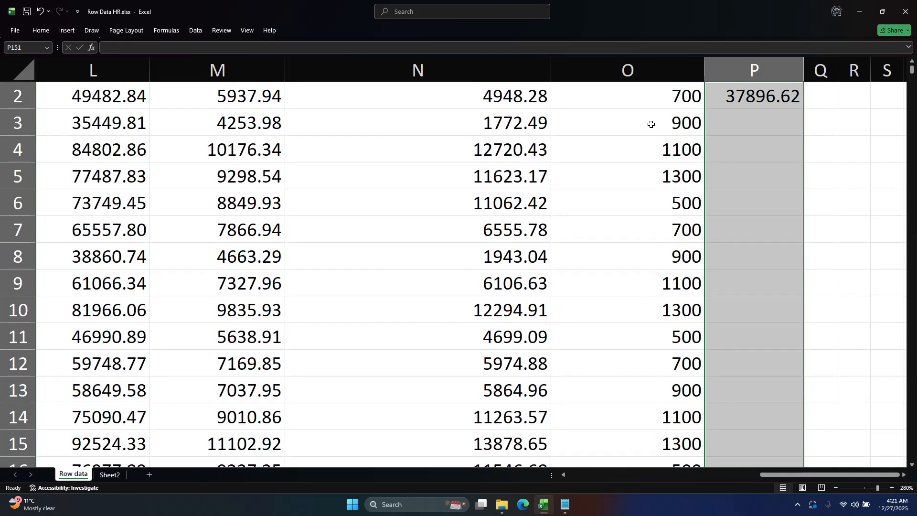
key(ctrl+d)
scroll(667, 163, down, 6)
Step: Select the whole payroll table and center its contents horizontally and vertically
scroll(637, 225, left, 3)
click(614, 216)
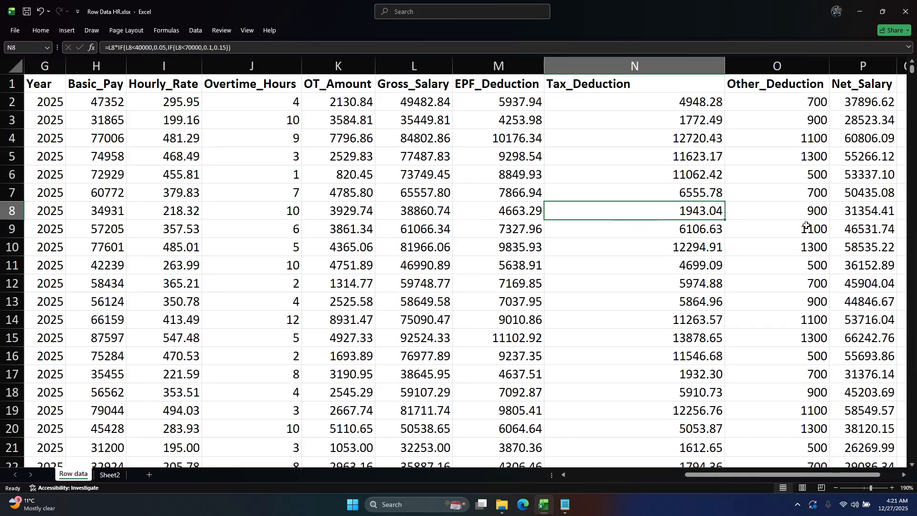
key(ctrl+a)
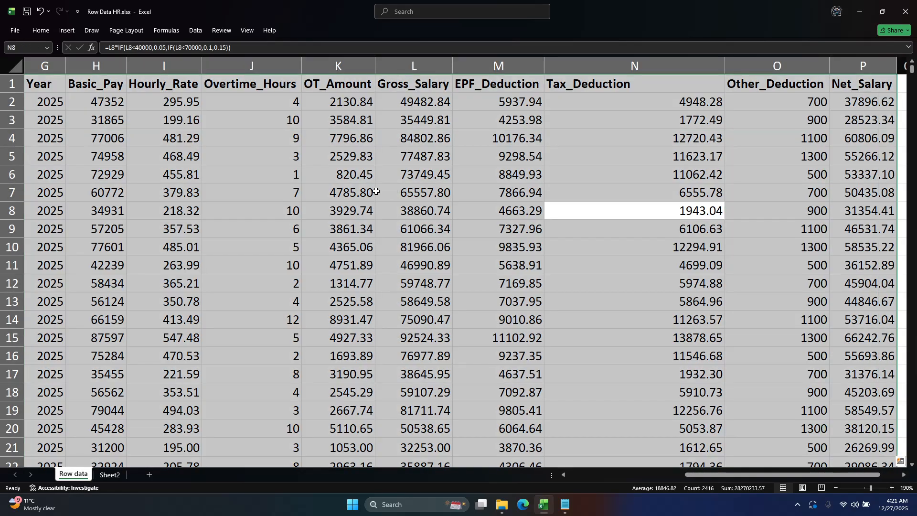
click(41, 31)
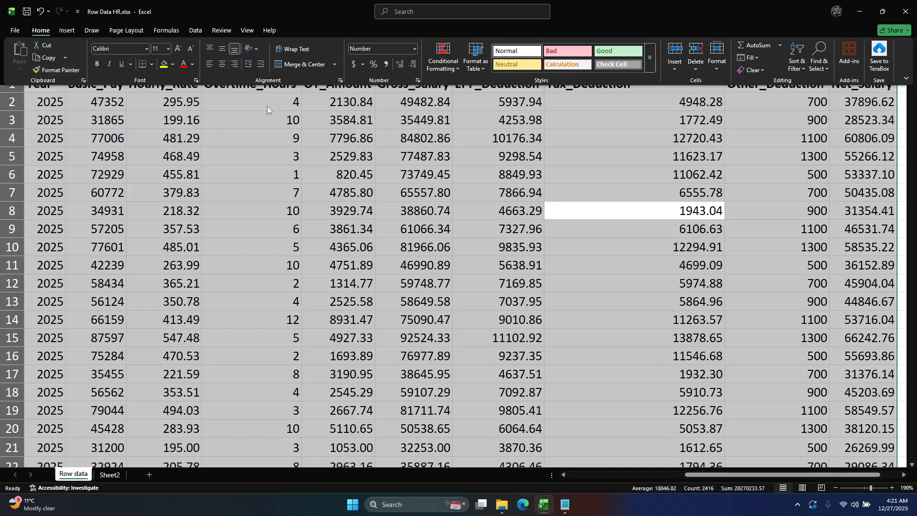
click(223, 64)
click(223, 50)
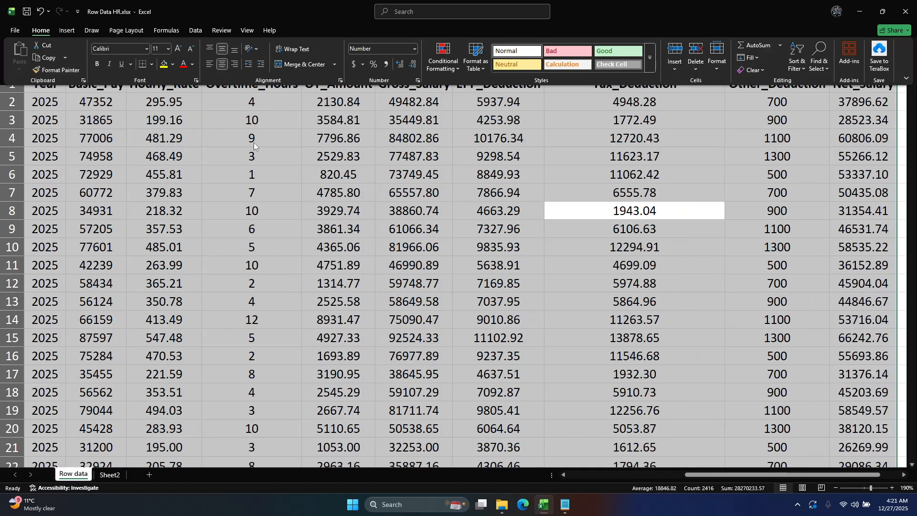
Step: Apply all borders to the selected payroll table and deselect it
click(151, 64)
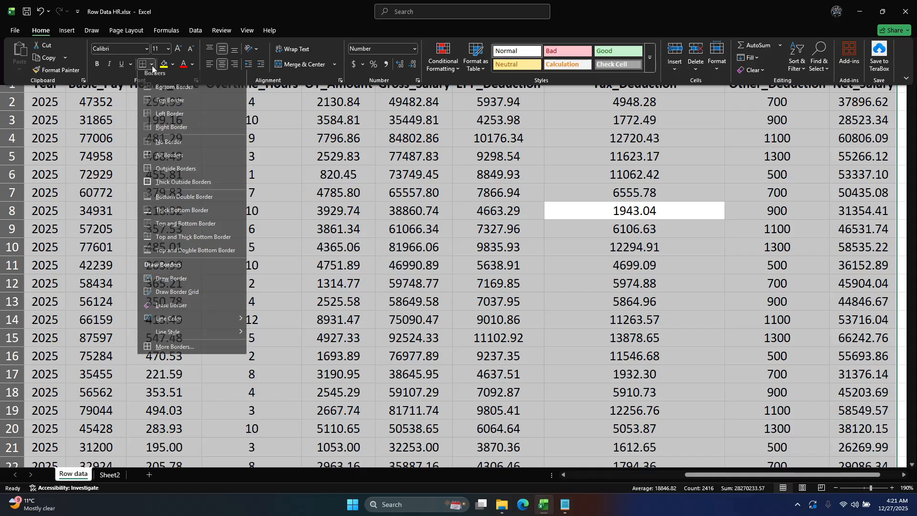
click(174, 159)
click(409, 271)
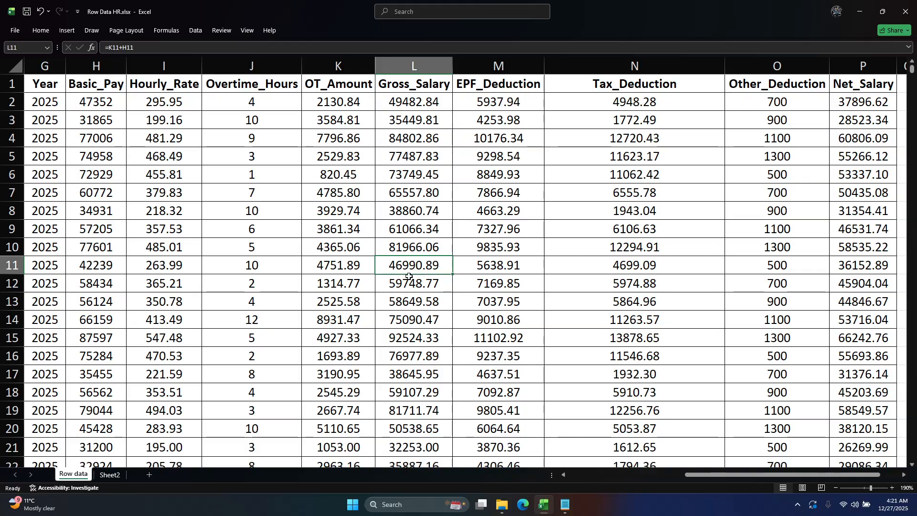
Step: Look over the salary and deduction columns of the bordered payroll table, through Net_Salary
key(Right)
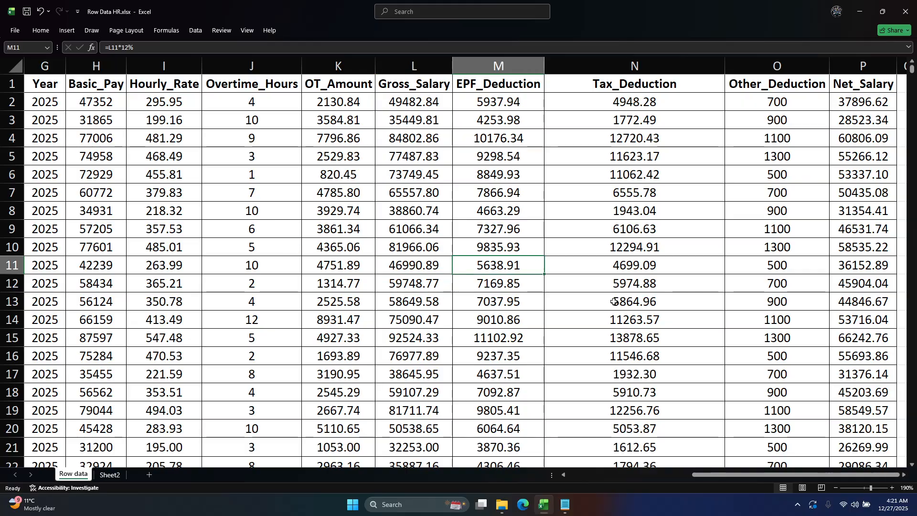
click(730, 286)
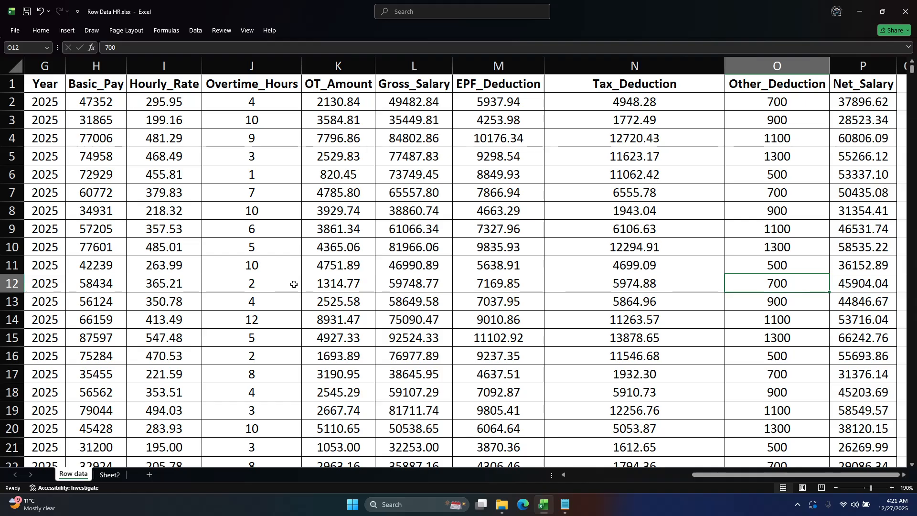
click(447, 199)
key(Right)
key(Right)
key(Right)
key(Right)
key(Right)
key(Right)
key(Right)
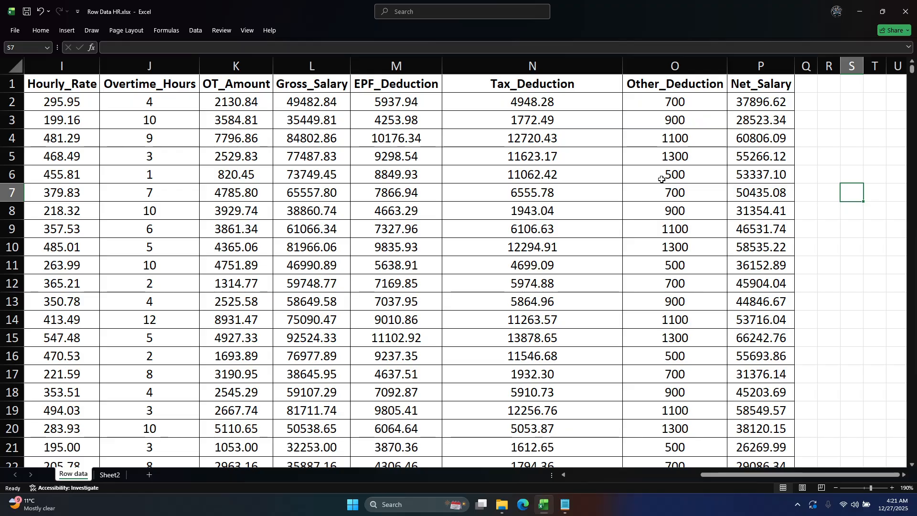
scroll(200, 322, down, 3)
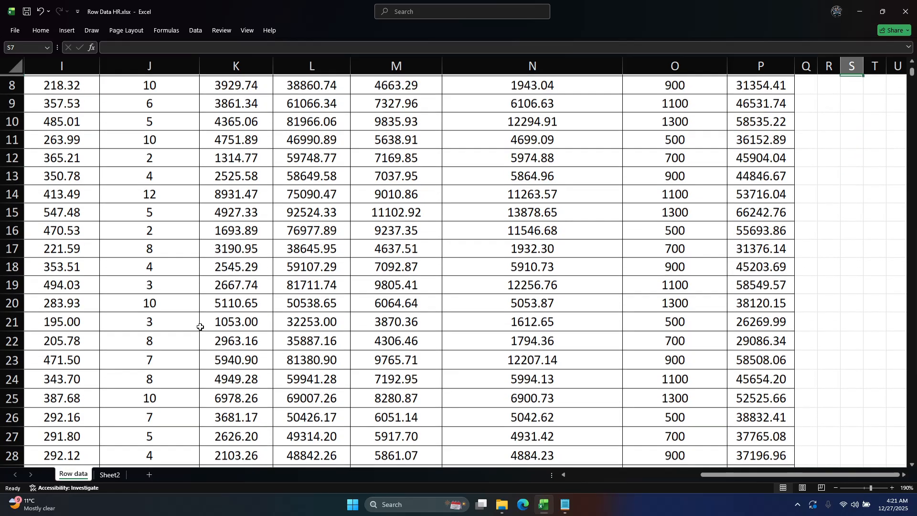
scroll(159, 389, up, 3)
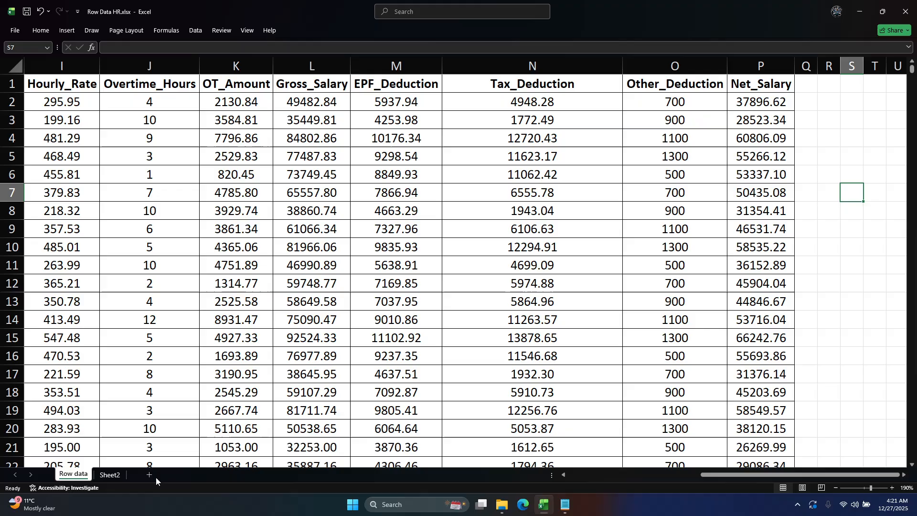
Step: Check the contents of Sheet2 and return to the Row data sheet
click(110, 475)
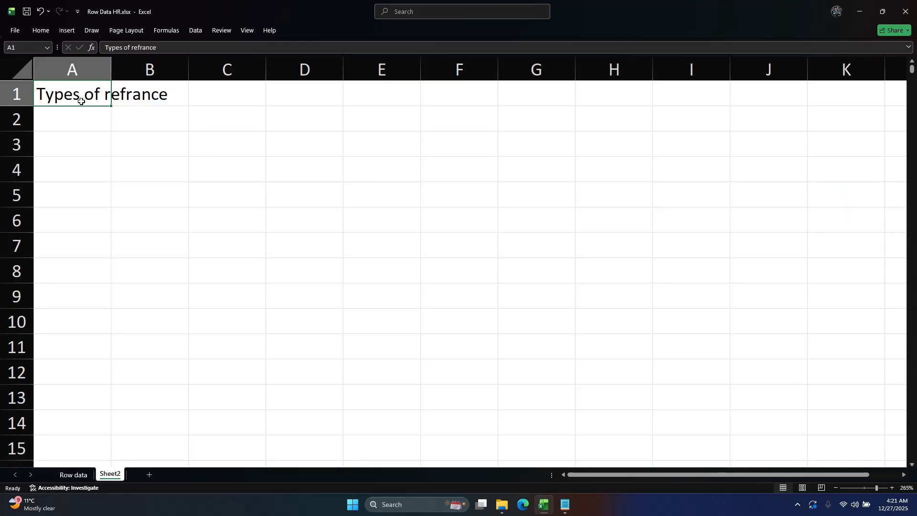
click(245, 172)
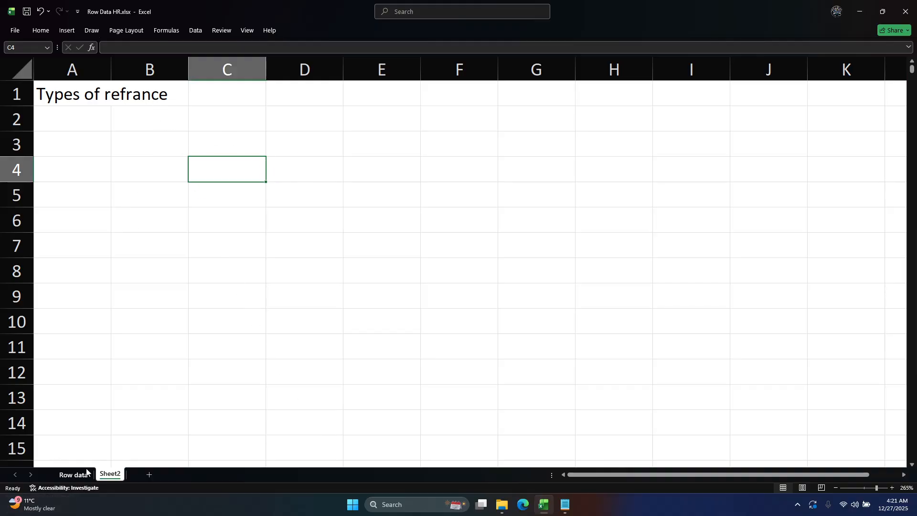
click(73, 475)
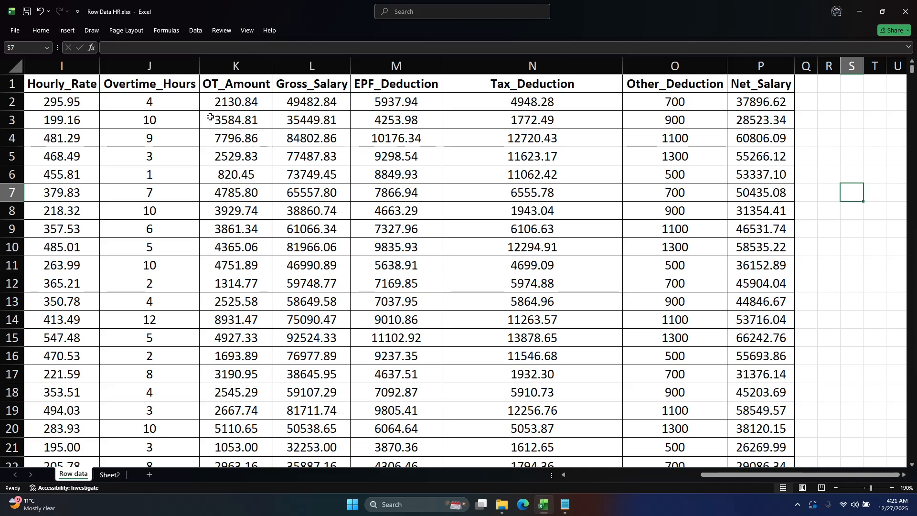
Step: Copy the Gross_Salary cells L2:L151 and paste them back in place as values only
click(301, 102)
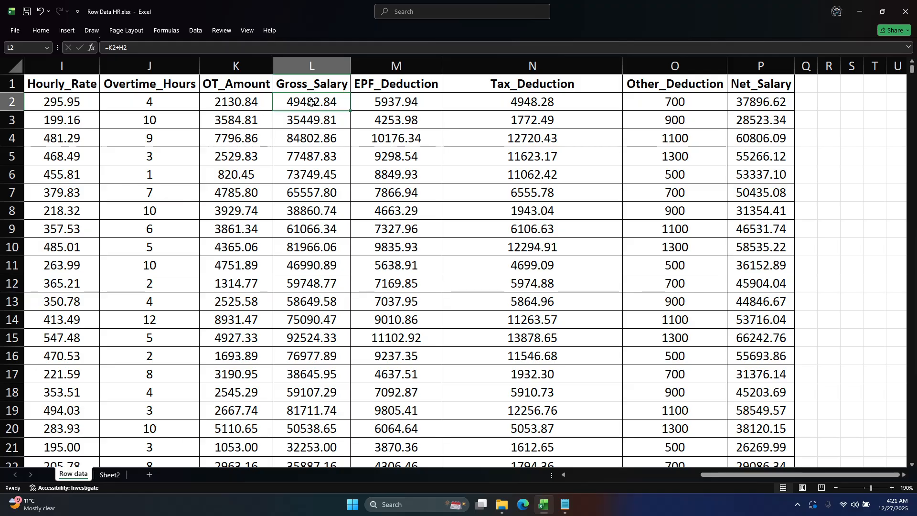
key(ctrl+shift+Down)
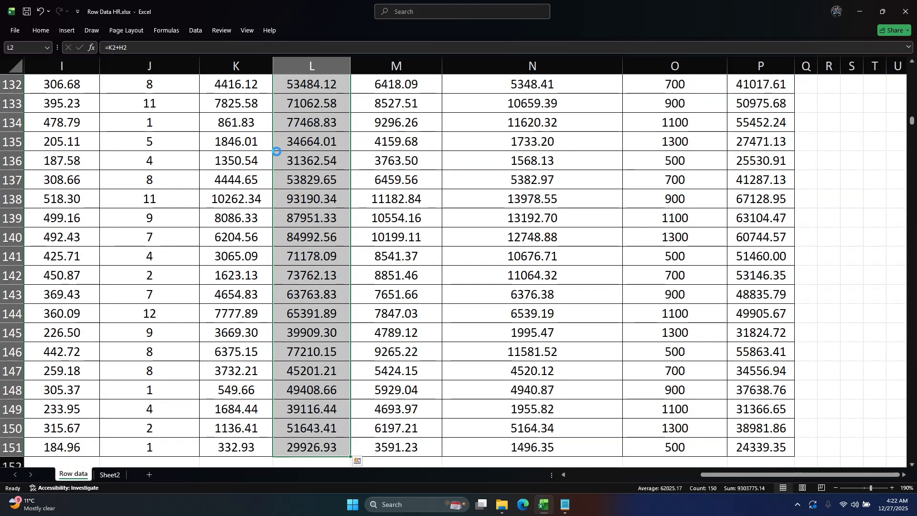
key(ctrl+c)
right_click(294, 145)
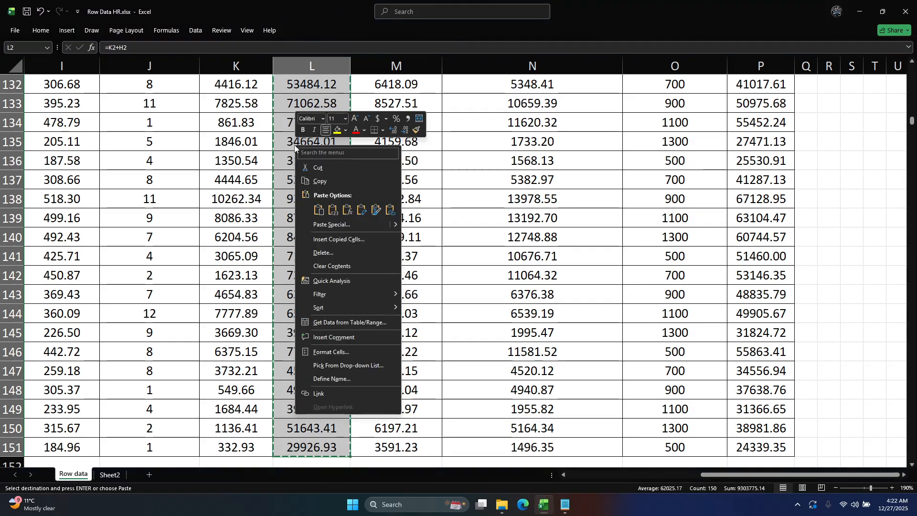
click(336, 216)
key(ctrl+BackSpace)
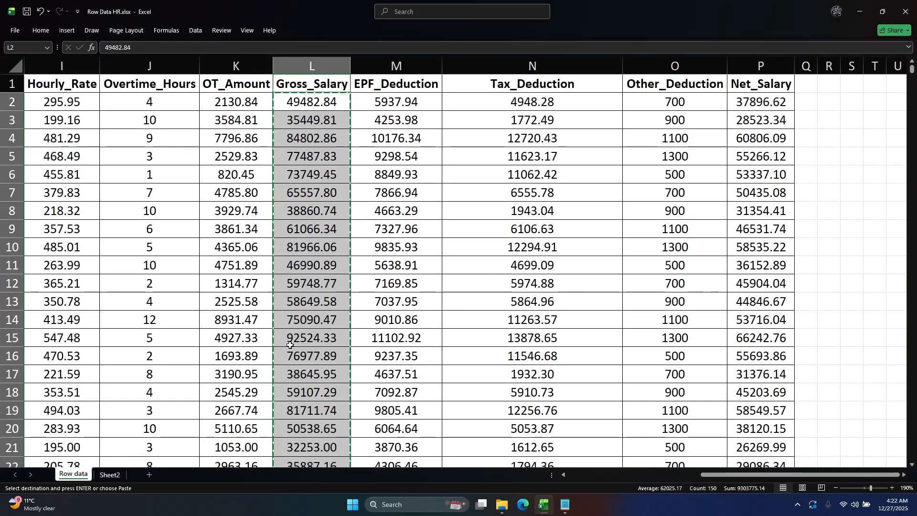
Step: Paste the copied Gross_Salary values into Sheet2 starting at cell B6
click(114, 475)
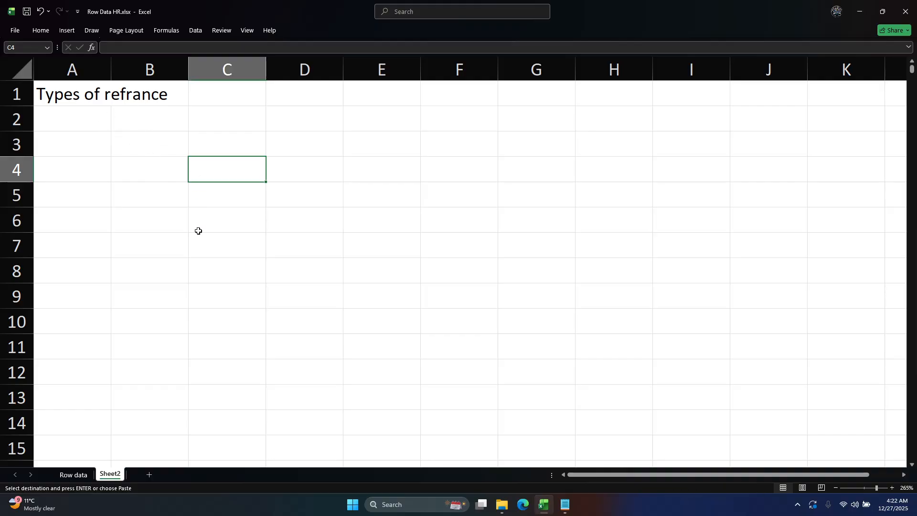
click(149, 210)
key(ctrl+v)
click(164, 283)
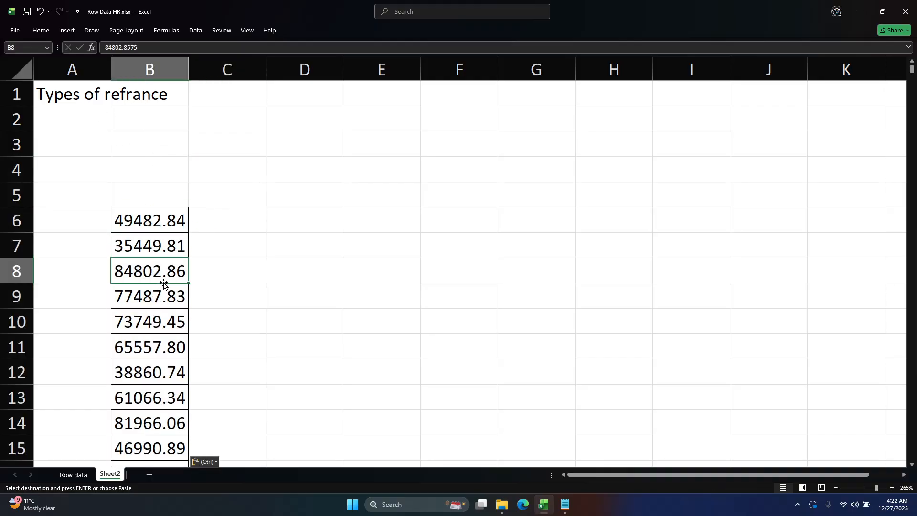
click(208, 224)
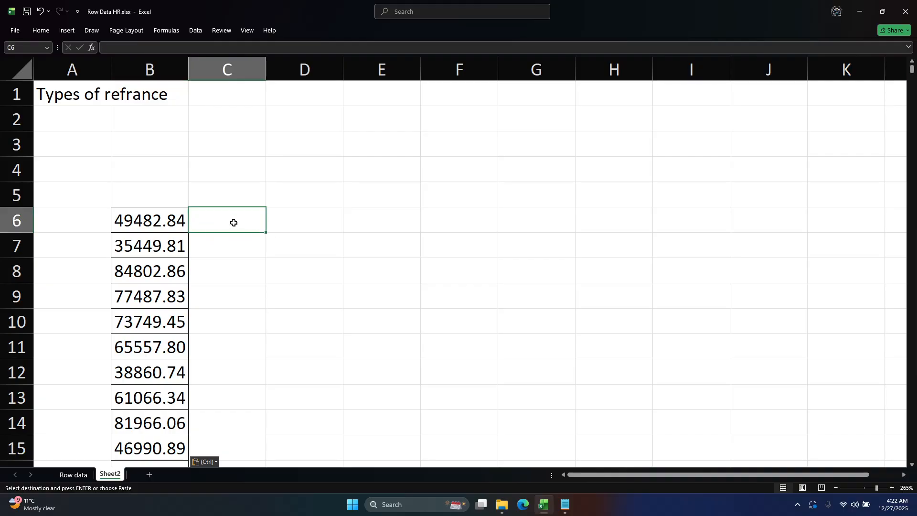
Step: Enter 12 in cell D4 of Sheet2
click(296, 174)
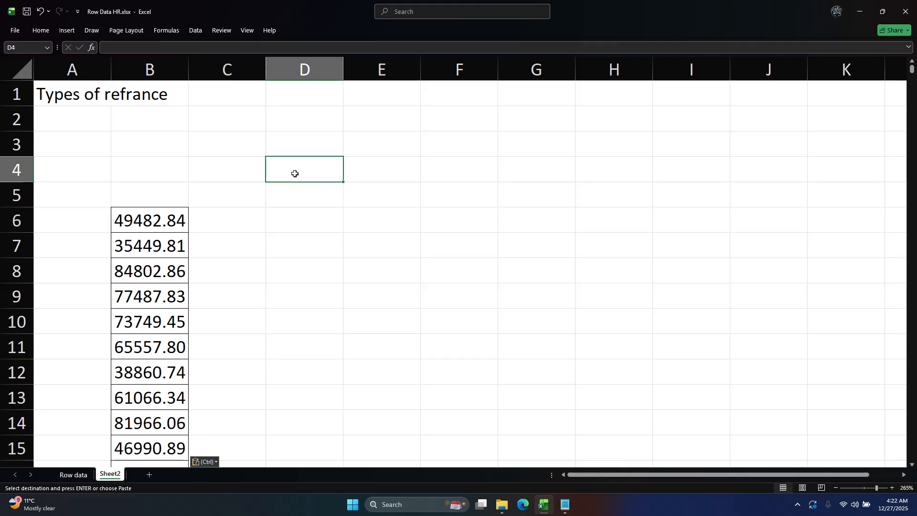
text(12)
key(Return)
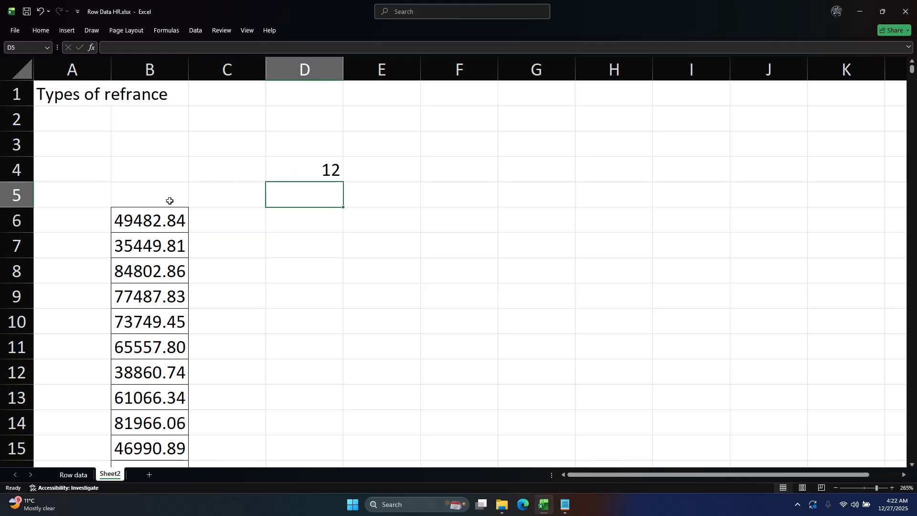
Step: Enter the formula =B6+D4% in C6, referring to the rate cell instead of a typed number
click(219, 221)
text(=)
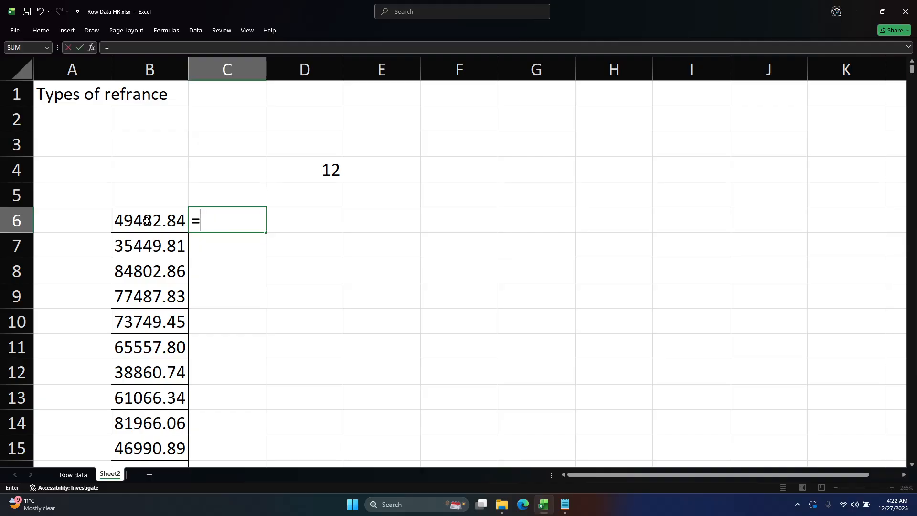
click(146, 219)
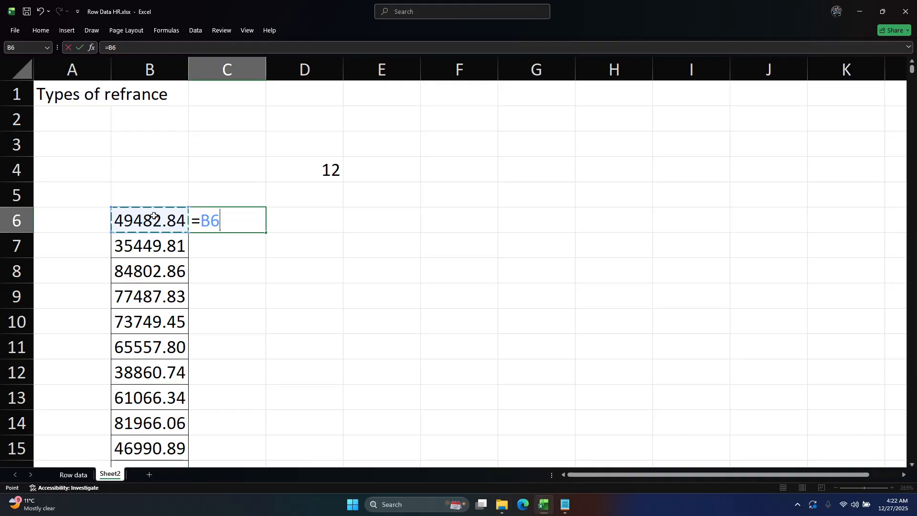
text(+1)
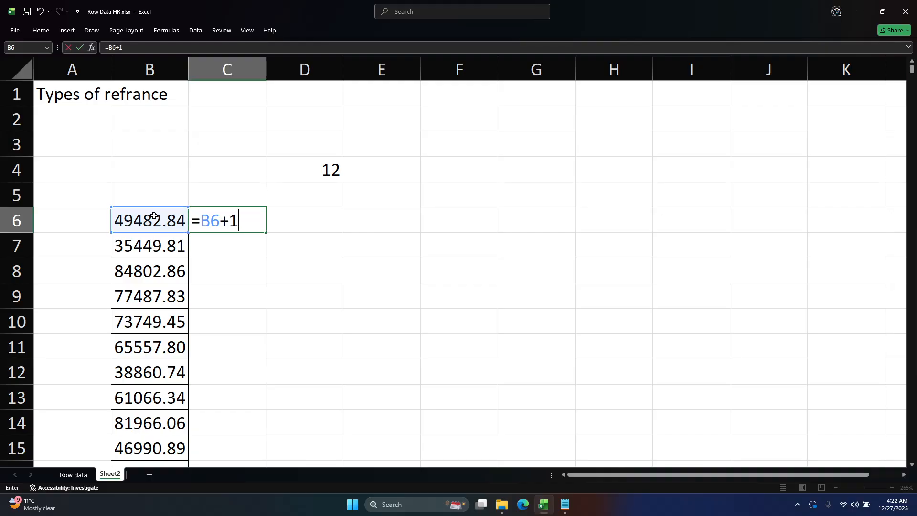
text(2)
key(BackSpace)
key(BackSpace)
click(322, 171)
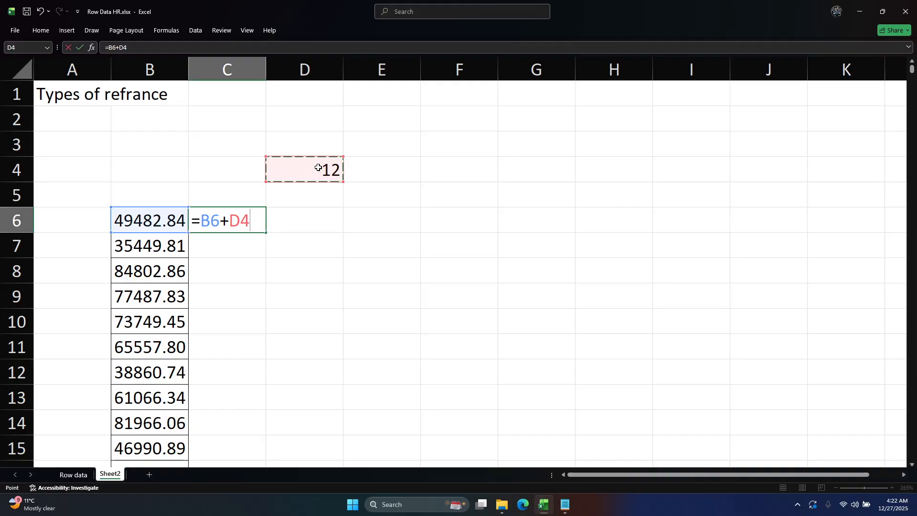
text(%)
key(Return)
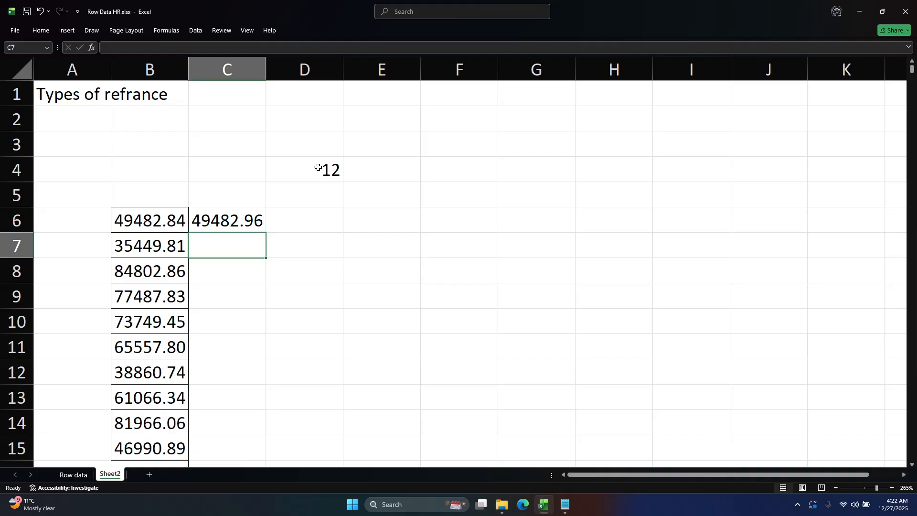
Step: Remove the percent sign from the formula in C6 so that it reads =B6+D4
click(136, 225)
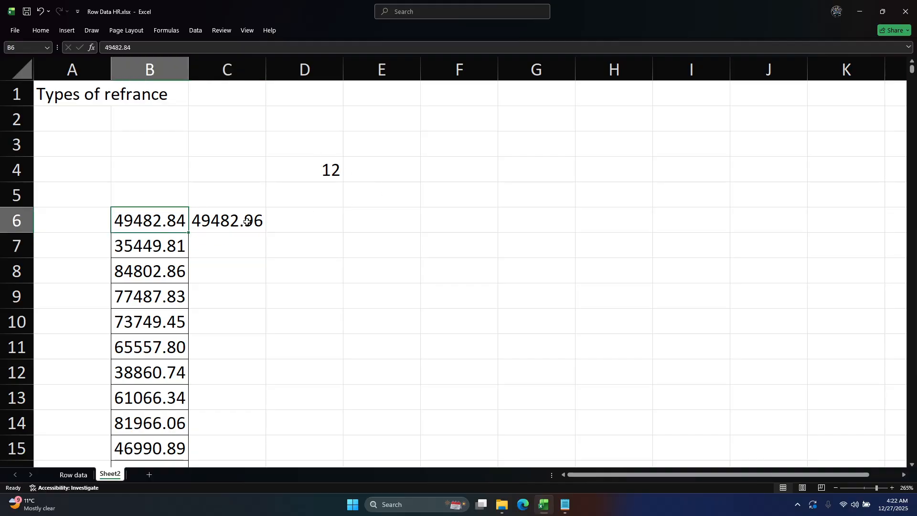
click(231, 230)
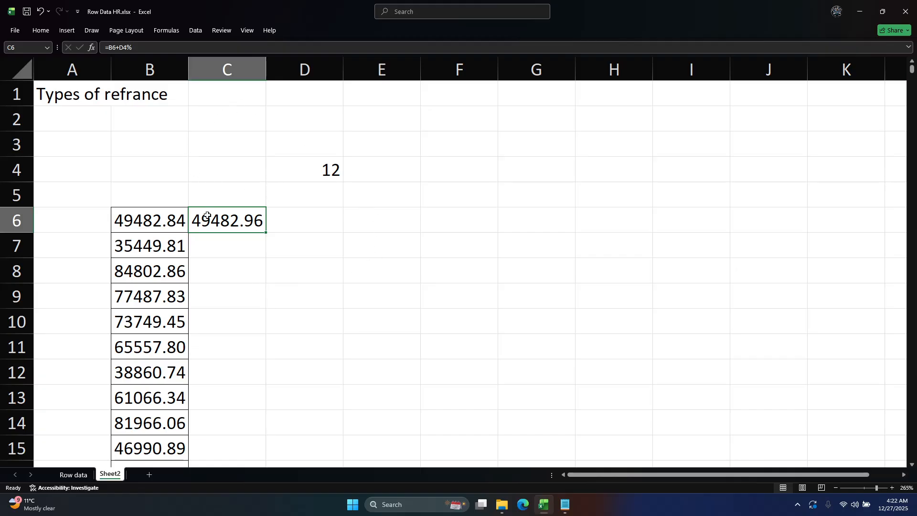
double_click(220, 221)
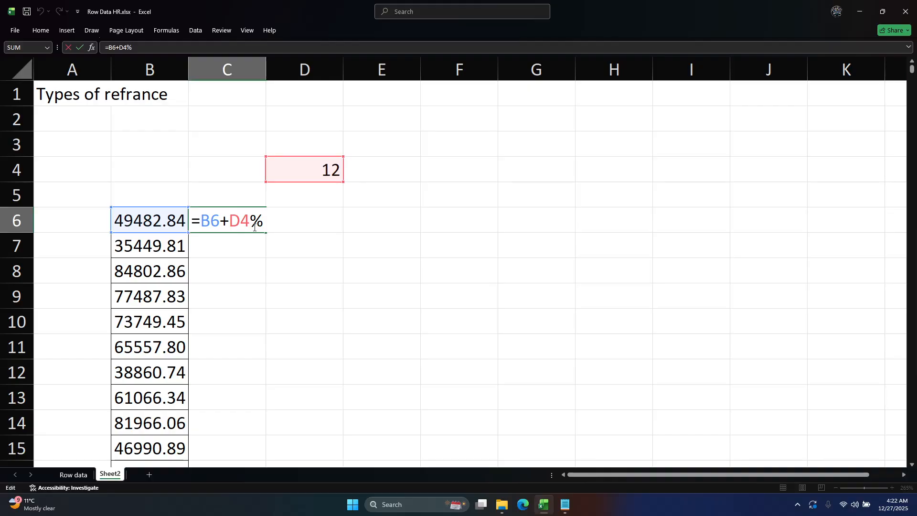
key(Delete)
key(Return)
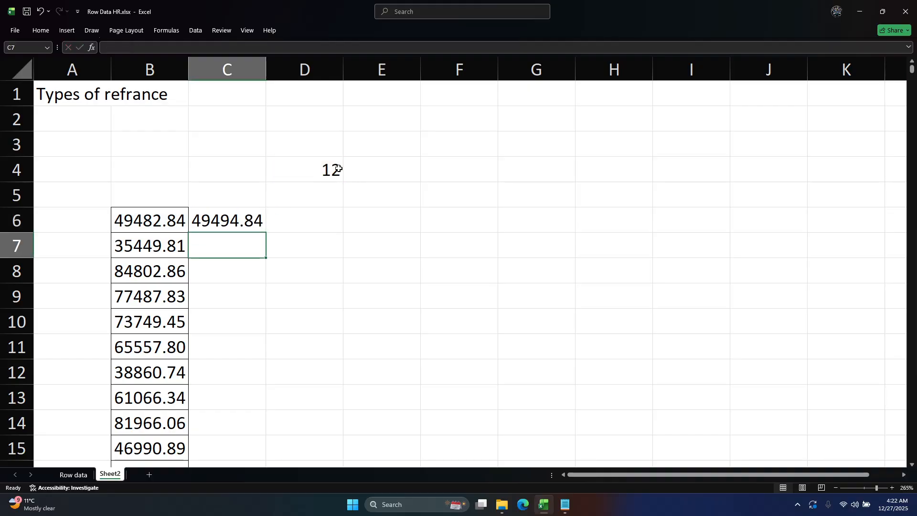
Step: Change the rate in cell D4 to 12%
click(335, 168)
double_click(335, 169)
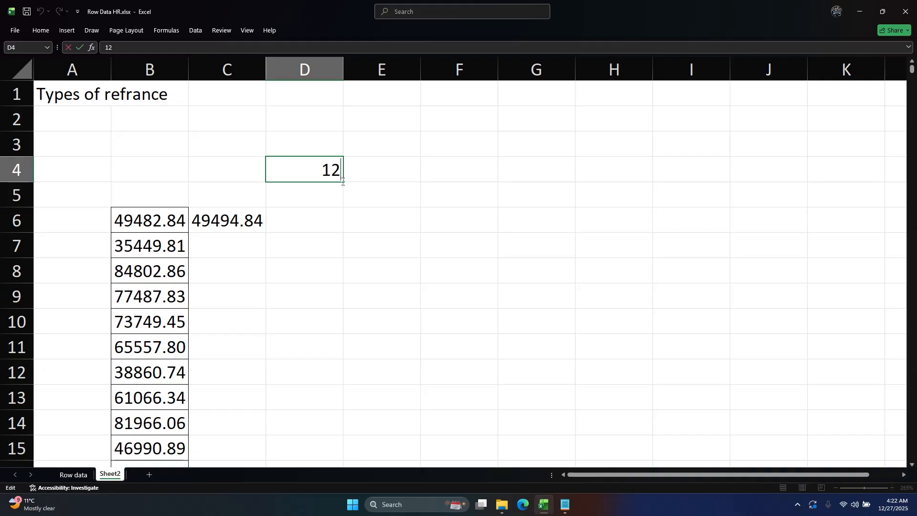
text(%)
key(Return)
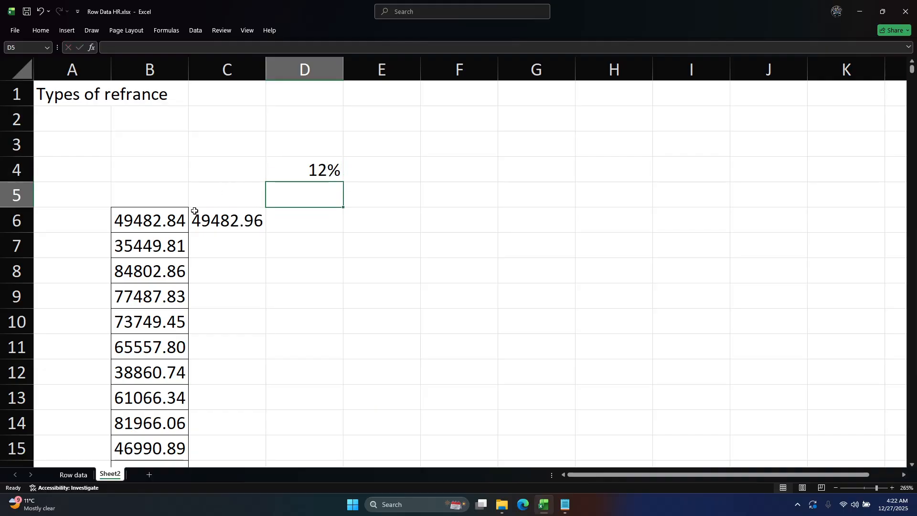
Step: Replace the plus sign in the C6 formula with multiplication, making it =B6*D4, and check its source cells
click(229, 221)
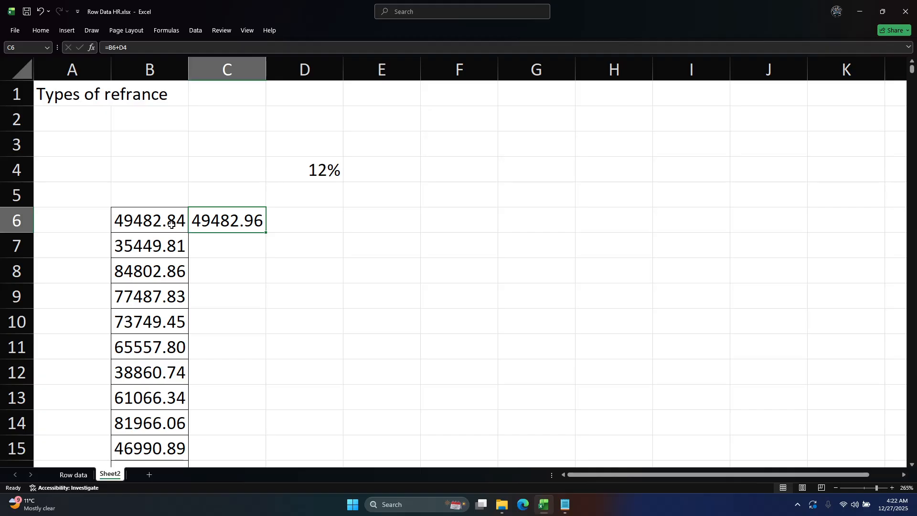
double_click(239, 221)
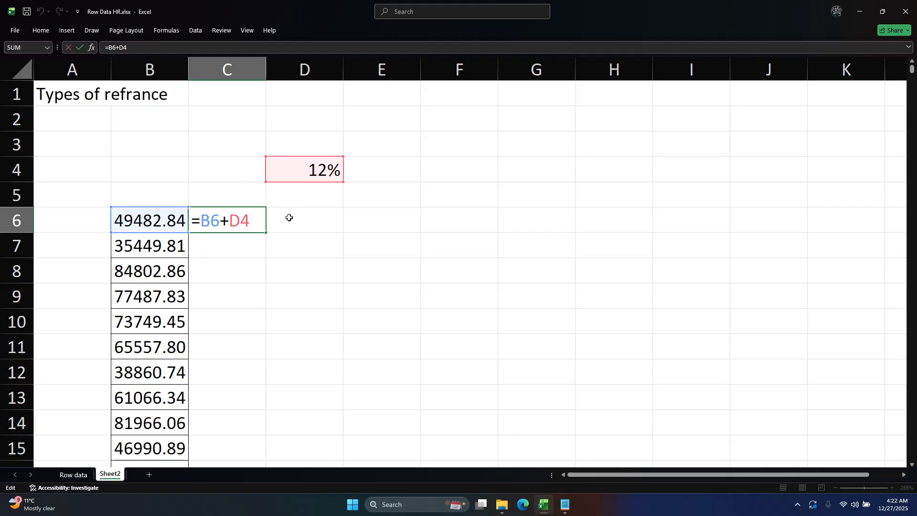
double_click(224, 221)
text(*)
key(Return)
click(152, 223)
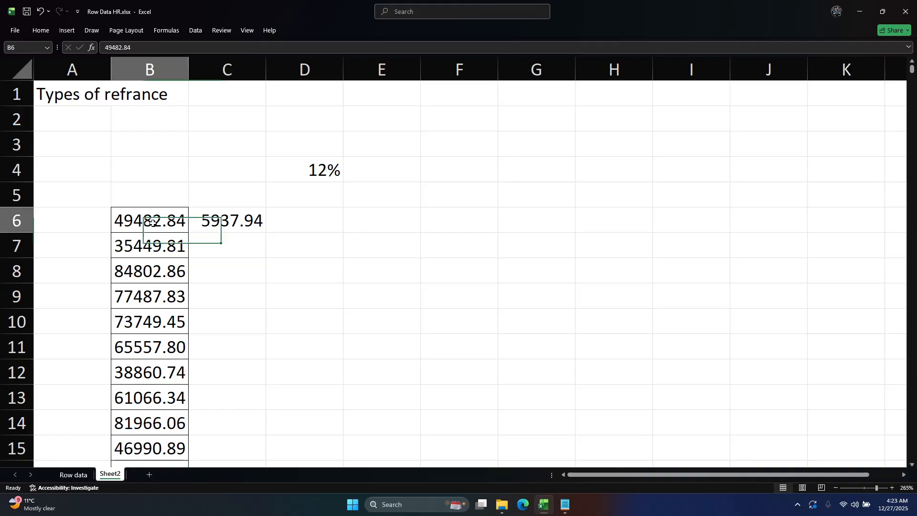
click(327, 169)
click(240, 223)
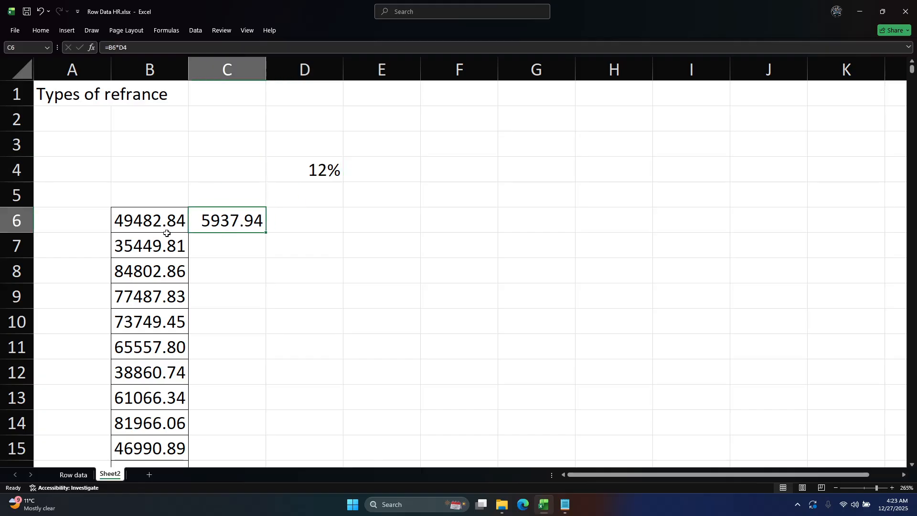
click(149, 220)
Step: Replace the formula in C6 with =(B6*D4)+B6 so the percentage amount is added to the salary
click(221, 226)
key(F2)
key(BackSpace)
key(BackSpace)
key(BackSpace)
key(BackSpace)
key(BackSpace)
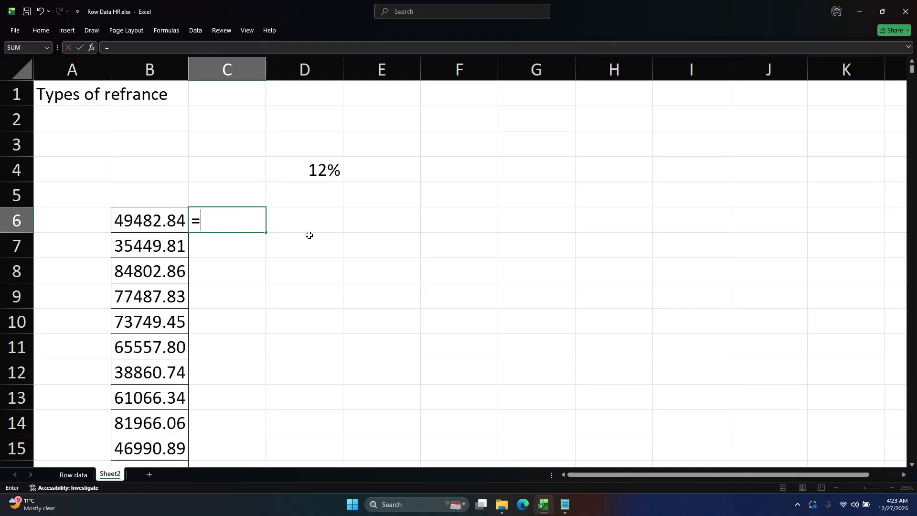
key(Left)
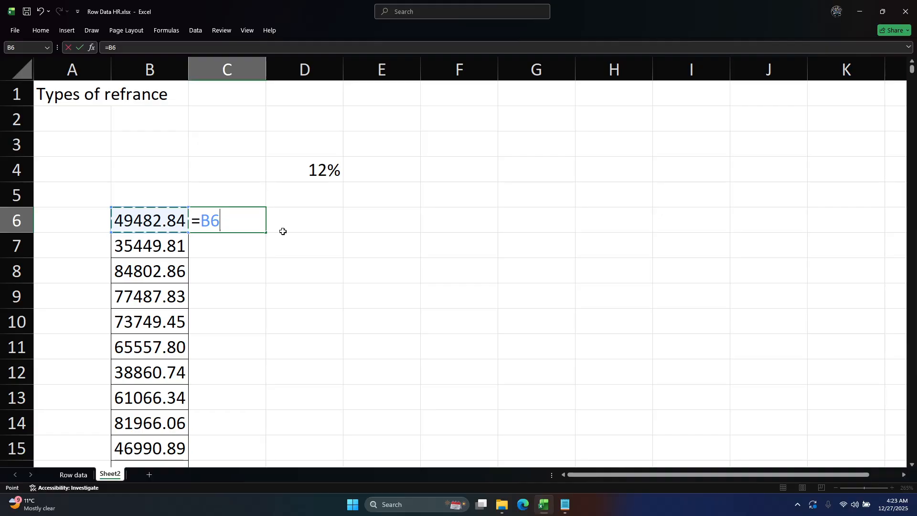
key(BackSpace)
key(BackSpace)
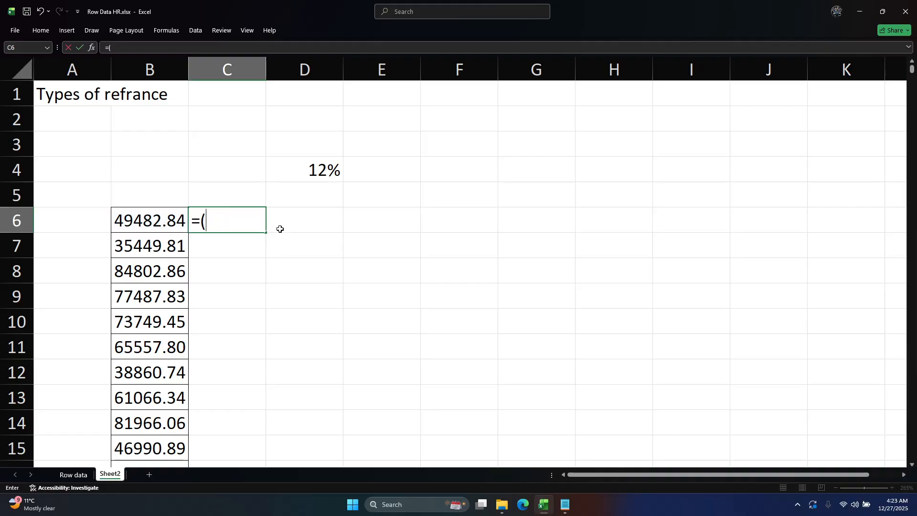
click(144, 219)
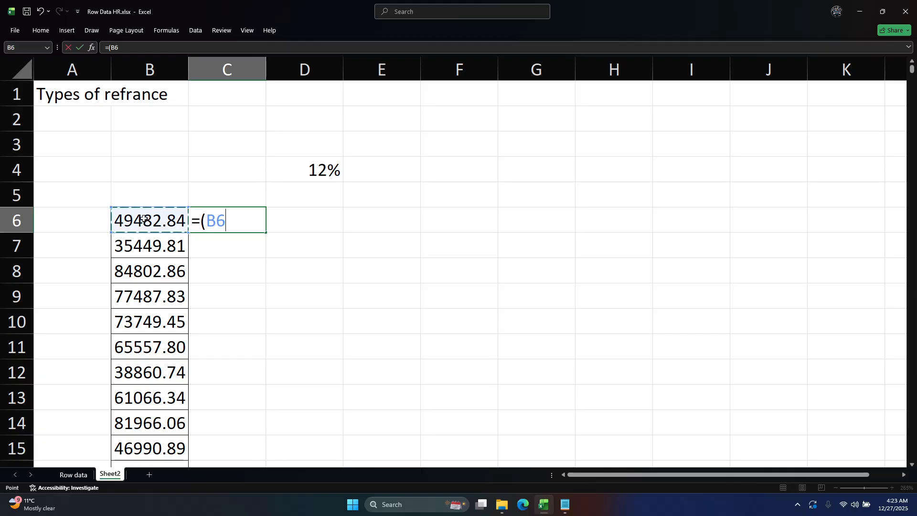
text(*)
click(323, 169)
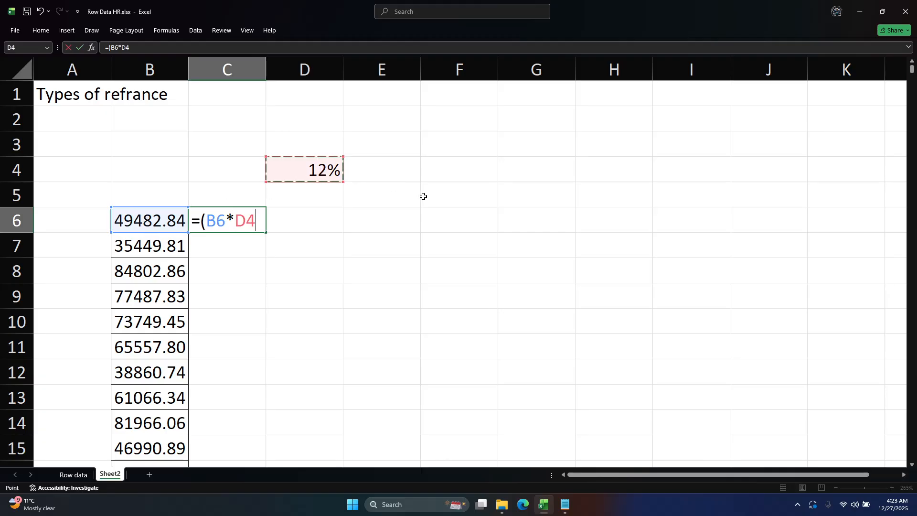
text()+)
click(161, 224)
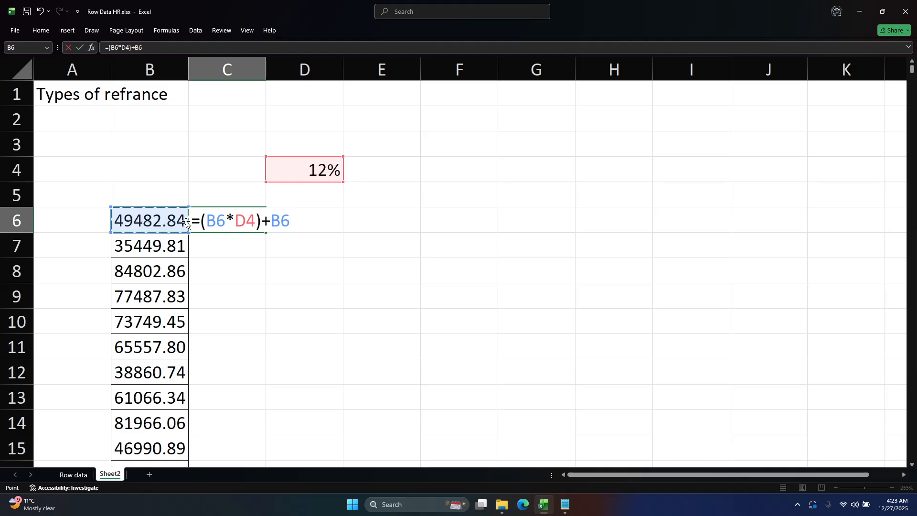
key(Return)
Step: Fill the C6 formula down into C7 and compare the cell references in the two formulas
click(216, 221)
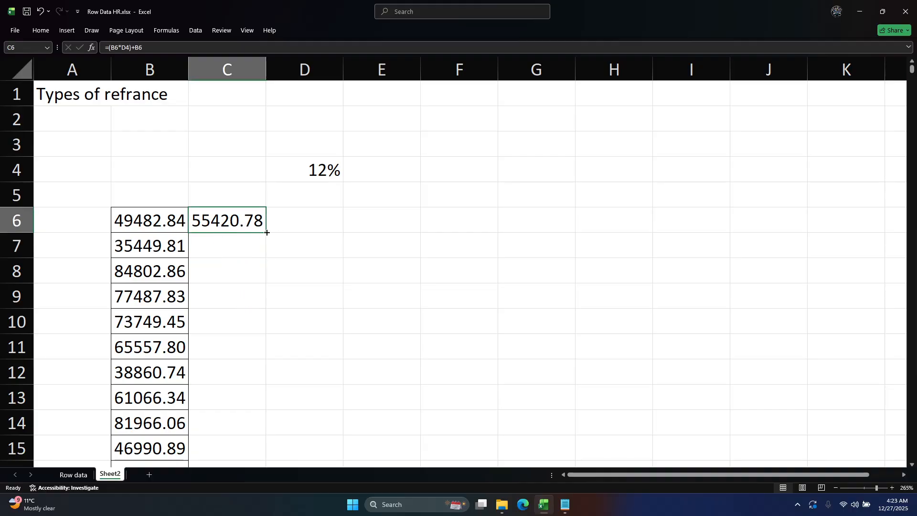
drag(267, 233, 264, 254)
click(145, 252)
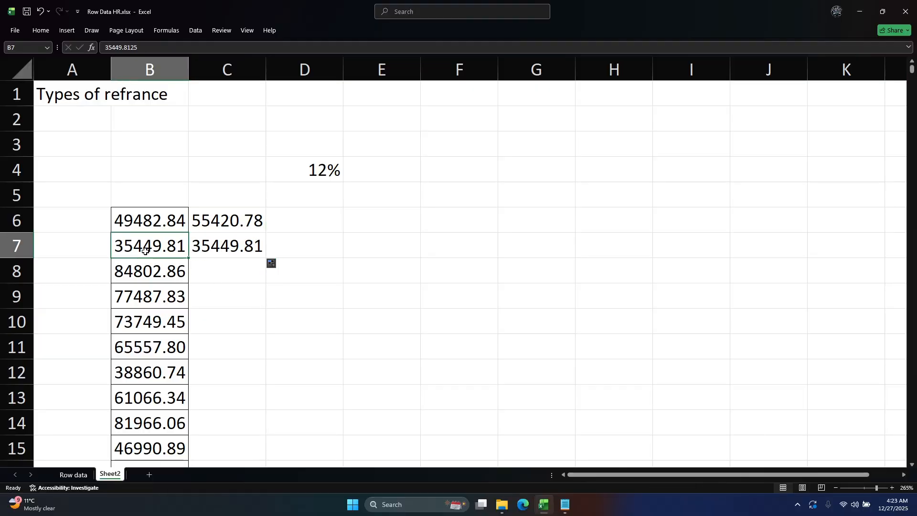
click(216, 253)
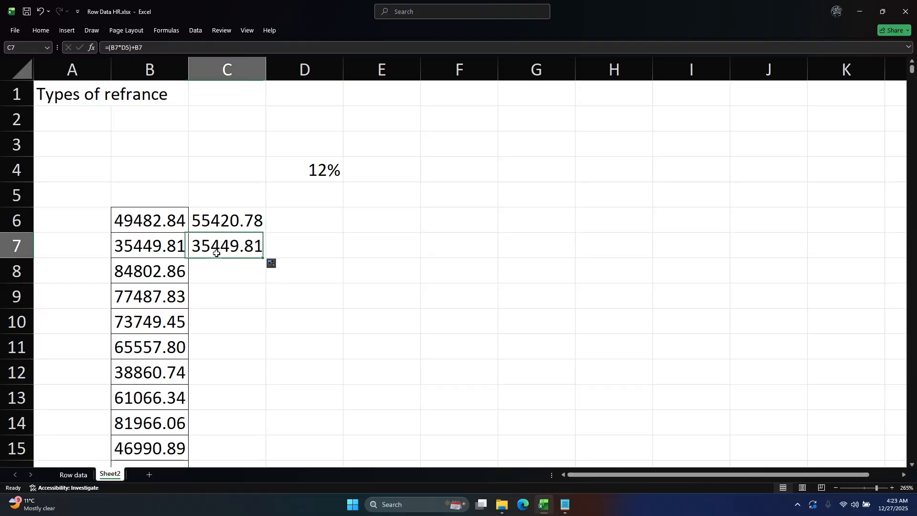
click(223, 222)
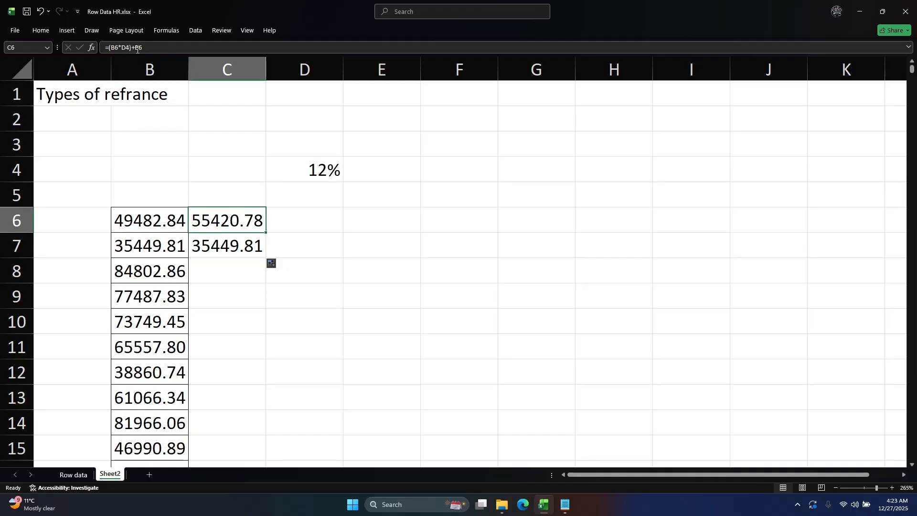
double_click(232, 216)
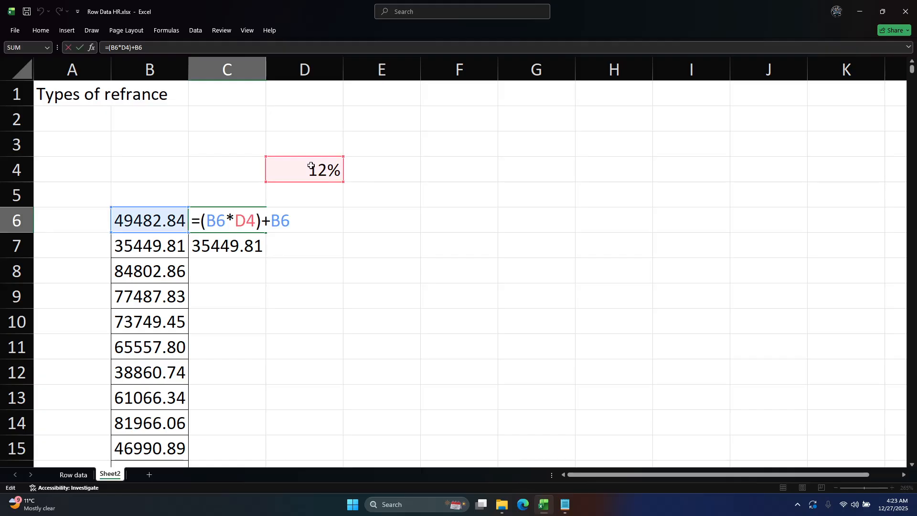
click(225, 245)
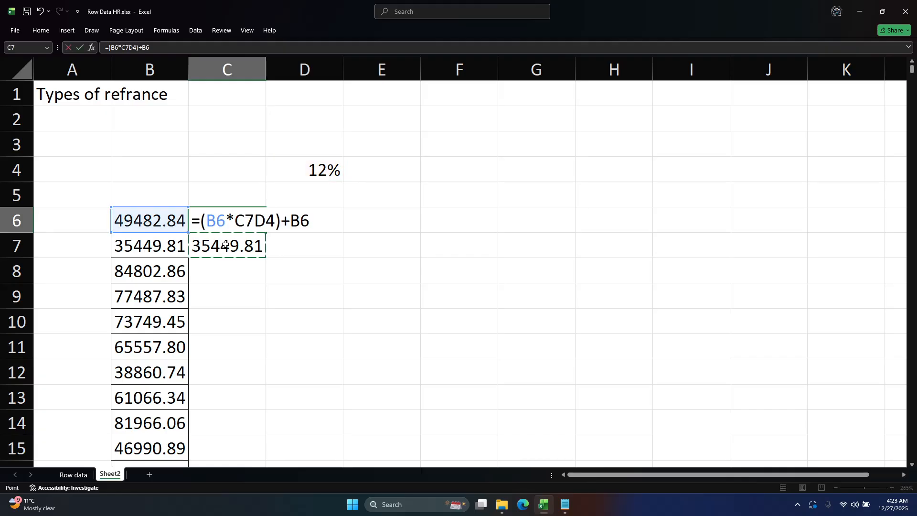
key(Return)
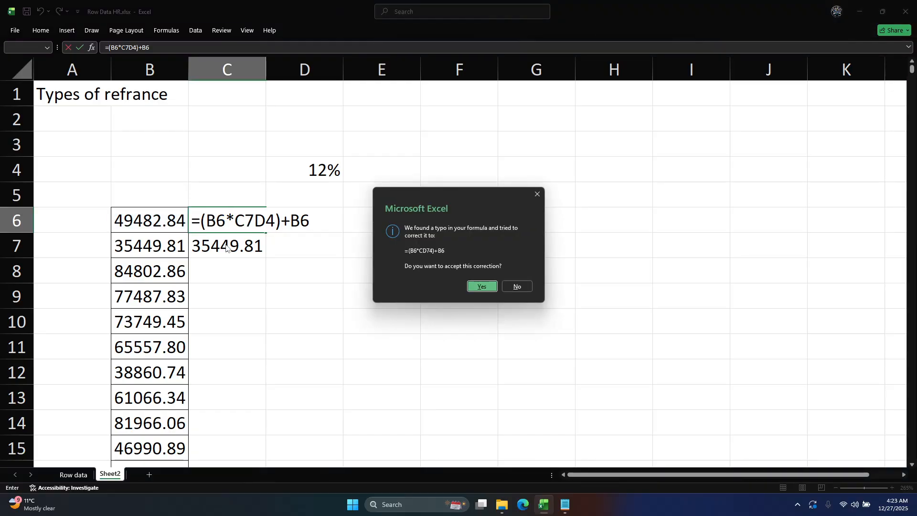
key(Return)
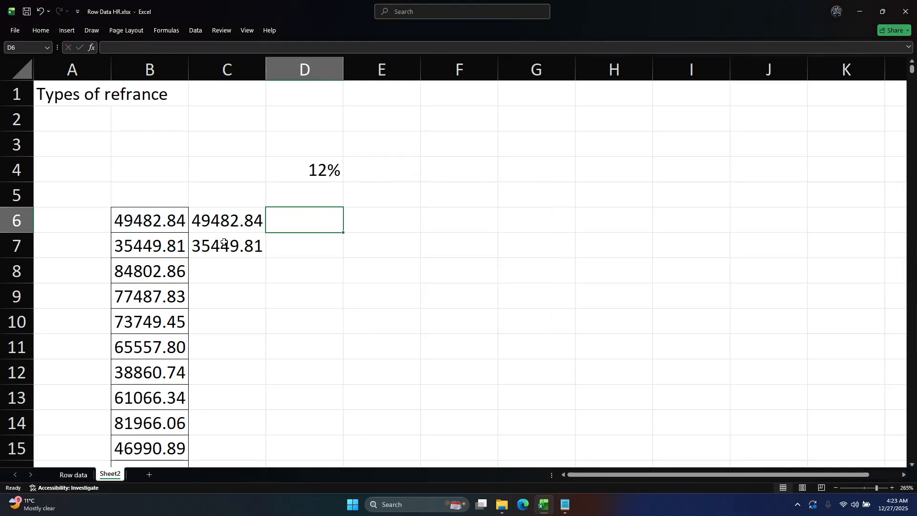
click(237, 222)
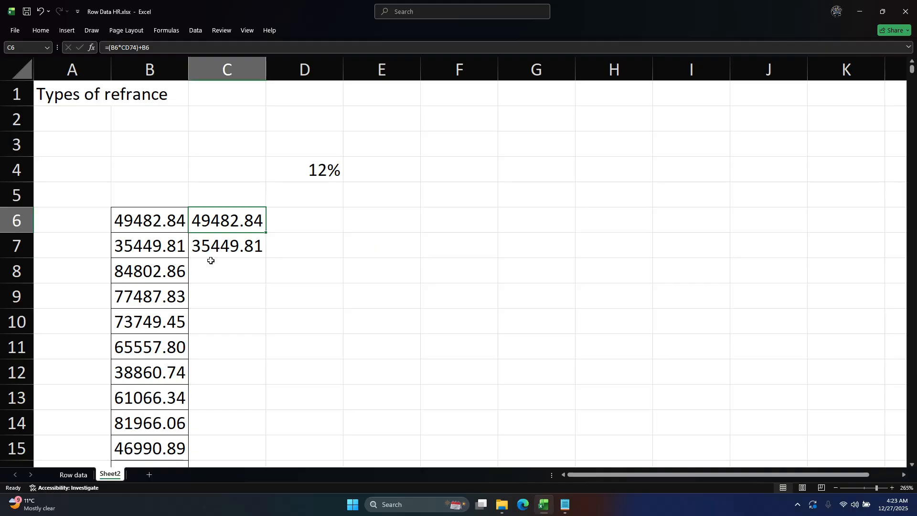
key(ctrl+z)
Step: Make the rate reference in the C7 formula absolute and point it to D4, giving =(B7*$D$4)+B7
double_click(221, 246)
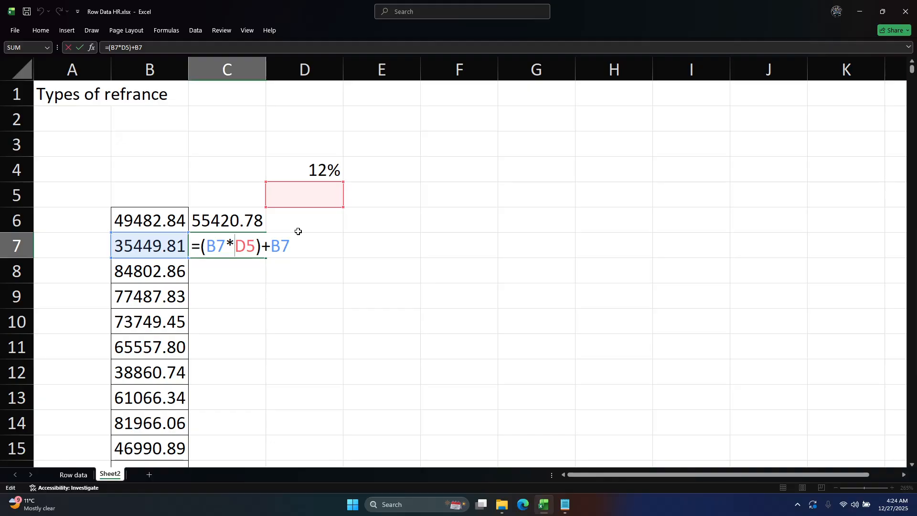
text($)
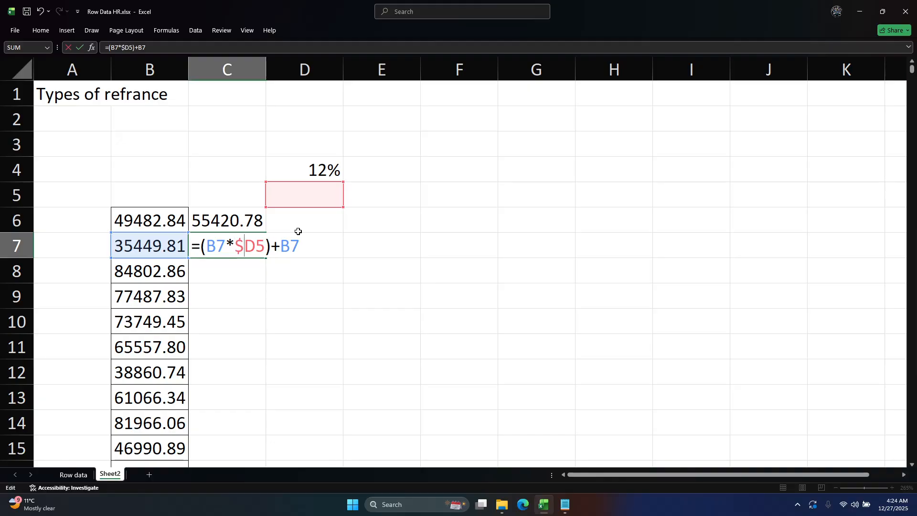
click(256, 247)
text($)
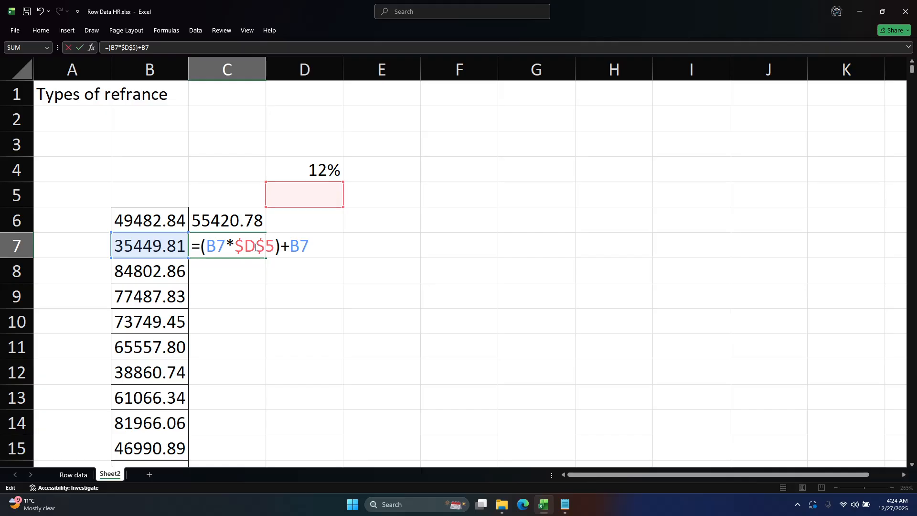
key(Delete)
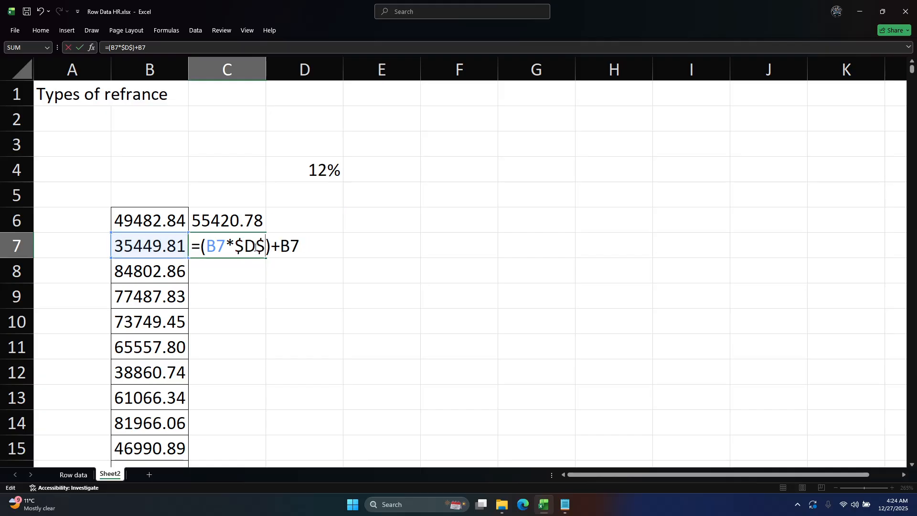
text(4)
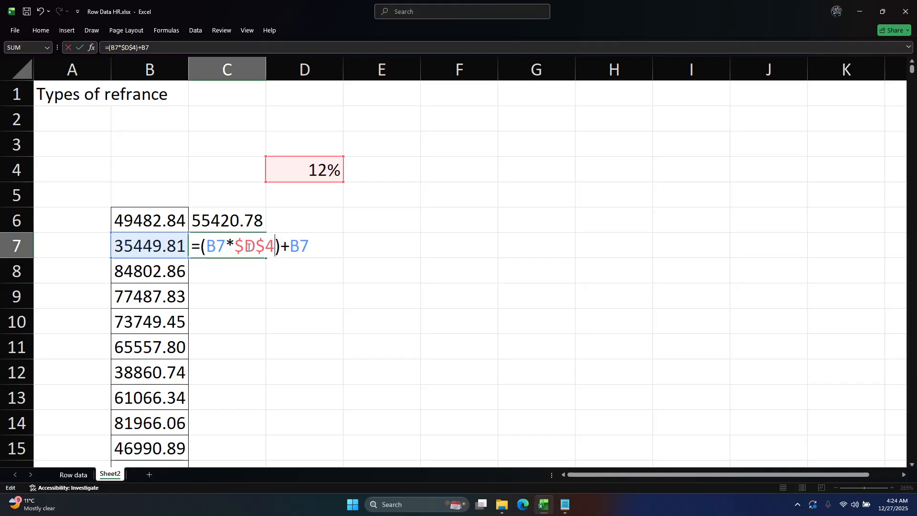
key(Return)
Step: Fill the C7 formula down into C8 and check which cells the copied formula refers to
click(222, 242)
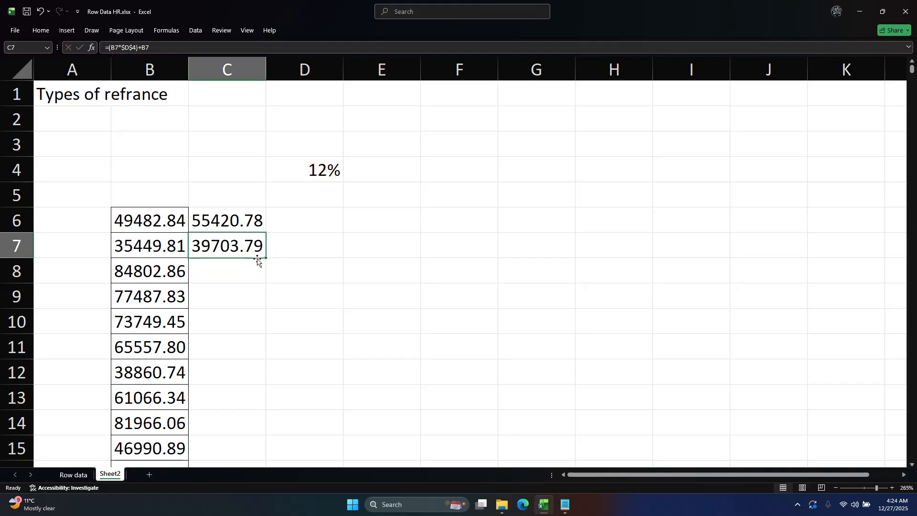
drag(264, 258, 253, 287)
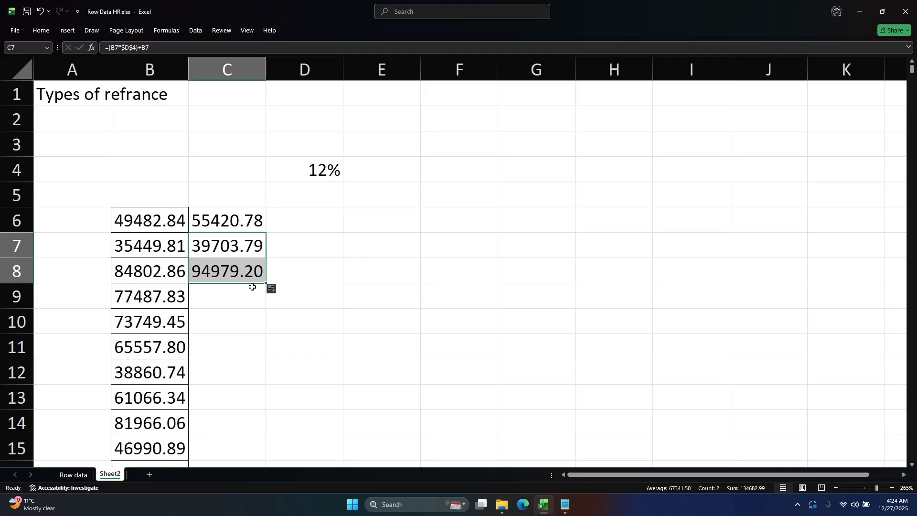
click(211, 273)
click(169, 277)
click(241, 277)
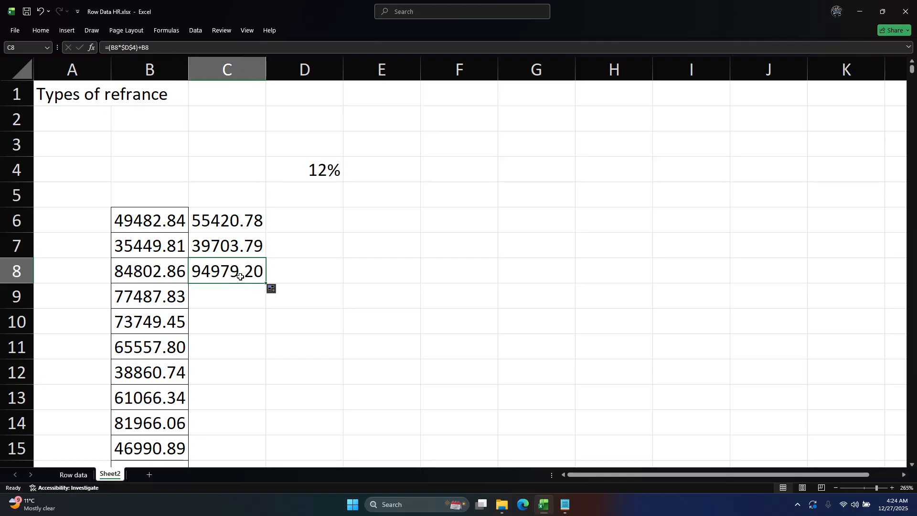
double_click(240, 277)
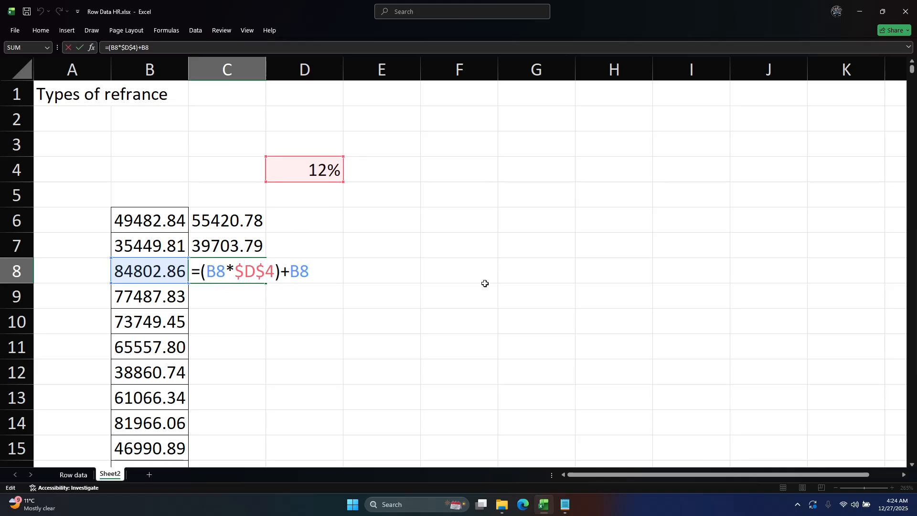
key(Return)
Step: Change the C7 formula to a mixed reference that locks only the row, making it =(B7*D$4)+B7
click(247, 248)
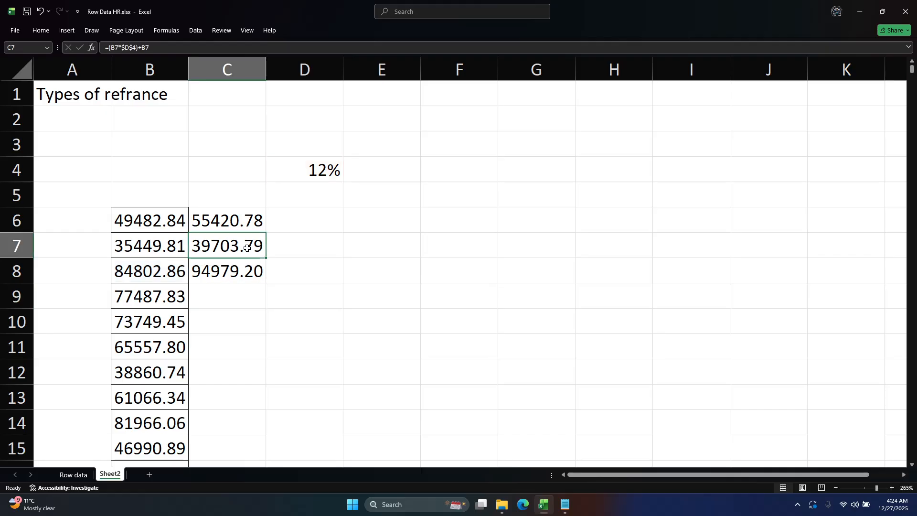
double_click(212, 249)
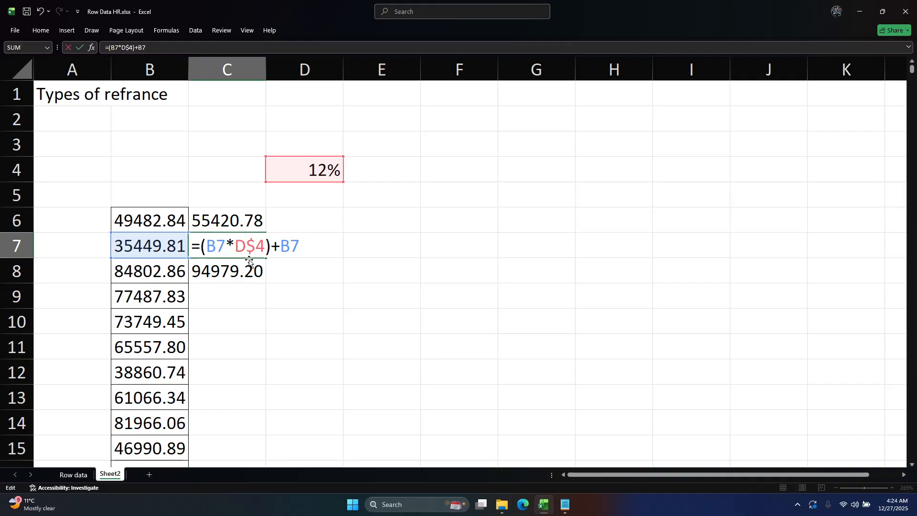
click(249, 260)
click(242, 246)
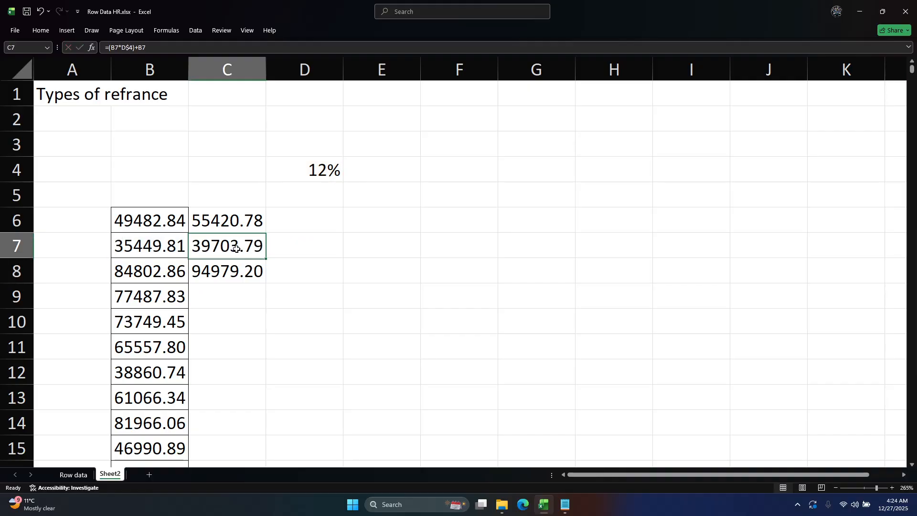
Step: Examine rate cell D4 and its row, fill the C7 formula down through C9, and check the formula in C8
click(321, 175)
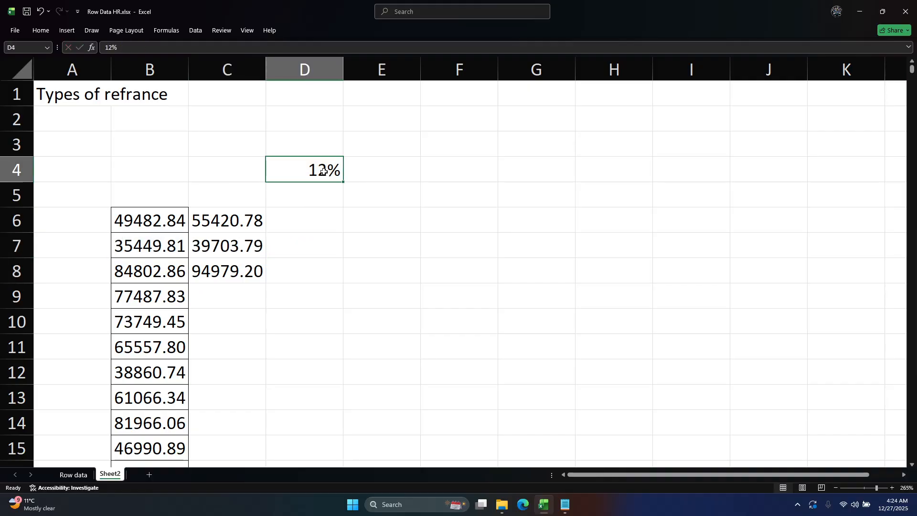
click(18, 169)
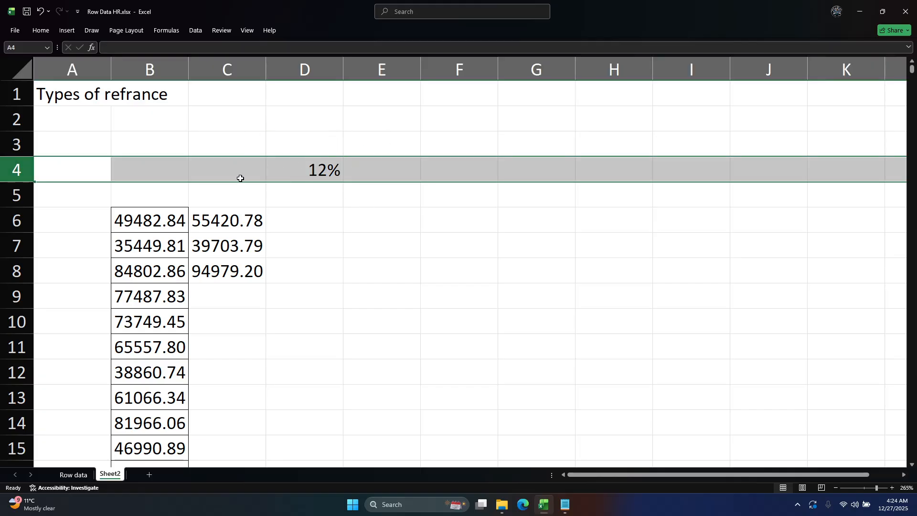
click(239, 252)
drag(263, 256, 265, 308)
click(250, 266)
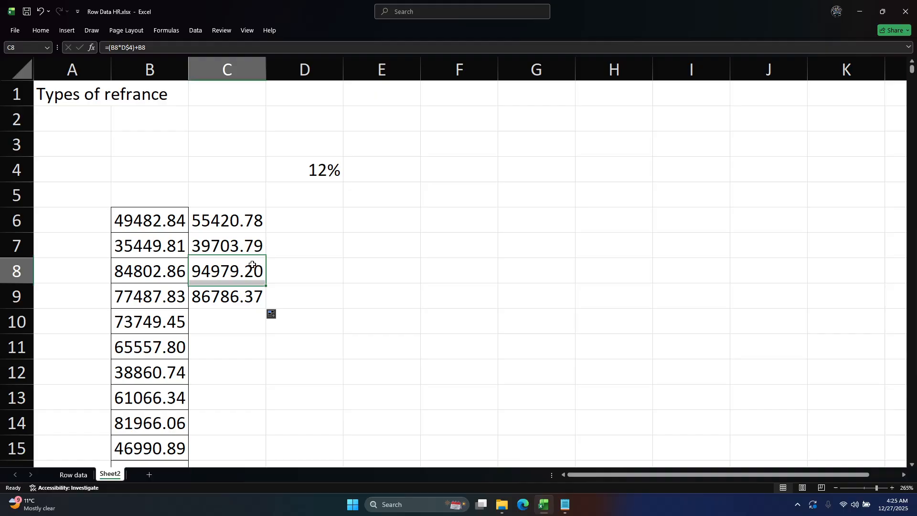
Step: Fill the C7 formula across into D7 and check how its column references shift
click(250, 244)
drag(266, 259, 342, 258)
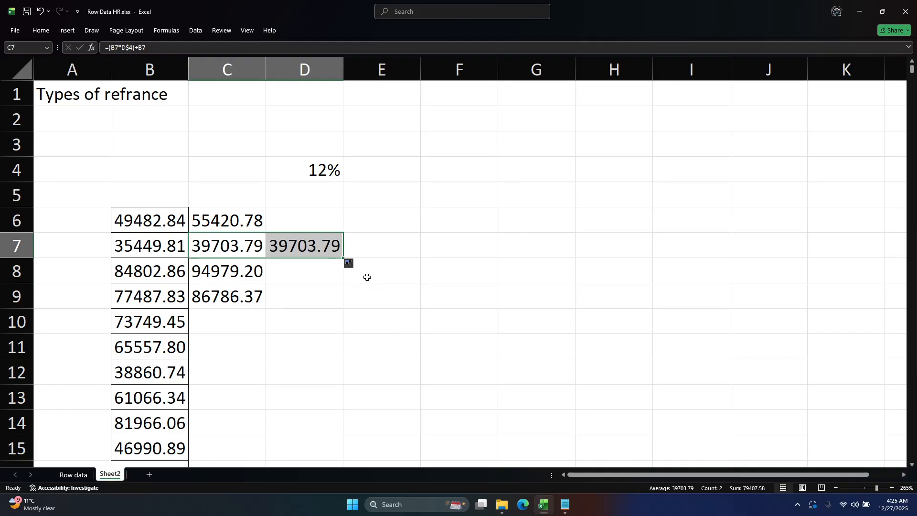
click(297, 248)
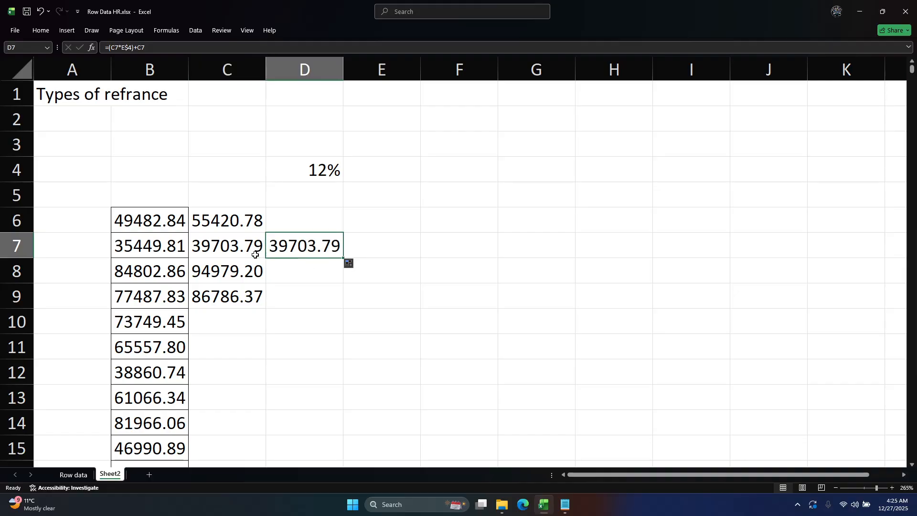
Step: Clear the copied formula from D7
double_click(300, 248)
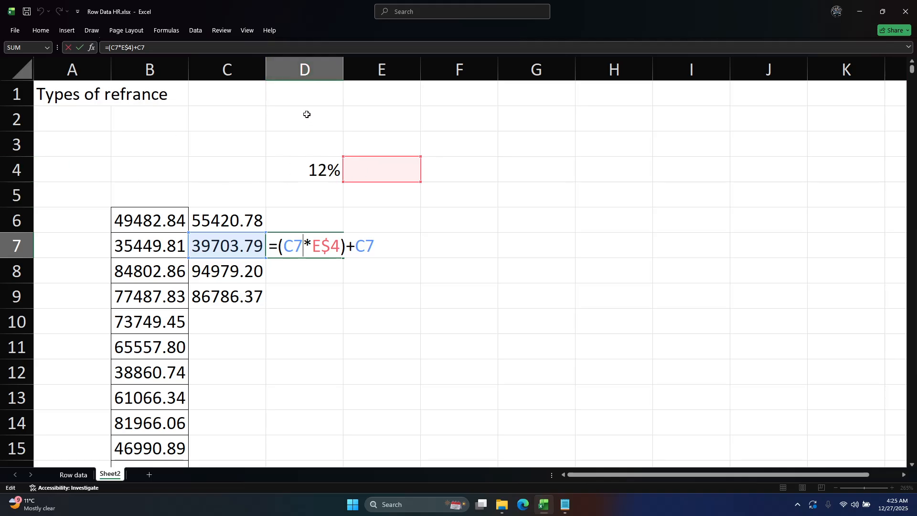
key(Delete)
key(Delete)
key(Delete)
key(Delete)
key(Delete)
key(Delete)
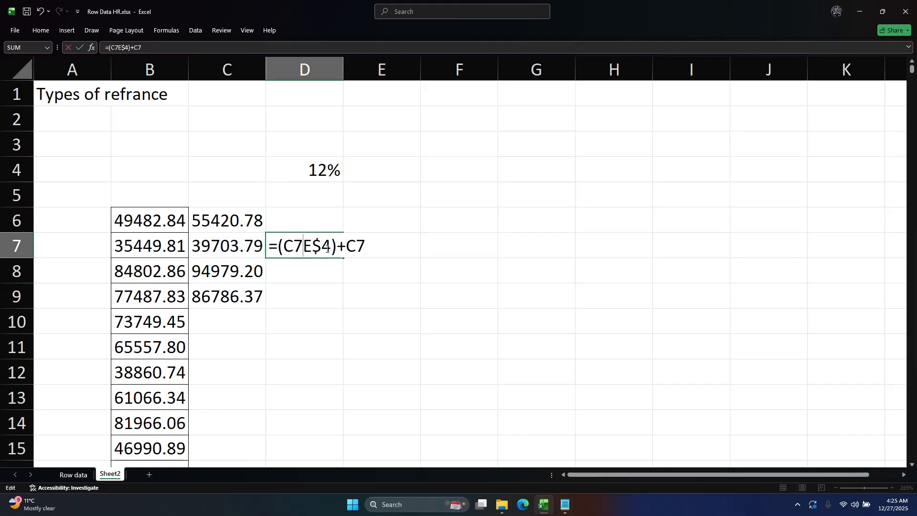
key(Delete)
key(Delete)
key(BackSpace)
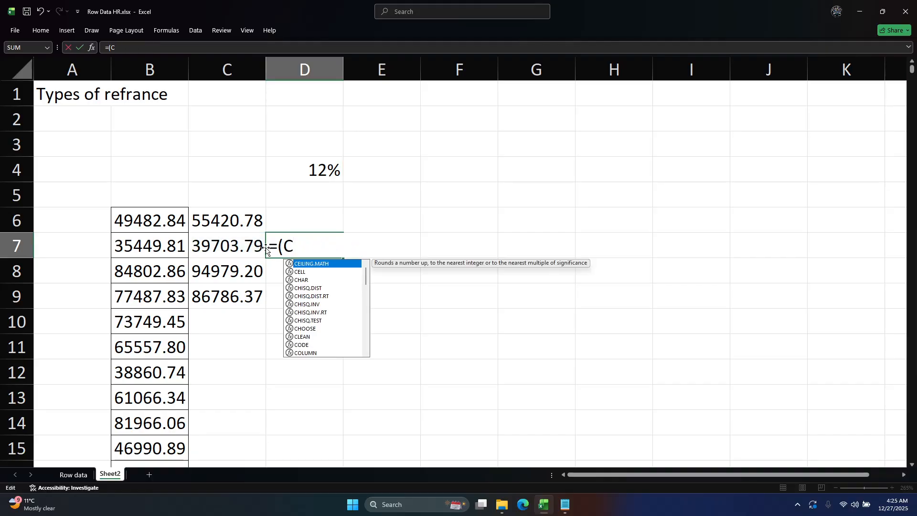
key(Escape)
Step: Change the C7 formula to a fully absolute rate reference, making it =(B7*$D$4)+B7
click(230, 256)
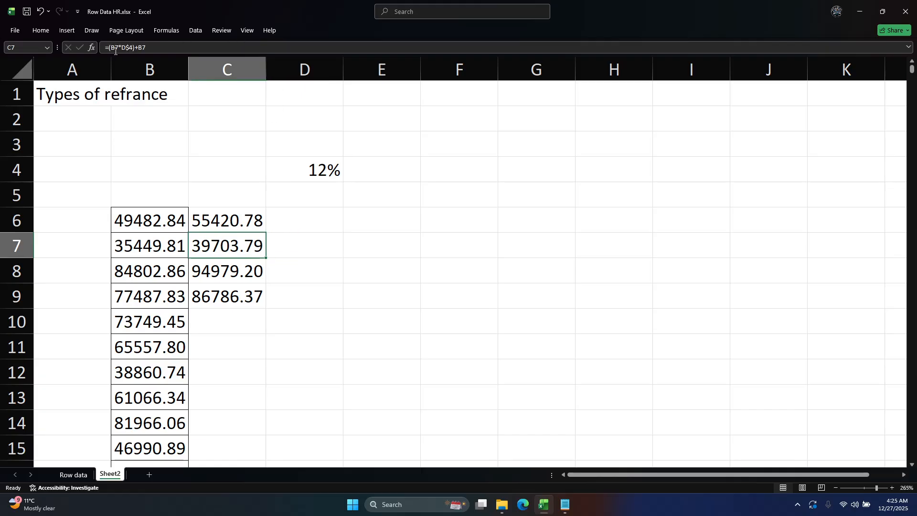
double_click(235, 246)
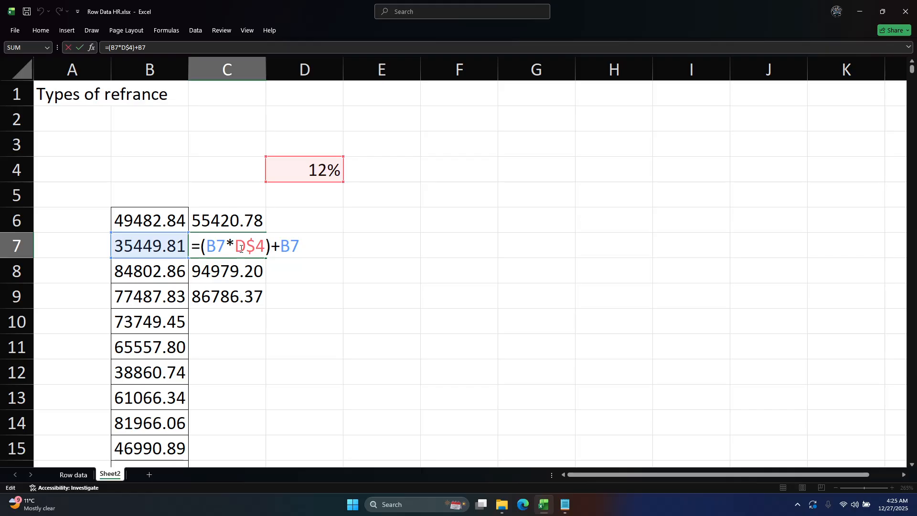
text($)
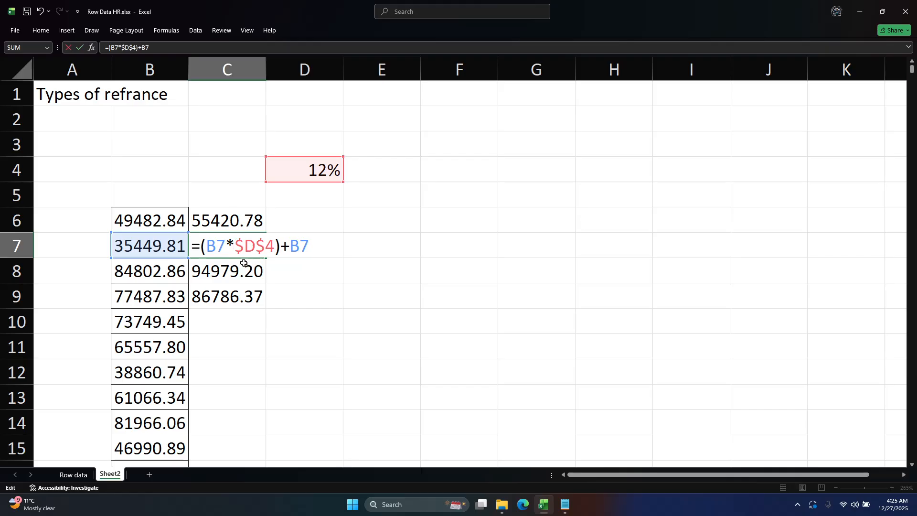
key(Tab)
Step: Fill the C7 formula with its absolute rate reference across into D7 and check the copied formula's references
click(258, 253)
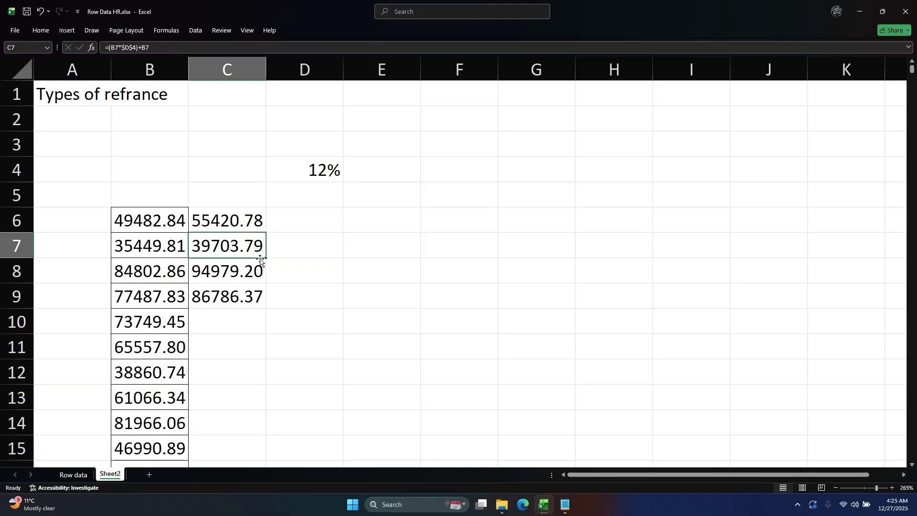
drag(262, 260, 323, 267)
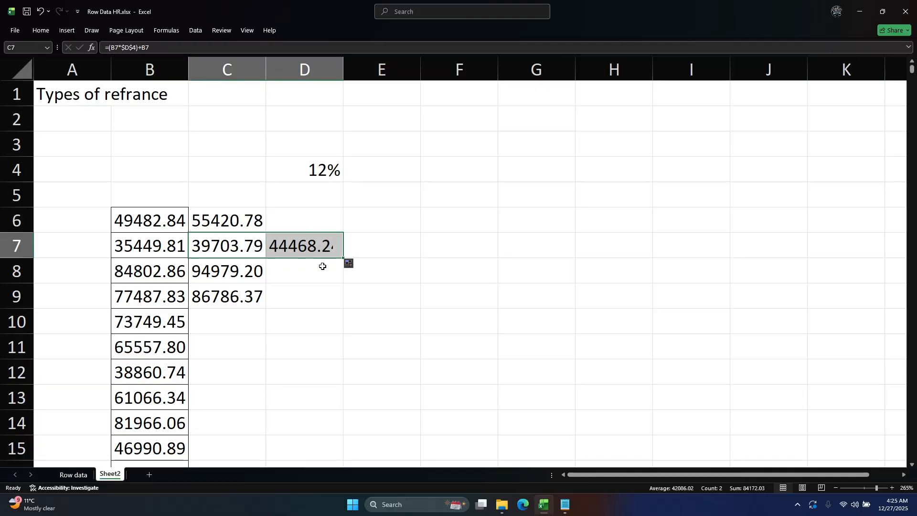
click(292, 247)
double_click(295, 247)
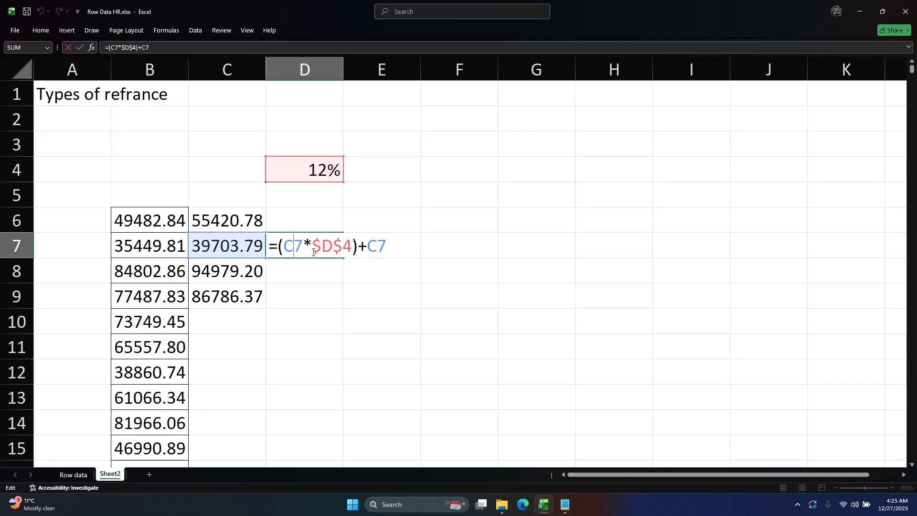
key(Return)
Step: Compare the formulas in C7 and D7 to see which references shift and which stay locked
click(225, 246)
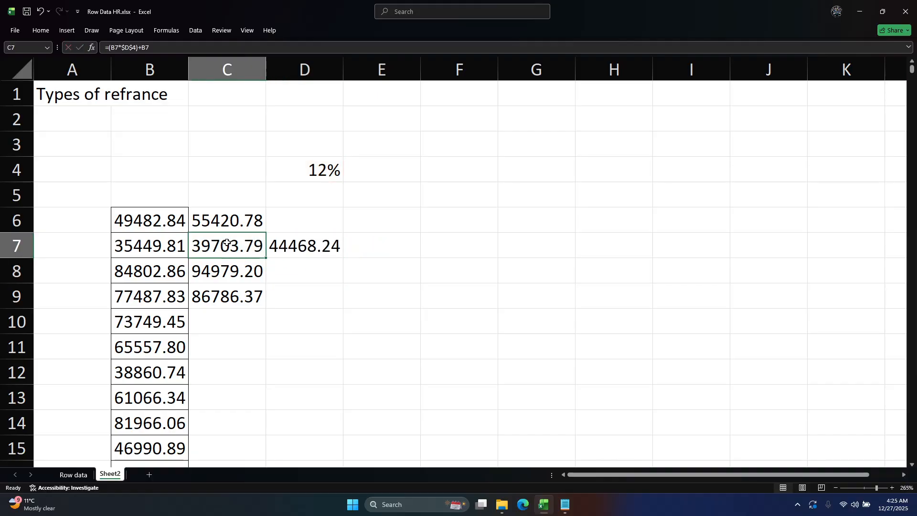
click(309, 245)
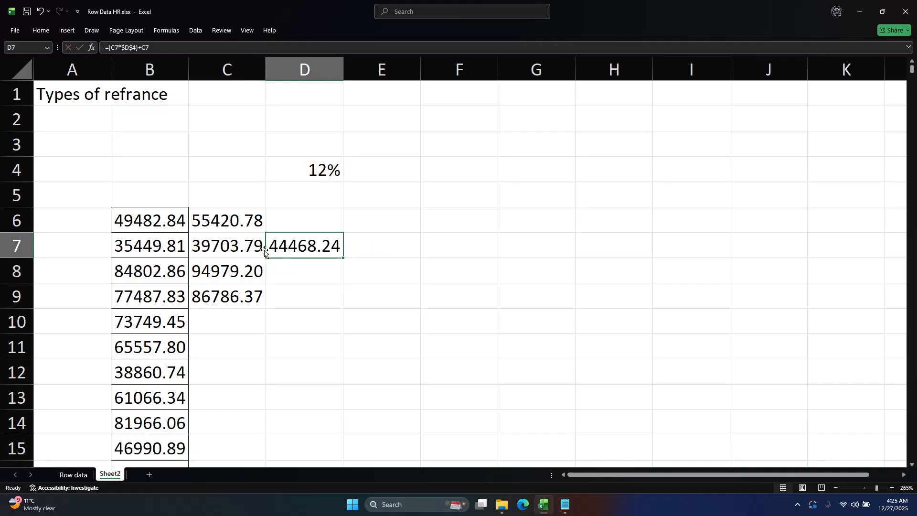
double_click(234, 246)
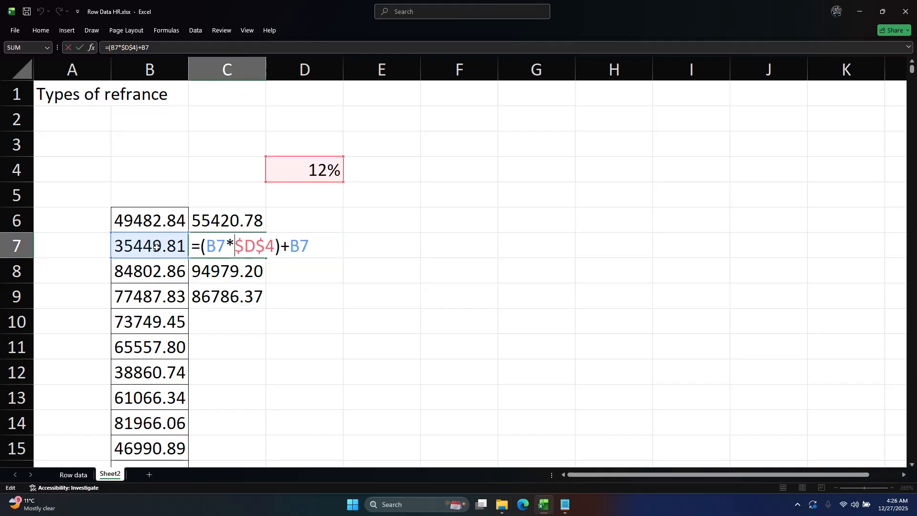
key(Tab)
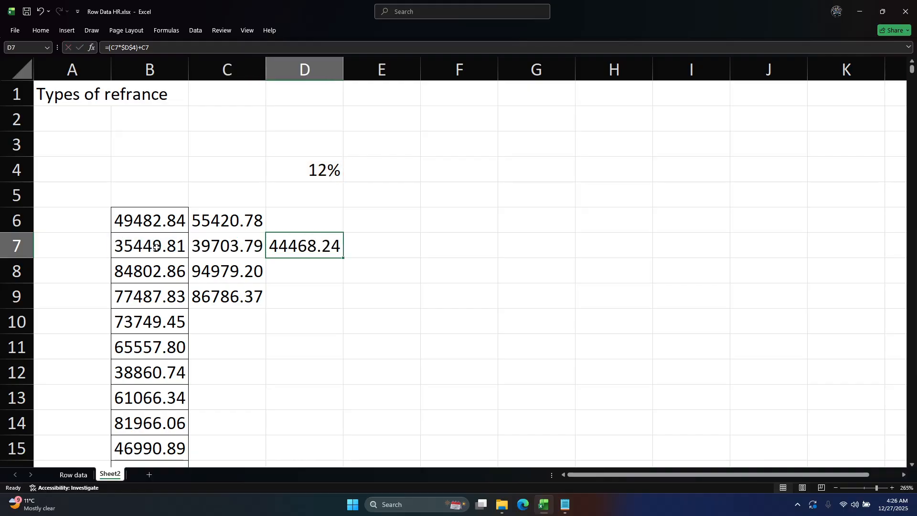
click(243, 252)
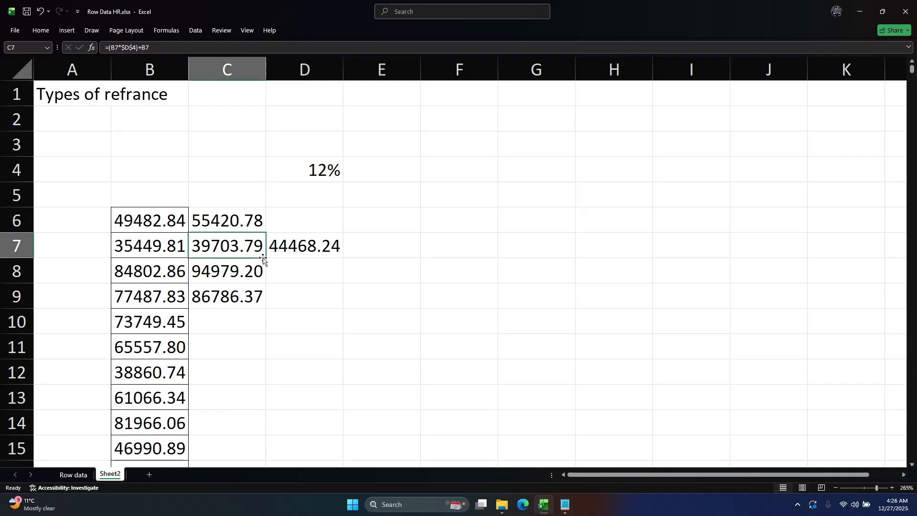
Step: Undo the last fill from C7, fill the formula across into D7 again, and check D7's formula
drag(264, 257, 348, 288)
click(256, 245)
key(ctrl+z)
drag(267, 257, 340, 257)
click(305, 246)
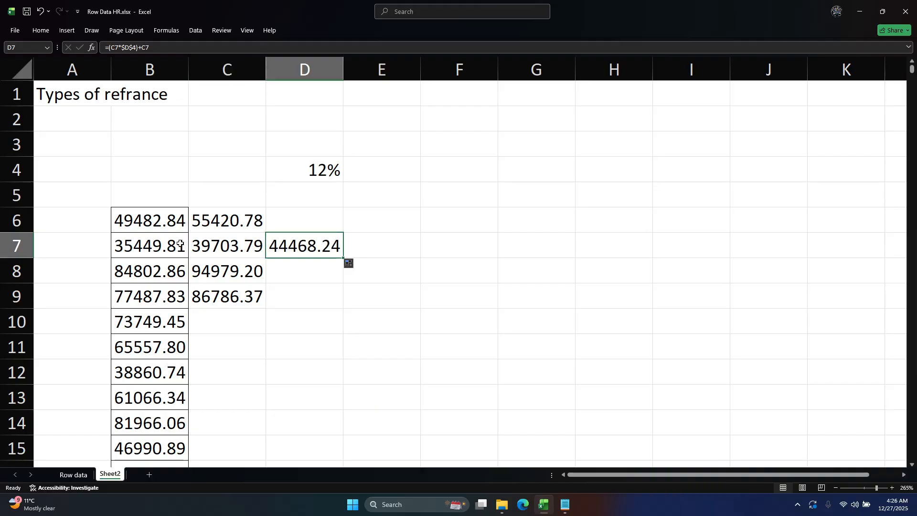
Step: Fill the C7 formula backwards into B7 and check which cells the copied formula refers to
click(146, 246)
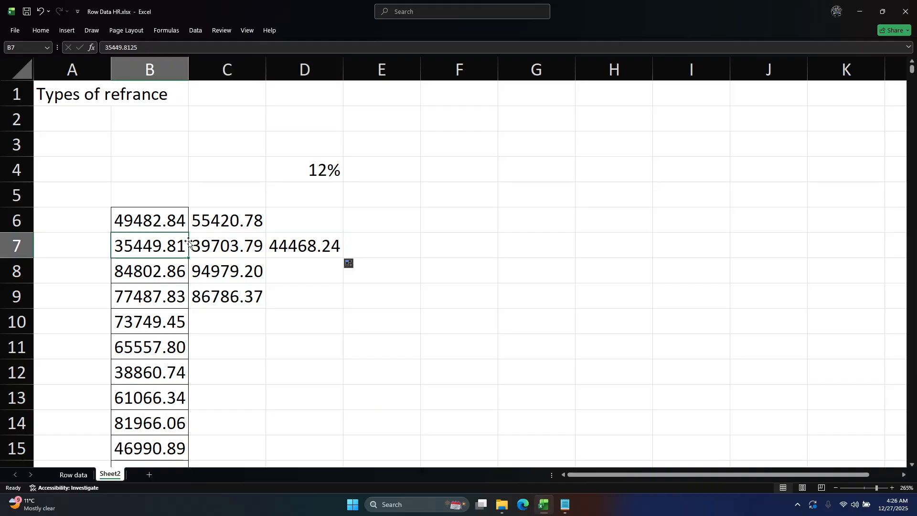
click(219, 244)
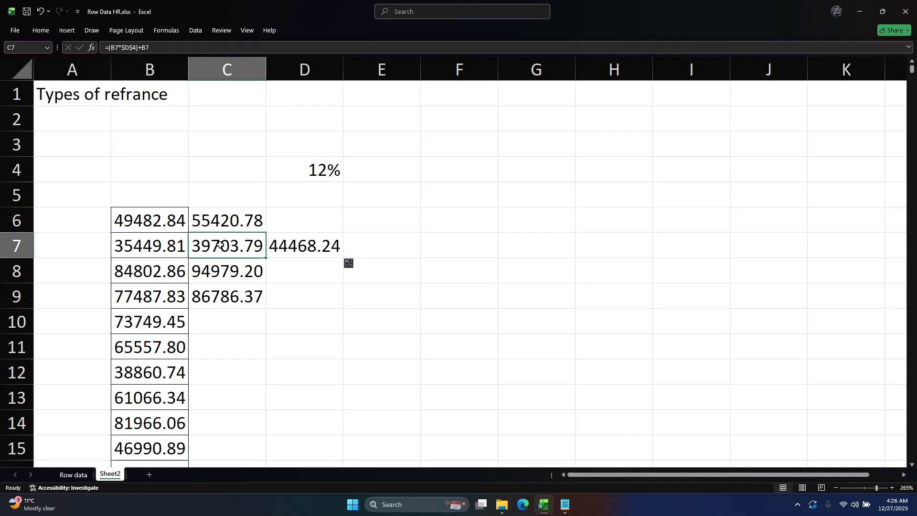
drag(266, 257, 233, 257)
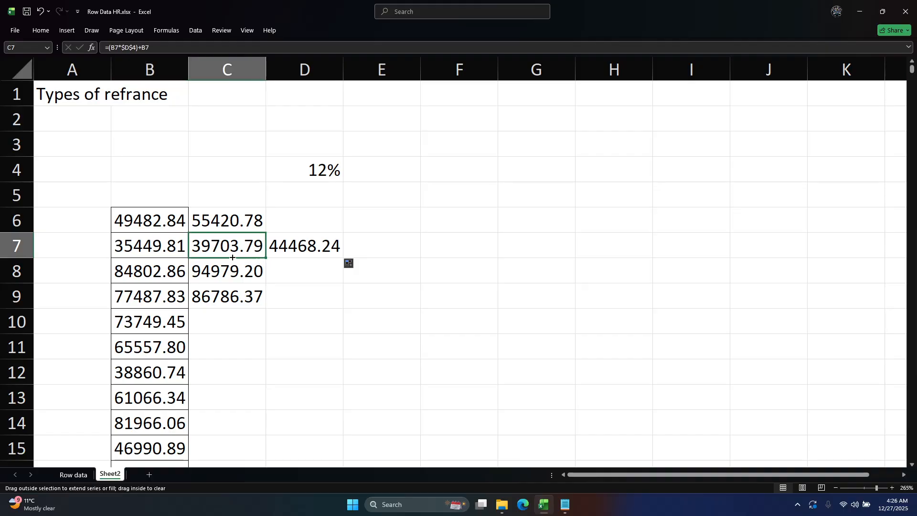
drag(172, 258, 130, 261)
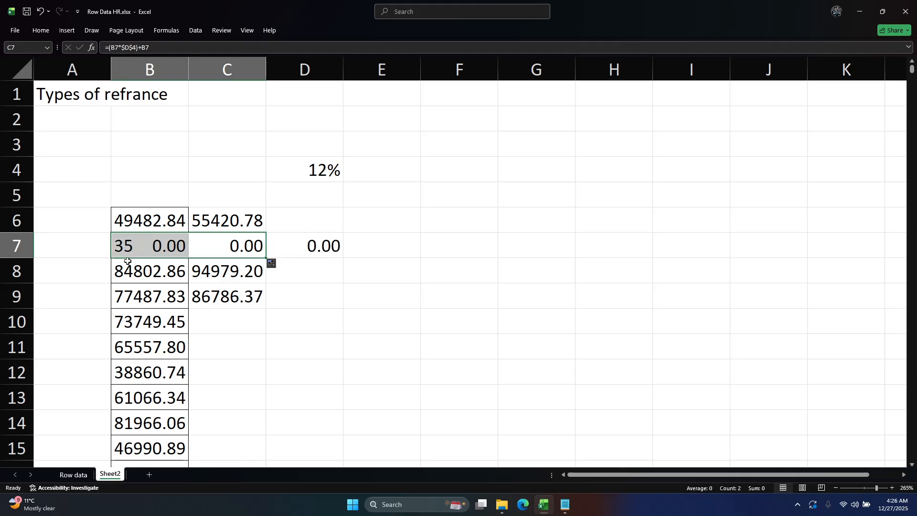
double_click(159, 246)
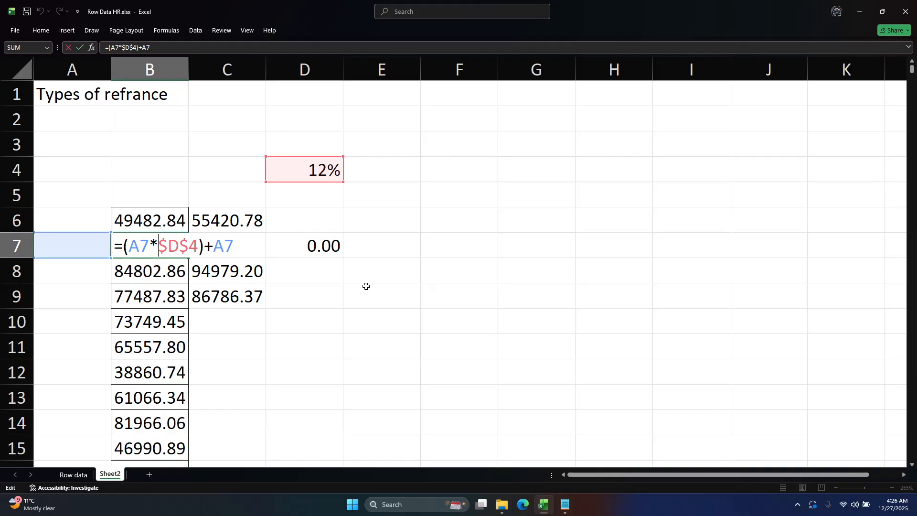
Step: Undo the fill into B7 and recheck the formula in D7
click(248, 245)
key(ctrl+z)
key(ctrl+z)
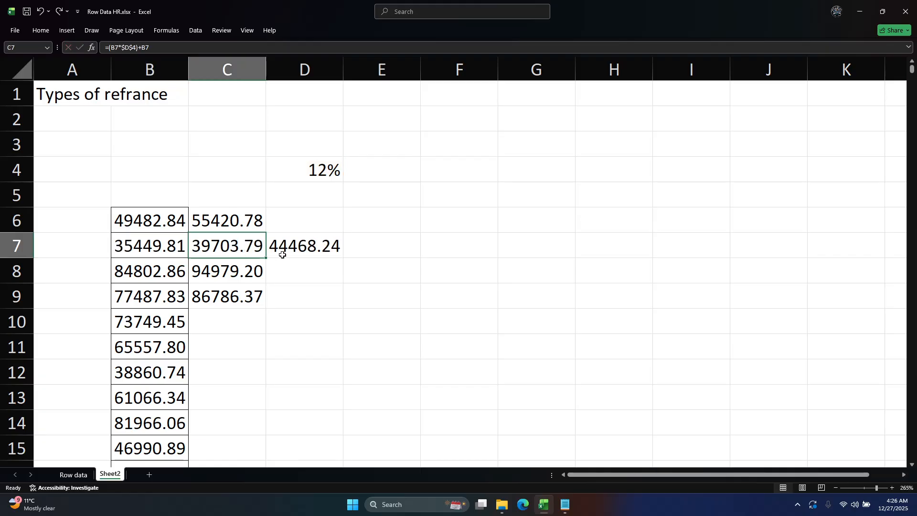
click(311, 247)
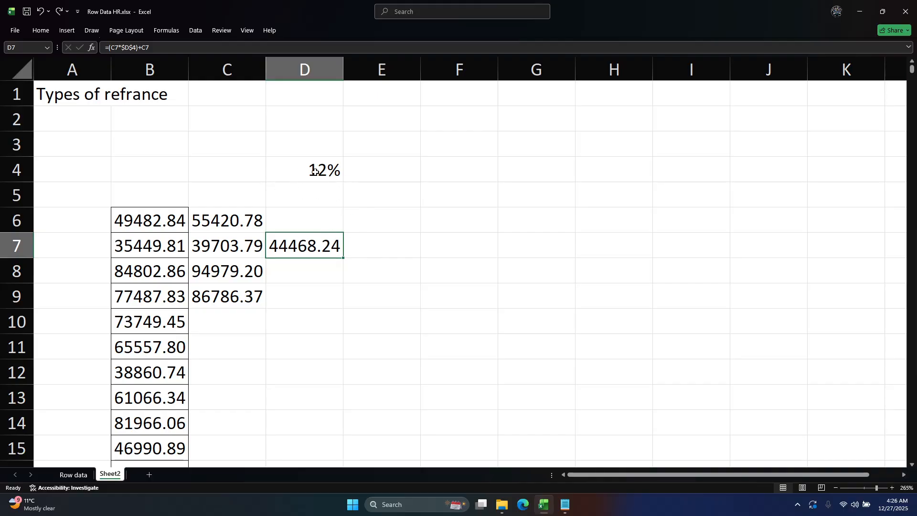
Step: Clear the contents of columns B to D from row 6 down through row 155
drag(171, 227, 284, 432)
key(ctrl+shift+Down)
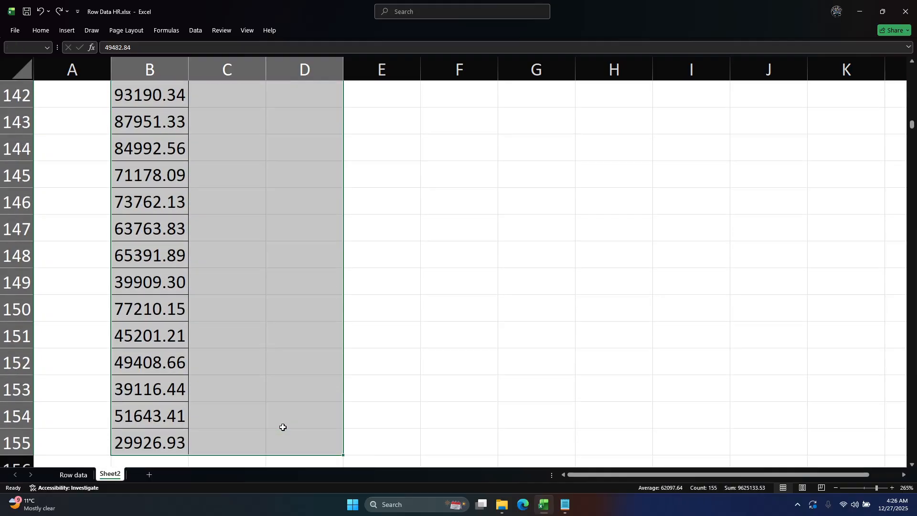
key(Delete)
click(211, 280)
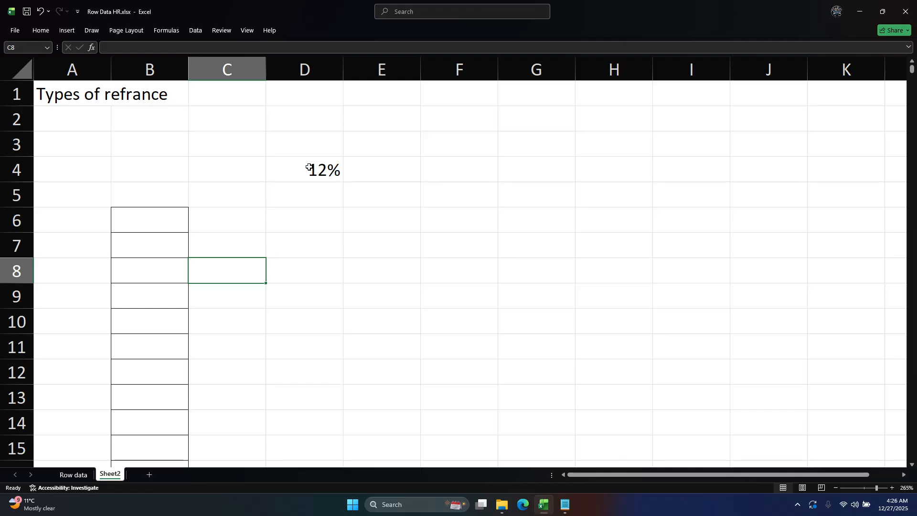
Step: Extend the rate row by entering 15% in E4, 18% in F4 and 20% in G4
click(377, 168)
text(15)
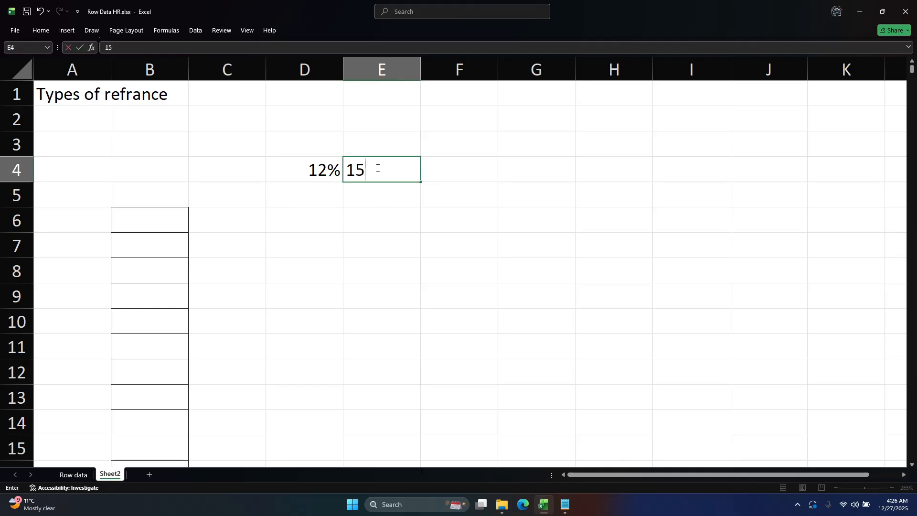
text(%)
key(Tab)
text(18%)
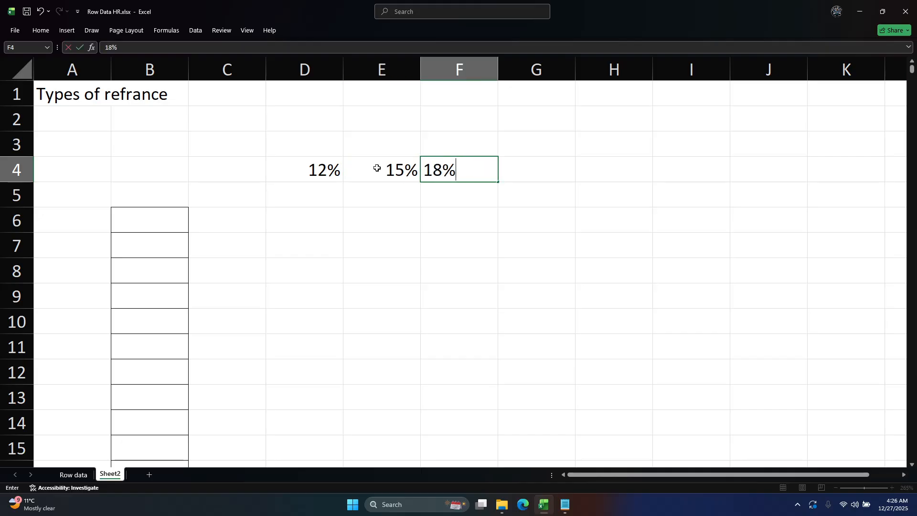
key(Tab)
text(20)
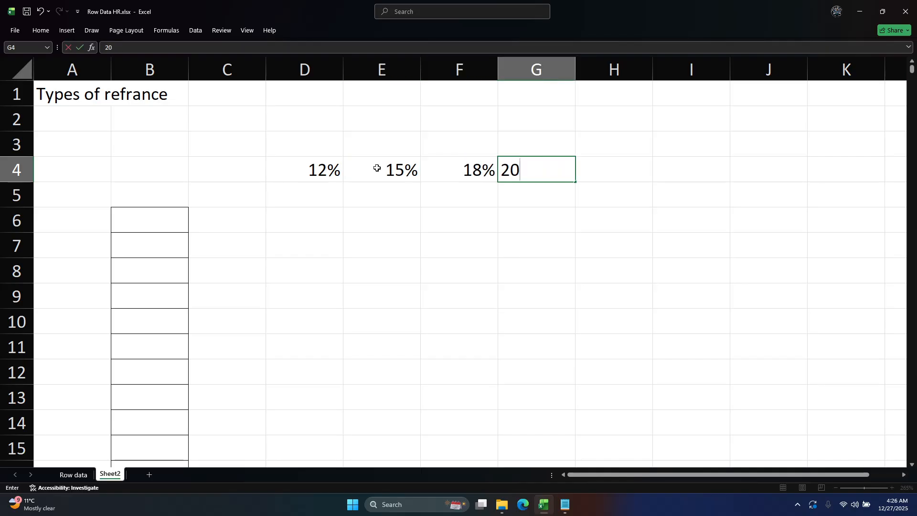
text(%)
key(Return)
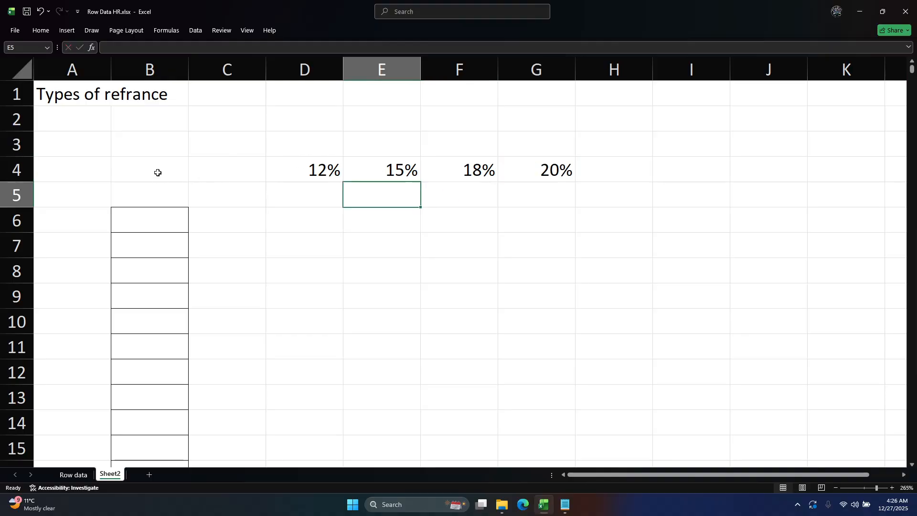
Step: Enter the heading Amt in C4, beside the rate row
click(228, 176)
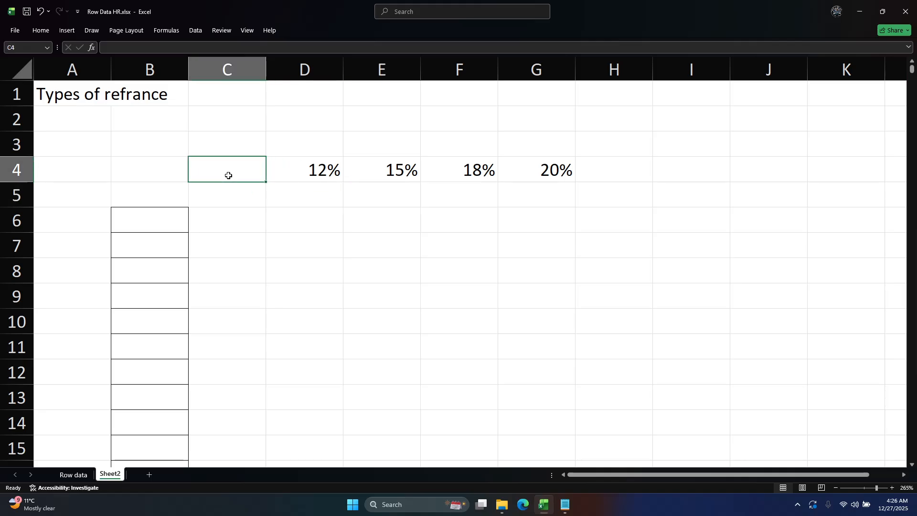
click(297, 143)
click(235, 172)
text(Amt)
key(Return)
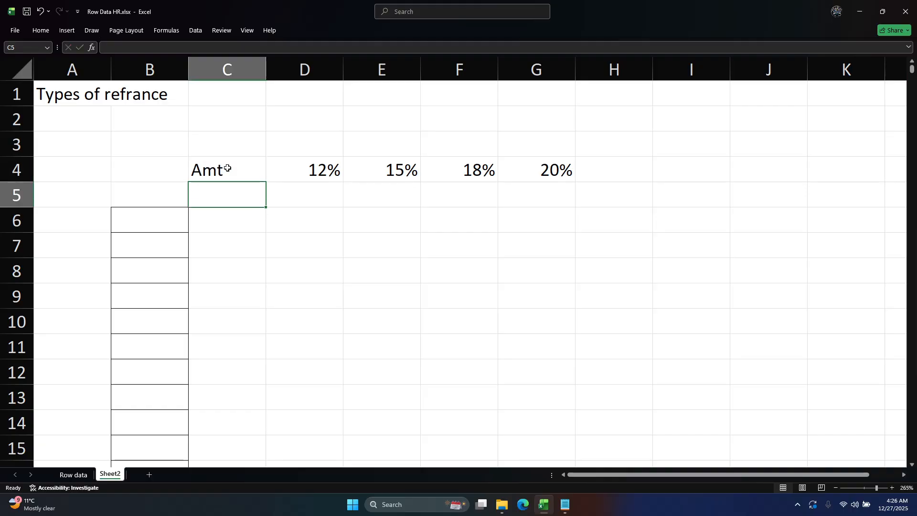
Step: Enter the amounts 10000, 20000 and 30000 in C5 through C7 under the Amt heading
text(10000)
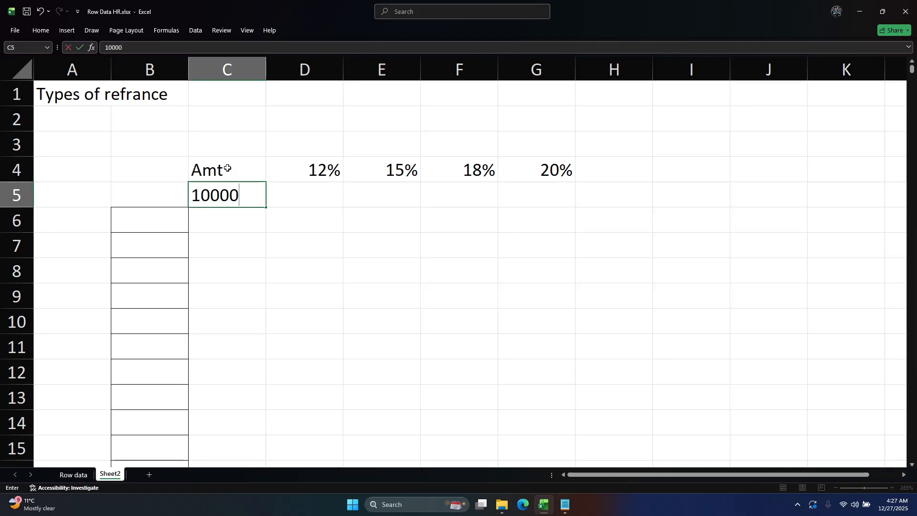
key(Return)
text(20000)
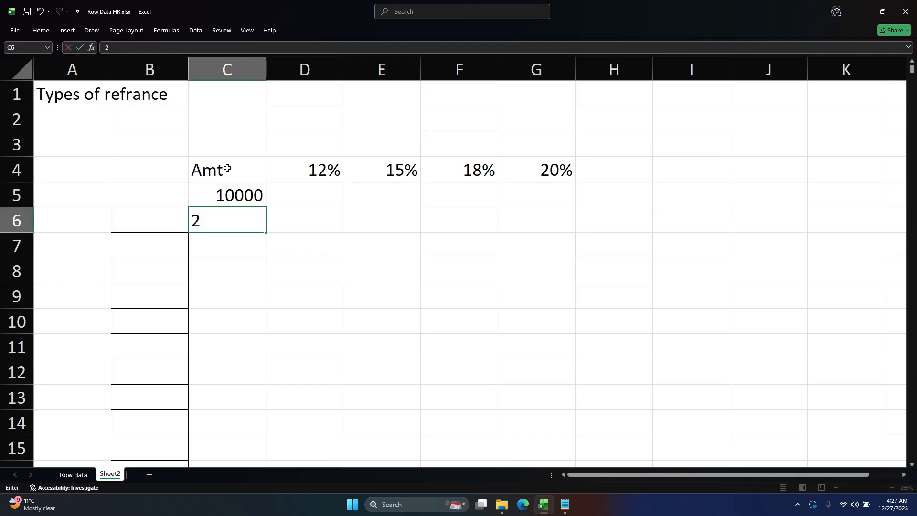
key(Return)
key(BackSpace)
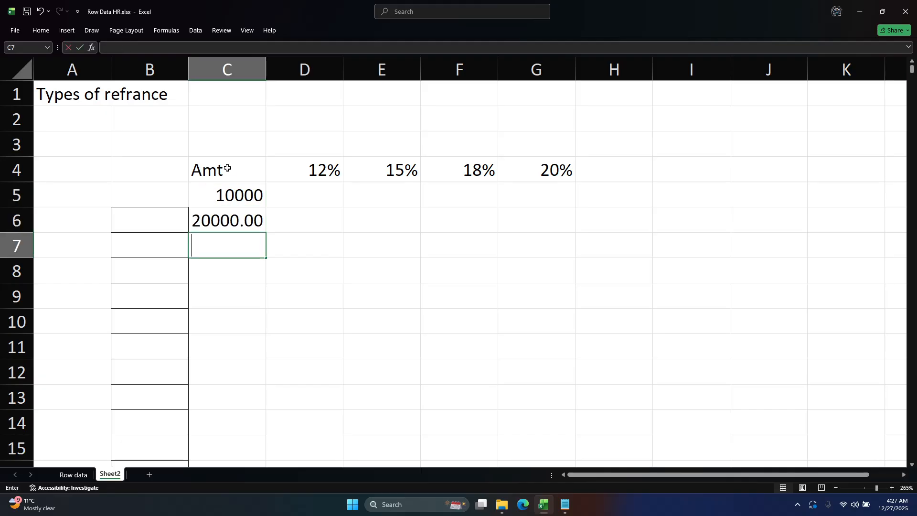
text(30000)
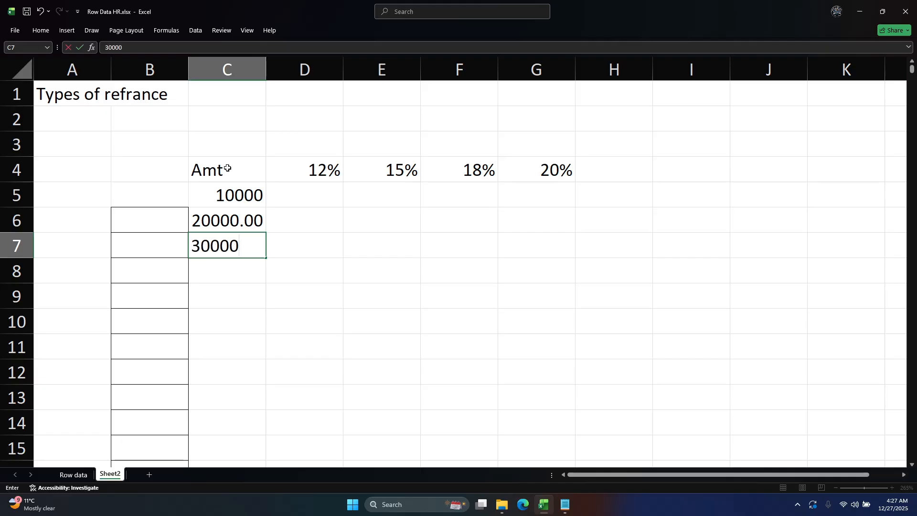
key(Return)
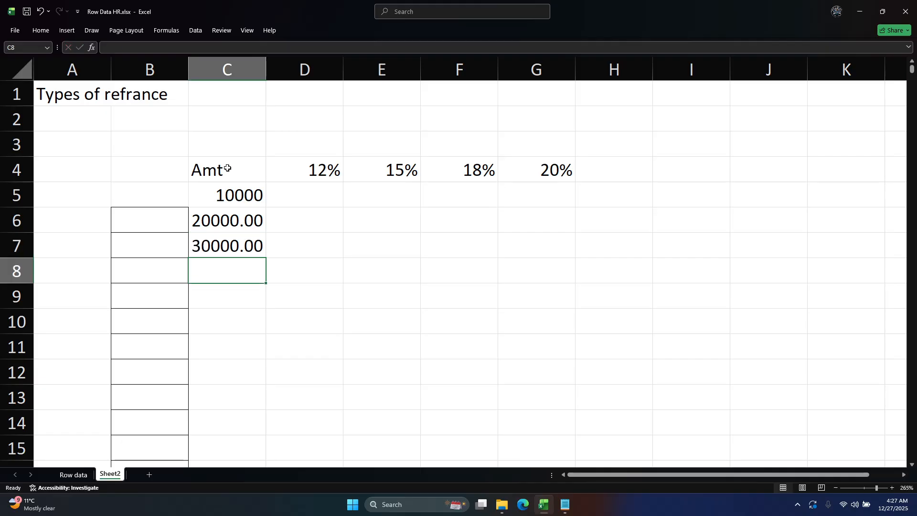
Step: Enter the amount 40000 in C8, below the other amounts
text(40)
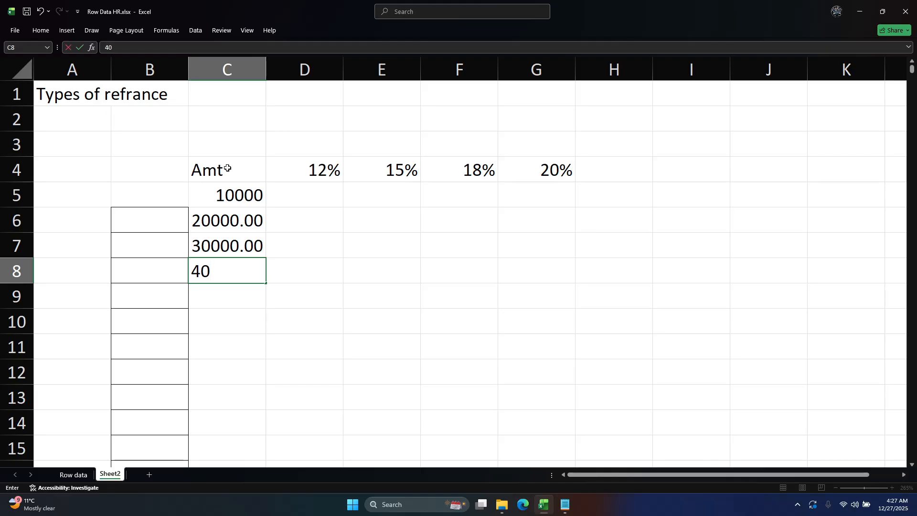
text(000)
key(Return)
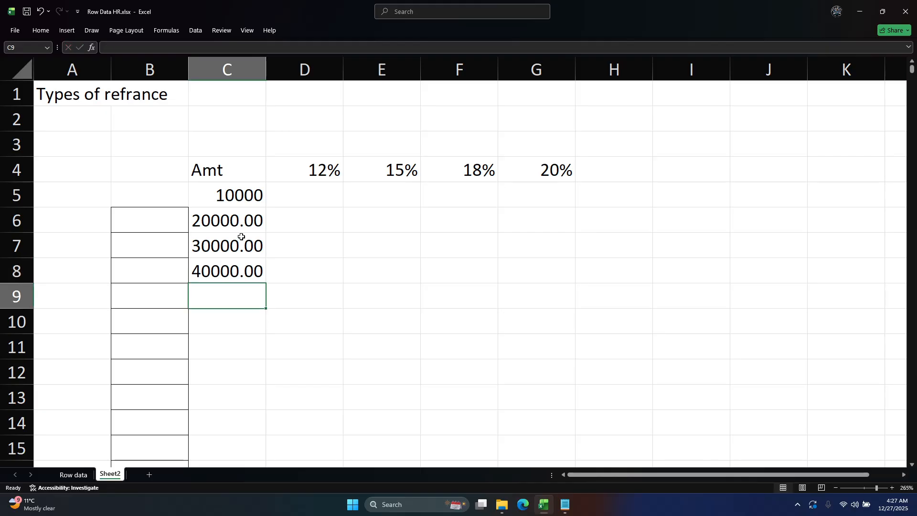
click(227, 219)
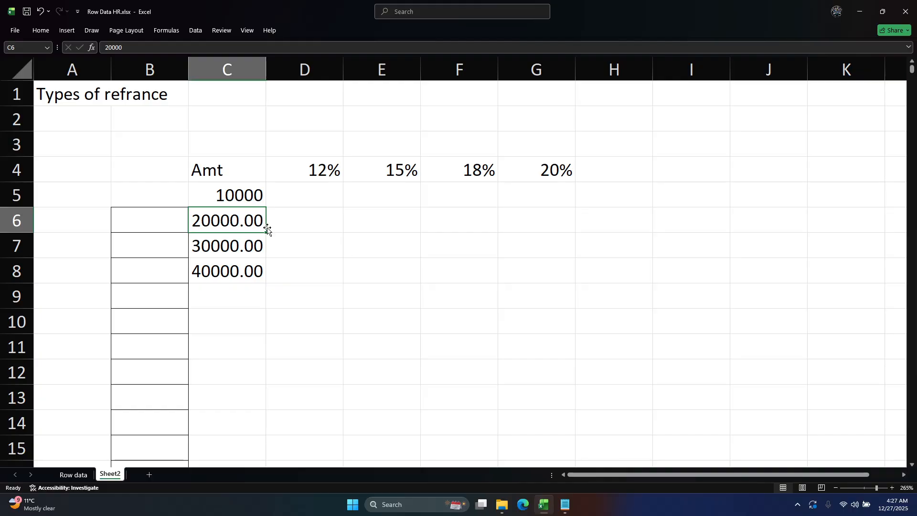
drag(266, 232, 262, 212)
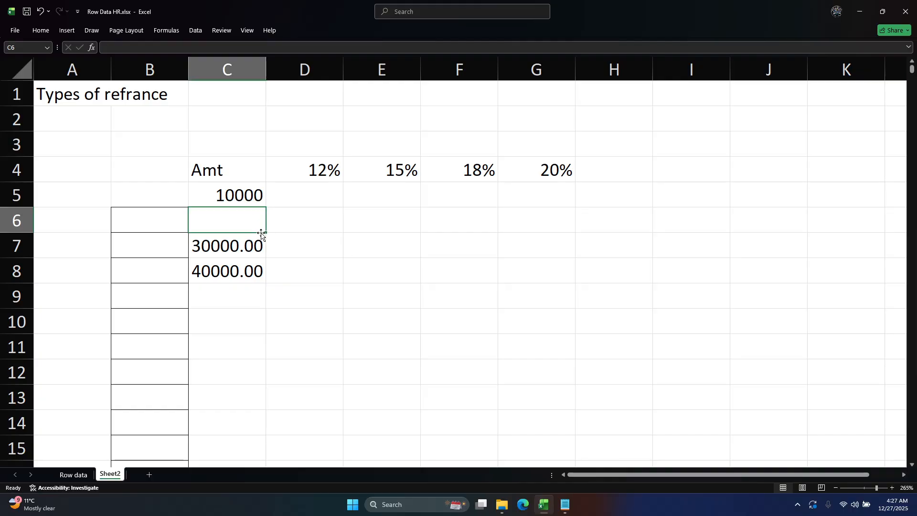
key(ctrl+z)
Step: Try to give the amount in C5 two decimals by re-entering it as 10000.00
click(238, 188)
text(10000)
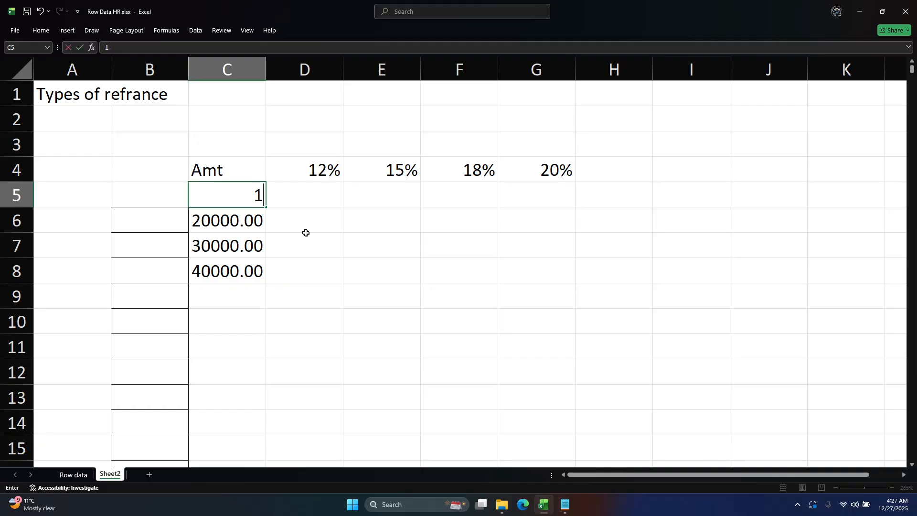
key(Return)
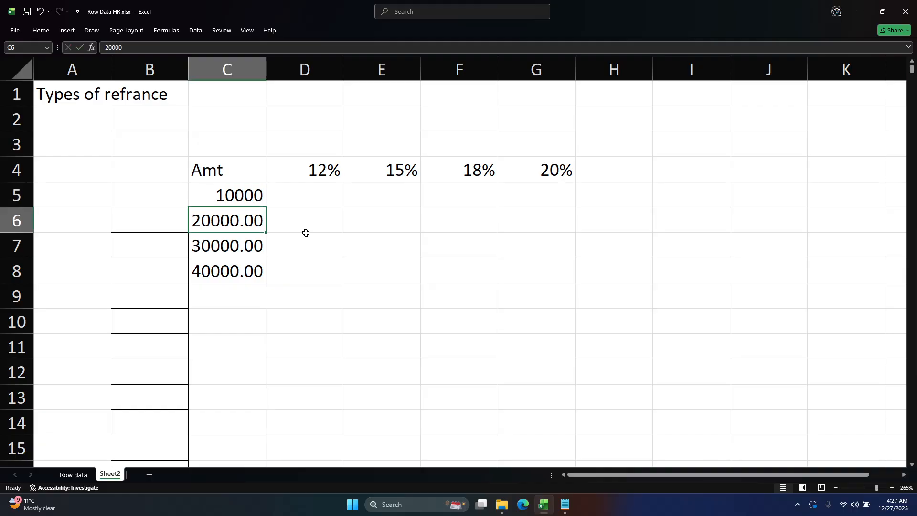
double_click(254, 194)
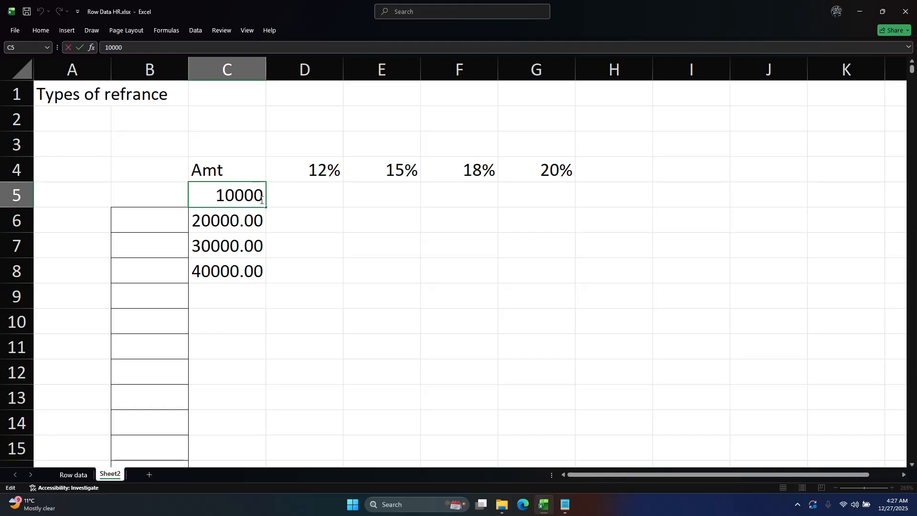
text(.00)
key(Tab)
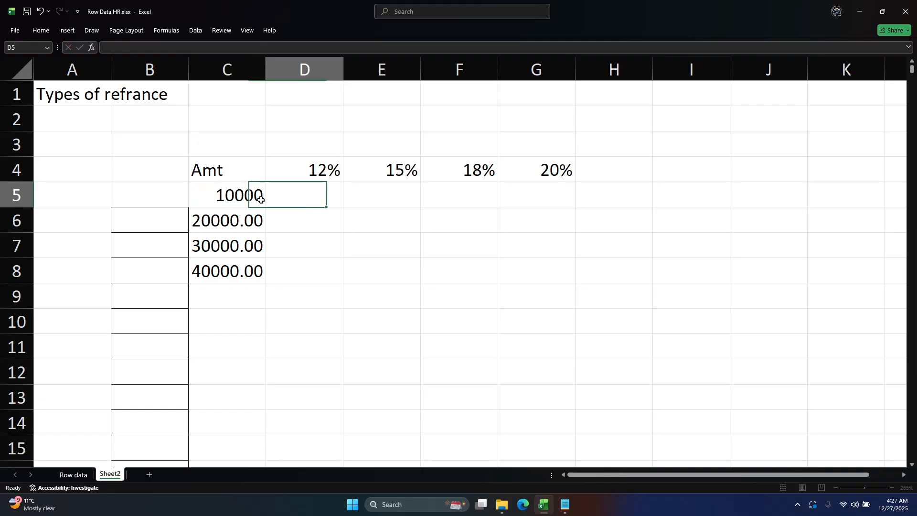
click(240, 202)
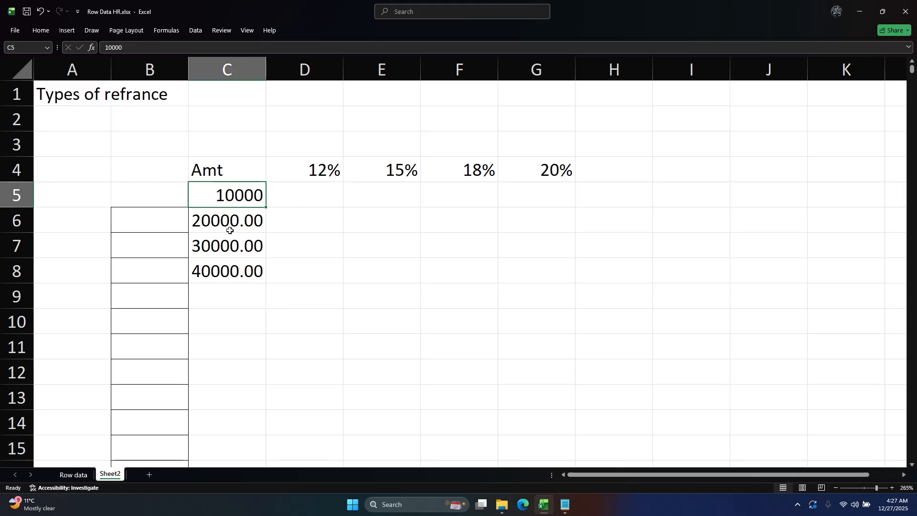
Step: Remove the two decimal places from the amounts in C6 through C8
click(239, 221)
double_click(239, 221)
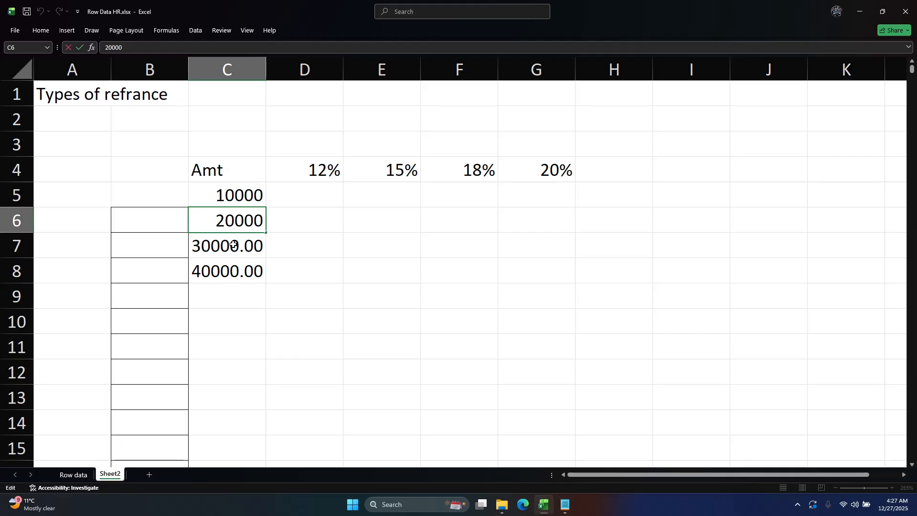
click(382, 296)
drag(228, 221, 224, 273)
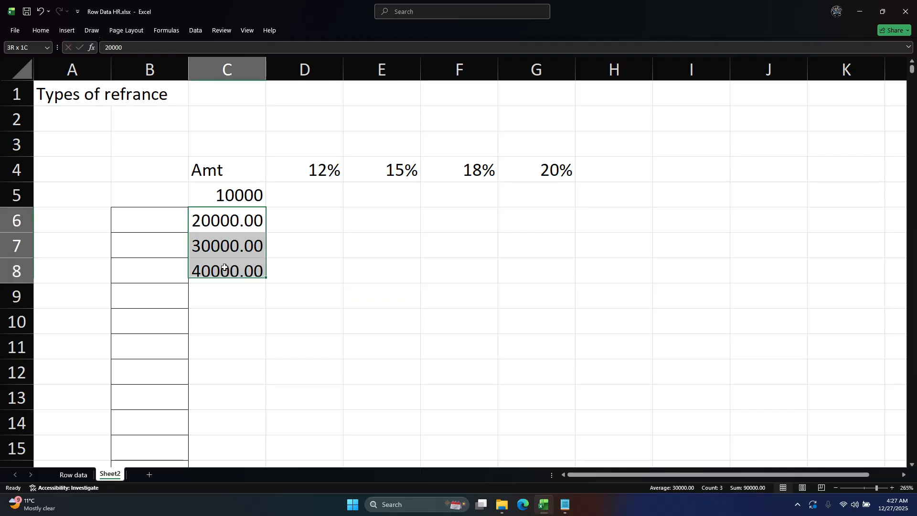
click(42, 30)
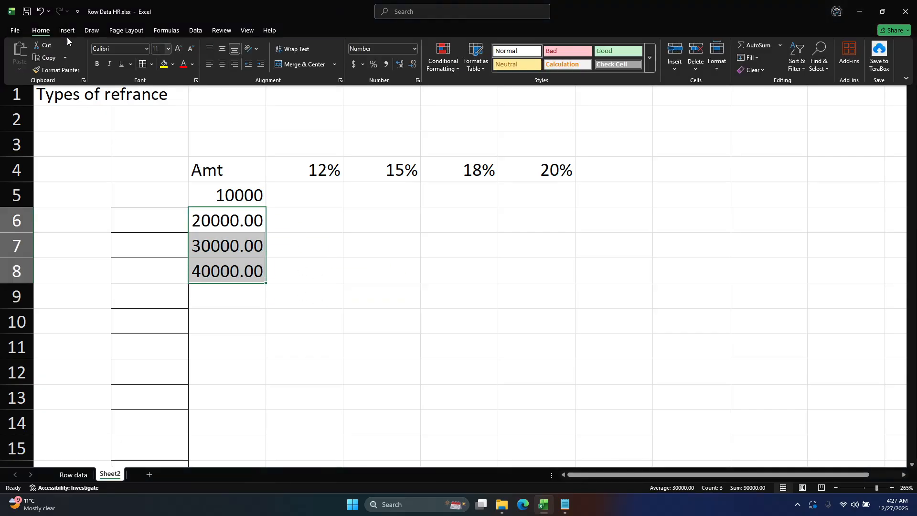
click(413, 64)
click(412, 64)
click(349, 234)
click(325, 250)
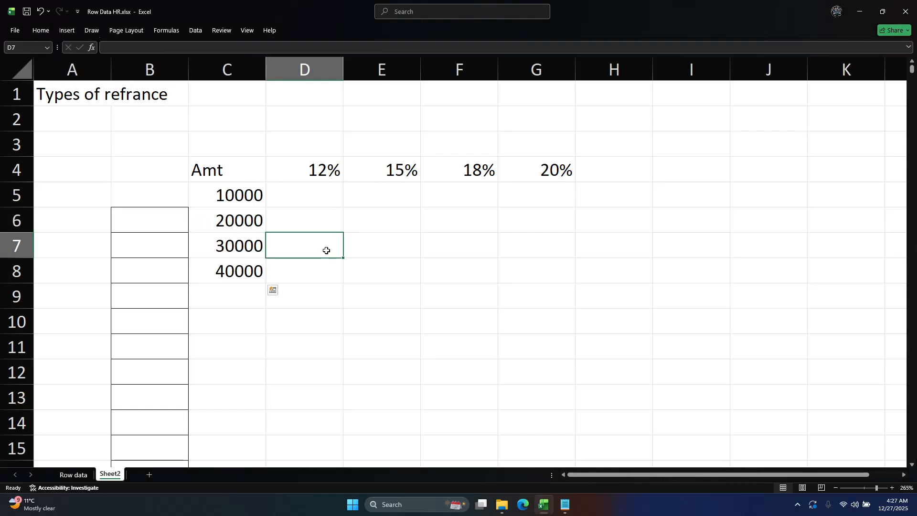
Step: Enter the formula =C5*D4 in D5 to multiply the first amount by the first rate
drag(242, 193, 240, 270)
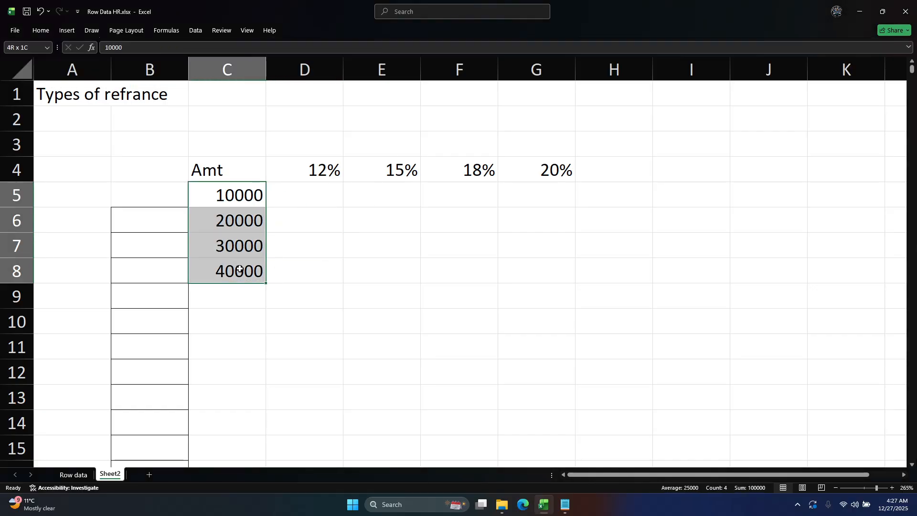
click(304, 194)
click(235, 196)
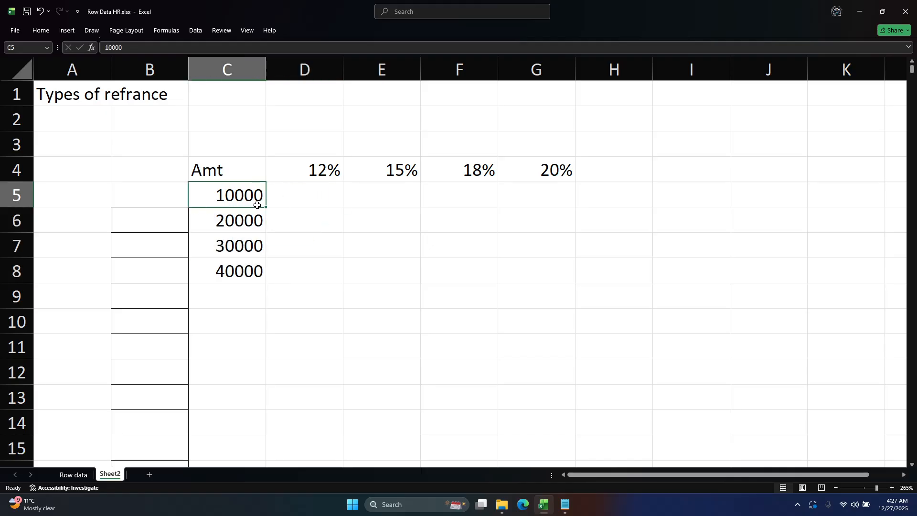
click(314, 172)
click(309, 202)
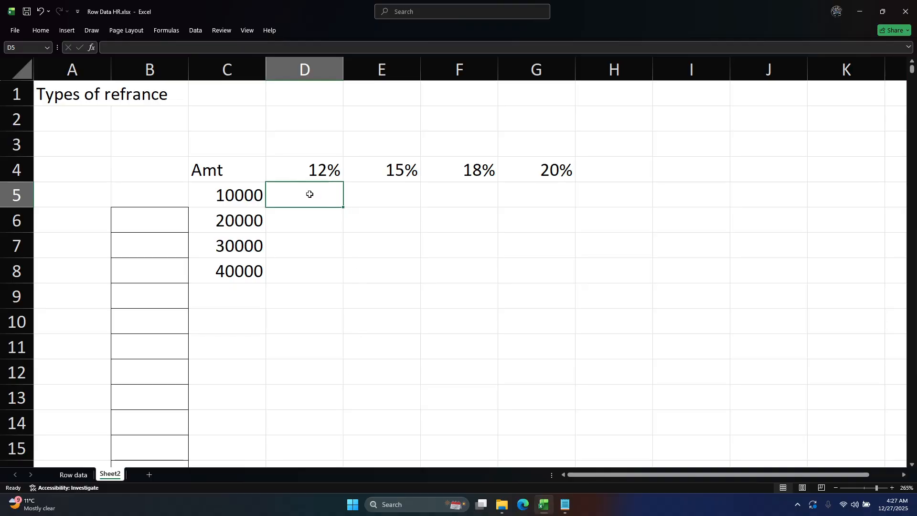
text(=)
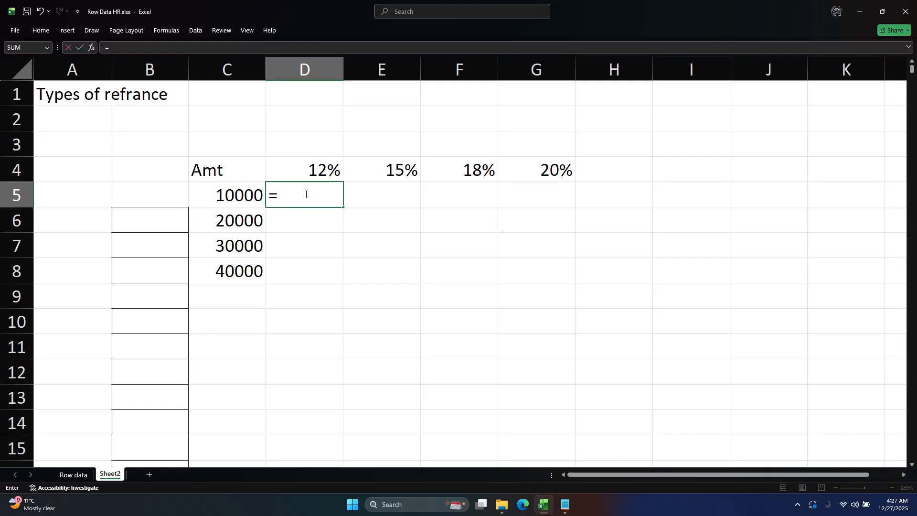
click(244, 191)
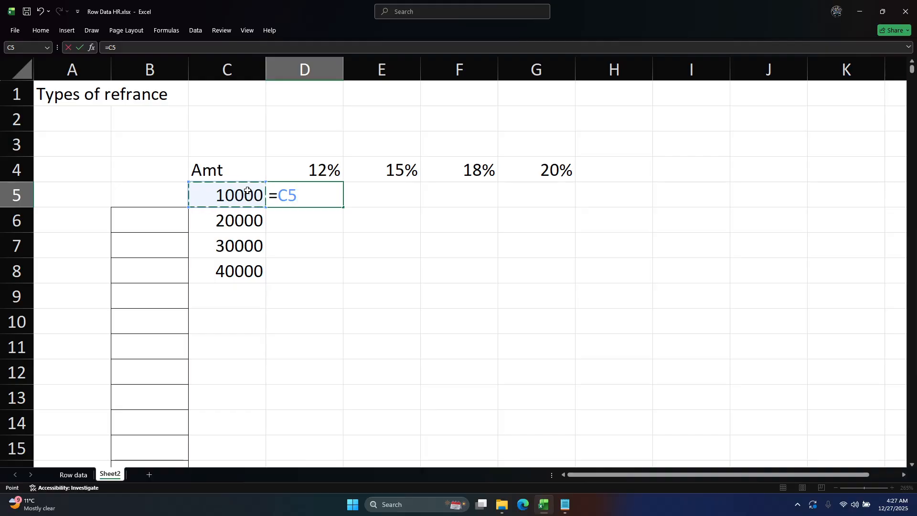
text(*)
click(310, 170)
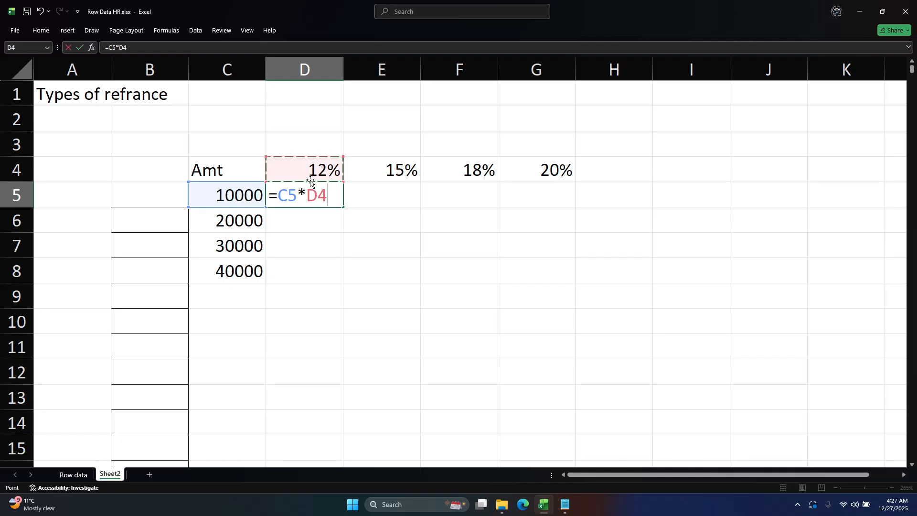
key(Return)
Step: Copy the formula in D5 down to D6
click(223, 197)
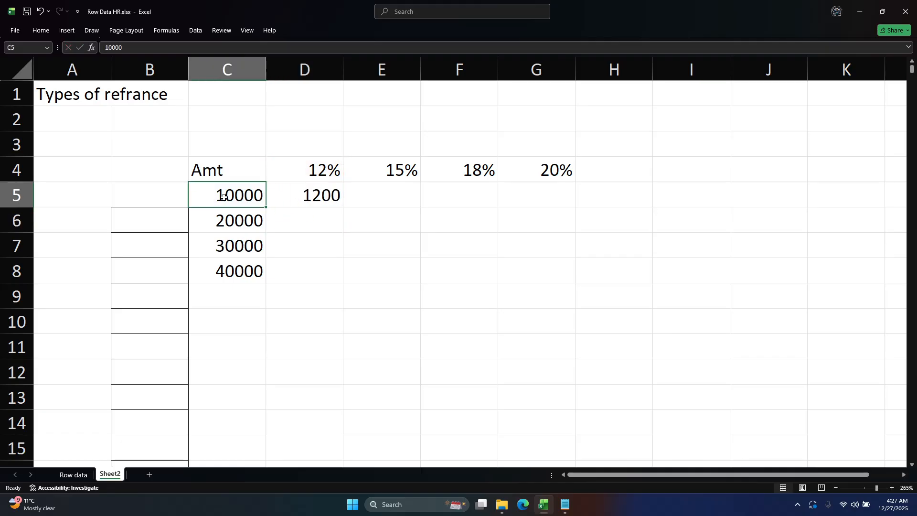
click(310, 198)
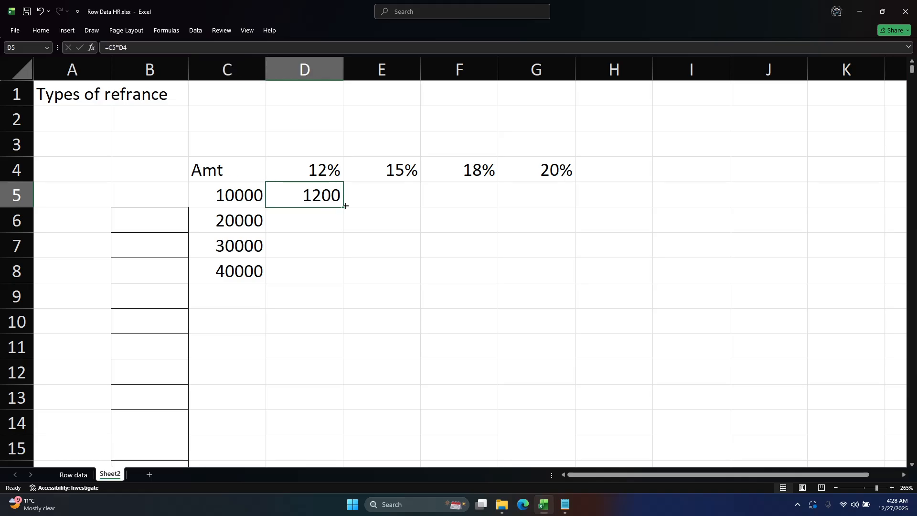
drag(344, 207, 347, 230)
Step: Compare the formulas in D6 and D5 and examine which cells each one references
click(246, 223)
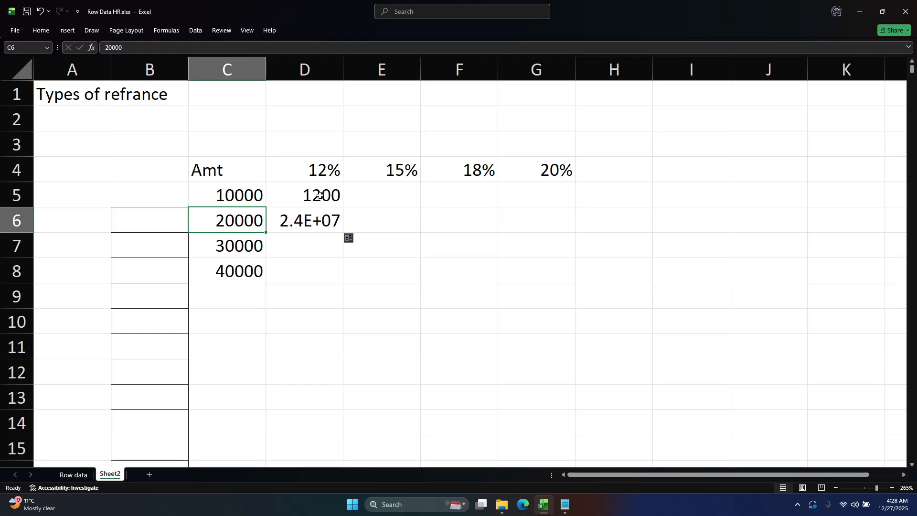
click(319, 195)
click(323, 216)
double_click(325, 213)
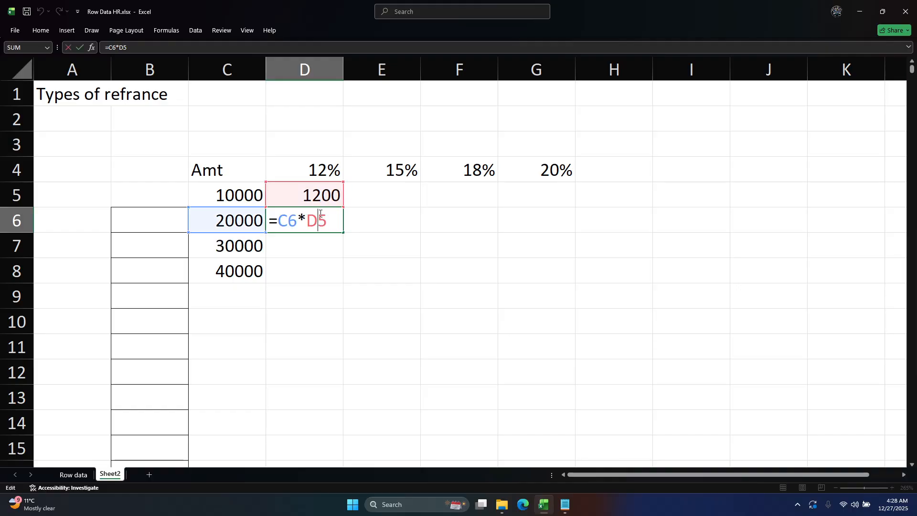
key(Tab)
click(311, 193)
double_click(311, 193)
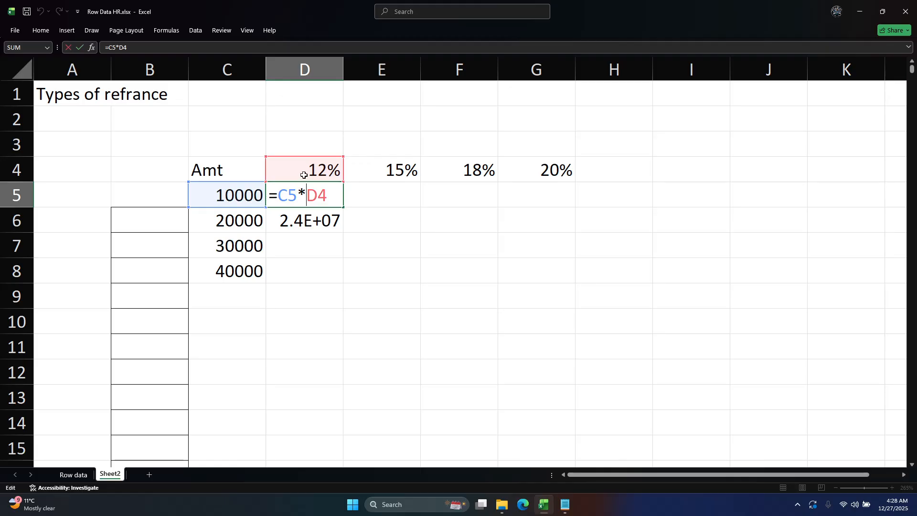
key(Tab)
Step: Change the formula in D6 to =C6*D$4, locking the row of the rate reference
double_click(301, 225)
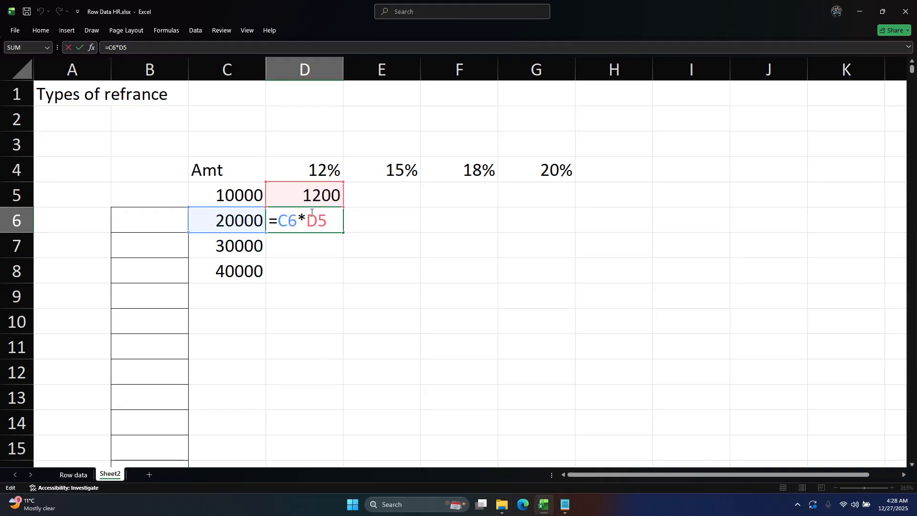
key(Delete)
text(4)
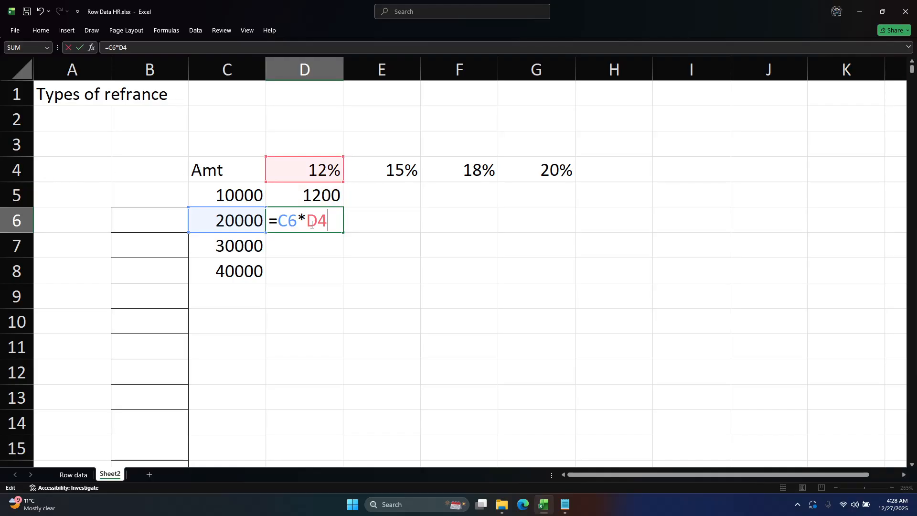
key(F4)
key(F4)
key(Tab)
Step: Copy the D6 formula down to D7 and check the references in the copied formula
click(319, 223)
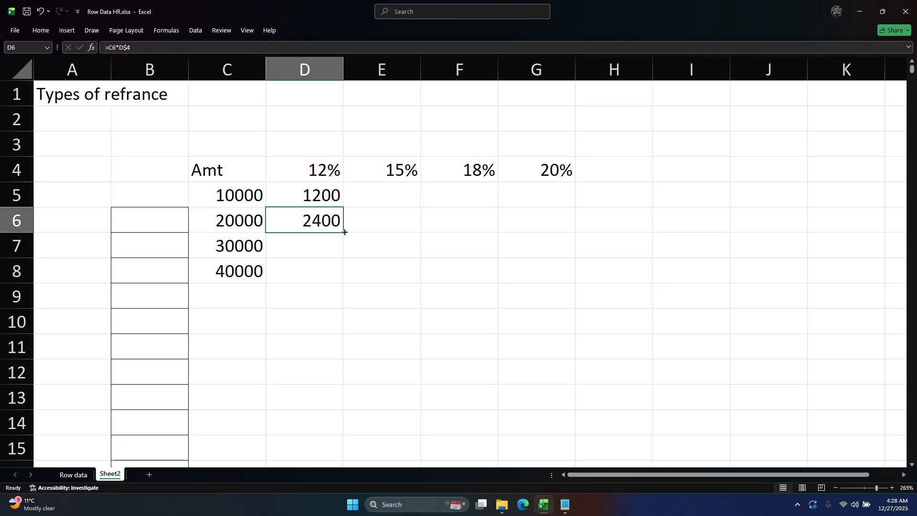
drag(344, 233, 297, 254)
click(235, 242)
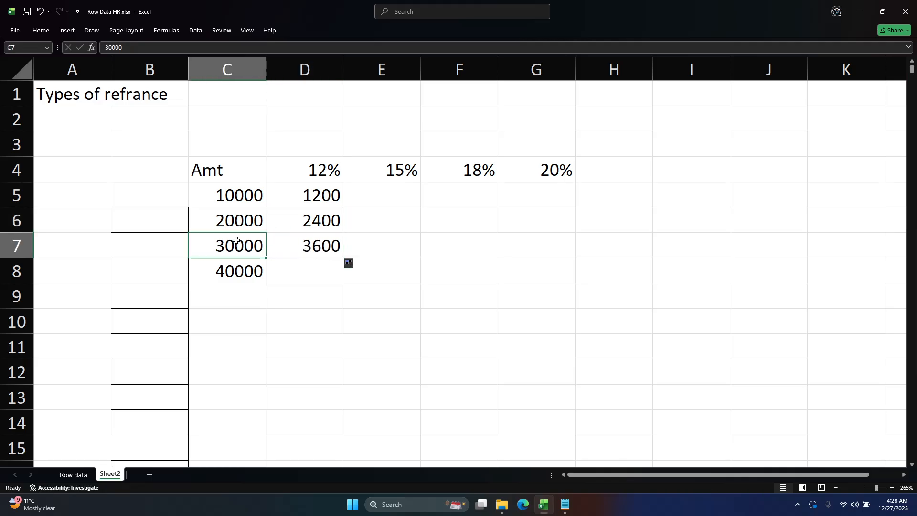
click(325, 177)
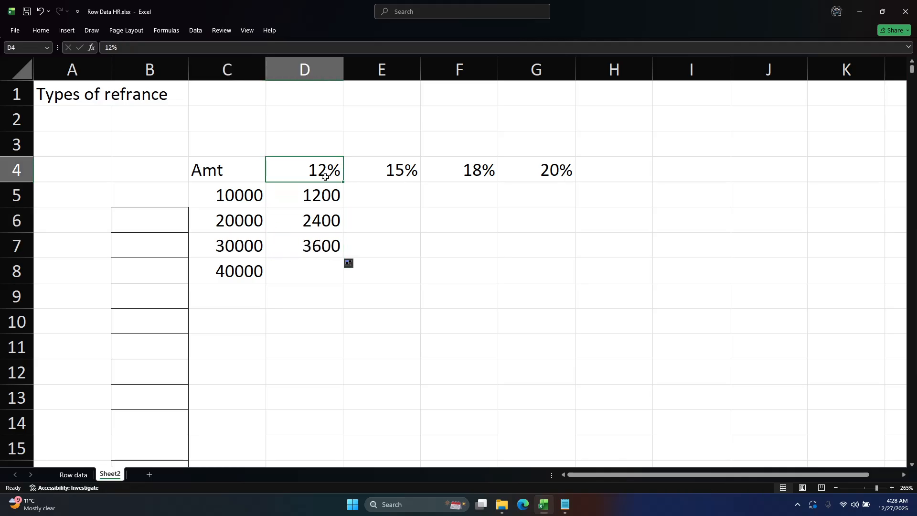
click(320, 248)
double_click(320, 248)
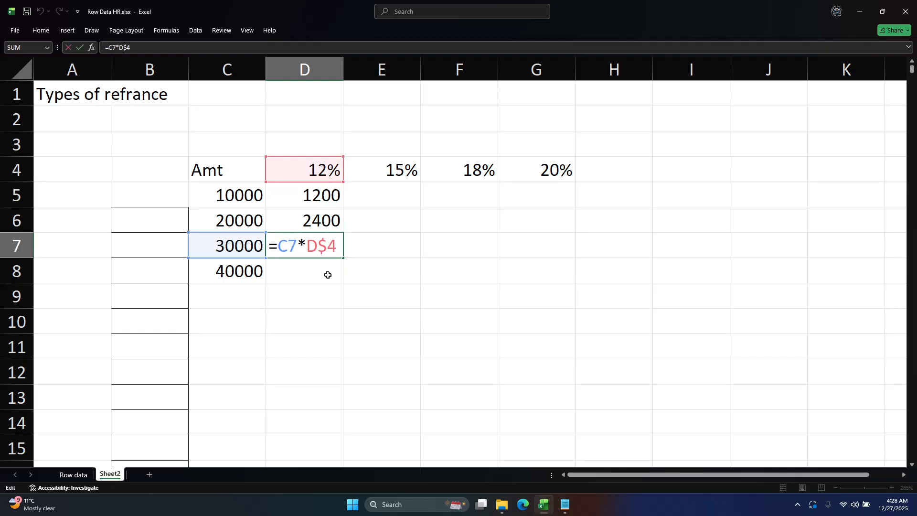
click(313, 214)
Step: Copy the formula in D5 across to E5 under the 15% rate
click(219, 199)
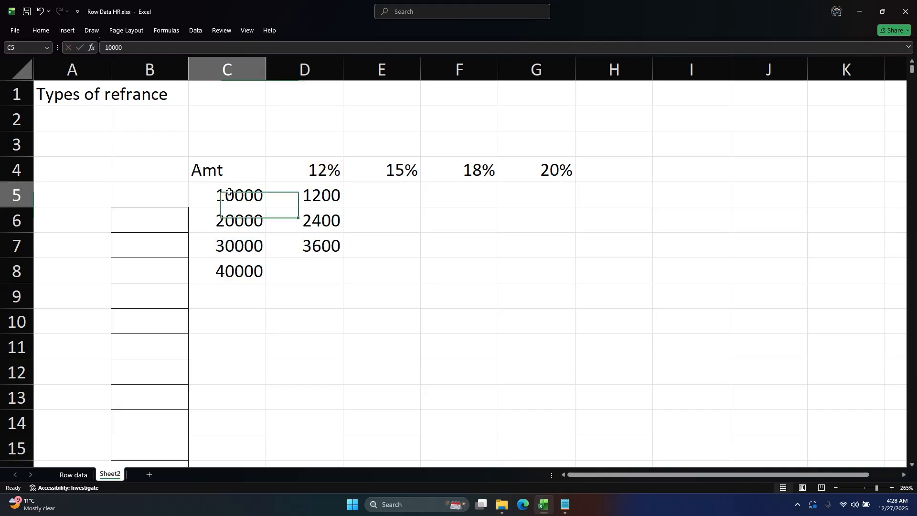
click(381, 196)
click(328, 199)
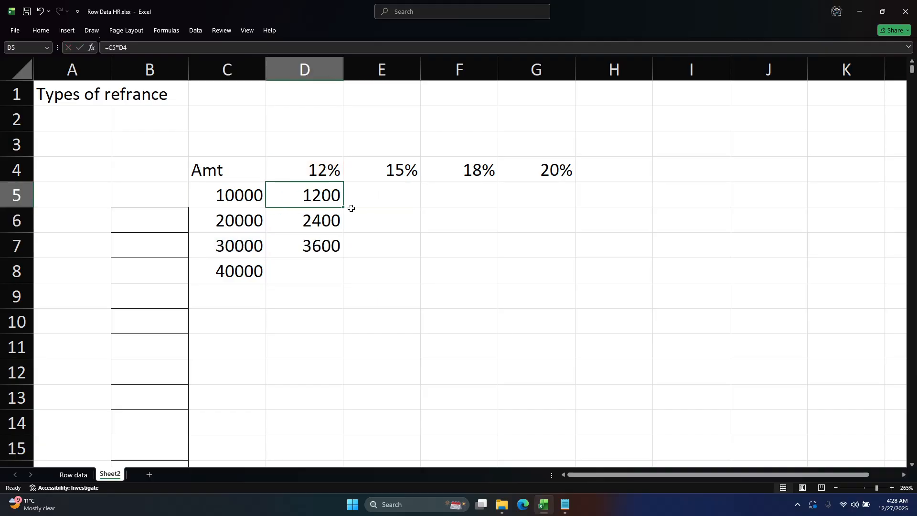
drag(343, 209, 408, 212)
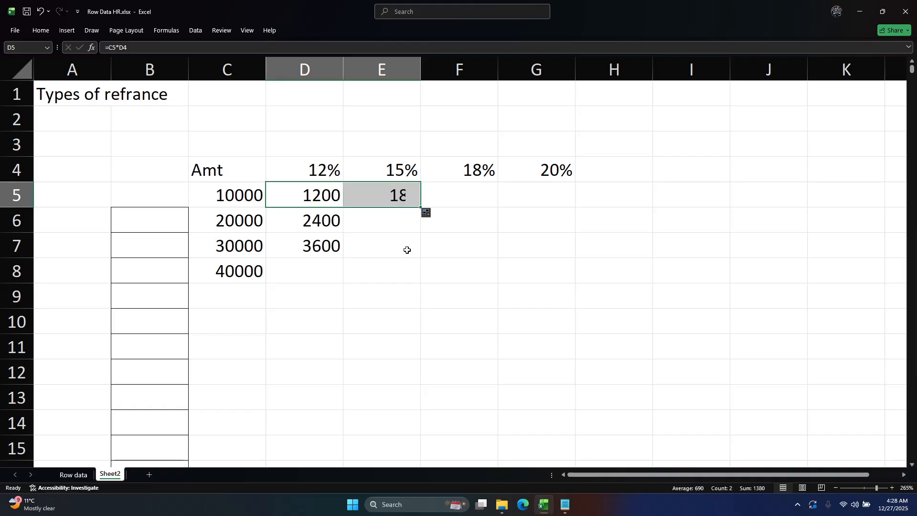
Step: Examine the references in the E5 and D5 formulas and compare them with the amounts in C5:C8 and the rates in D4:G4
click(404, 196)
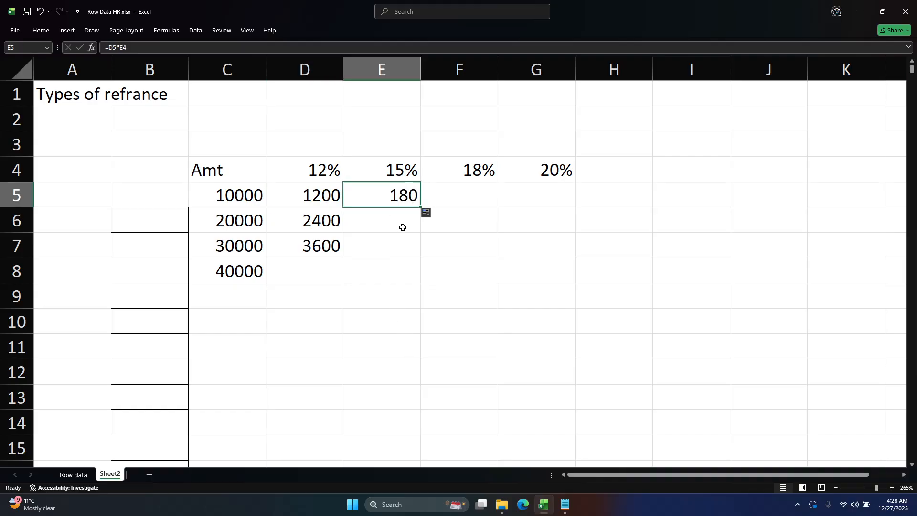
double_click(390, 196)
click(231, 199)
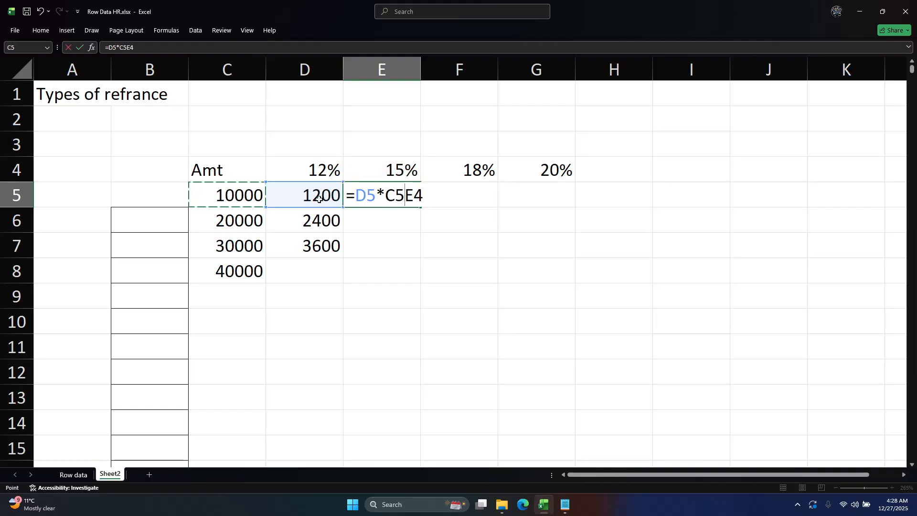
key(Escape)
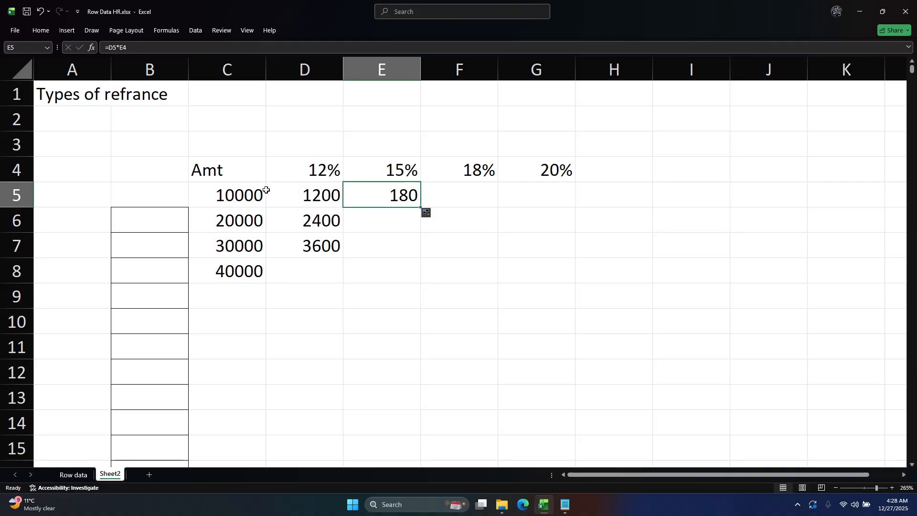
click(301, 199)
double_click(301, 199)
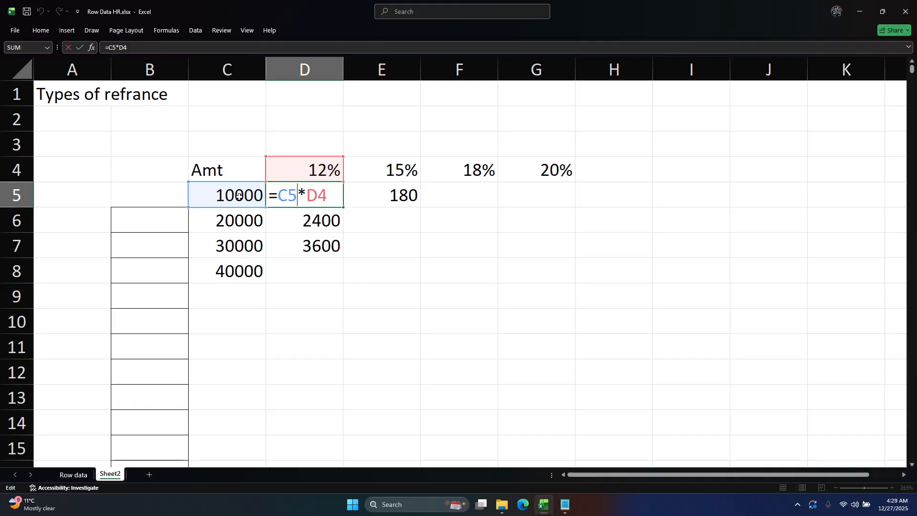
click(239, 196)
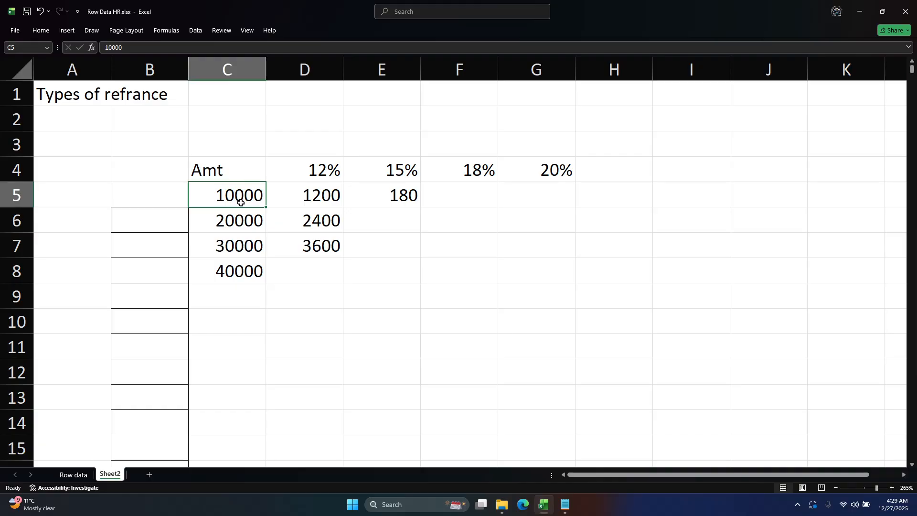
drag(239, 196, 243, 268)
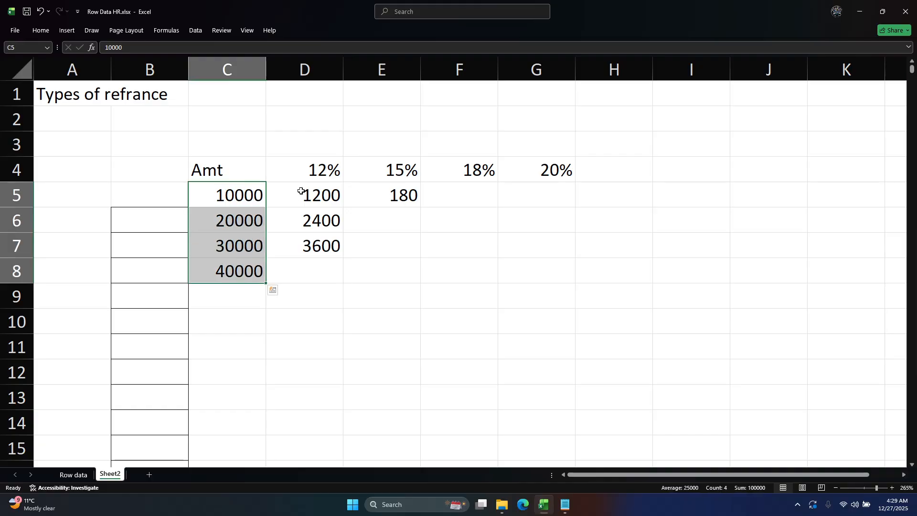
drag(313, 170, 544, 168)
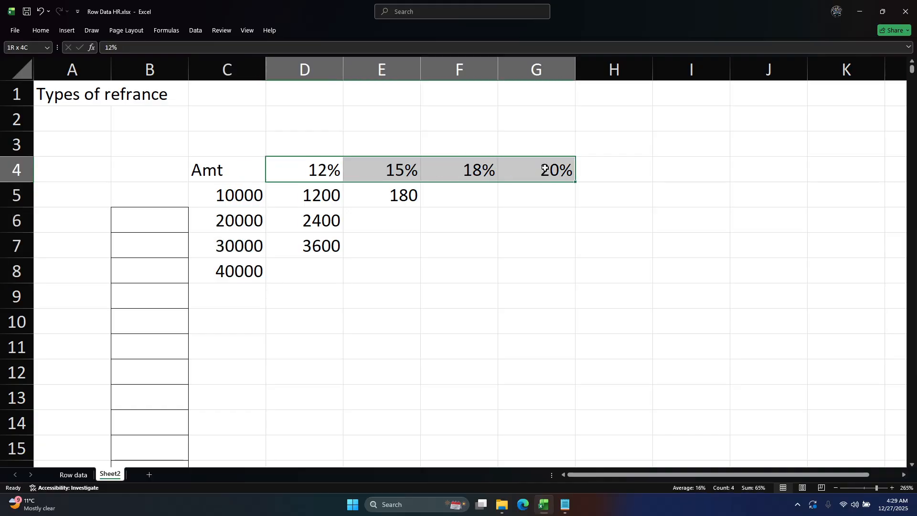
Step: Clear the results in D5:E7 and begin a new formula in D5
click(325, 196)
drag(307, 201, 383, 252)
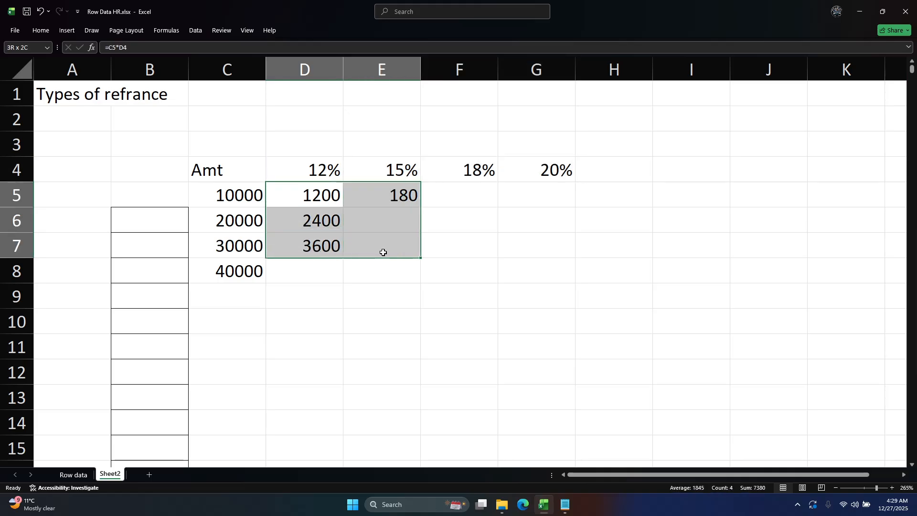
key(Delete)
click(307, 195)
double_click(307, 194)
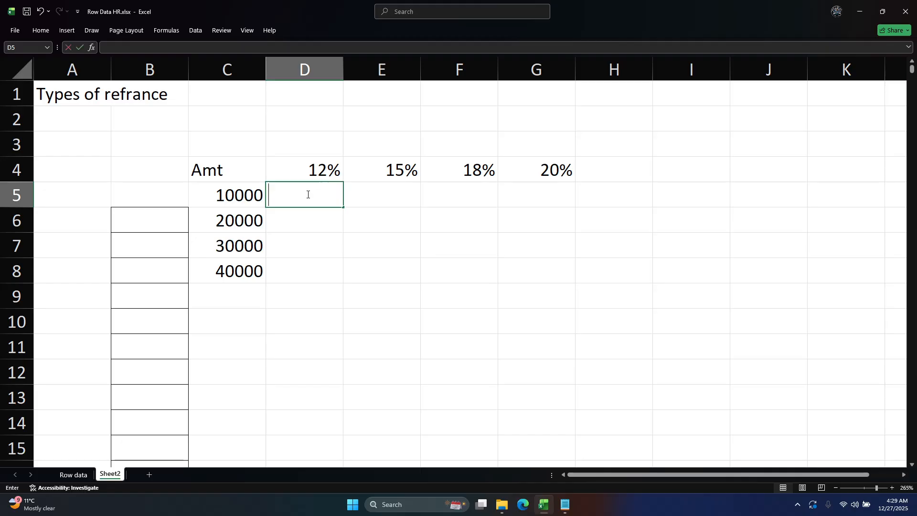
text(=)
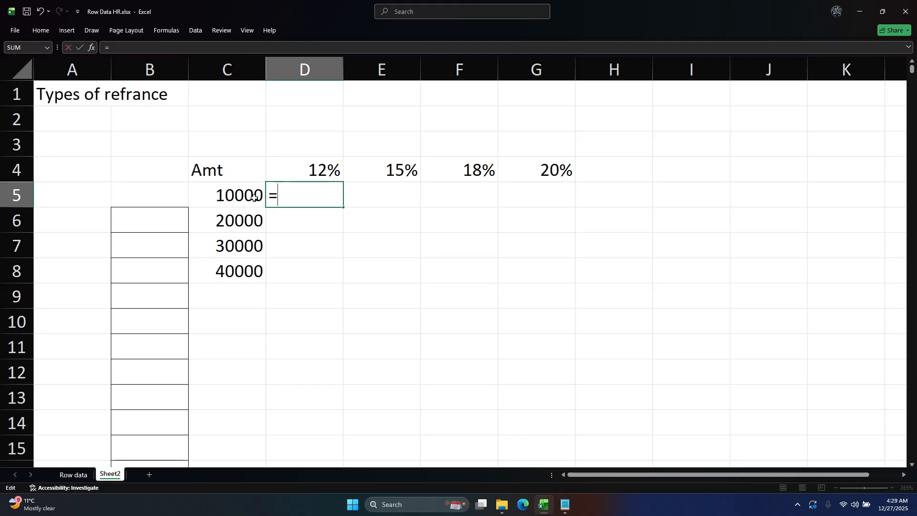
click(238, 195)
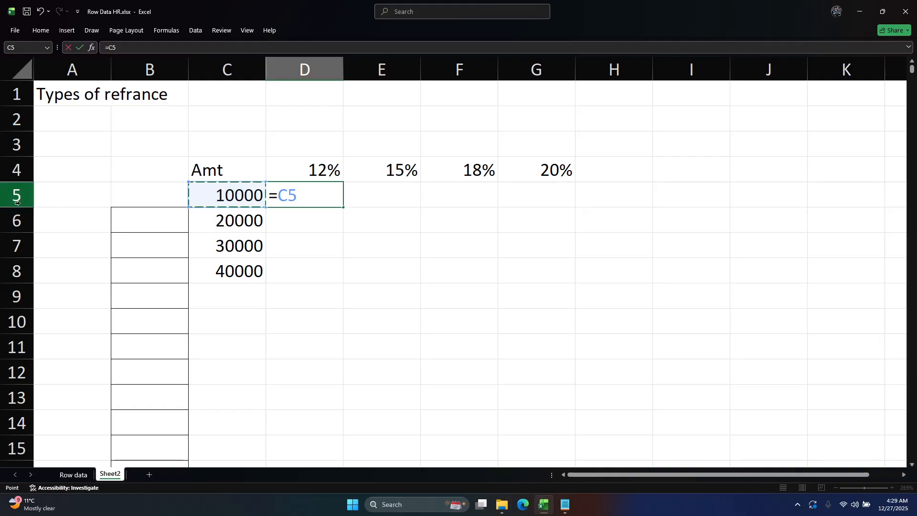
drag(17, 203, 17, 268)
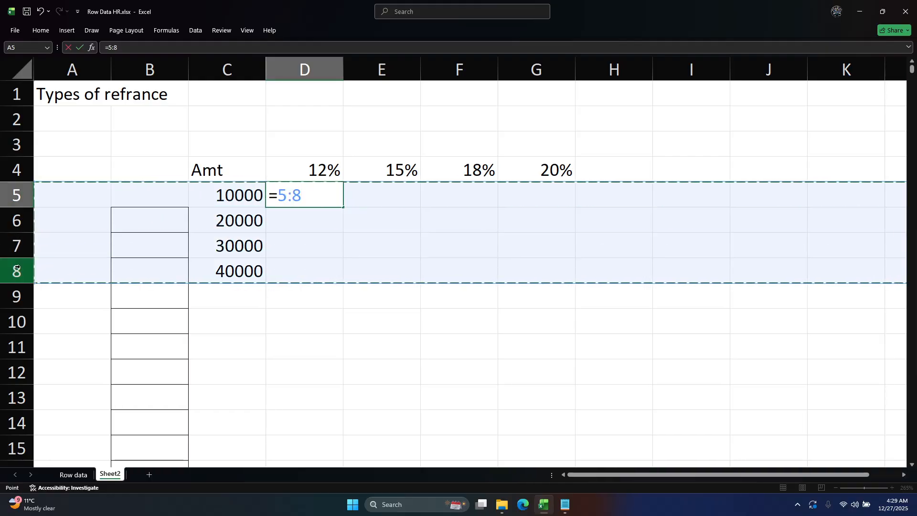
key(BackSpace)
key(BackSpace)
key(BackSpace)
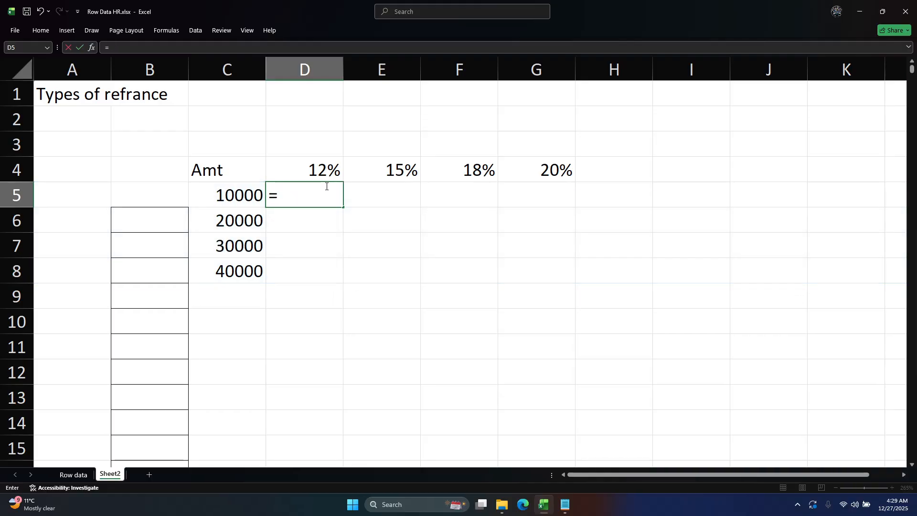
Step: Enter the formula =$C5*C$4 in D5, locking column C of the amount and row 4 of the second reference
click(227, 196)
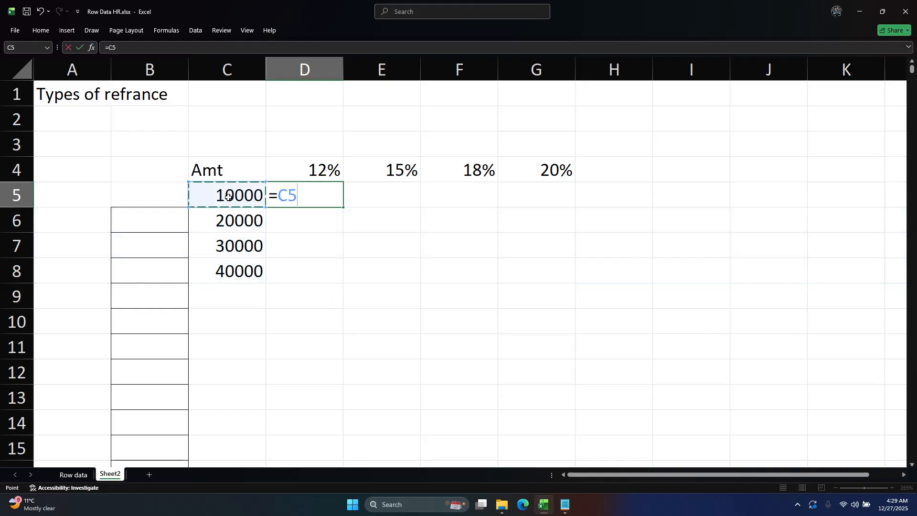
click(278, 194)
text($C5*)
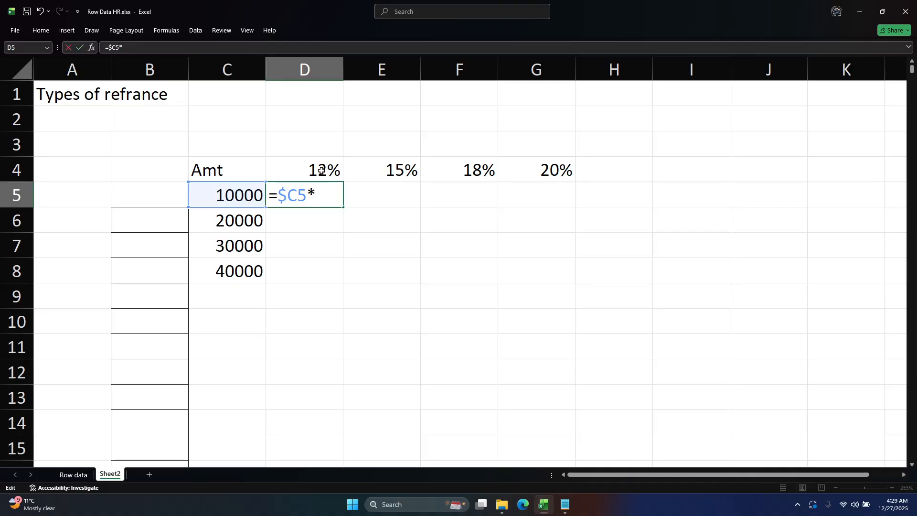
click(321, 170)
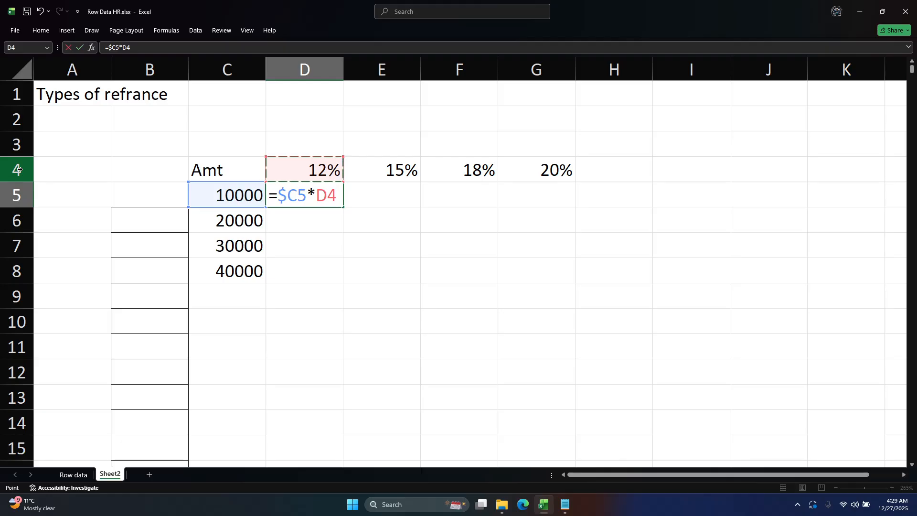
key(Left)
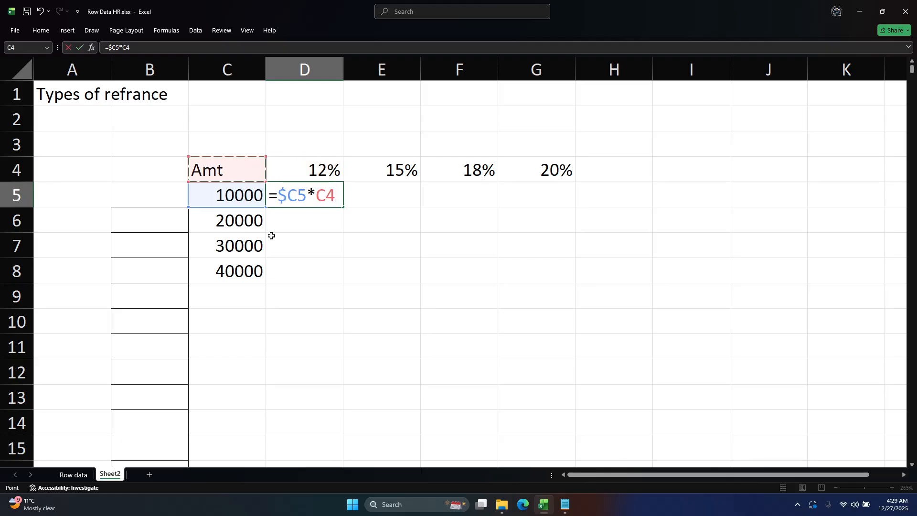
text($)
key(Left)
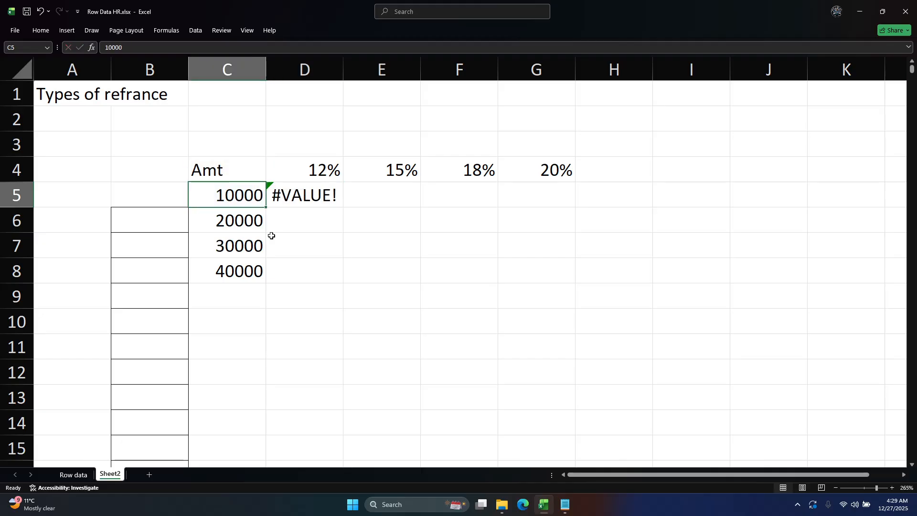
key(Right)
key(F2)
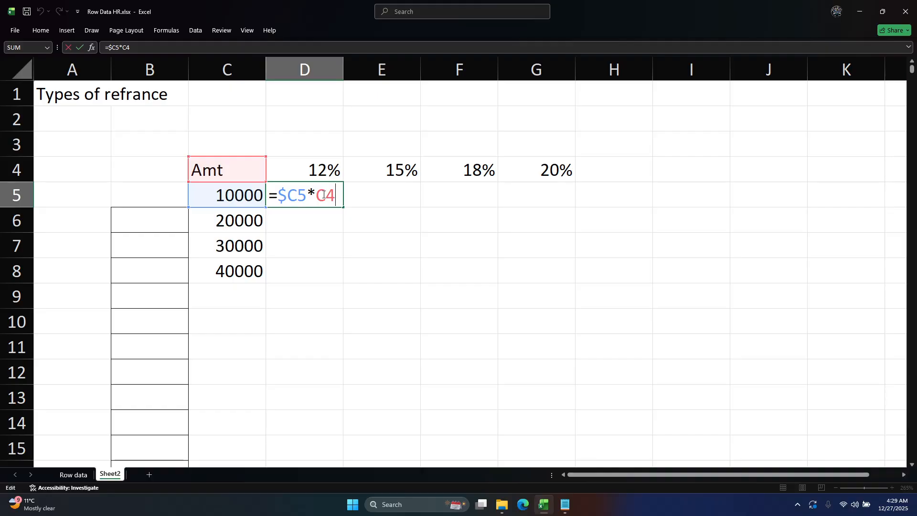
text($)
key(Return)
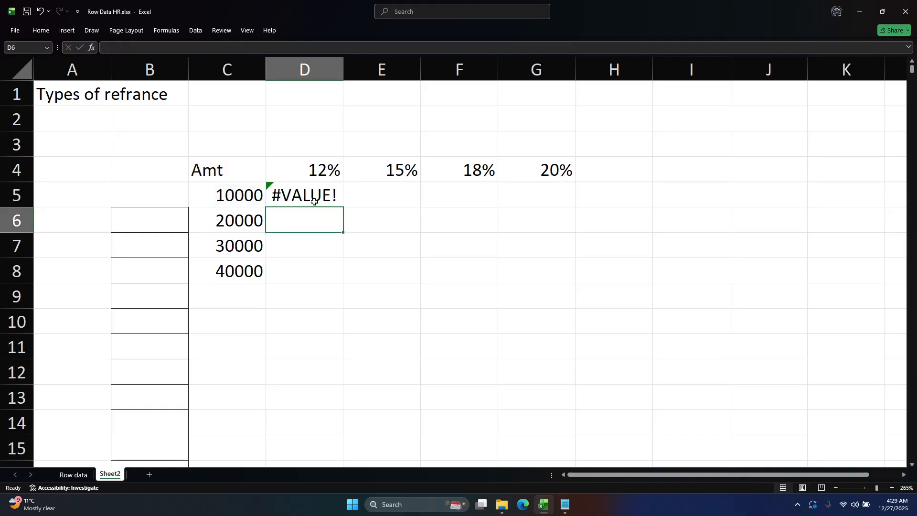
Step: Correct the formula in D5 to =$C5*D$4 so the amount is multiplied by the 12% rate
click(314, 200)
double_click(314, 210)
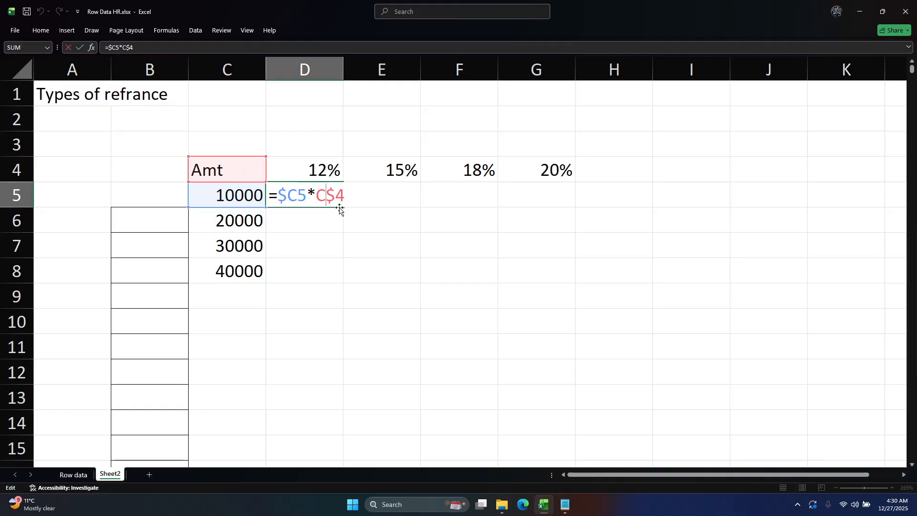
key(BackSpace)
text(D)
key(Tab)
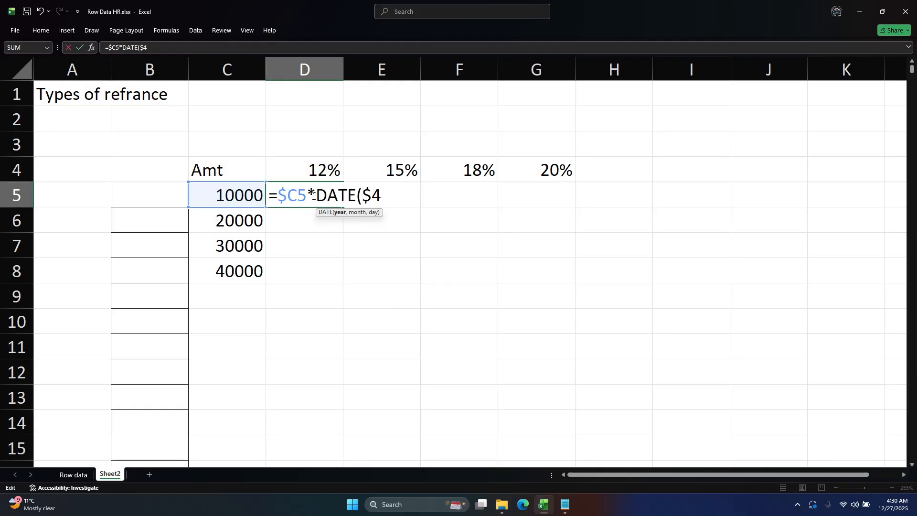
key(BackSpace)
key(BackSpace)
key(BackSpace)
key(BackSpace)
key(Return)
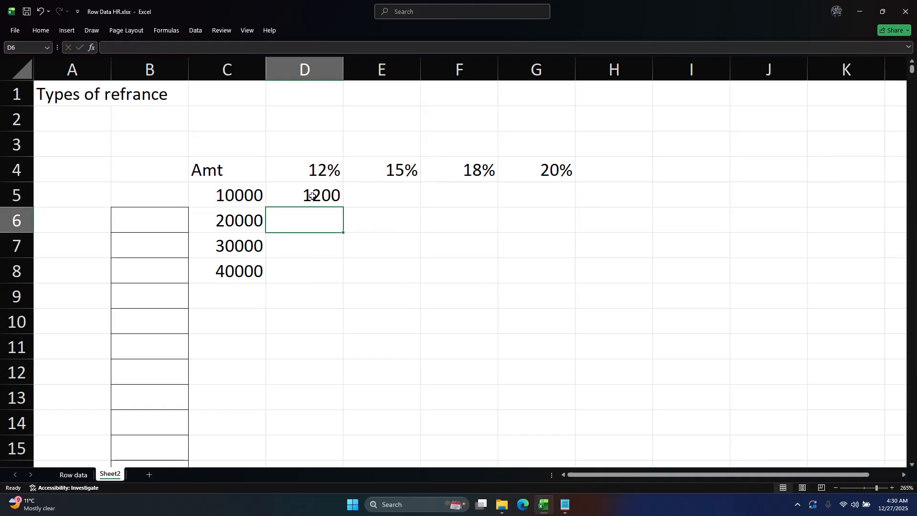
Step: Test the D5 formula by copying it down to D6 and checking its source cells, and clear the copy from D6
click(311, 195)
click(249, 195)
click(322, 172)
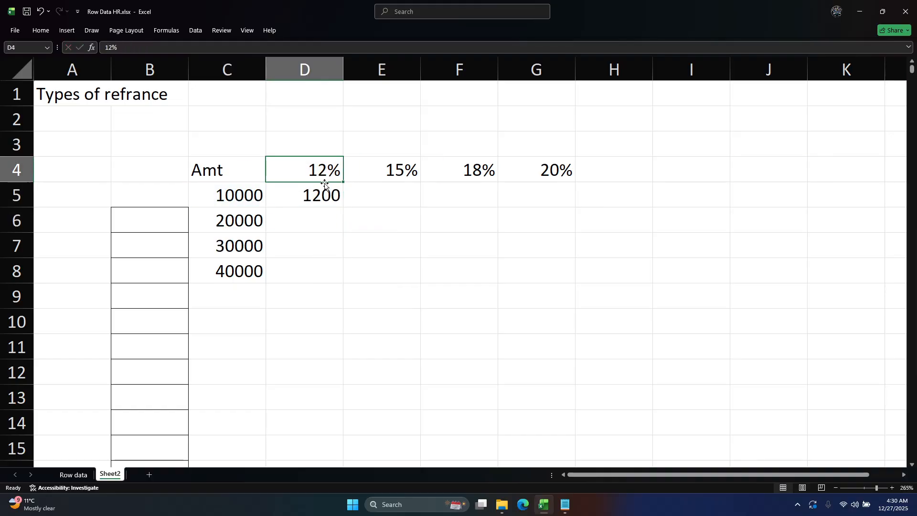
click(333, 200)
drag(342, 206, 343, 232)
click(324, 221)
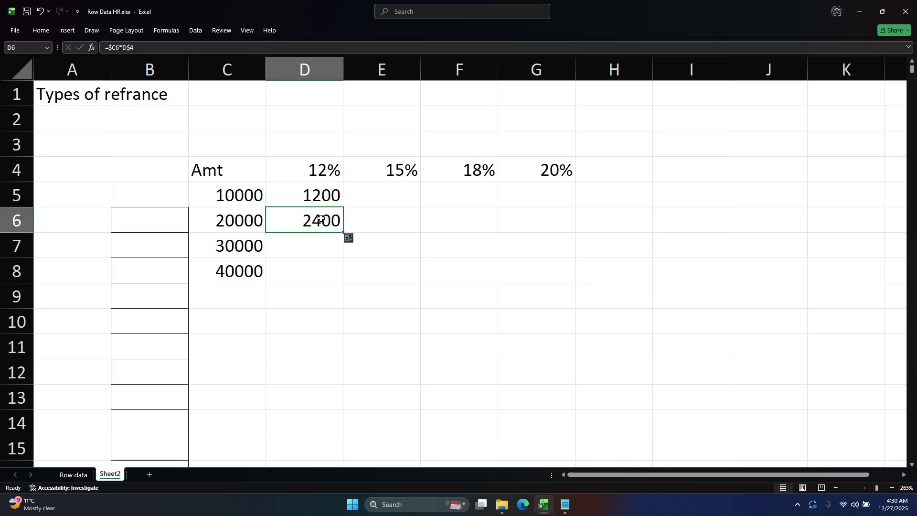
click(226, 220)
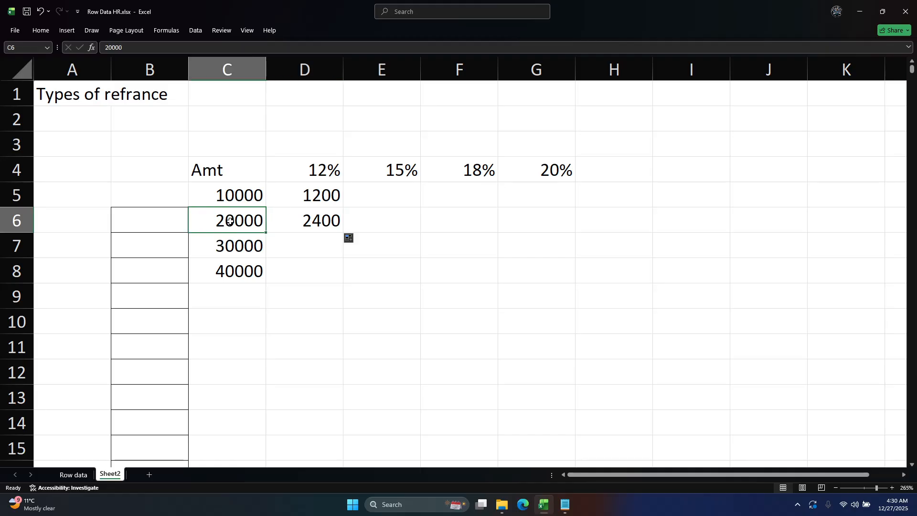
click(313, 171)
click(328, 226)
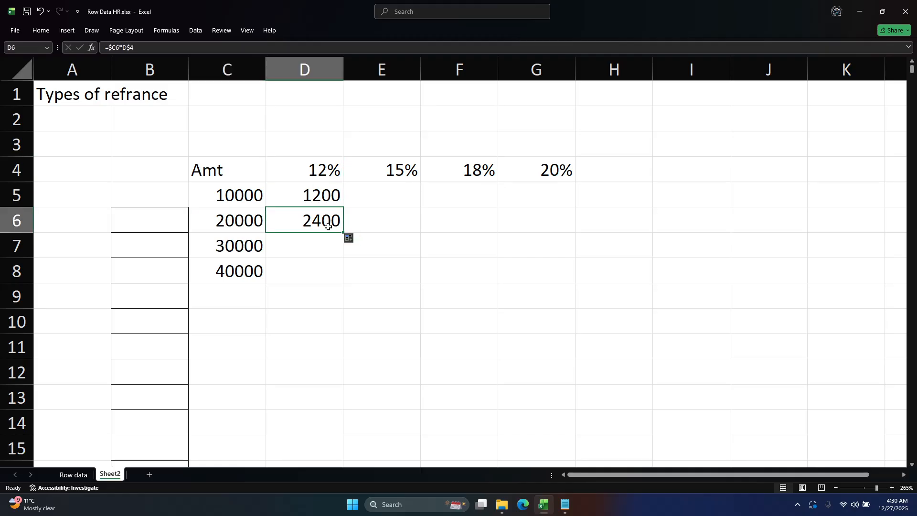
key(Delete)
Step: Fill the D5 formula through D5:G8 for all amounts and rates, and check the references in G8 and G7
click(321, 198)
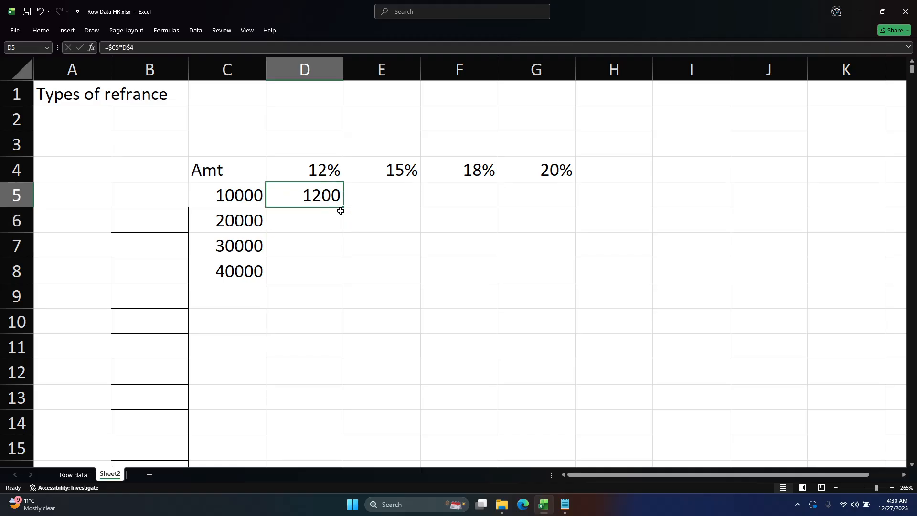
drag(344, 207, 557, 279)
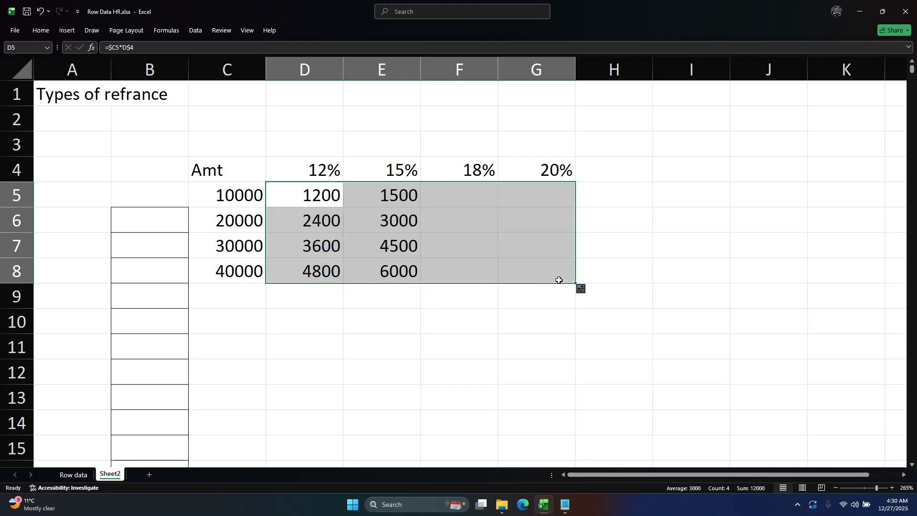
click(542, 261)
double_click(537, 262)
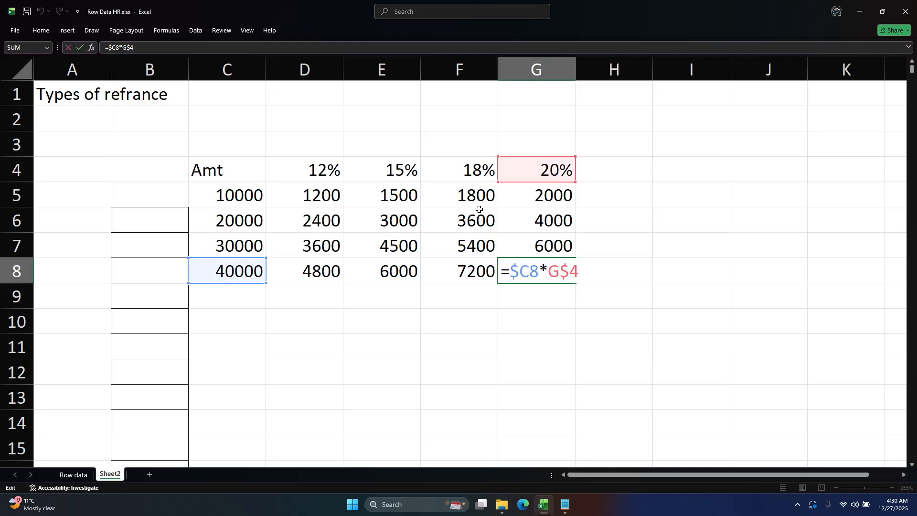
double_click(552, 242)
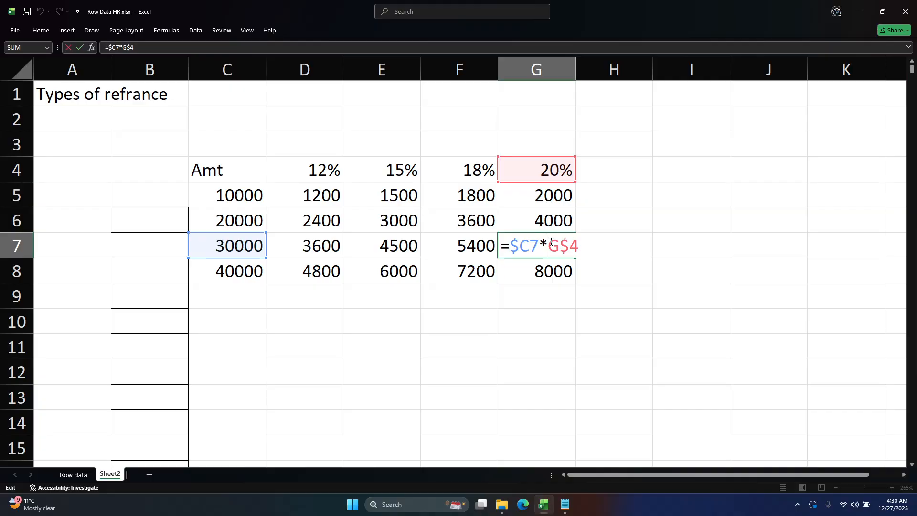
key(ctrl+Return)
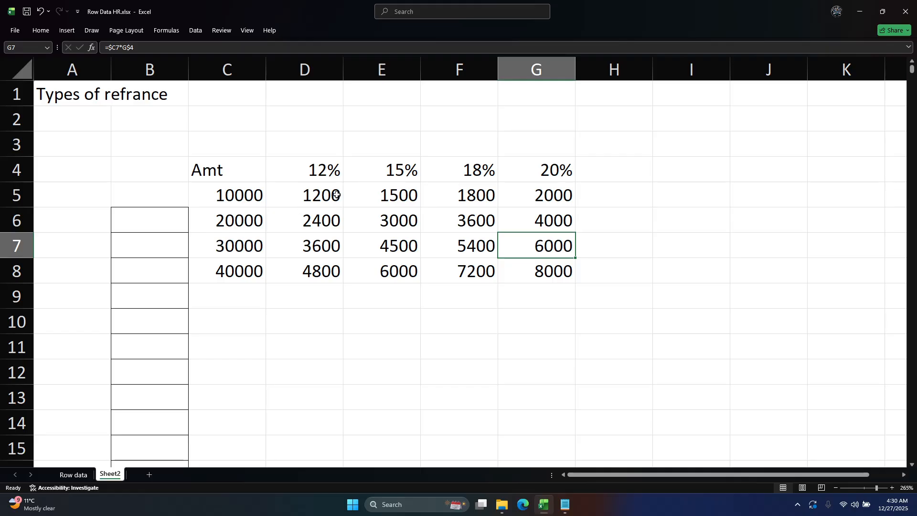
Step: Review the rates in D4:G4, the amounts in C5:C8 and the grid of calculated results
drag(322, 174, 536, 172)
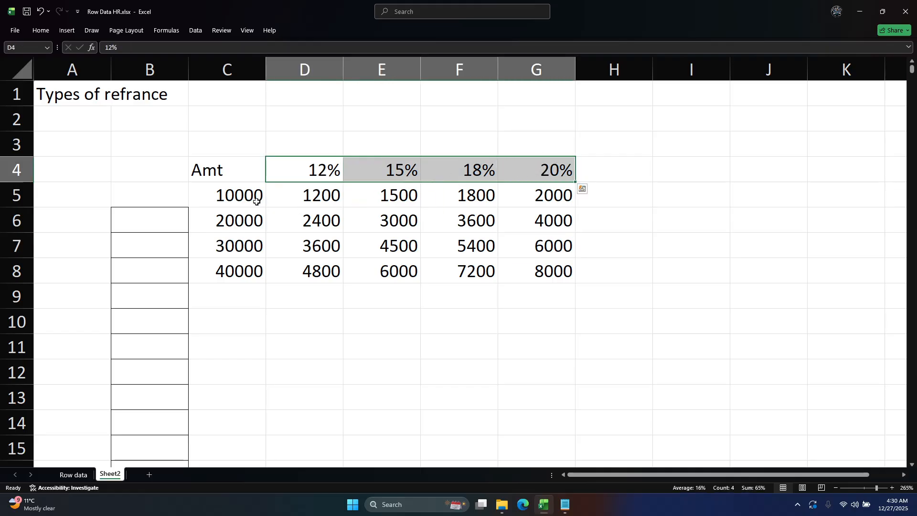
drag(225, 193, 242, 272)
click(242, 272)
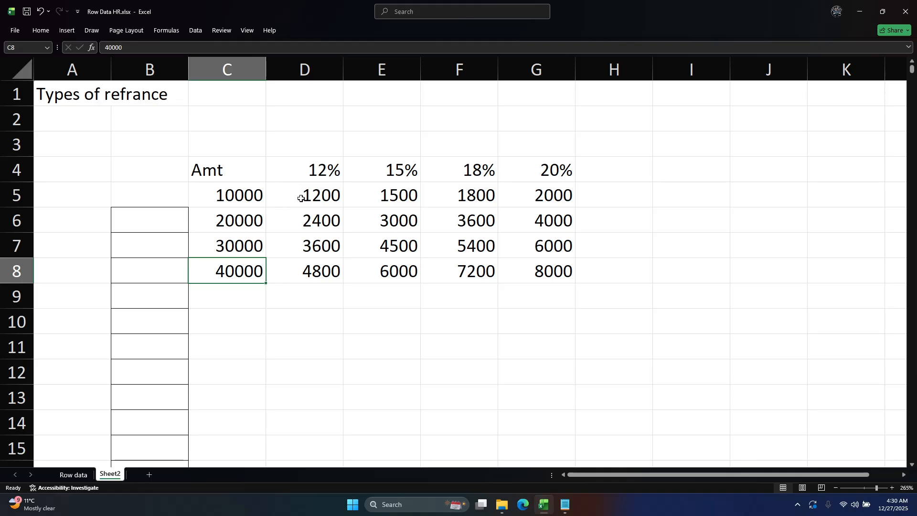
drag(301, 197, 497, 271)
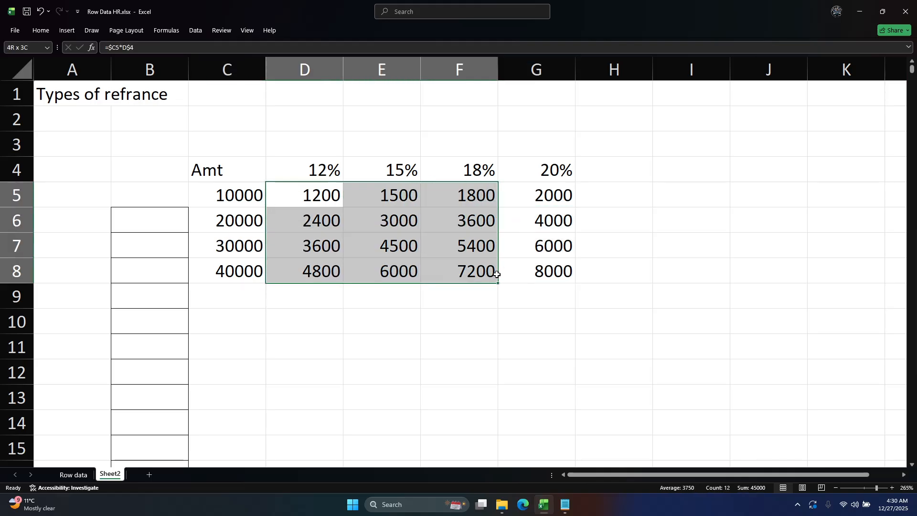
Step: Review the amounts in C5:C8 and the percentage rates in D4:G4 against the calculated grid
click(538, 263)
drag(236, 185, 239, 272)
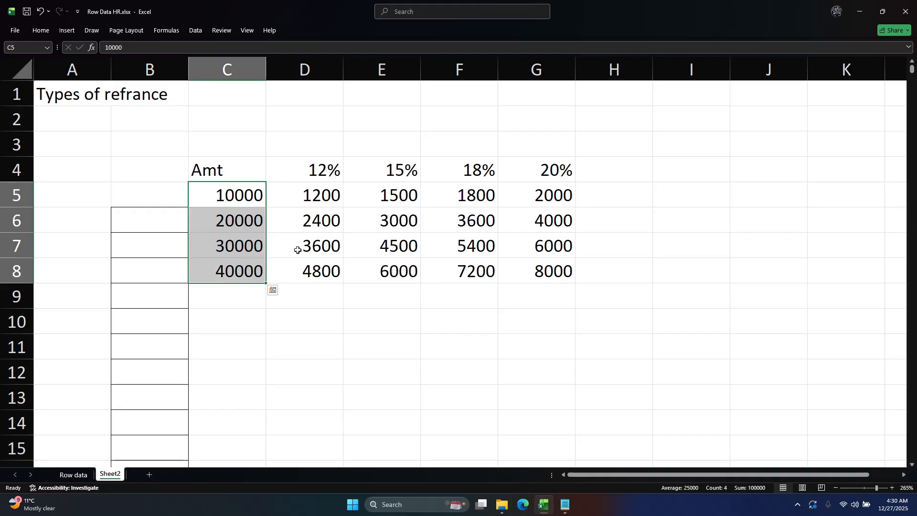
drag(305, 170, 550, 171)
click(695, 224)
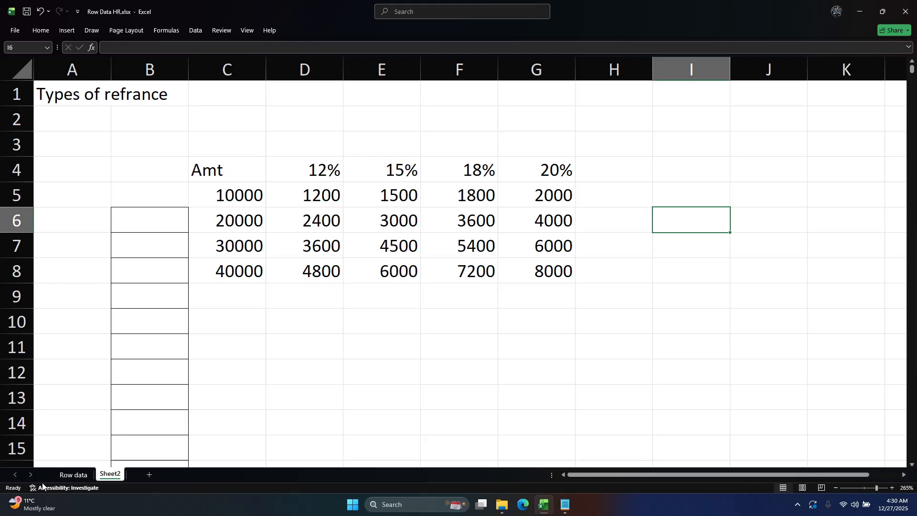
Step: Switch to the Row data sheet and look through the payroll columns back to Employee_ID
click(73, 475)
click(377, 255)
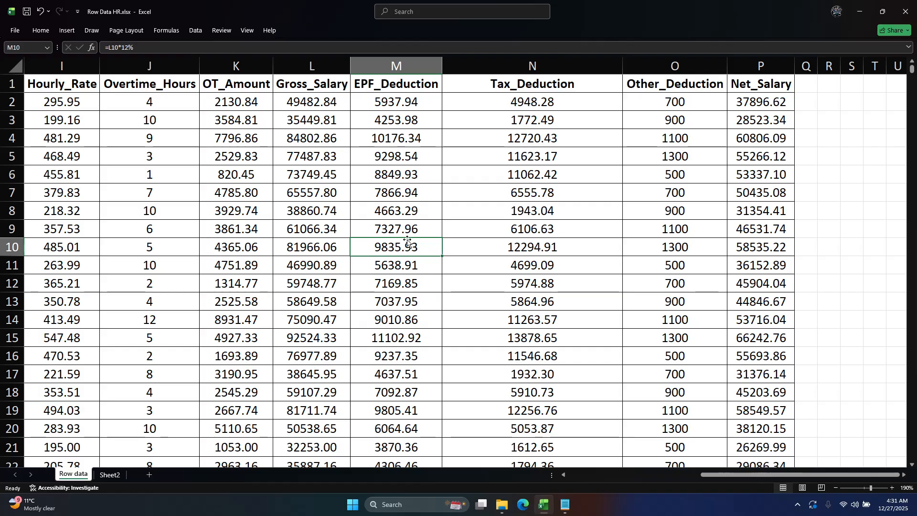
click(304, 174)
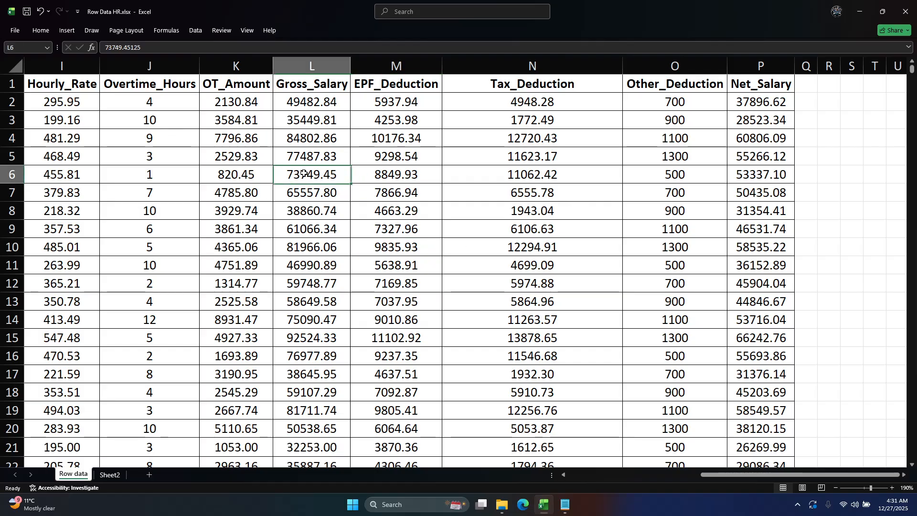
key(Left)
key(Left)
key(Left)
key(Left)
key(Left)
key(Left)
key(Left)
key(Left)
key(Left)
key(Left)
key(Left)
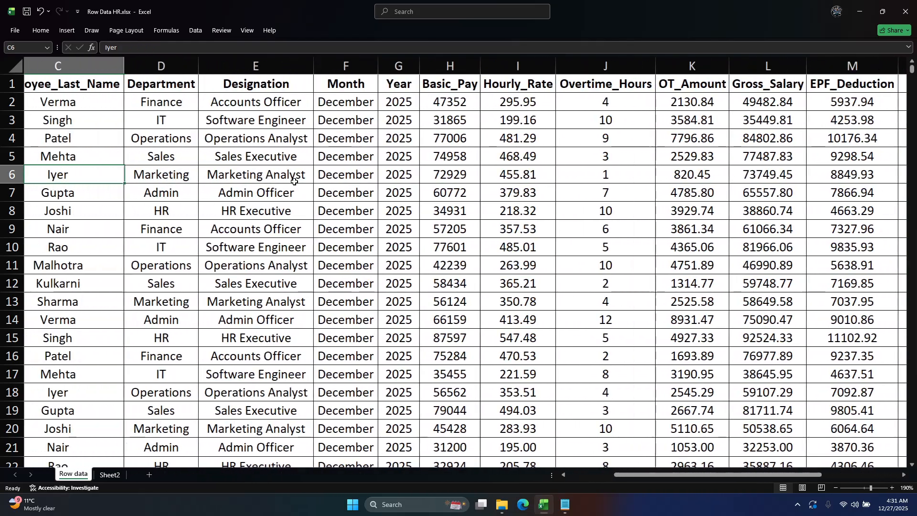
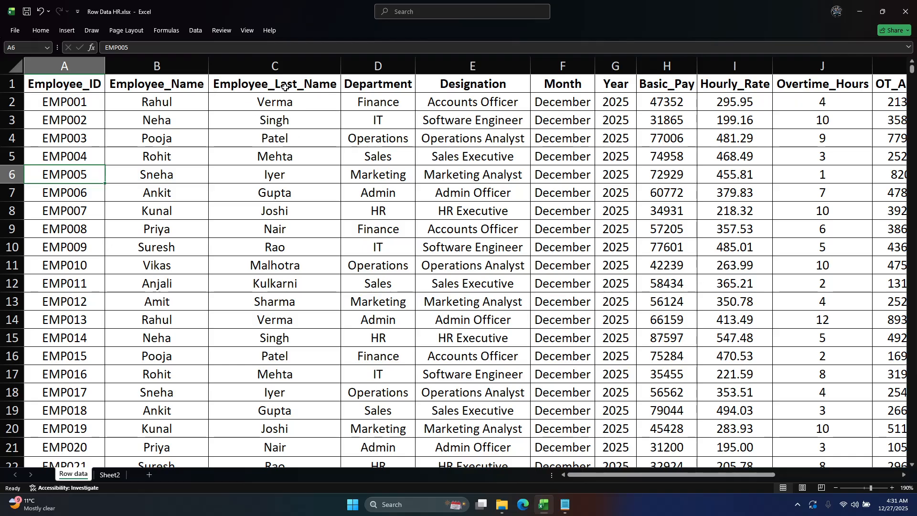
click(379, 63)
right_click(374, 69)
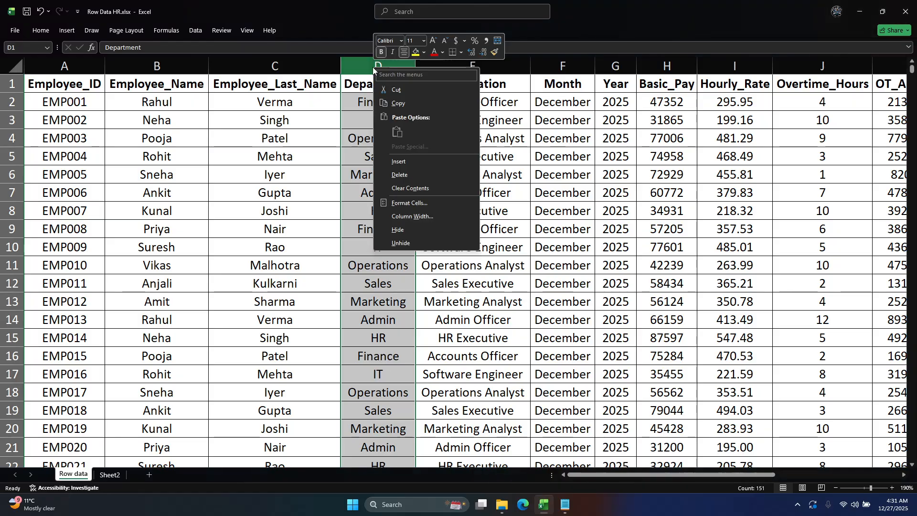
click(406, 168)
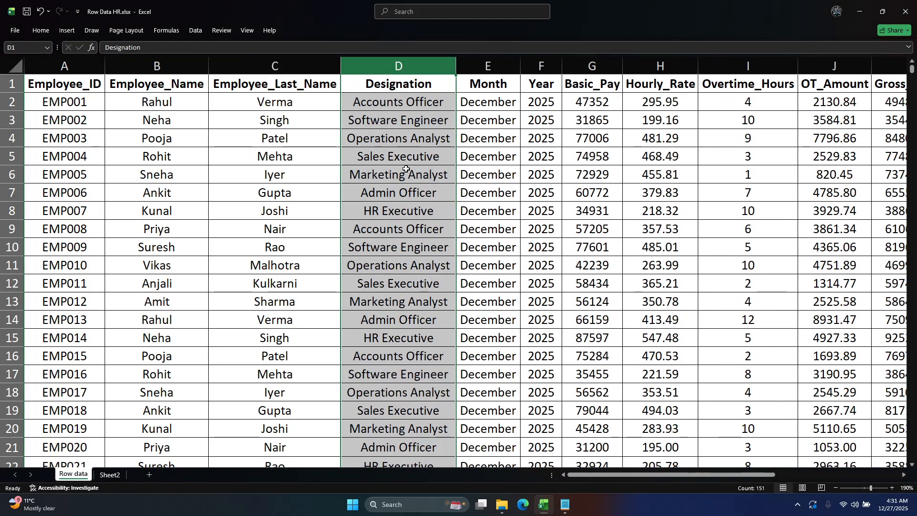
key(ctrl+z)
Step: Insert a blank column D between Employee_Last_Name and Department
right_click(375, 62)
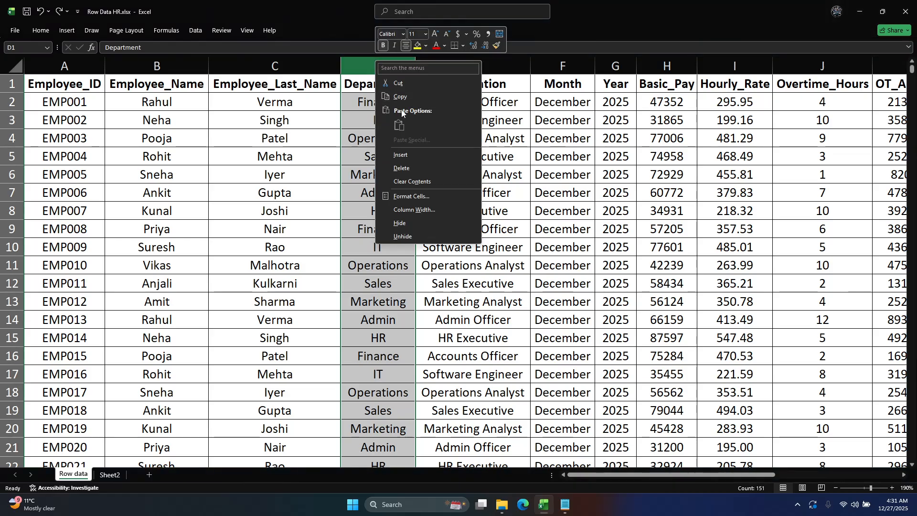
click(404, 154)
click(388, 161)
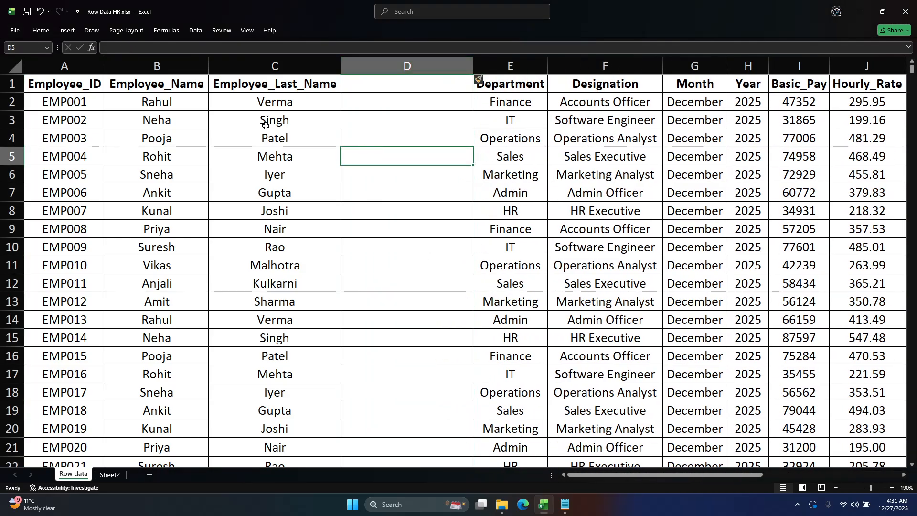
Step: Enter =CONCAT(B2,C2) in D2 to join the first employee's name and last name
click(134, 105)
click(257, 103)
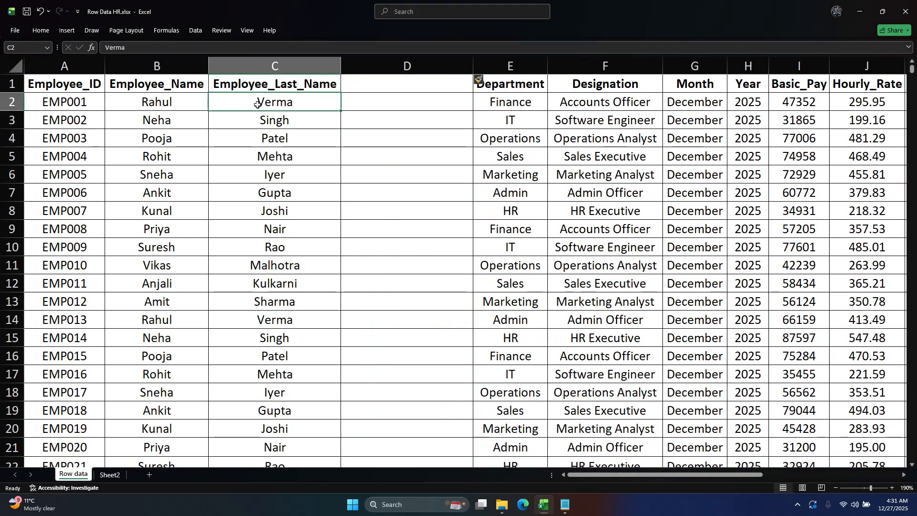
click(382, 102)
text(=)
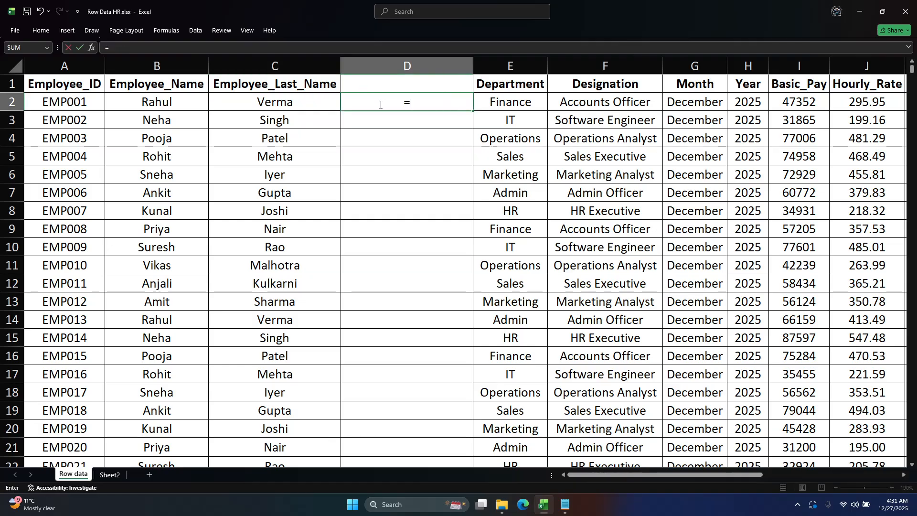
text(c)
key(BackSpace)
text(o)
key(BackSpace)
text(c)
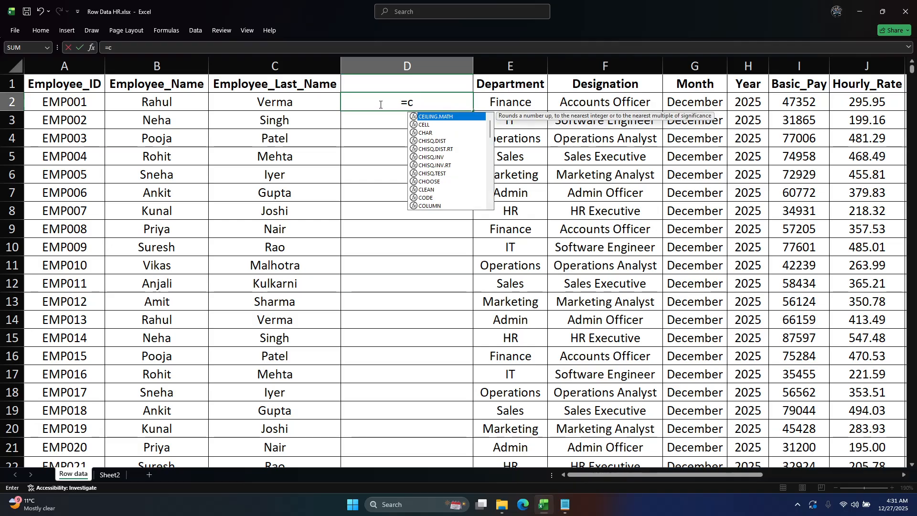
text(on)
double_click(411, 118)
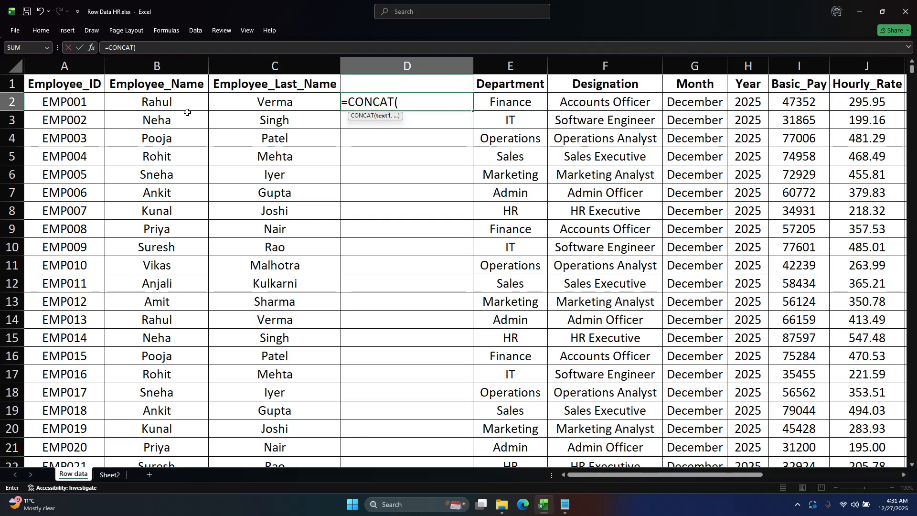
click(154, 108)
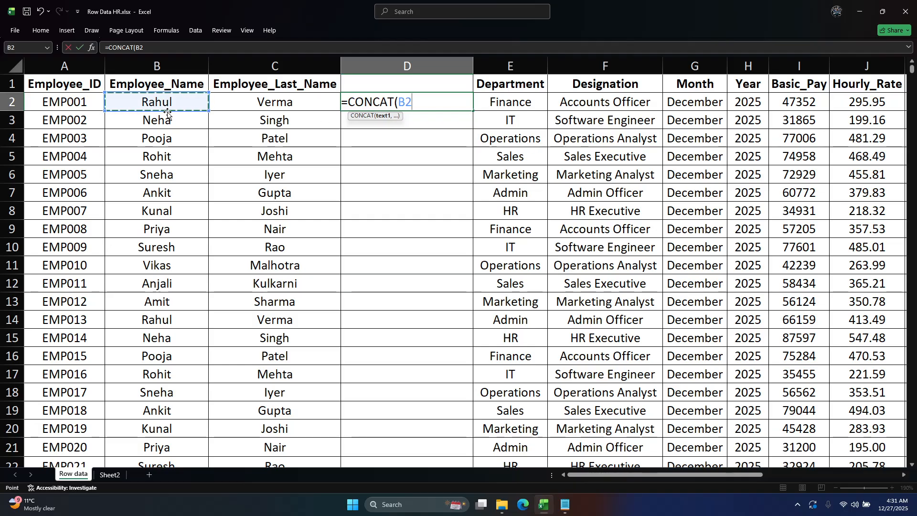
text(,)
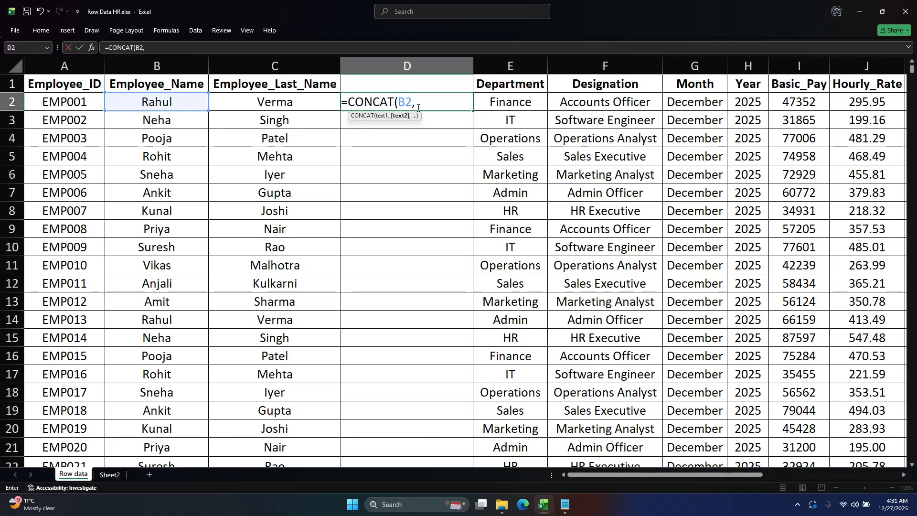
click(265, 103)
text(,)
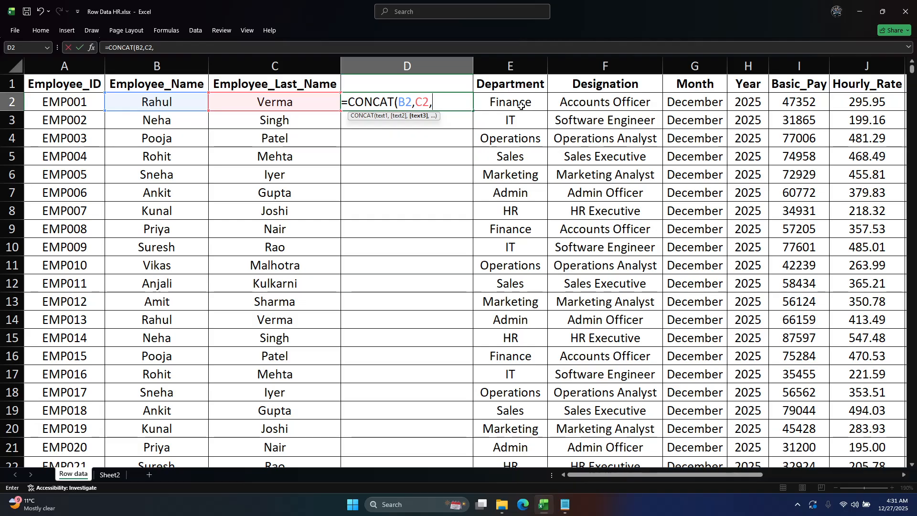
click(504, 102)
key(BackSpace)
key(BackSpace)
key(BackSpace)
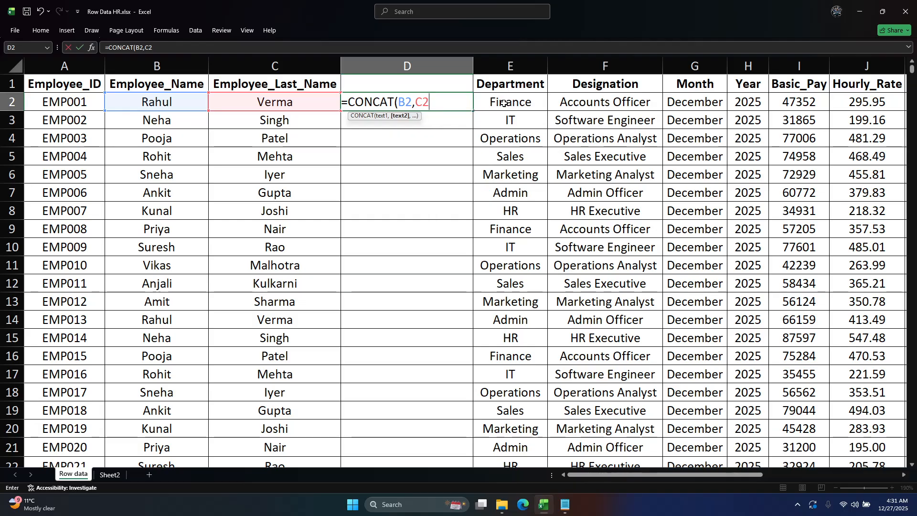
text())
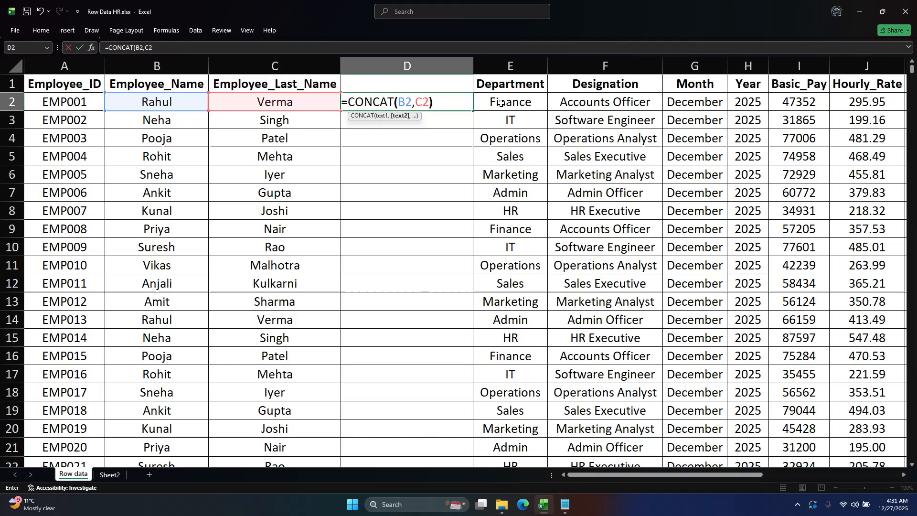
key(Return)
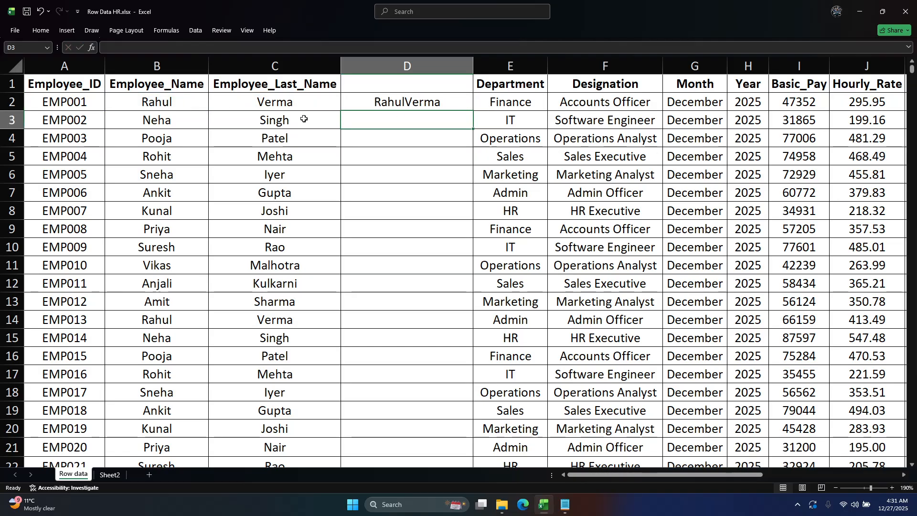
Step: Edit the D2 formula to =CONCAT(B2," ",C2) so a space separates the two names
click(173, 100)
click(263, 101)
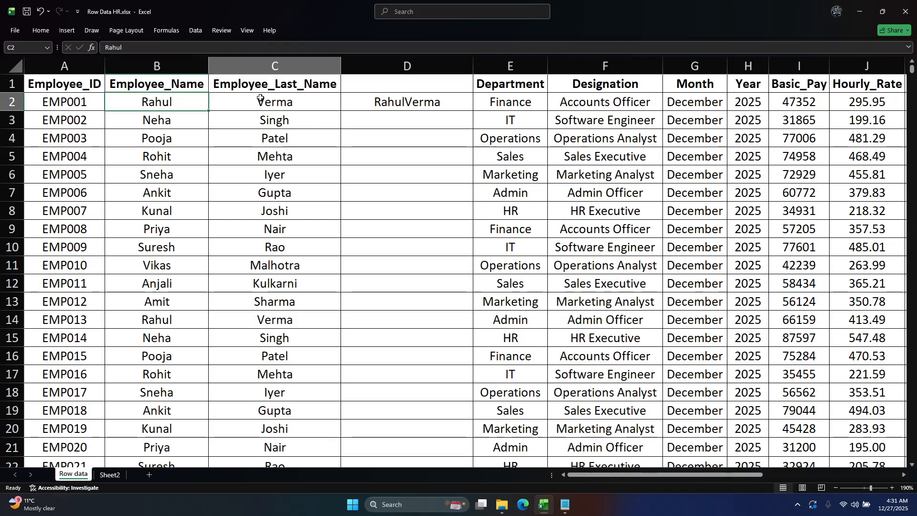
double_click(405, 103)
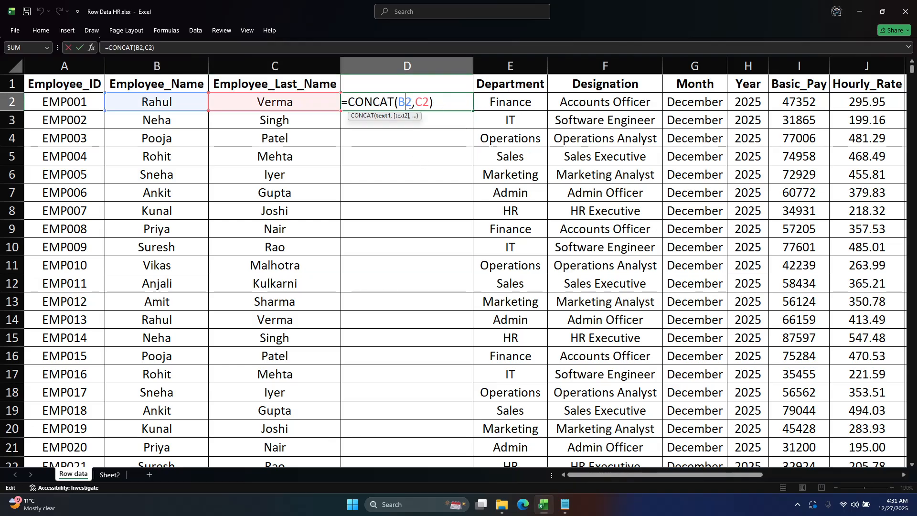
click(415, 104)
text("")
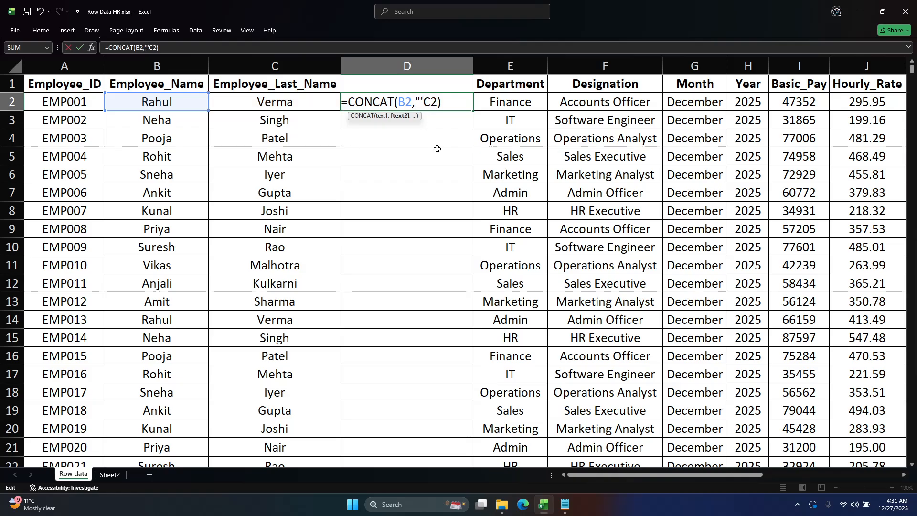
key(BackSpace)
text(" ,)
key(Tab)
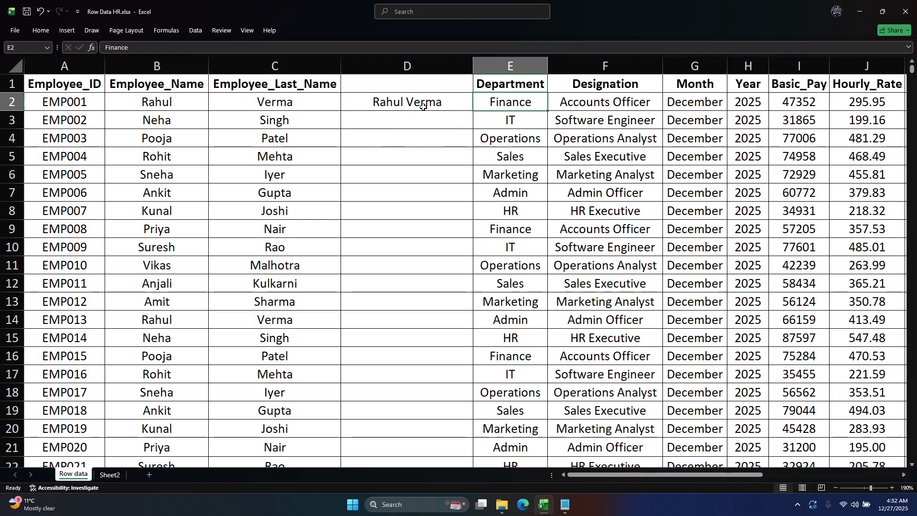
Step: Clear the contents of column D to remove the CONCAT formula
click(423, 90)
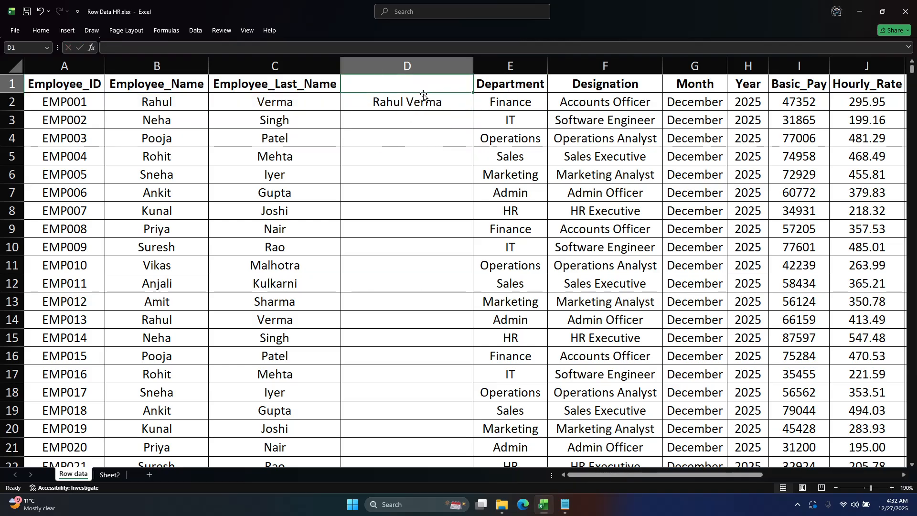
click(423, 65)
key(Delete)
click(407, 103)
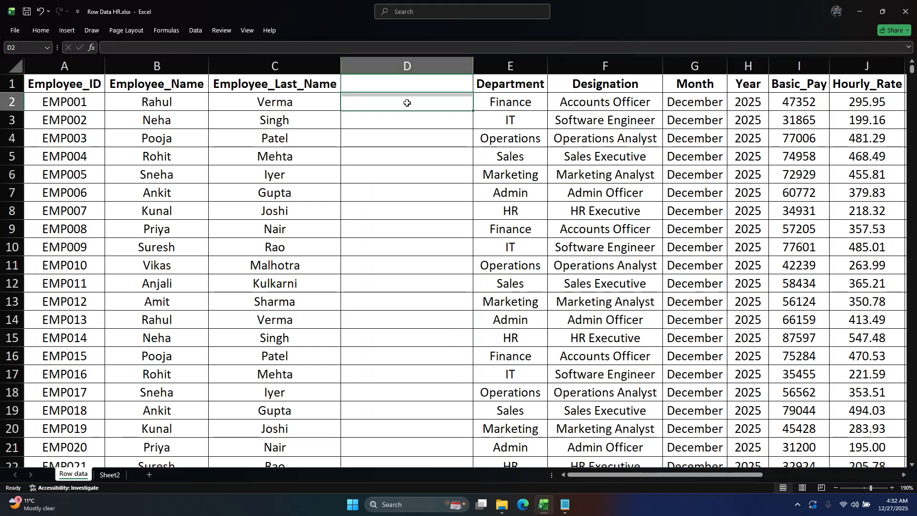
click(408, 89)
click(411, 101)
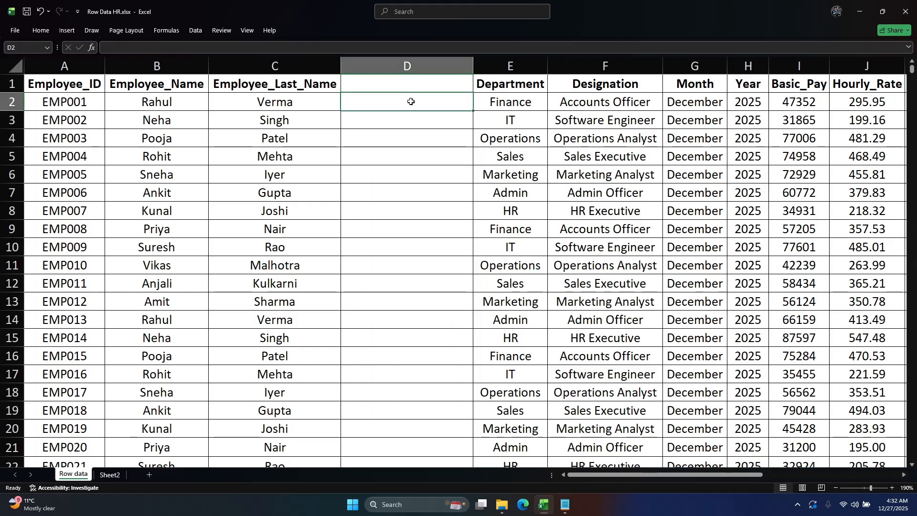
Step: Check the employee names in B2:B5 and enter the header Gender in D1
click(191, 102)
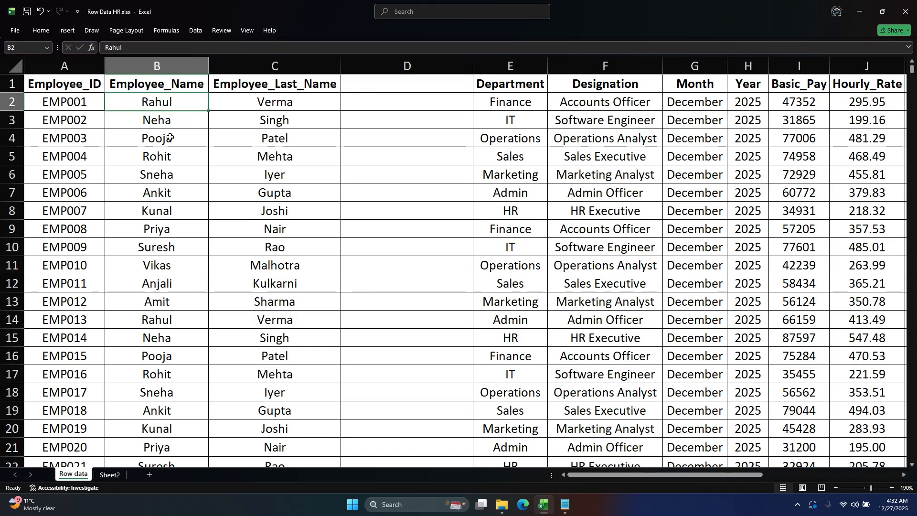
click(171, 125)
click(166, 140)
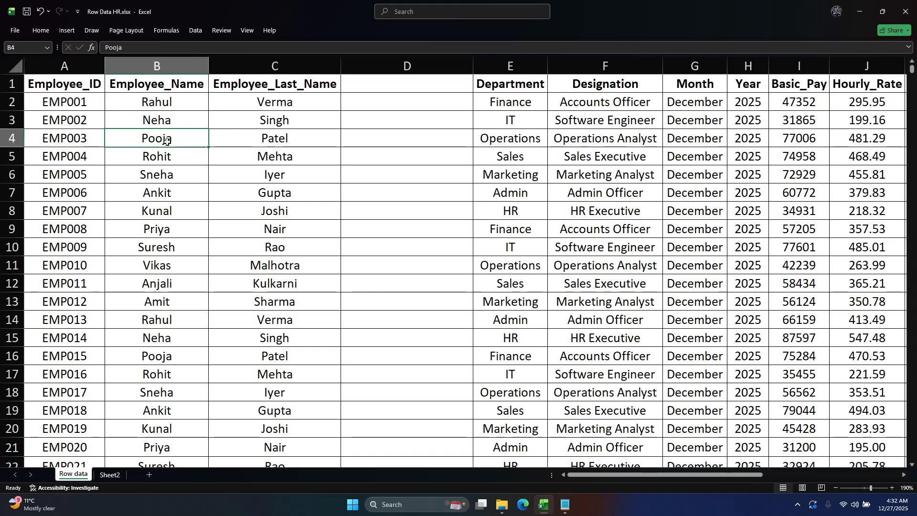
click(162, 157)
click(359, 98)
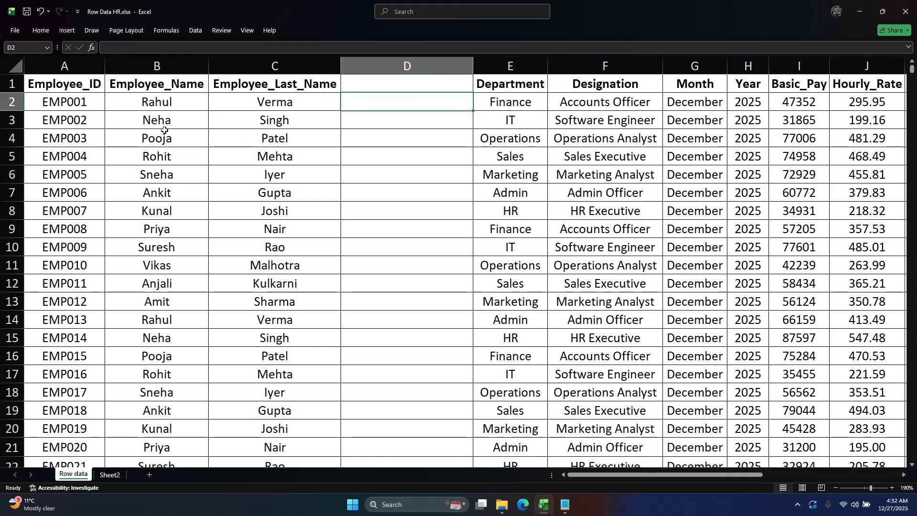
click(385, 80)
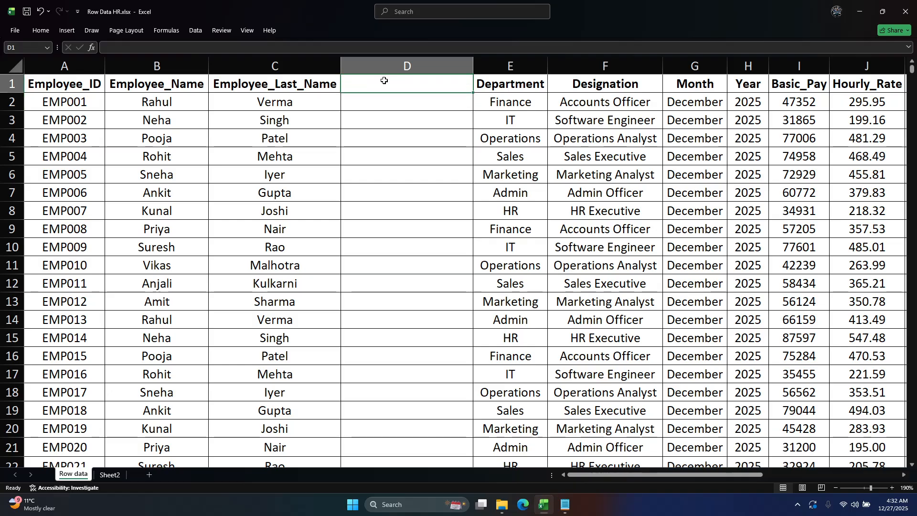
text(Gender)
key(Return)
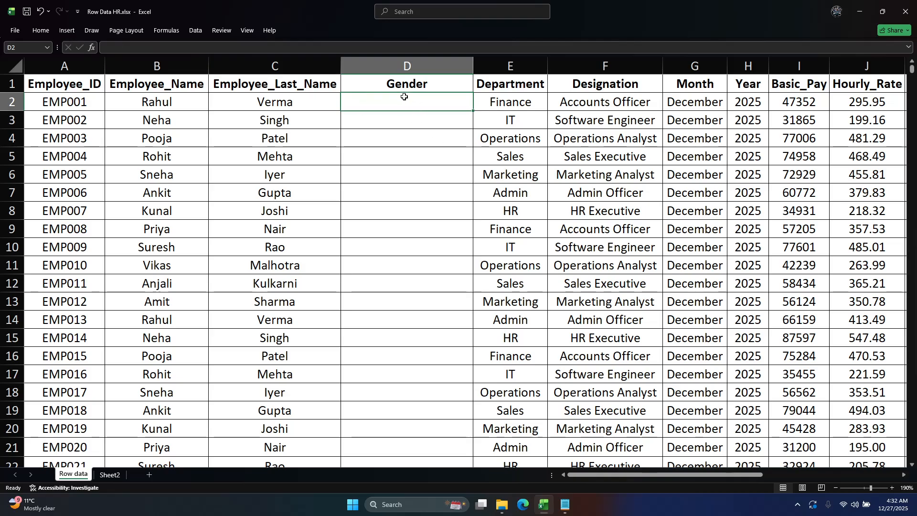
Step: Enter the gender values male in D2 and female in D3
text(male)
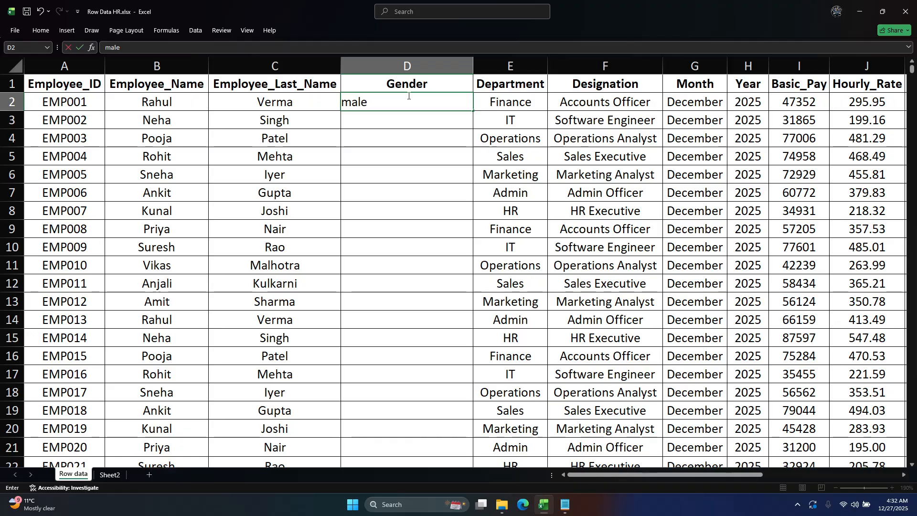
key(Return)
text(d)
key(BackSpace)
text(fema)
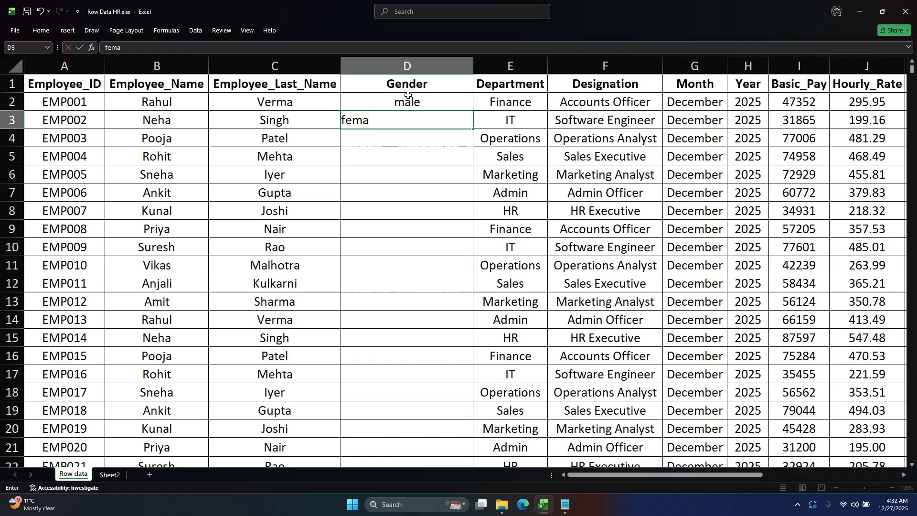
text(ile)
key(Return)
Step: Try the entries gay' and lesbian in D4, clearing the cell after each one
text(gay)
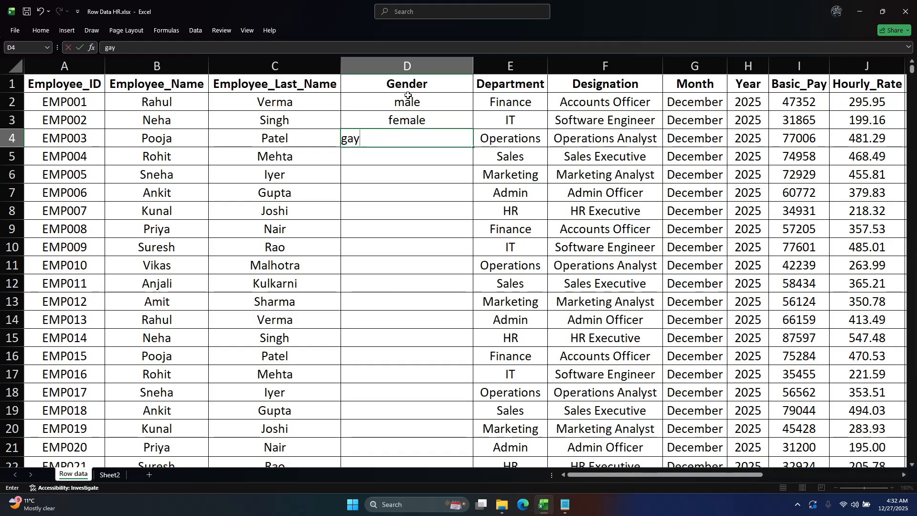
key(Return)
key(Up)
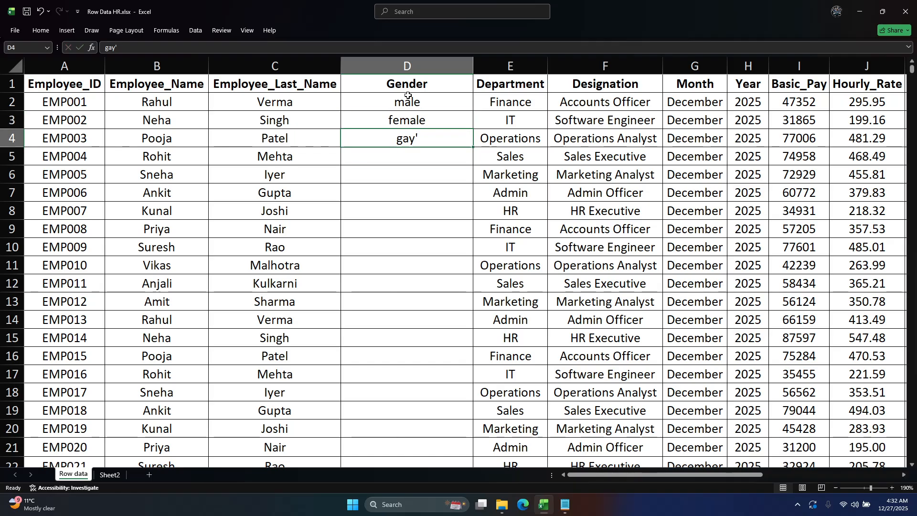
key(Delete)
text(les)
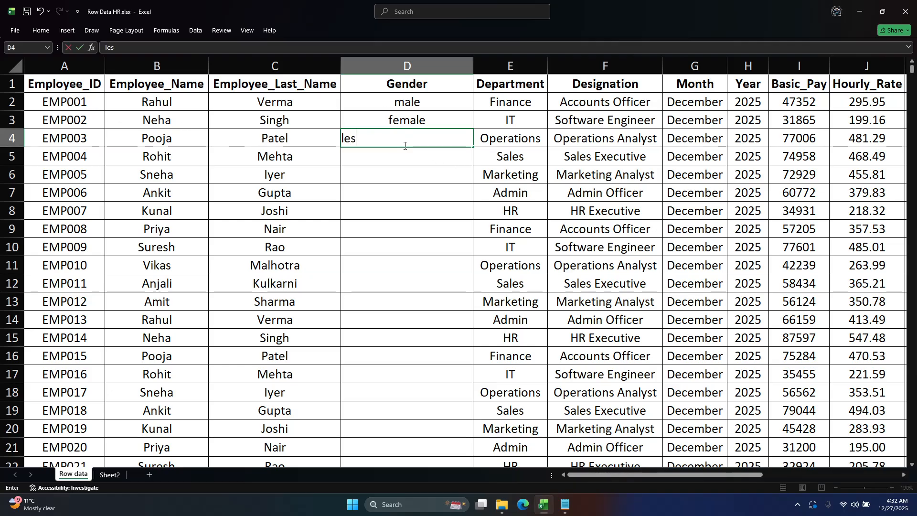
text(bian')
key(BackSpace)
key(Return)
click(405, 139)
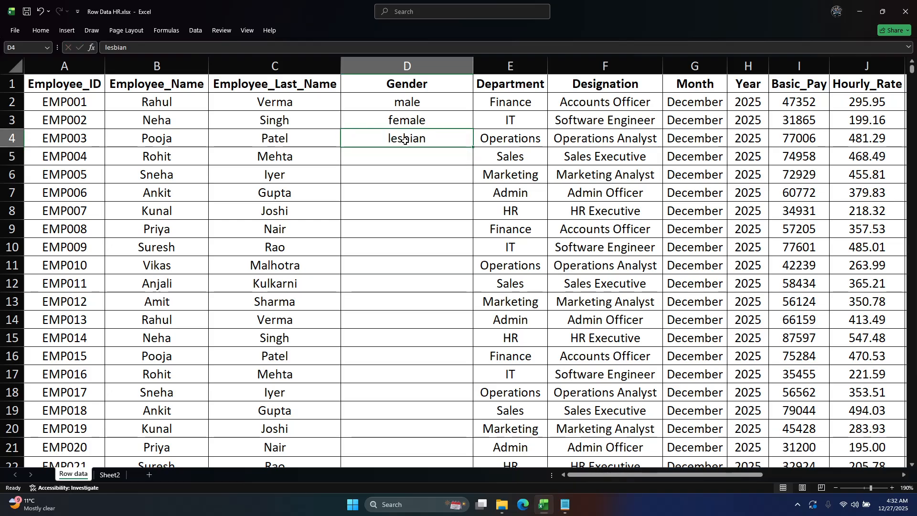
key(Delete)
Step: Enter other in D4 and clear the trial gender values from D2:D4
drag(414, 101, 410, 125)
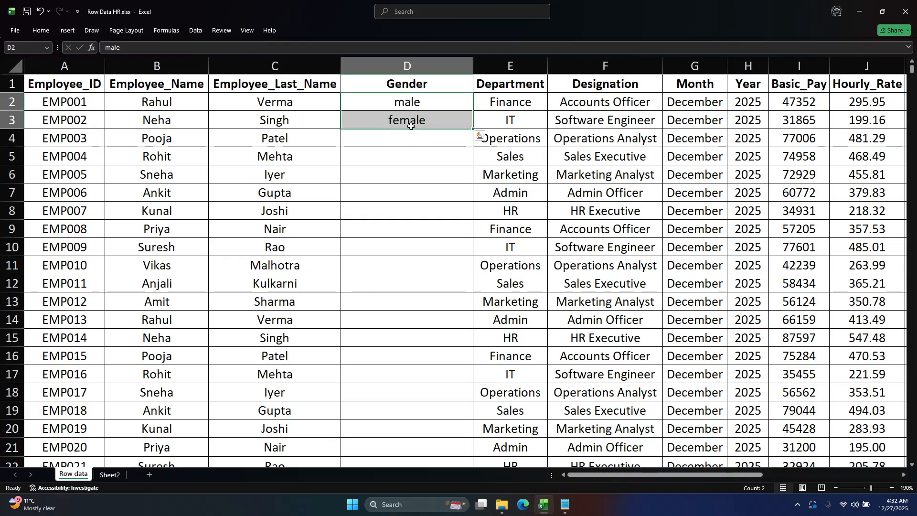
click(406, 138)
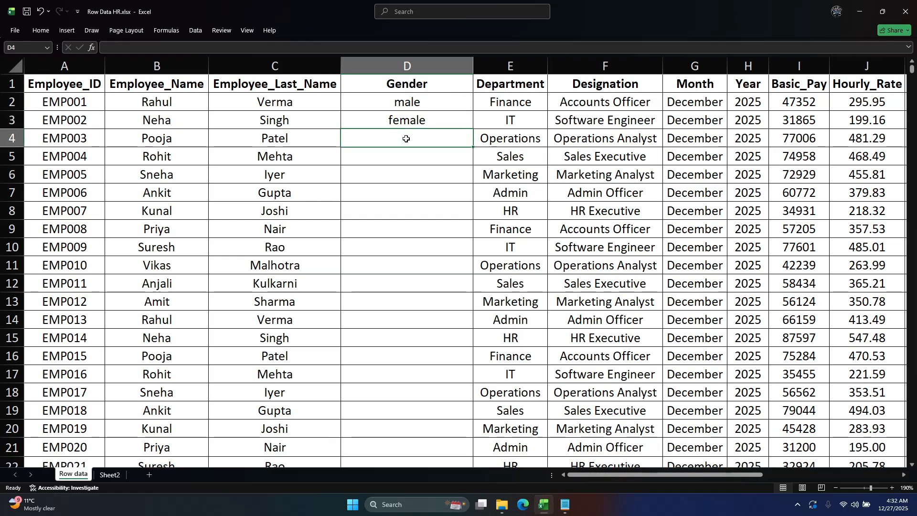
text(other)
key(Return)
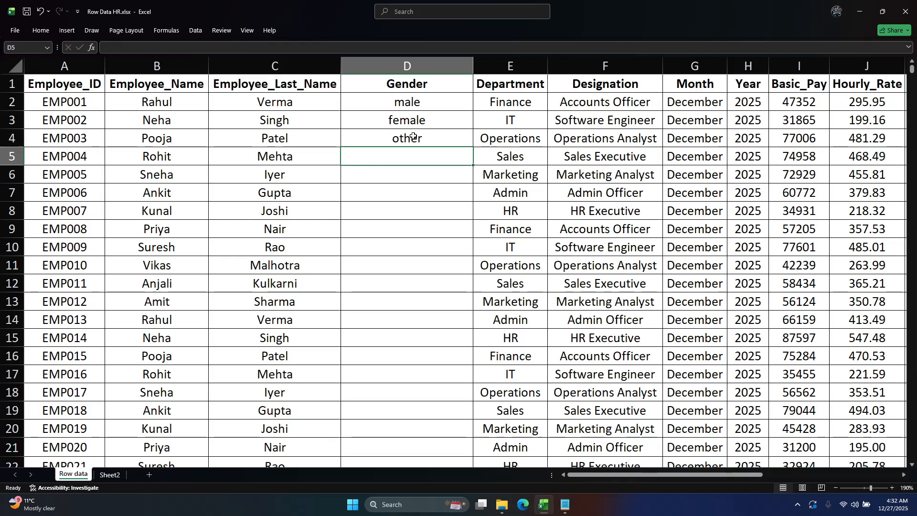
drag(397, 102, 406, 138)
key(Delete)
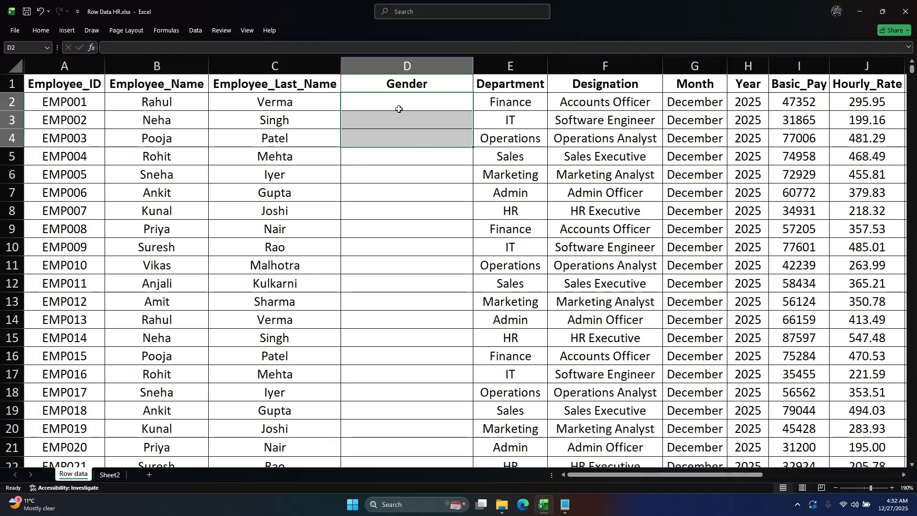
Step: Select D2, keep the ribbon expanded and display the data tools
click(406, 102)
double_click(52, 31)
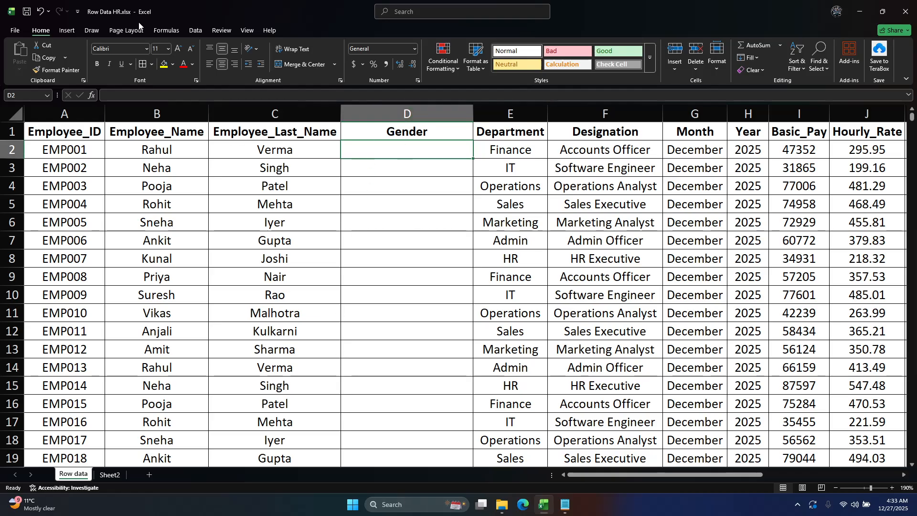
click(196, 30)
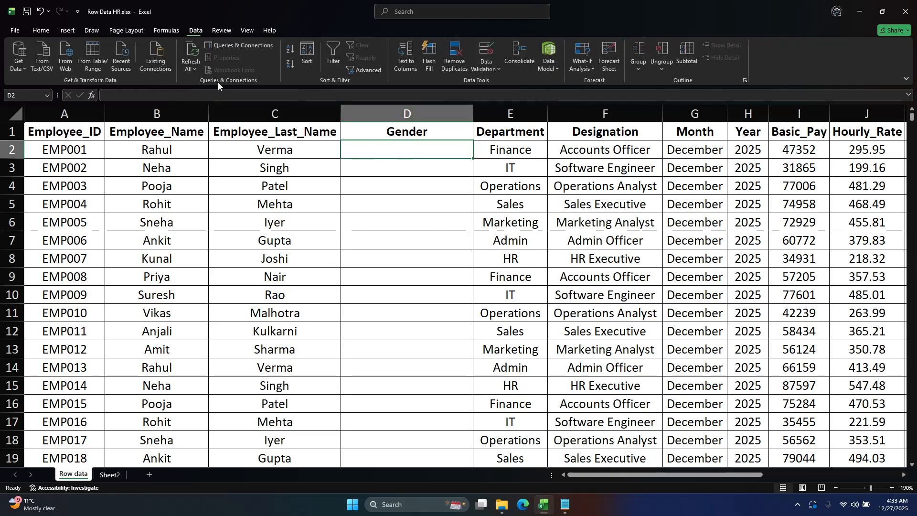
click(495, 72)
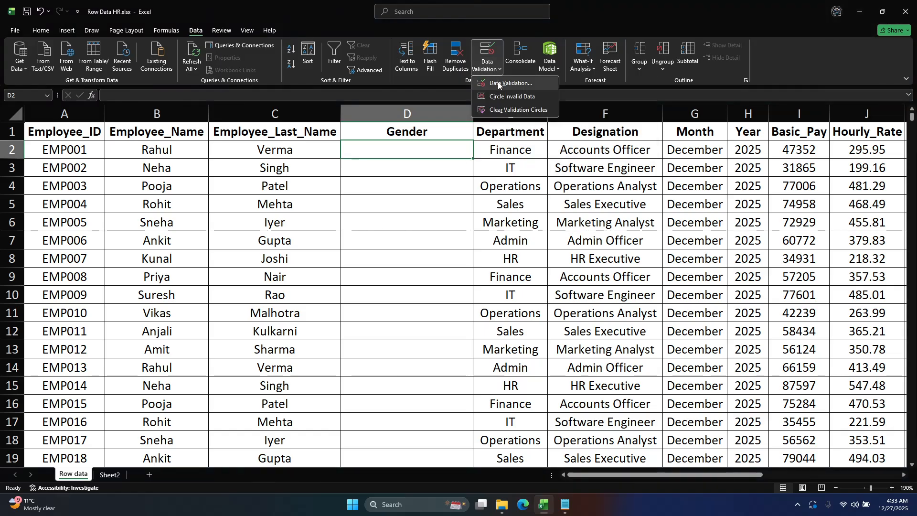
click(498, 83)
click(547, 164)
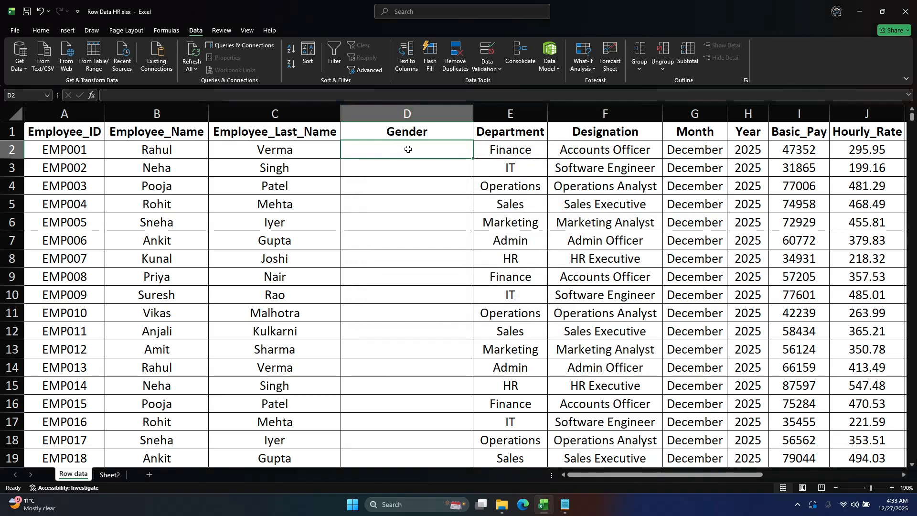
Step: Apply list data validation to D2:D151 with the source Male,Female
key(Left)
key(ctrl+Down)
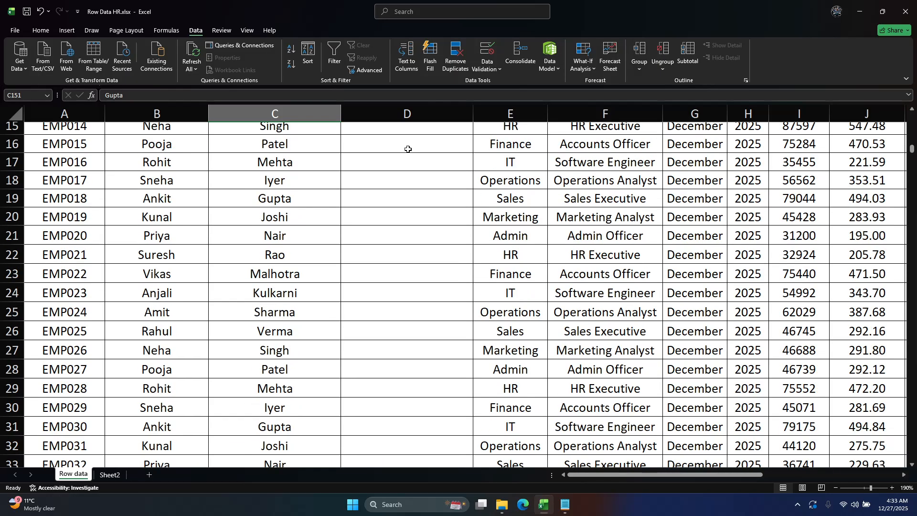
key(Right)
key(ctrl+shift+Up)
key(shift+Down)
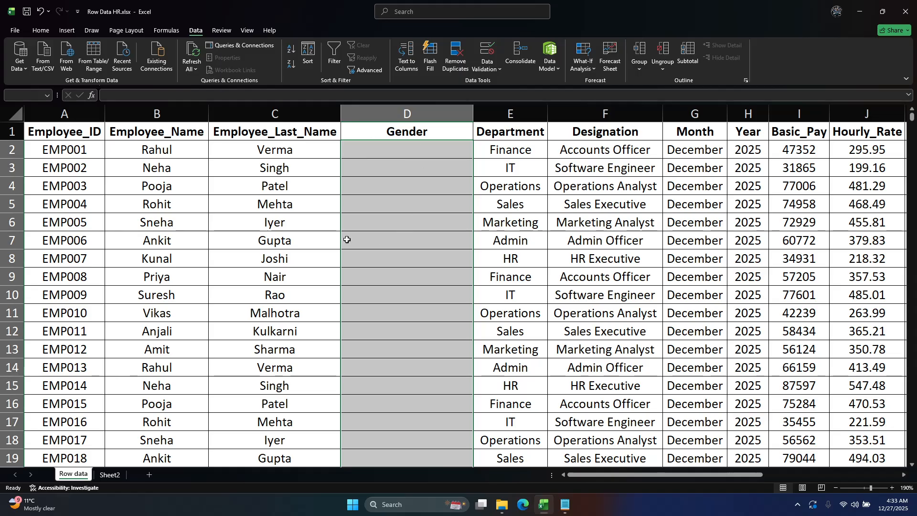
click(484, 69)
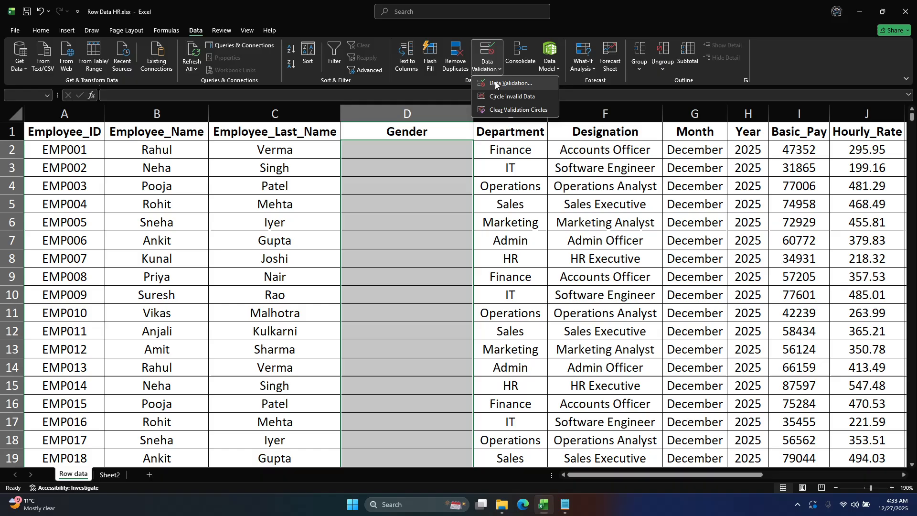
click(495, 82)
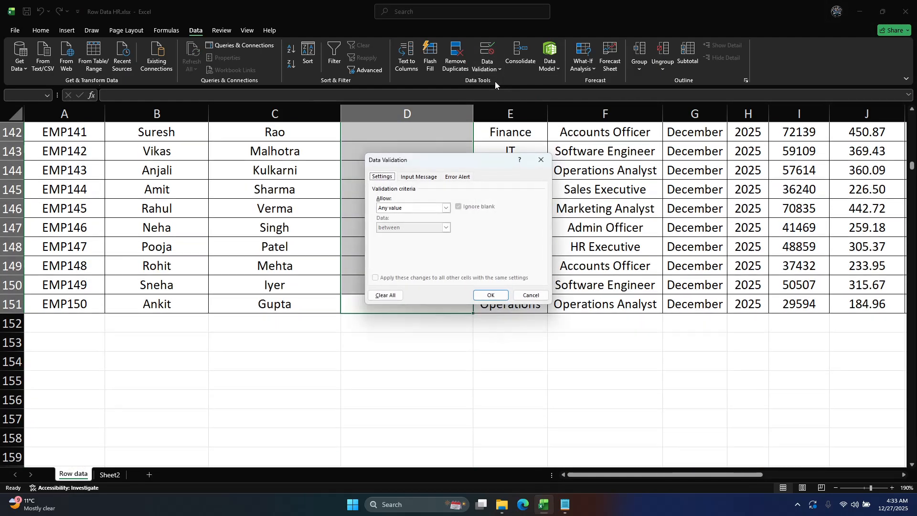
click(445, 208)
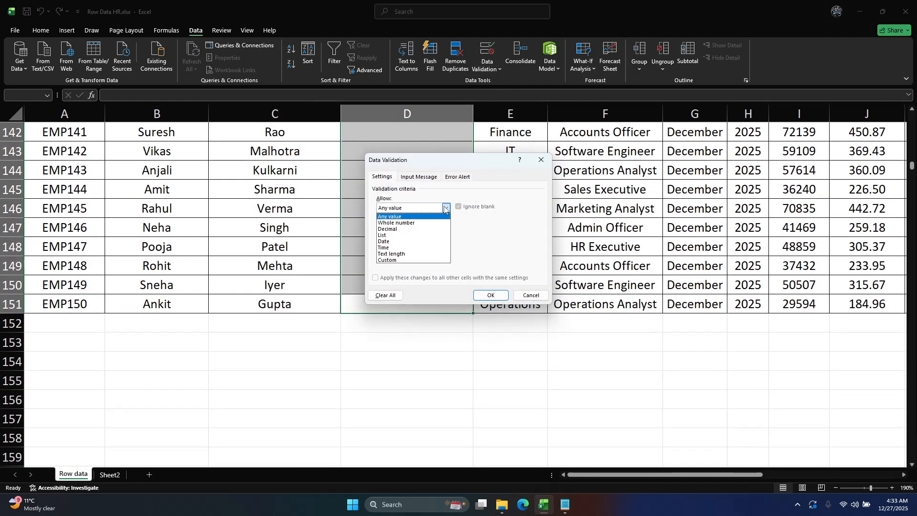
click(407, 234)
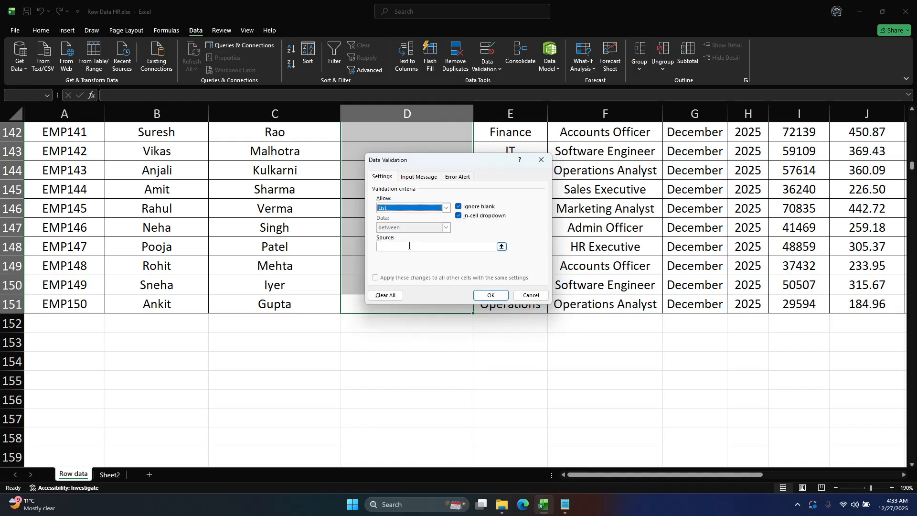
click(409, 246)
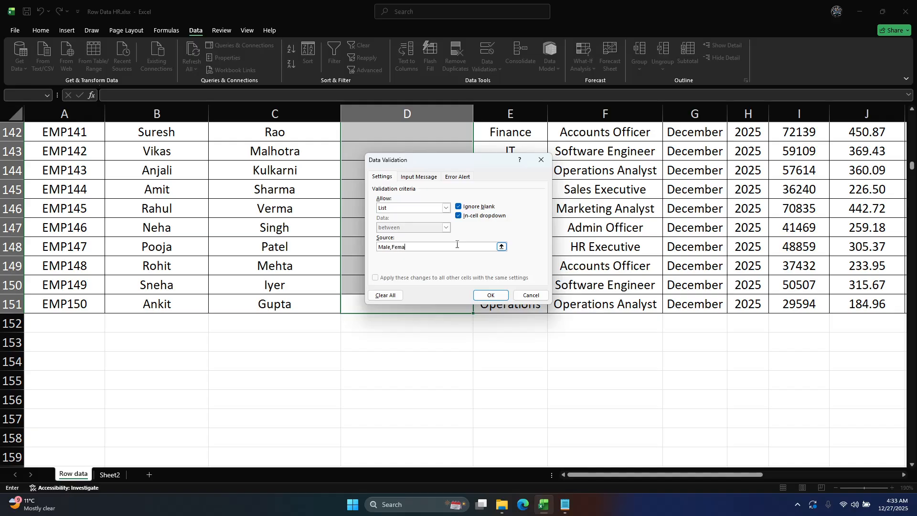
key(Return)
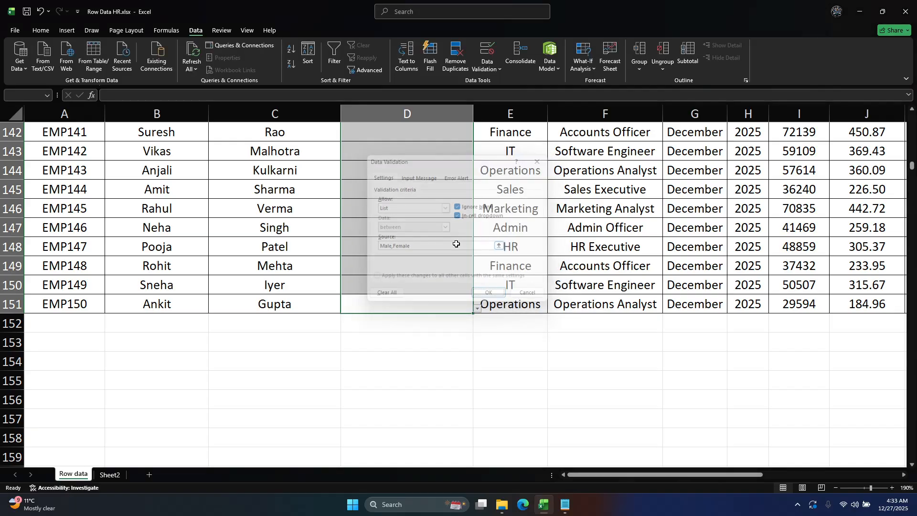
Step: Choose Female from the validation list in D2
click(441, 296)
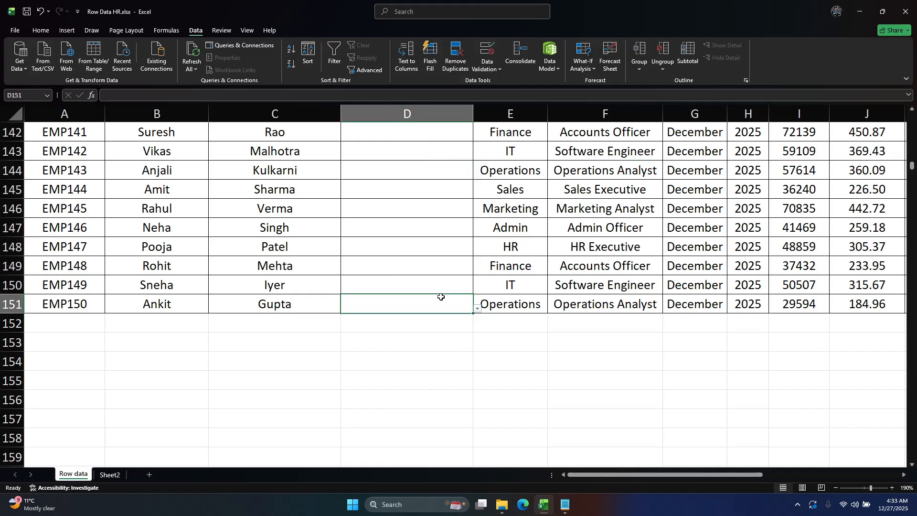
key(ctrl+Up)
key(Down)
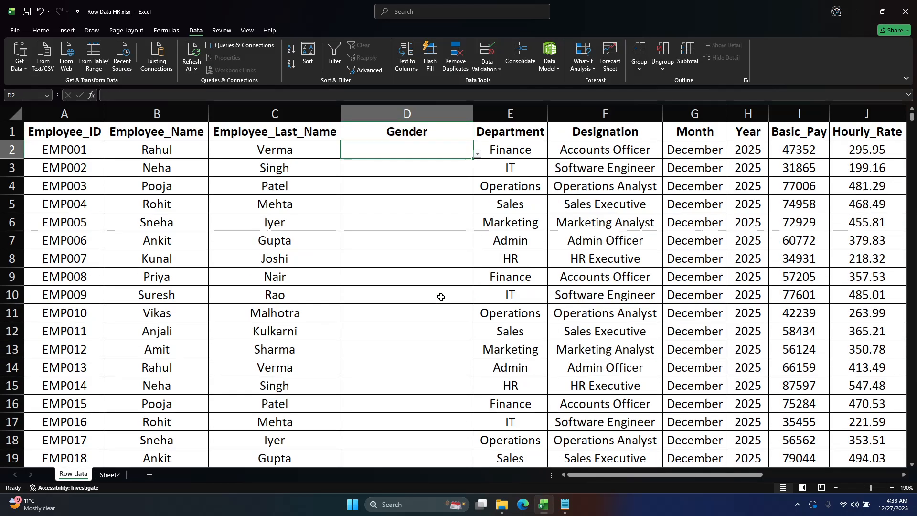
click(477, 153)
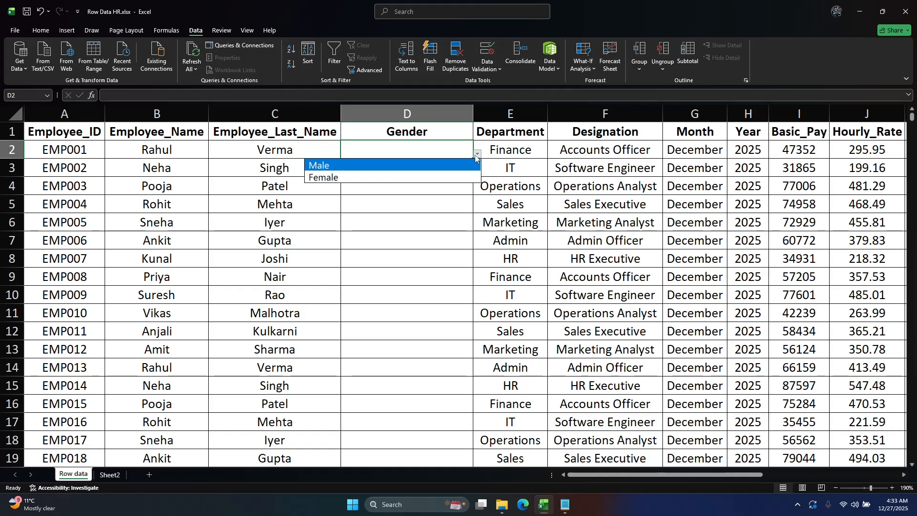
click(357, 177)
Step: Test the validation in D3 by trying the entries ml, male and m, and clear the typed text
click(425, 168)
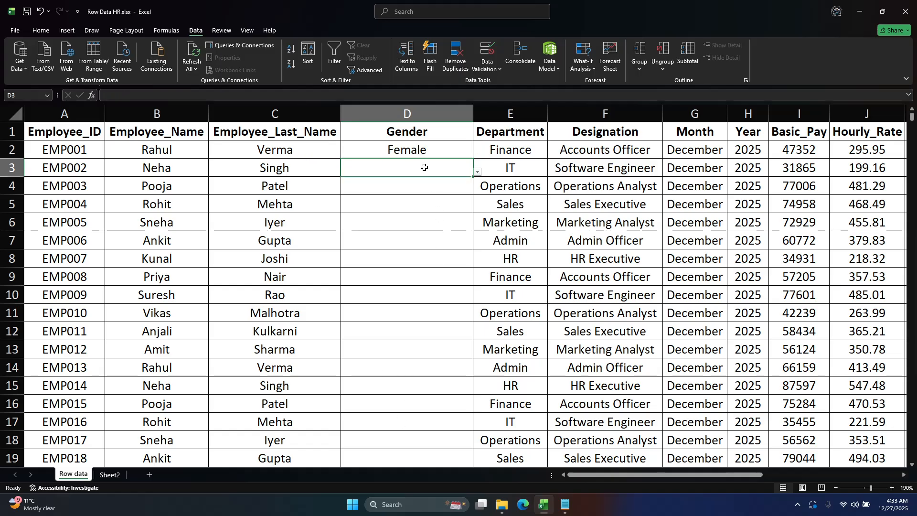
text(ml)
key(Return)
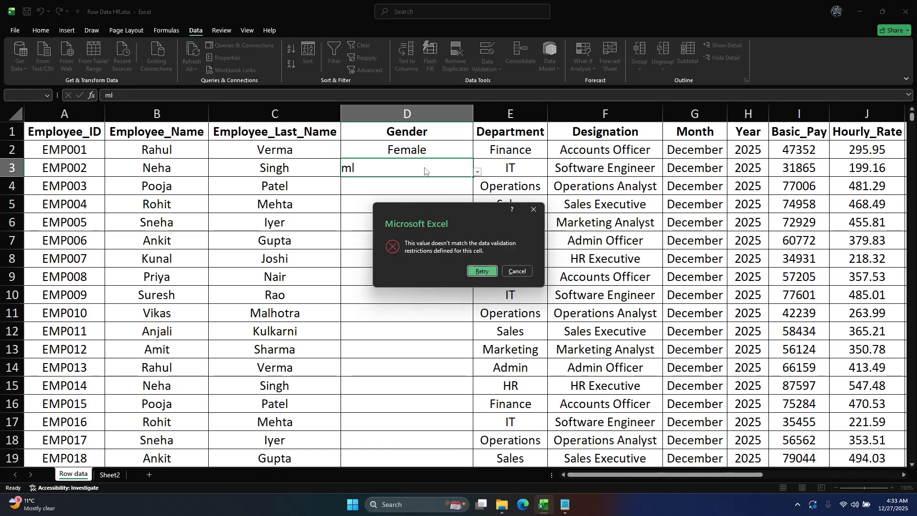
click(481, 272)
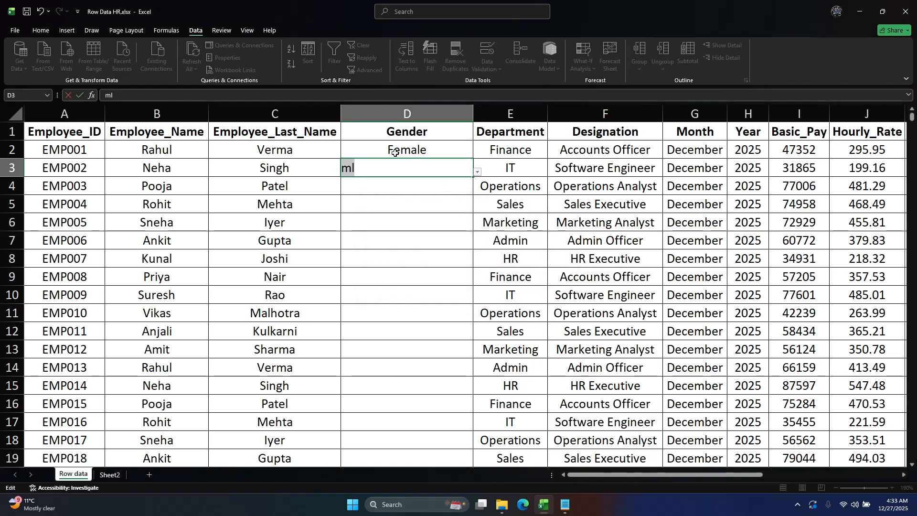
key(BackSpace)
text(male)
key(Return)
key(Return)
key(BackSpace)
text(m)
key(Return)
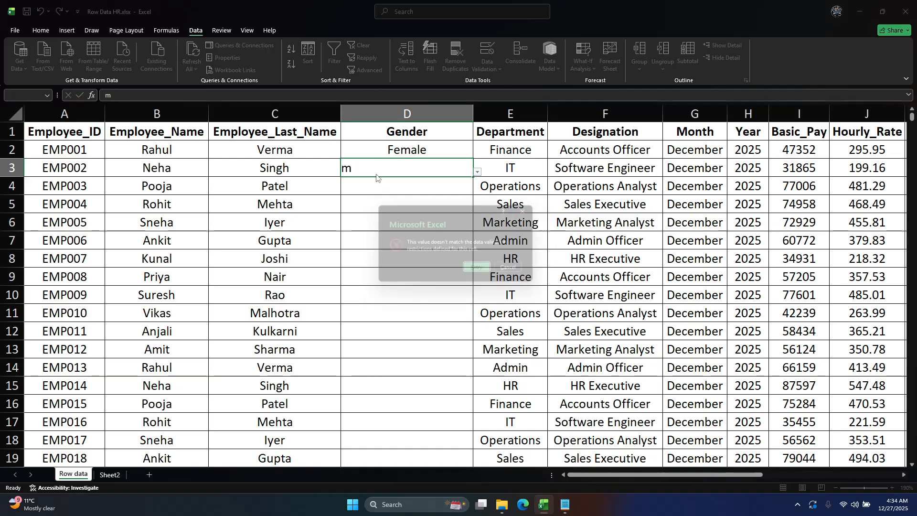
key(Return)
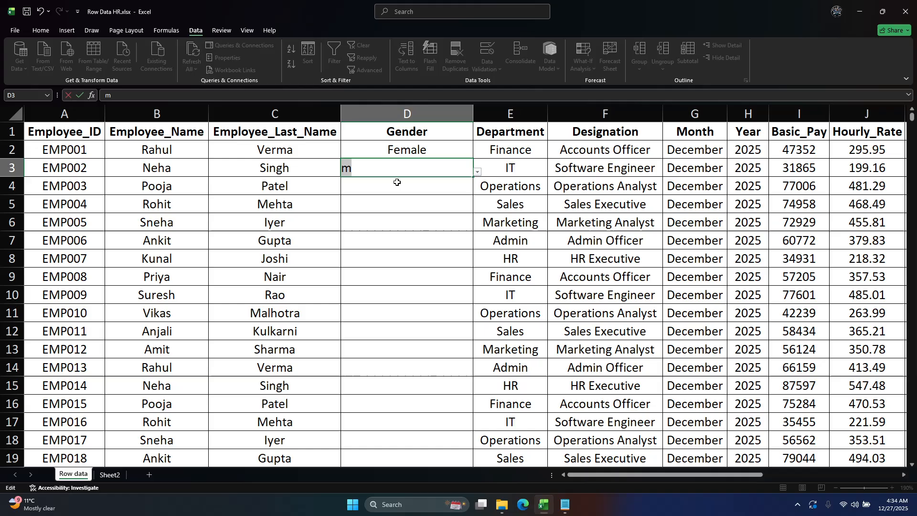
click(478, 171)
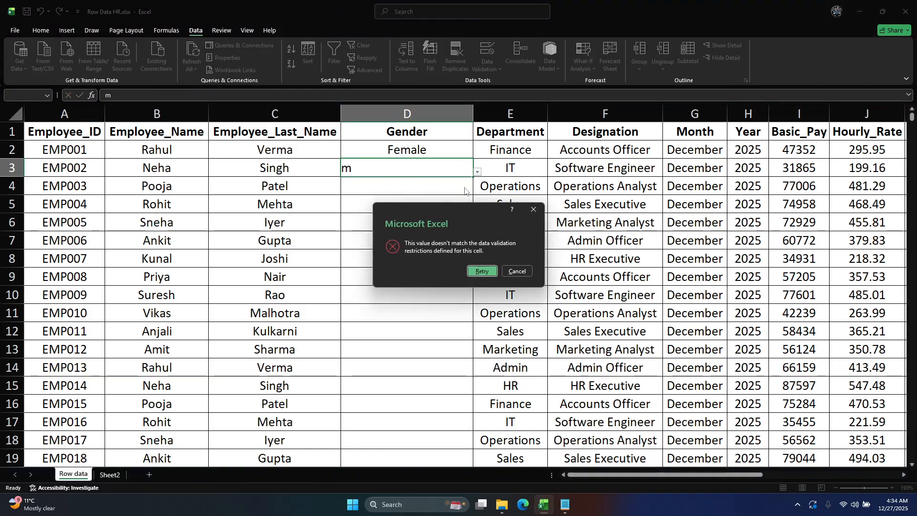
click(481, 271)
key(BackSpace)
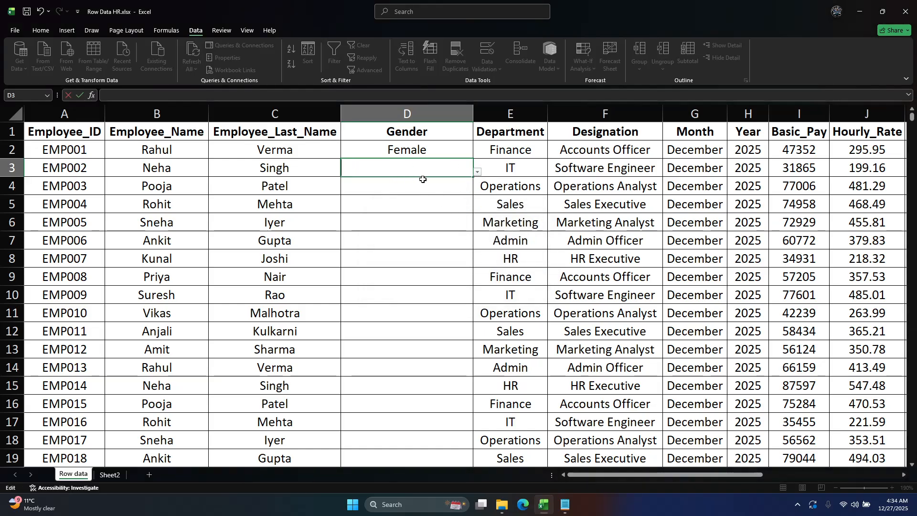
Step: Set D3 and D4 to Male and D5 to Female in the Gender column
click(478, 172)
click(368, 181)
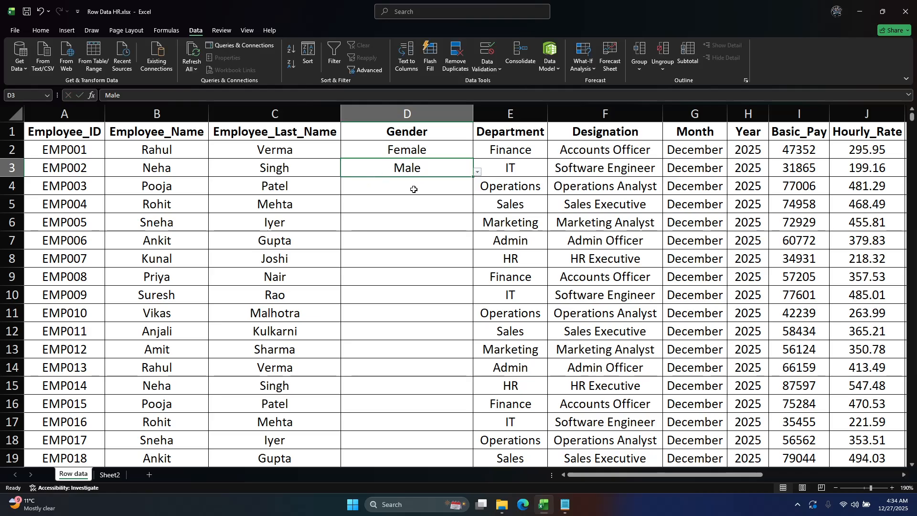
click(414, 186)
text(Ma)
key(Return)
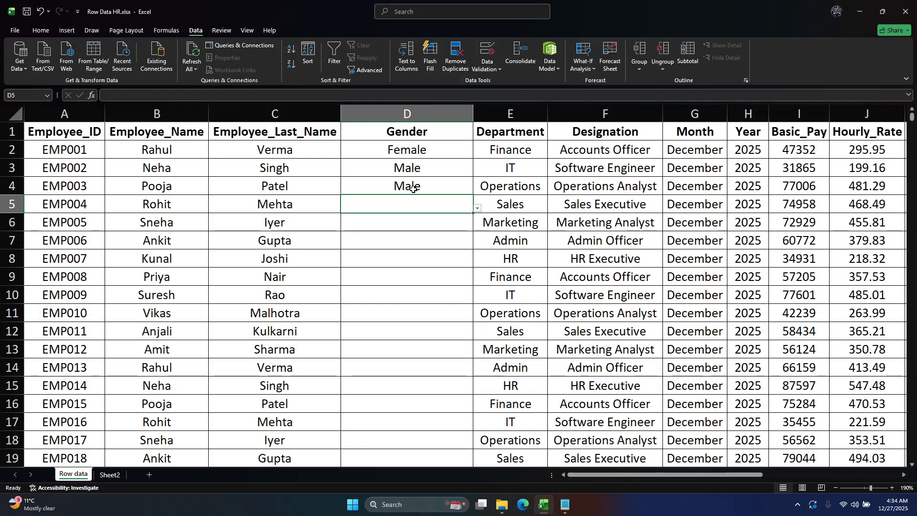
text(Female)
key(Return)
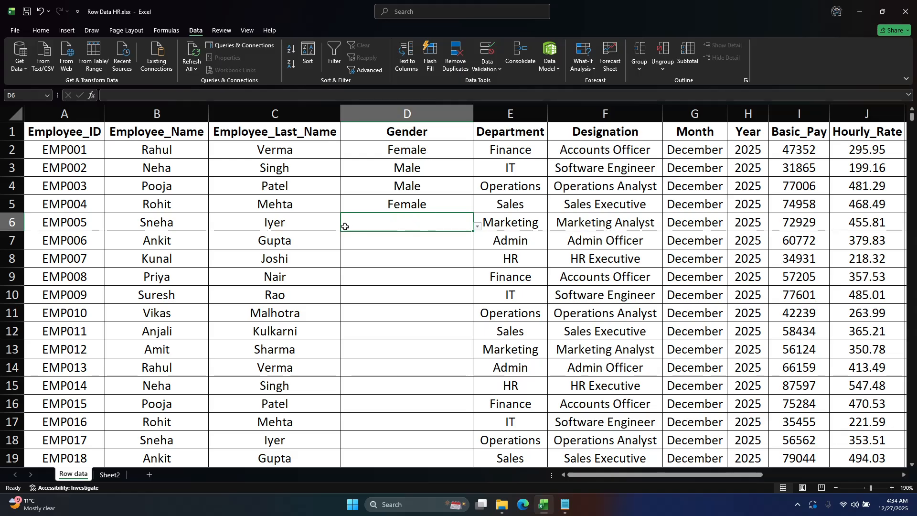
Step: Clear the Male and Female entries from D2:D5 in the Gender column
click(291, 236)
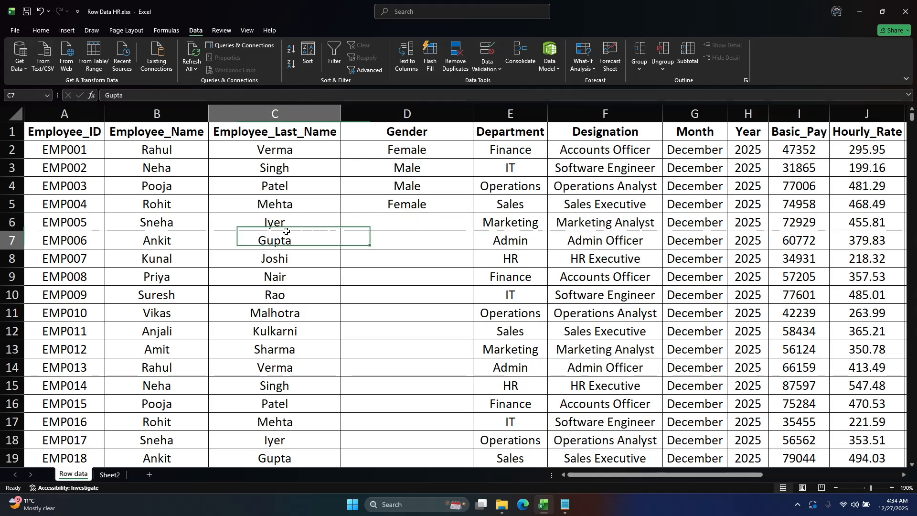
click(397, 219)
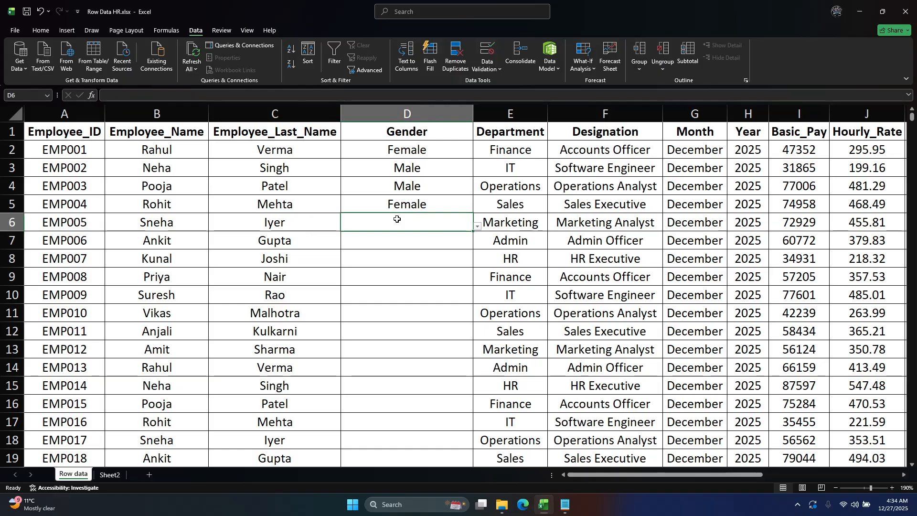
drag(412, 158, 414, 206)
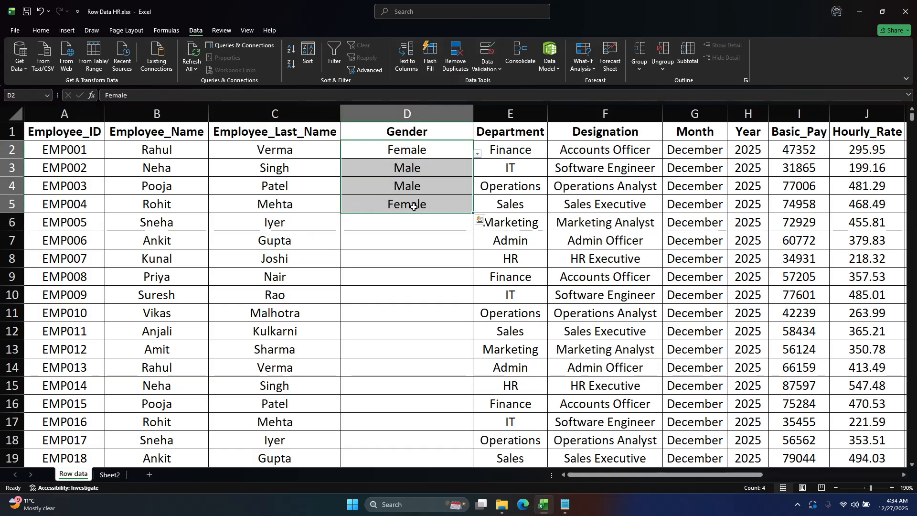
key(BackSpace)
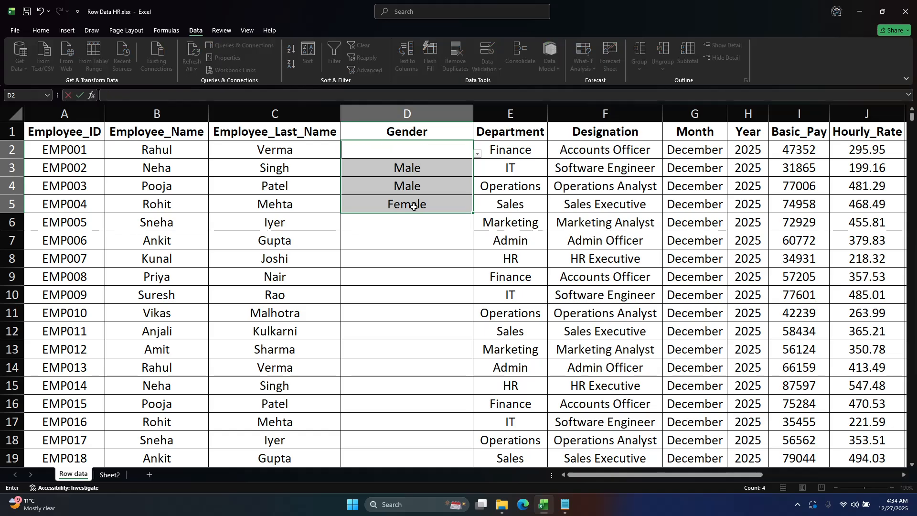
drag(409, 165, 405, 203)
key(Delete)
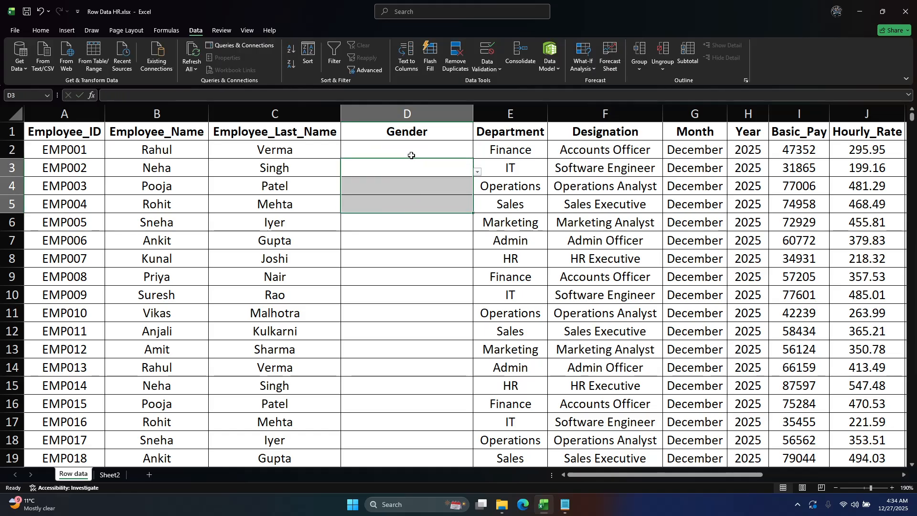
Step: Try to generate the gender in D2 with =RANDBETWEEN("Male","Female"), and discard the formula
click(411, 158)
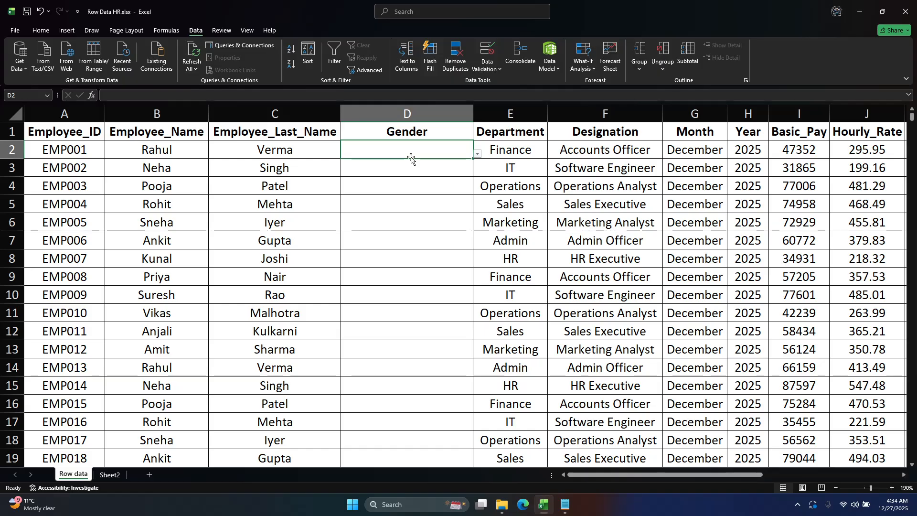
text(=rand)
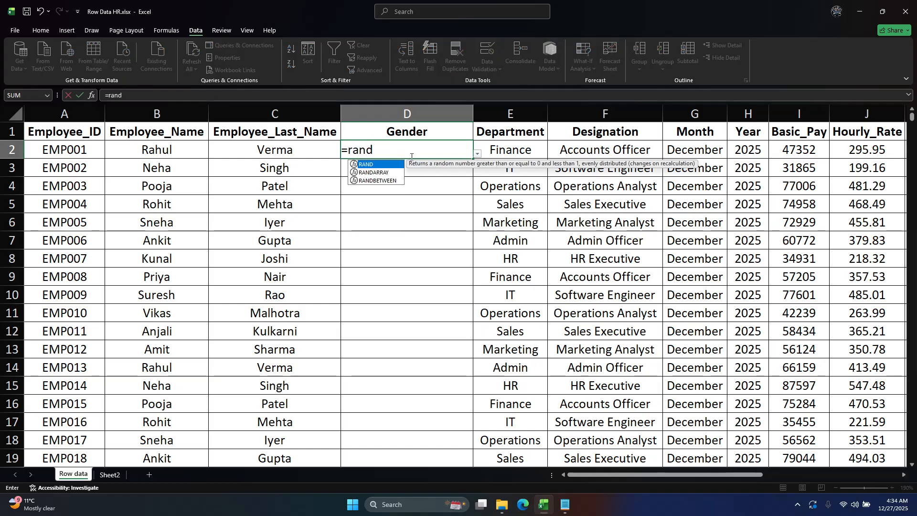
key(Down)
key(Down)
key(Tab)
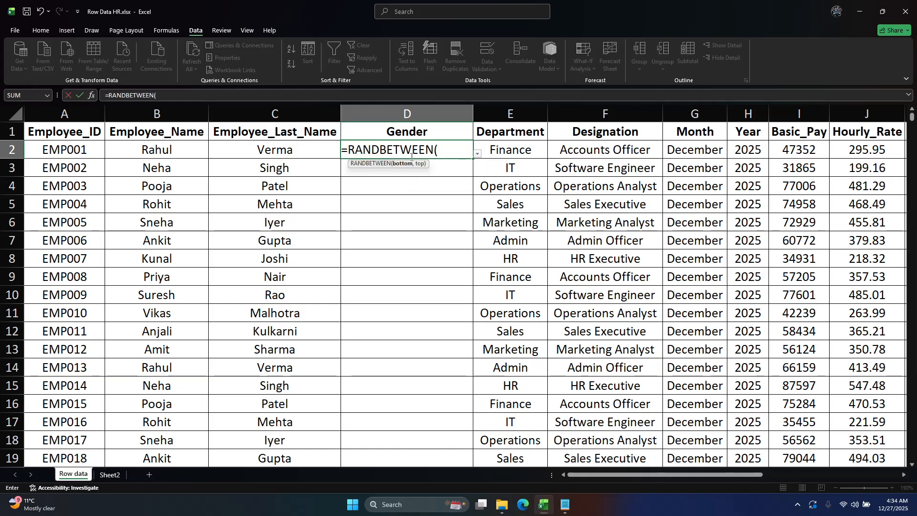
text("Male")
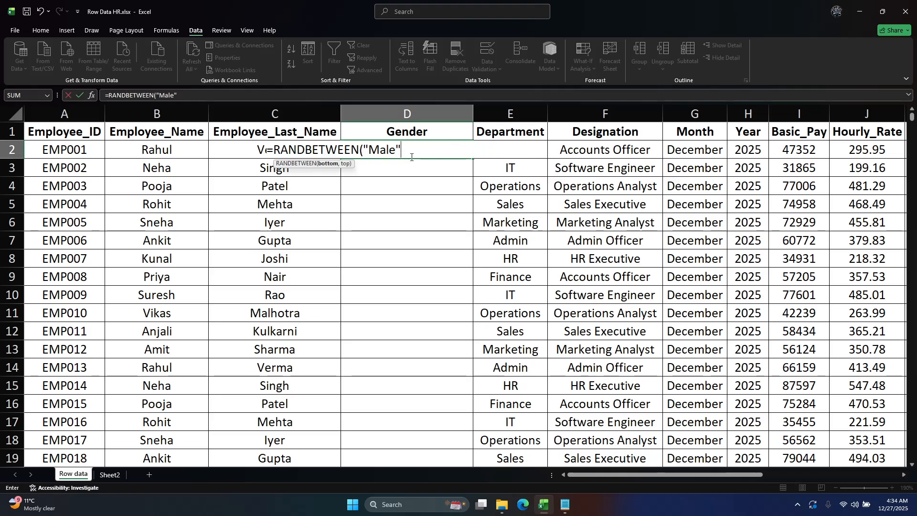
text(,"Femalie)
key(BackSpace)
key(BackSpace)
text(le")
key(Return)
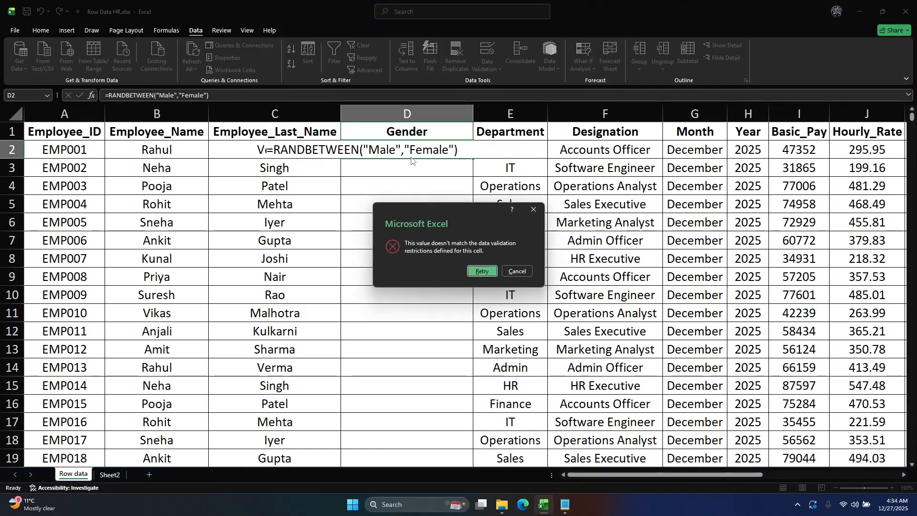
key(Return)
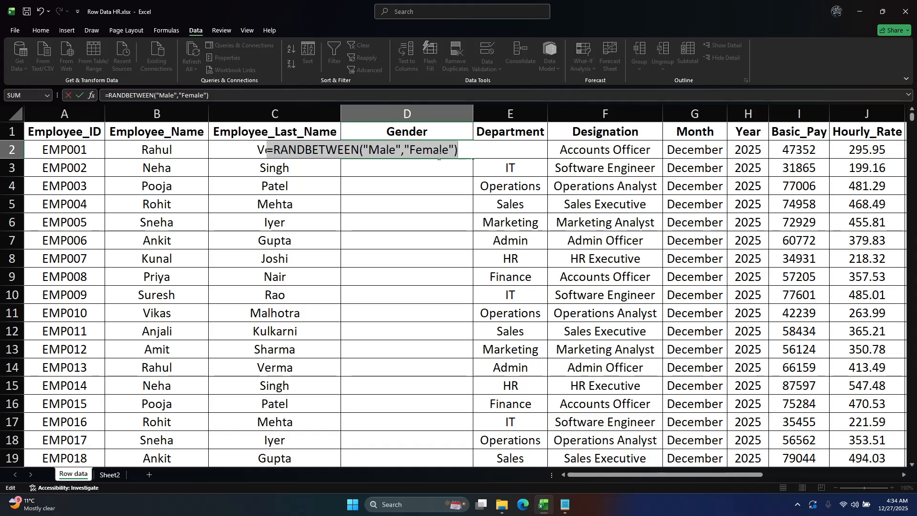
key(BackSpace)
key(Tab)
click(383, 152)
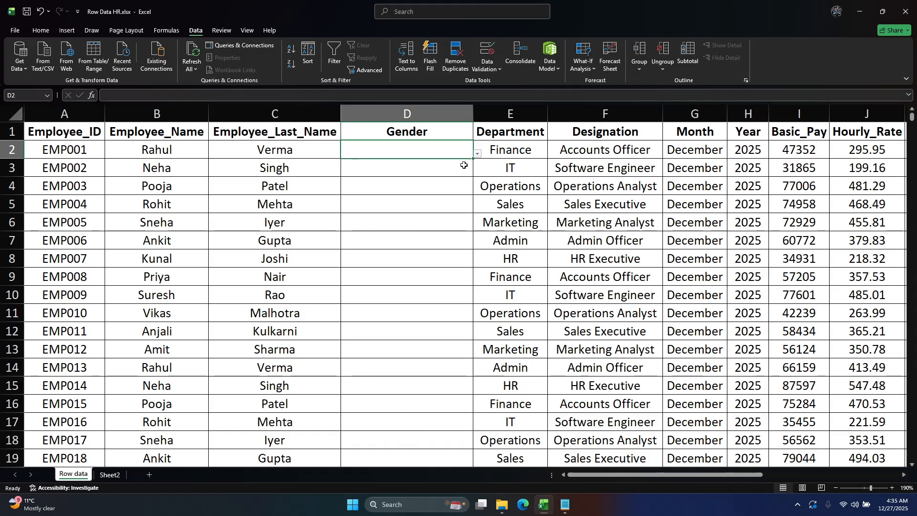
Step: Close the Row Data HR workbook and the cell referencing notes window
click(357, 188)
click(292, 183)
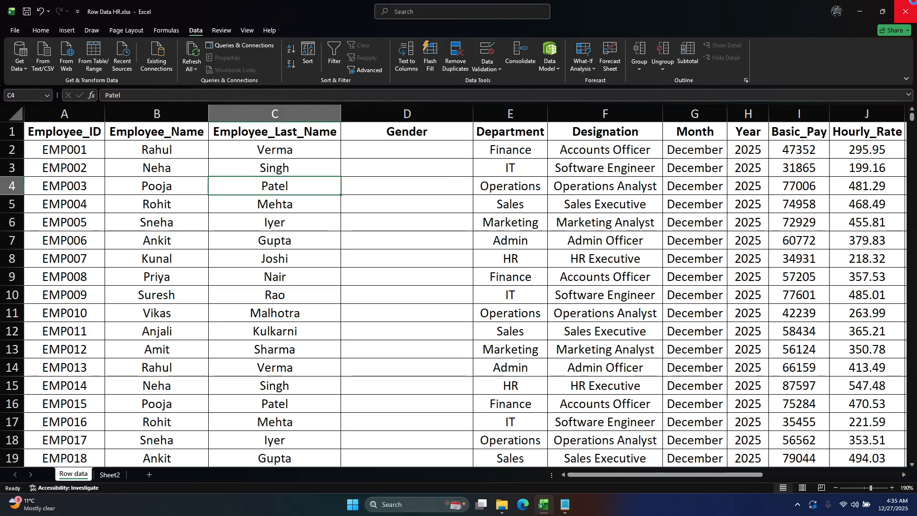
click(908, 8)
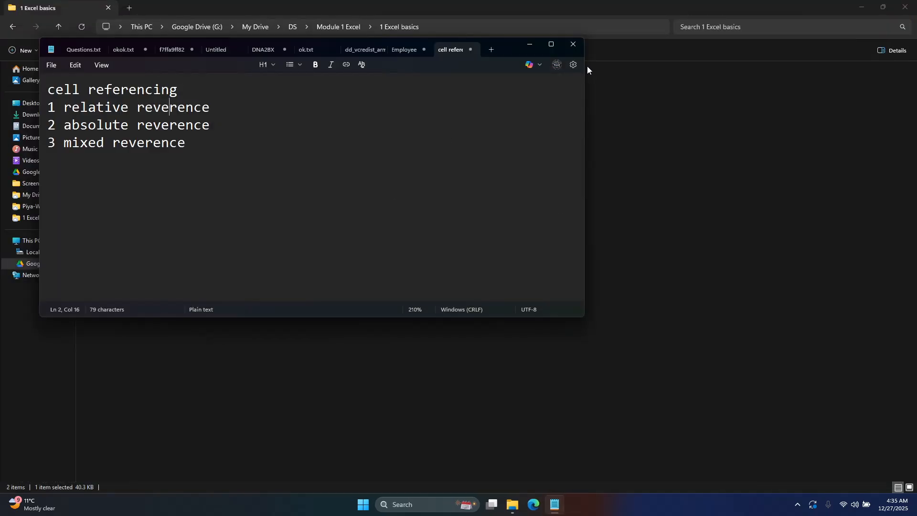
click(572, 46)
click(284, 258)
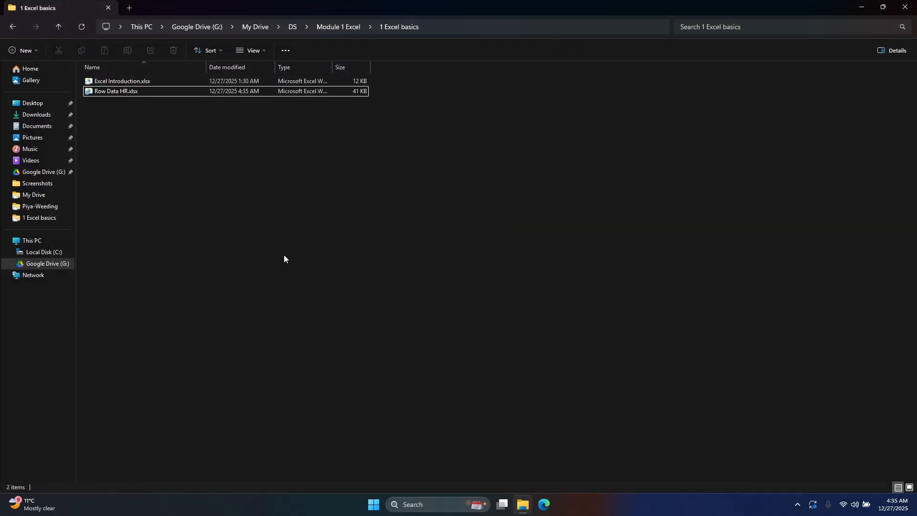
right_click(269, 204)
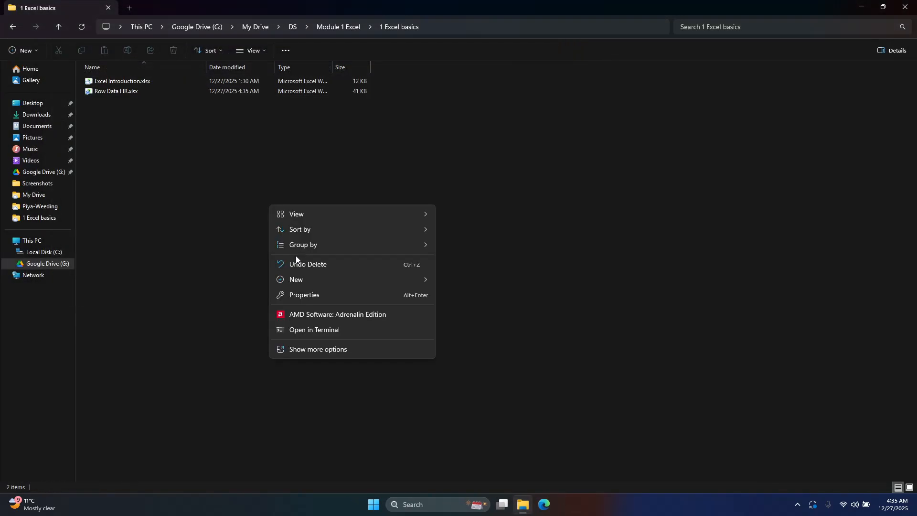
shift+right_click(212, 214)
click(253, 259)
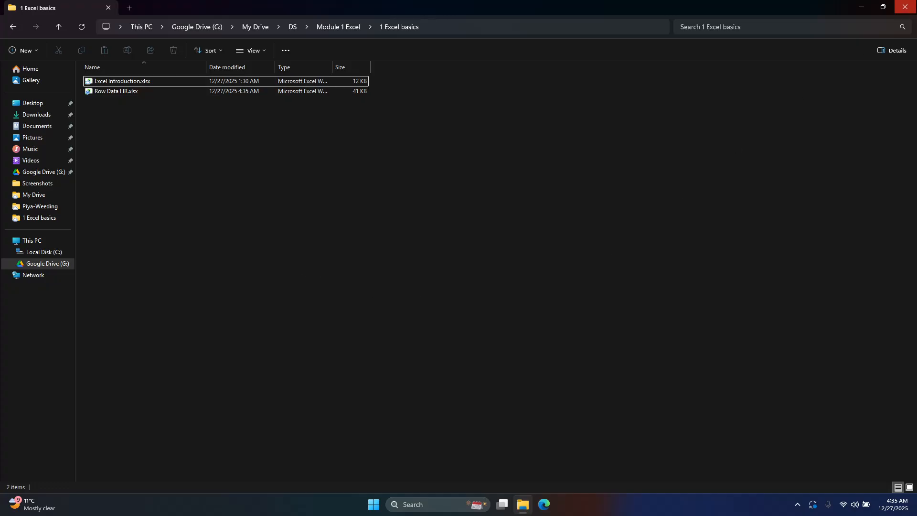
Step: Close the 1 Excel basics folder window and switch to virtual desktop Desktop 1
click(905, 7)
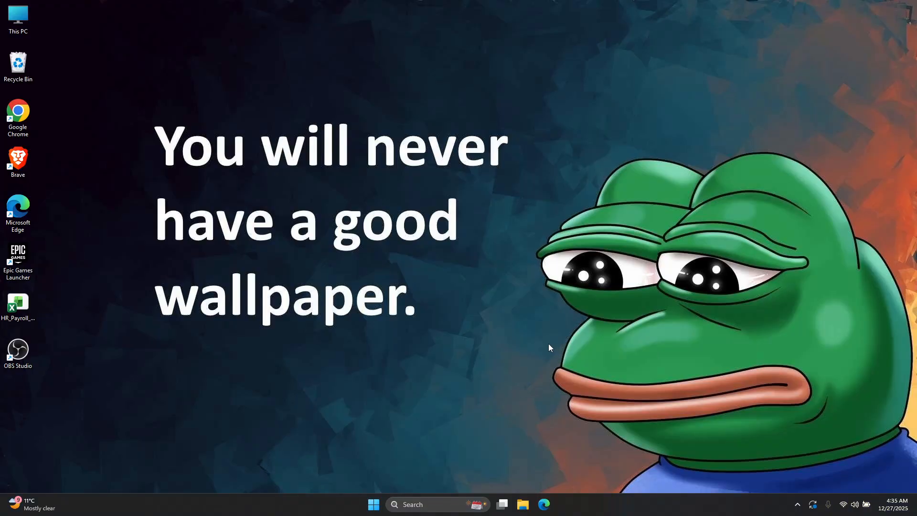
key(ctrl+super+Left)
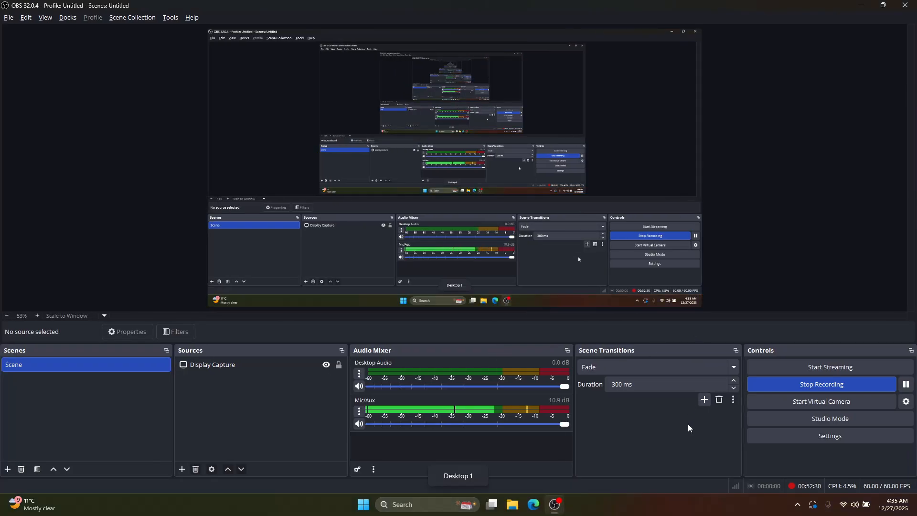